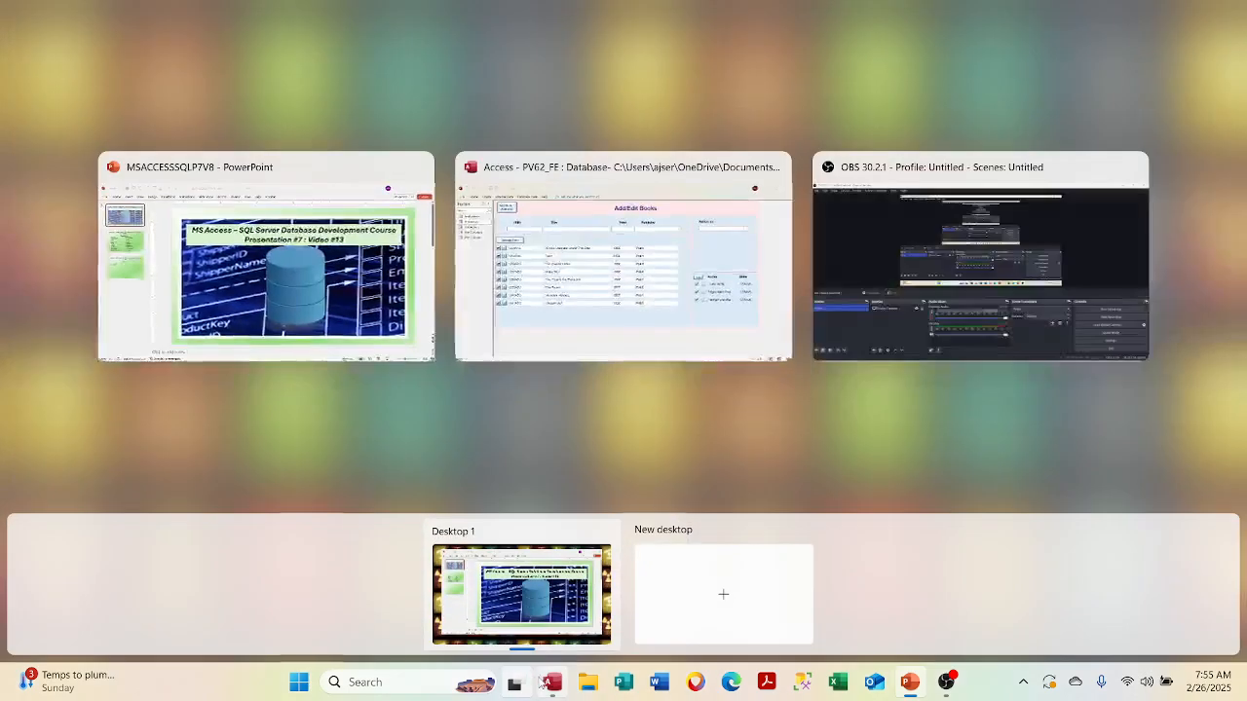
Switch to Access and open the Add/Edit Books form, frmDEMain, in Design View.
{"action": "left_click", "coordinate": [542, 682]}
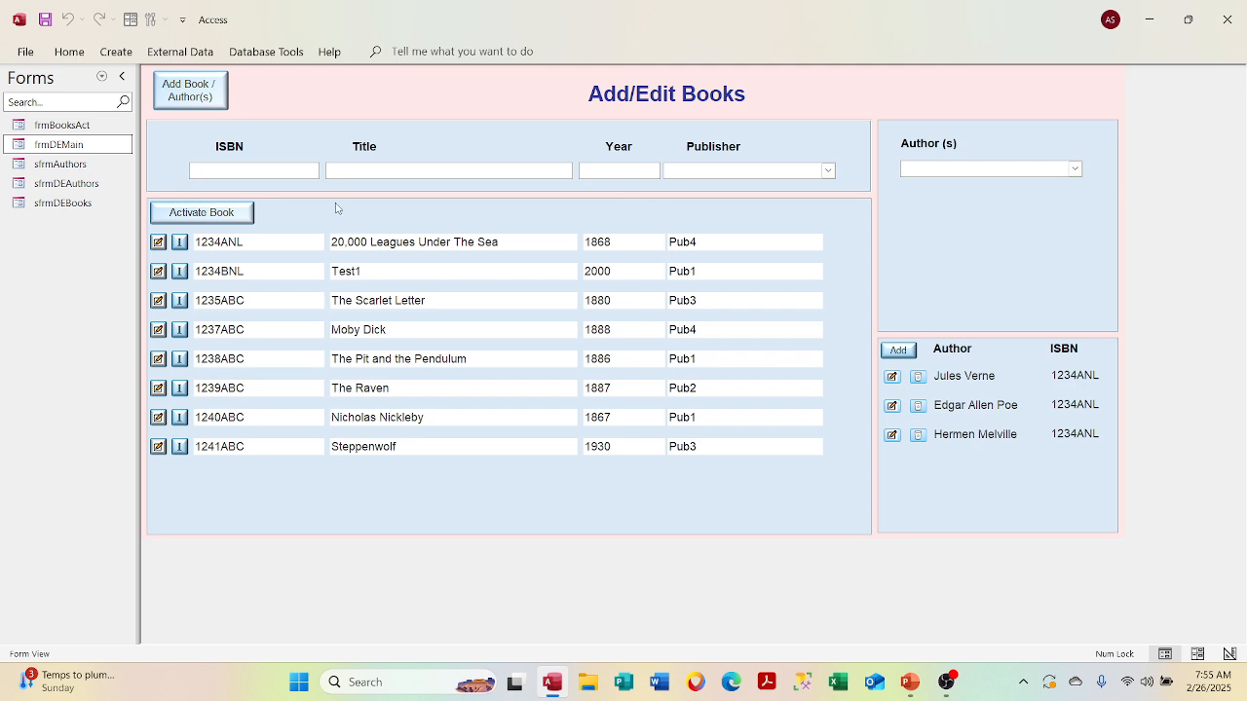
{"action": "right_click", "coordinate": [370, 100]}
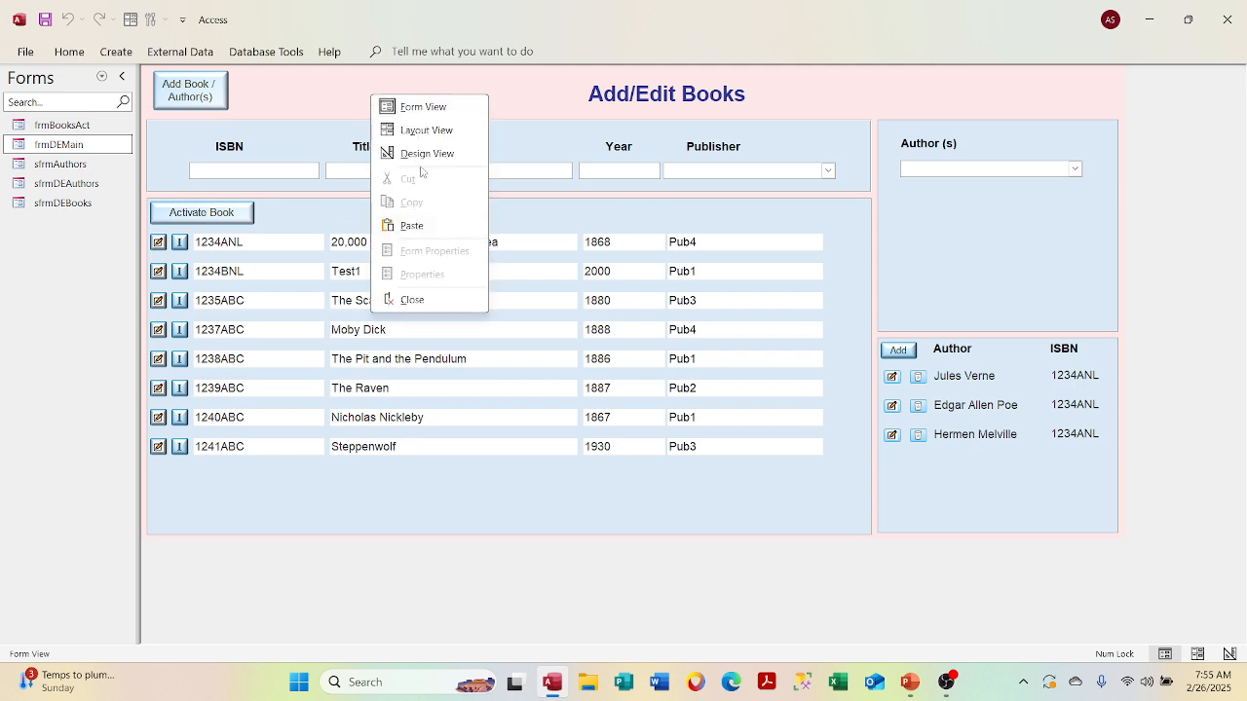
{"action": "left_click", "coordinate": [422, 154]}
{"action": "left_click", "coordinate": [313, 255]}
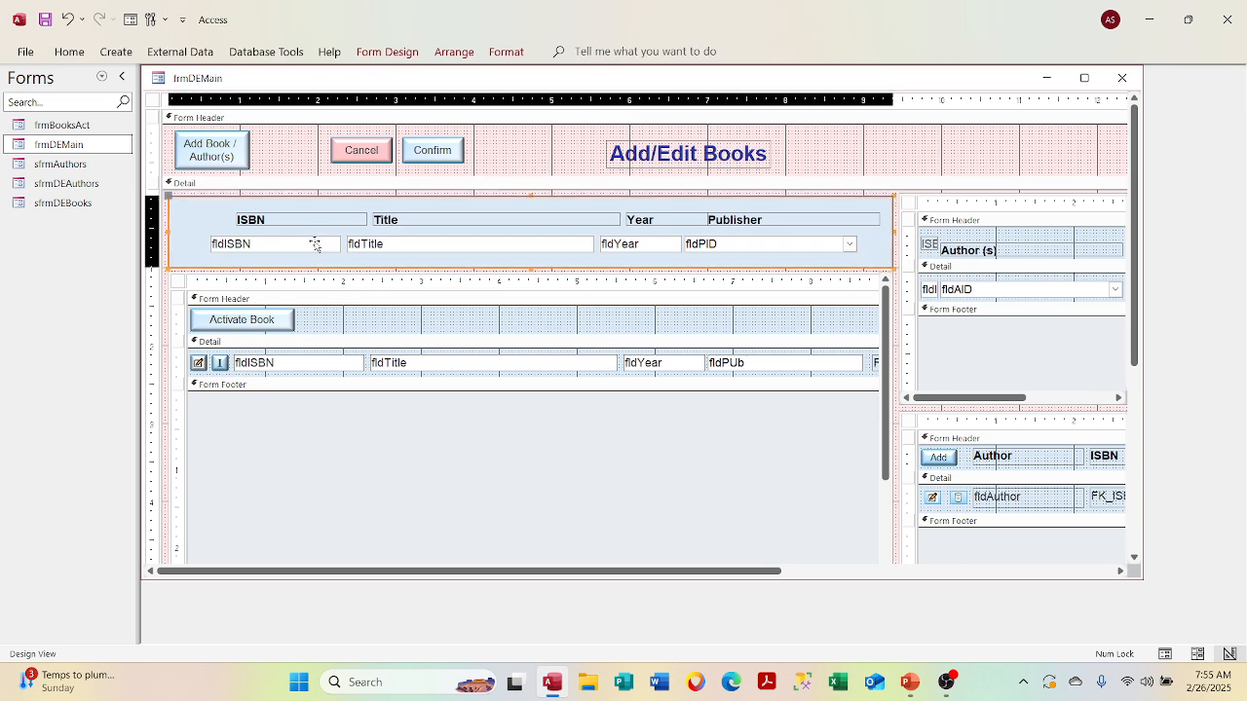
{"action": "left_click", "coordinate": [893, 146]}
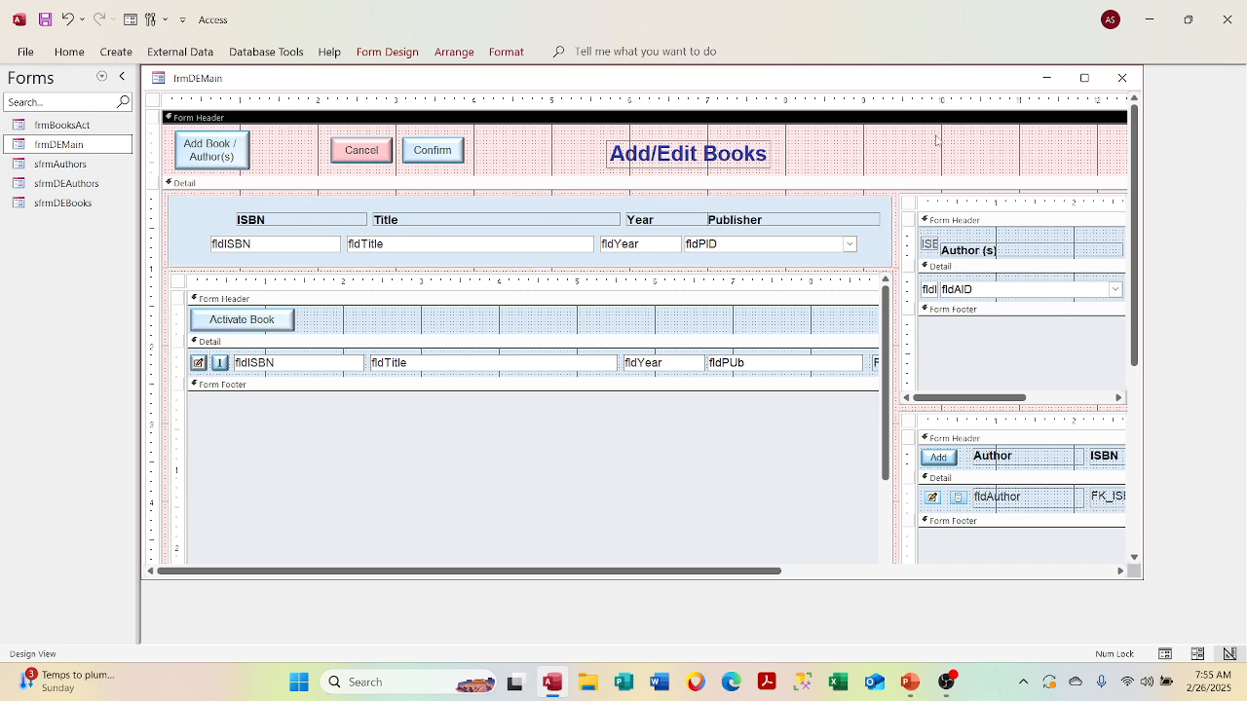
Set the Enabled property to No for the main form's fldISBN, fldTitle, fldYear and fldPID fields.
{"action": "left_click", "coordinate": [310, 245]}
{"action": "left_click", "coordinate": [445, 246], "text": "shift"}
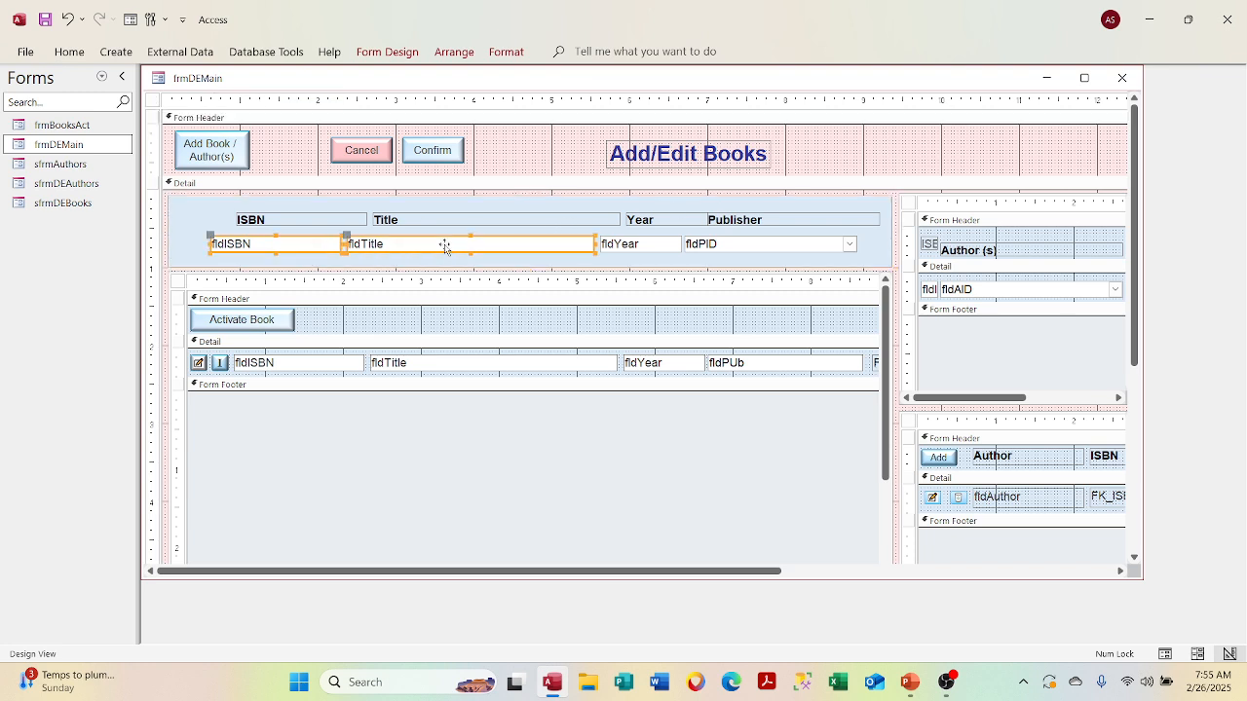
{"action": "left_click", "coordinate": [645, 248], "text": "shift"}
{"action": "left_click", "coordinate": [711, 245], "text": "shift"}
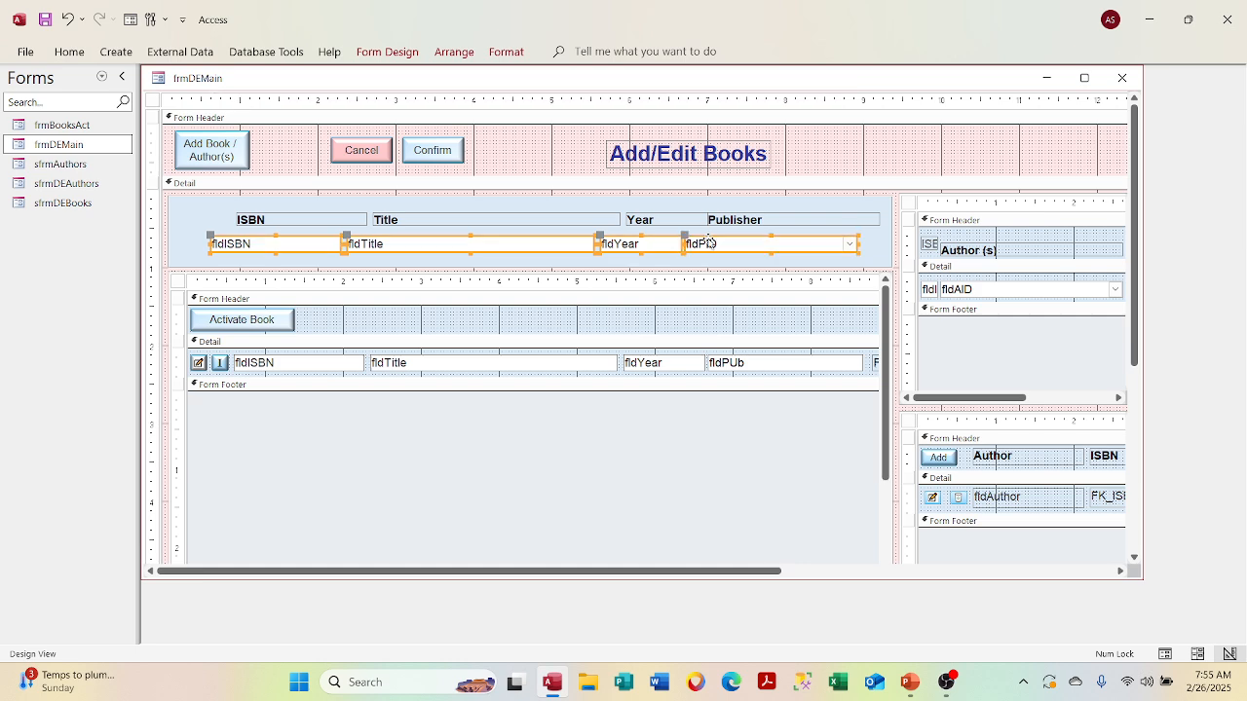
{"action": "right_click", "coordinate": [708, 246]}
{"action": "left_click", "coordinate": [766, 653]}
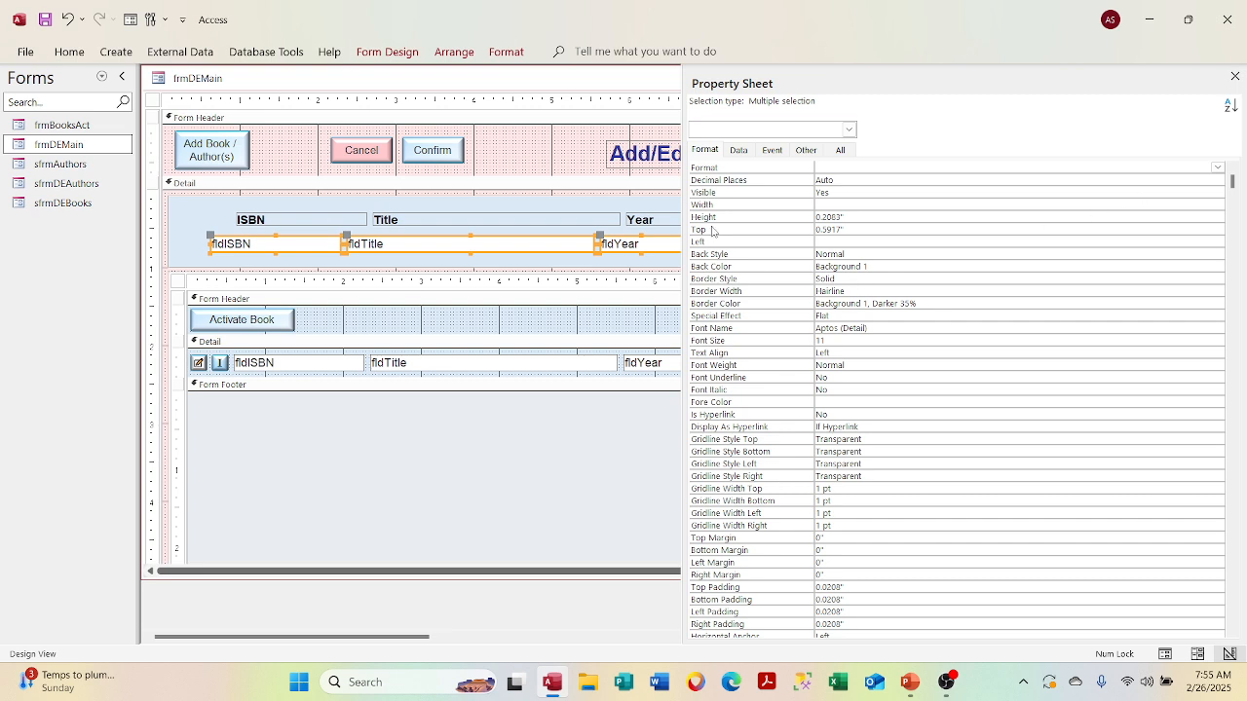
{"action": "left_click", "coordinate": [739, 150]}
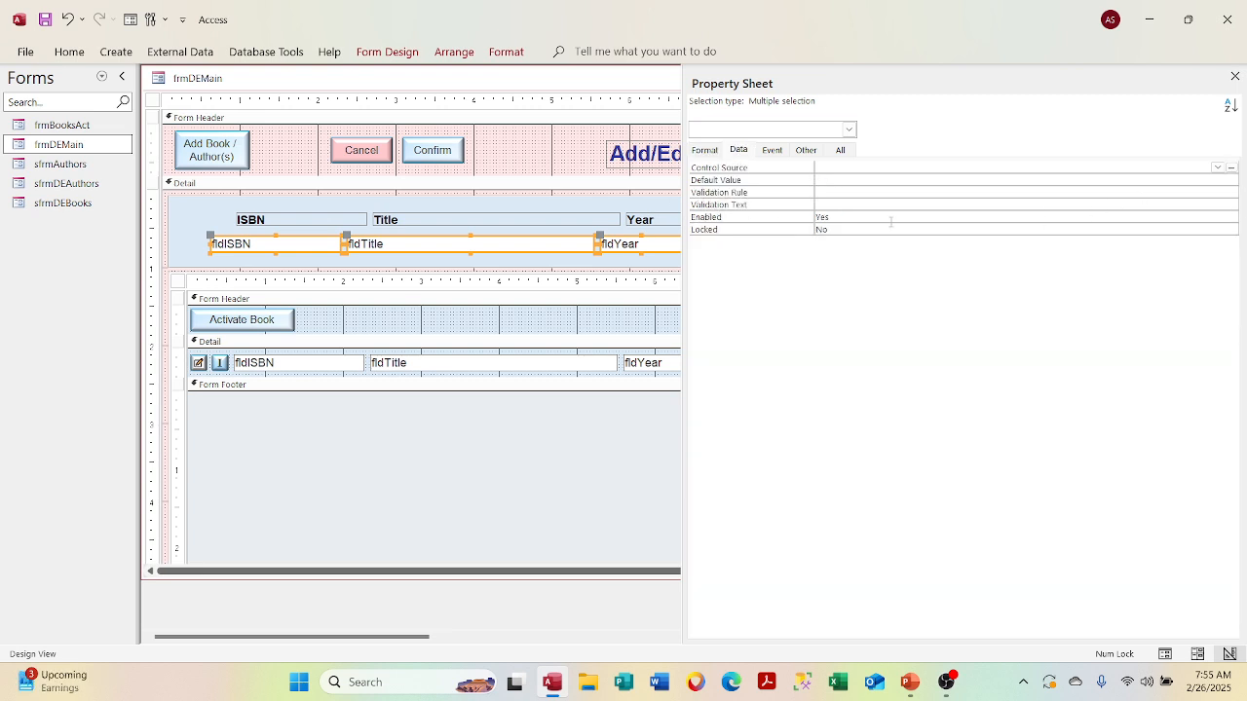
{"action": "left_click", "coordinate": [1224, 219]}
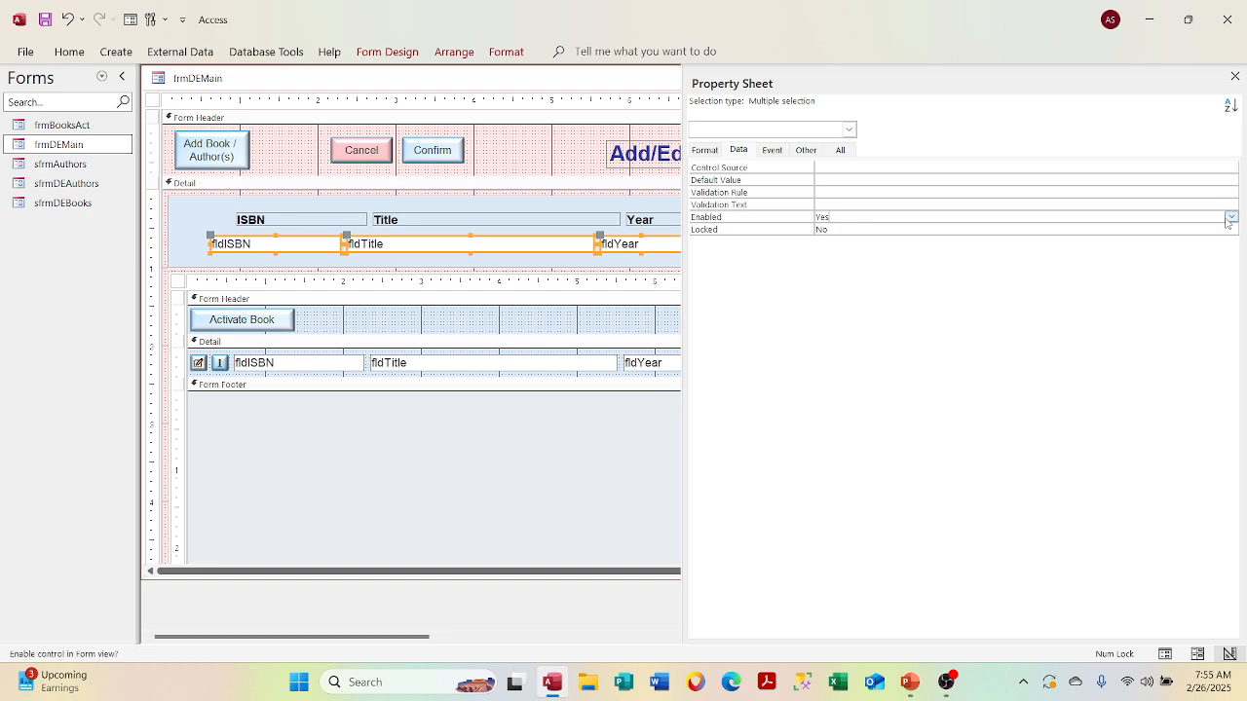
{"action": "left_click", "coordinate": [1230, 217]}
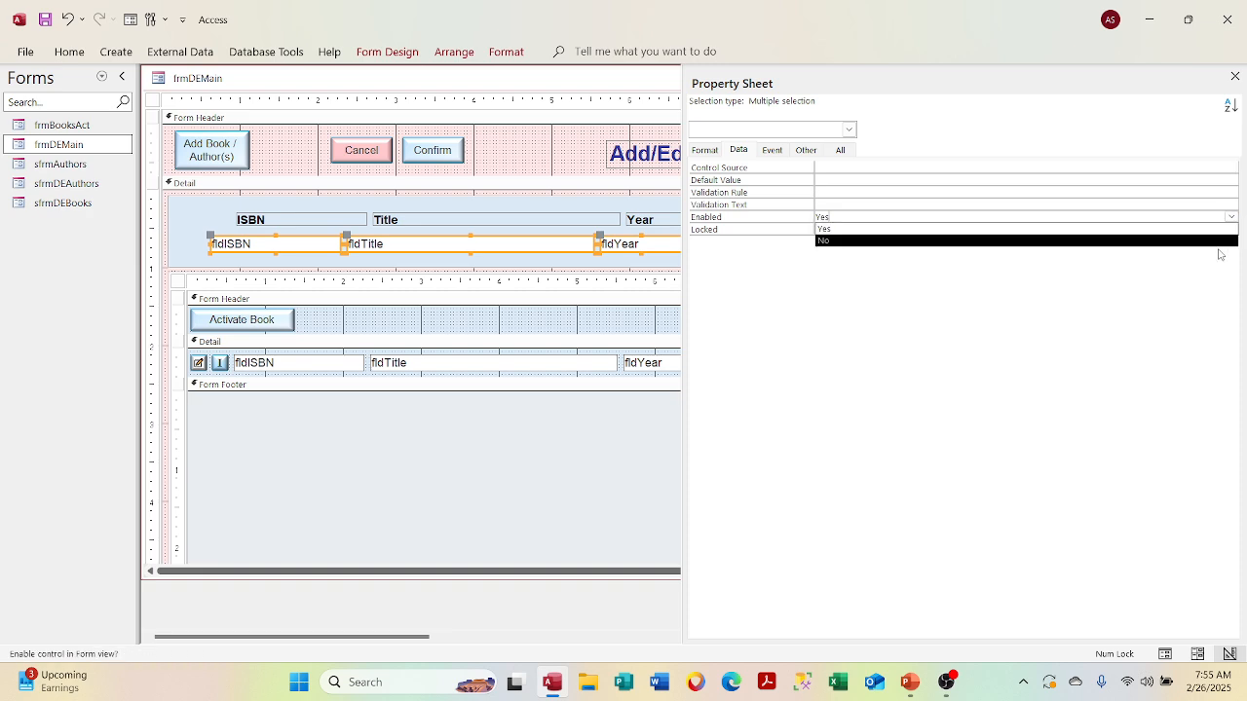
{"action": "left_click", "coordinate": [1218, 254]}
{"action": "left_click", "coordinate": [1232, 218]}
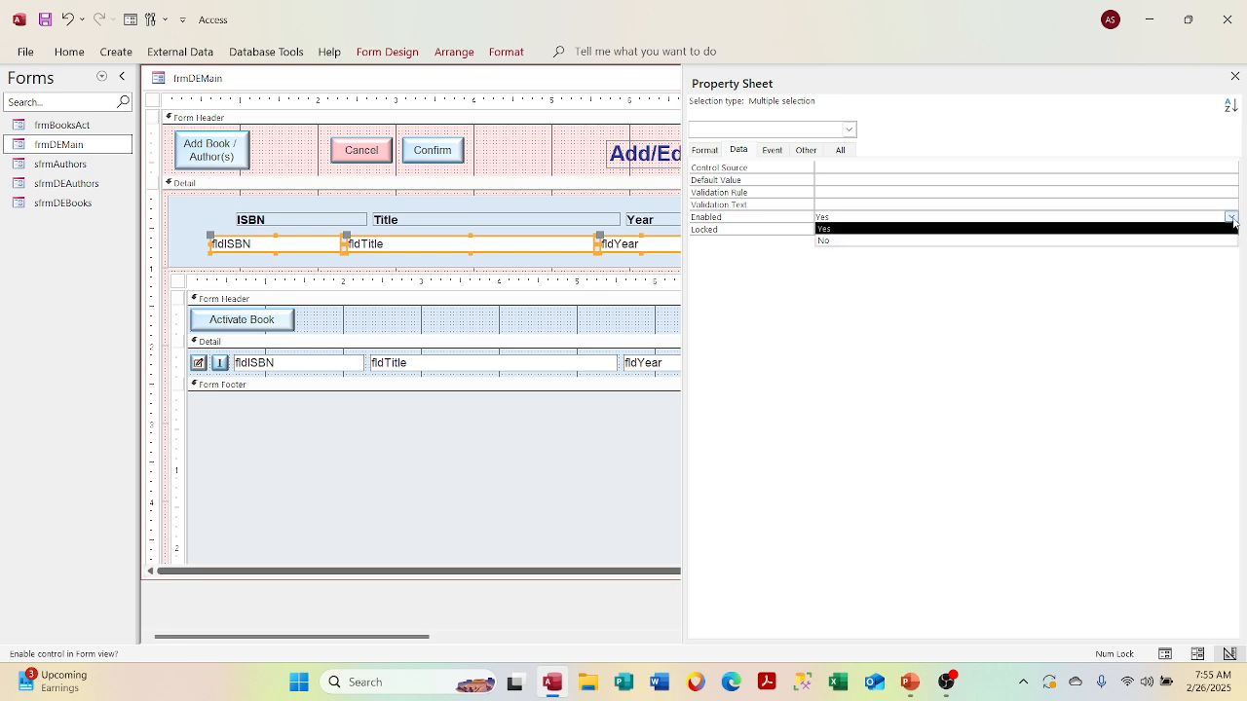
{"action": "left_click", "coordinate": [1224, 240]}
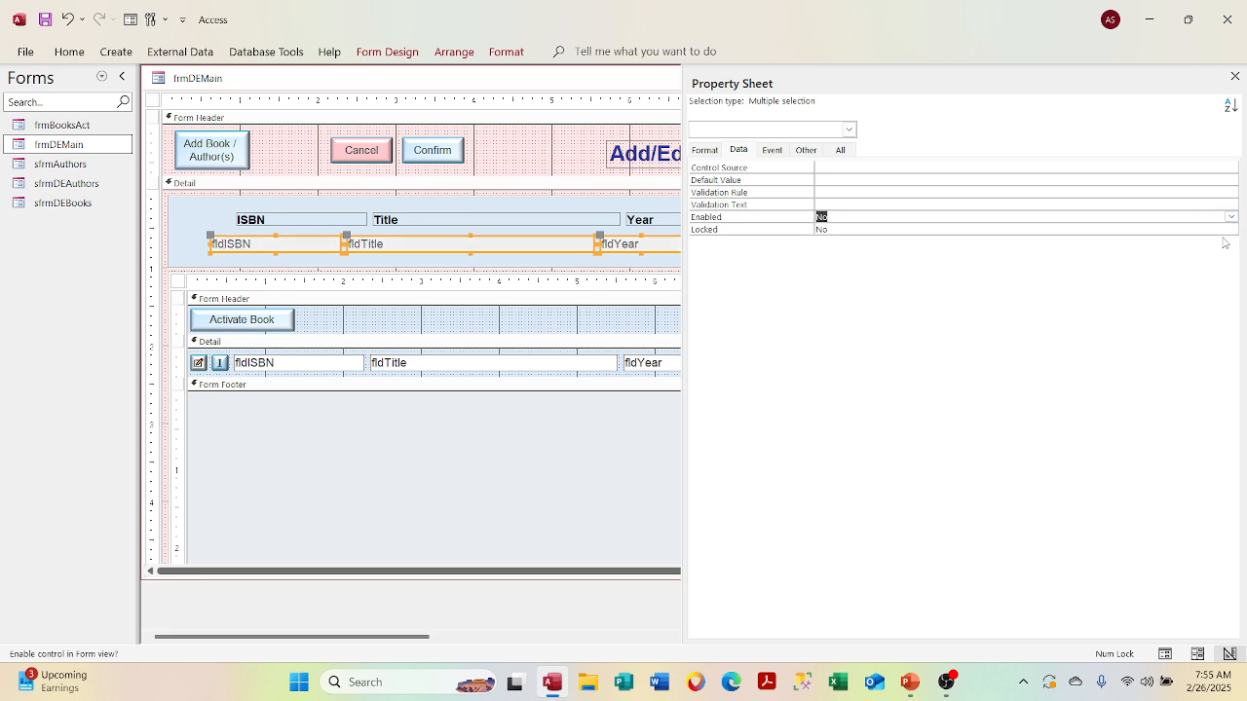
{"action": "left_click", "coordinate": [1234, 76]}
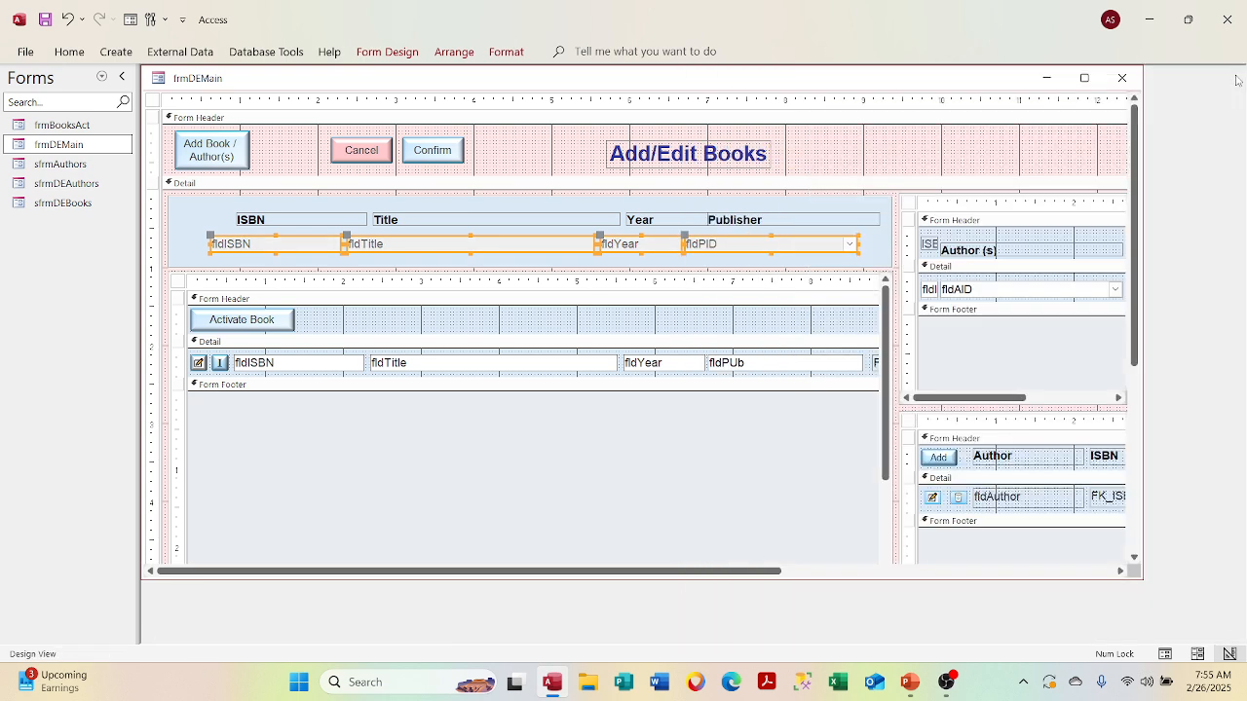
Disable the author combo box fldAID and the narrow field beside it in the Author(s) subform by setting Enabled to No.
{"action": "left_click", "coordinate": [1008, 289]}
{"action": "left_click", "coordinate": [1008, 289]}
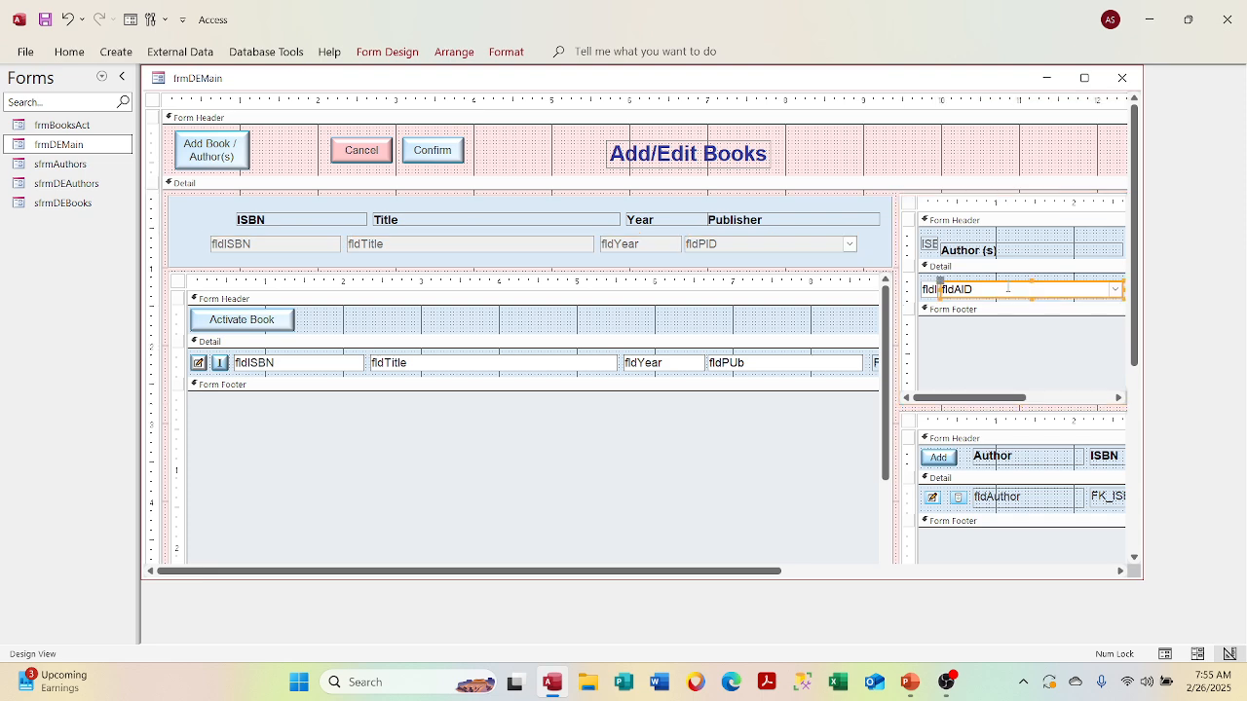
{"action": "left_click", "coordinate": [931, 291], "text": "shift"}
{"action": "right_click", "coordinate": [944, 290]}
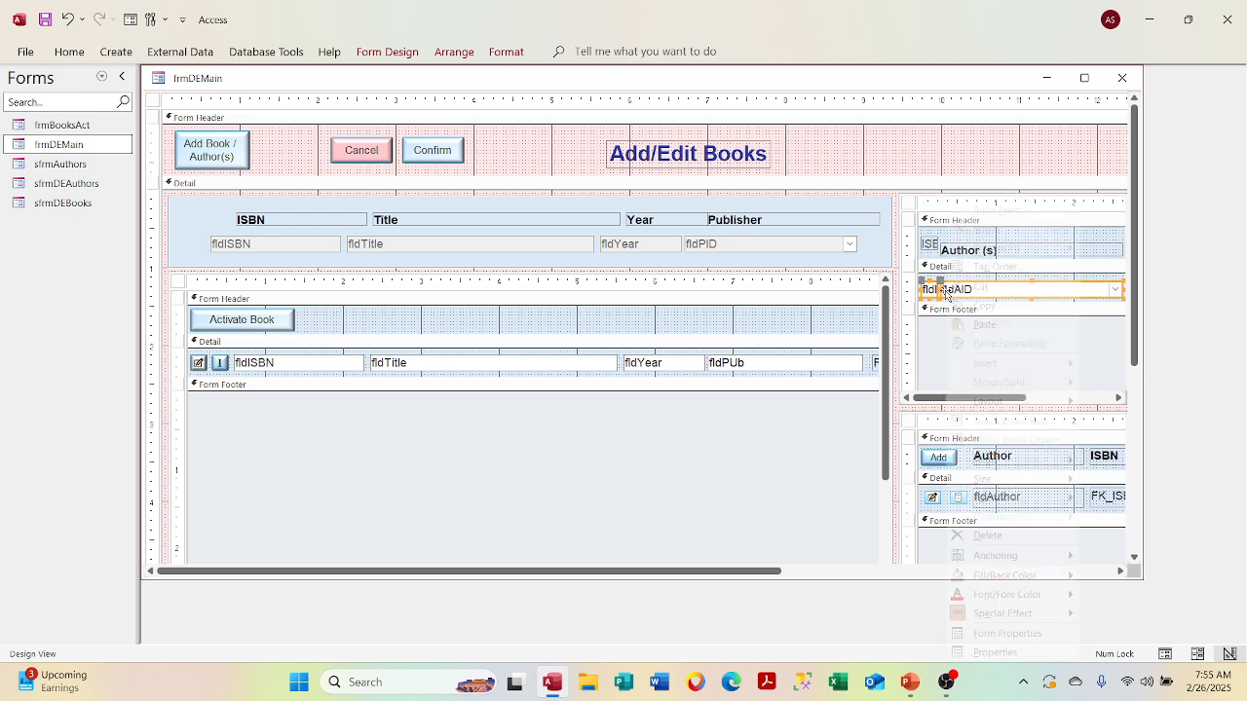
{"action": "left_click", "coordinate": [1009, 654]}
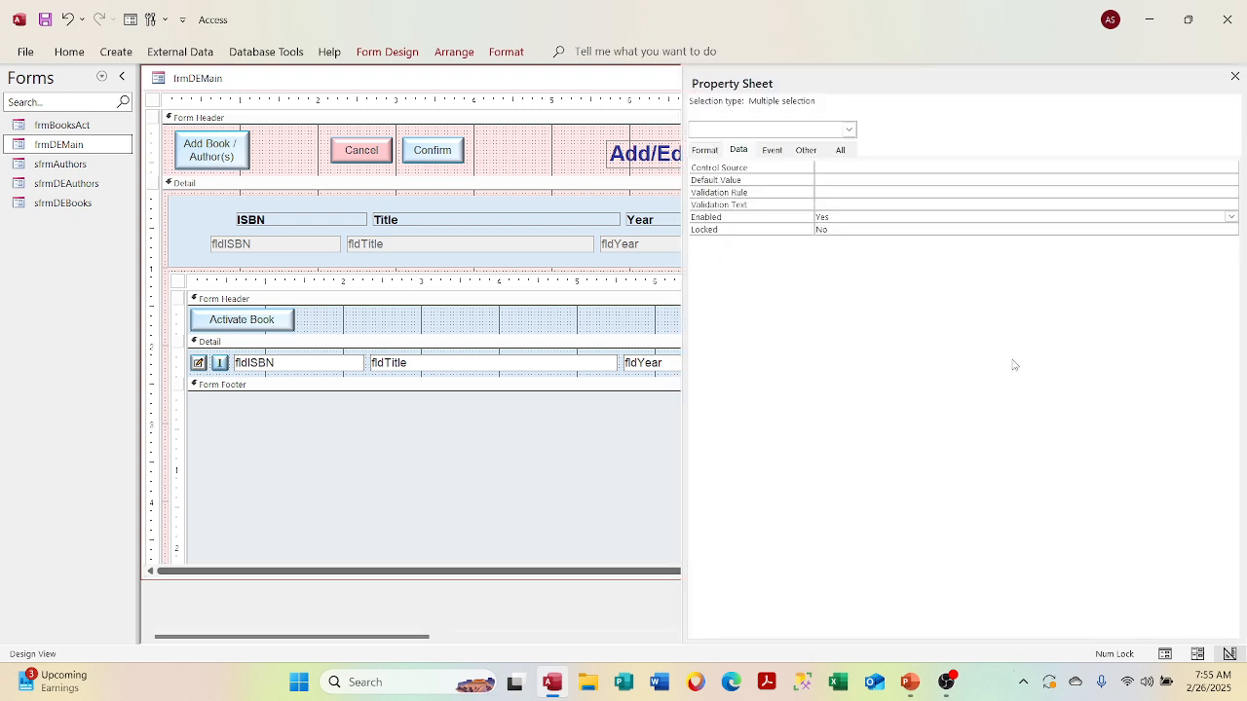
{"action": "left_click", "coordinate": [1231, 216]}
{"action": "left_click", "coordinate": [1217, 239]}
{"action": "left_click", "coordinate": [1234, 76]}
Check the disabled book and author fields in Form View, and return to Design View.
{"action": "right_click", "coordinate": [684, 88]}
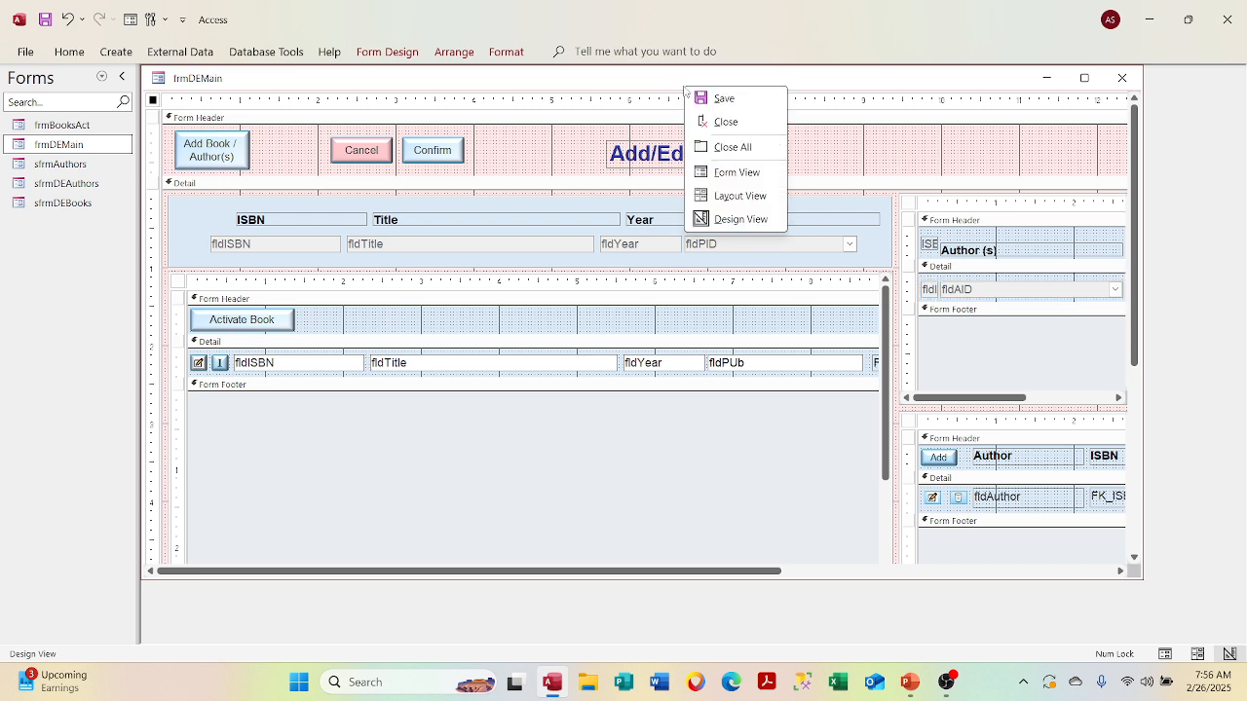
{"action": "left_click", "coordinate": [729, 175]}
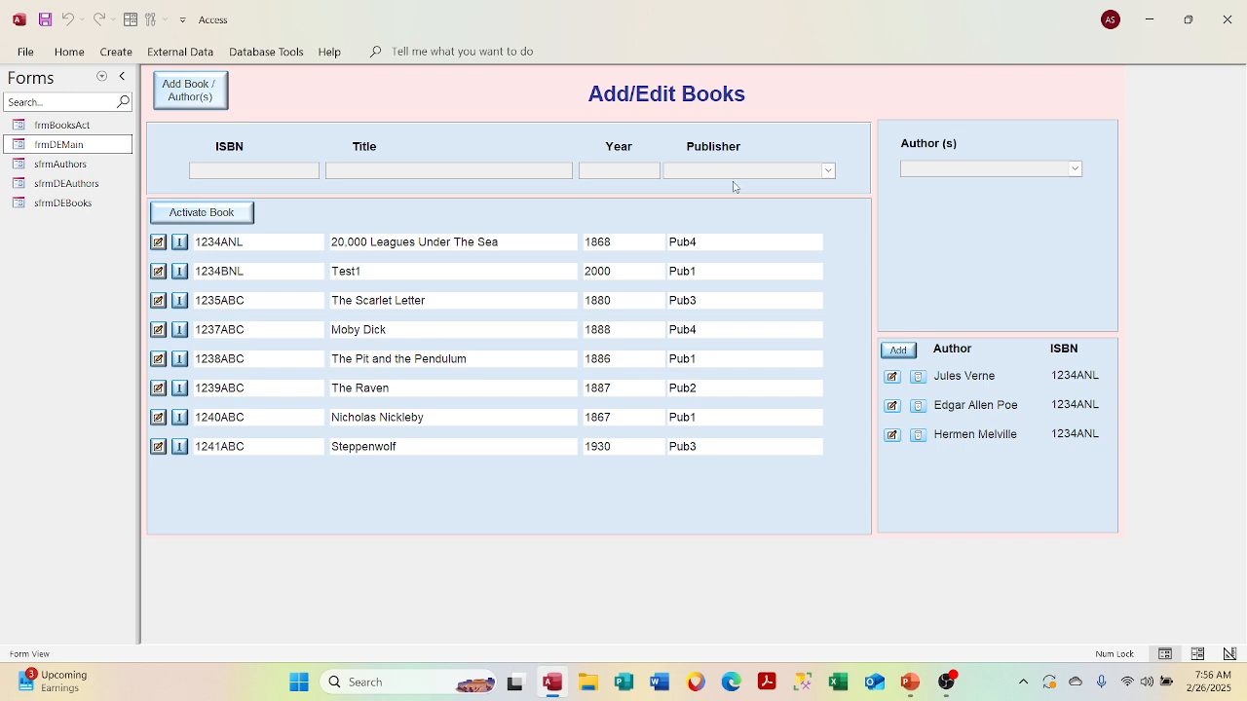
{"action": "right_click", "coordinate": [261, 82]}
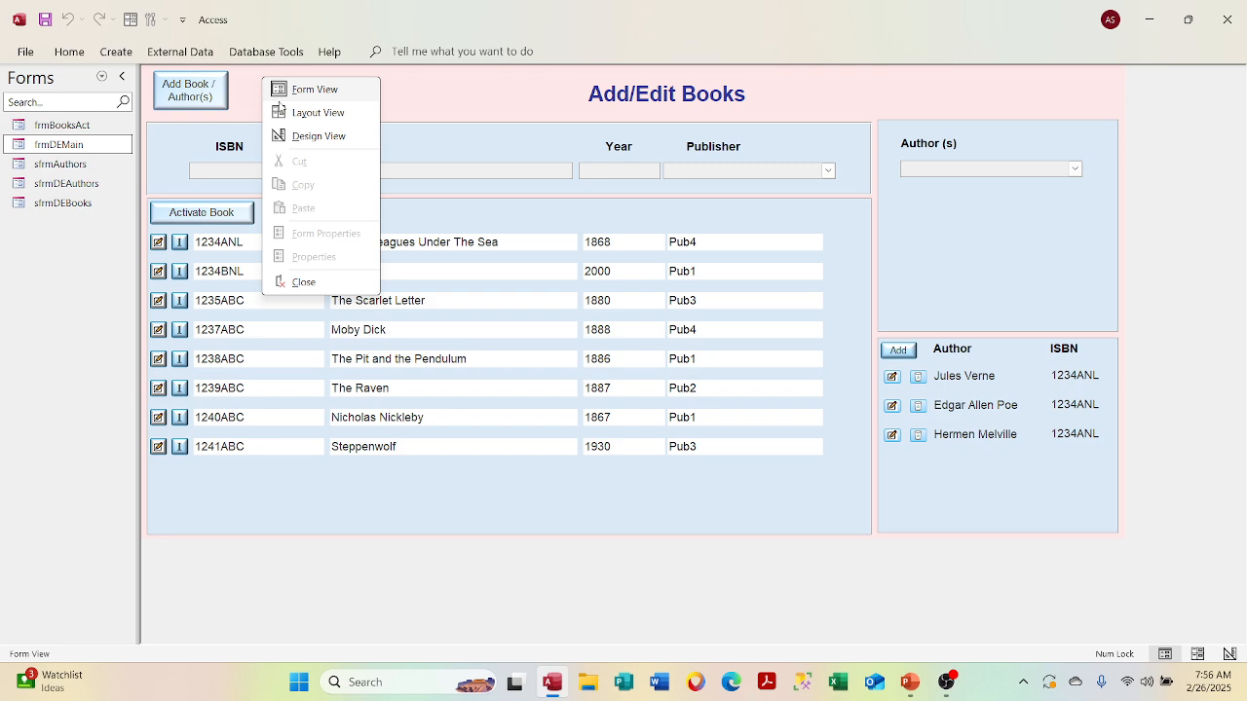
{"action": "left_click", "coordinate": [295, 136]}
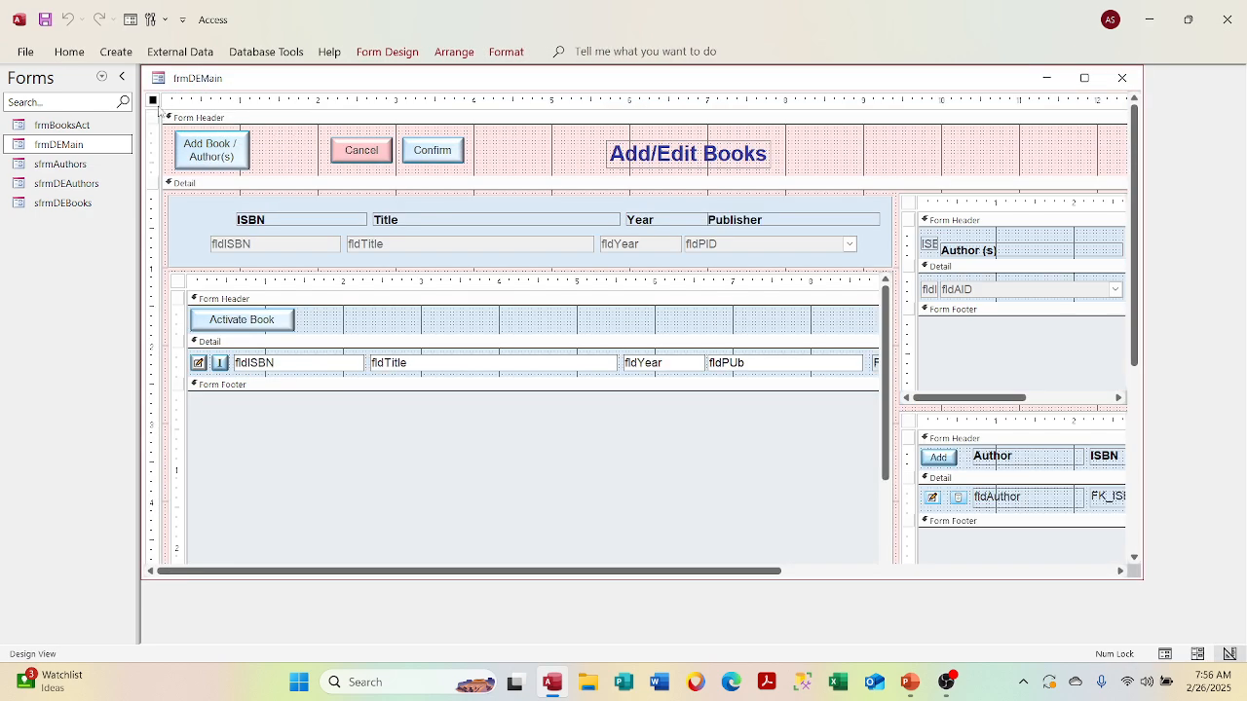
Set the Caption property of the whole frmDEMain form to "Main".
{"action": "right_click", "coordinate": [160, 108]}
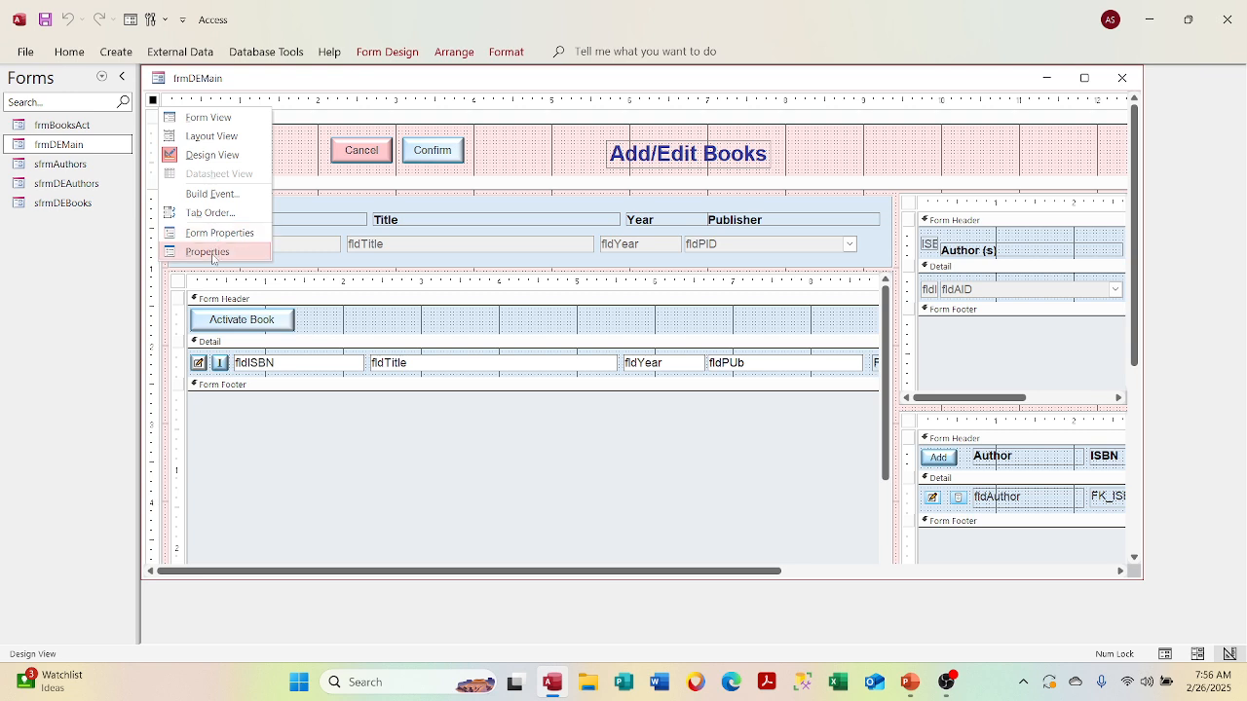
{"action": "key", "text": "Escape"}
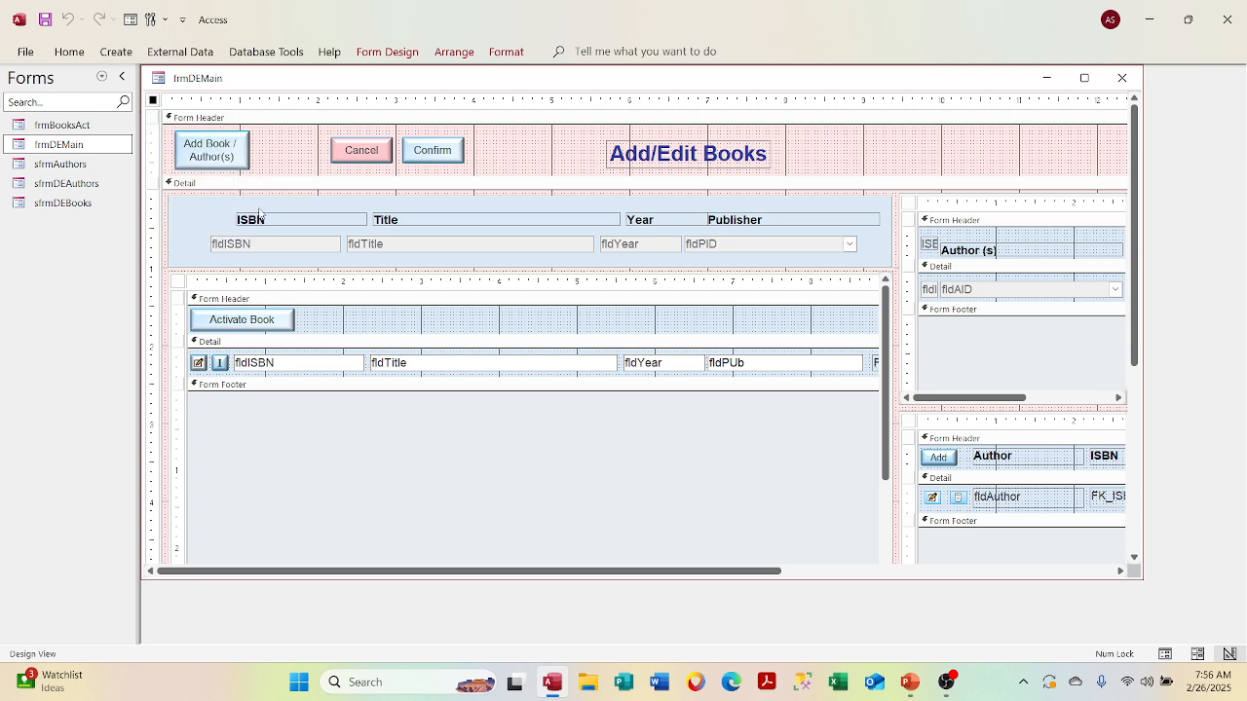
{"action": "left_click", "coordinate": [531, 167]}
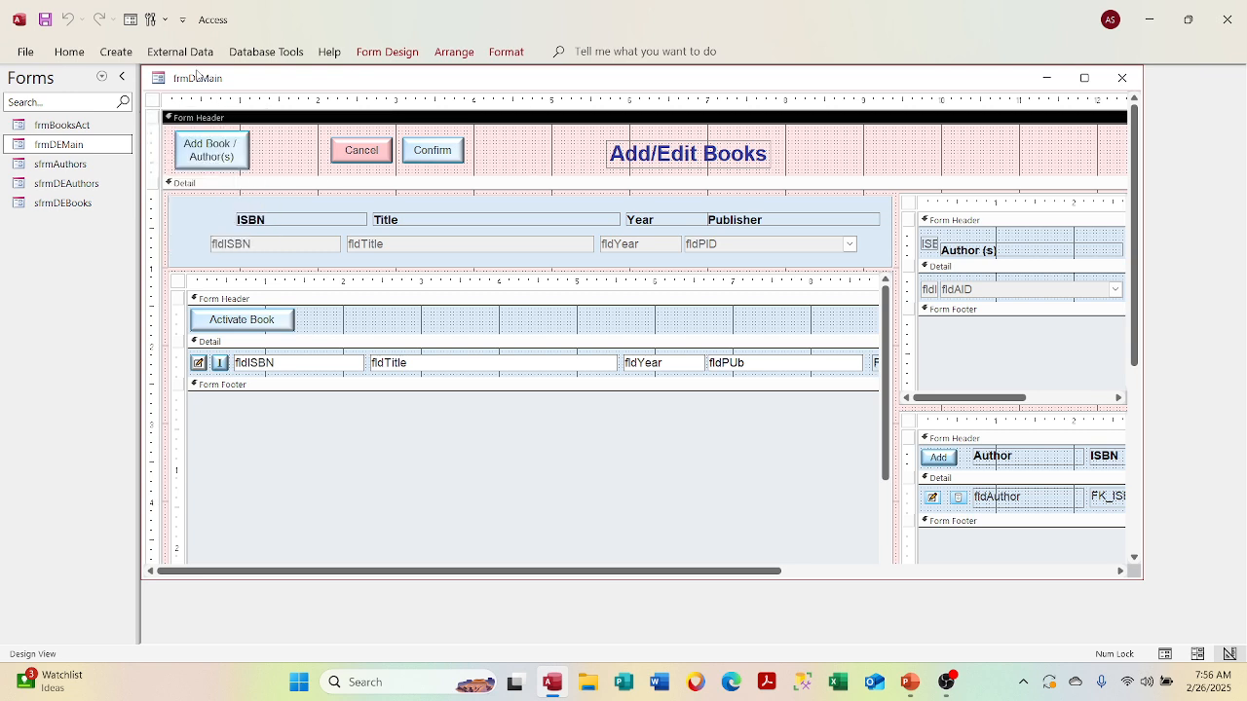
{"action": "left_click", "coordinate": [153, 100]}
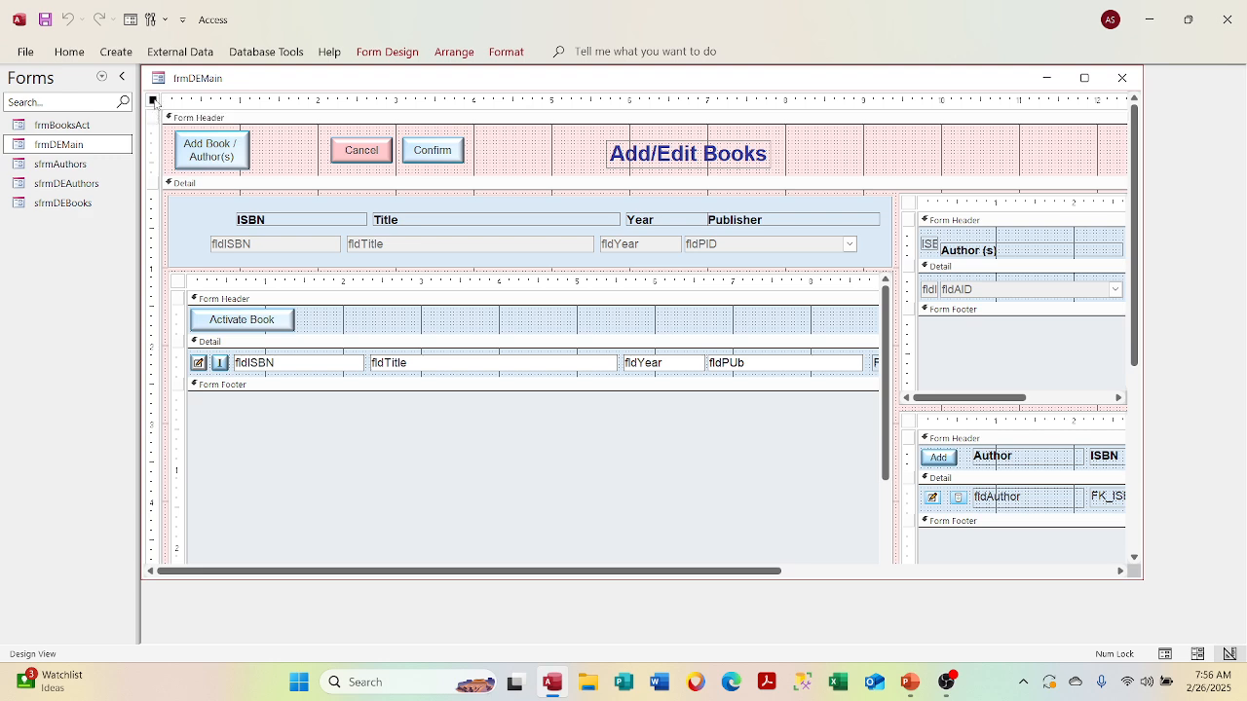
{"action": "right_click", "coordinate": [153, 100]}
{"action": "left_click", "coordinate": [196, 244]}
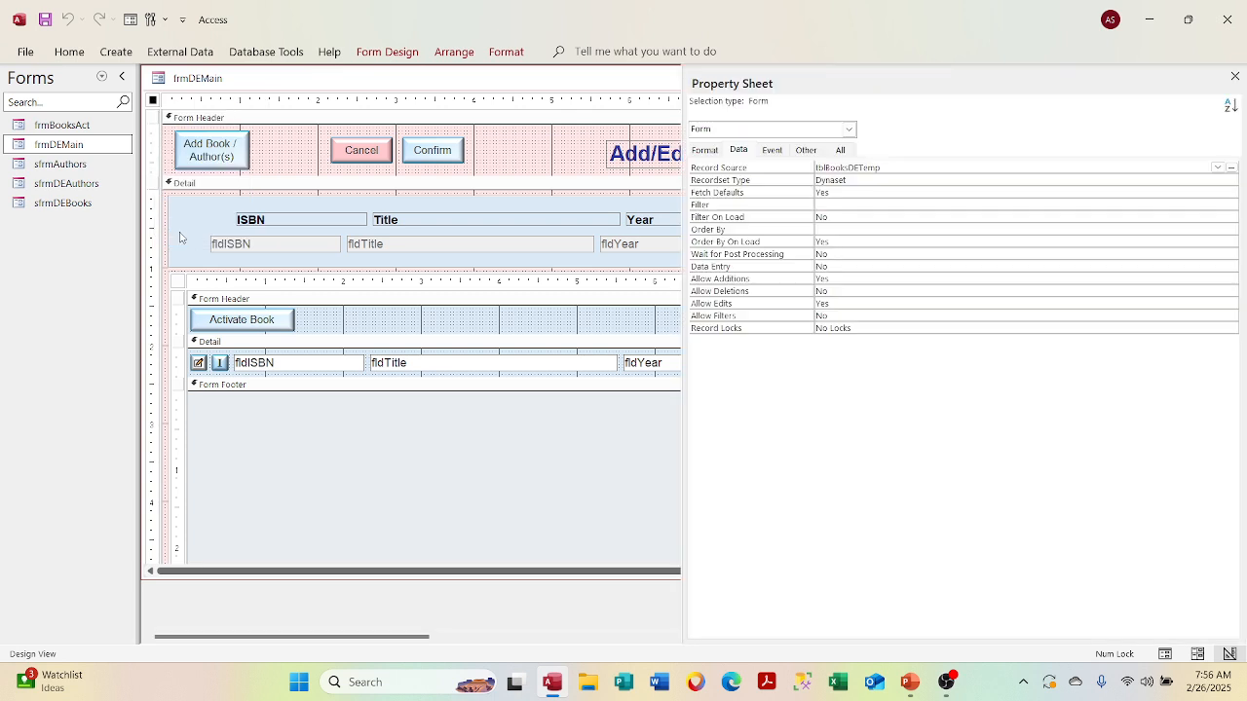
{"action": "left_click", "coordinate": [708, 151]}
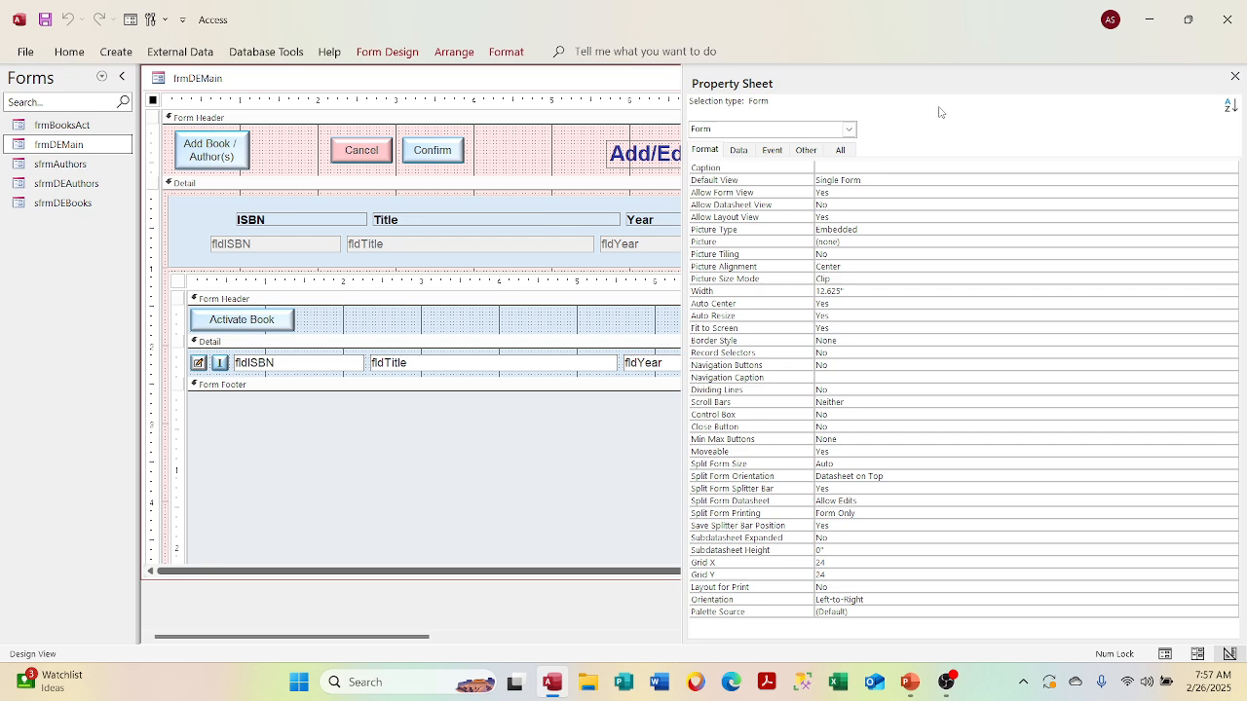
{"action": "left_click", "coordinate": [780, 151]}
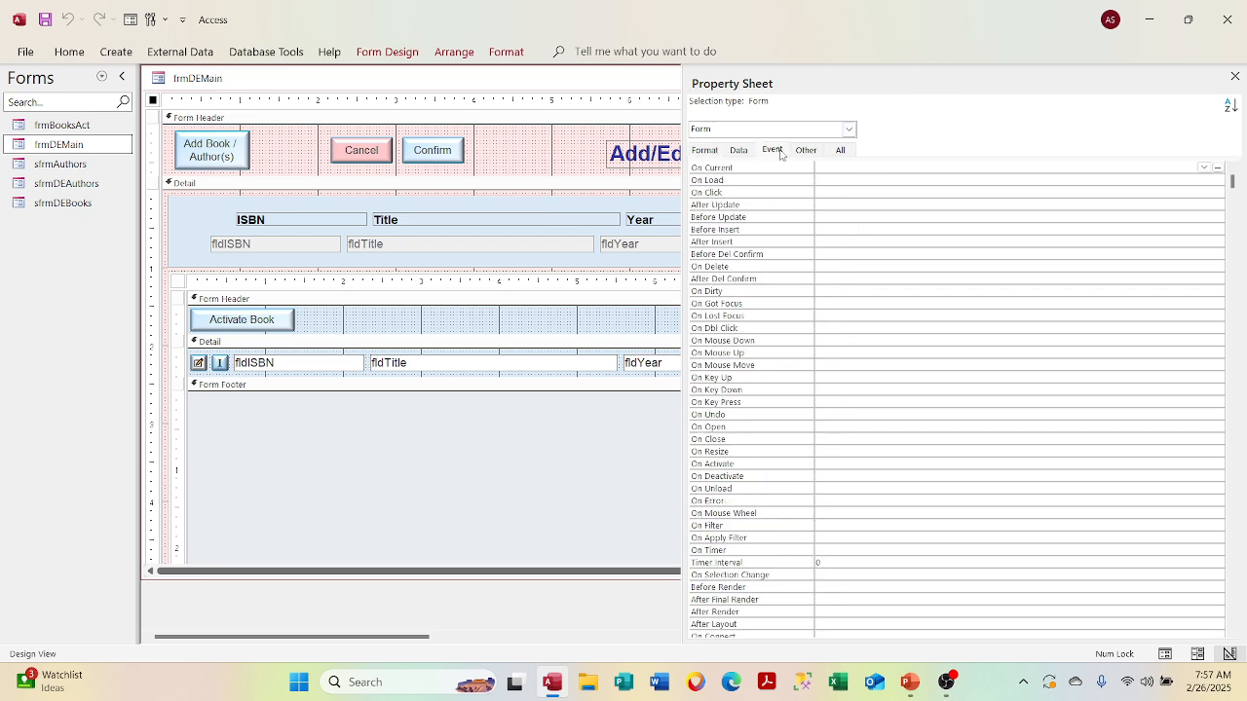
{"action": "left_click", "coordinate": [706, 151]}
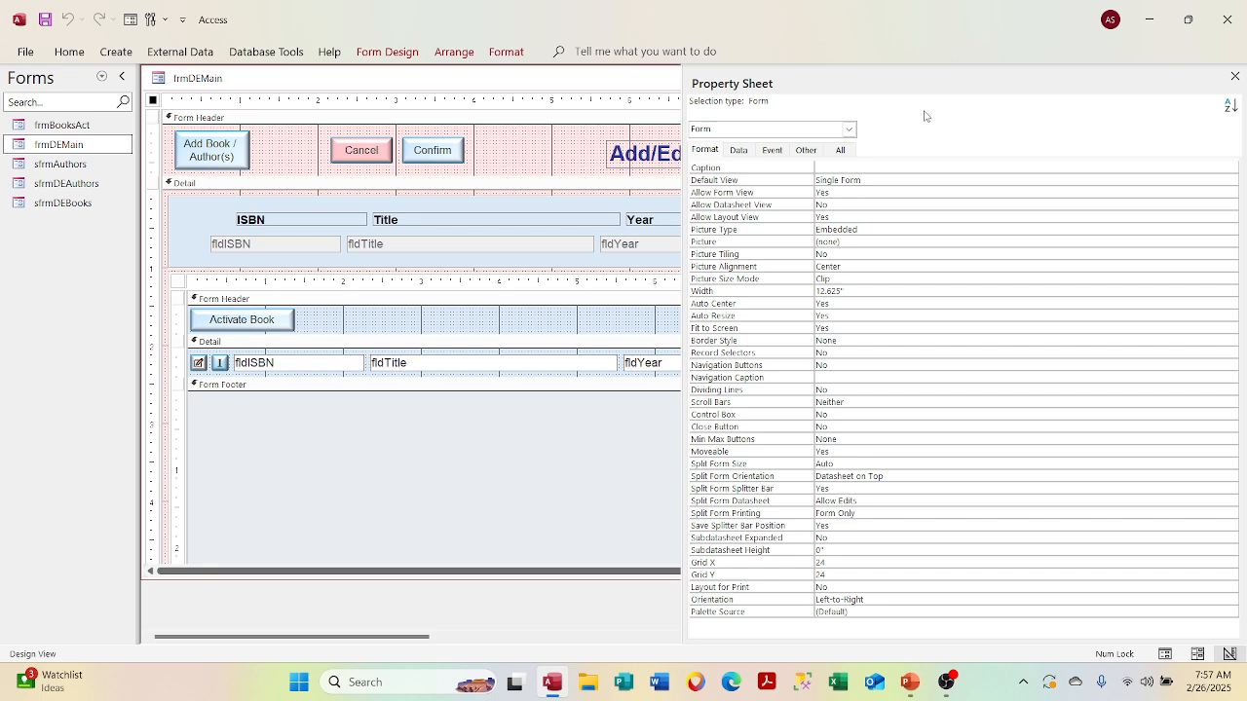
{"action": "left_click", "coordinate": [892, 166]}
{"action": "type", "text": "Main"}
Set the form's Border Style property to Dialog.
{"action": "left_click", "coordinate": [1130, 342]}
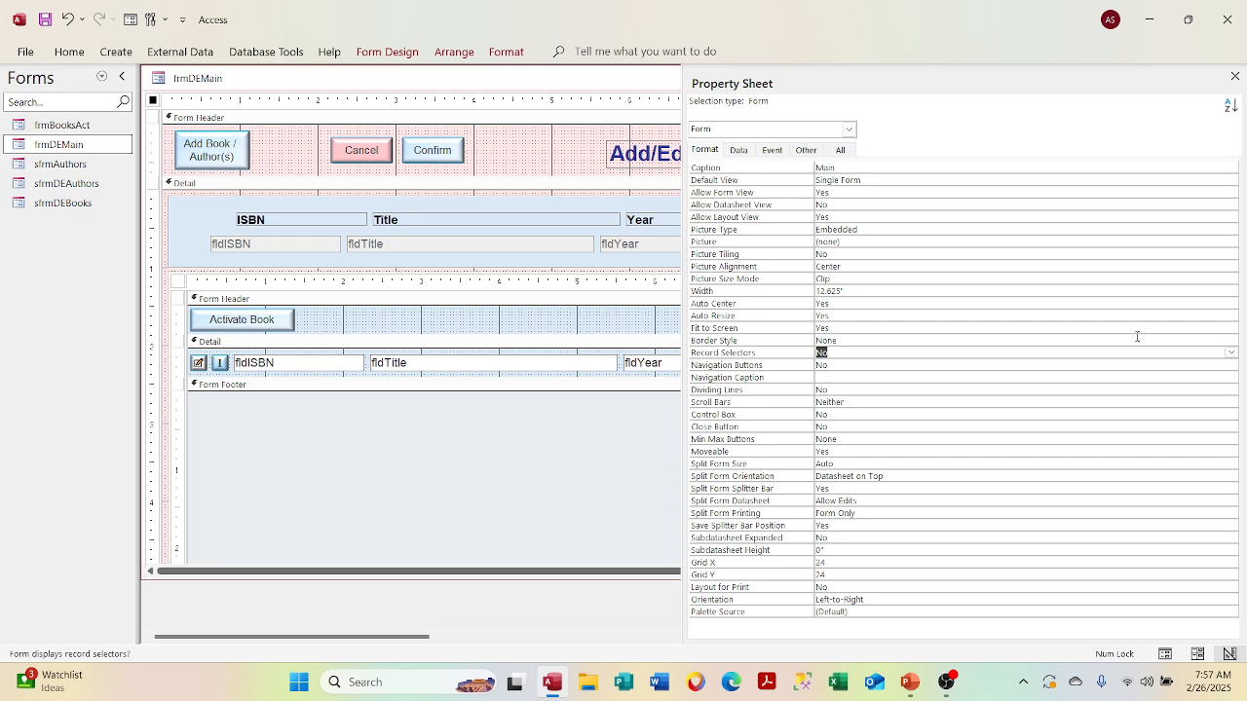
{"action": "left_click", "coordinate": [1232, 342]}
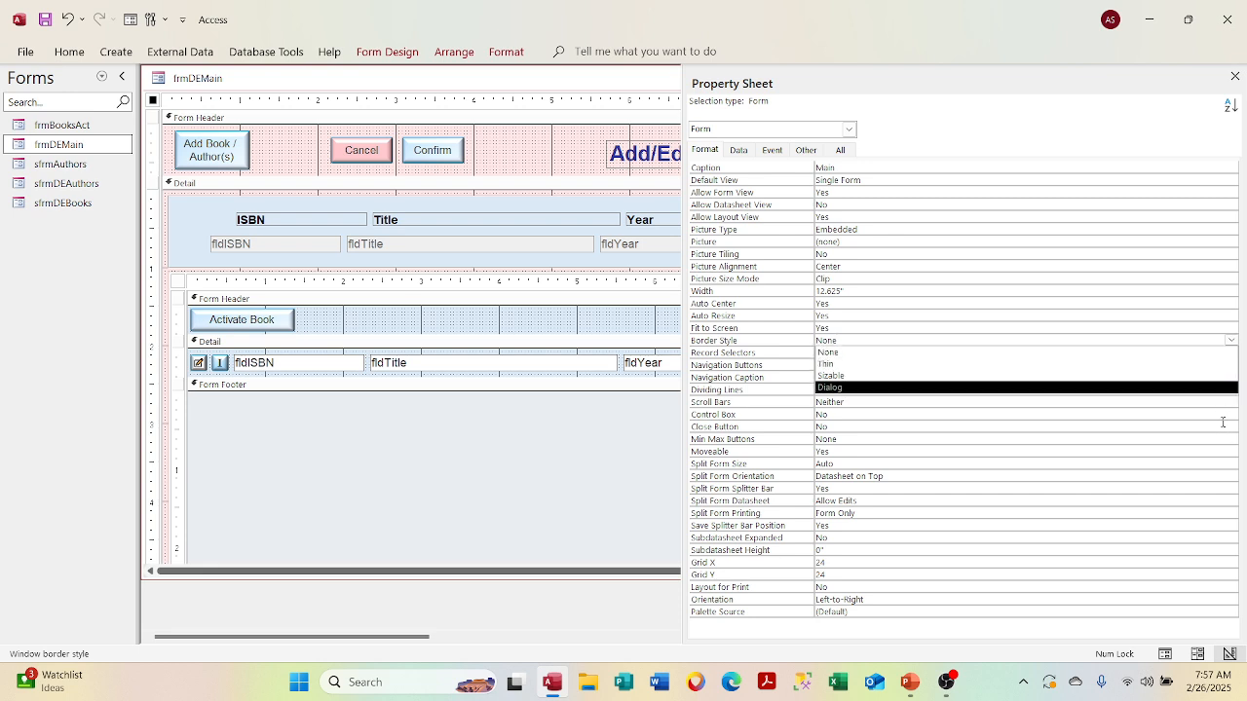
{"action": "left_click", "coordinate": [1220, 388]}
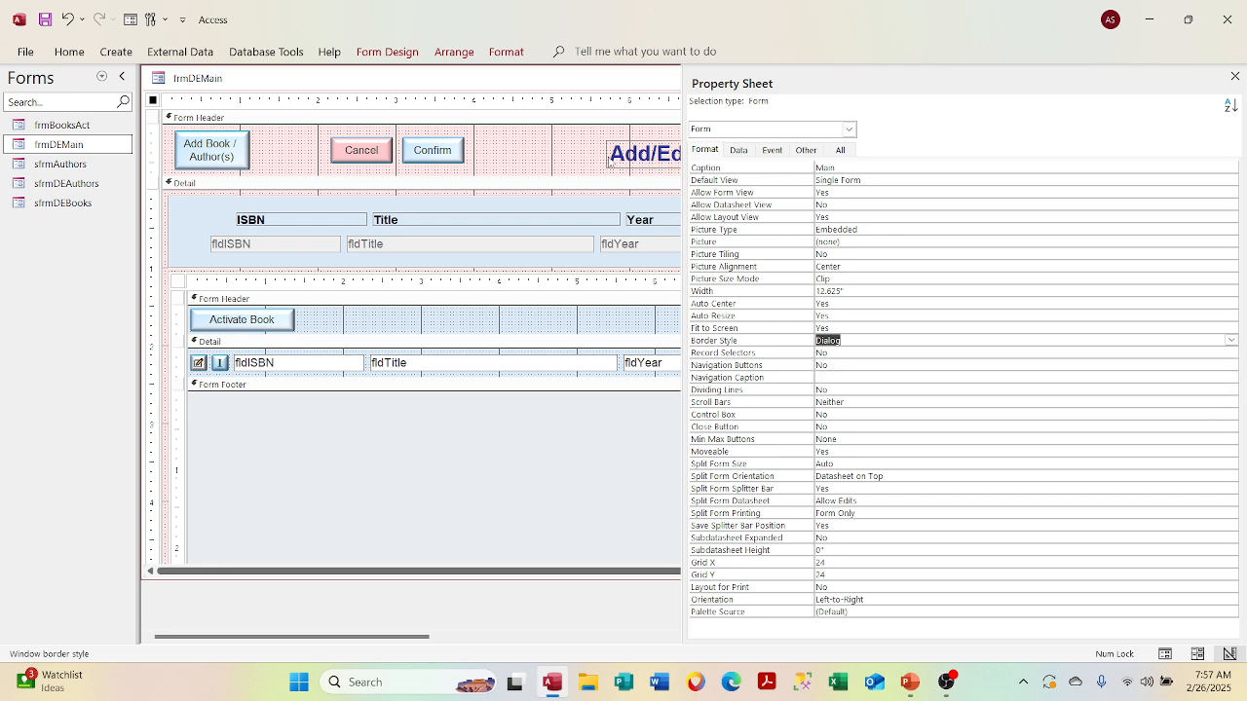
Check the form's caption and dialog border in Form View, and return to Design View.
{"action": "right_click", "coordinate": [523, 79]}
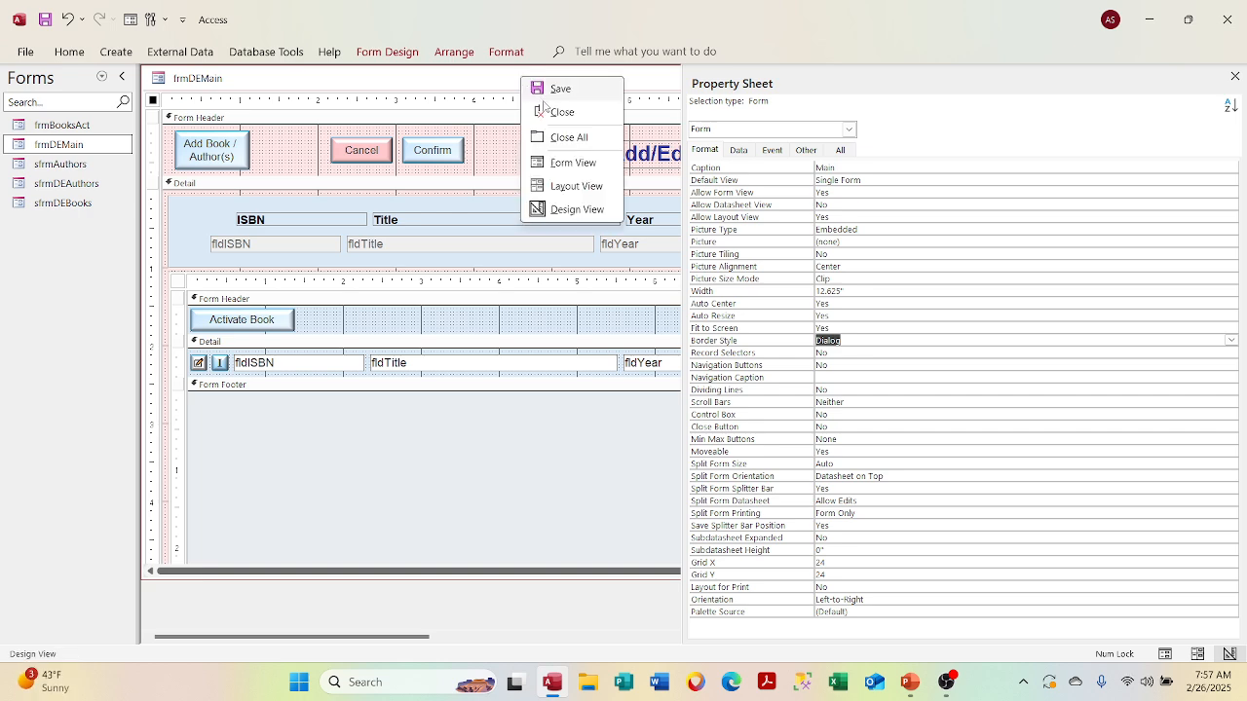
{"action": "left_click", "coordinate": [557, 162]}
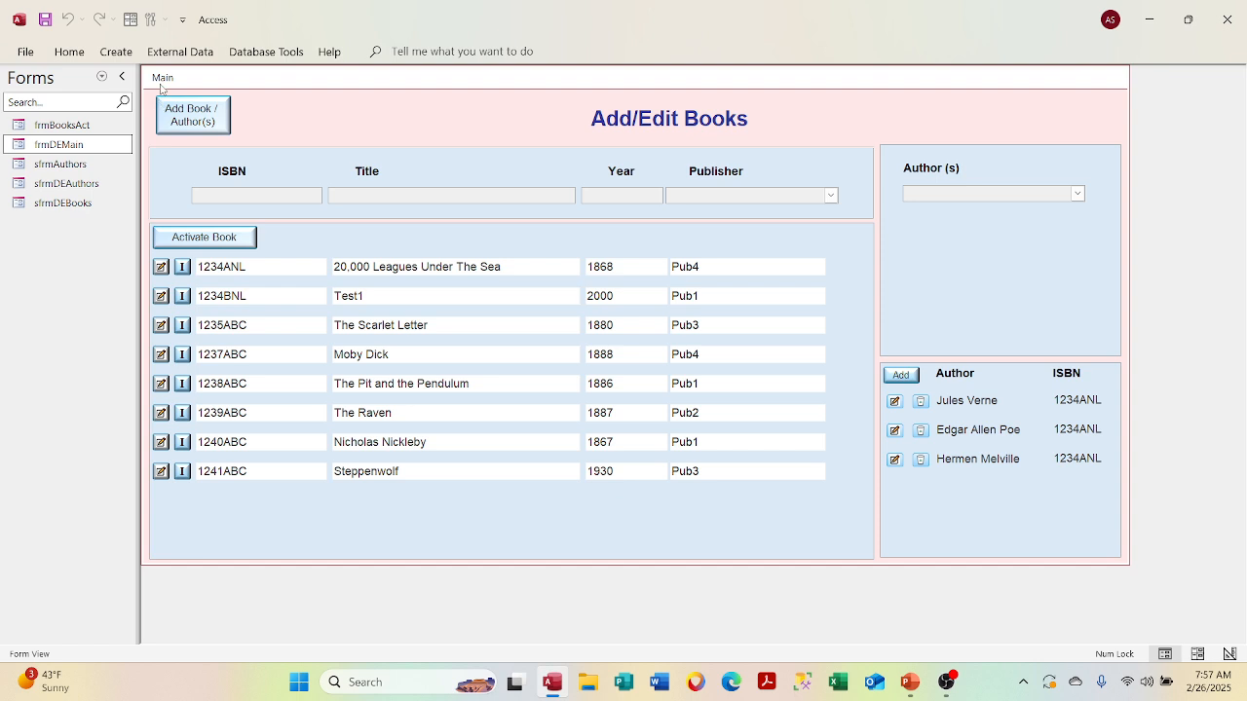
{"action": "right_click", "coordinate": [384, 80]}
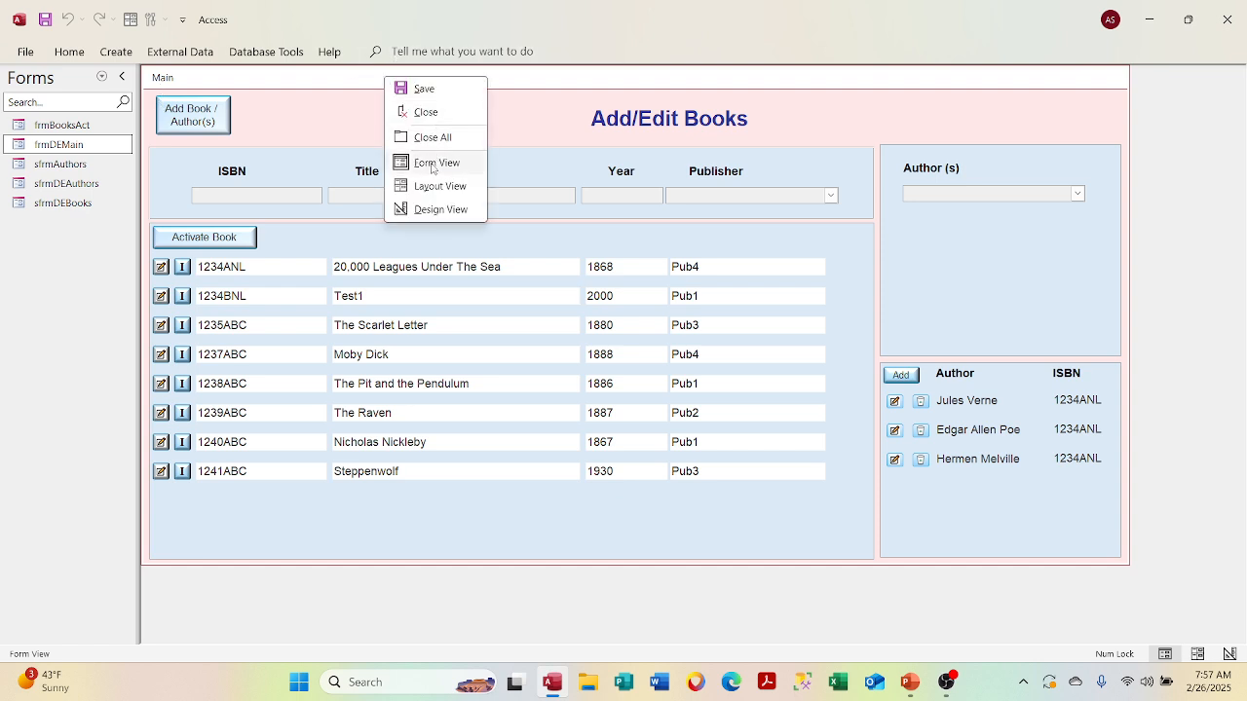
{"action": "left_click", "coordinate": [429, 209]}
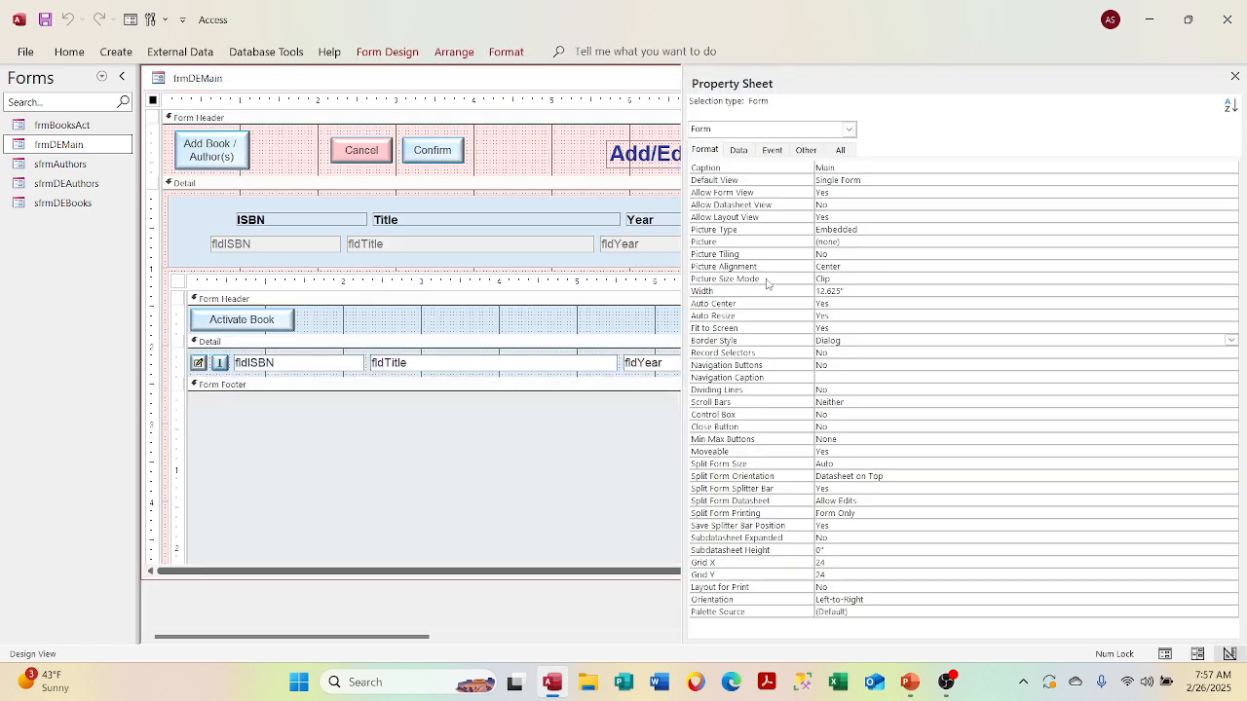
Try the Sizable border style on the form, check it in Form View, and return to Design View.
{"action": "left_click", "coordinate": [1231, 342]}
{"action": "left_click", "coordinate": [1231, 342]}
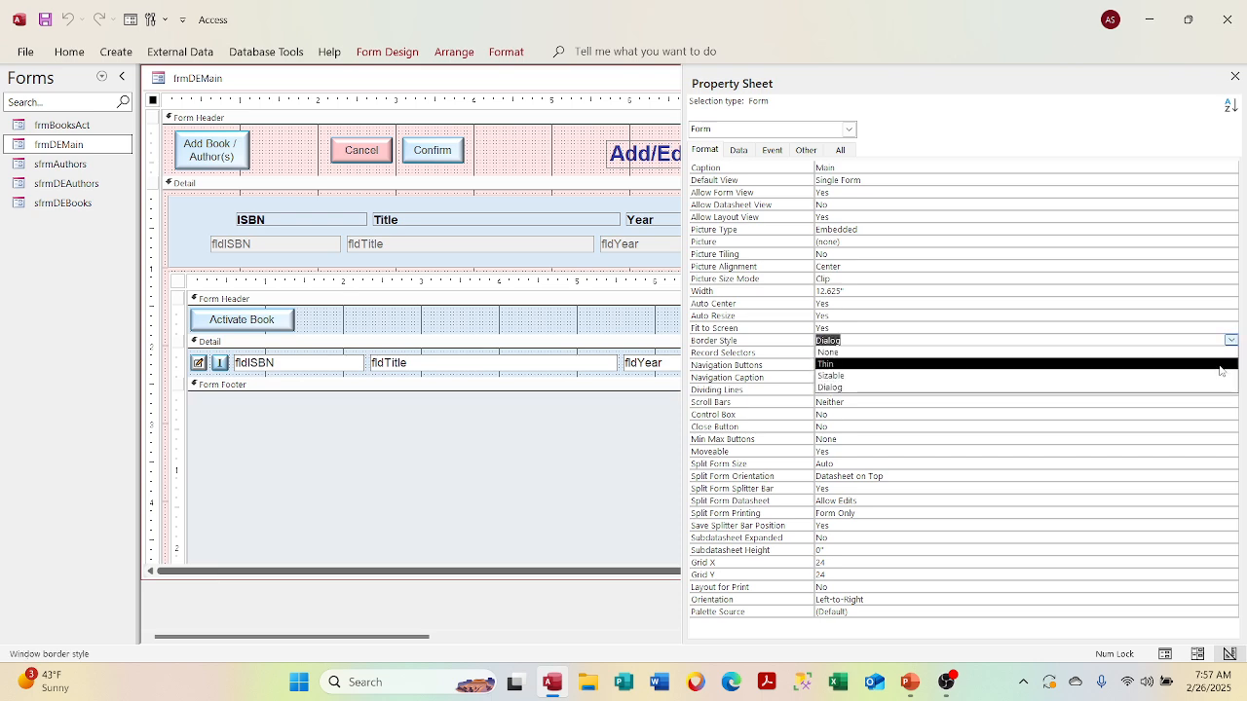
{"action": "left_click", "coordinate": [857, 379]}
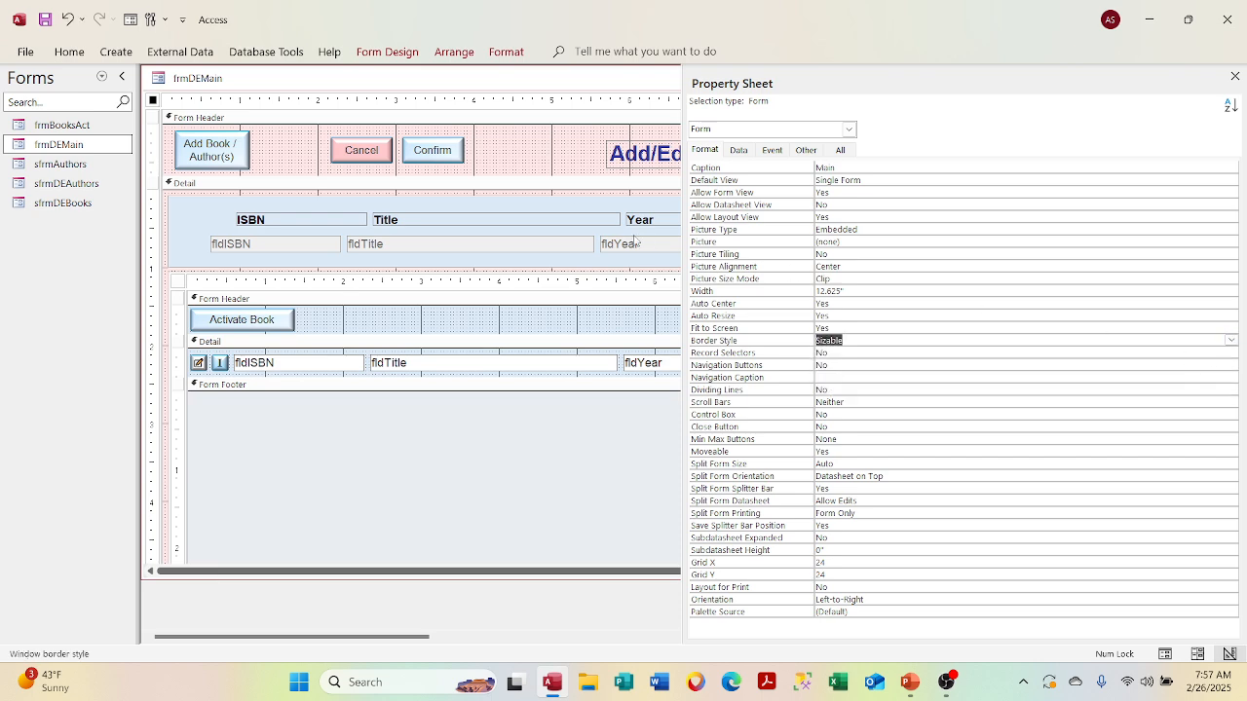
{"action": "right_click", "coordinate": [387, 75]}
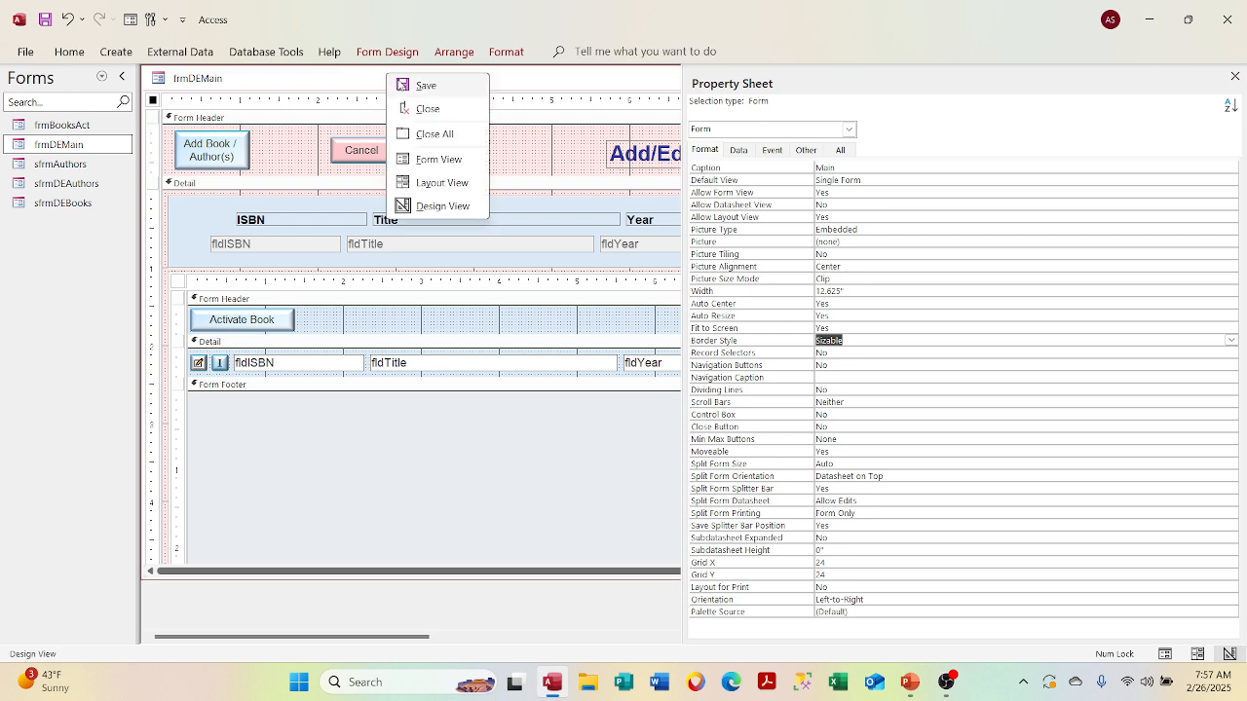
{"action": "left_click", "coordinate": [415, 157]}
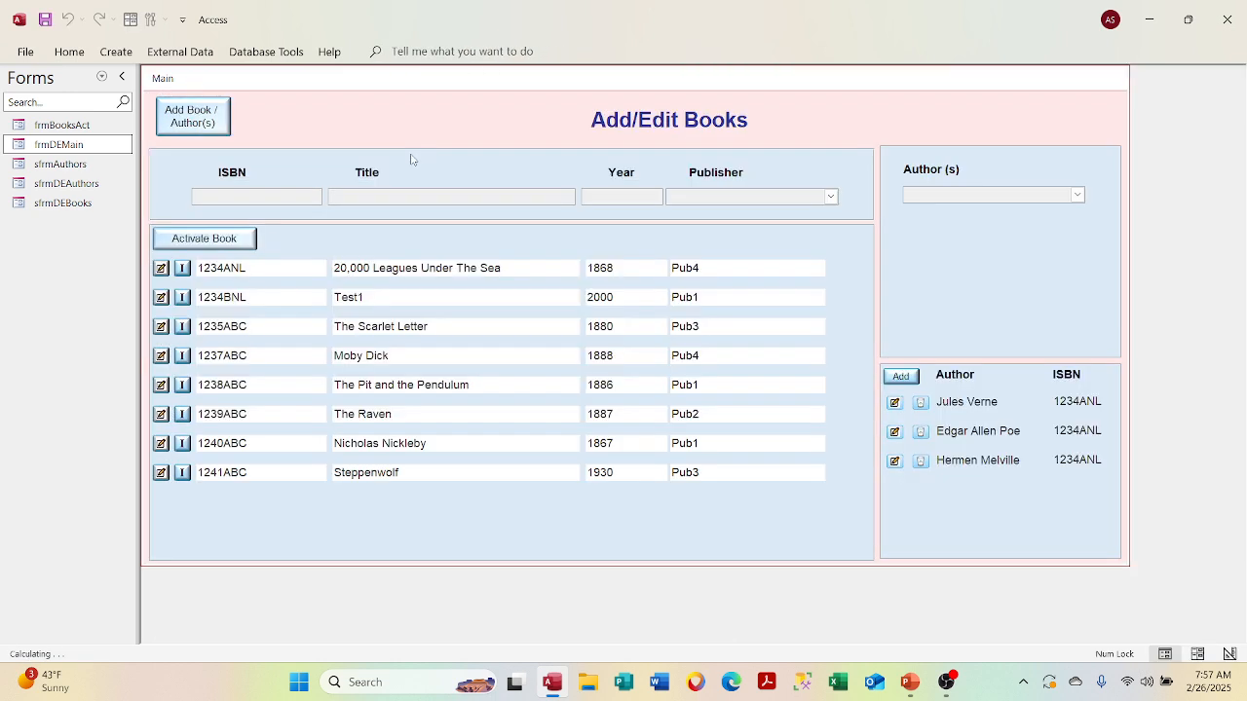
{"action": "right_click", "coordinate": [405, 79]}
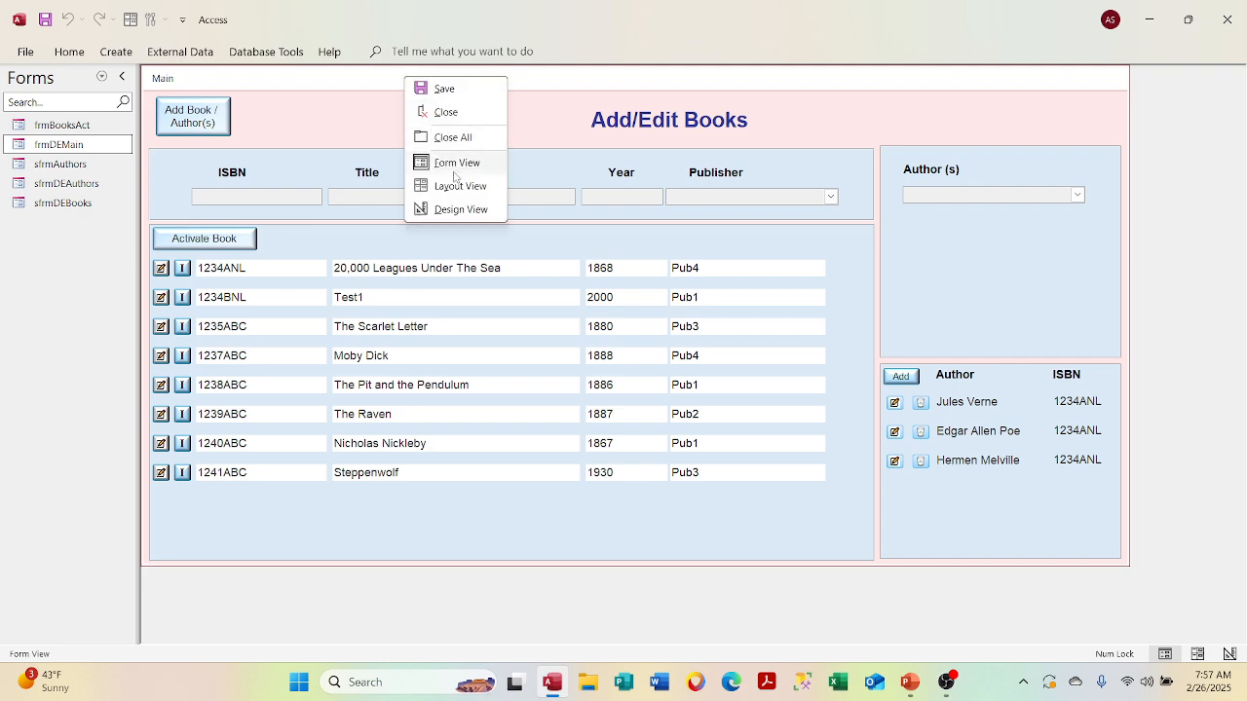
{"action": "left_click", "coordinate": [445, 209]}
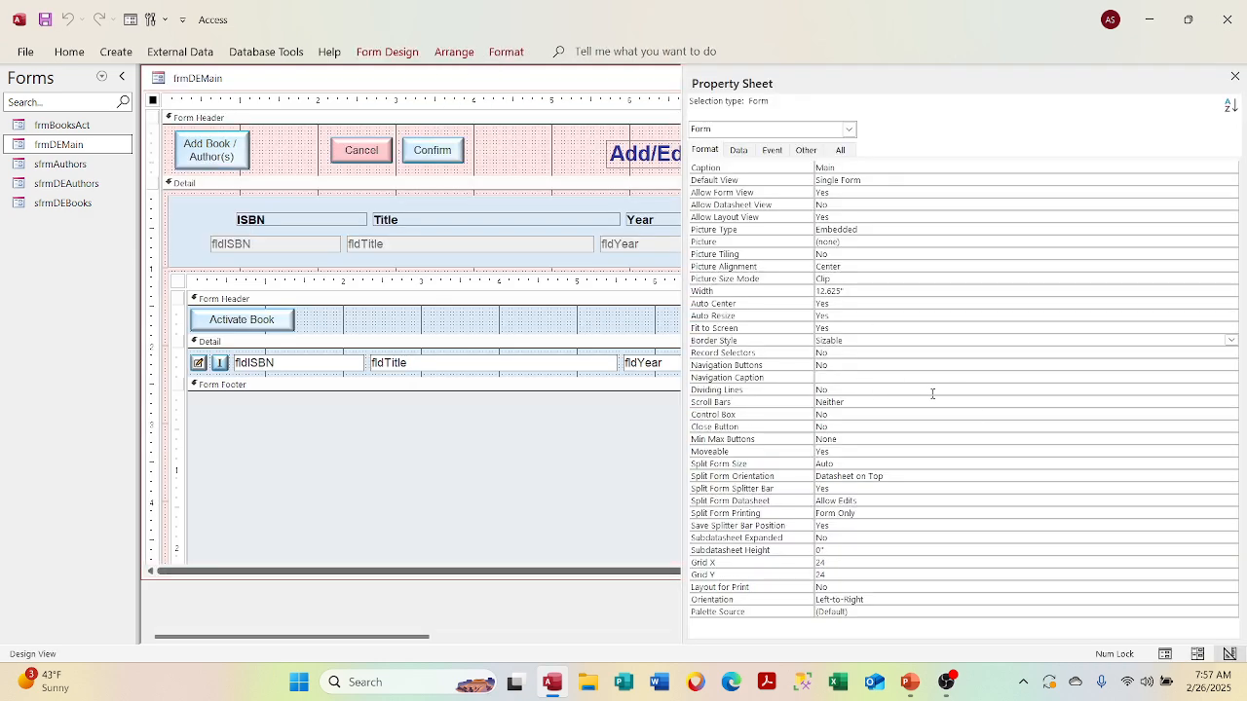
Try the Thin border style on the form, check it in Form View, and return to Design View.
{"action": "left_click", "coordinate": [1231, 340]}
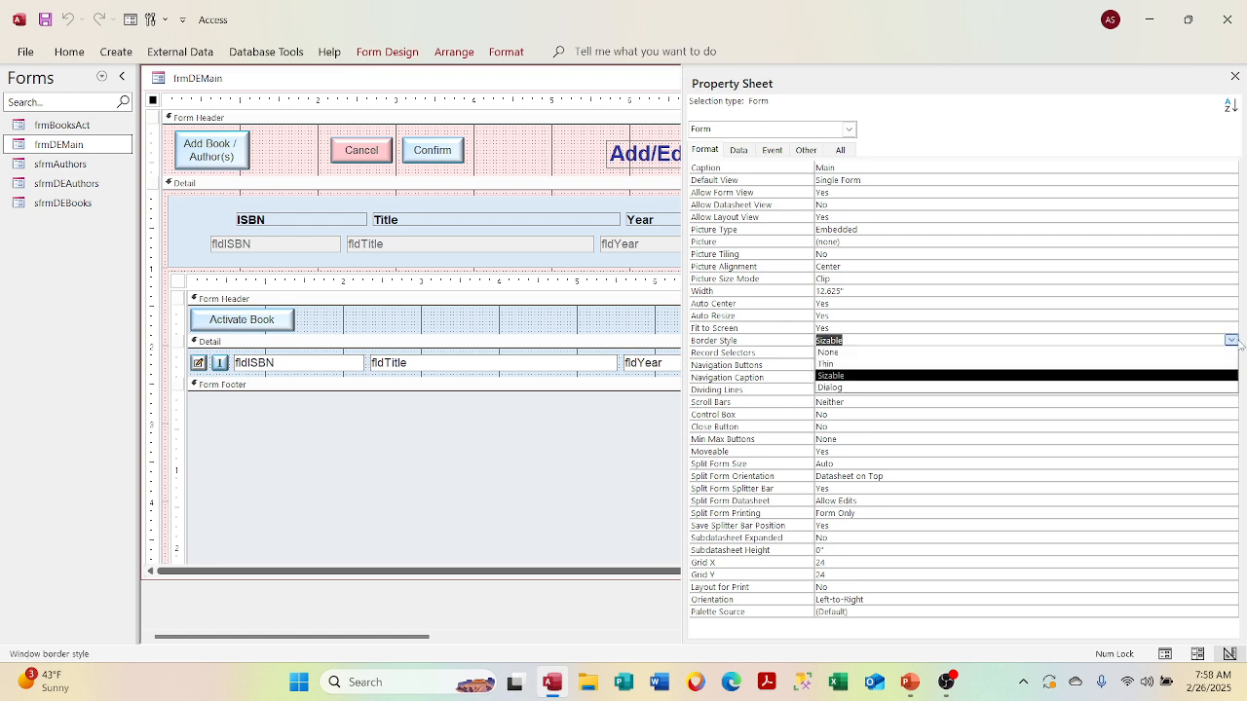
{"action": "left_click", "coordinate": [1199, 366]}
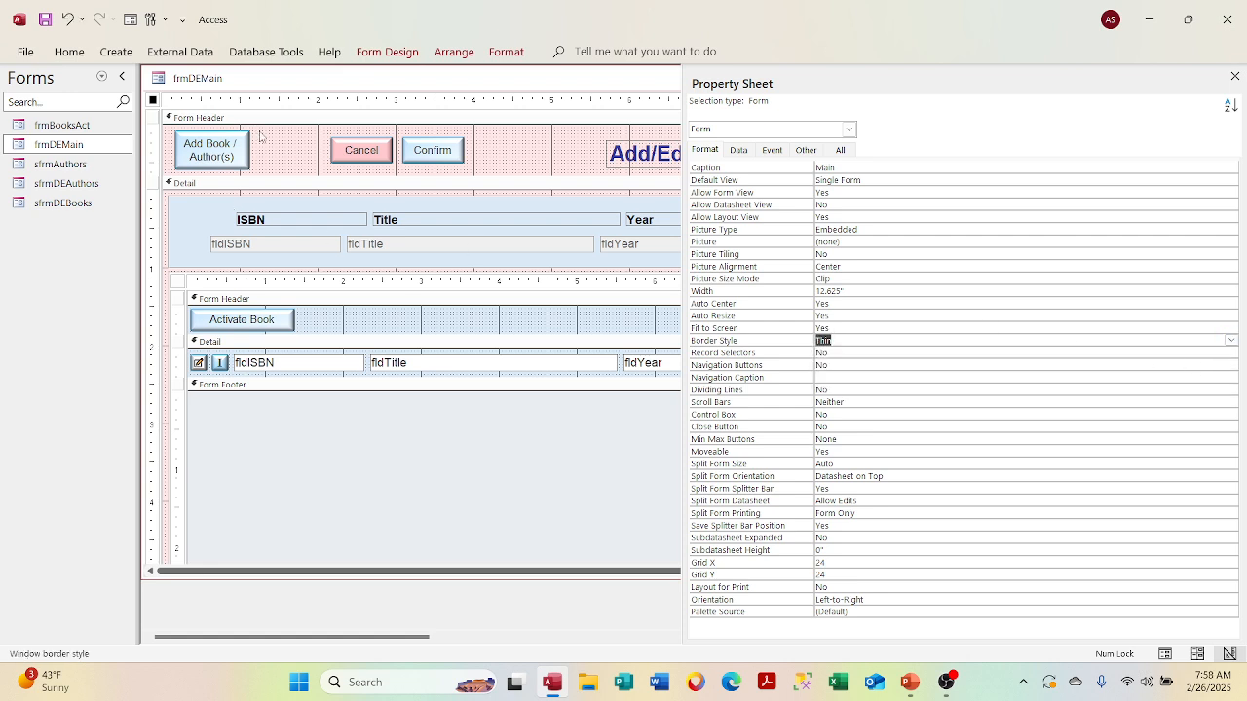
{"action": "right_click", "coordinate": [300, 85]}
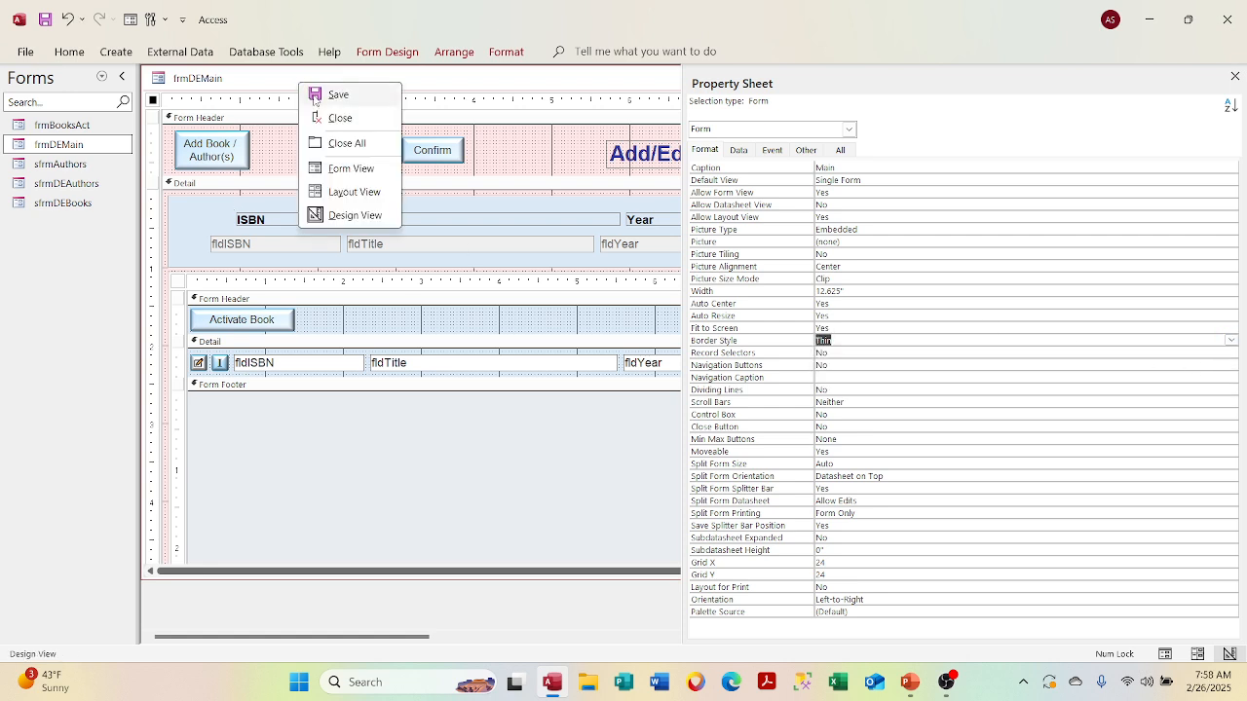
{"action": "left_click", "coordinate": [345, 170]}
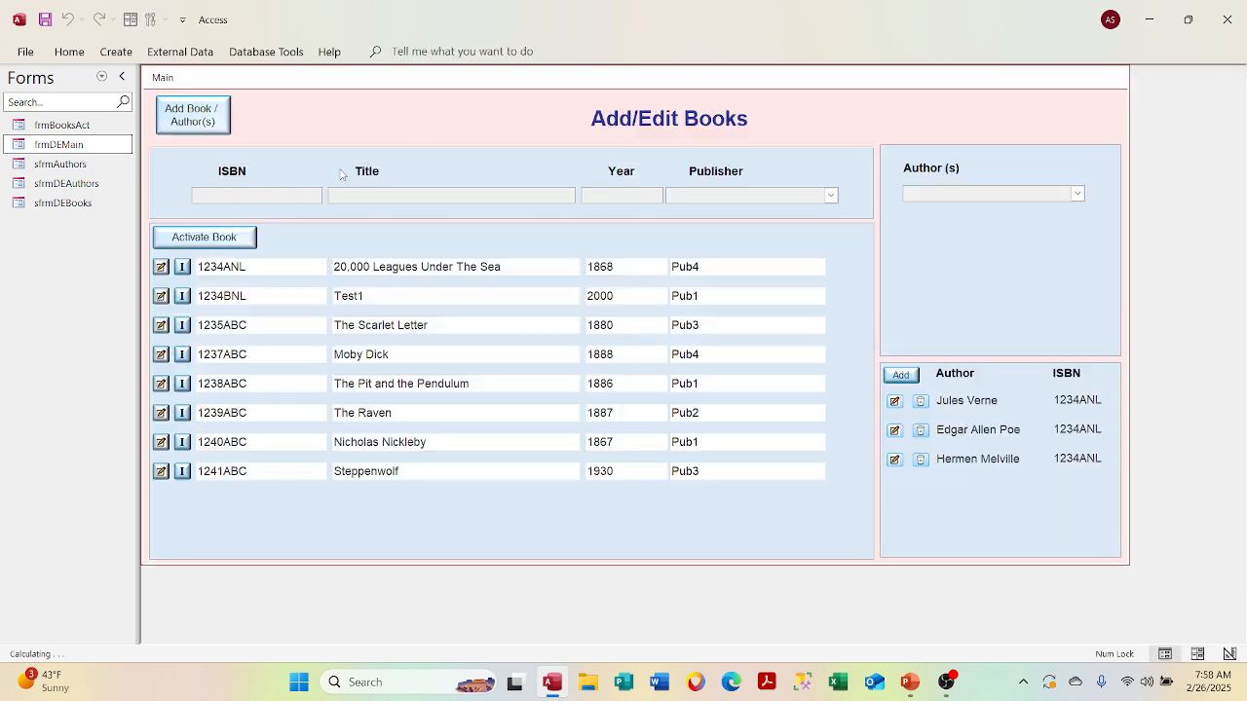
{"action": "right_click", "coordinate": [338, 85]}
{"action": "left_click", "coordinate": [374, 170]}
{"action": "right_click", "coordinate": [317, 82]}
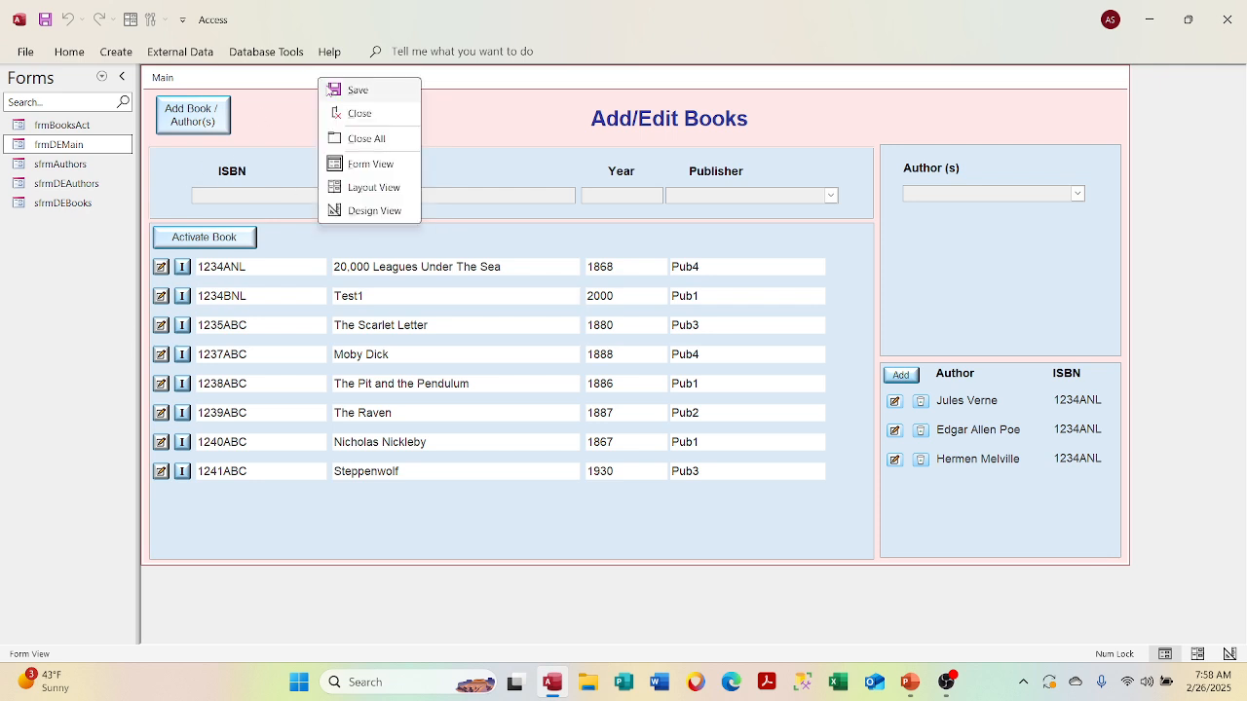
{"action": "left_click", "coordinate": [375, 211]}
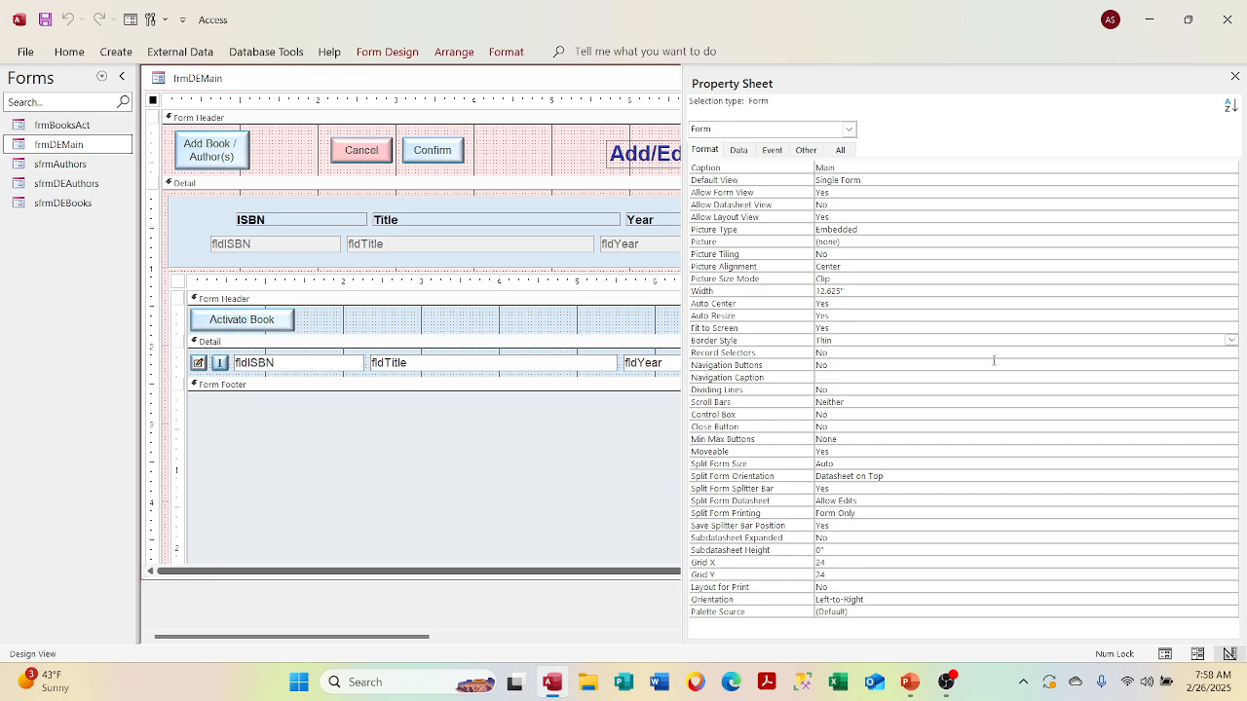
Set the form's Border Style property to None, check it in Form View, and return to Design View.
{"action": "left_click", "coordinate": [1231, 340]}
{"action": "left_click", "coordinate": [1205, 353]}
{"action": "right_click", "coordinate": [434, 73]}
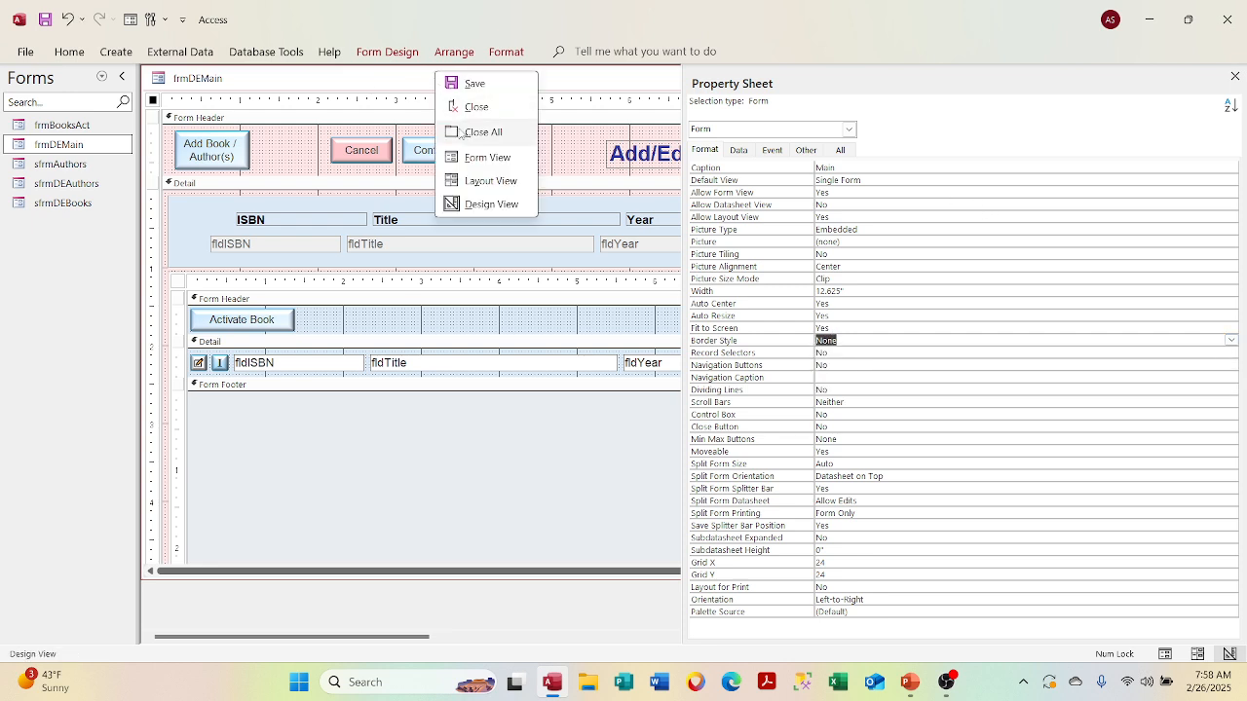
{"action": "left_click", "coordinate": [474, 158]}
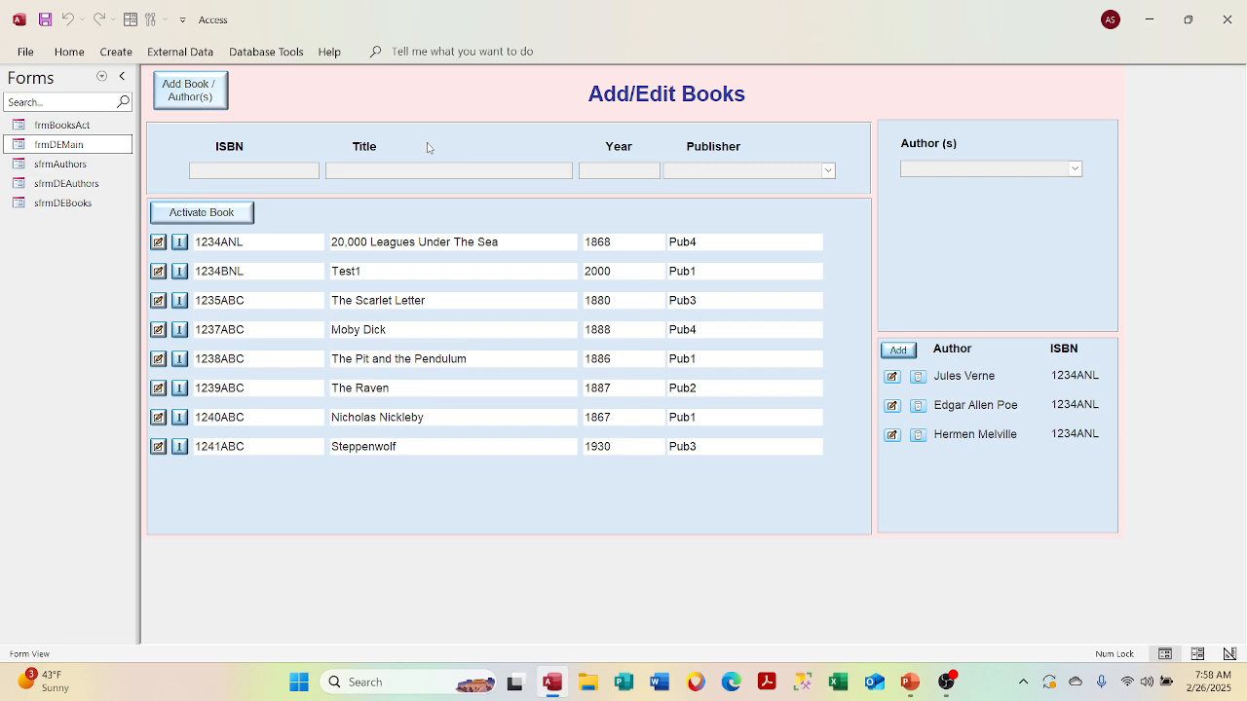
{"action": "right_click", "coordinate": [428, 99]}
{"action": "left_click", "coordinate": [474, 157]}
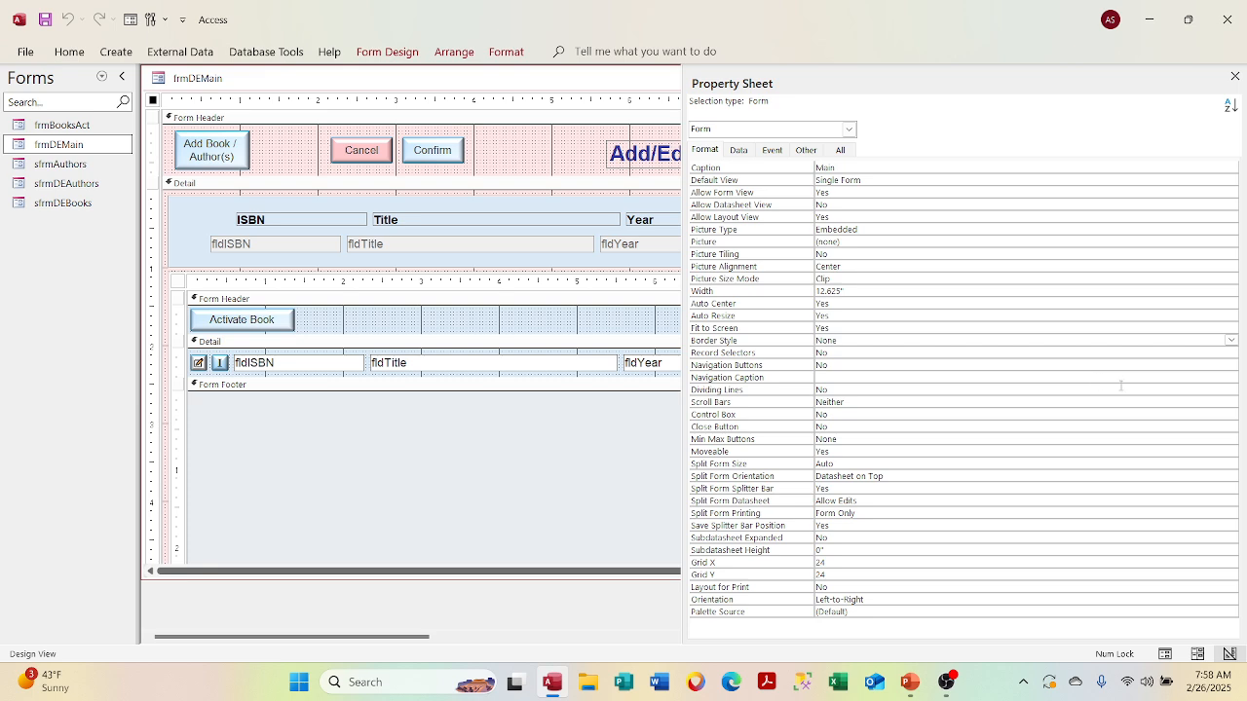
Review the form's Border Style and Default View options without changing them, and close the Property Sheet.
{"action": "left_click", "coordinate": [1231, 340]}
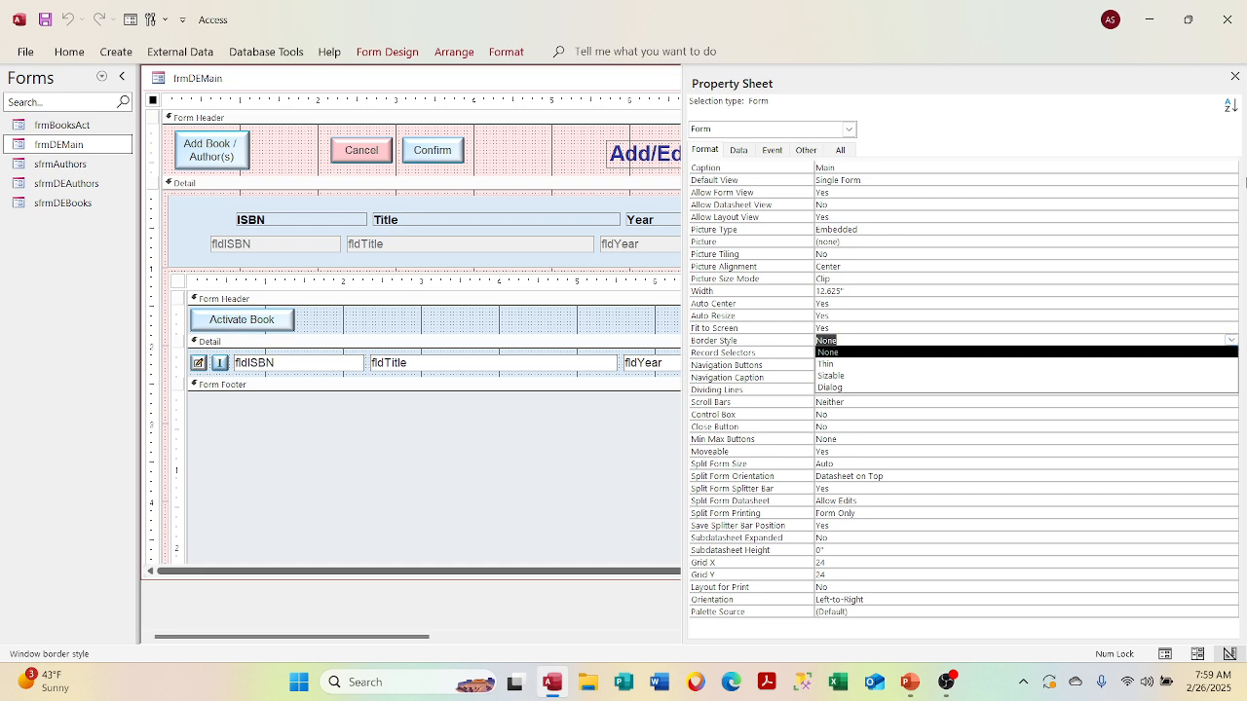
{"action": "left_click", "coordinate": [1060, 172]}
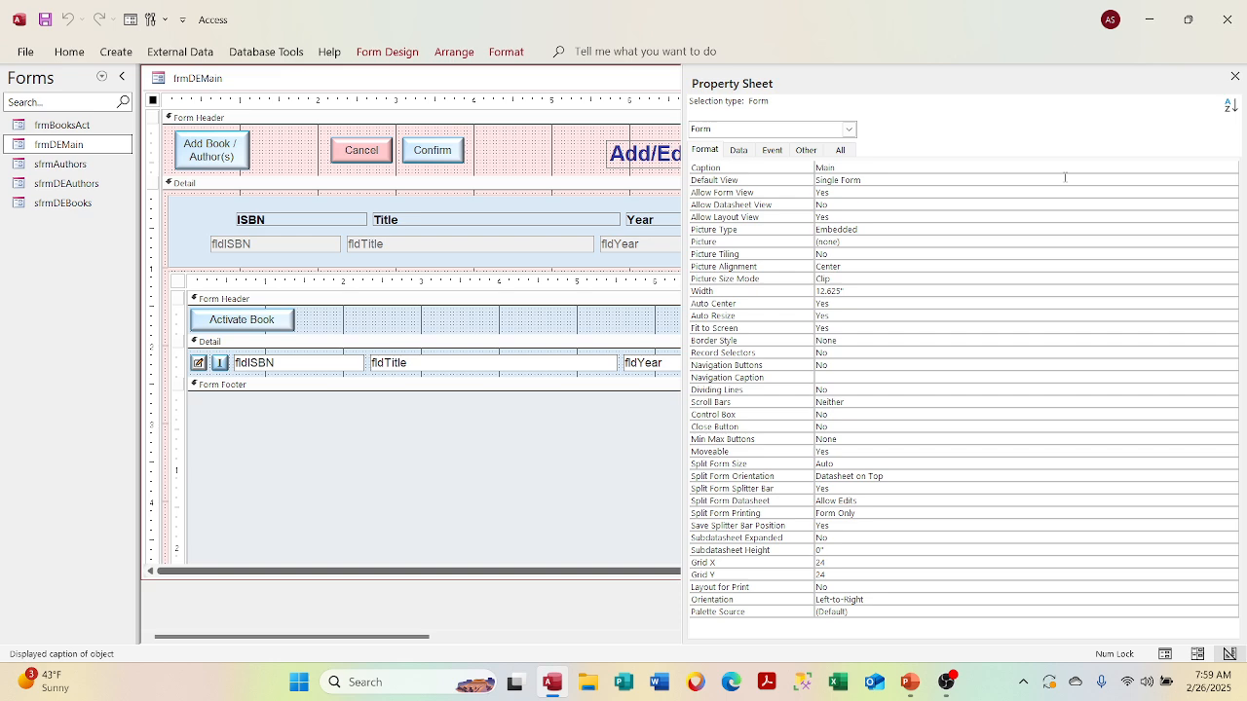
{"action": "left_click", "coordinate": [1063, 179]}
{"action": "left_click", "coordinate": [1232, 180]}
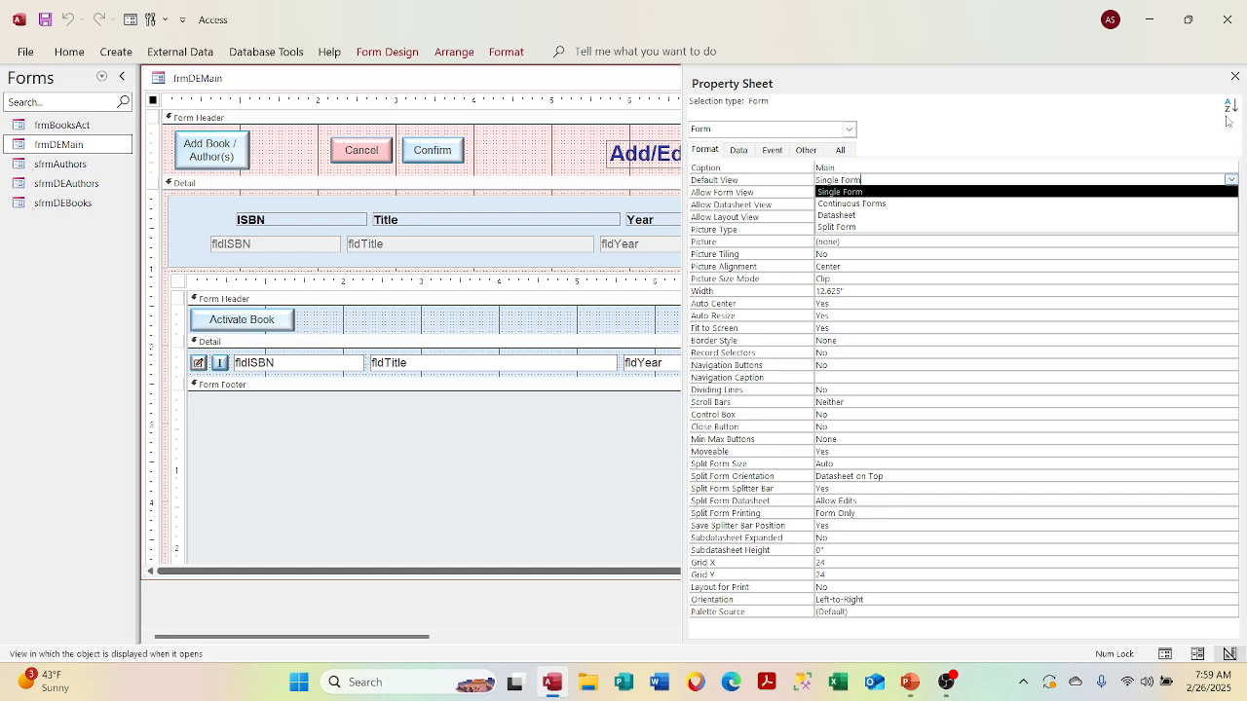
{"action": "left_click", "coordinate": [1234, 77]}
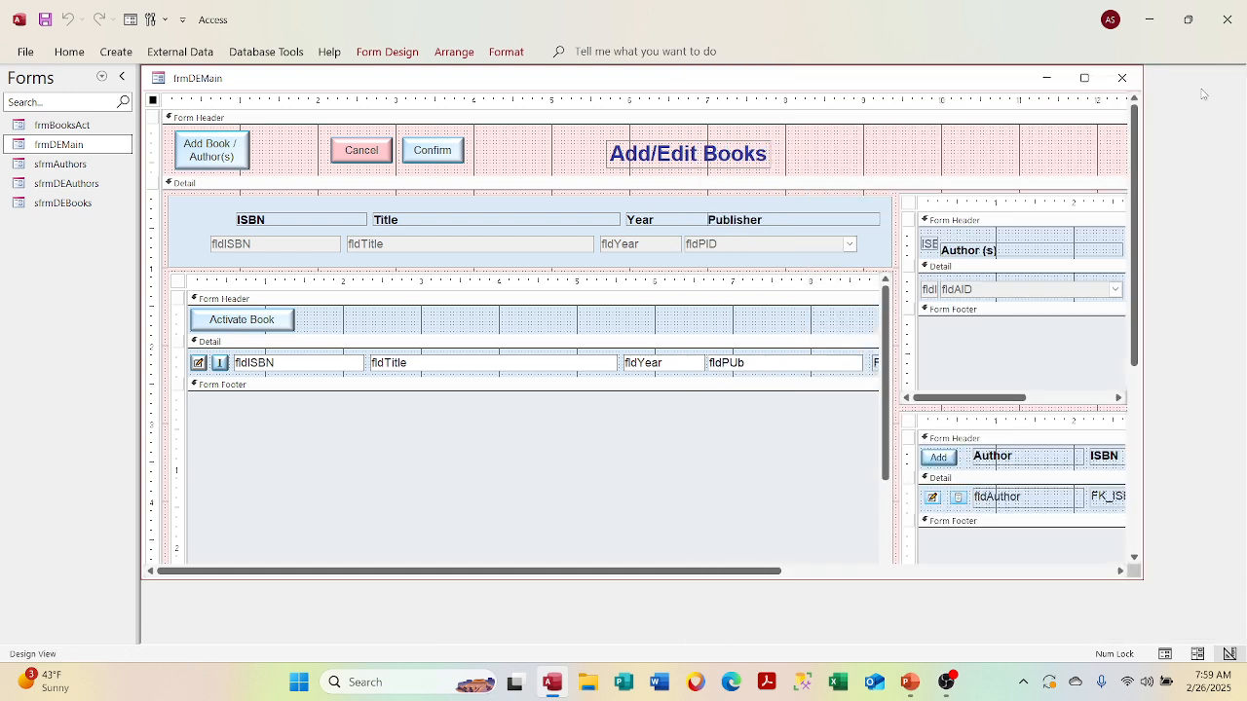
Check the placement of the book field labels in Form View, and return to Design View.
{"action": "right_click", "coordinate": [580, 78]}
{"action": "left_click", "coordinate": [597, 166]}
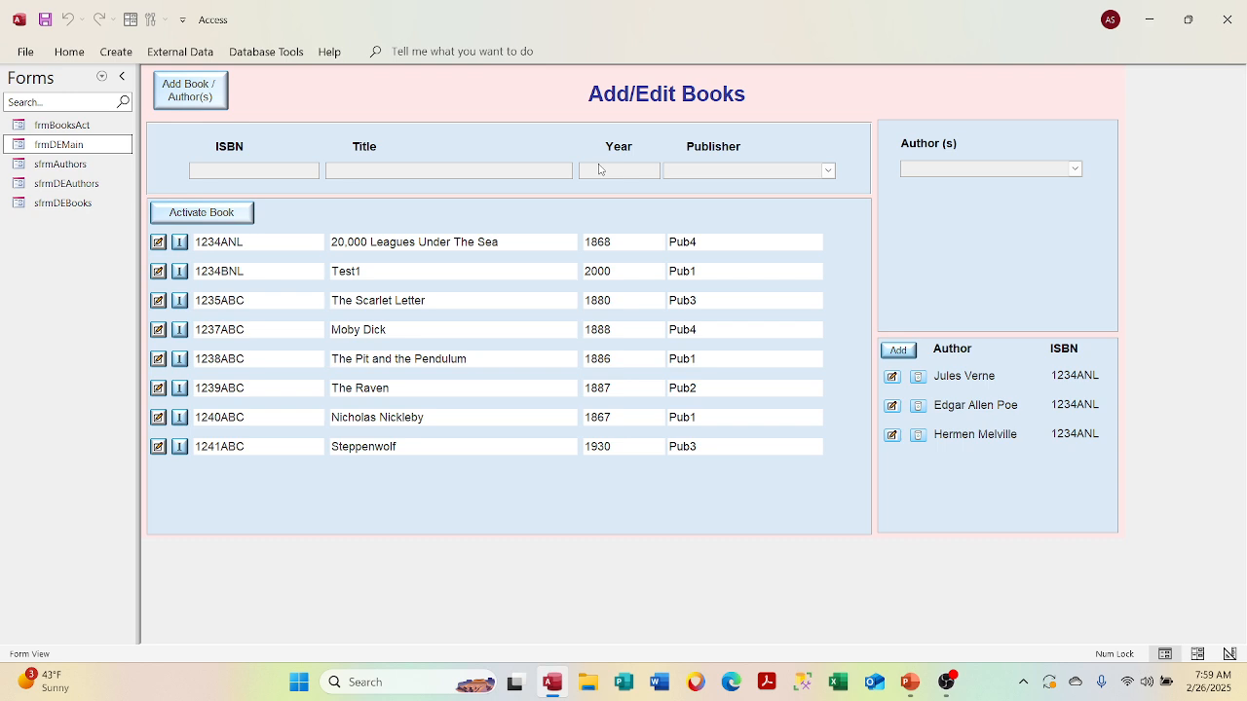
{"action": "right_click", "coordinate": [611, 78]}
{"action": "left_click", "coordinate": [631, 132]}
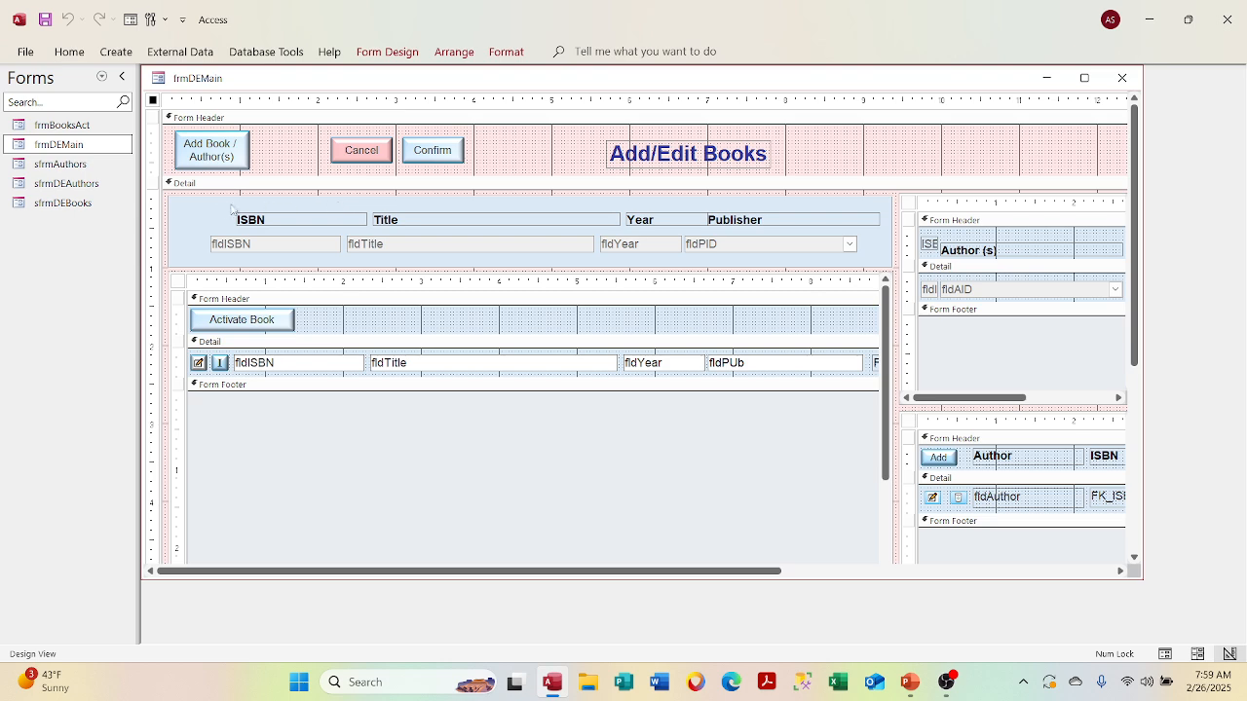
Move the ISBN, Title, Year and Publisher labels together to the left so they line up with the fields below them.
{"action": "left_click", "coordinate": [260, 222]}
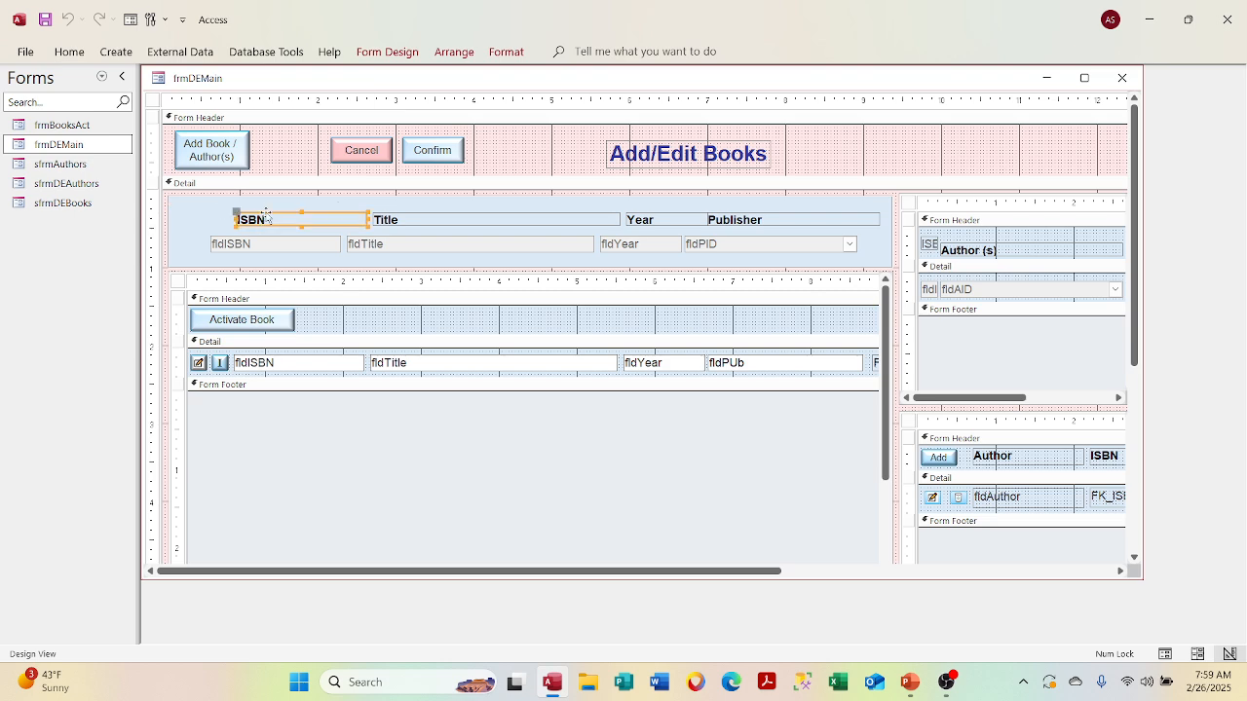
{"action": "left_click", "coordinate": [437, 223], "text": "shift"}
{"action": "left_click", "coordinate": [663, 223], "text": "shift"}
{"action": "left_click", "coordinate": [733, 222], "text": "shift"}
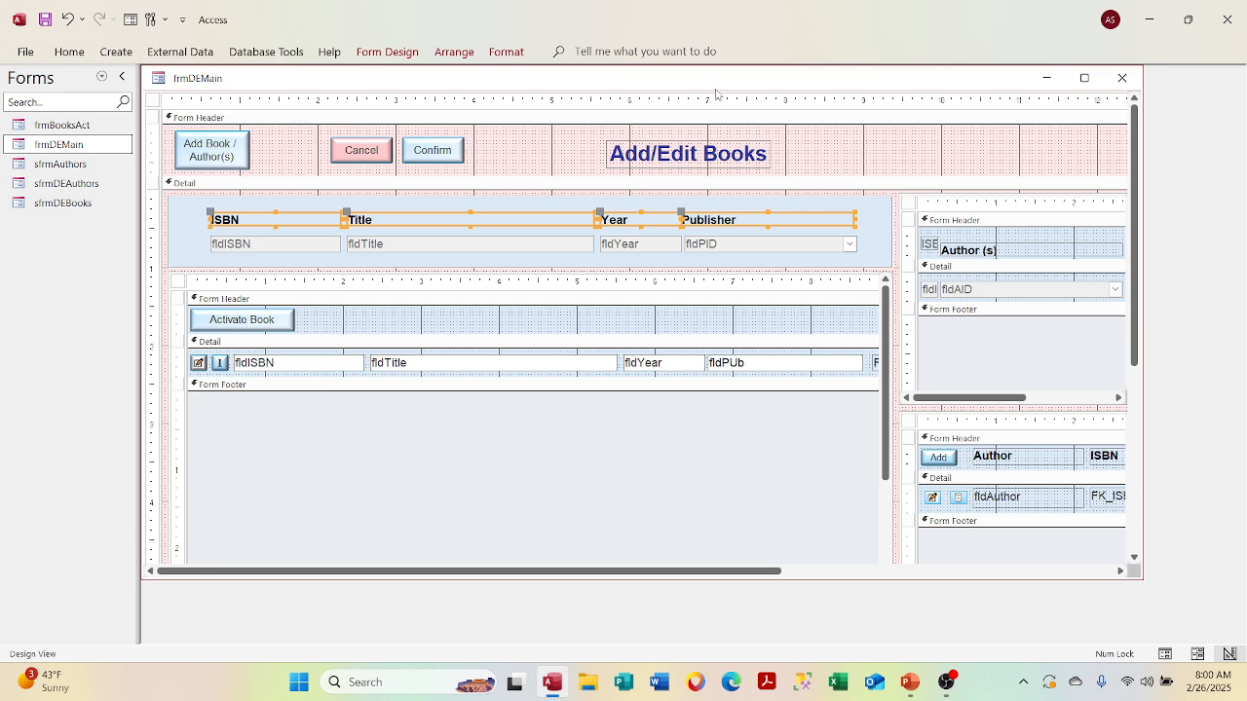
Check the realigned book labels in Form View, and return to Design View.
{"action": "right_click", "coordinate": [725, 228]}
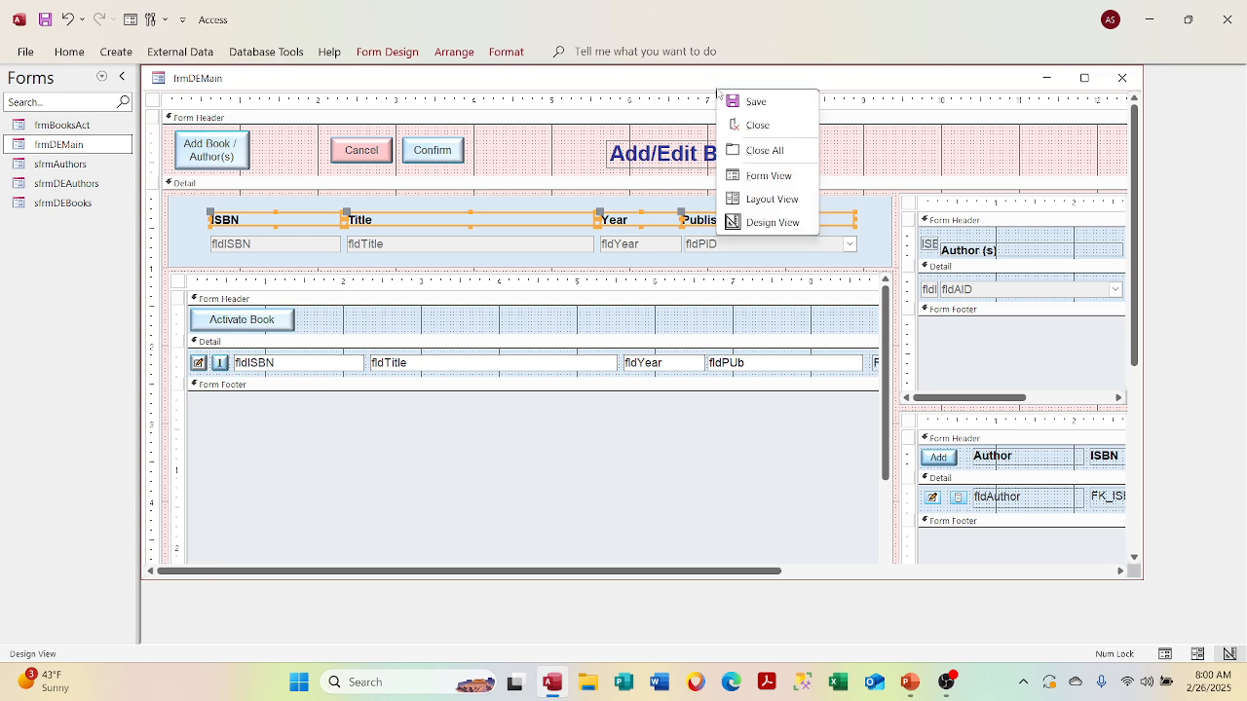
{"action": "left_click", "coordinate": [758, 176]}
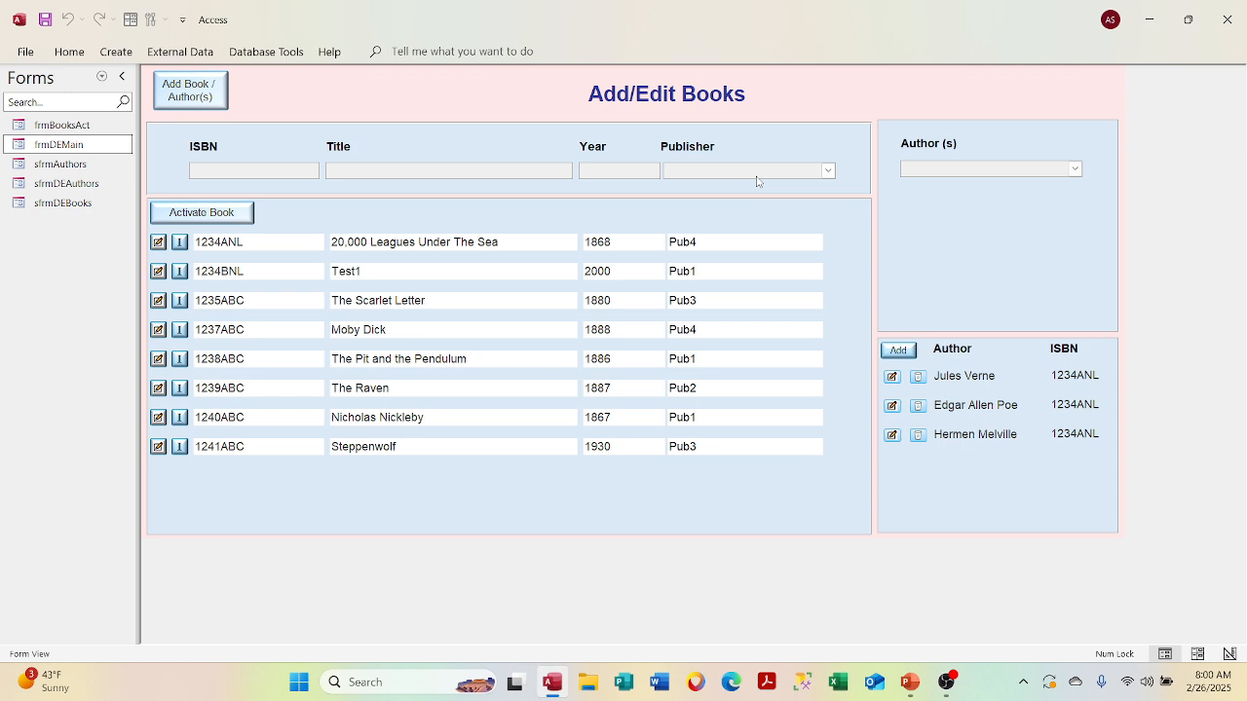
{"action": "right_click", "coordinate": [763, 84]}
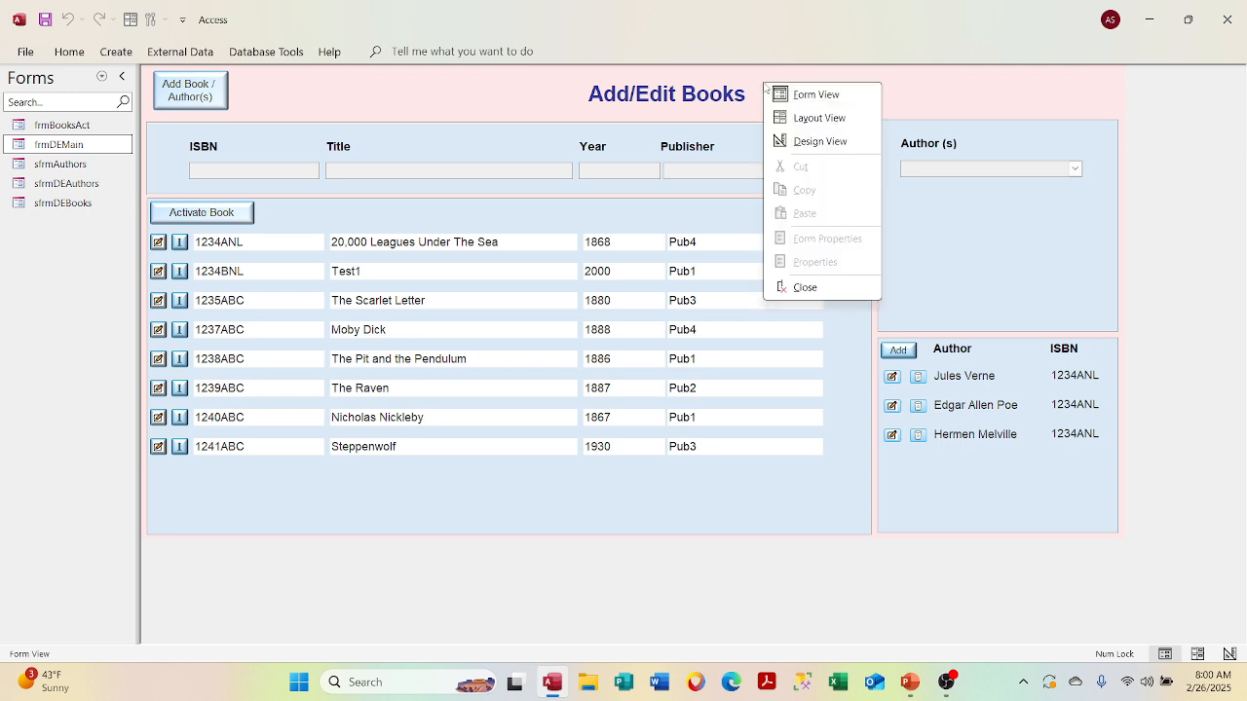
{"action": "left_click", "coordinate": [798, 144]}
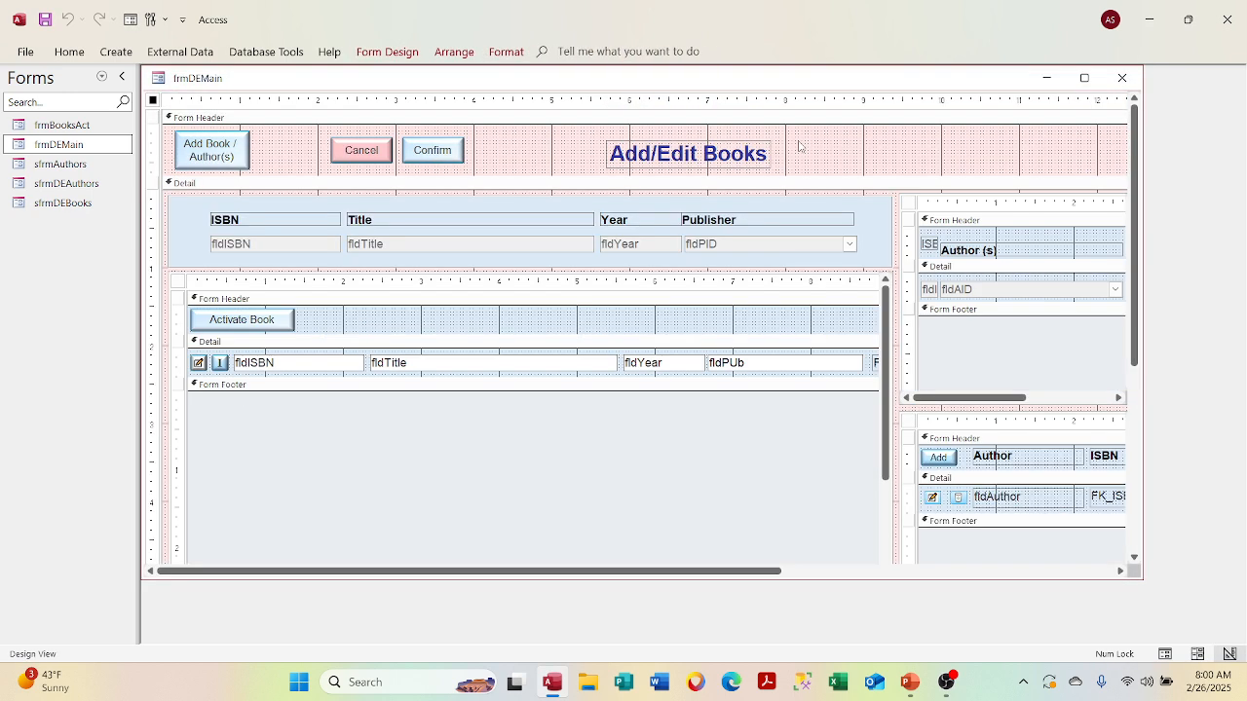
Open the properties of the whole form and review the Default View options.
{"action": "right_click", "coordinate": [153, 101]}
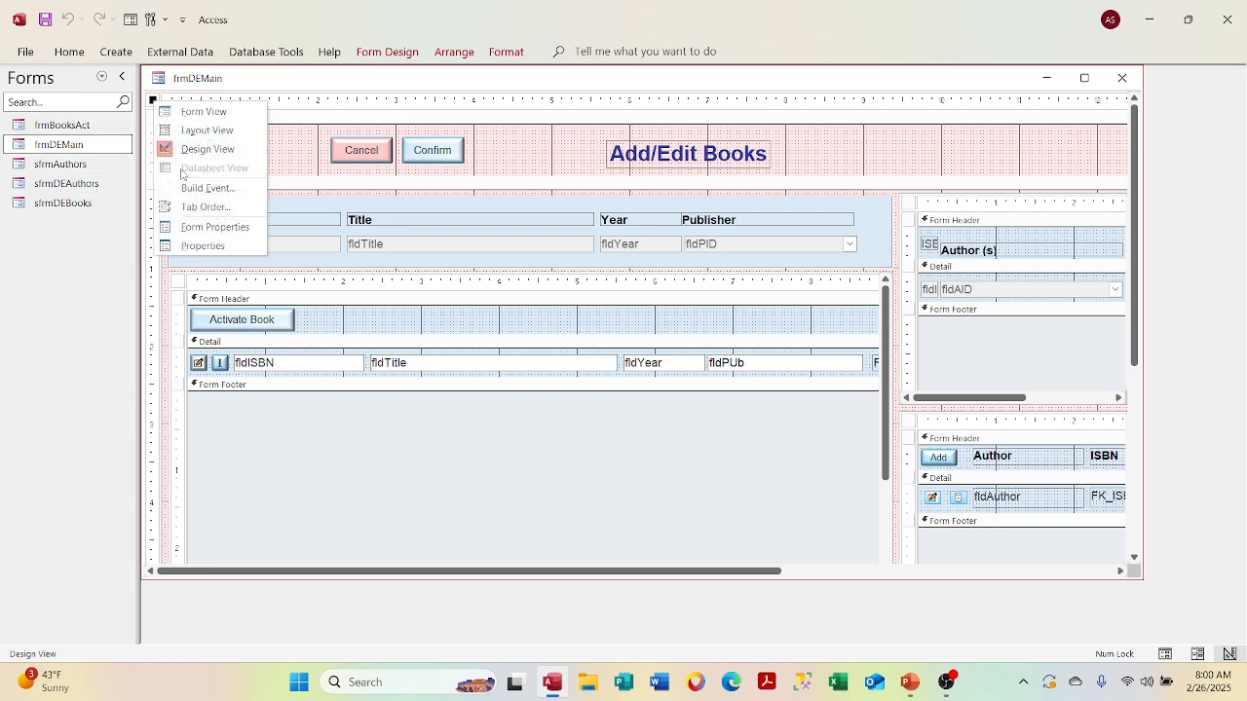
{"action": "left_click", "coordinate": [201, 245]}
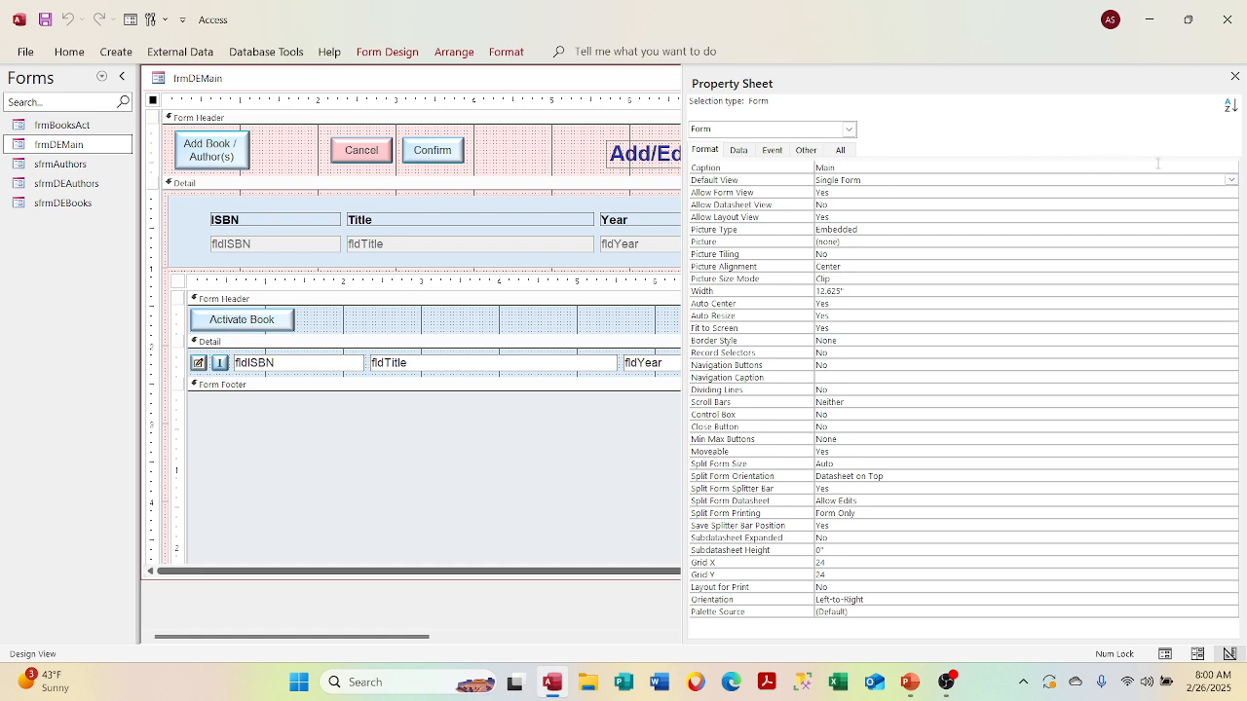
{"action": "left_click", "coordinate": [1231, 180]}
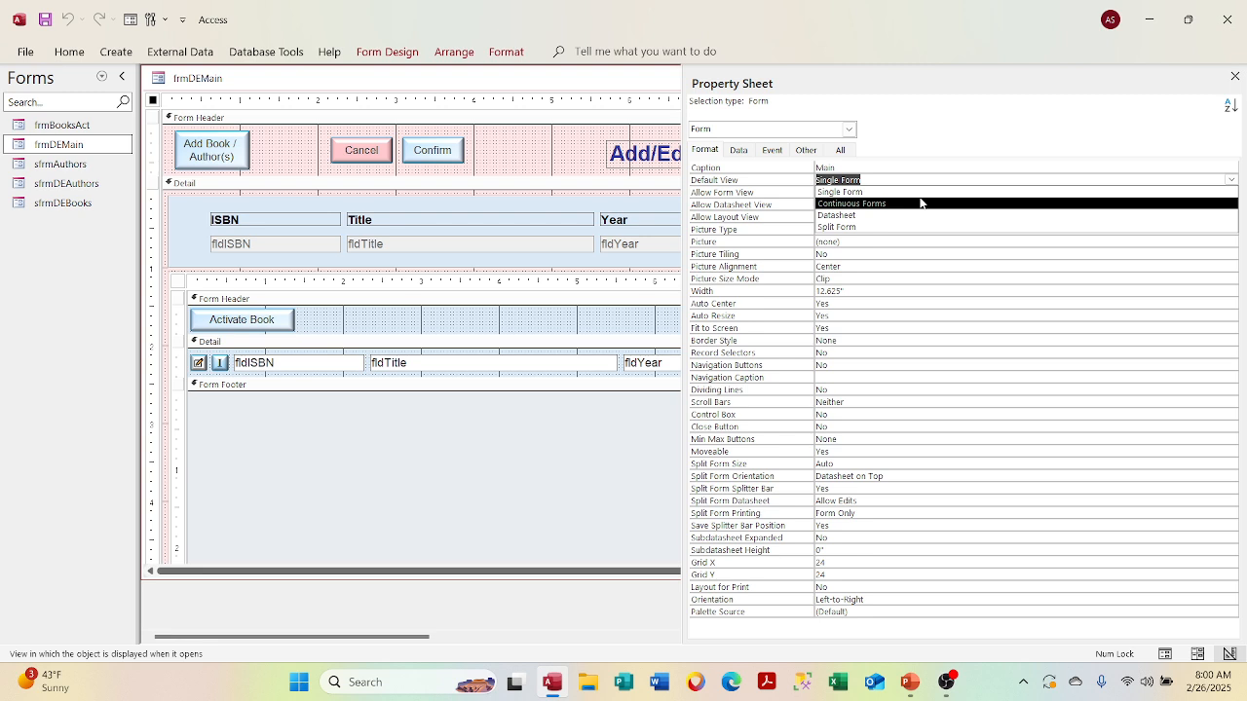
Check the single-form layout in Form View, return to Design View, and close the Property Sheet.
{"action": "right_click", "coordinate": [648, 80]}
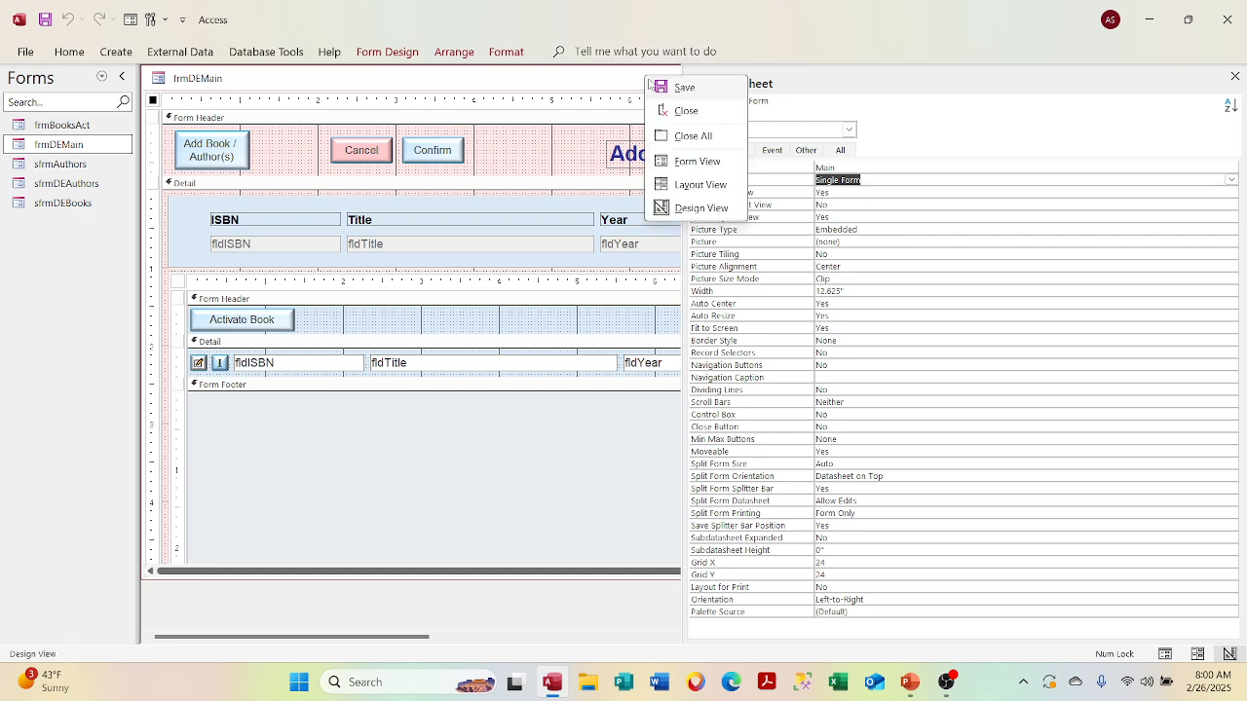
{"action": "left_click", "coordinate": [688, 160]}
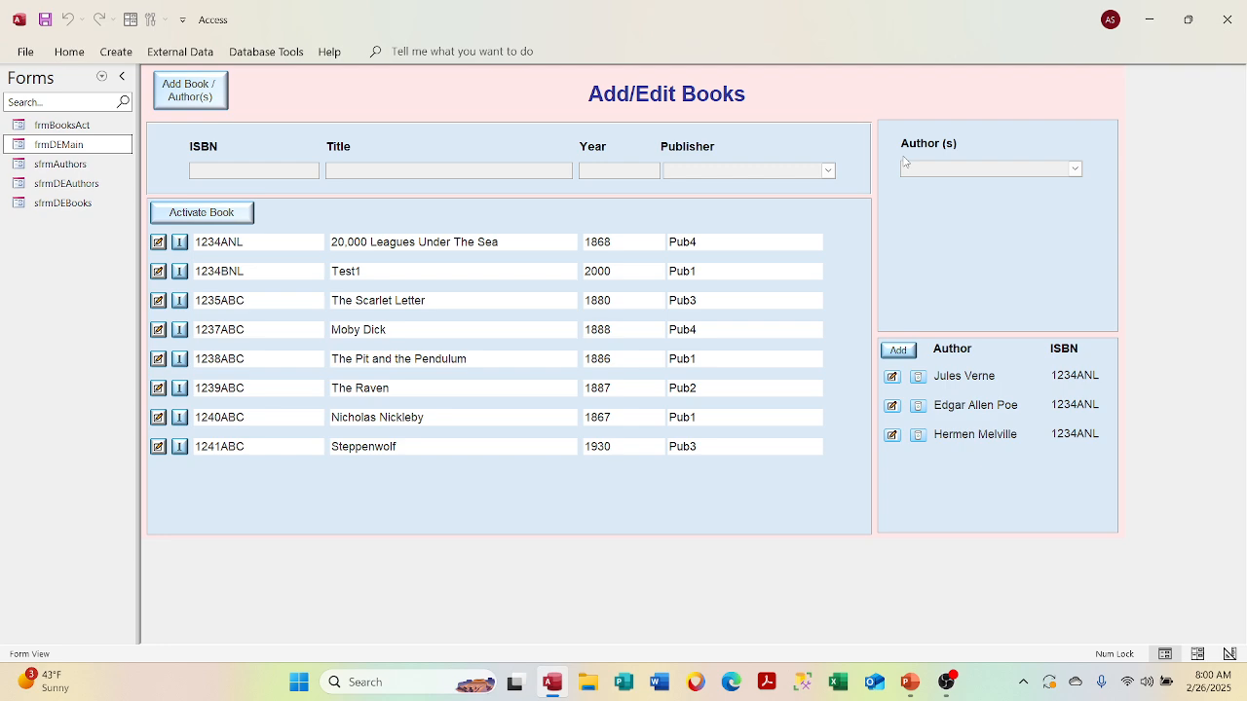
{"action": "right_click", "coordinate": [540, 89]}
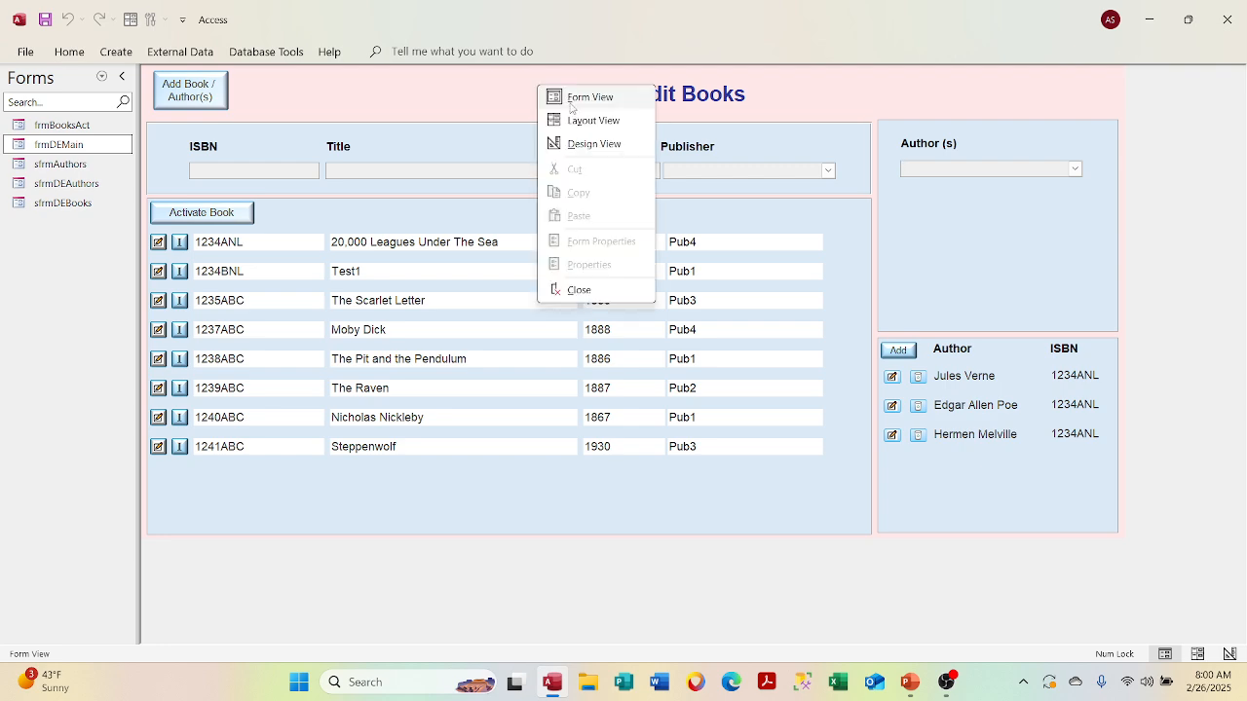
{"action": "left_click", "coordinate": [575, 144]}
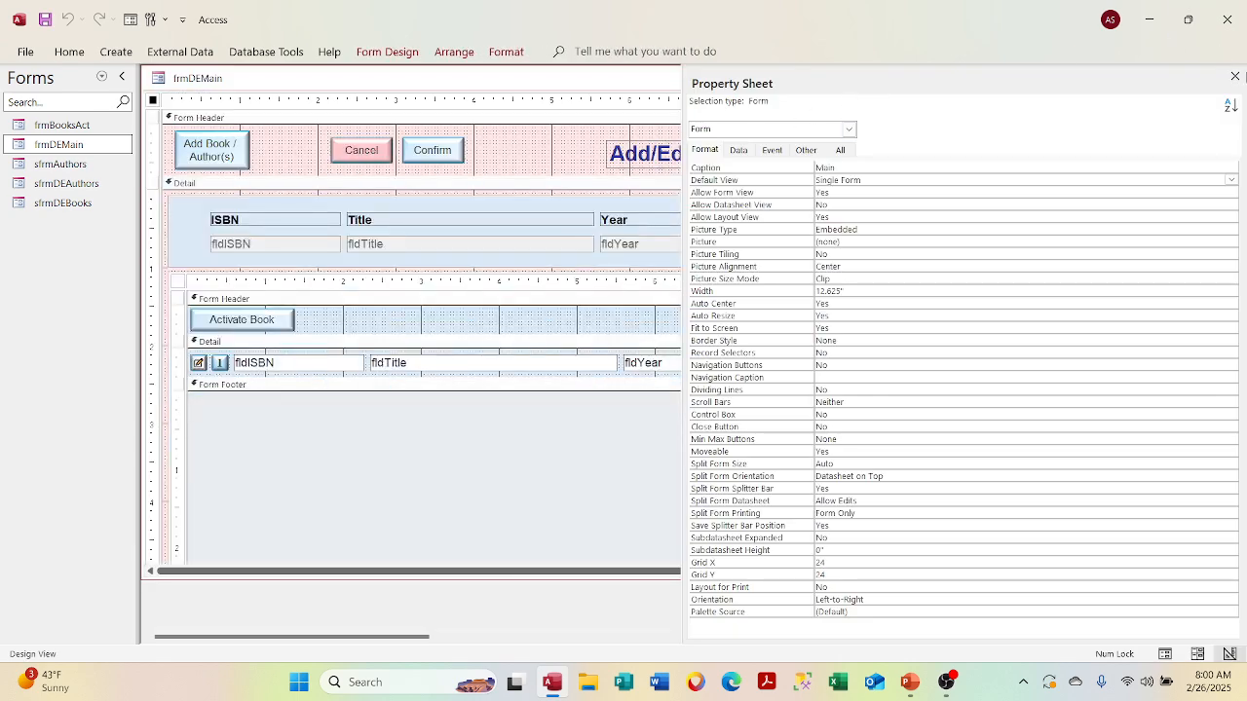
{"action": "left_click", "coordinate": [1235, 77]}
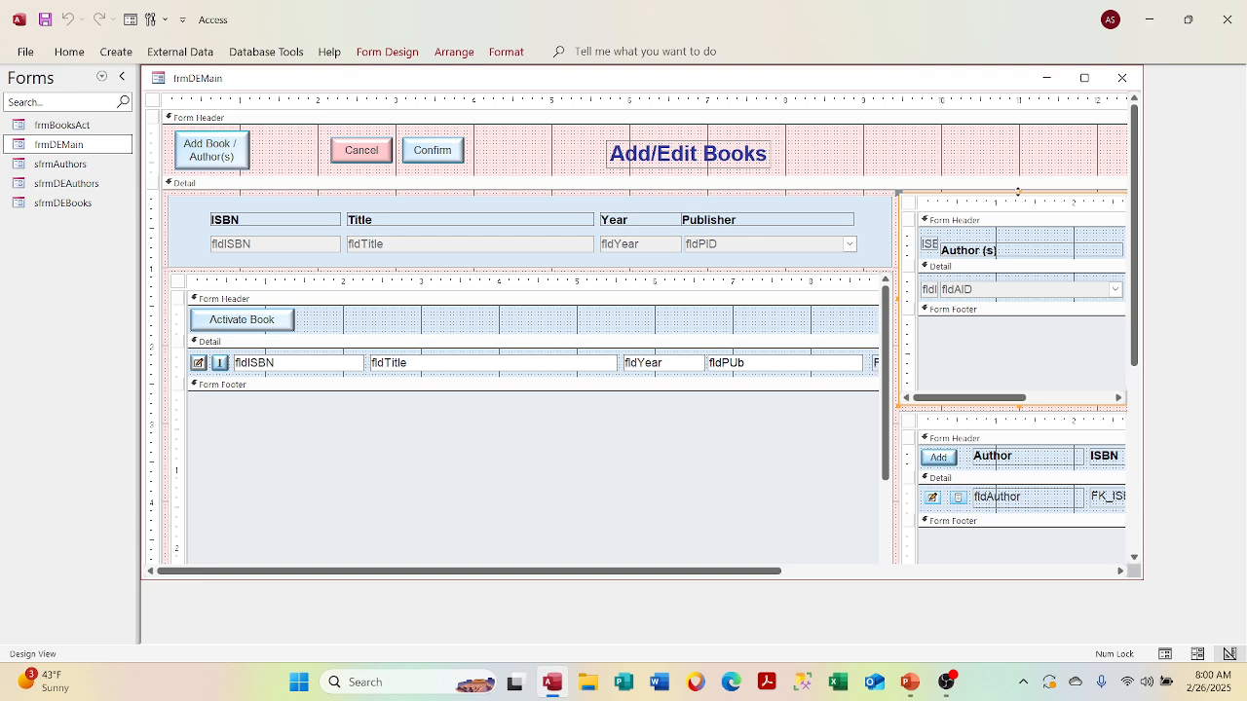
Lower the upper edge of the Author (s) entry subform slightly.
{"action": "left_click", "coordinate": [1019, 195]}
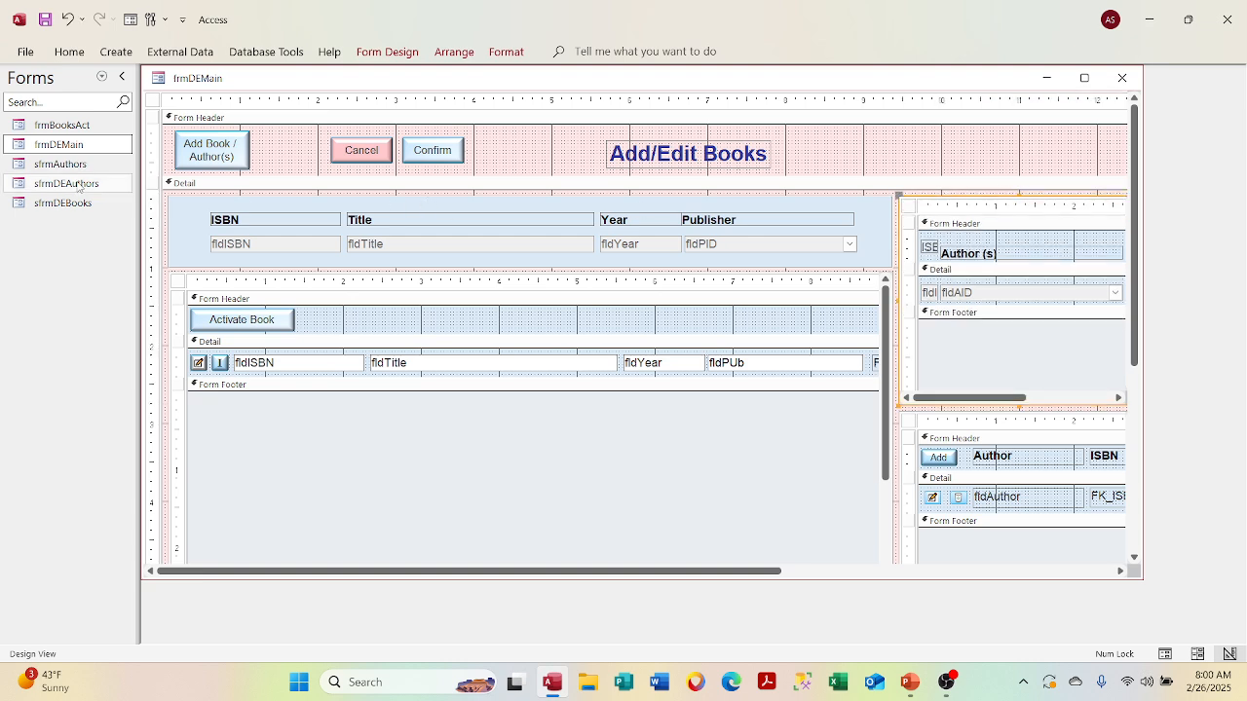
Set the Default View of the books list subform to Datasheet.
{"action": "right_click", "coordinate": [153, 100]}
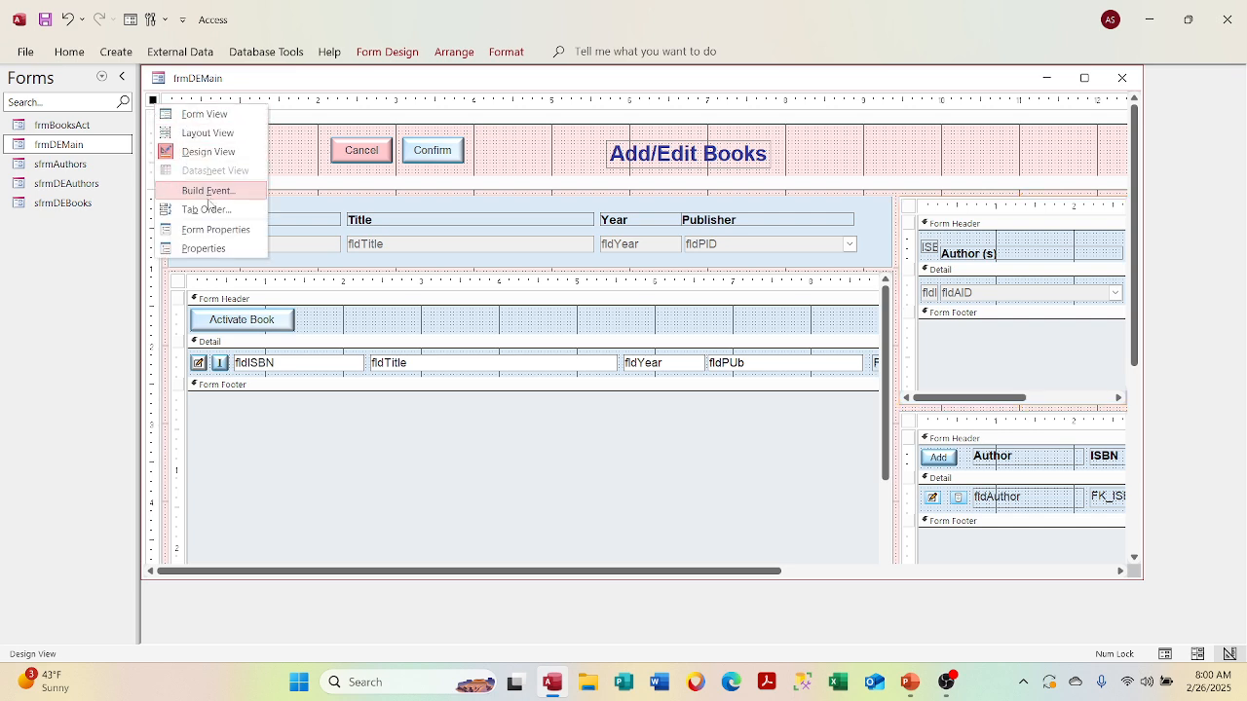
{"action": "left_click", "coordinate": [205, 248]}
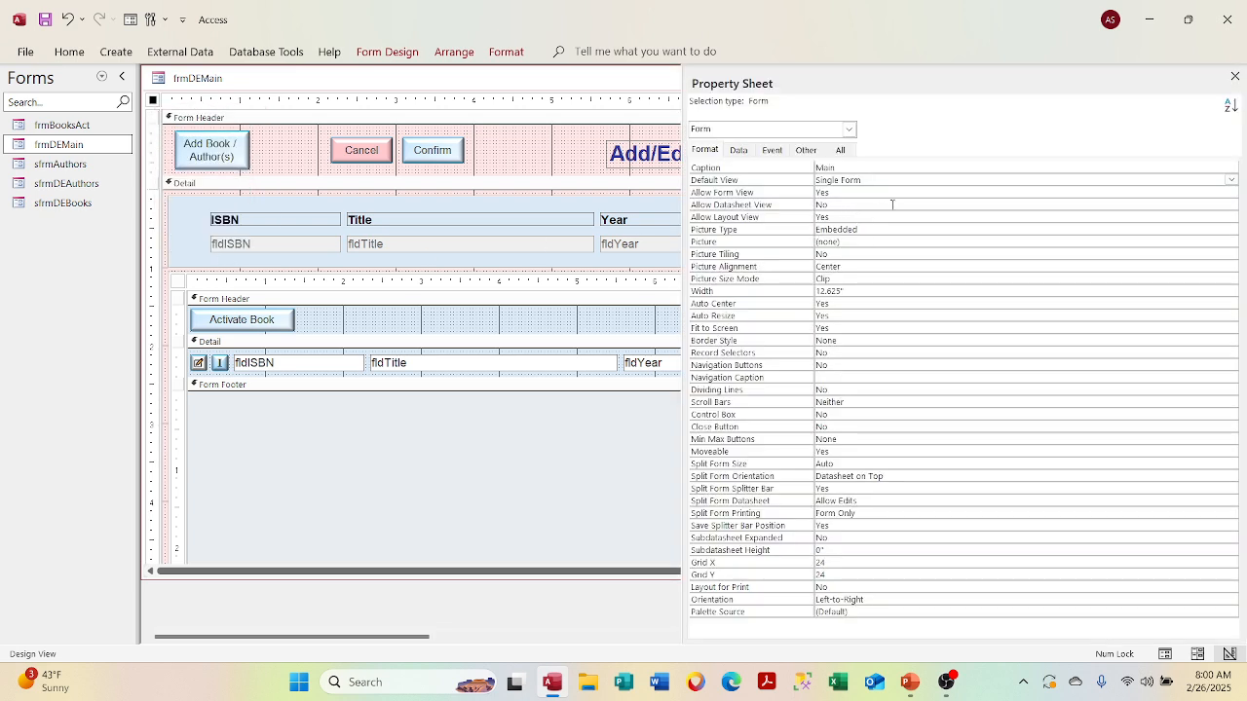
{"action": "left_click", "coordinate": [1230, 180]}
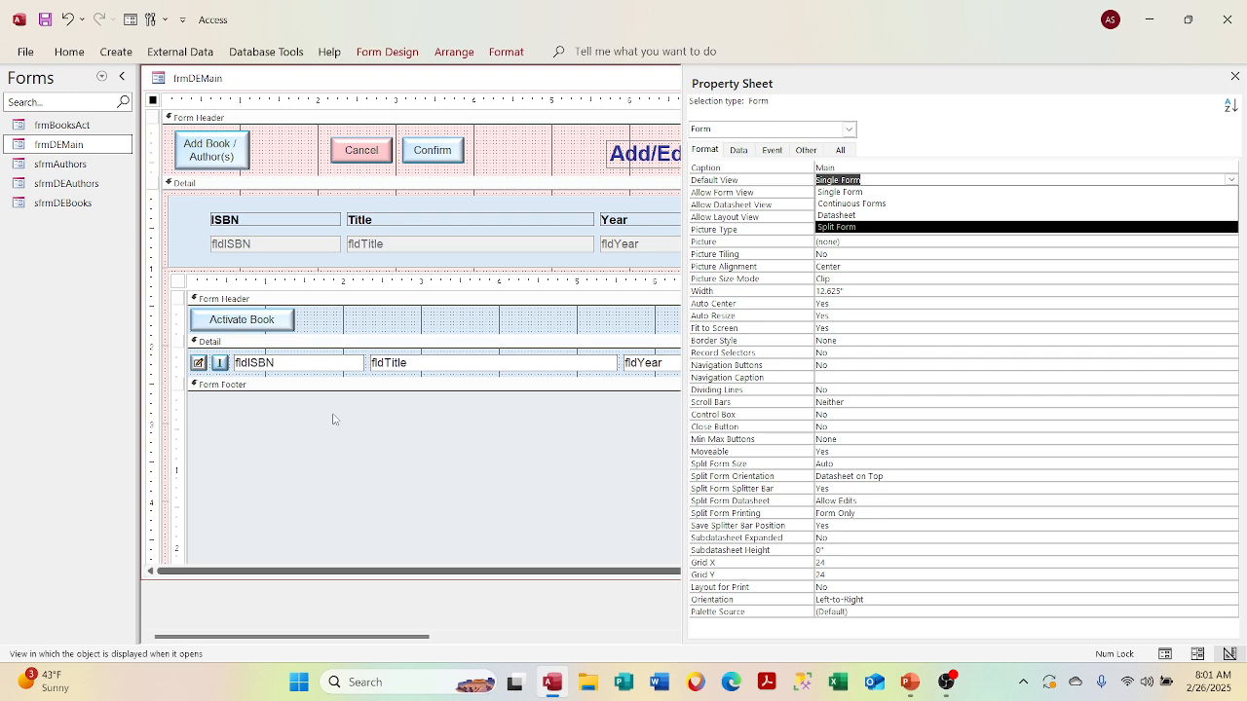
{"action": "left_click", "coordinate": [180, 285]}
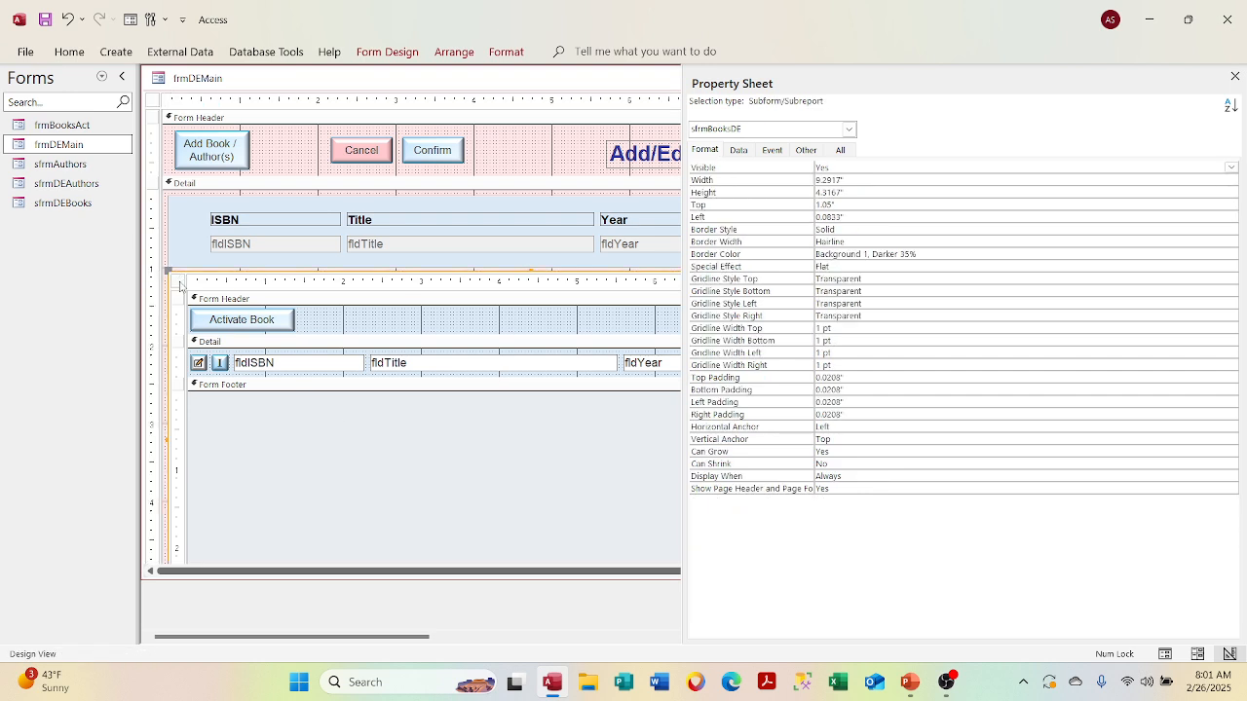
{"action": "left_click", "coordinate": [178, 283]}
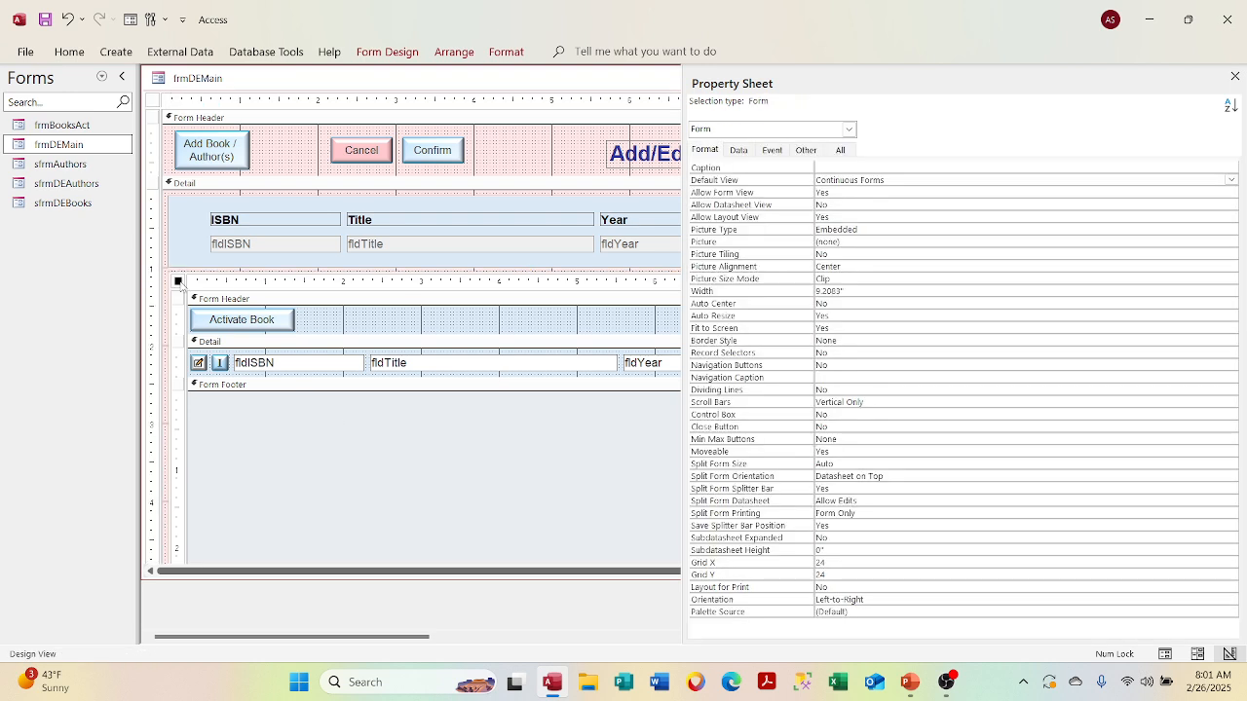
{"action": "left_click", "coordinate": [1231, 179]}
{"action": "left_click", "coordinate": [1142, 214]}
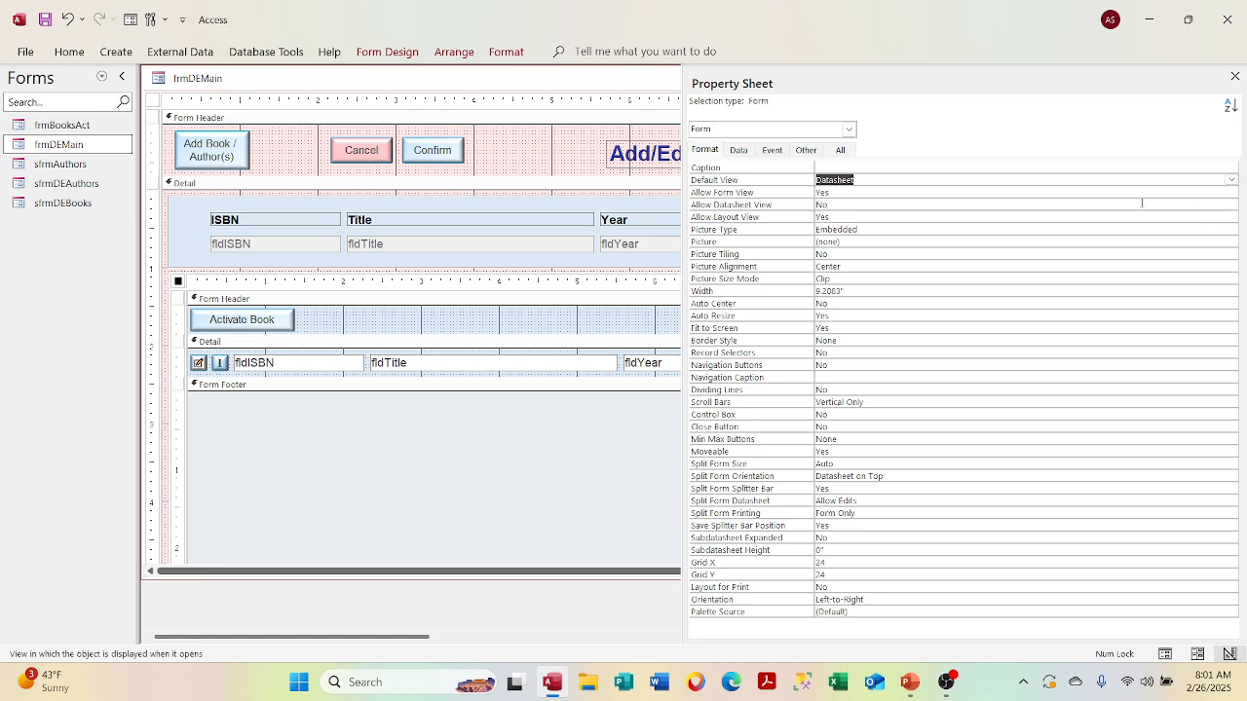
Check the datasheet layout of the books list in Form View, and return to Design View.
{"action": "right_click", "coordinate": [437, 80]}
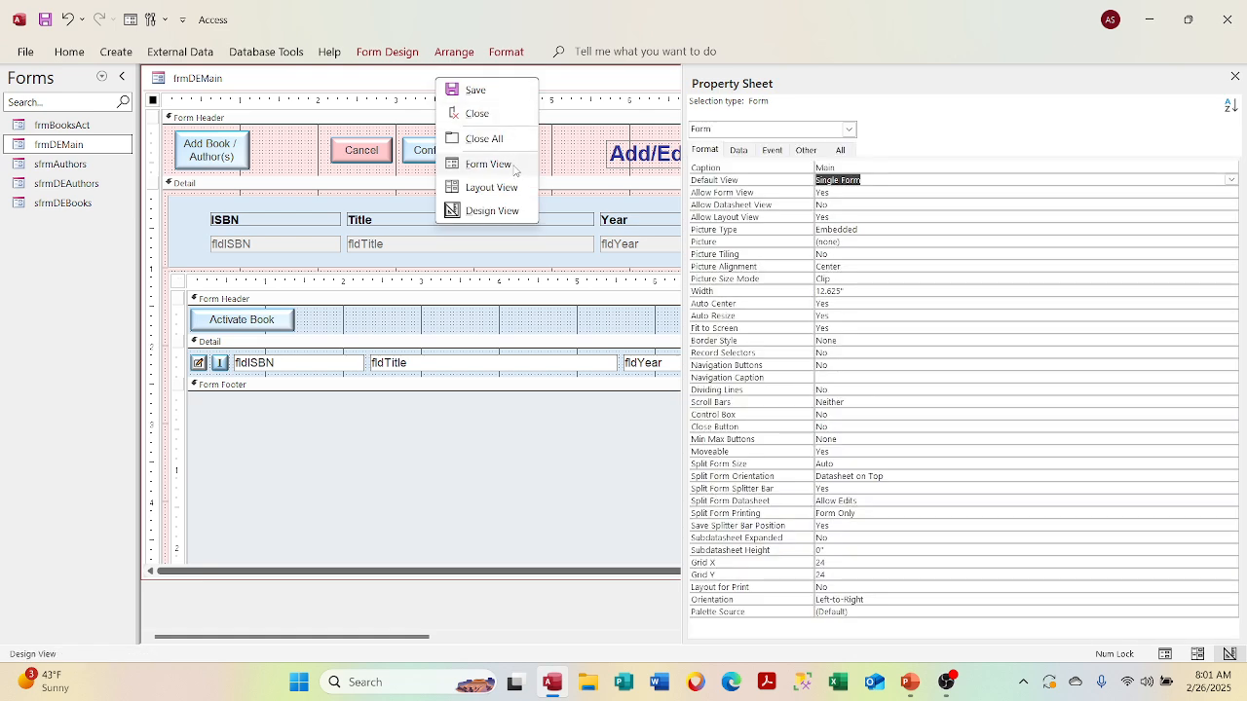
{"action": "left_click", "coordinate": [487, 164]}
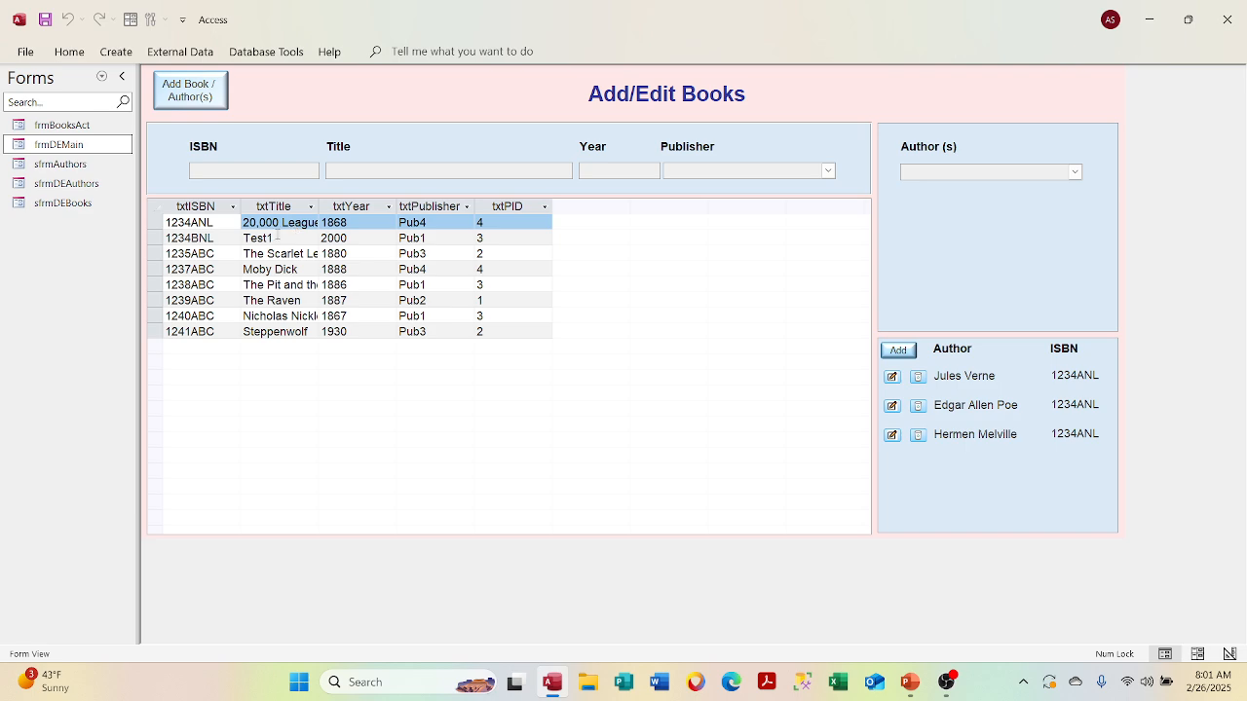
{"action": "right_click", "coordinate": [297, 102]}
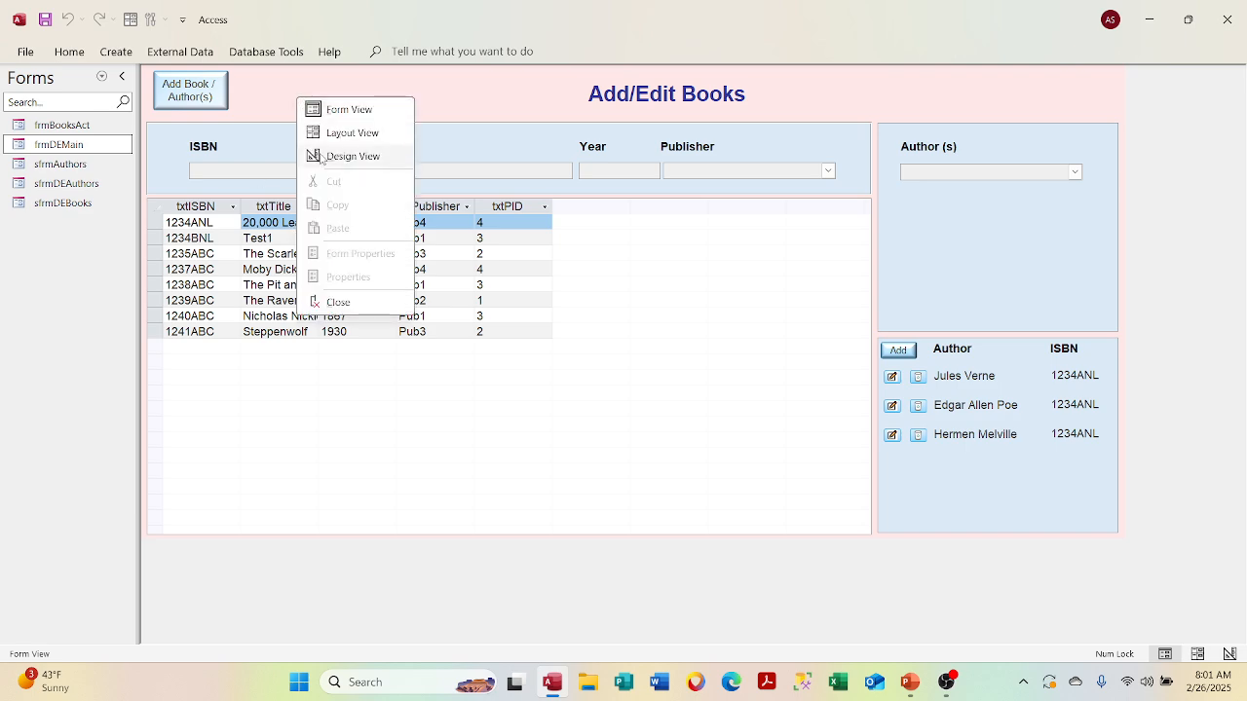
{"action": "left_click", "coordinate": [324, 158]}
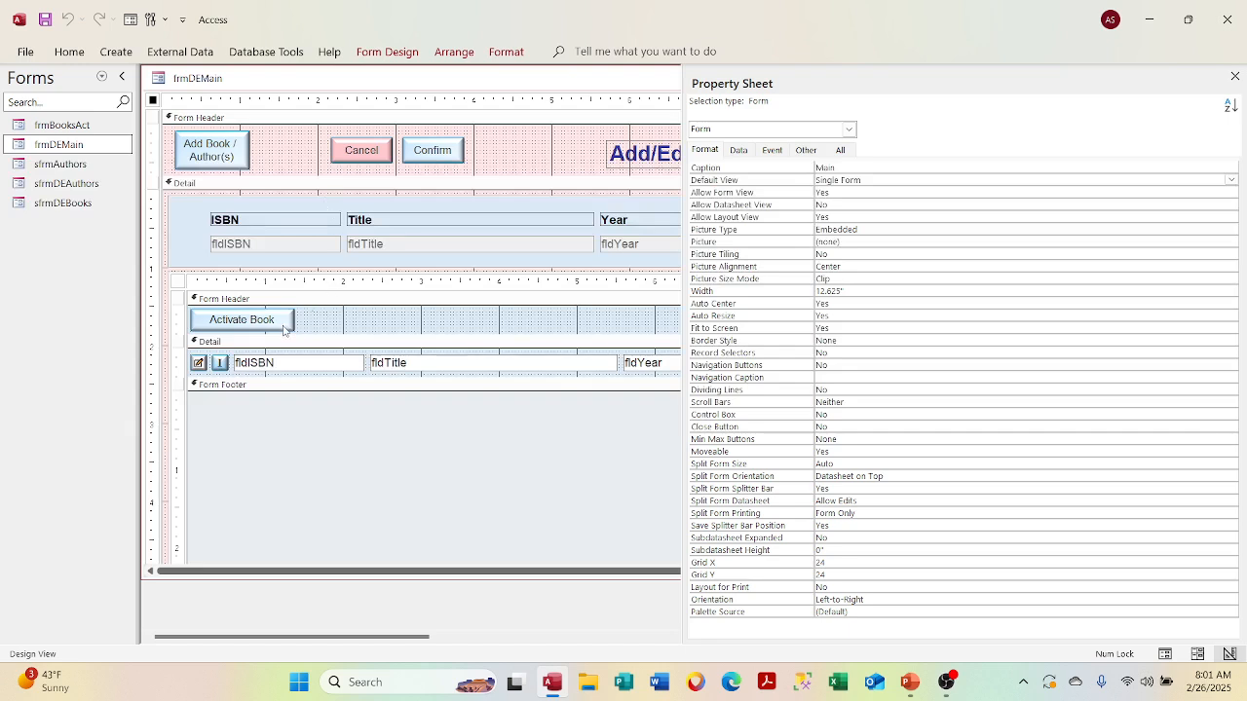
Set the Datasheet Caption of the fldISBN text box in the books list subform to ISBN.
{"action": "left_click", "coordinate": [806, 150]}
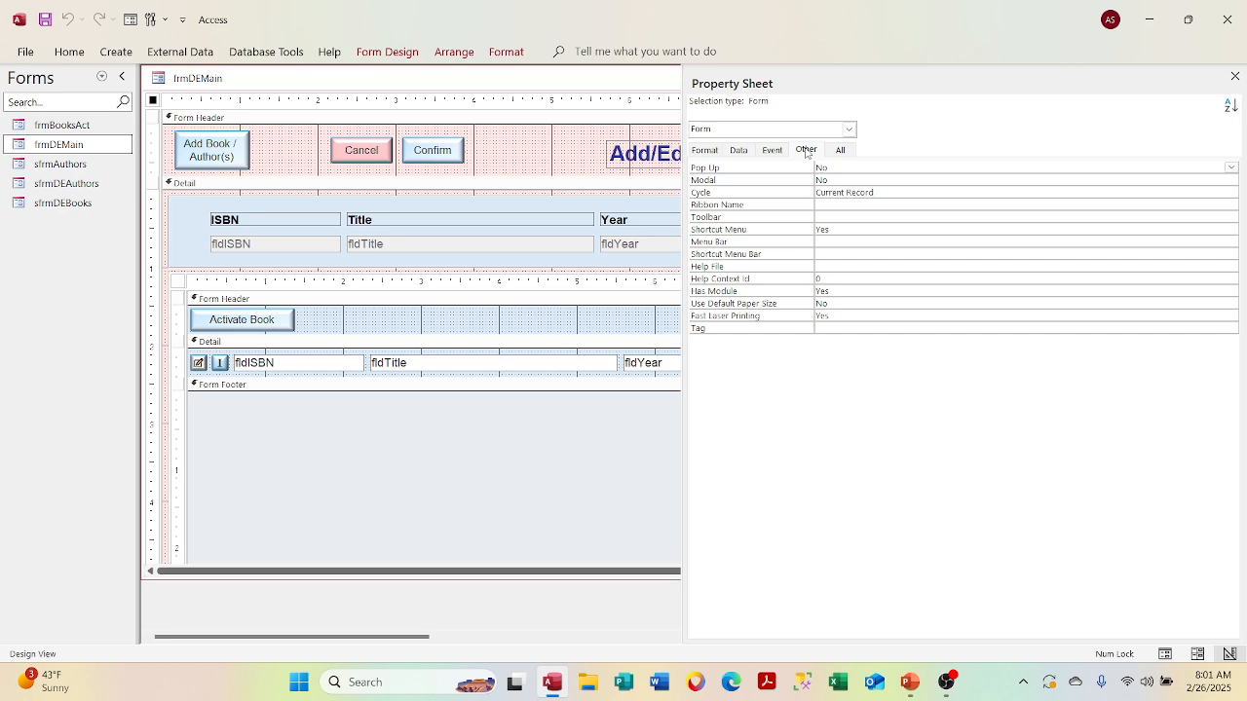
{"action": "left_click", "coordinate": [714, 151]}
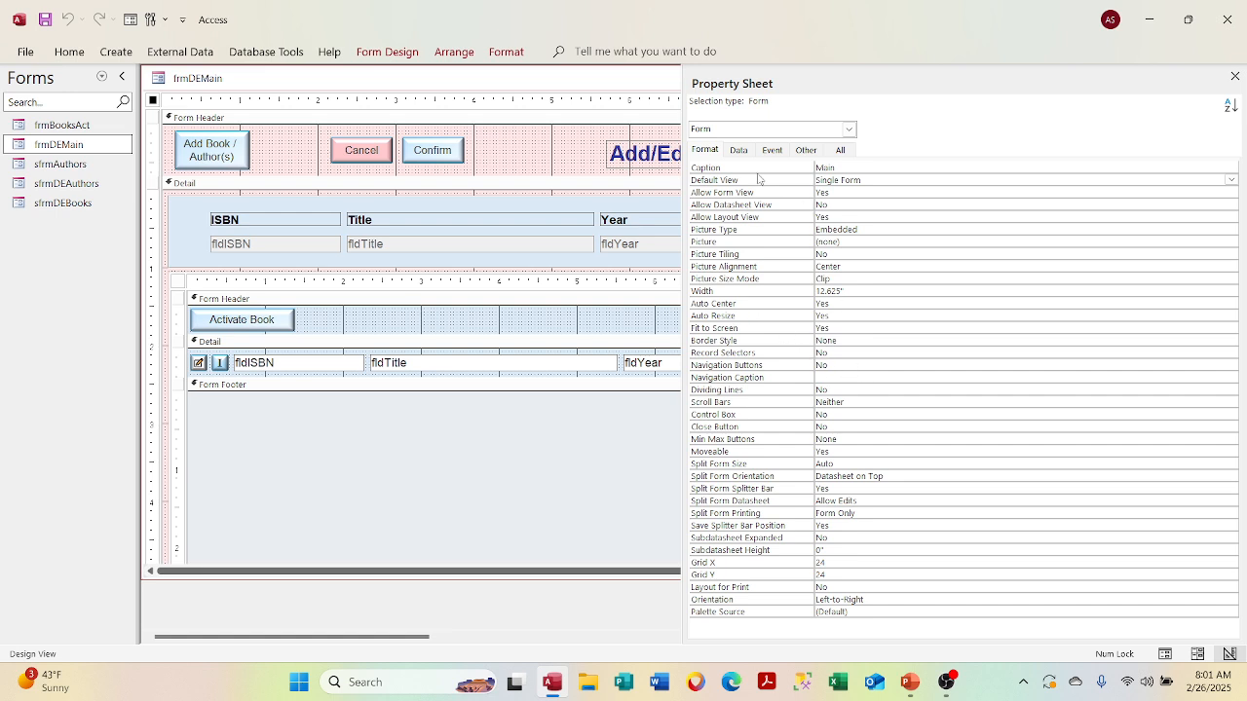
{"action": "left_click", "coordinate": [312, 370]}
{"action": "left_click", "coordinate": [312, 367]}
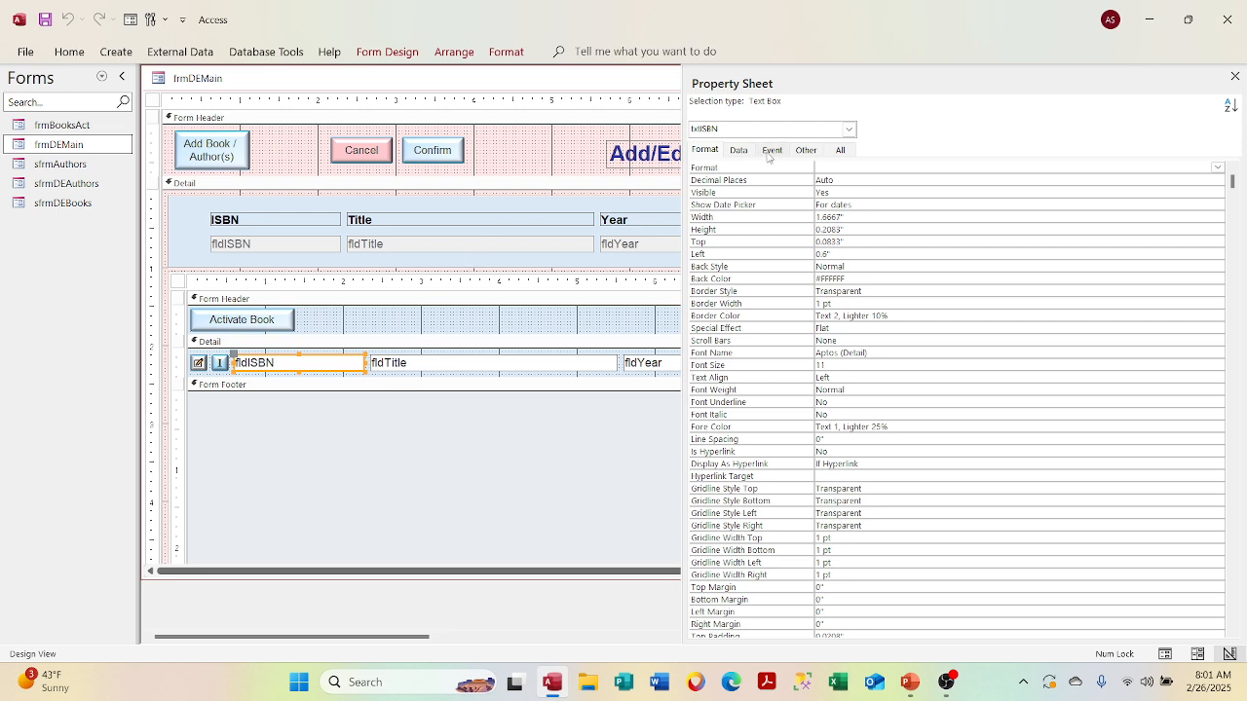
{"action": "left_click", "coordinate": [805, 150]}
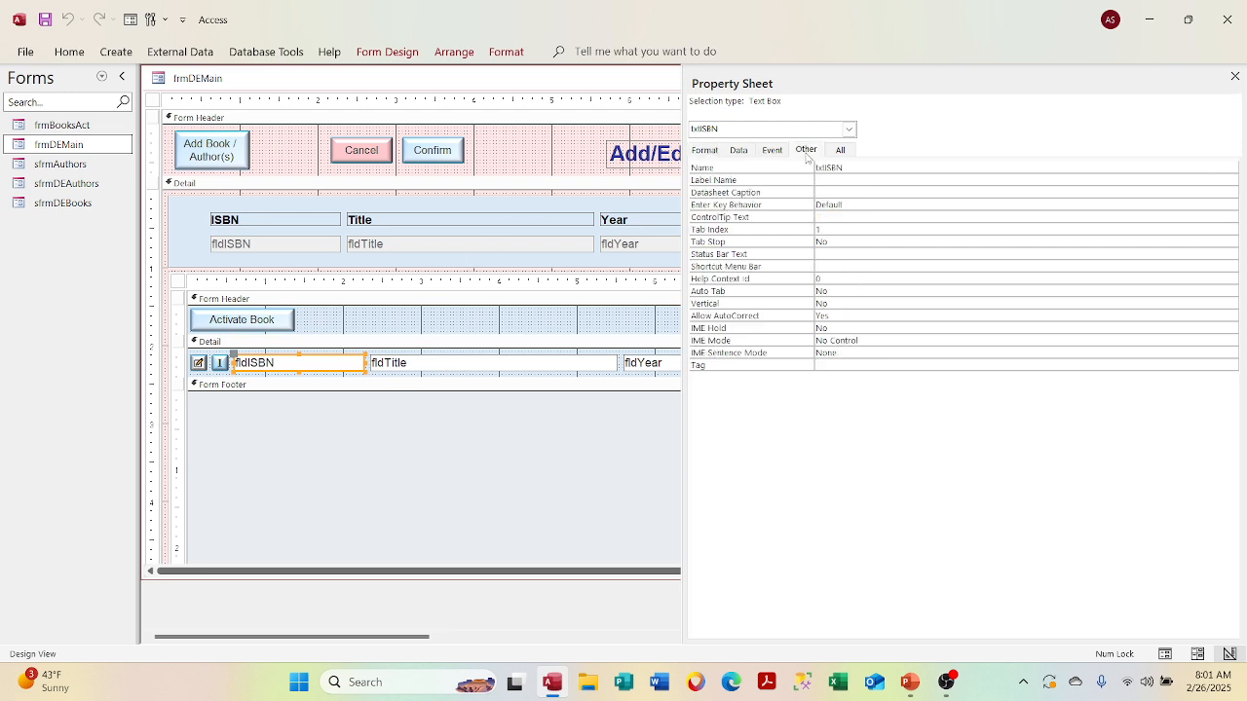
{"action": "left_click", "coordinate": [852, 179]}
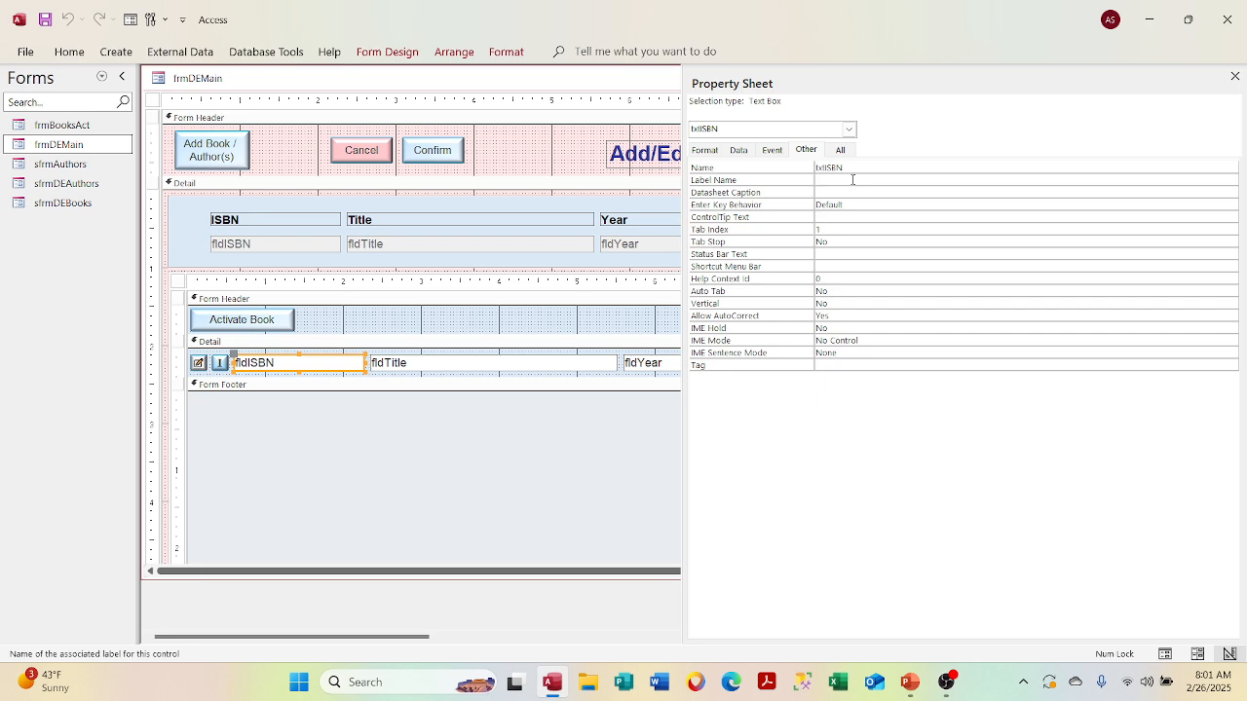
{"action": "left_click", "coordinate": [855, 192]}
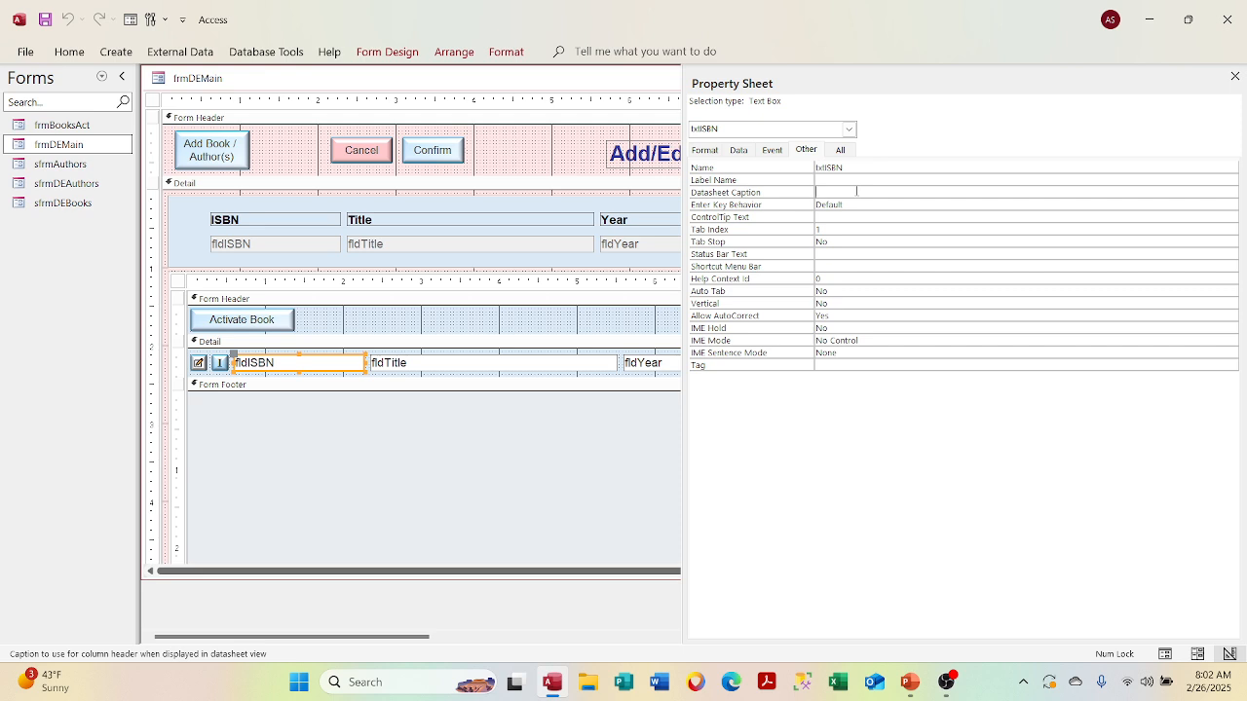
{"action": "type", "text": "("}
Set the Datasheet Captions of the fldTitle and fldYear text boxes to Title and Year, and close the Property Sheet.
{"action": "left_click", "coordinate": [497, 357]}
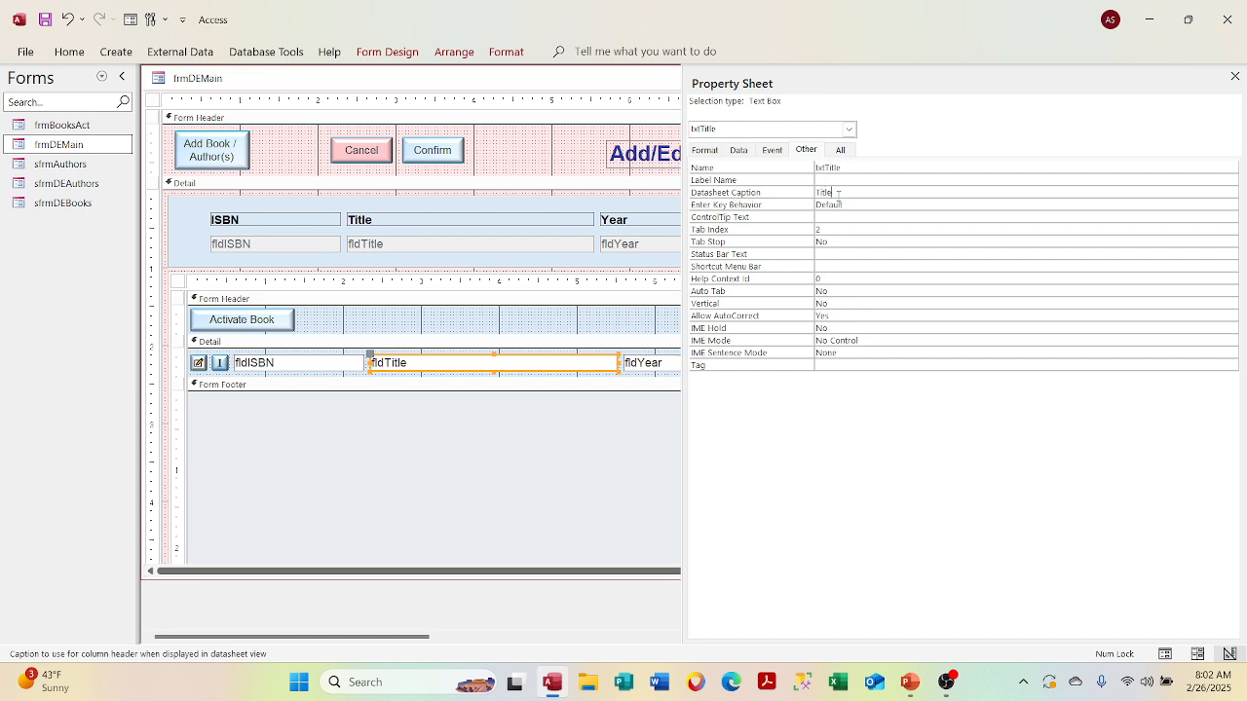
{"action": "left_click", "coordinate": [644, 363]}
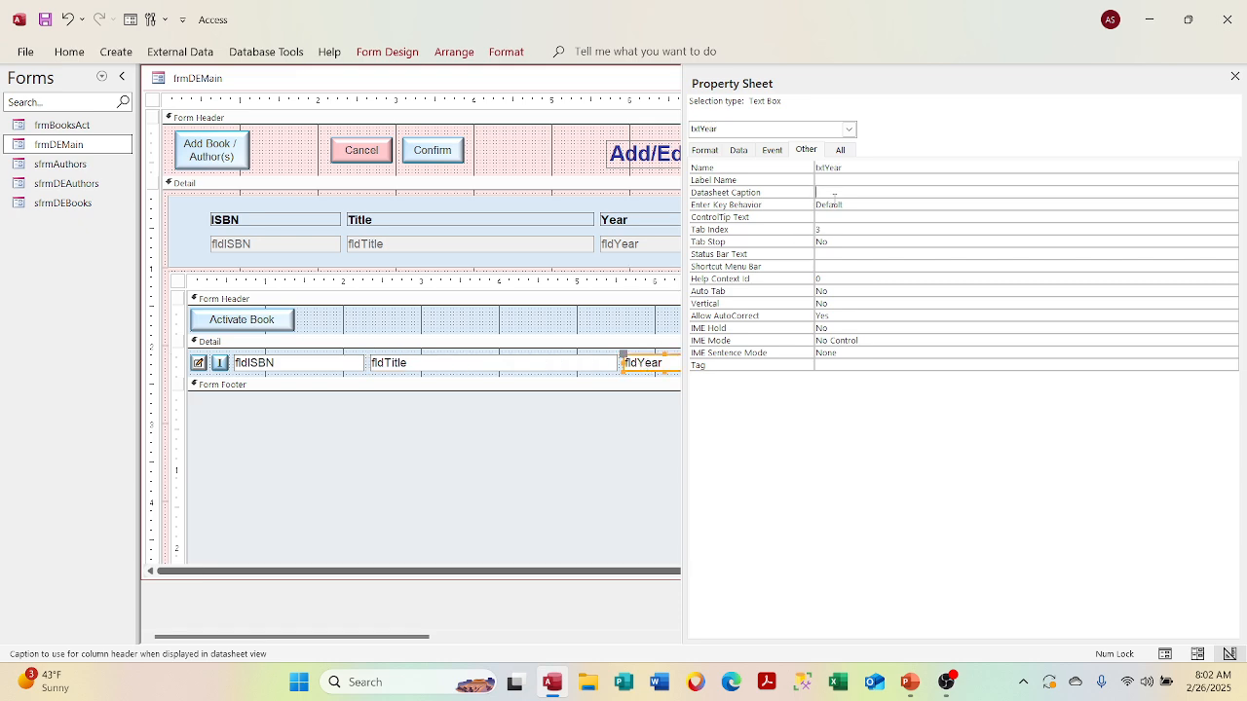
{"action": "type", "text": "Year"}
{"action": "left_click", "coordinate": [838, 292]}
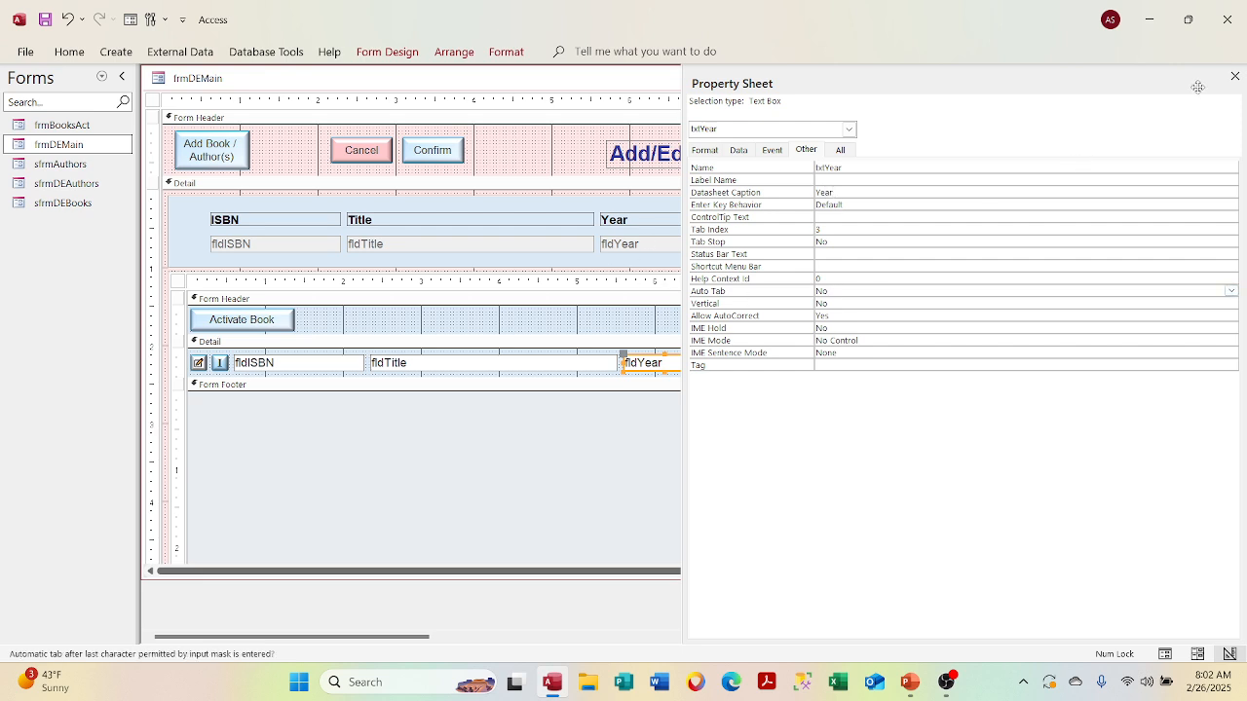
{"action": "left_click", "coordinate": [1234, 76]}
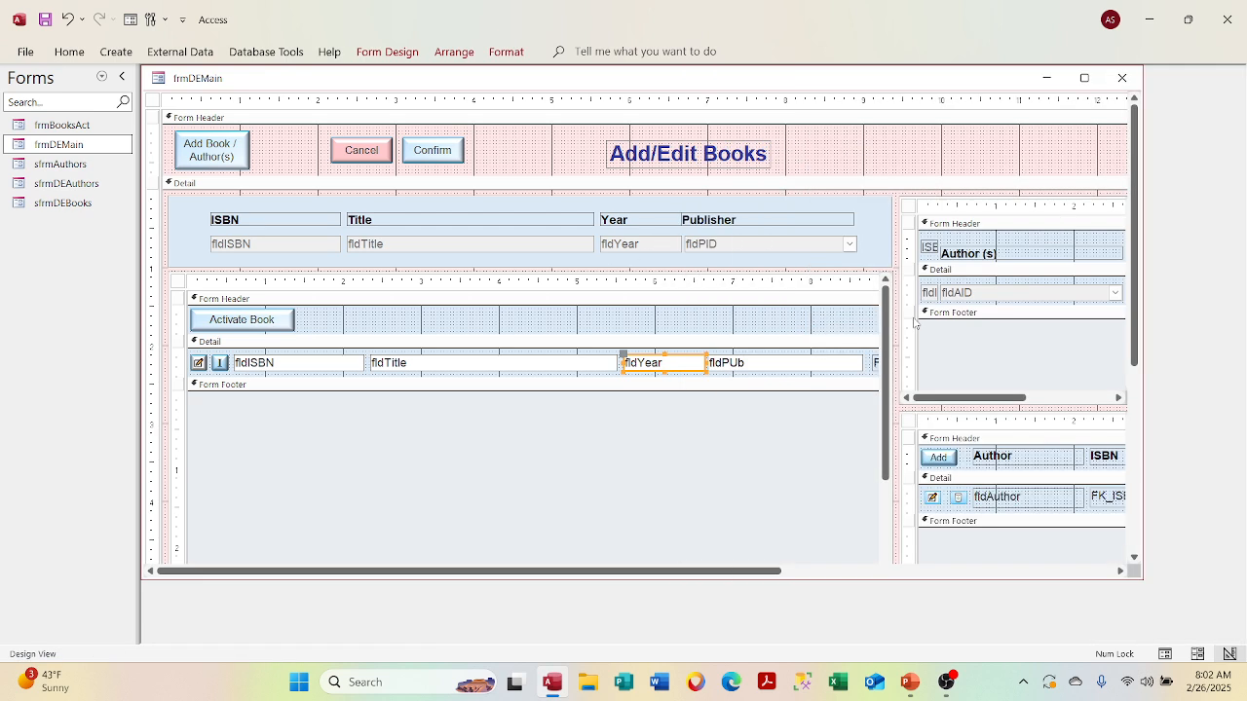
Set the Datasheet Caption of the fldPUb text box to Publisher, and close the Property Sheet.
{"action": "right_click", "coordinate": [787, 370]}
{"action": "left_click", "coordinate": [832, 651]}
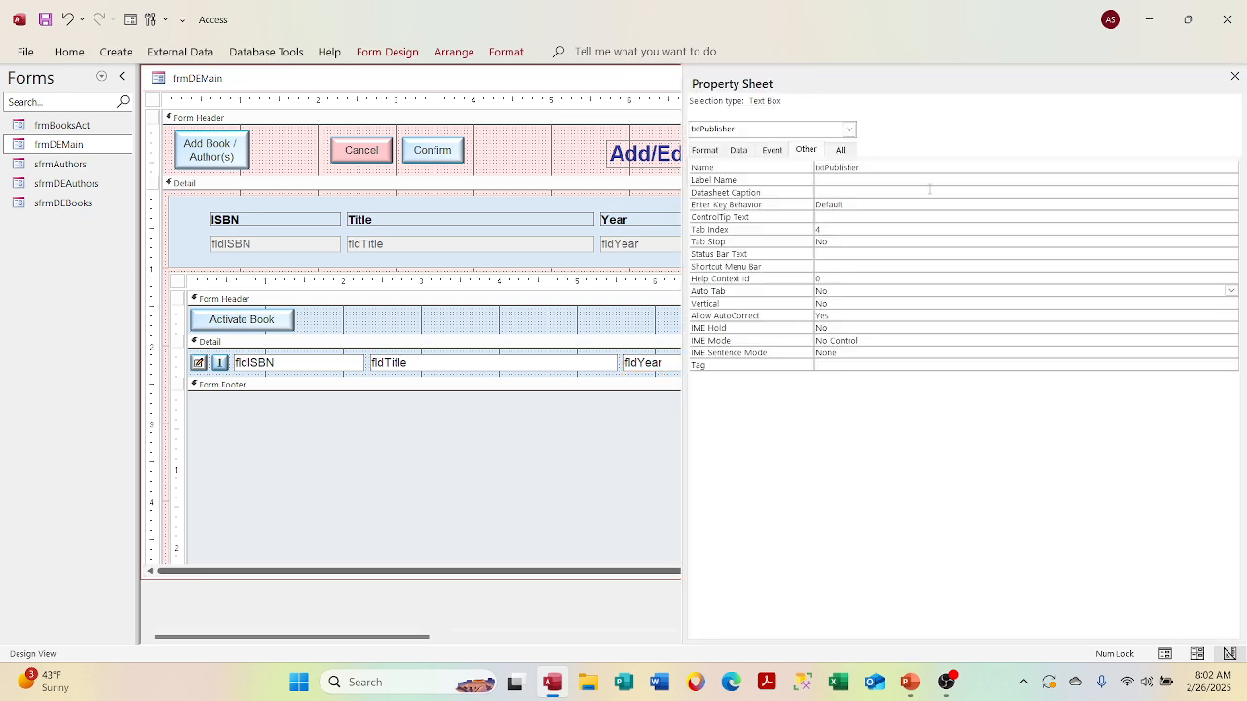
{"action": "left_click", "coordinate": [862, 194]}
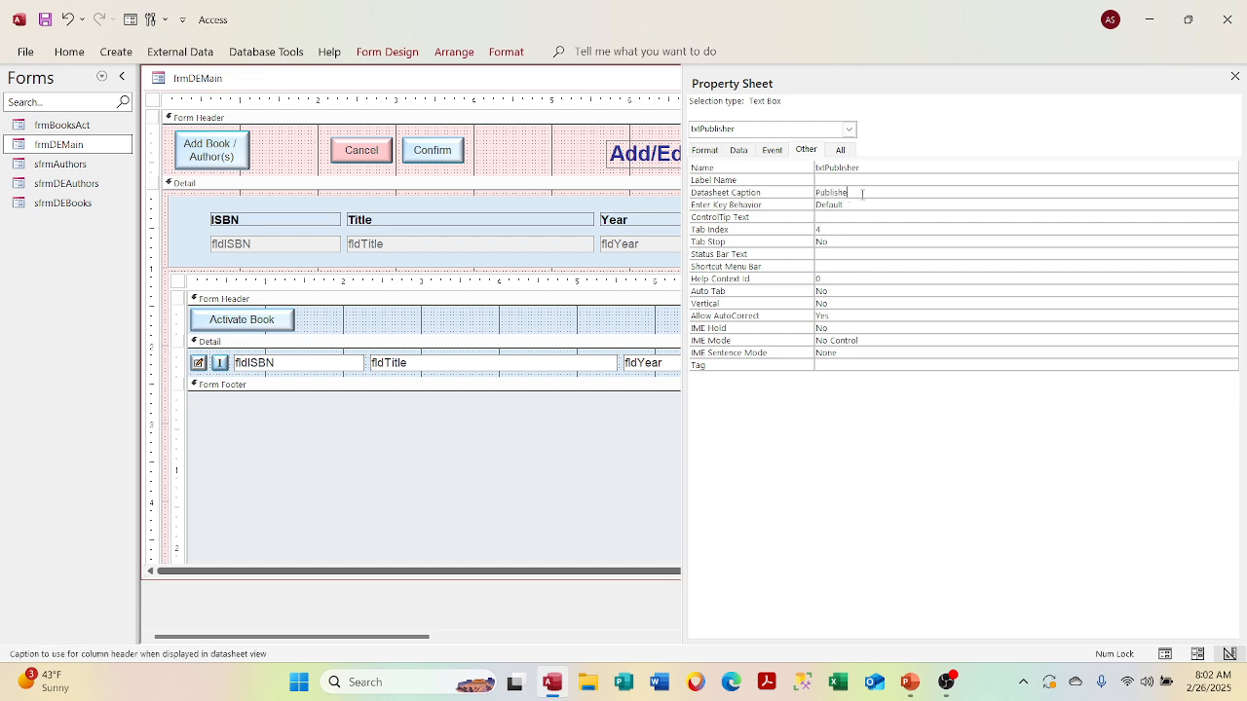
{"action": "left_click", "coordinate": [895, 228]}
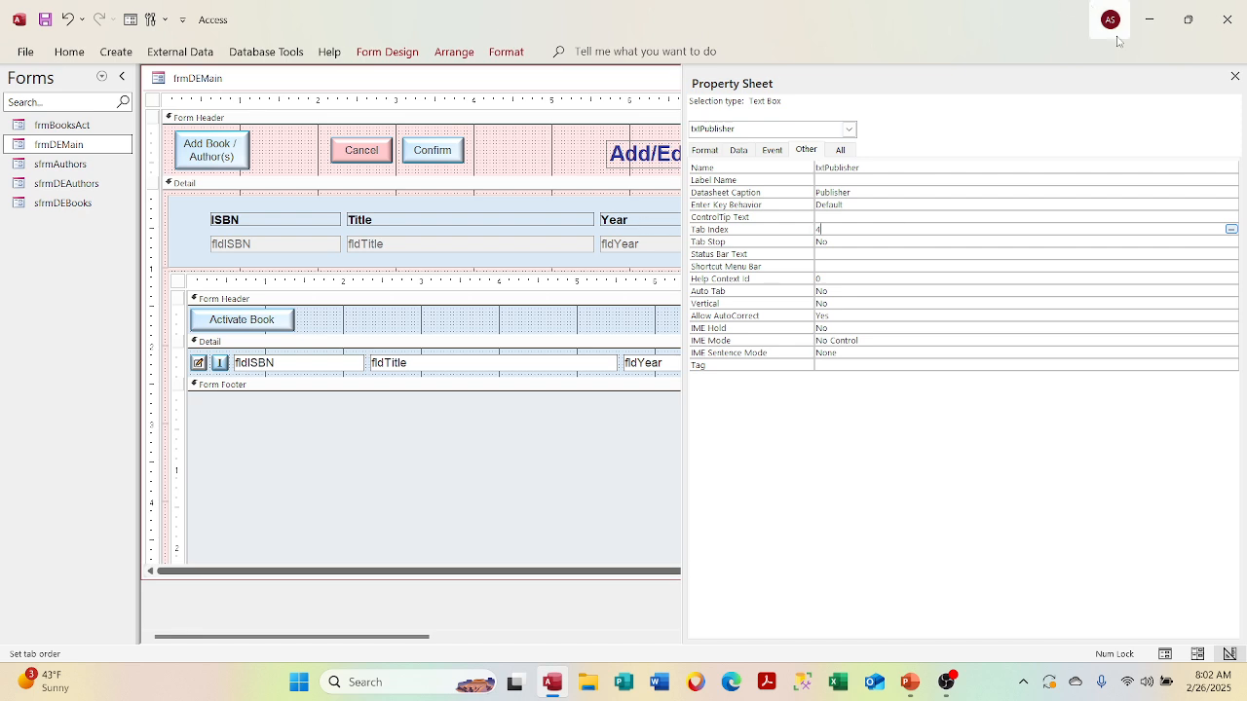
{"action": "left_click", "coordinate": [1234, 77]}
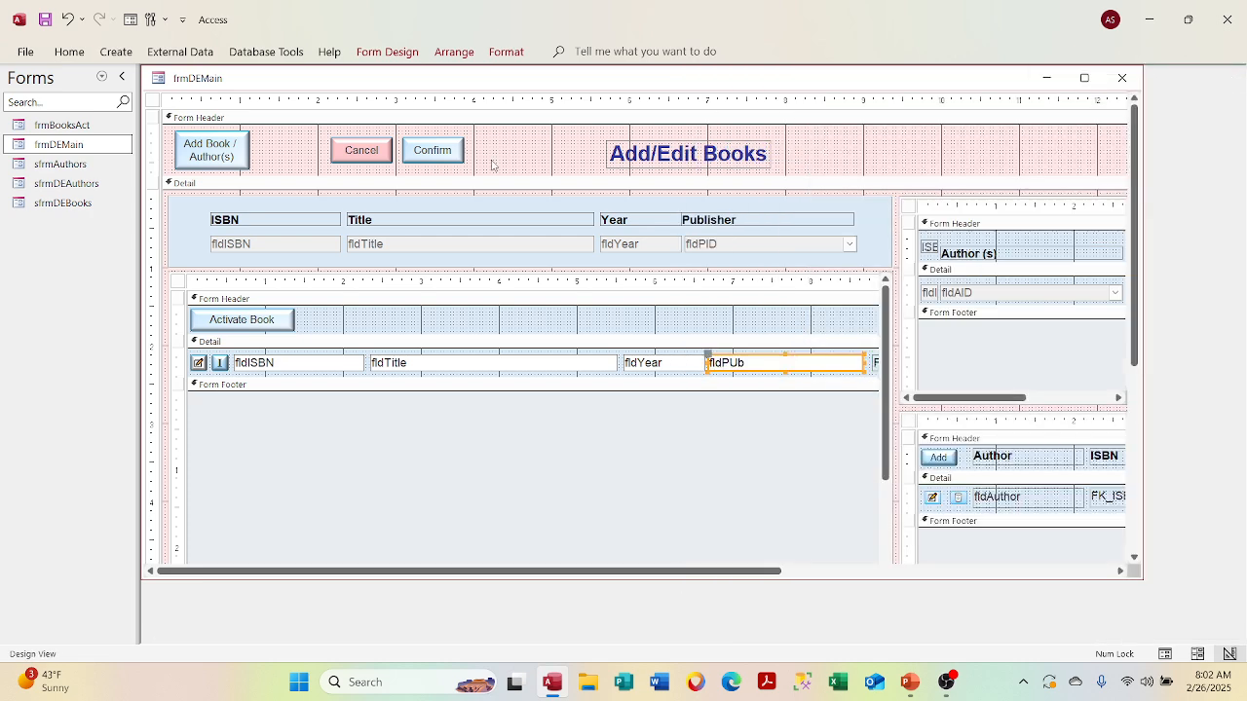
Check the new column headings of the books list in Form View, and return to Design View.
{"action": "right_click", "coordinate": [557, 77]}
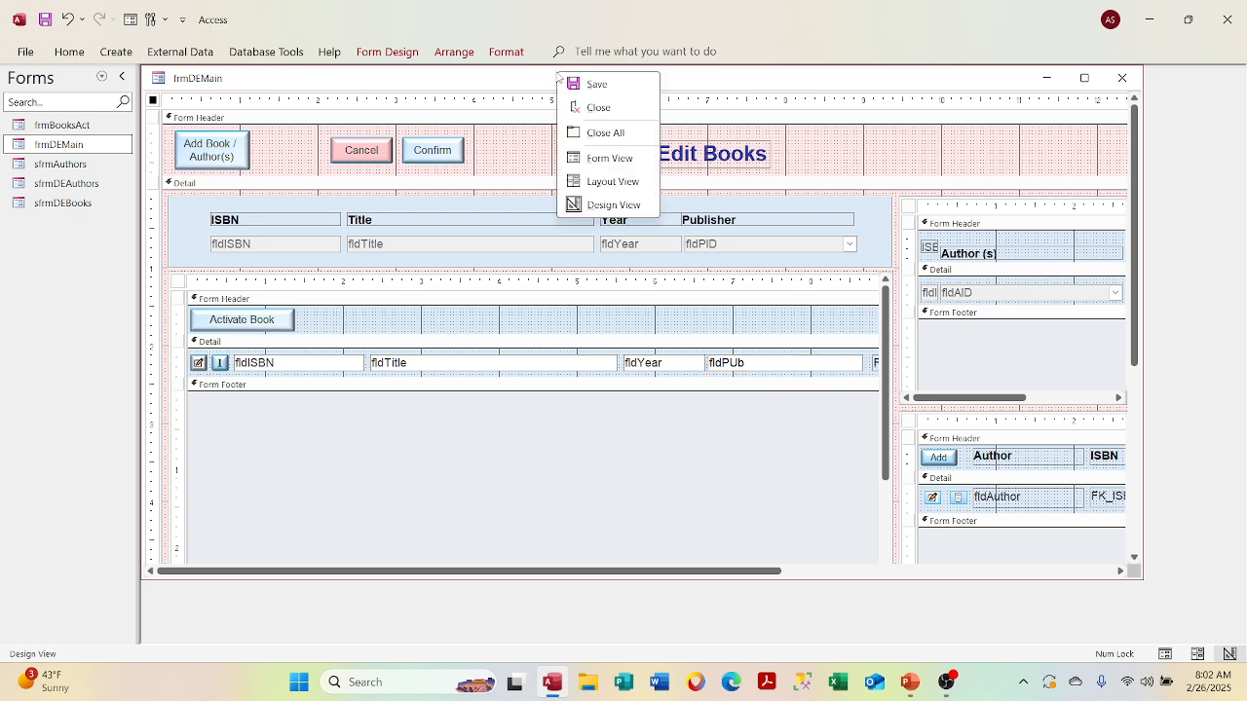
{"action": "left_click", "coordinate": [608, 161]}
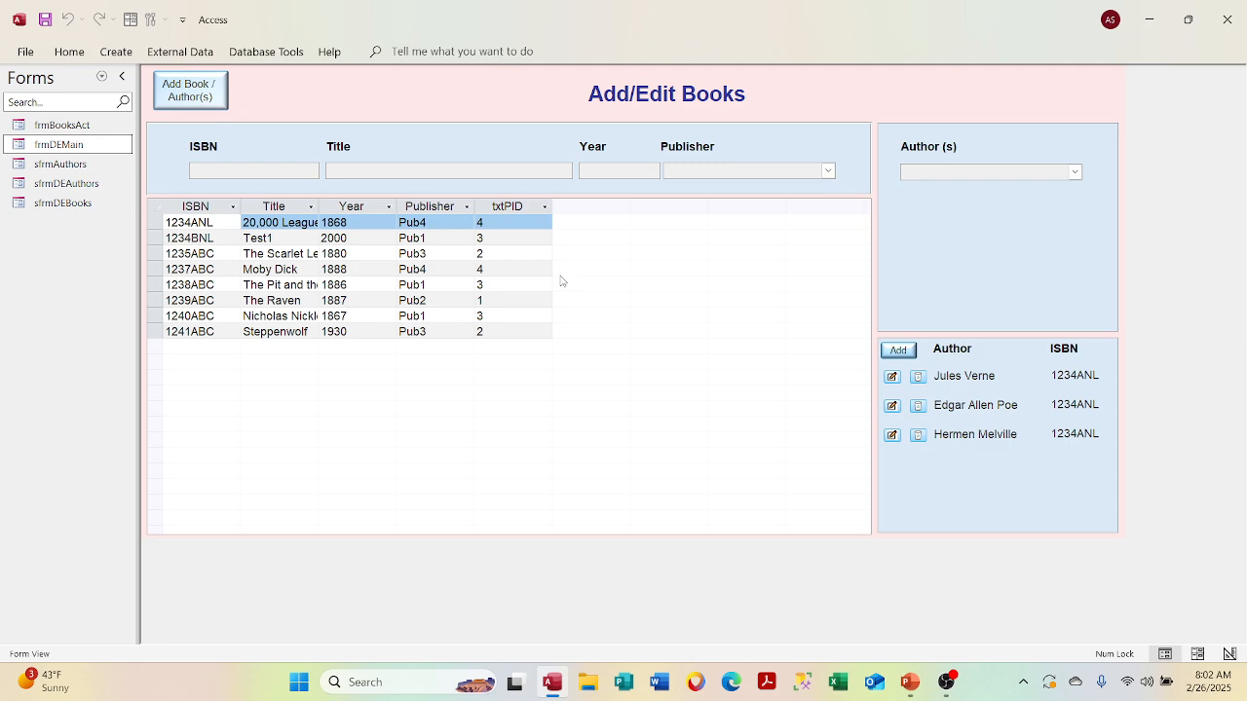
{"action": "right_click", "coordinate": [351, 93]}
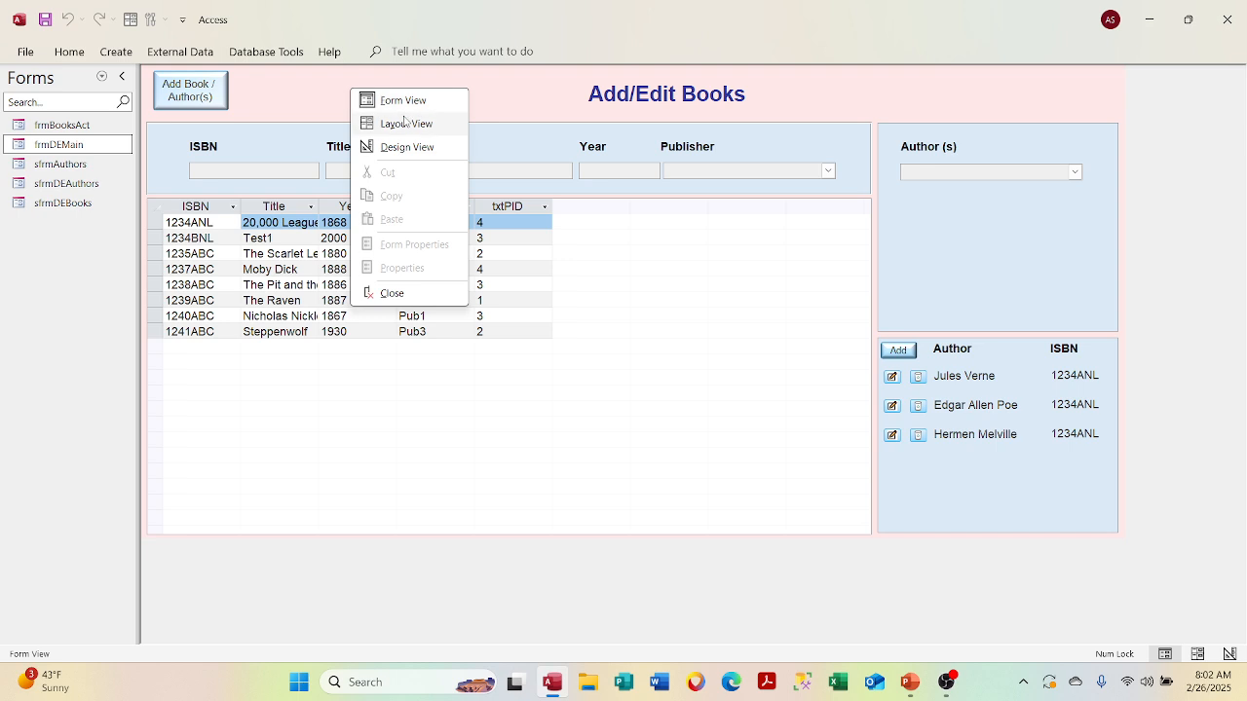
{"action": "left_click", "coordinate": [407, 146]}
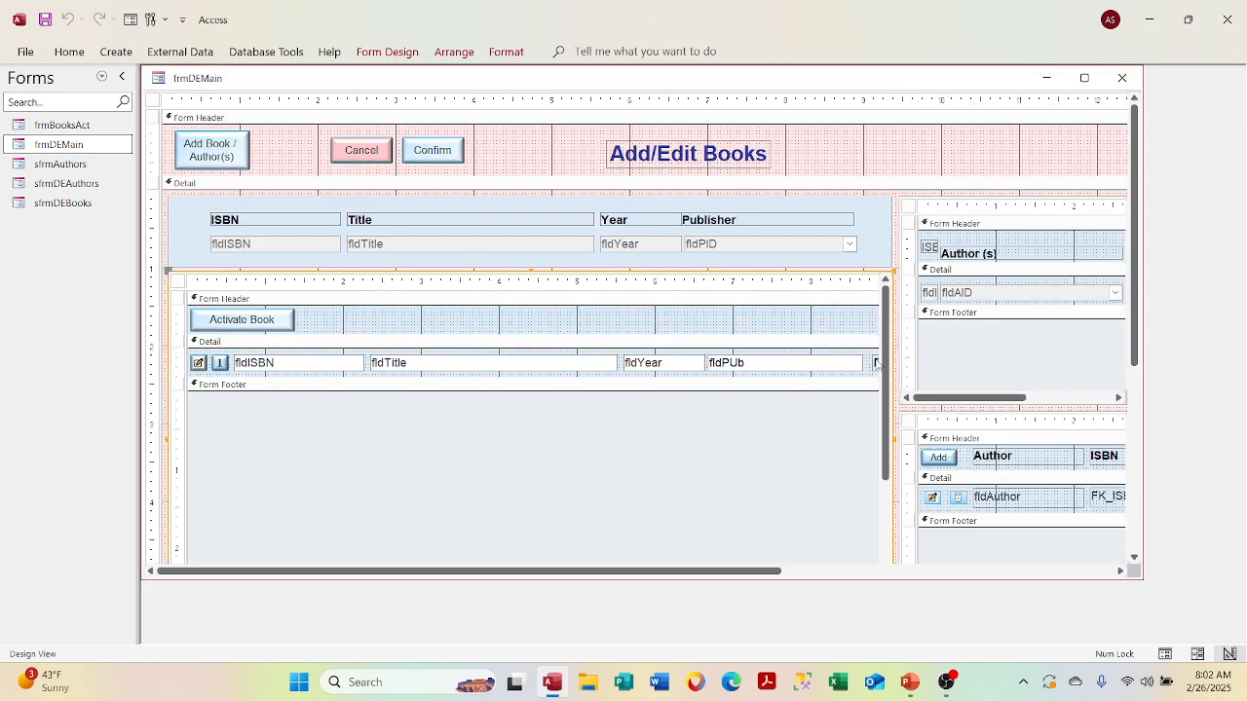
Set the Datasheet Caption of the txtPID text box to PubID, and display the form in Form View.
{"action": "right_click", "coordinate": [873, 363]}
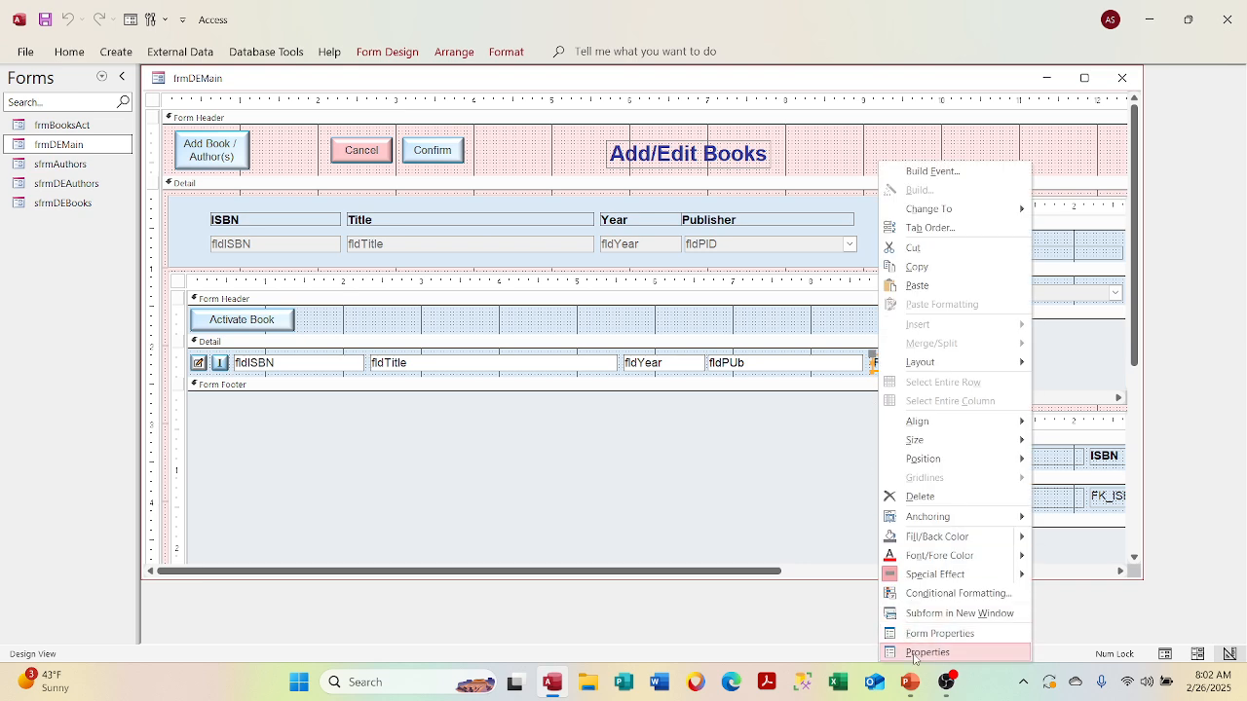
{"action": "left_click", "coordinate": [928, 651]}
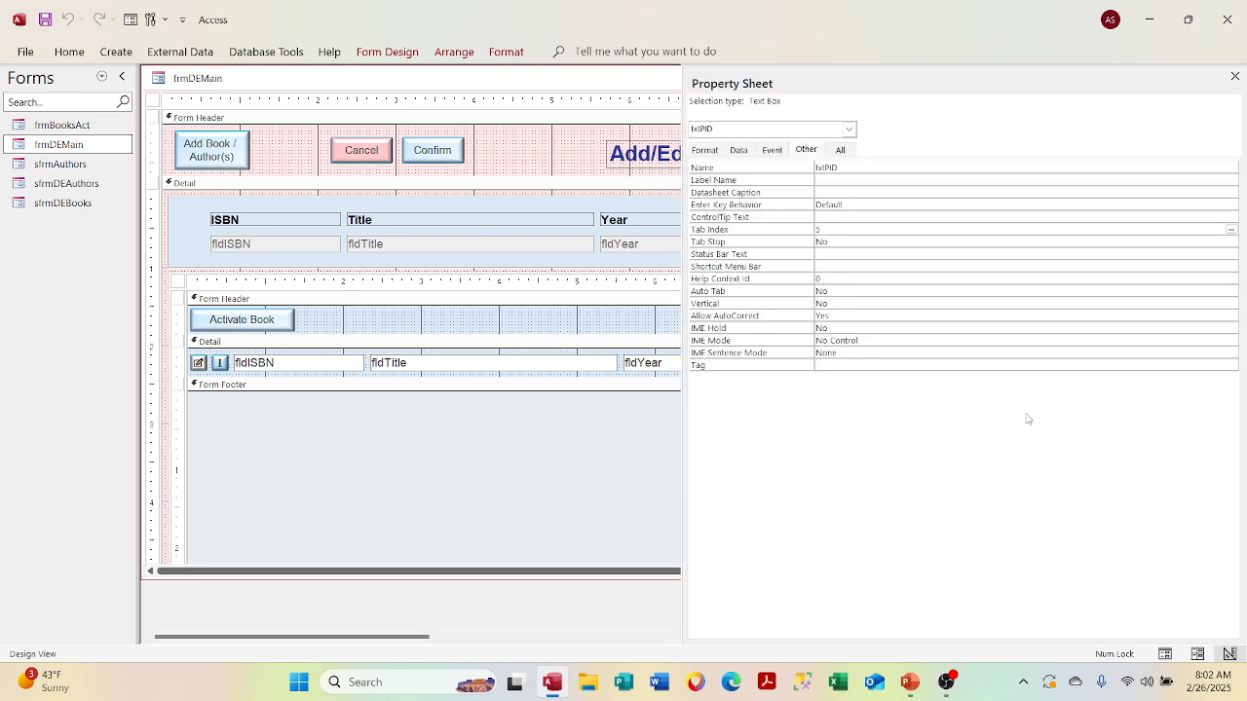
{"action": "left_click", "coordinate": [844, 192]}
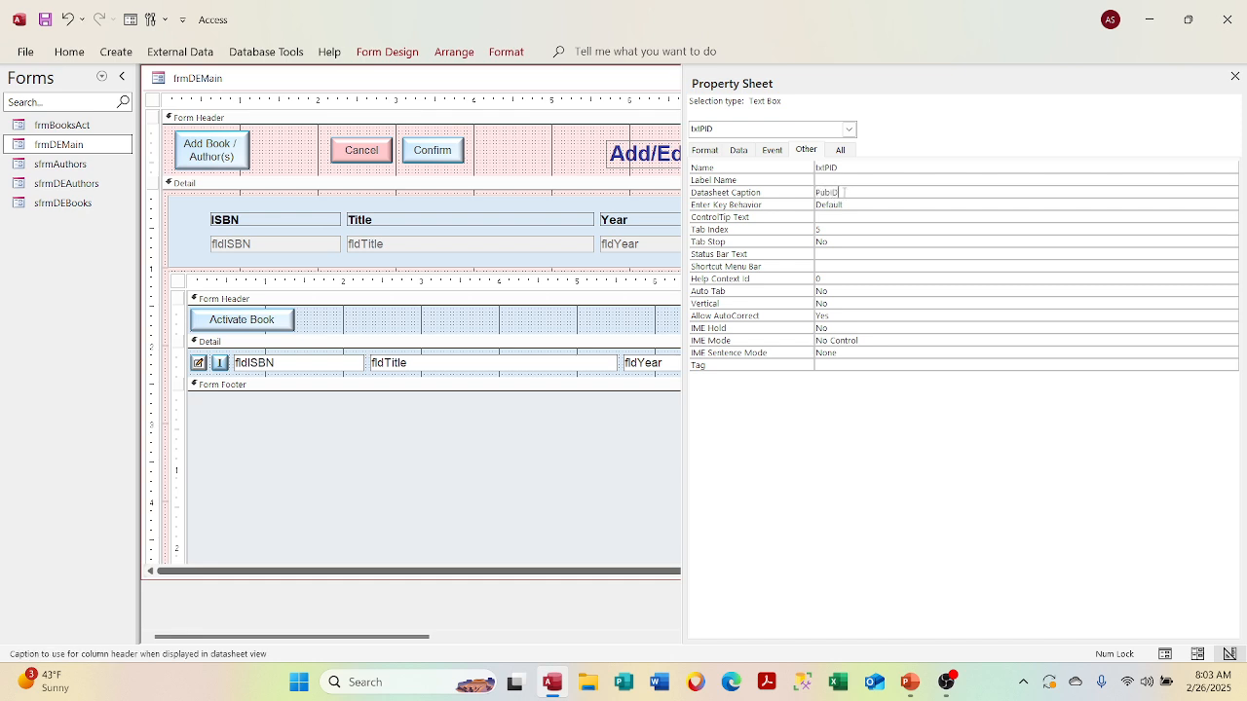
{"action": "left_click", "coordinate": [894, 266]}
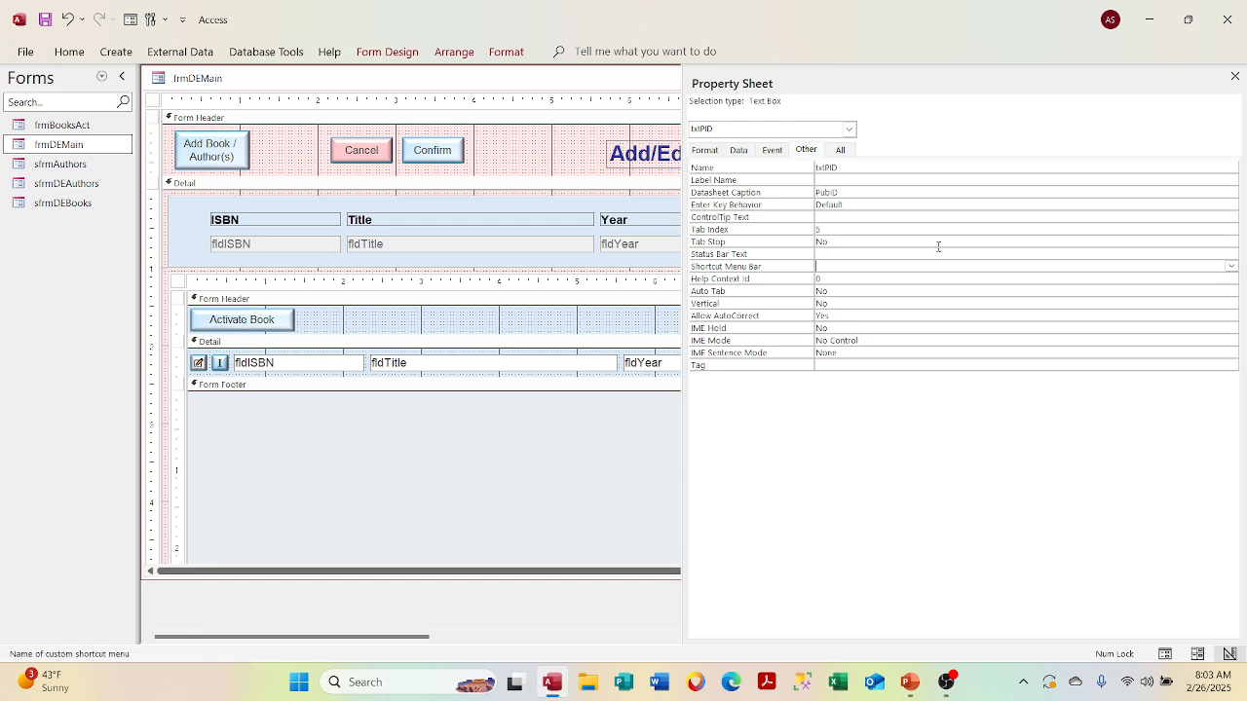
{"action": "left_click", "coordinate": [1235, 76]}
{"action": "right_click", "coordinate": [632, 86]}
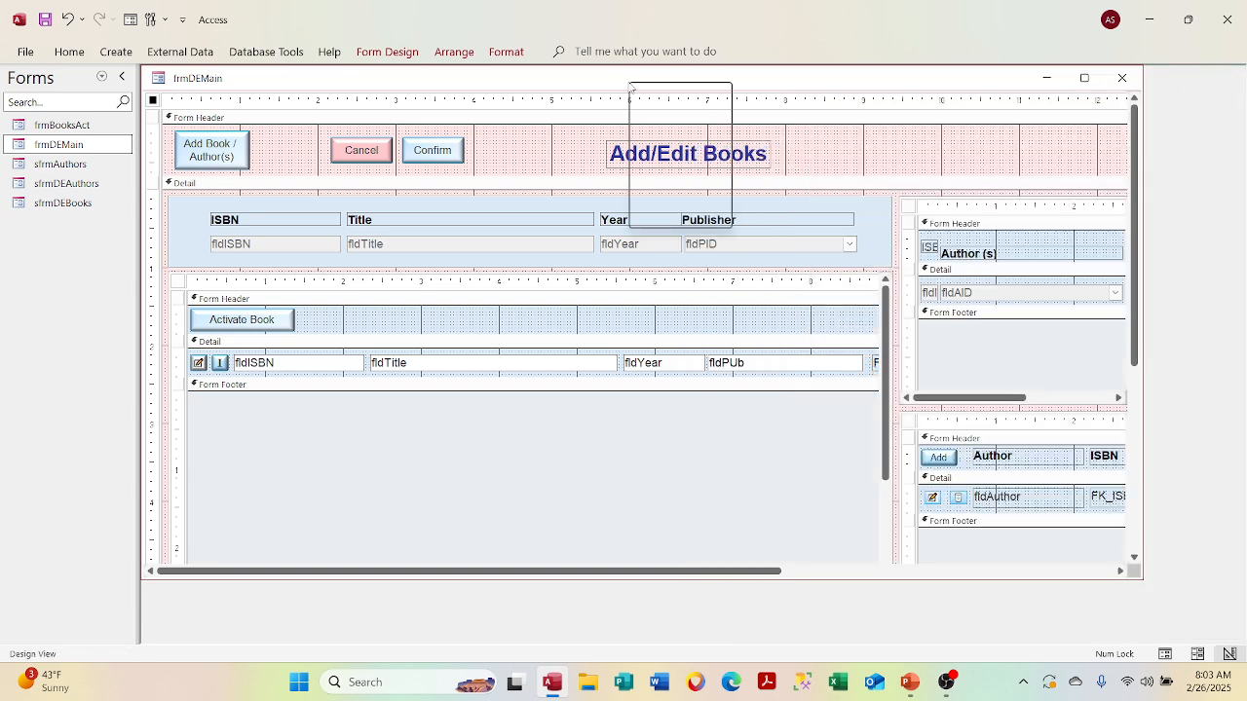
{"action": "left_click", "coordinate": [672, 171]}
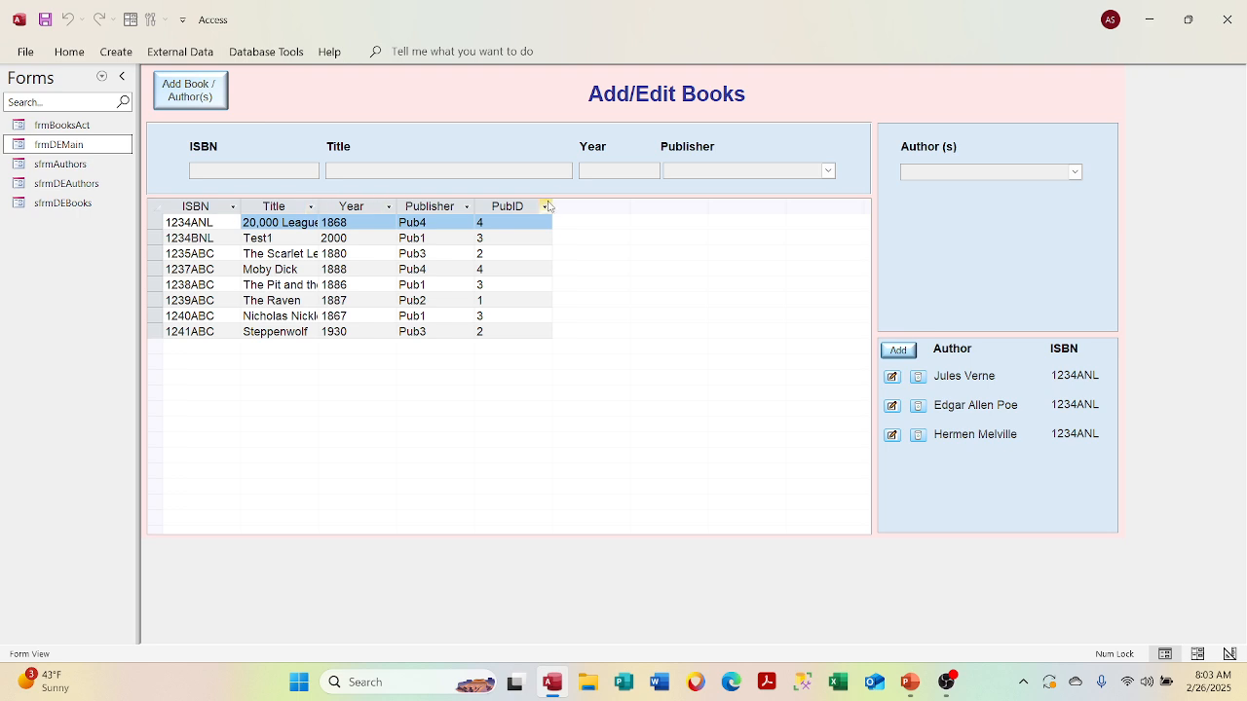
Set the books subform's Default View to Continuous Forms, and display the main form in Form View.
{"action": "right_click", "coordinate": [431, 93]}
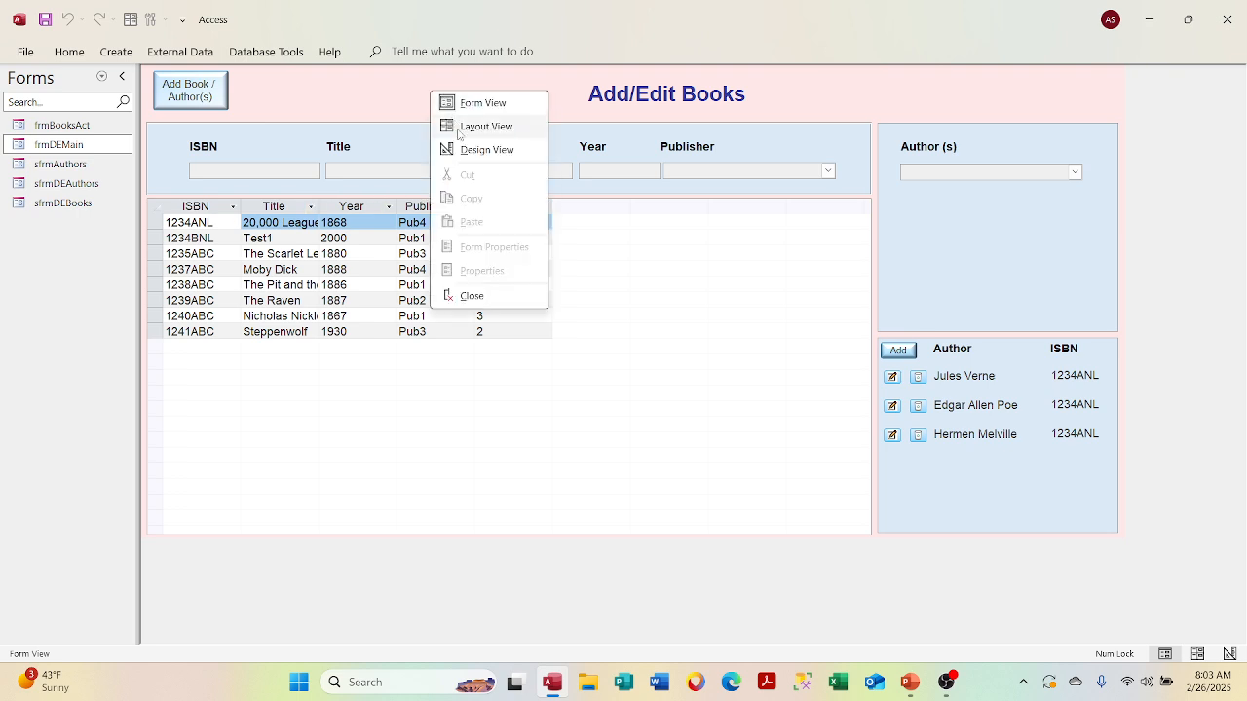
{"action": "left_click", "coordinate": [463, 148]}
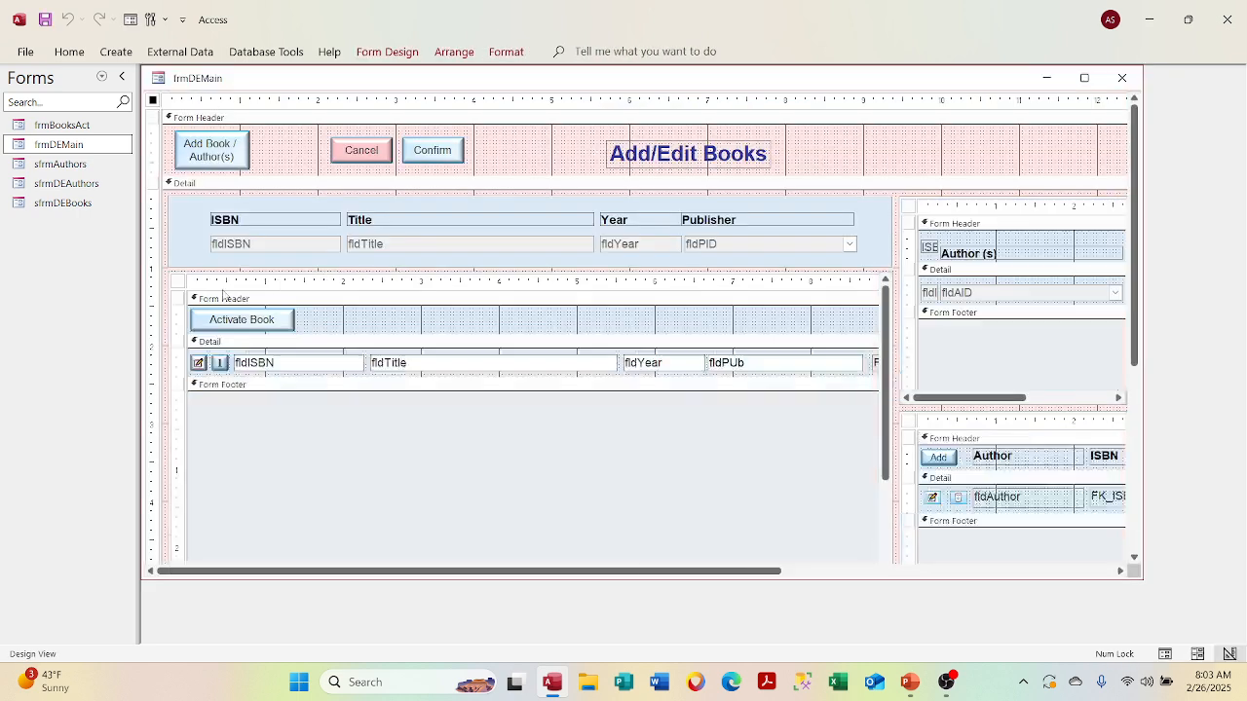
{"action": "right_click", "coordinate": [179, 282]}
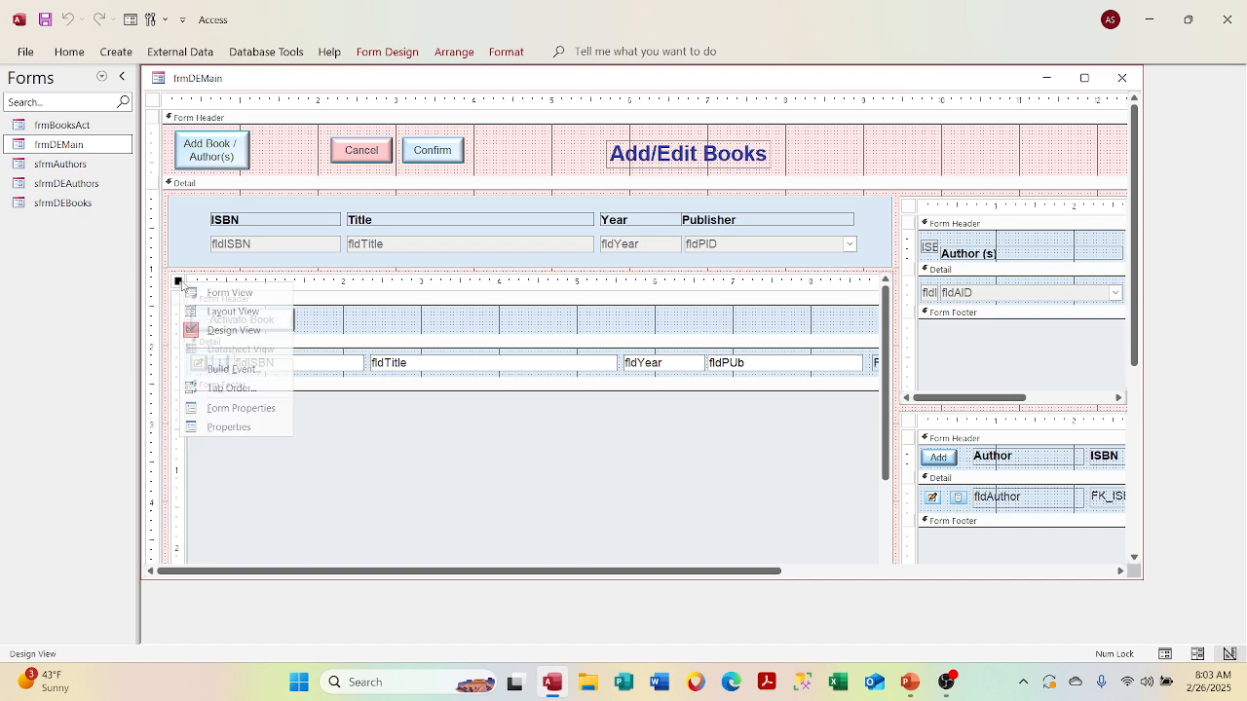
{"action": "left_click", "coordinate": [233, 427]}
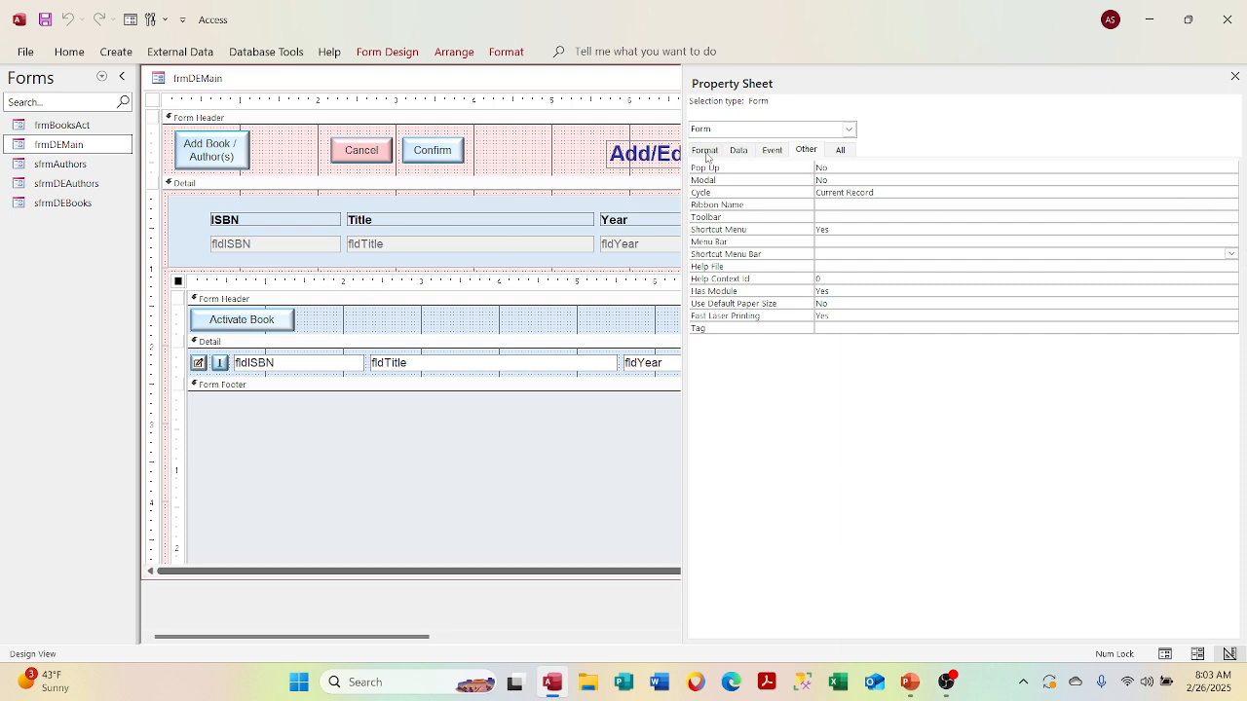
{"action": "left_click", "coordinate": [705, 151]}
{"action": "left_click", "coordinate": [1233, 180]}
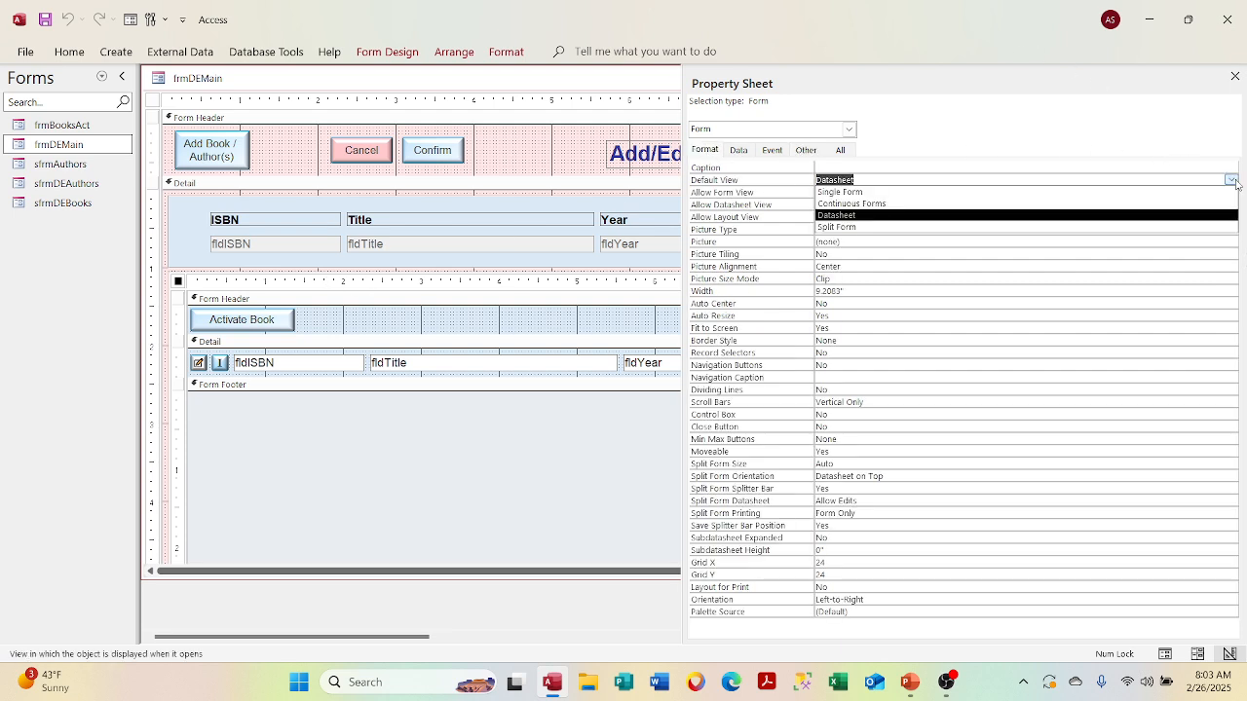
{"action": "left_click", "coordinate": [1205, 209]}
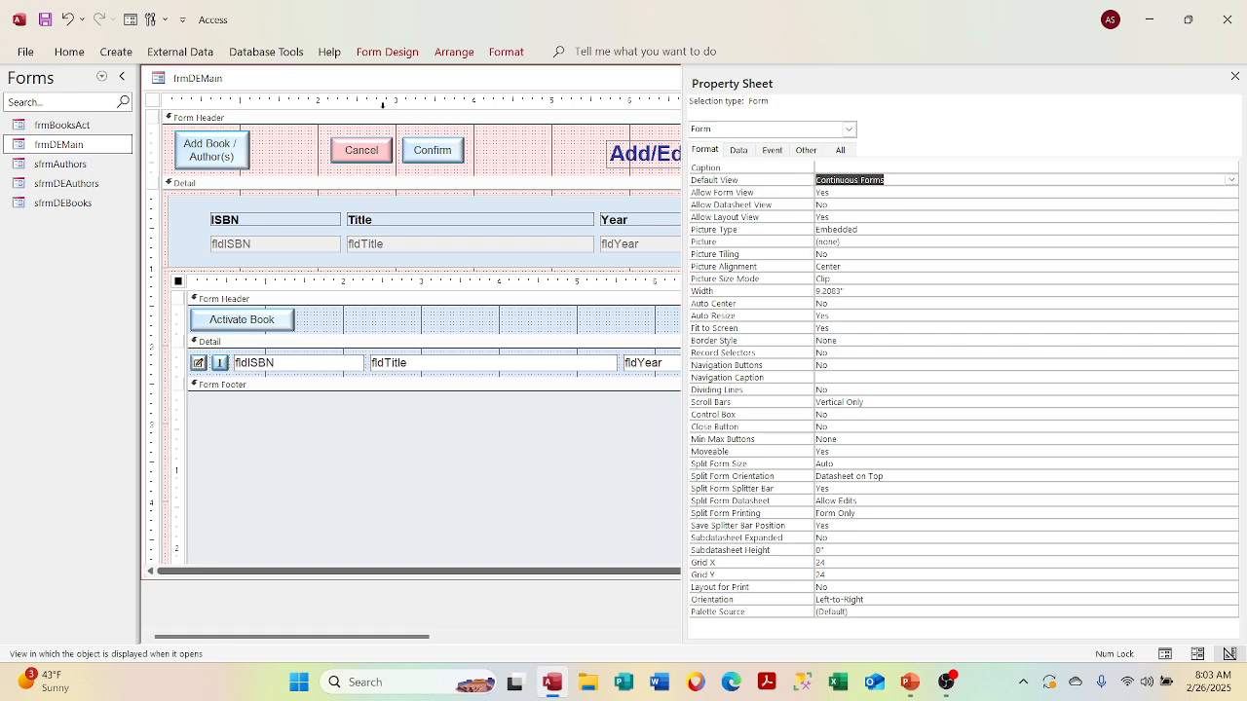
{"action": "right_click", "coordinate": [374, 84]}
{"action": "left_click", "coordinate": [425, 172]}
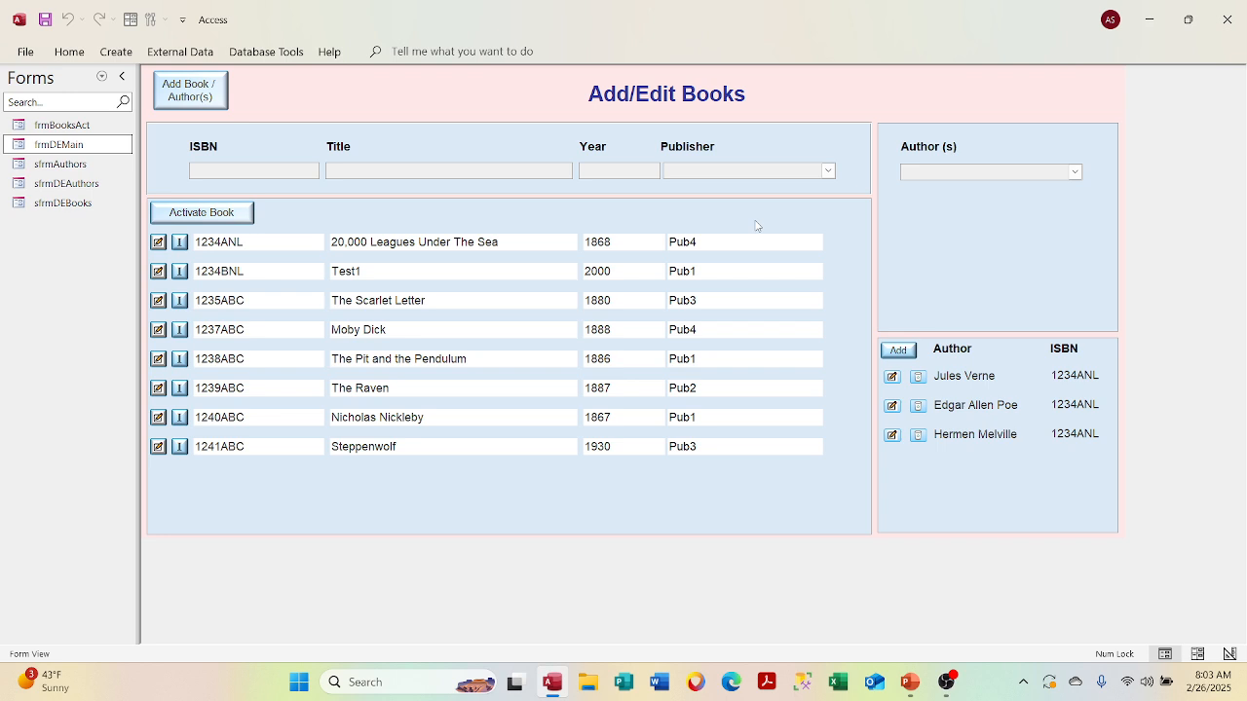
Return to Design View, examine the main form's Default View and Allow Layout View properties, and close the Property Sheet.
{"action": "right_click", "coordinate": [284, 78]}
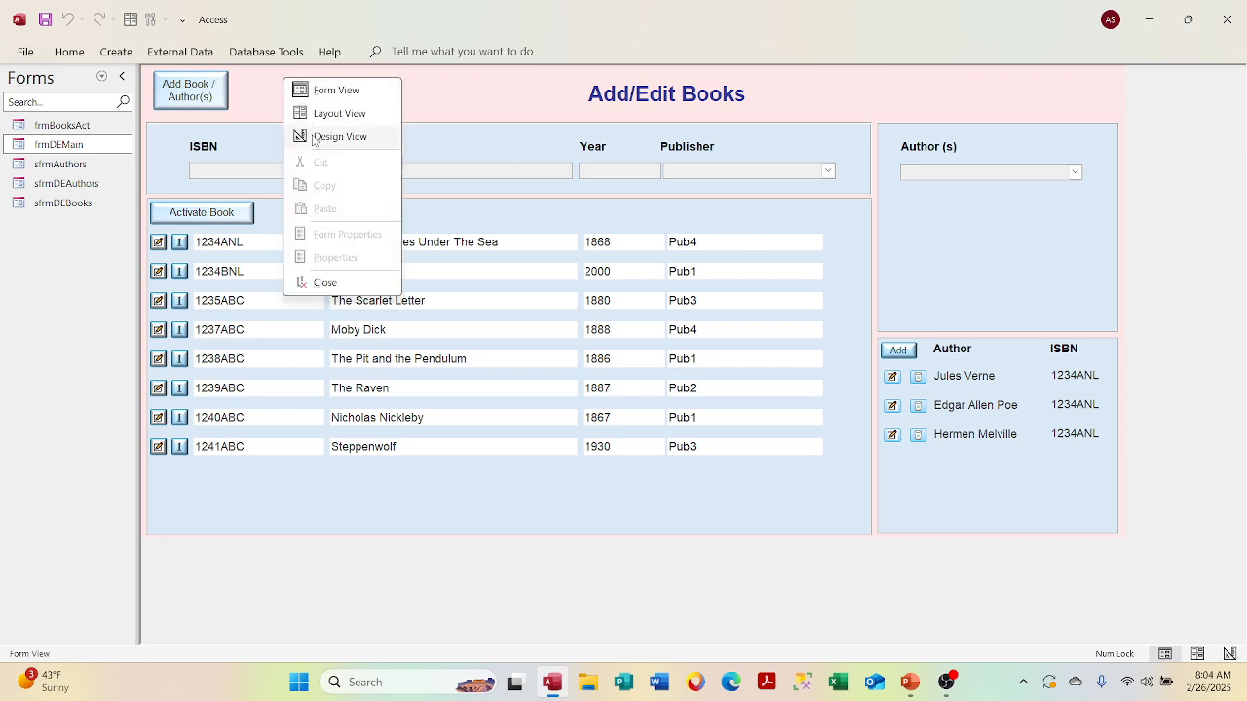
{"action": "left_click", "coordinate": [332, 137]}
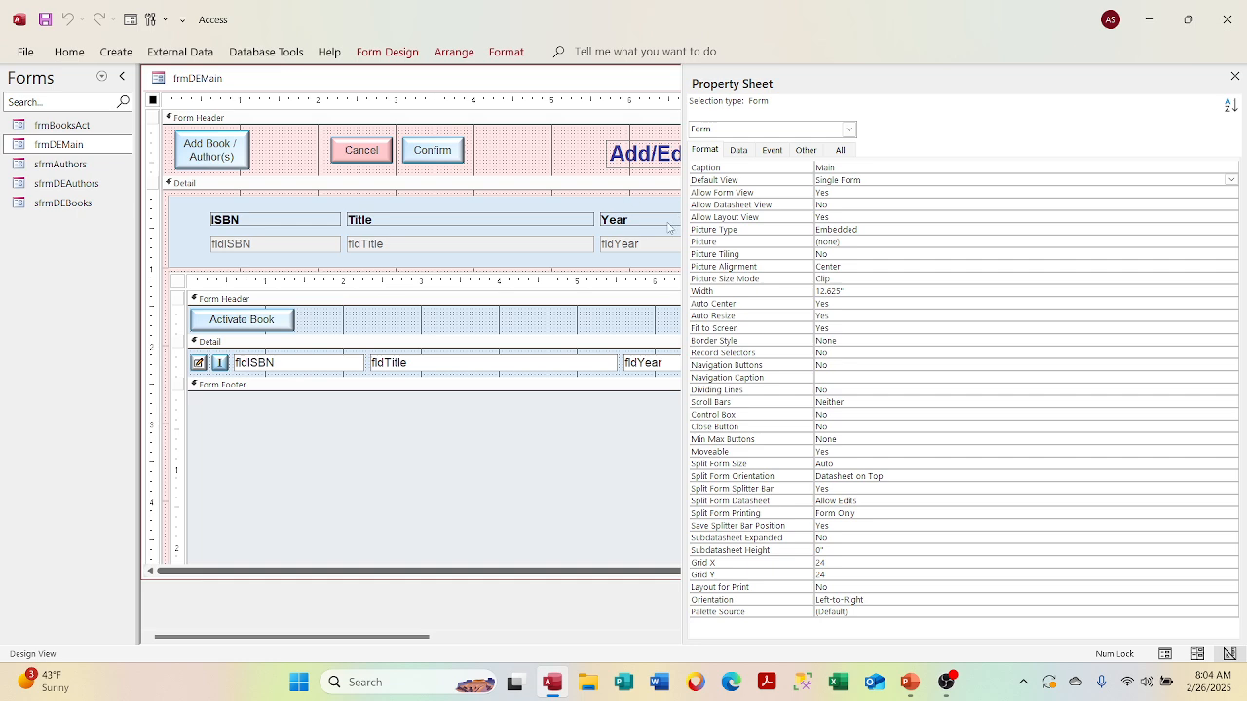
{"action": "left_click", "coordinate": [1231, 180]}
{"action": "left_click", "coordinate": [1231, 180]}
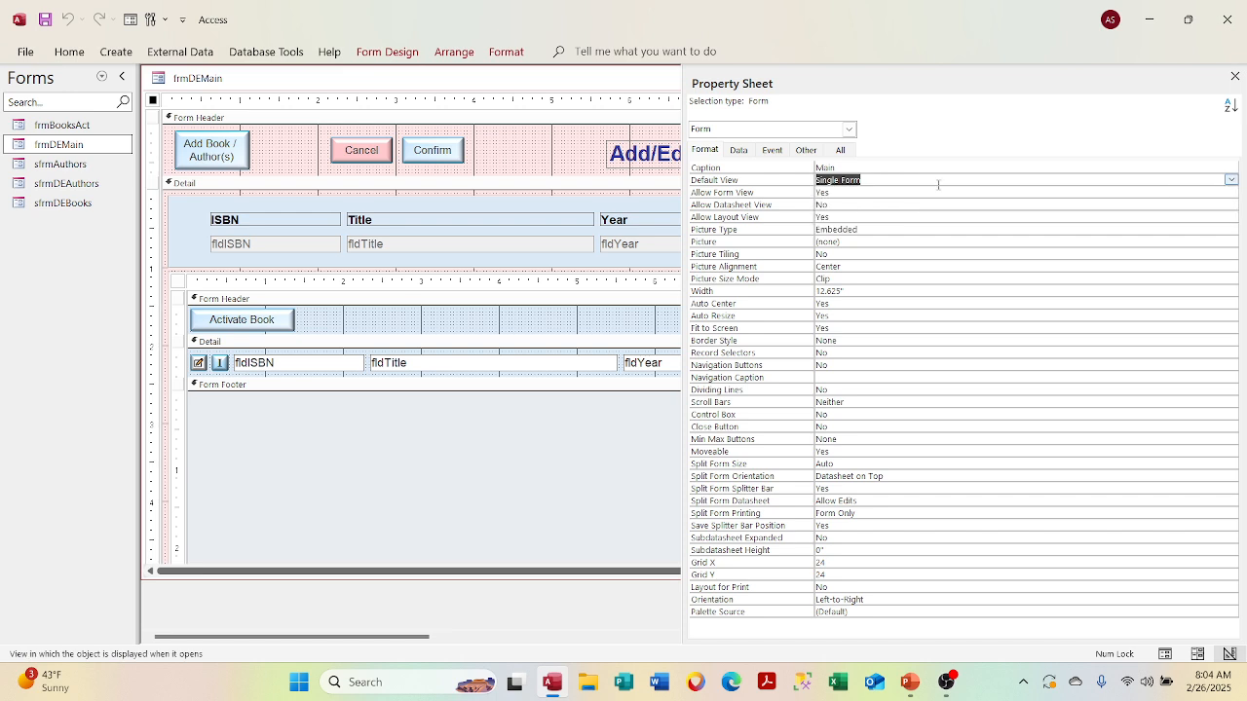
{"action": "left_click", "coordinate": [863, 219]}
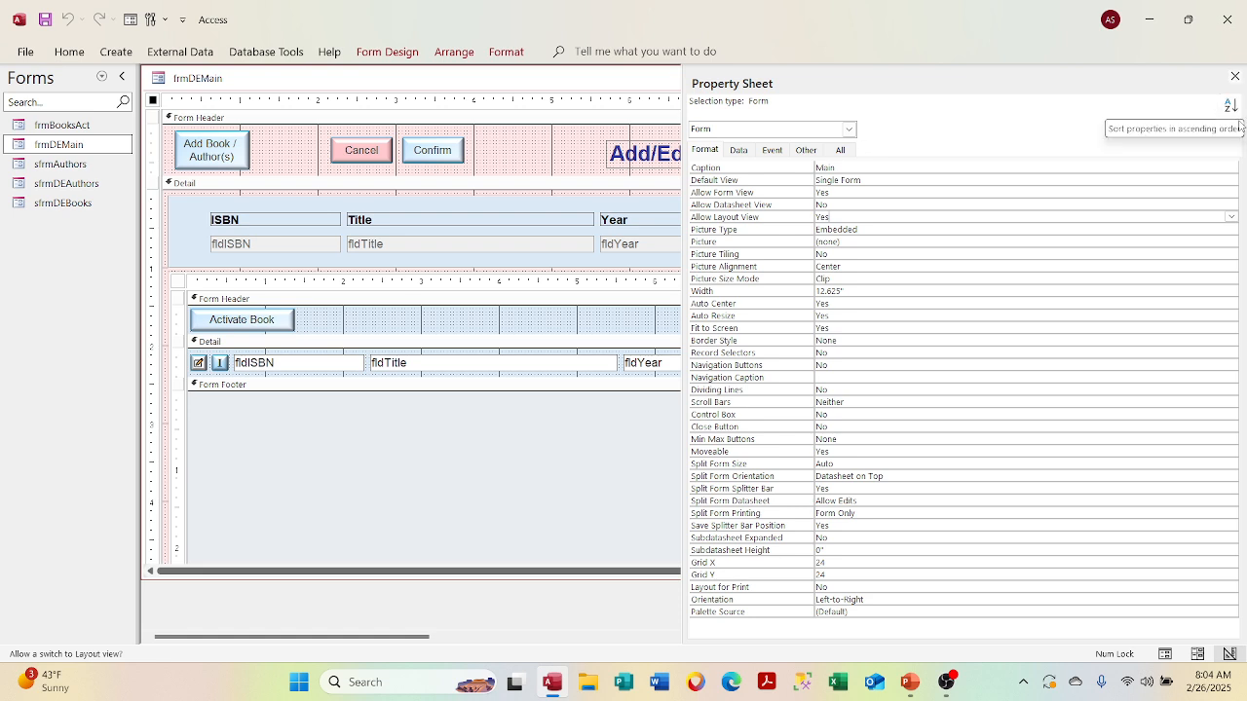
{"action": "left_click", "coordinate": [1231, 182]}
{"action": "left_click", "coordinate": [1230, 187]}
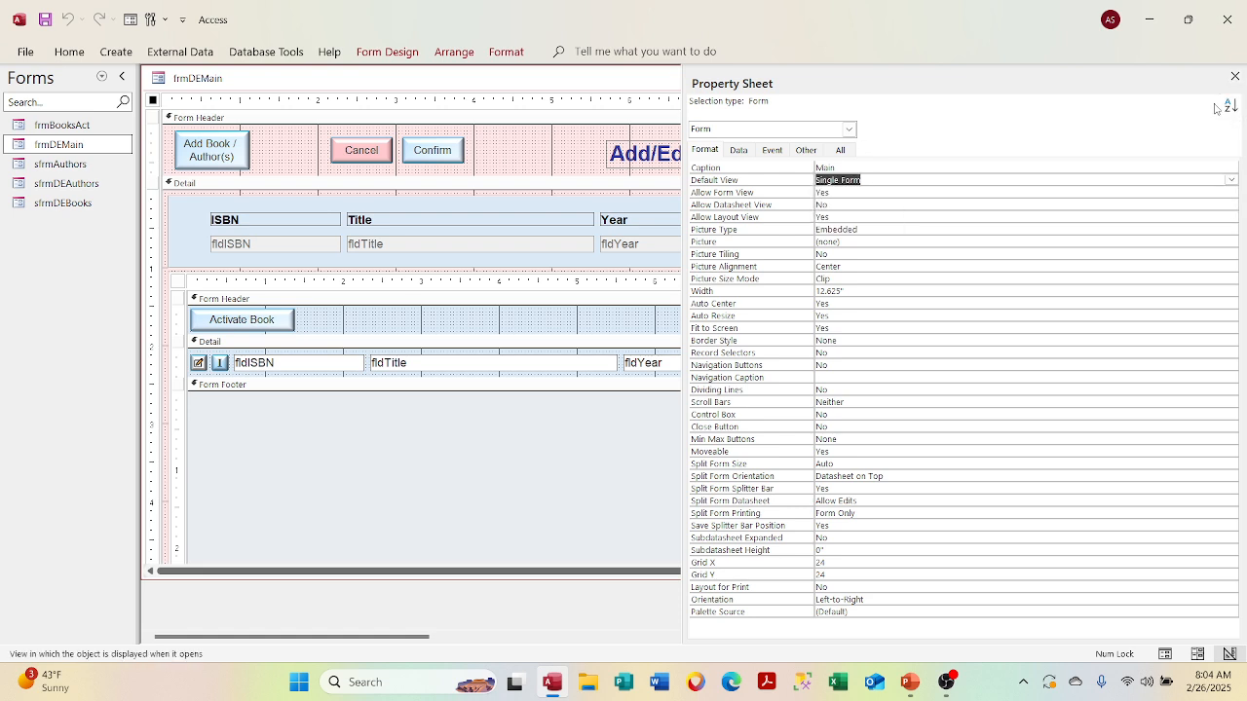
{"action": "left_click", "coordinate": [1234, 77]}
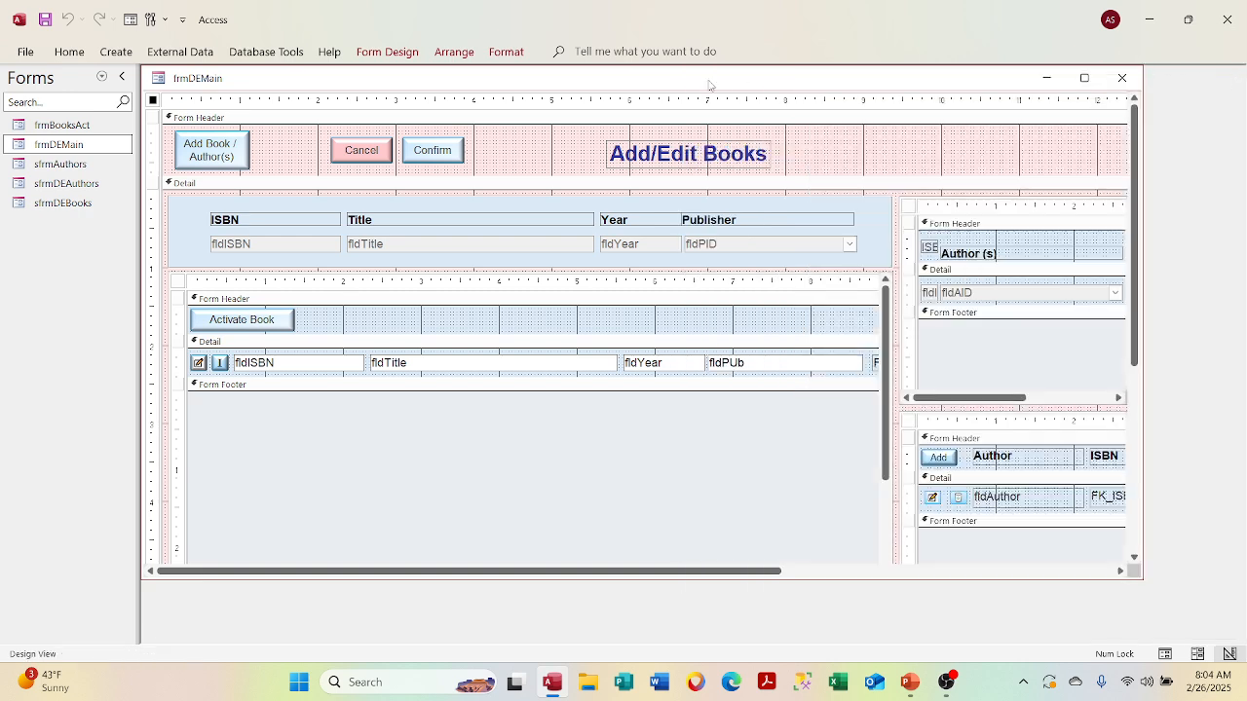
Examine the form in Layout View by selecting its individual subforms, and switch to Form View.
{"action": "right_click", "coordinate": [690, 80]}
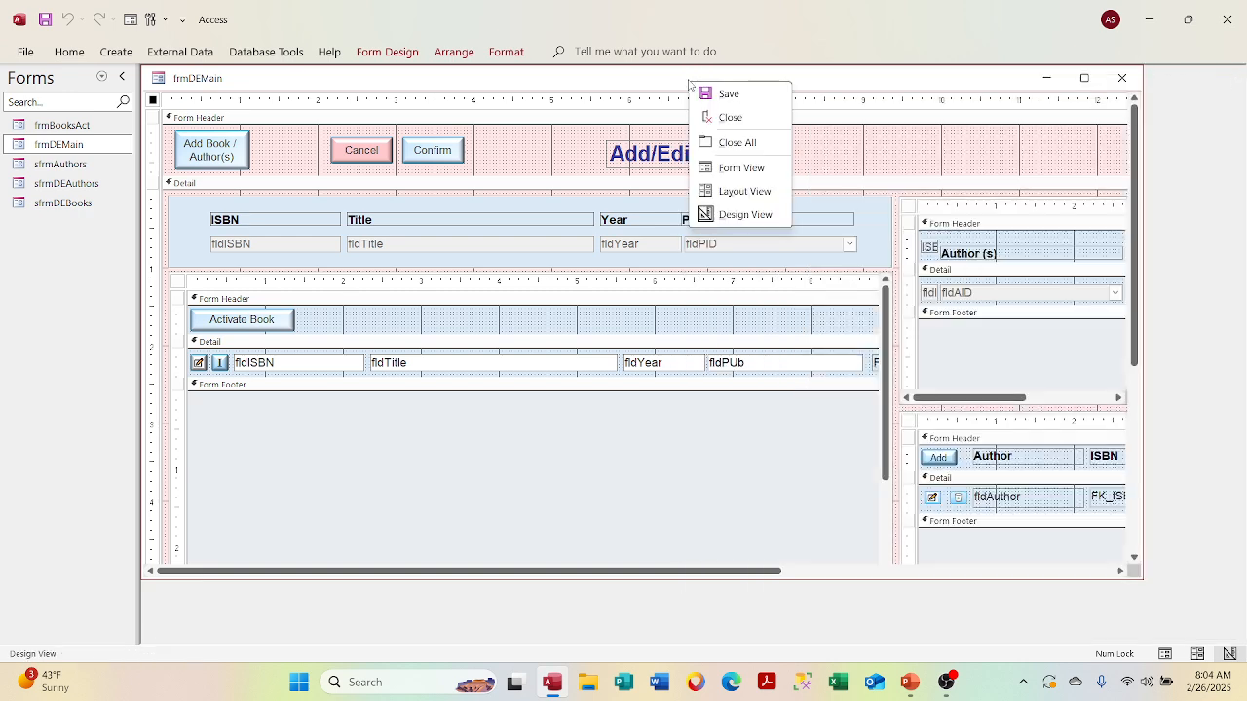
{"action": "left_click", "coordinate": [730, 191]}
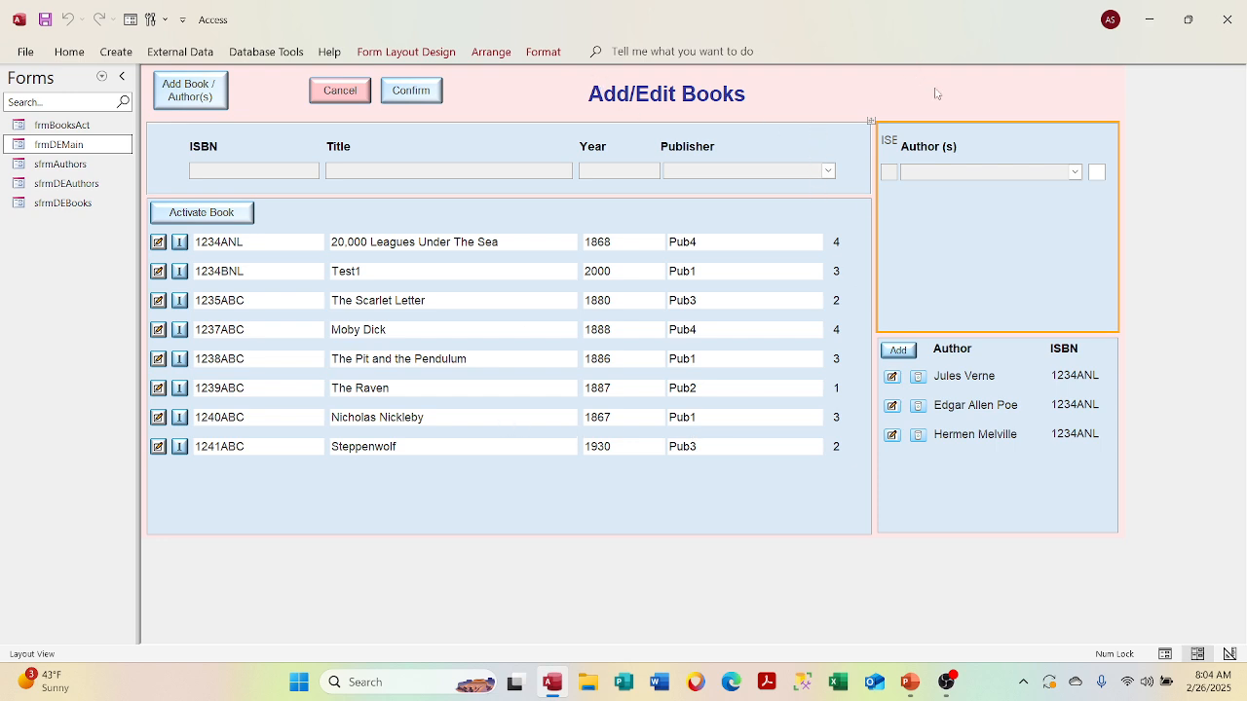
{"action": "left_click", "coordinate": [956, 500]}
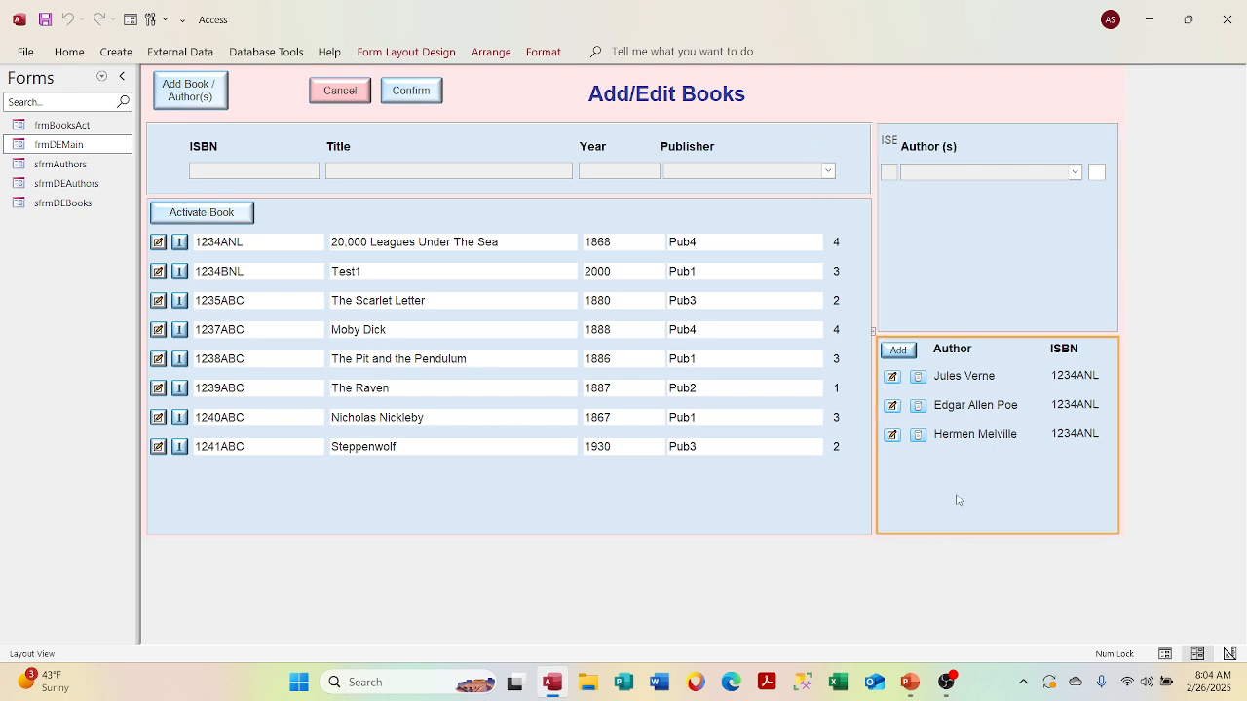
{"action": "left_click", "coordinate": [741, 516]}
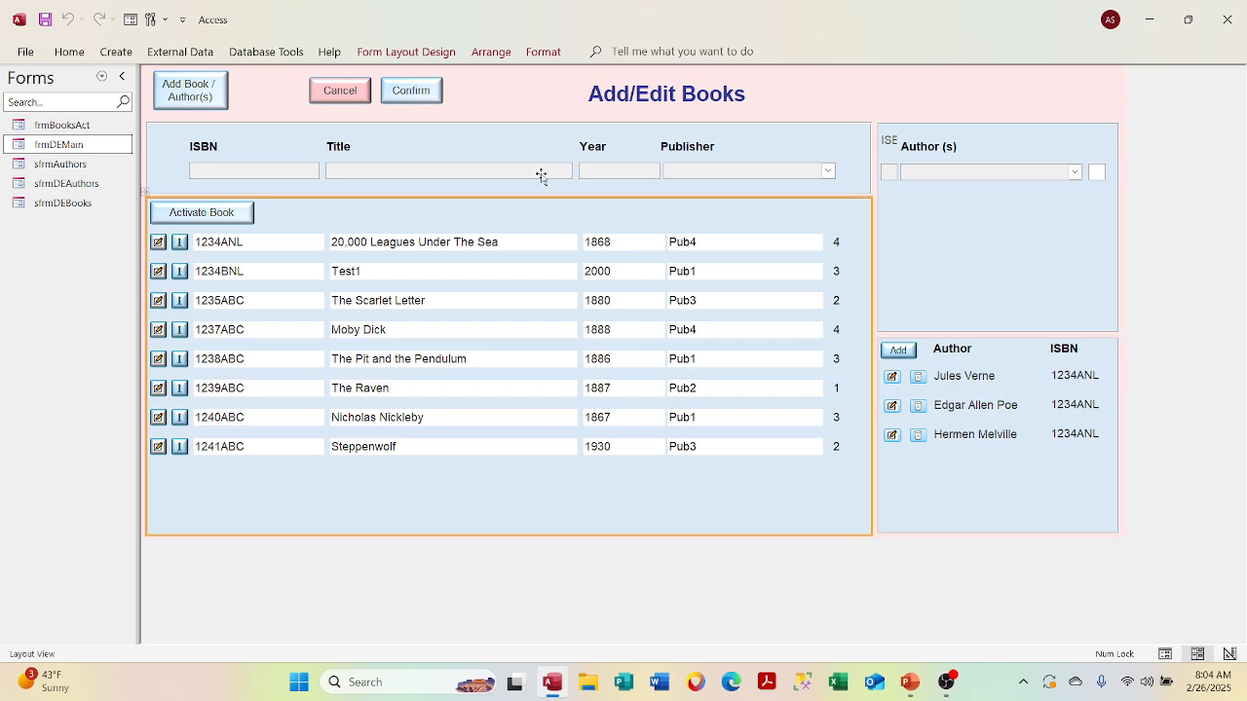
{"action": "left_click", "coordinate": [510, 158]}
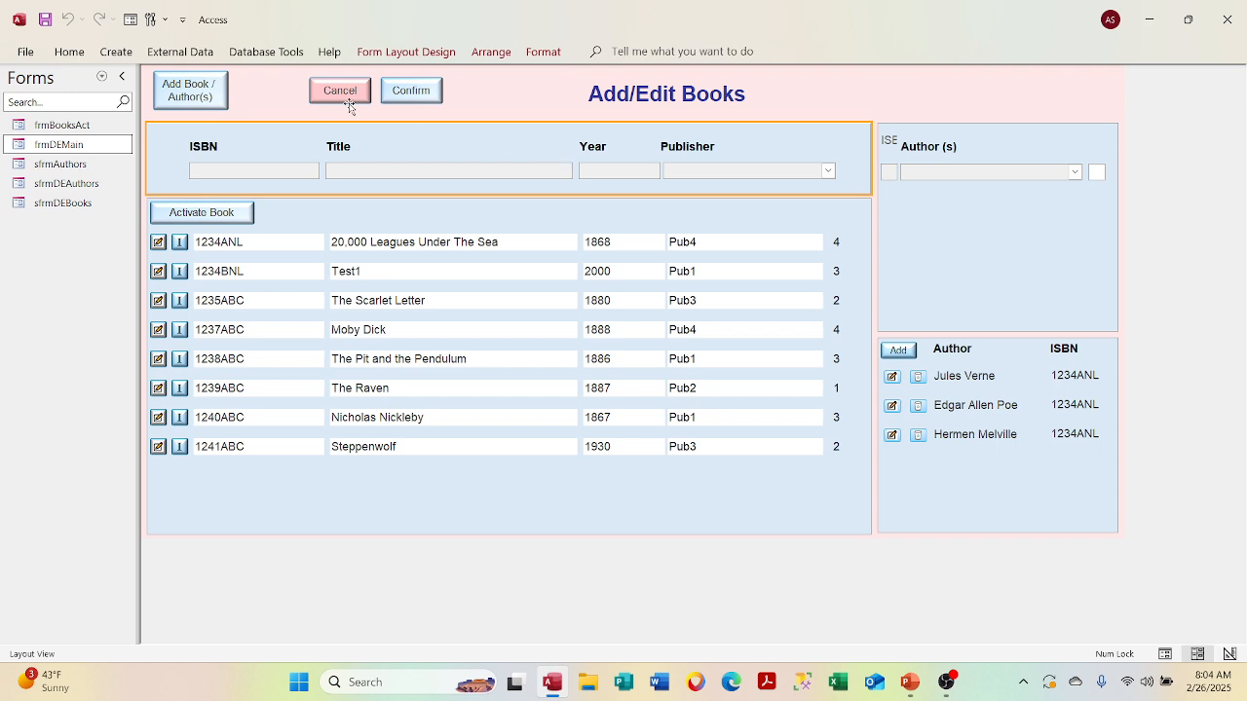
{"action": "right_click", "coordinate": [491, 84]}
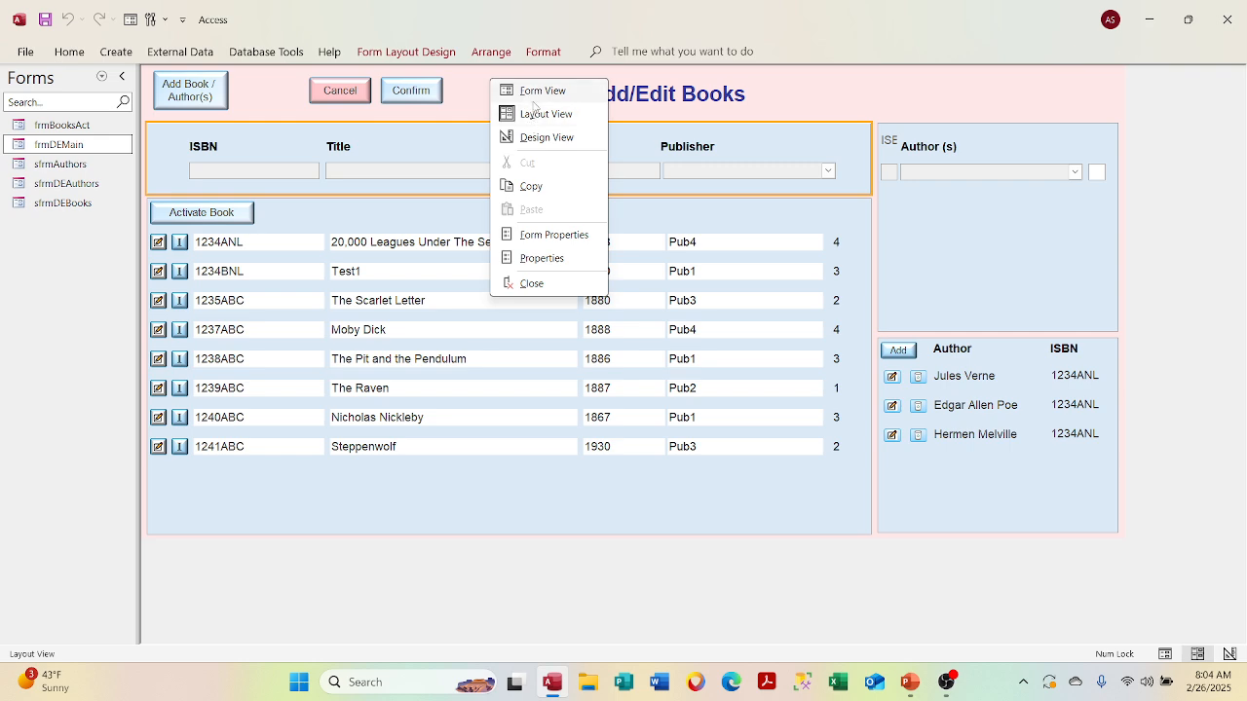
{"action": "left_click", "coordinate": [534, 96]}
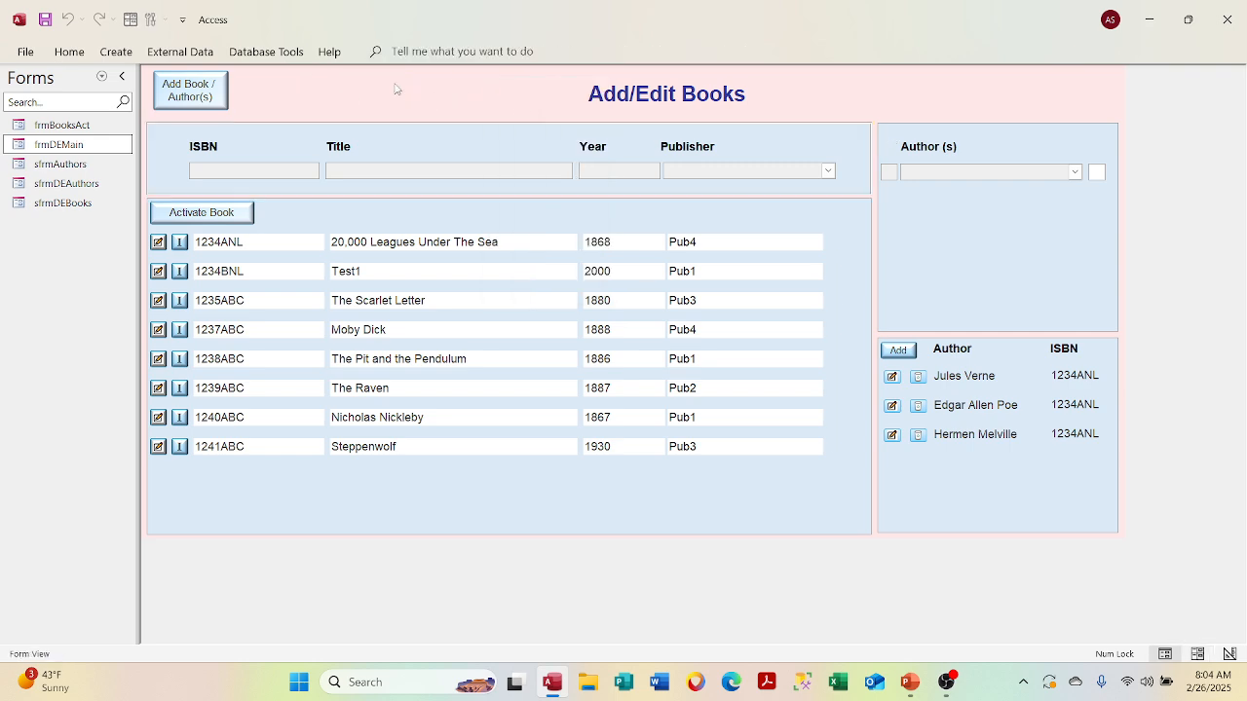
Return to Design View and set the main form's Allow Layout View property to No.
{"action": "right_click", "coordinate": [341, 93]}
{"action": "left_click", "coordinate": [359, 145]}
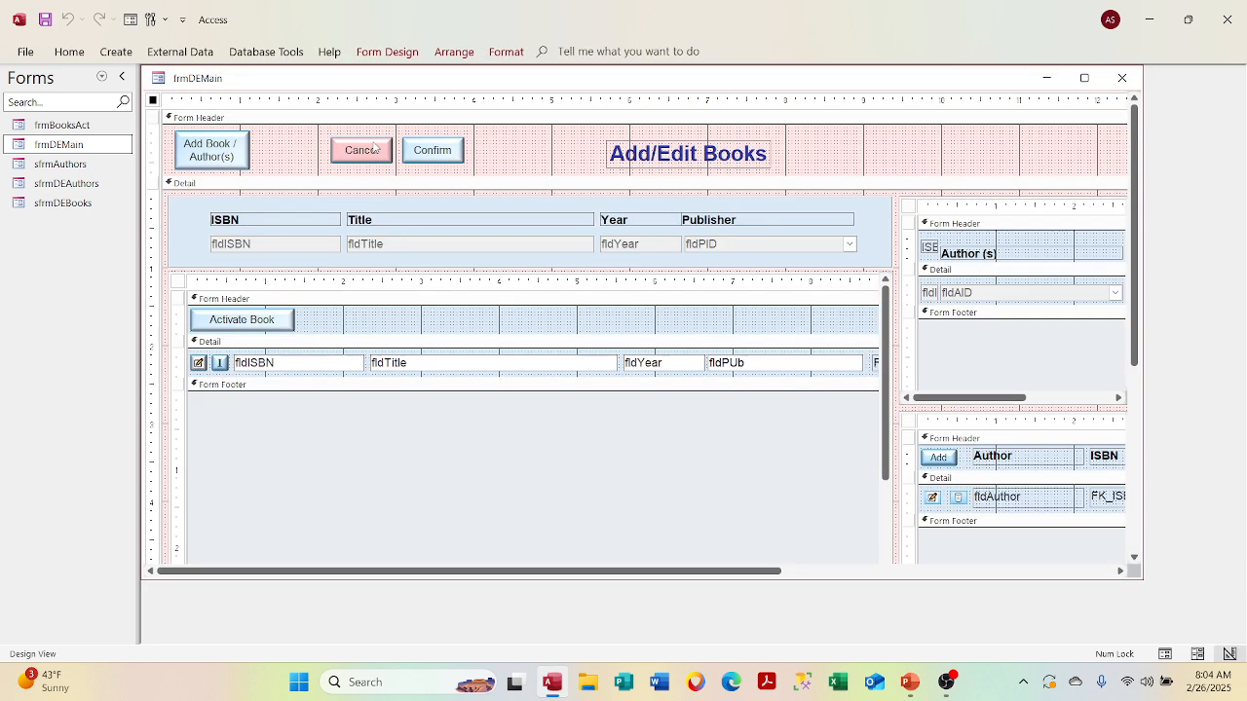
{"action": "right_click", "coordinate": [153, 102]}
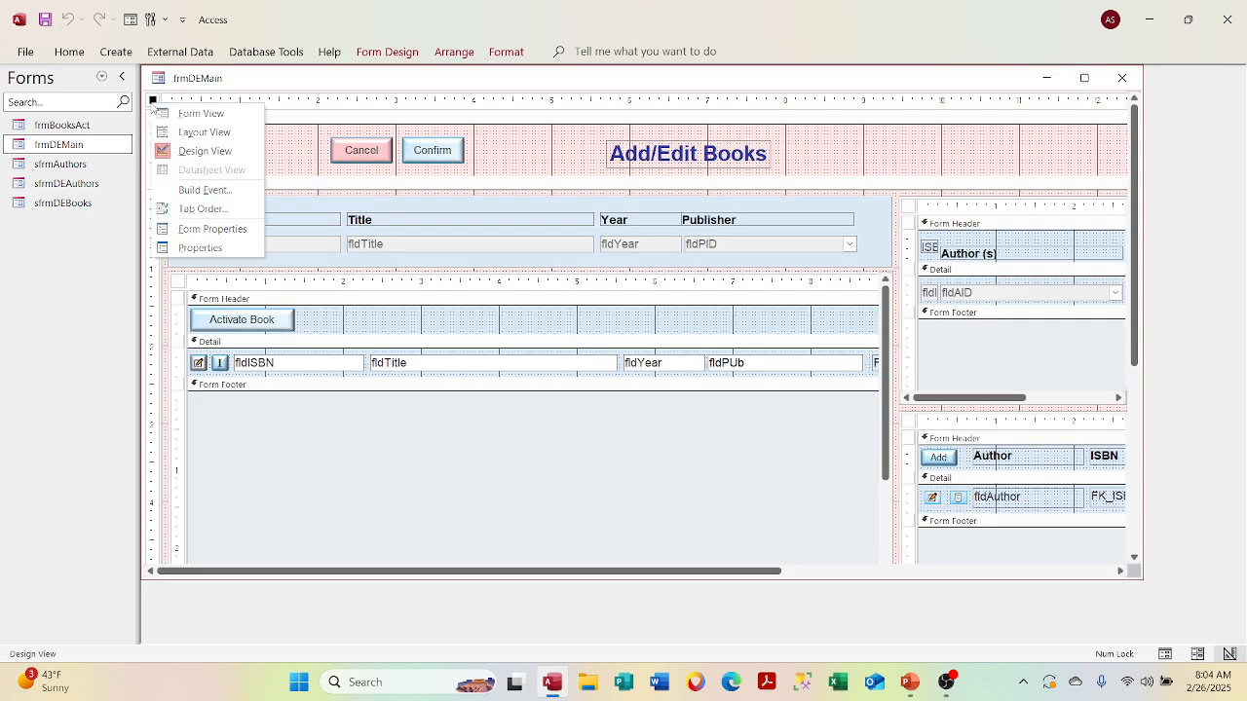
{"action": "left_click", "coordinate": [197, 249]}
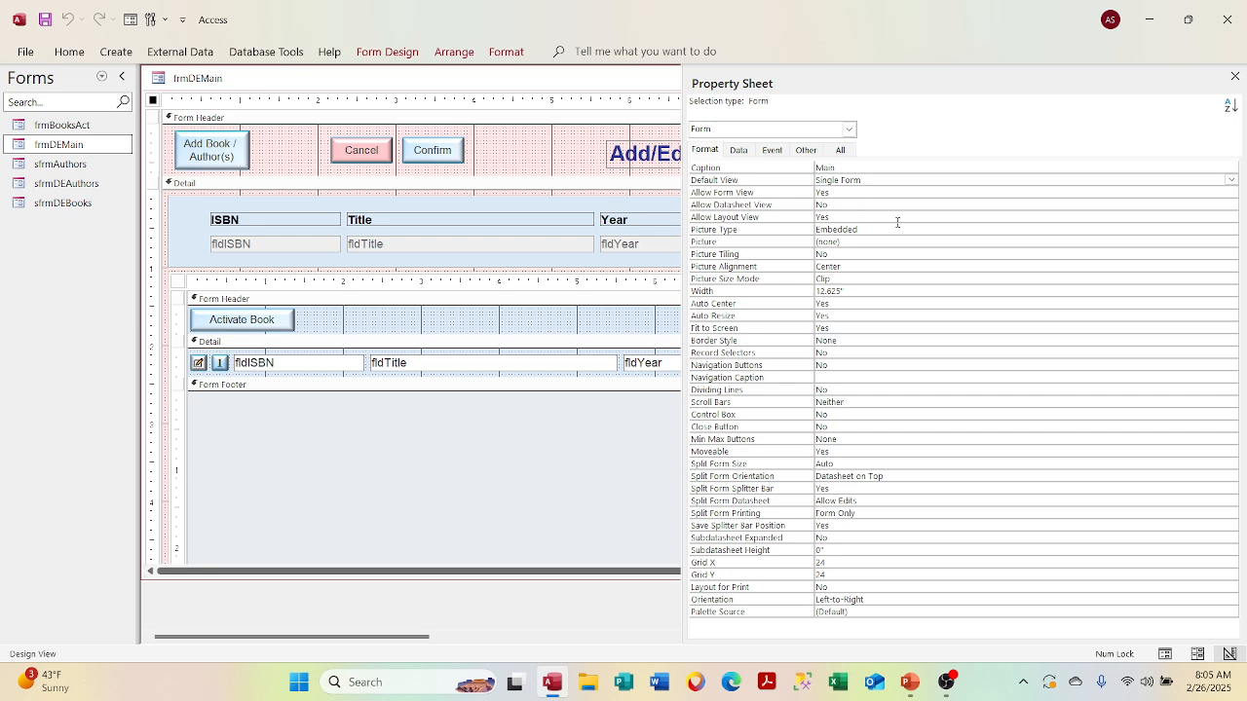
{"action": "left_click", "coordinate": [970, 216]}
{"action": "left_click", "coordinate": [1231, 216]}
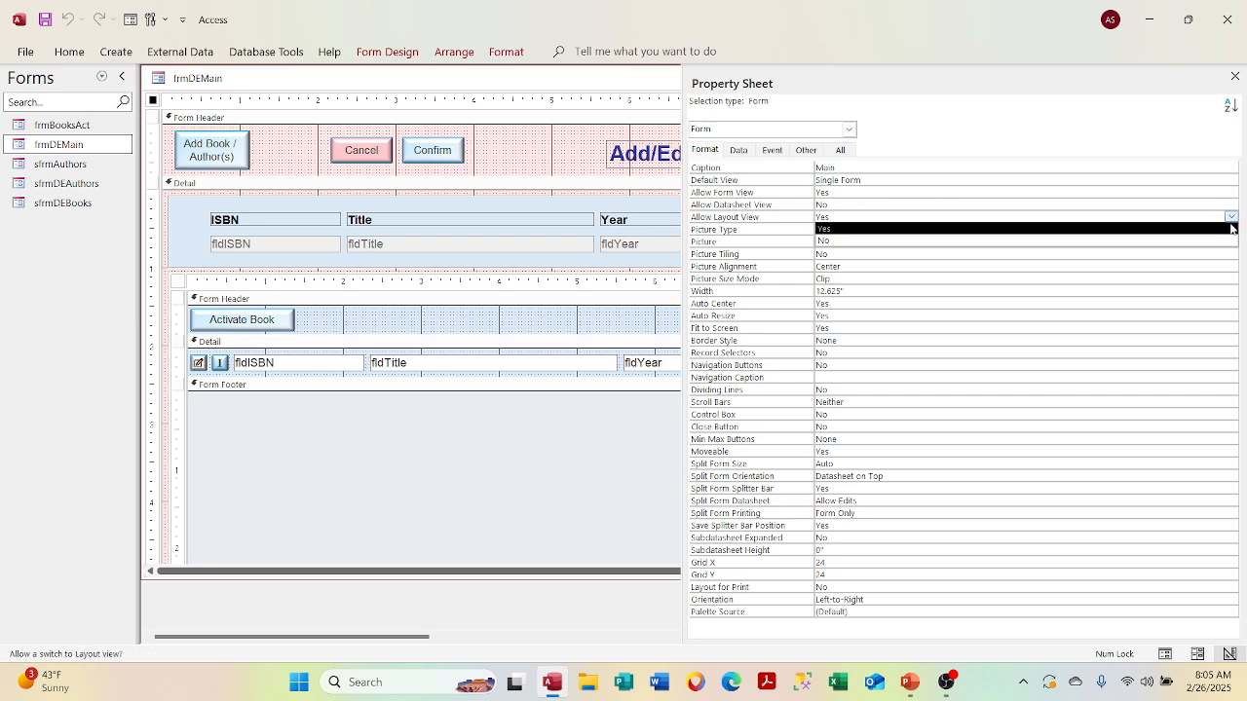
{"action": "left_click", "coordinate": [1224, 240]}
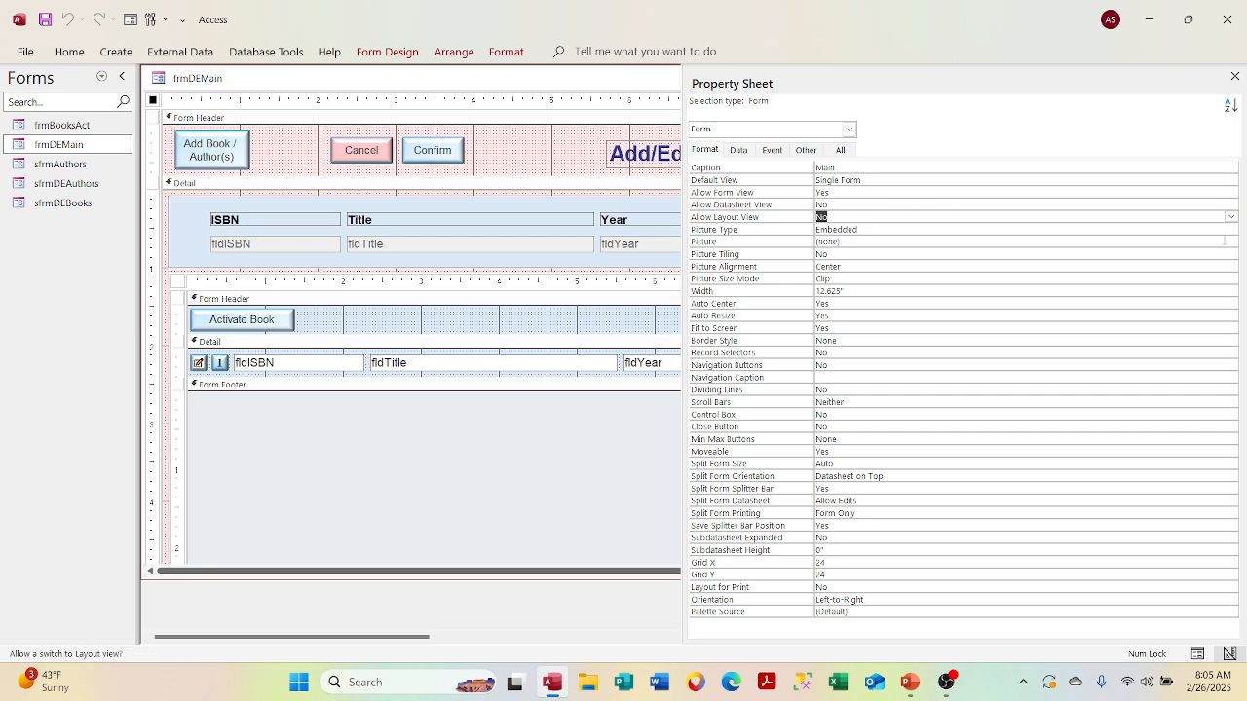
Try to set the main form's Allow Form View property to No.
{"action": "left_click", "coordinate": [953, 193]}
{"action": "left_click", "coordinate": [1231, 192]}
{"action": "left_click", "coordinate": [941, 216]}
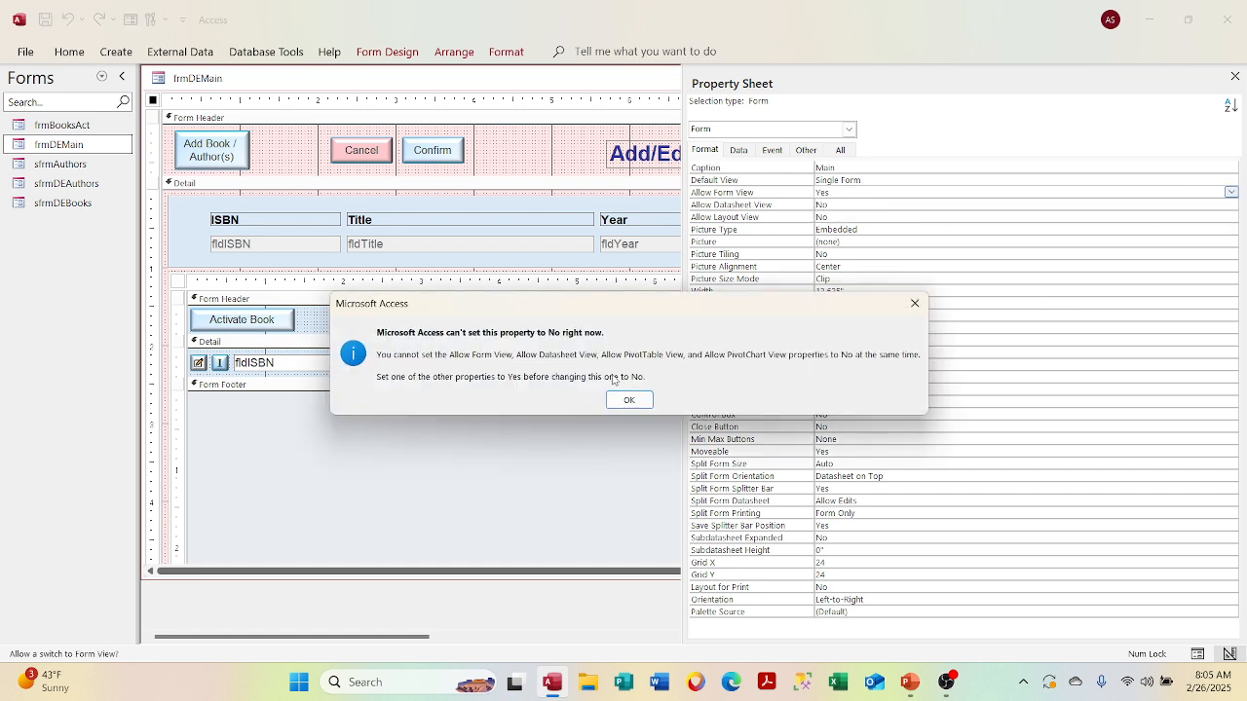
{"action": "left_click", "coordinate": [629, 400]}
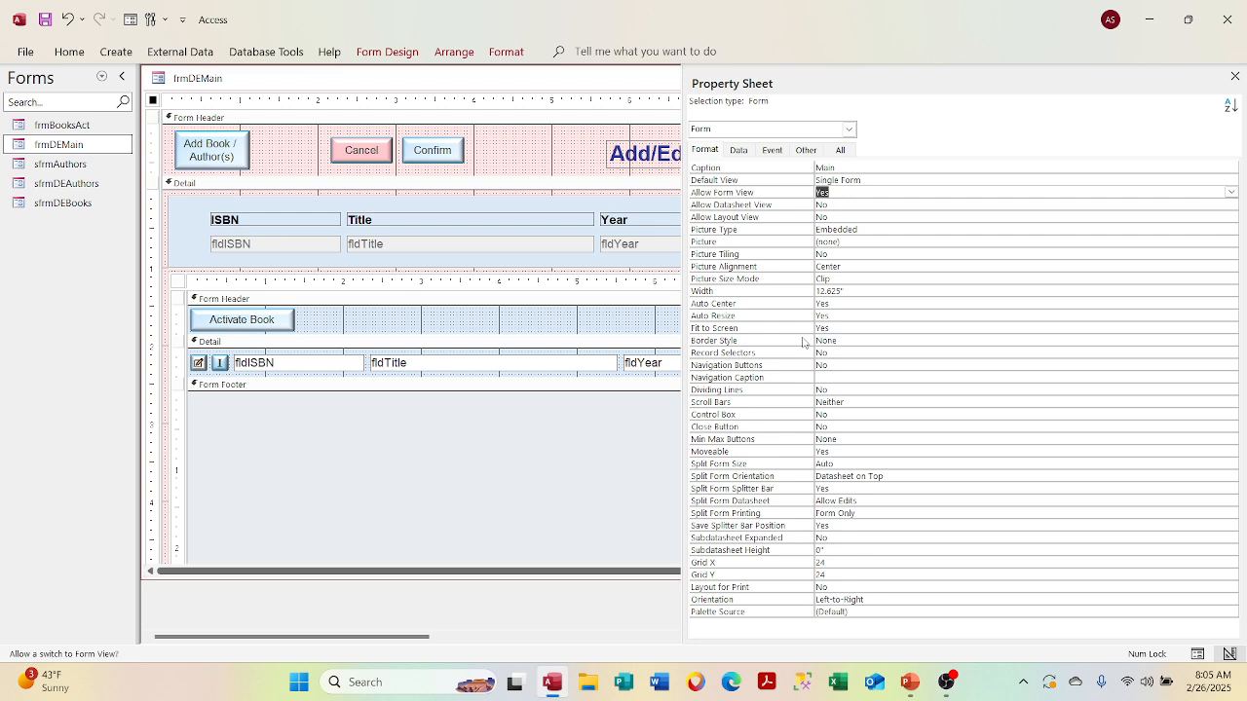
Review the main form's Allow Layout View, Picture Type and Picture properties, including the Picture Type choices.
{"action": "left_click", "coordinate": [954, 218]}
{"action": "left_click", "coordinate": [893, 228]}
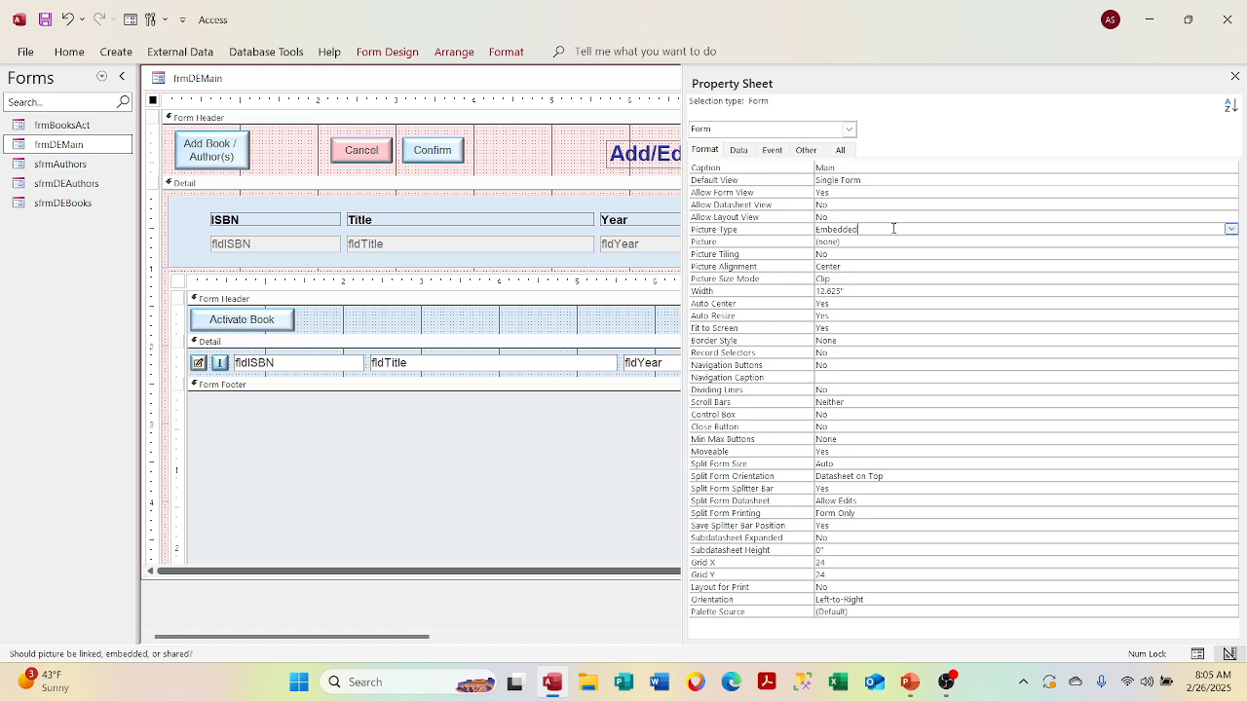
{"action": "left_click", "coordinate": [894, 241]}
{"action": "left_click", "coordinate": [988, 228]}
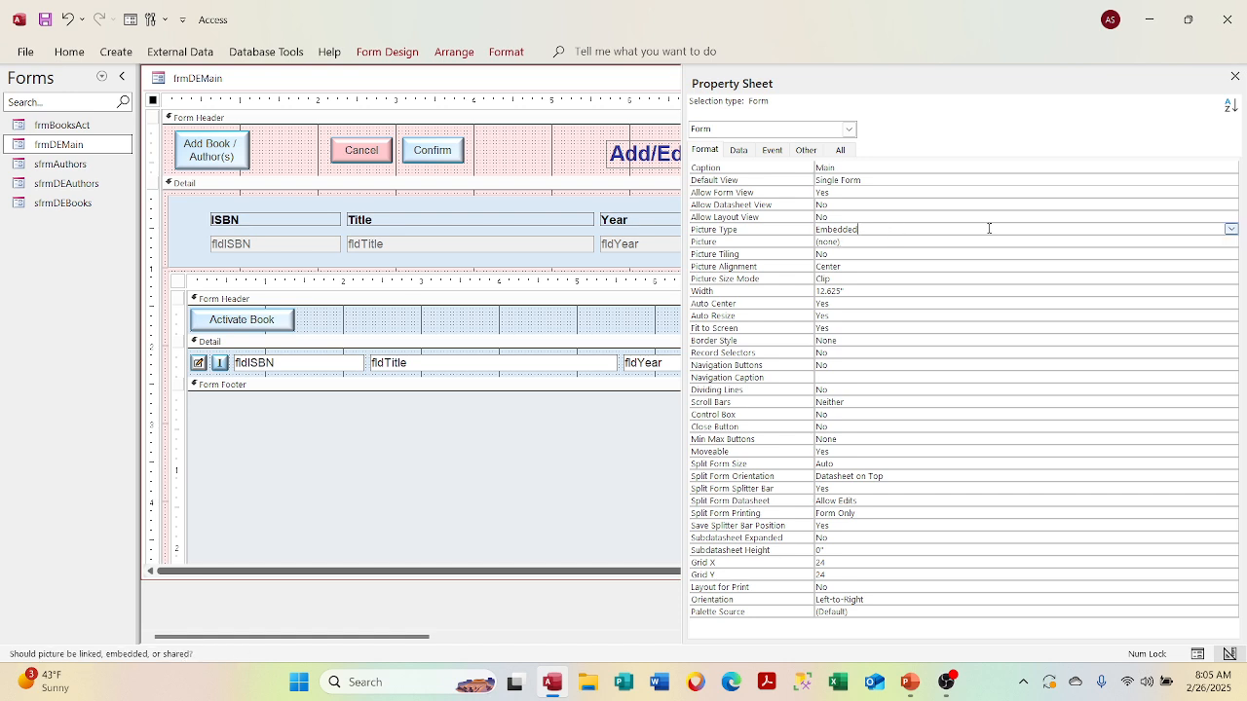
{"action": "left_click", "coordinate": [1230, 229]}
{"action": "left_click", "coordinate": [1228, 231]}
Review the main form's Picture Tiling and Picture Size Mode choices, and its Width and Auto Center properties.
{"action": "left_click", "coordinate": [922, 251]}
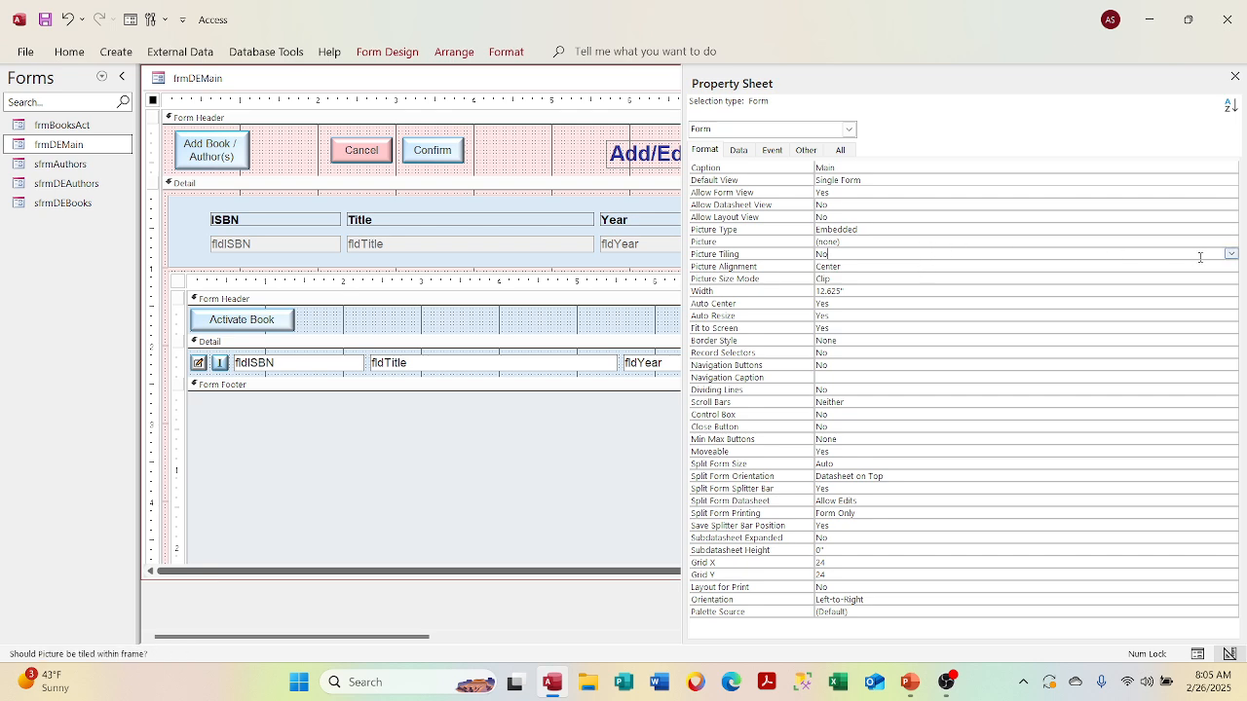
{"action": "left_click", "coordinate": [1231, 254]}
{"action": "left_click", "coordinate": [1231, 255]}
{"action": "left_click", "coordinate": [923, 280]}
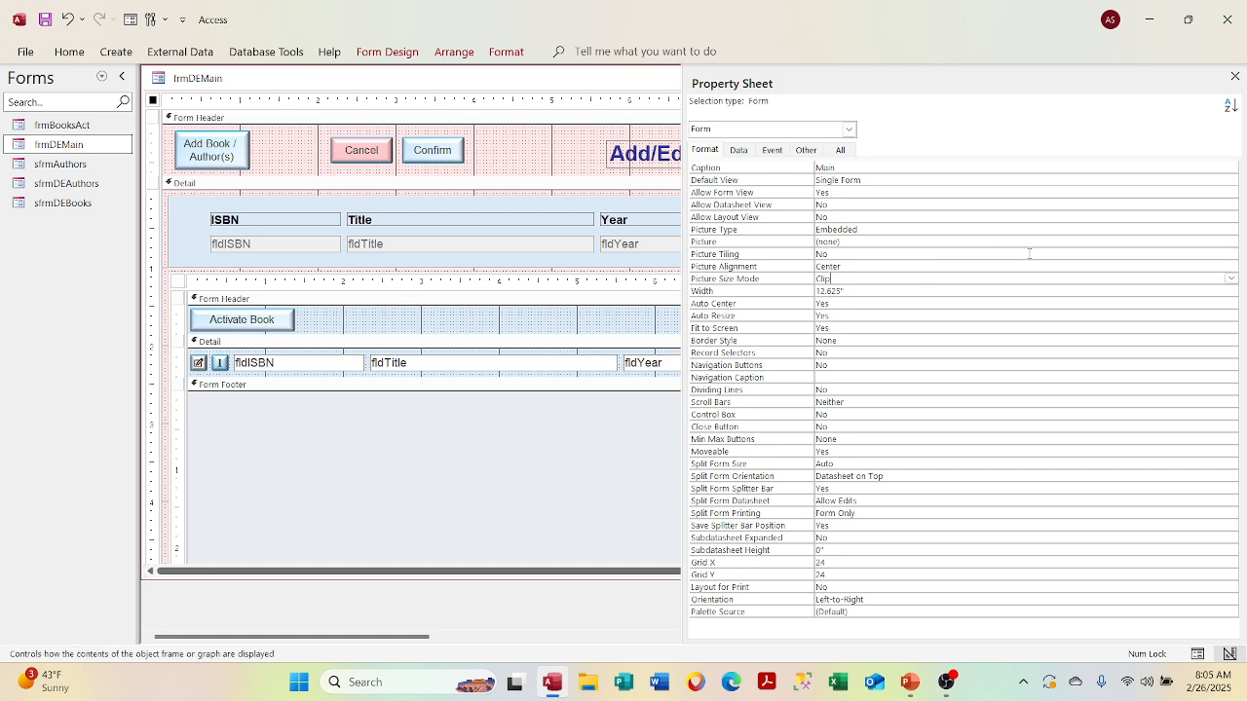
{"action": "left_click", "coordinate": [1231, 278]}
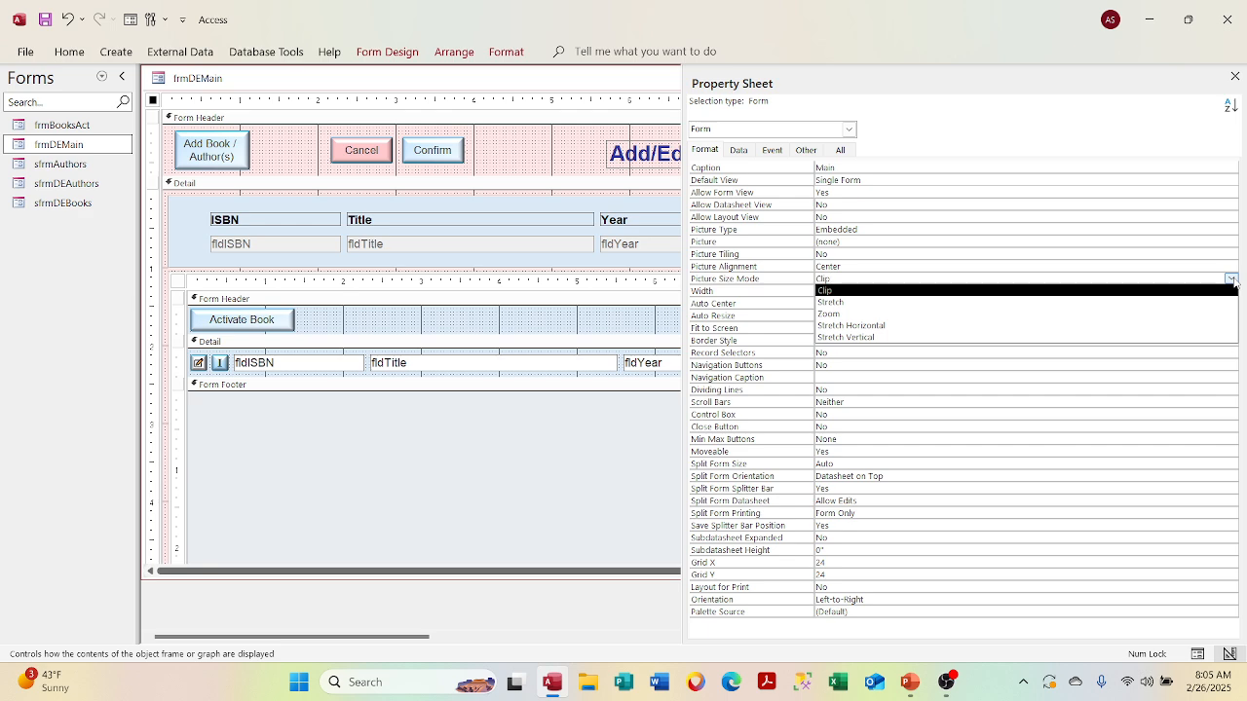
{"action": "left_click", "coordinate": [1231, 279]}
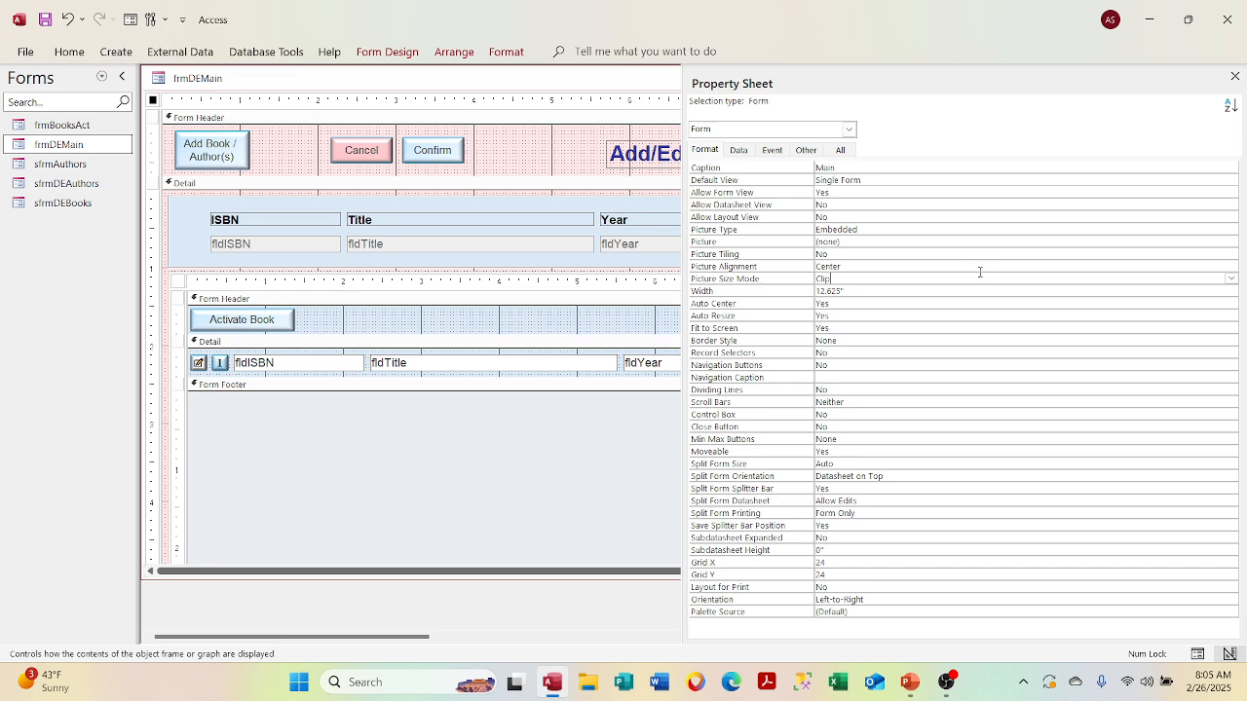
{"action": "left_click", "coordinate": [916, 289]}
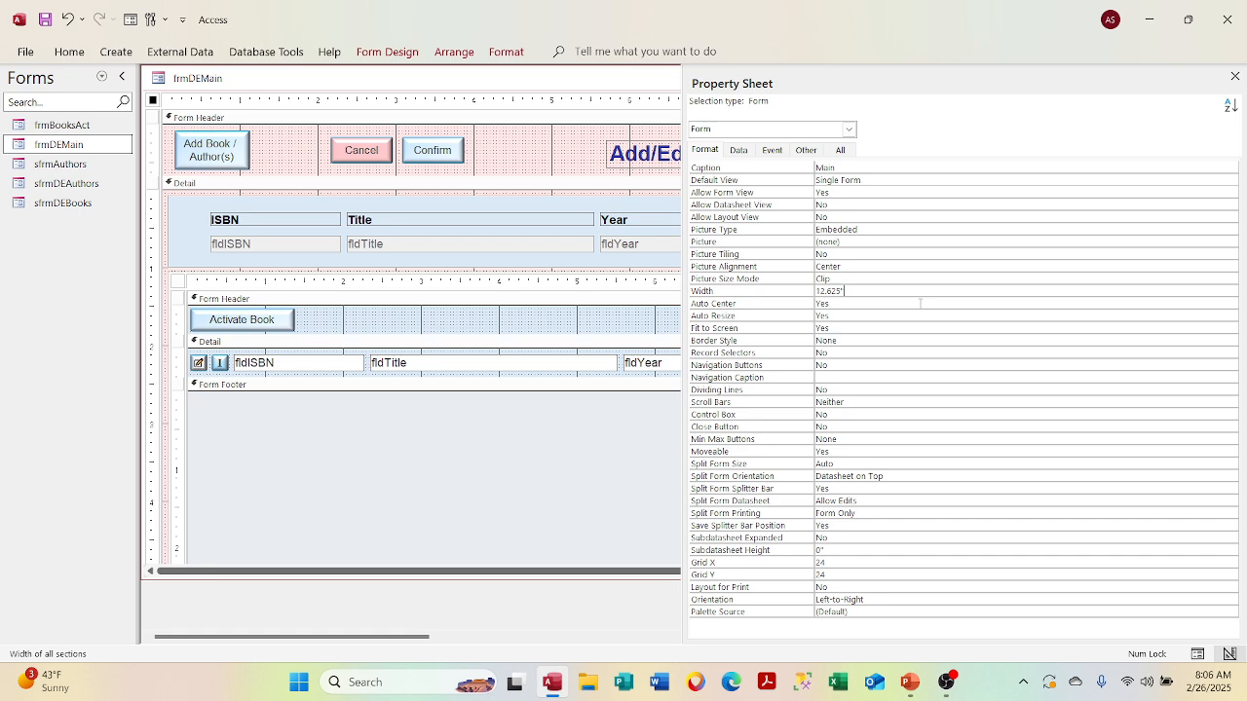
{"action": "left_click", "coordinate": [920, 304]}
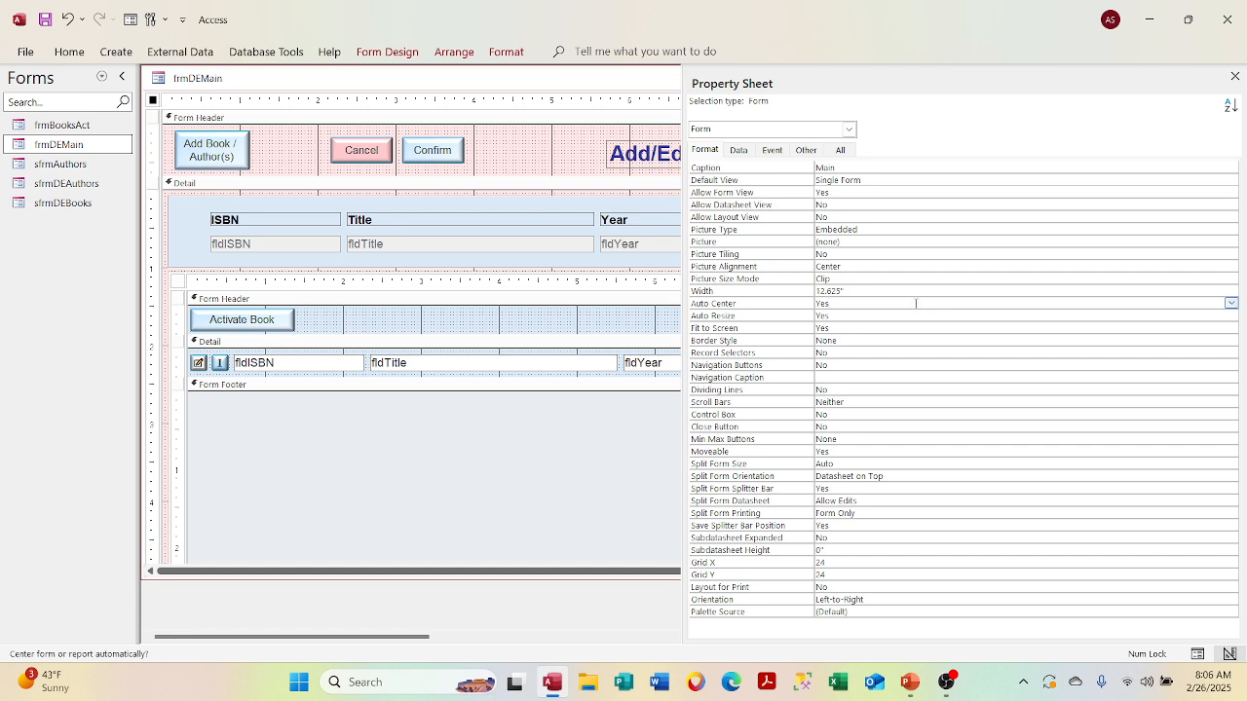
Review the Yes/No choices of the main form's Auto Resize and Fit to Screen properties.
{"action": "left_click", "coordinate": [1227, 315]}
{"action": "left_click", "coordinate": [1231, 316]}
{"action": "left_click", "coordinate": [1232, 319]}
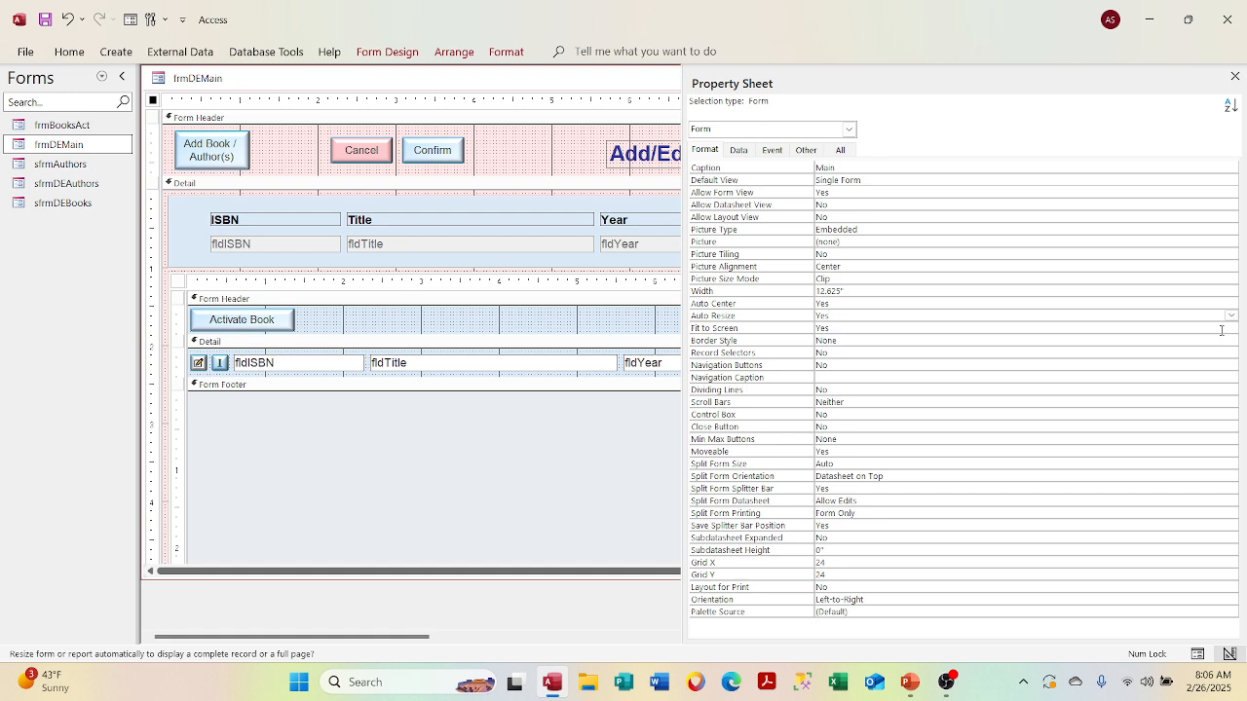
{"action": "left_click", "coordinate": [1182, 330]}
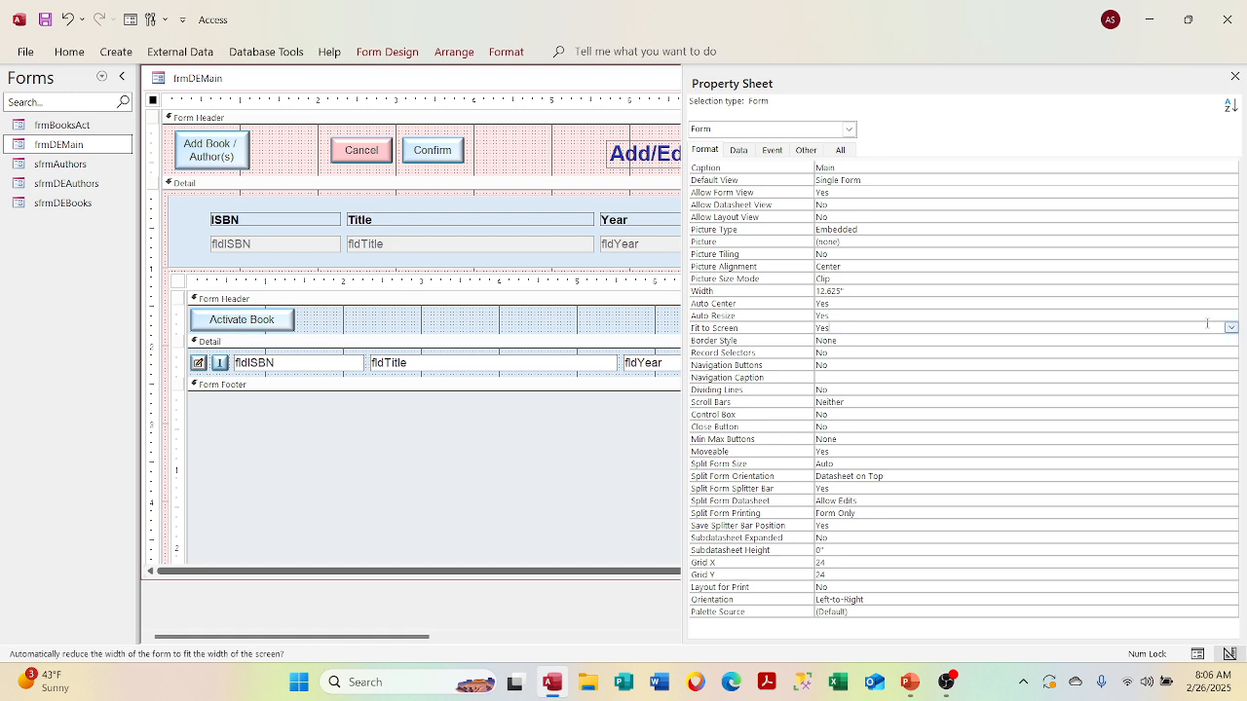
{"action": "left_click", "coordinate": [1231, 328]}
{"action": "left_click", "coordinate": [1233, 331]}
Set the main form's Record Selectors property to Yes, display the form in Form View and select the record with its selector bar.
{"action": "left_click", "coordinate": [974, 351]}
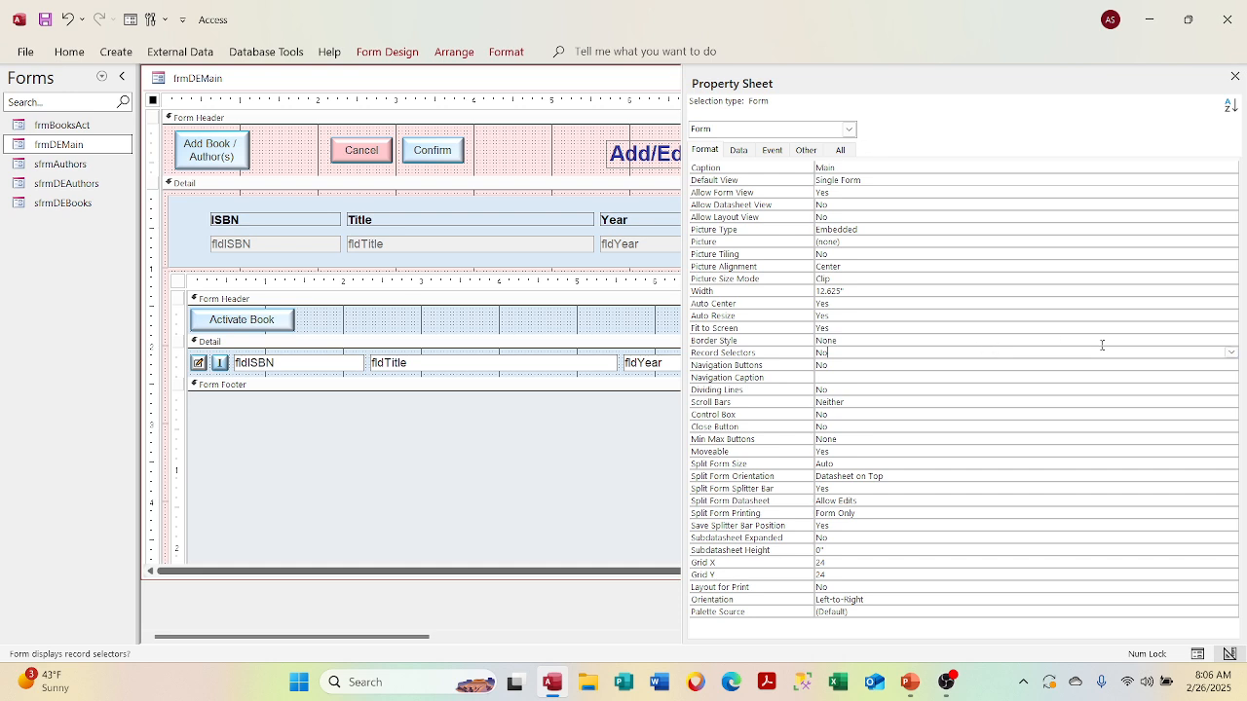
{"action": "left_click", "coordinate": [1231, 351]}
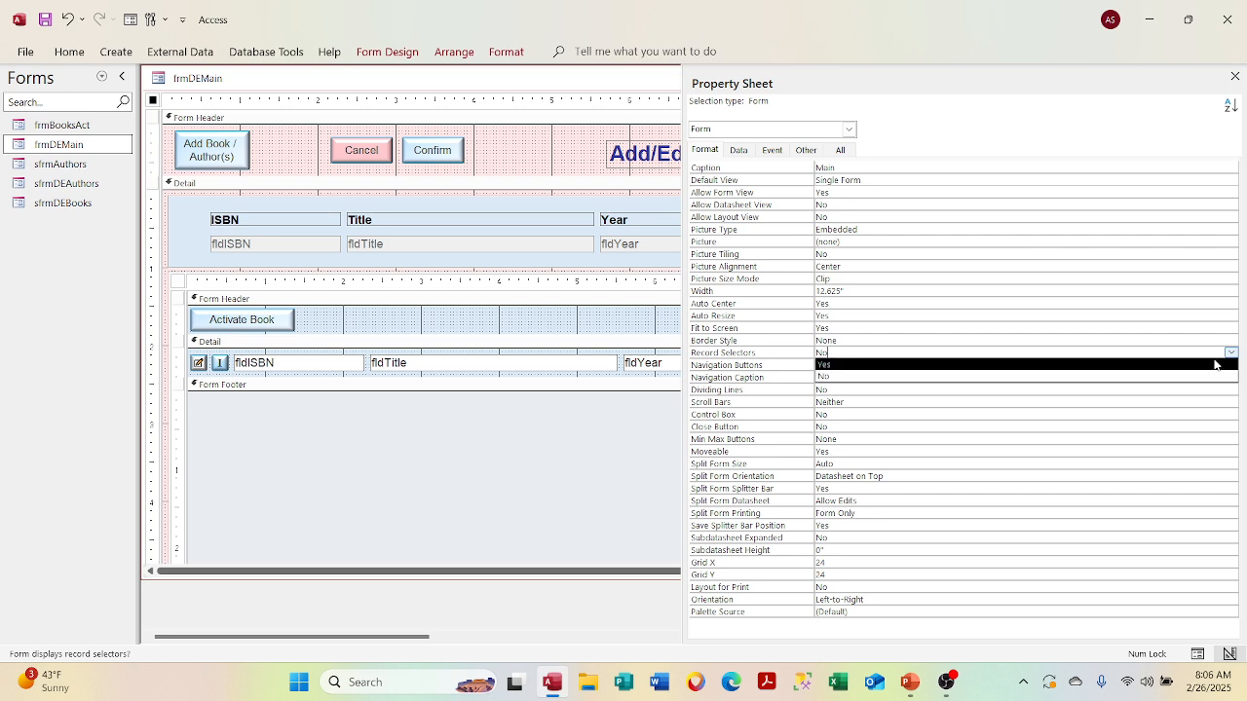
{"action": "left_click", "coordinate": [1213, 364]}
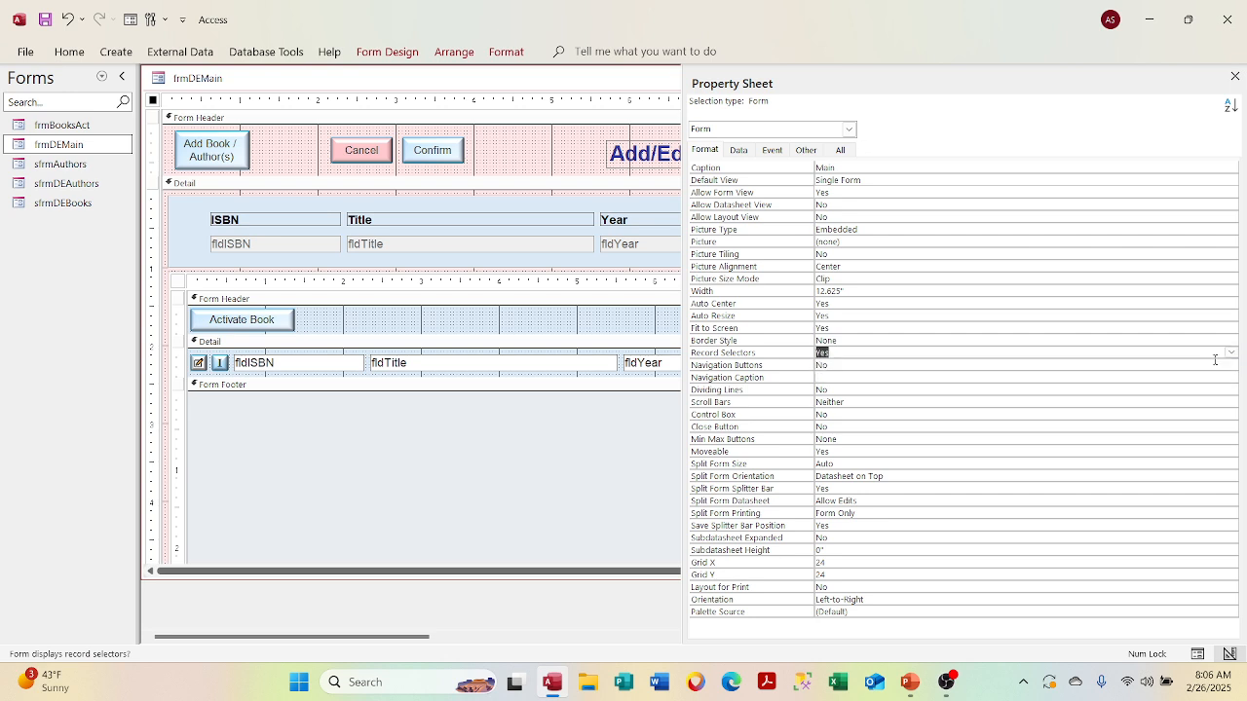
{"action": "right_click", "coordinate": [406, 82]}
{"action": "left_click", "coordinate": [442, 175]}
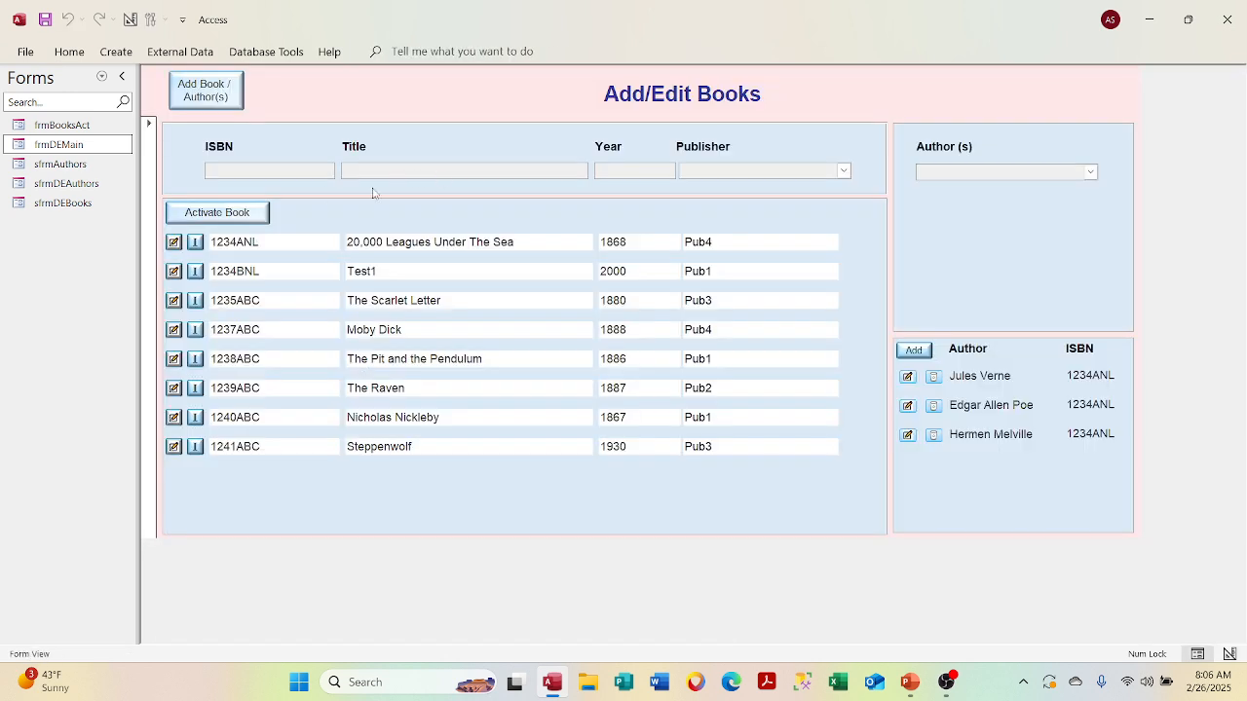
{"action": "left_click", "coordinate": [147, 139]}
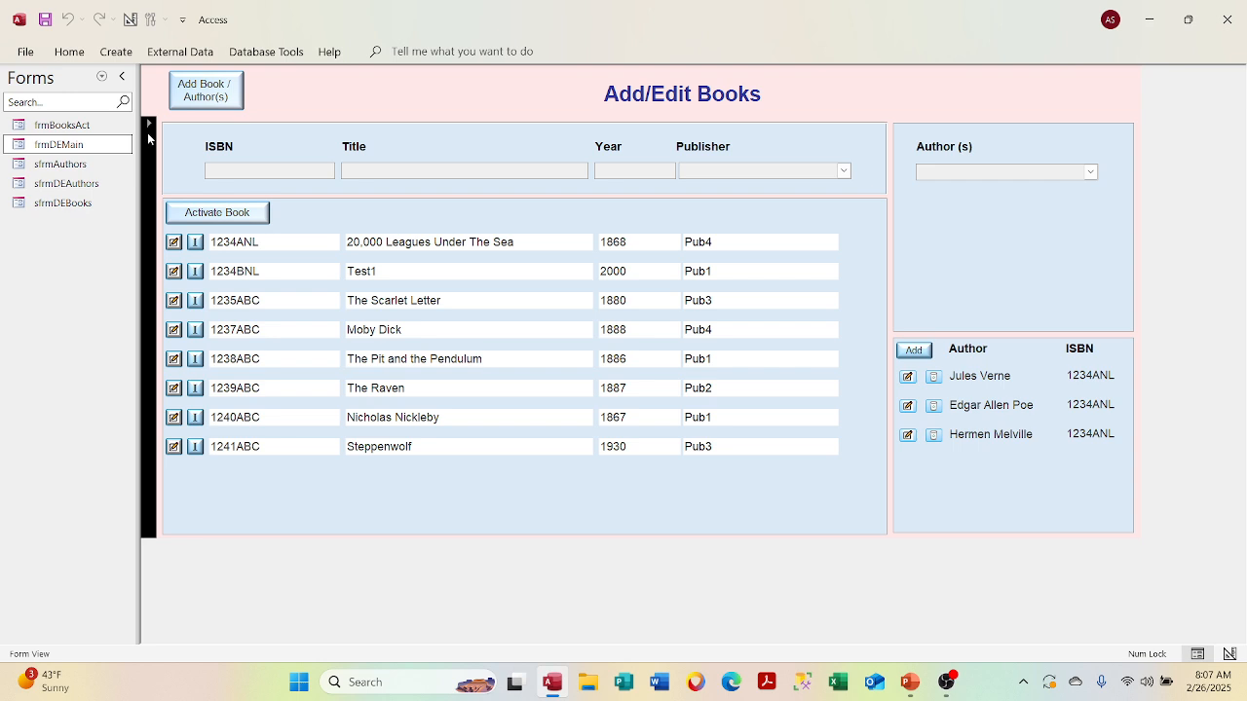
Return to Design View and set the main form's Record Selectors property back to No.
{"action": "right_click", "coordinate": [338, 87]}
{"action": "left_click", "coordinate": [370, 119]}
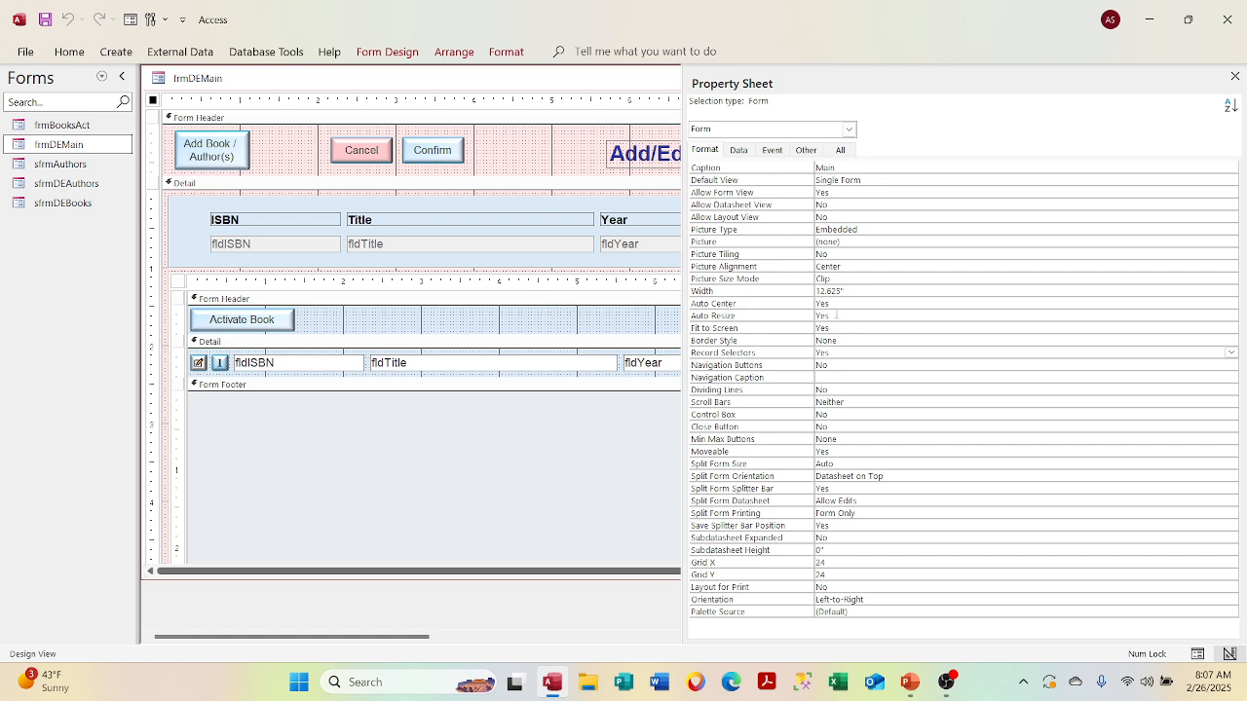
{"action": "left_click", "coordinate": [1231, 352]}
{"action": "left_click", "coordinate": [1225, 376]}
Set the main form's Navigation Buttons property to Yes and display the form in Form View.
{"action": "left_click", "coordinate": [1231, 364]}
{"action": "left_click", "coordinate": [1225, 377]}
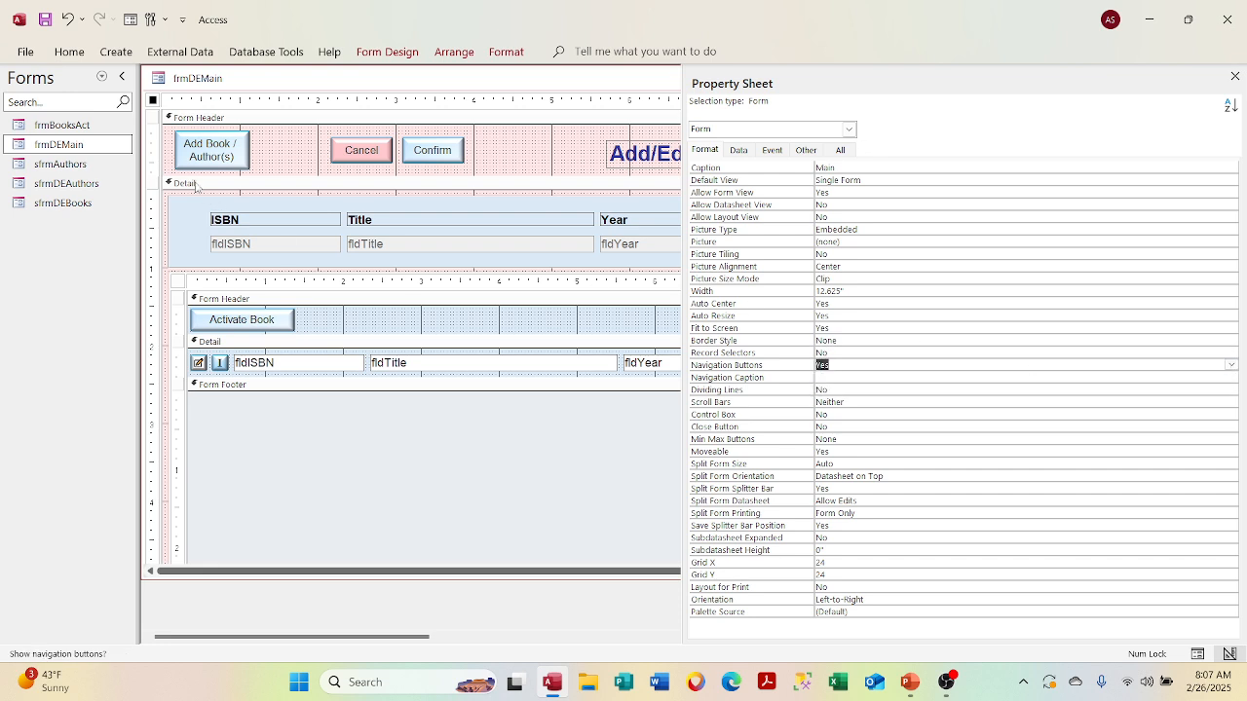
{"action": "right_click", "coordinate": [323, 86]}
{"action": "left_click", "coordinate": [362, 165]}
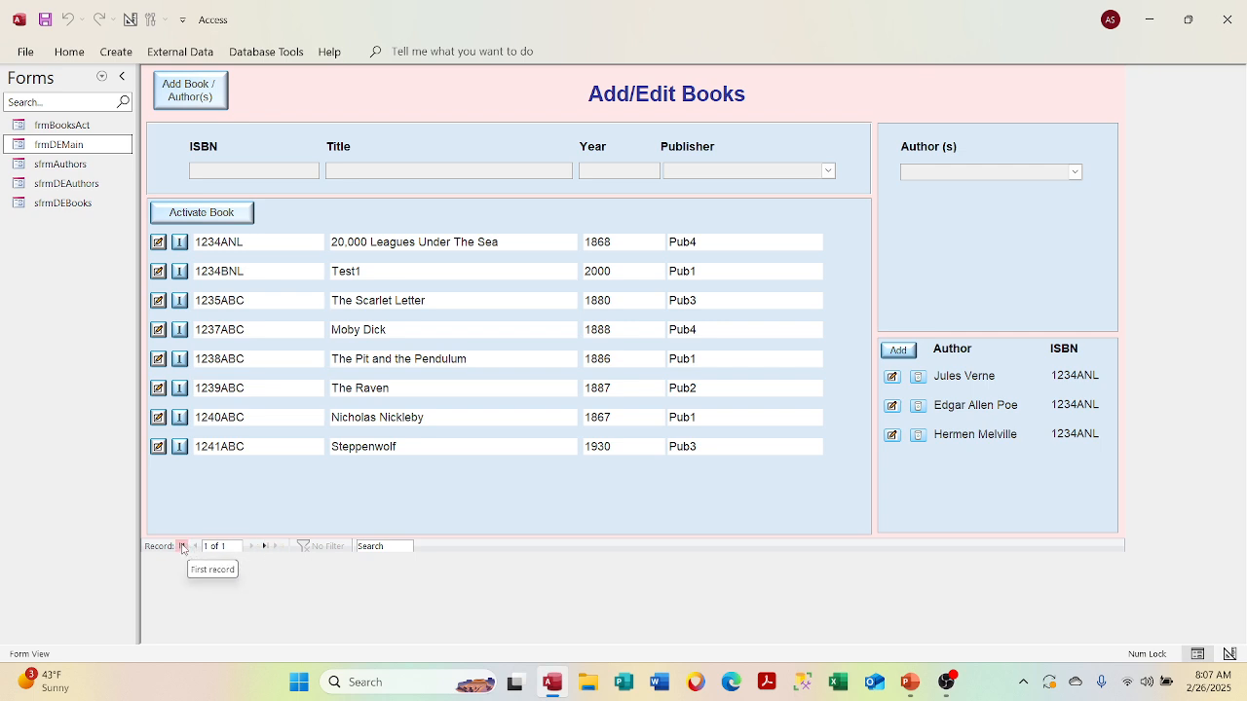
Return to Design View and review the main form's Default View choices, keeping Single Form.
{"action": "right_click", "coordinate": [251, 78]}
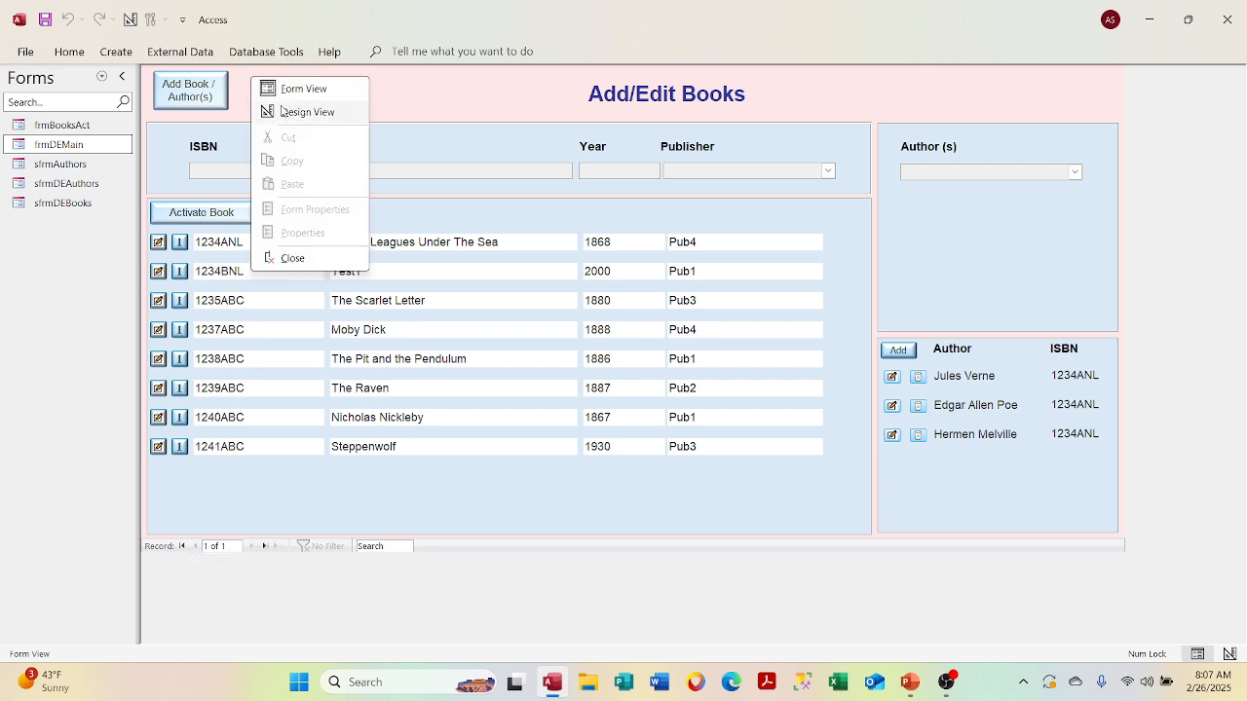
{"action": "left_click", "coordinate": [307, 112]}
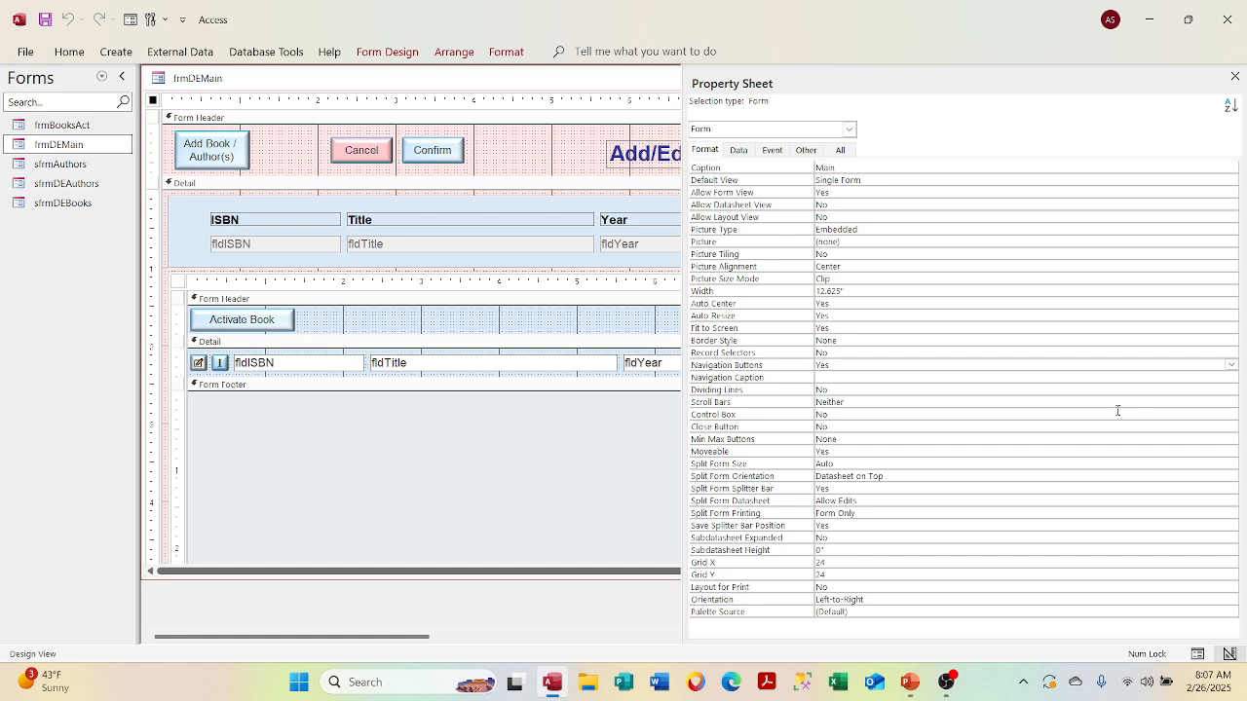
{"action": "left_click", "coordinate": [1232, 180]}
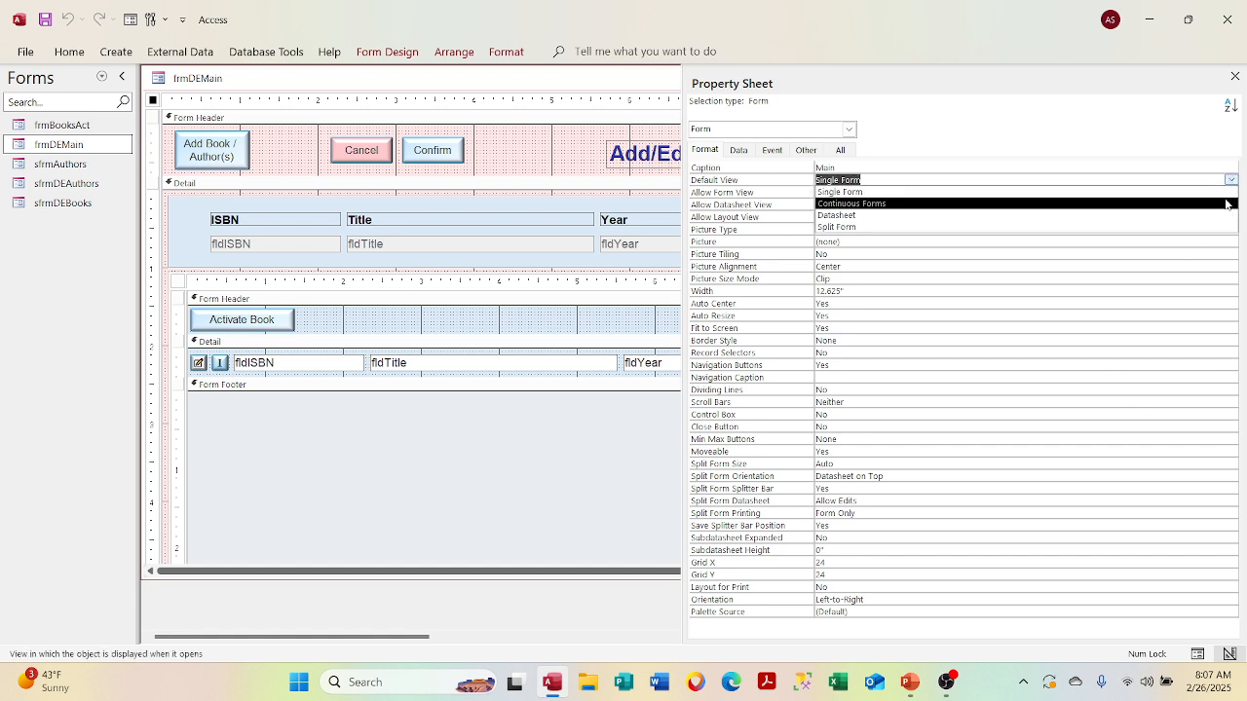
{"action": "left_click", "coordinate": [1226, 187]}
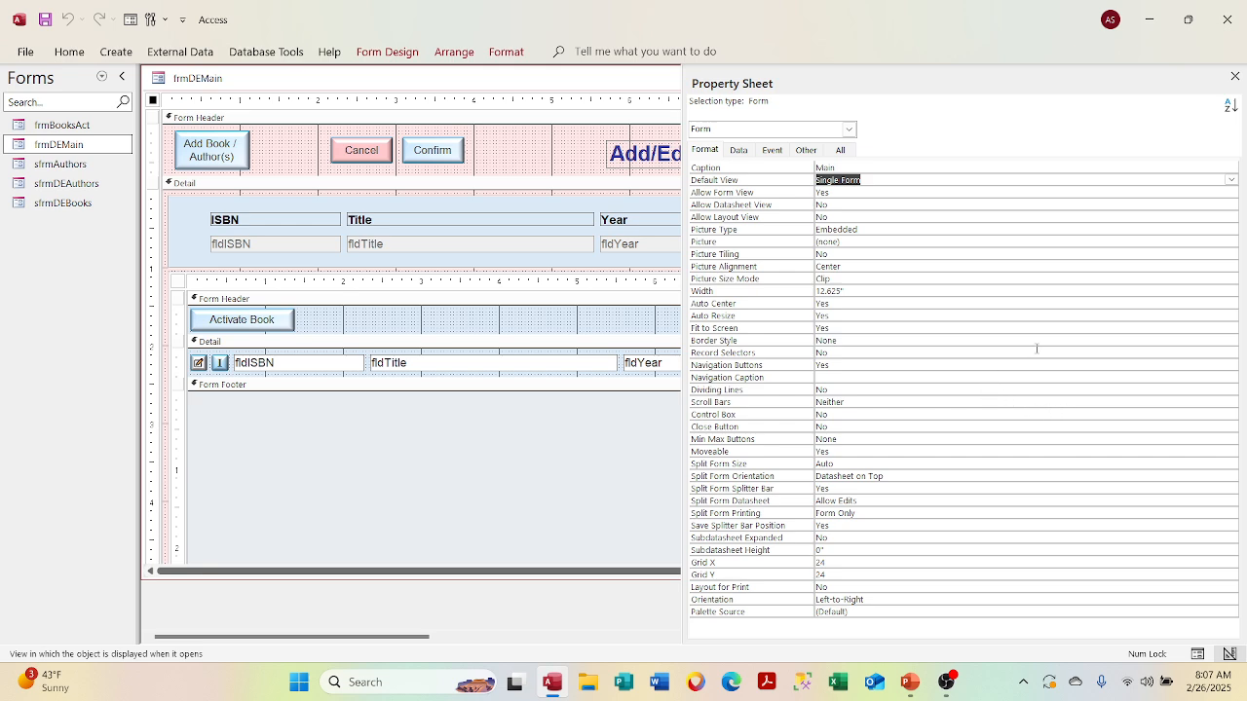
Set the main form's Navigation Buttons property back to No.
{"action": "left_click", "coordinate": [1137, 364]}
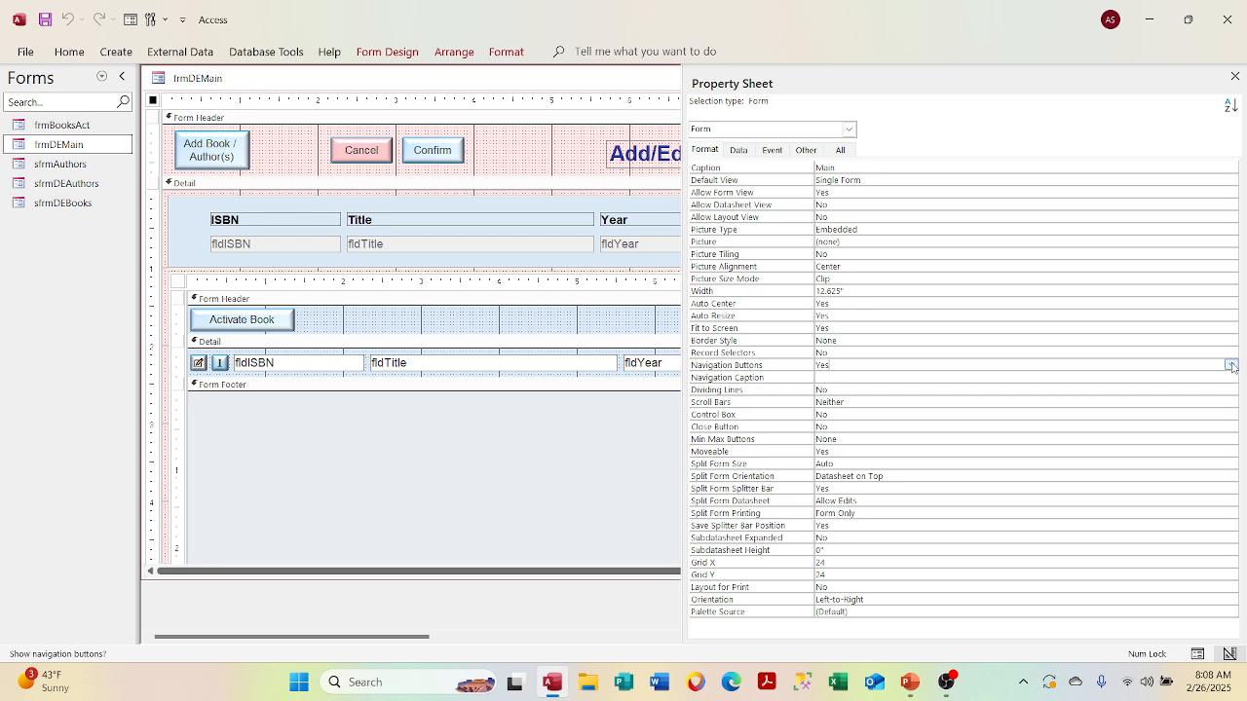
{"action": "left_click", "coordinate": [1231, 366]}
{"action": "left_click", "coordinate": [1233, 388]}
Set the main form's Scroll Bars property to Both and display the form in Form View.
{"action": "left_click", "coordinate": [1231, 390]}
{"action": "left_click", "coordinate": [1231, 389]}
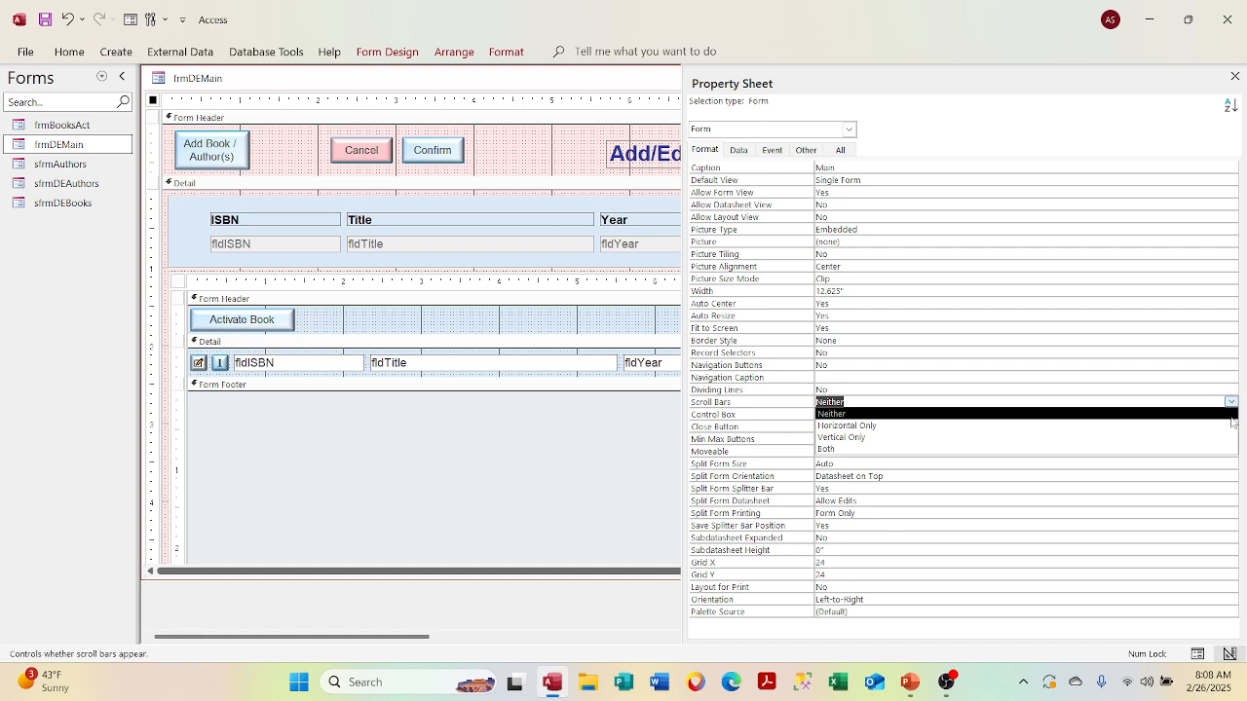
{"action": "left_click", "coordinate": [1223, 448]}
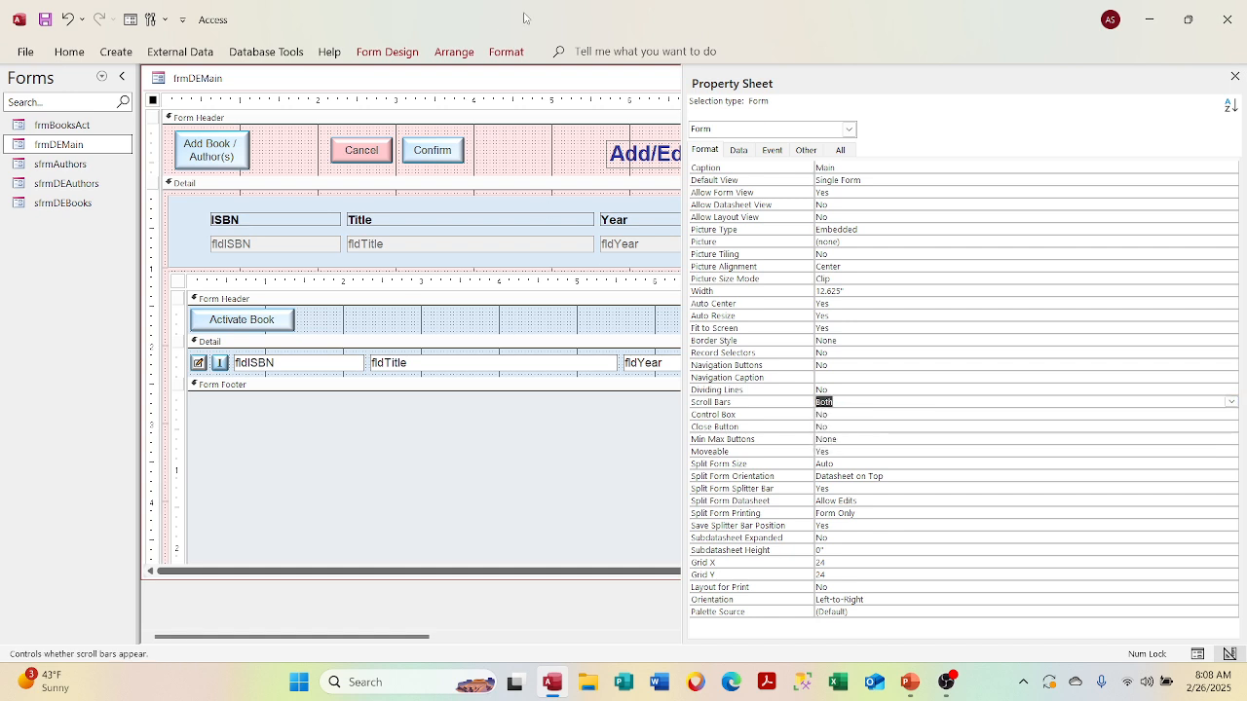
{"action": "right_click", "coordinate": [503, 75]}
{"action": "left_click", "coordinate": [537, 163]}
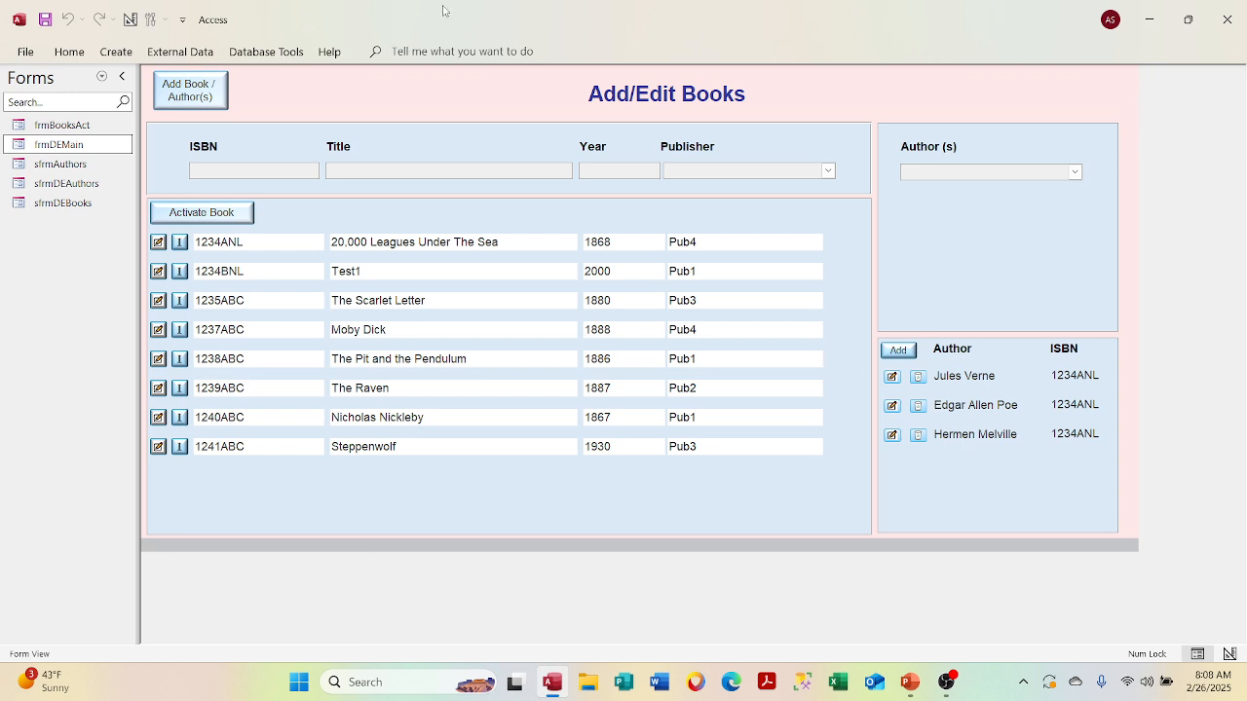
Return to Design View and set the main form's Control Box property to Yes and Scroll Bars to Neither.
{"action": "right_click", "coordinate": [398, 99]}
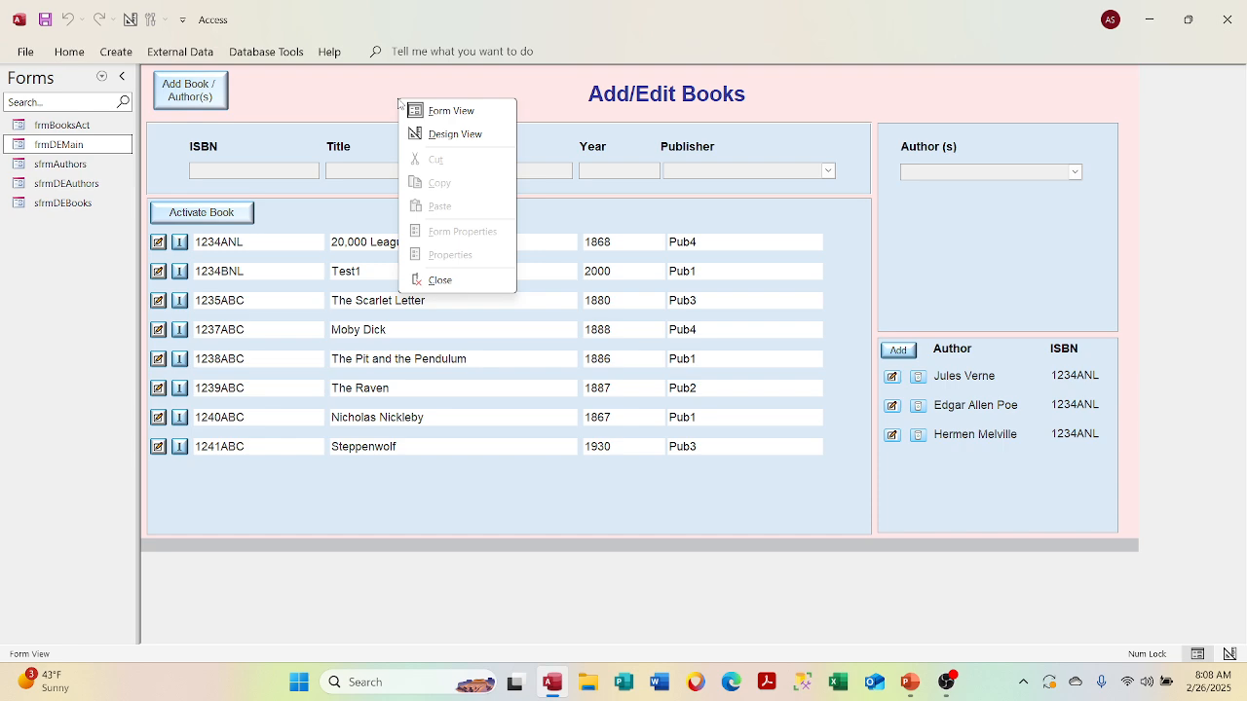
{"action": "left_click", "coordinate": [478, 139]}
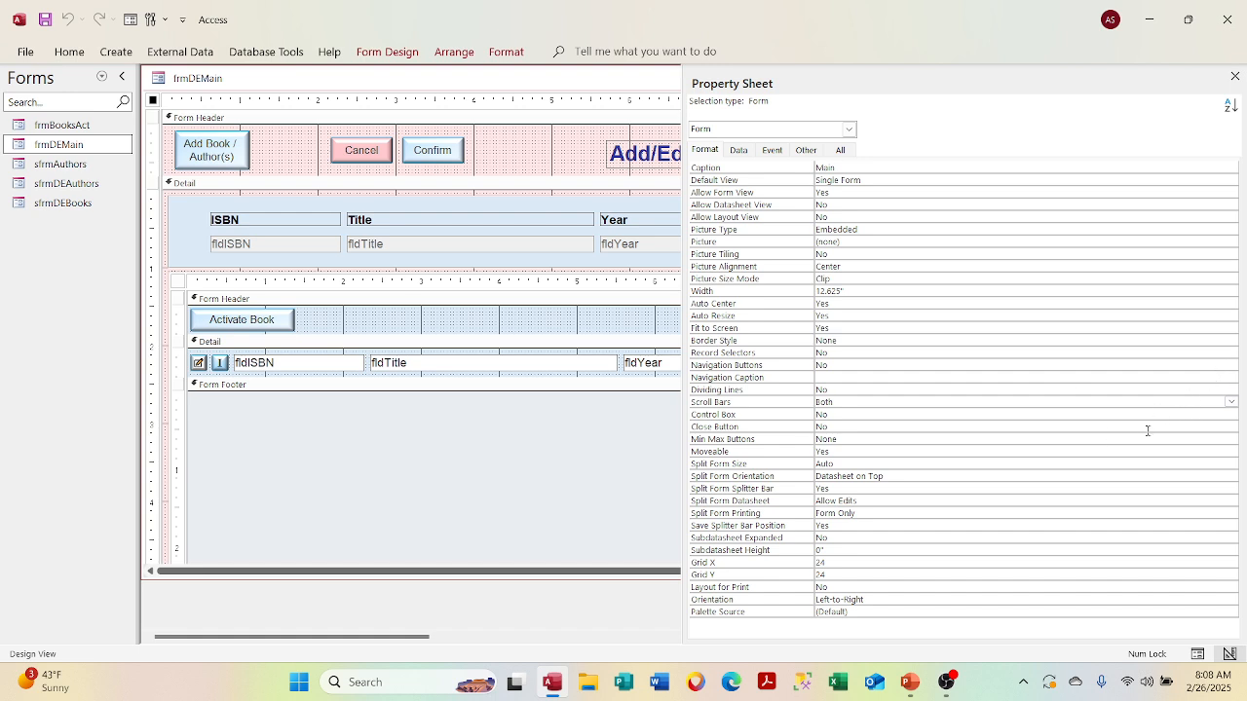
{"action": "left_click", "coordinate": [1230, 414]}
{"action": "left_click", "coordinate": [1223, 427]}
{"action": "left_click", "coordinate": [1230, 402]}
{"action": "left_click", "coordinate": [1228, 416]}
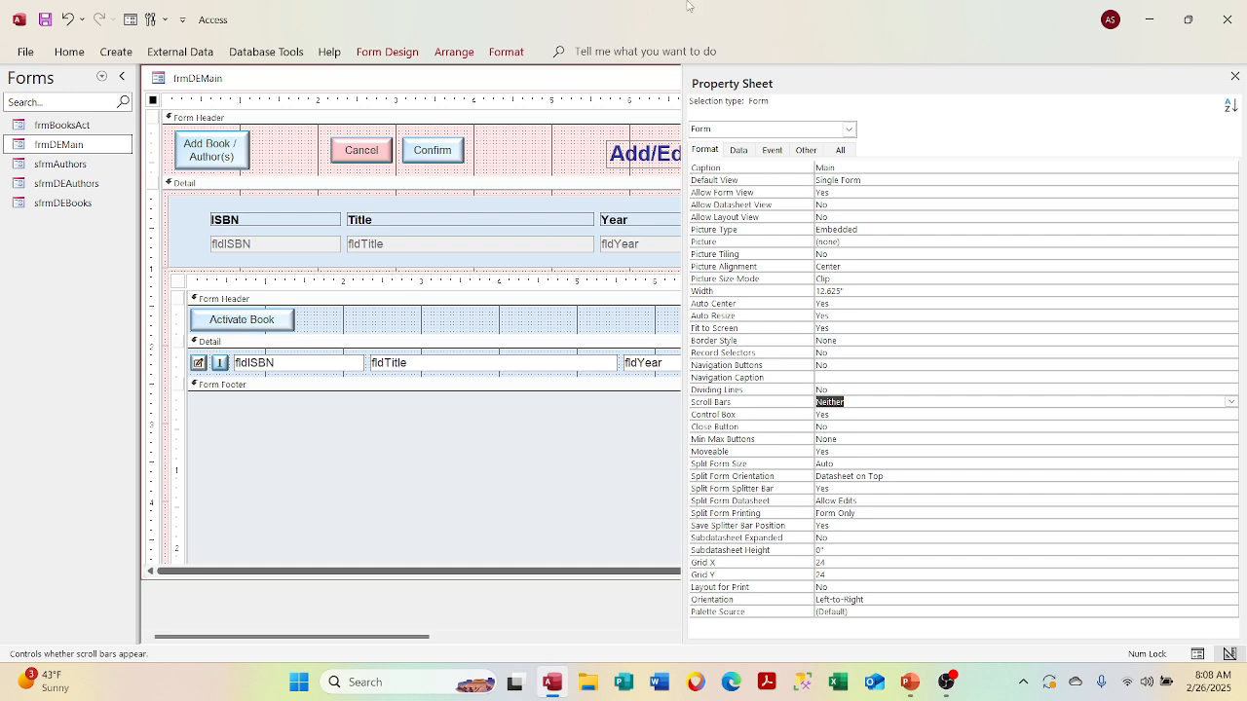
Check in Form View how the control box setting affects the form, and return to Design View.
{"action": "right_click", "coordinate": [568, 84]}
{"action": "left_click", "coordinate": [620, 170]}
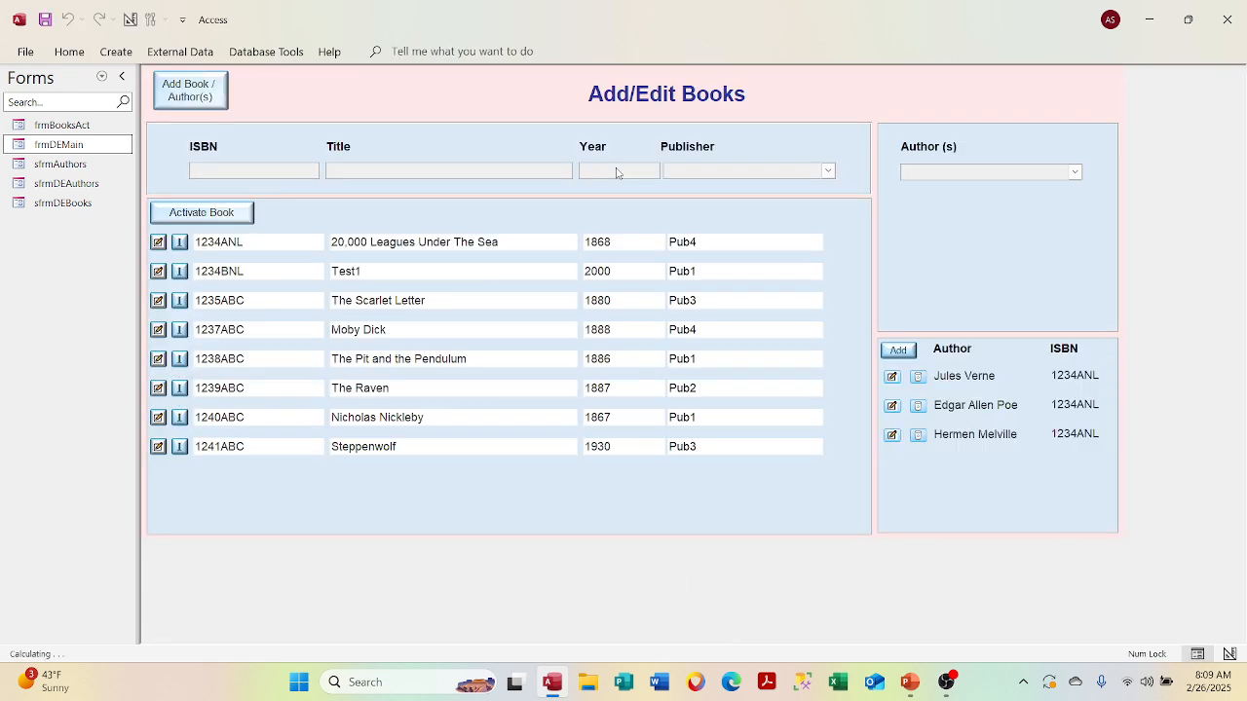
{"action": "right_click", "coordinate": [533, 75]}
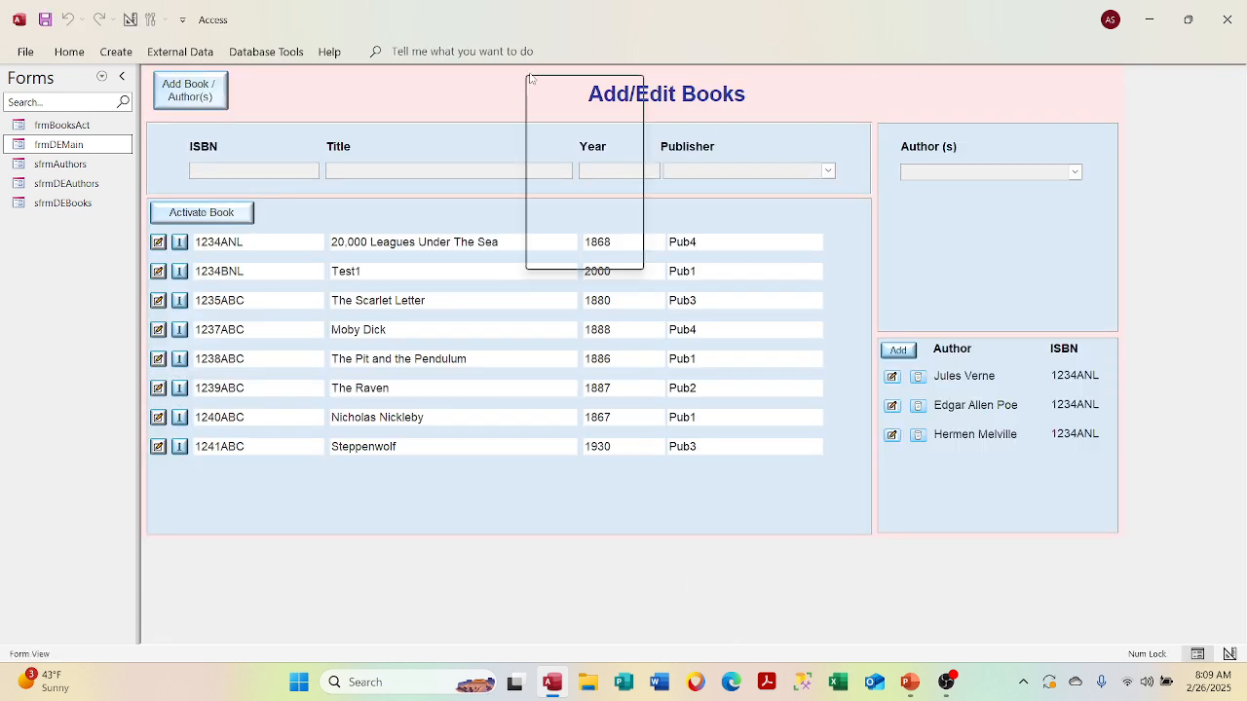
{"action": "left_click", "coordinate": [581, 111]}
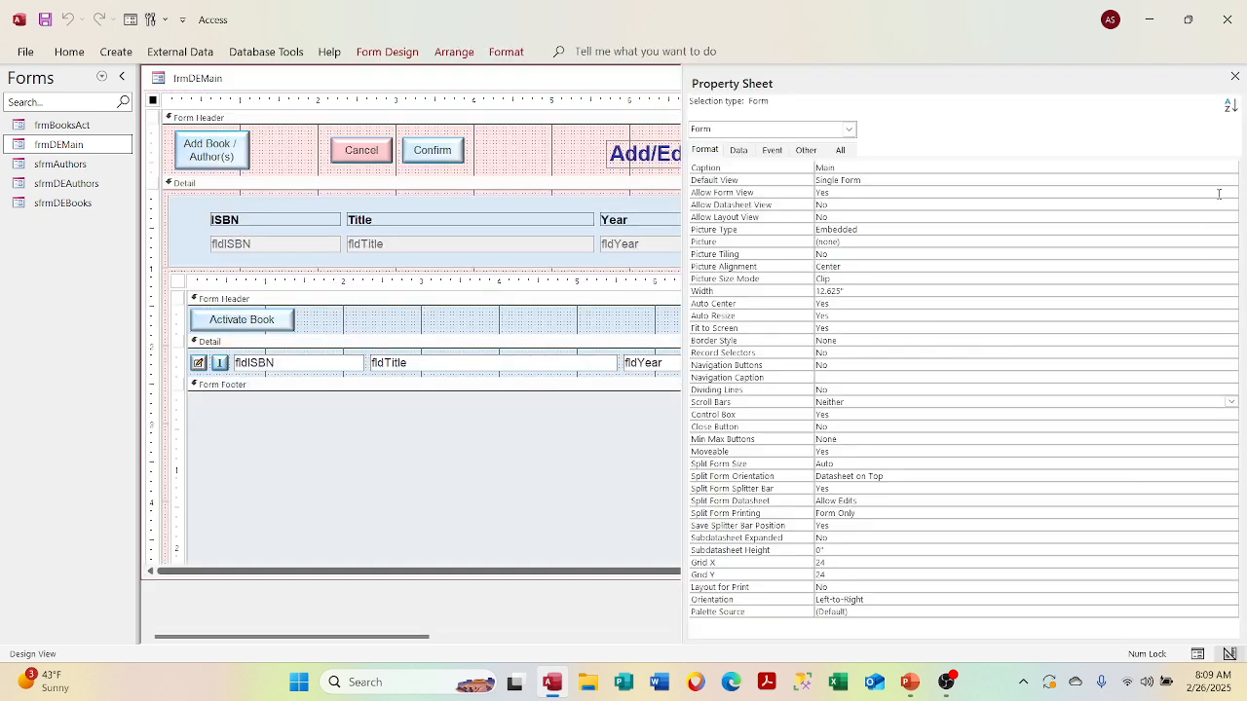
Set the main form's Border Style property to Sizable and display the form in Form View.
{"action": "left_click", "coordinate": [1048, 339]}
{"action": "left_click", "coordinate": [1232, 341]}
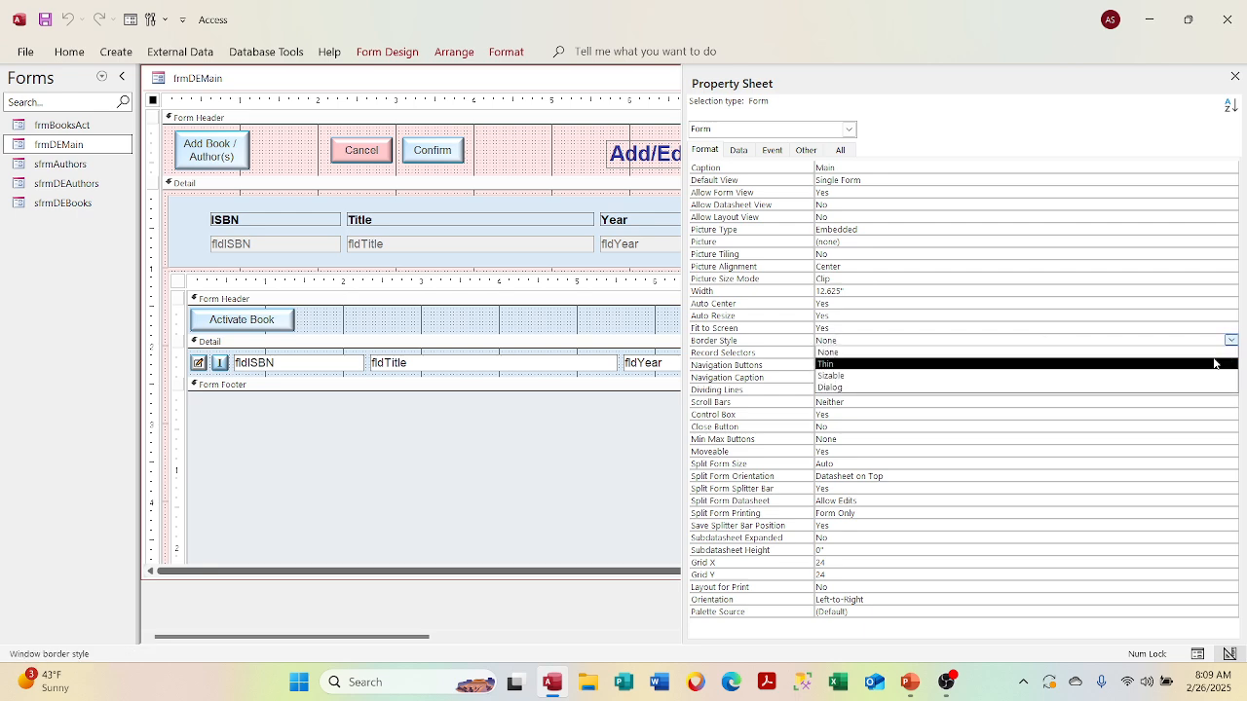
{"action": "left_click", "coordinate": [1213, 375]}
{"action": "right_click", "coordinate": [547, 82]}
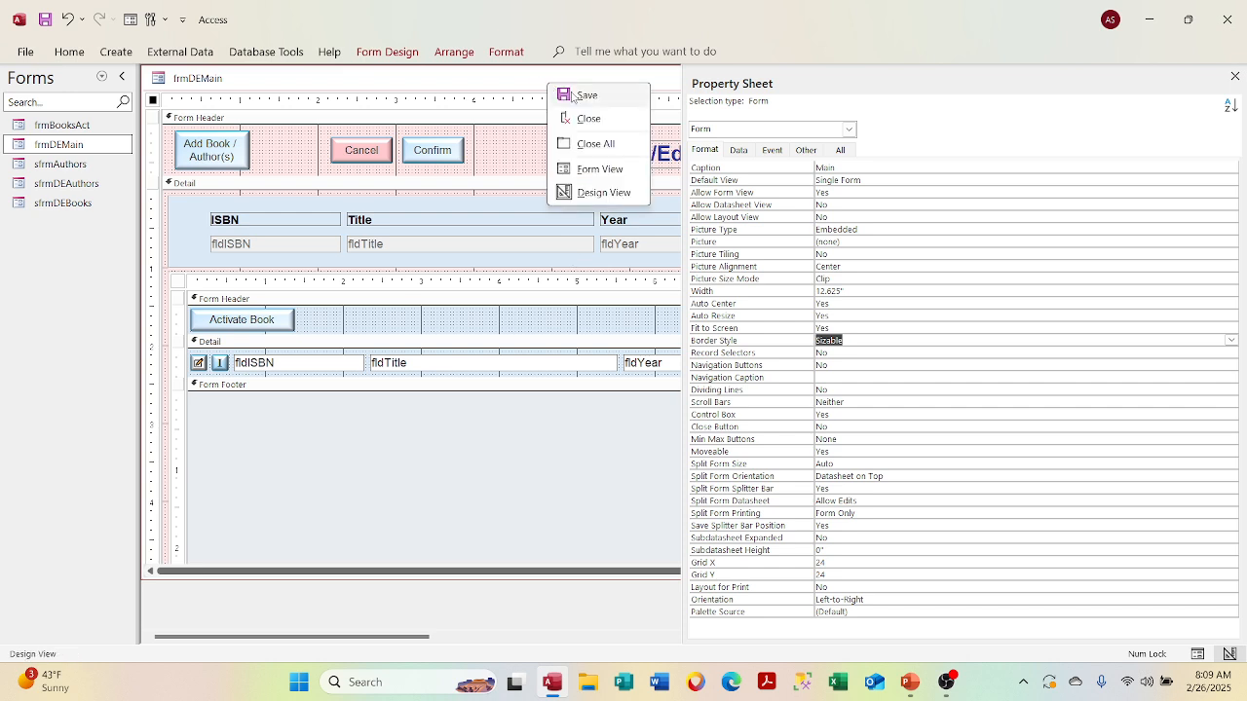
{"action": "left_click", "coordinate": [599, 168]}
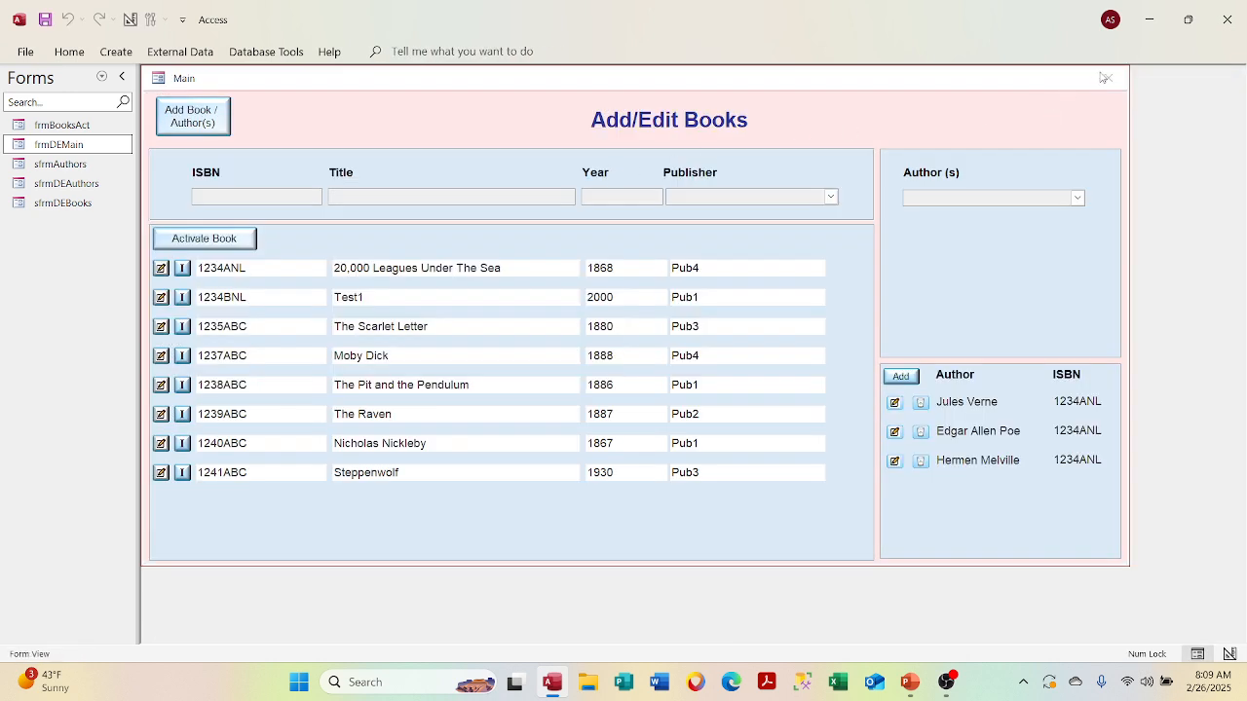
Return to Design View and set the main form's Close Button property to Yes and Min Max Buttons to Both Enabled.
{"action": "right_click", "coordinate": [394, 81]}
{"action": "left_click", "coordinate": [439, 187]}
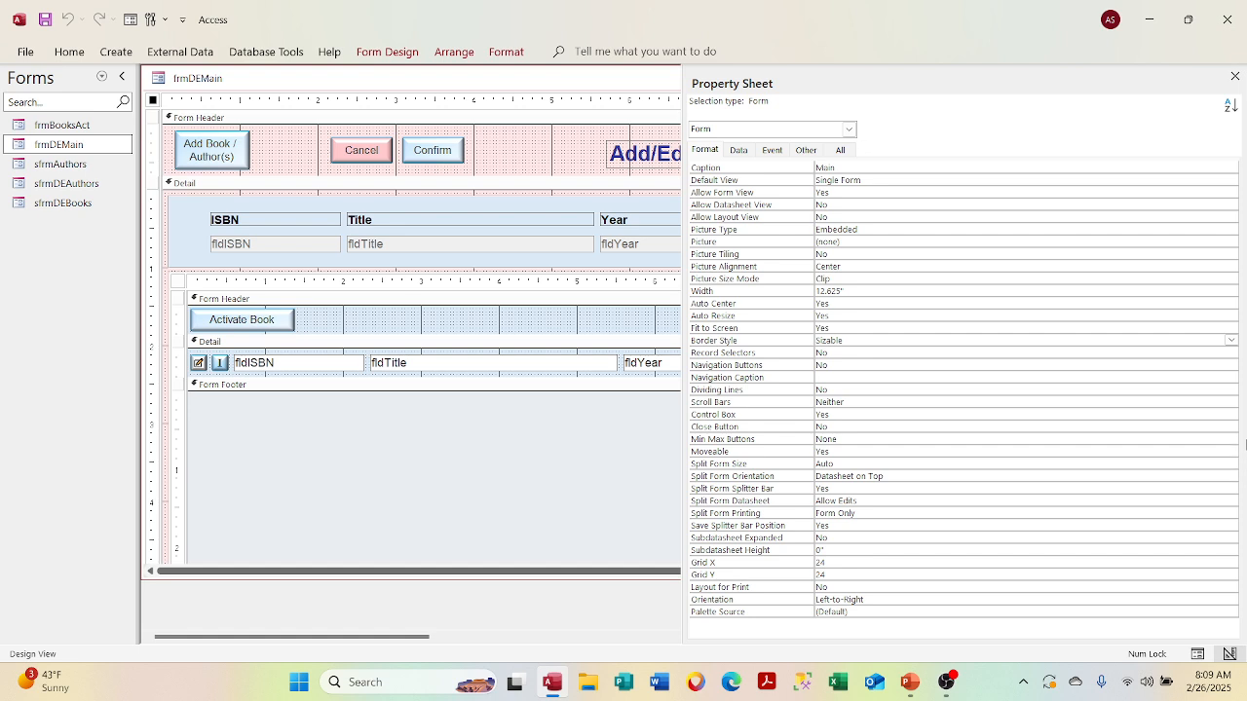
{"action": "left_click", "coordinate": [1231, 430]}
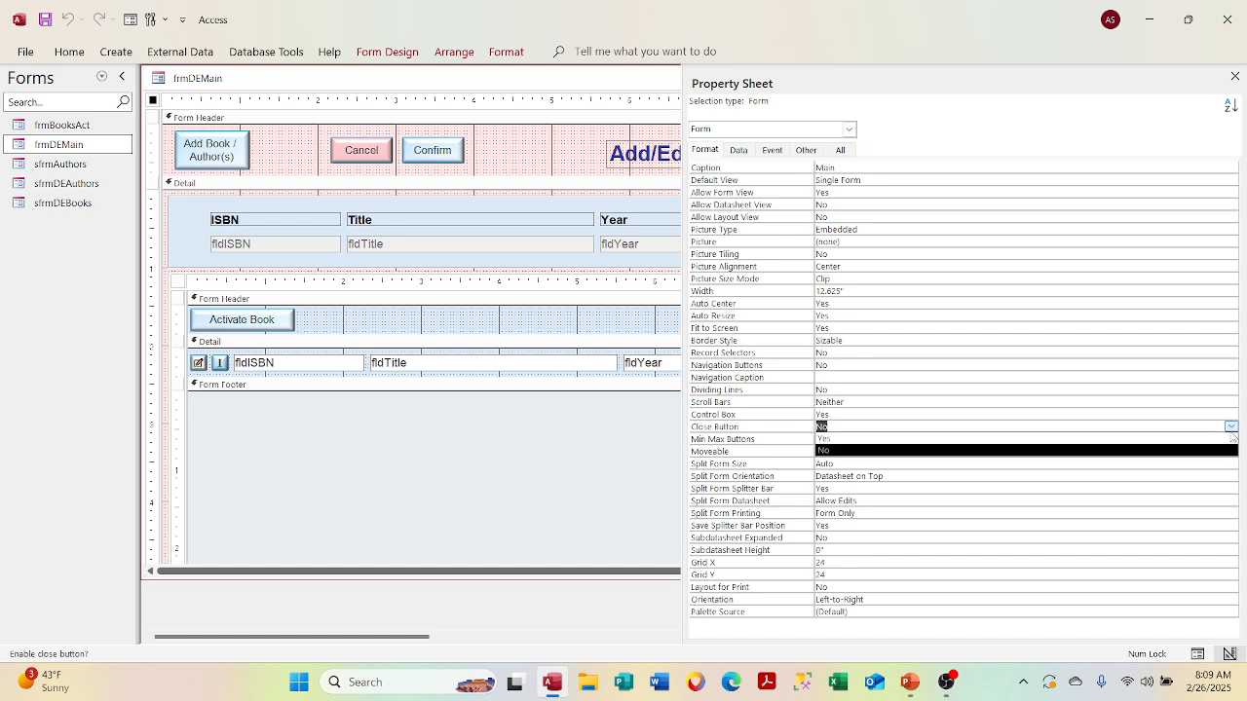
{"action": "left_click", "coordinate": [1231, 438]}
{"action": "left_click", "coordinate": [1231, 439]}
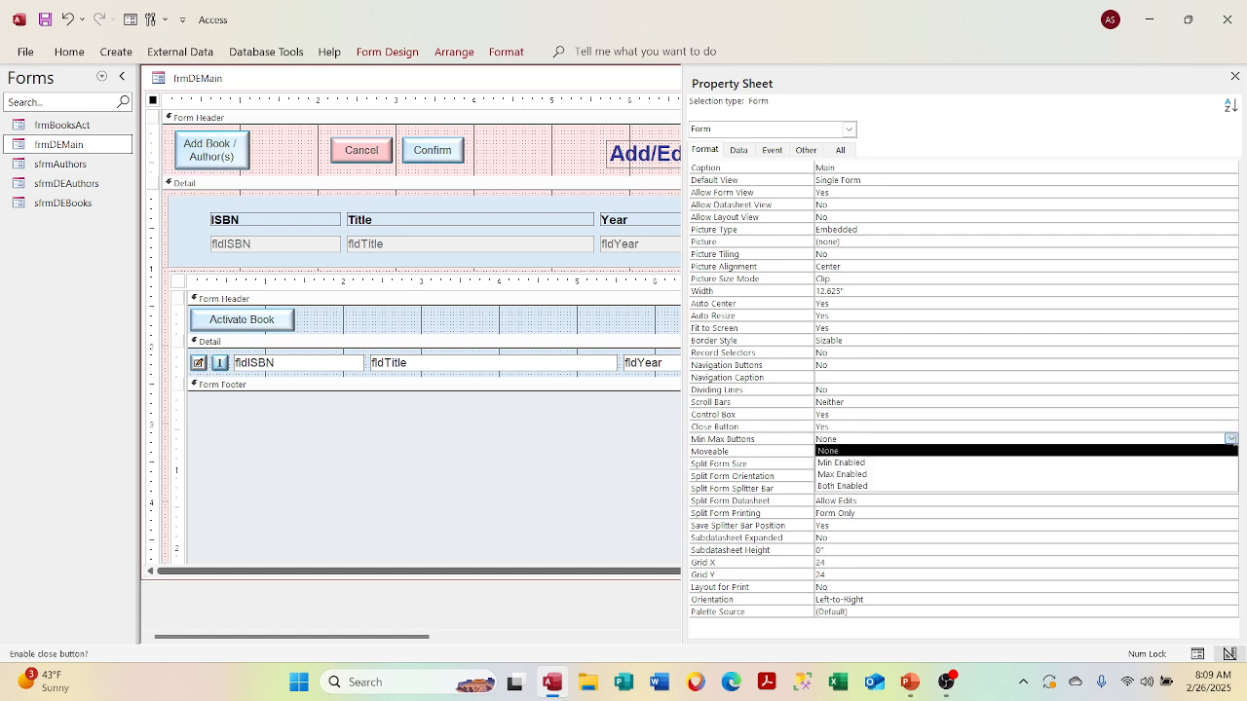
{"action": "left_click", "coordinate": [1222, 485]}
Display the main form in Form View and test its window controls by minimizing, restoring and maximizing it.
{"action": "right_click", "coordinate": [387, 82]}
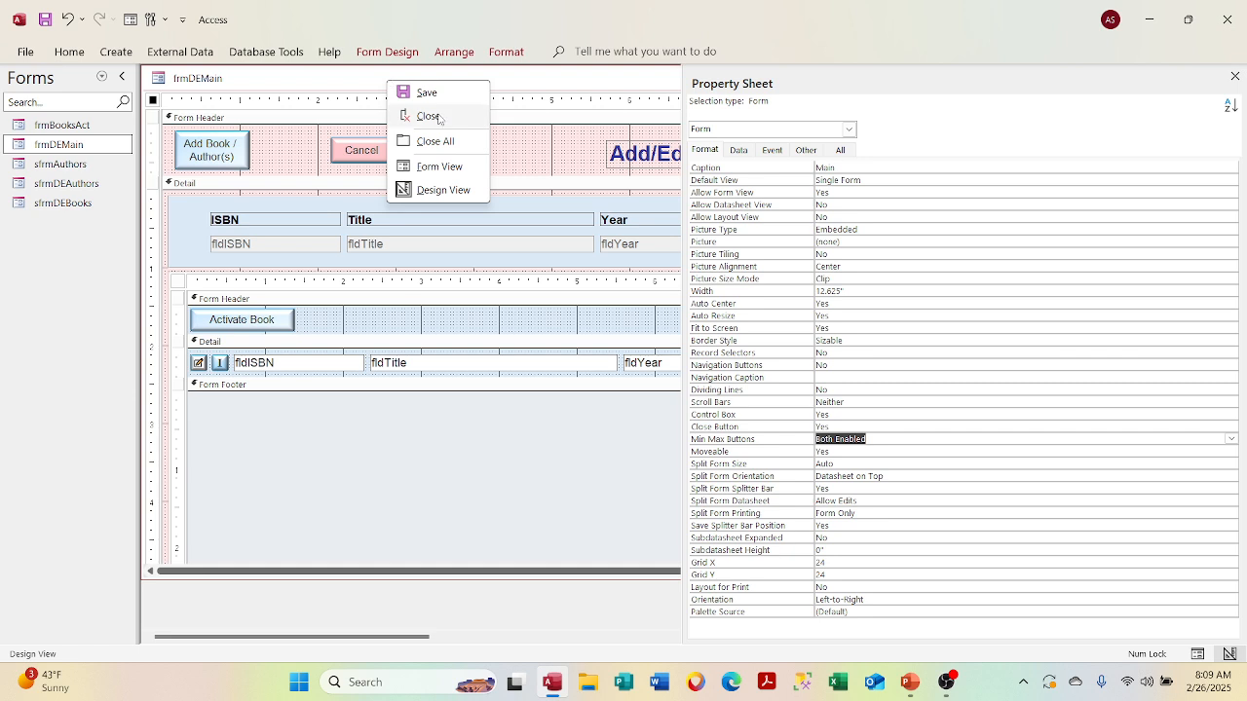
{"action": "left_click", "coordinate": [439, 168]}
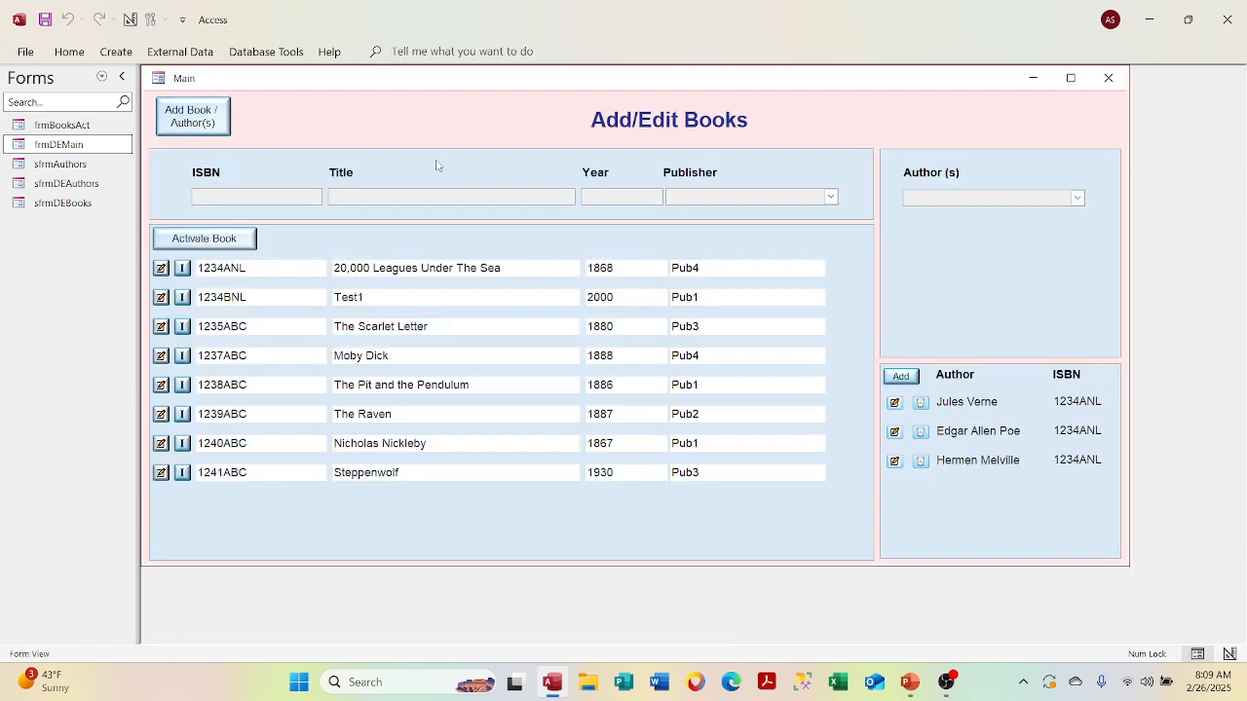
{"action": "left_click", "coordinate": [1032, 77]}
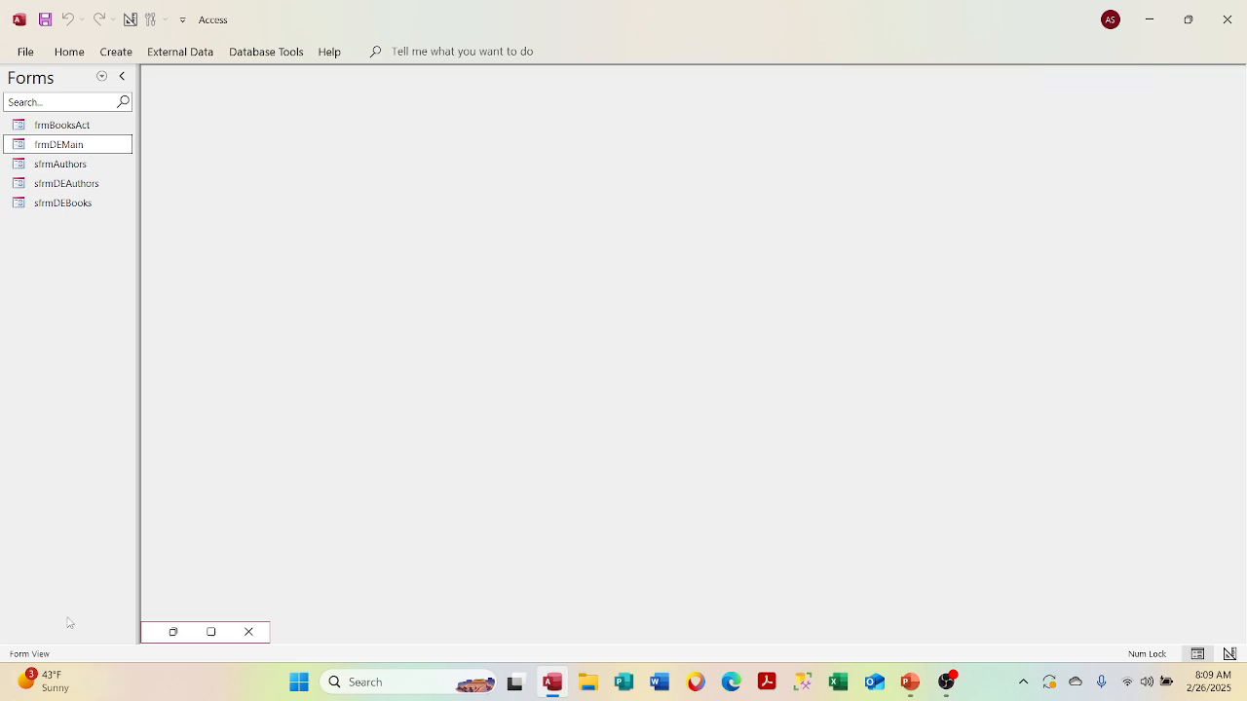
{"action": "left_click", "coordinate": [173, 633]}
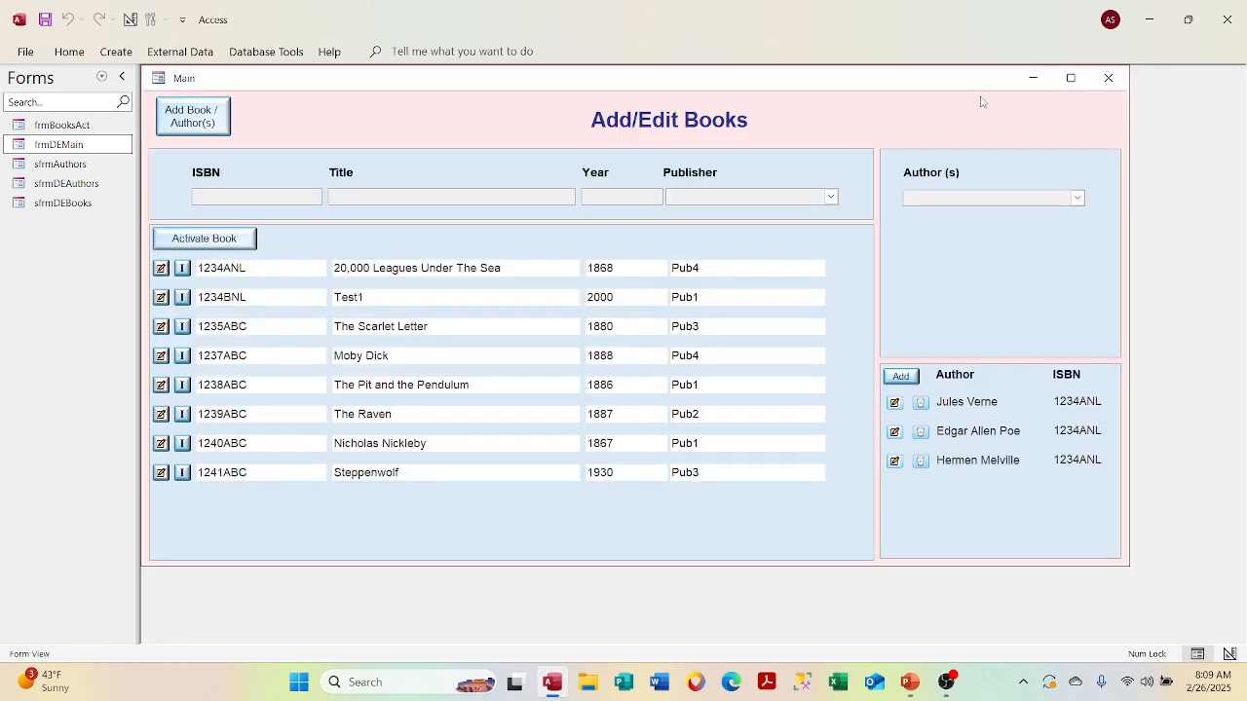
{"action": "left_click", "coordinate": [1070, 77]}
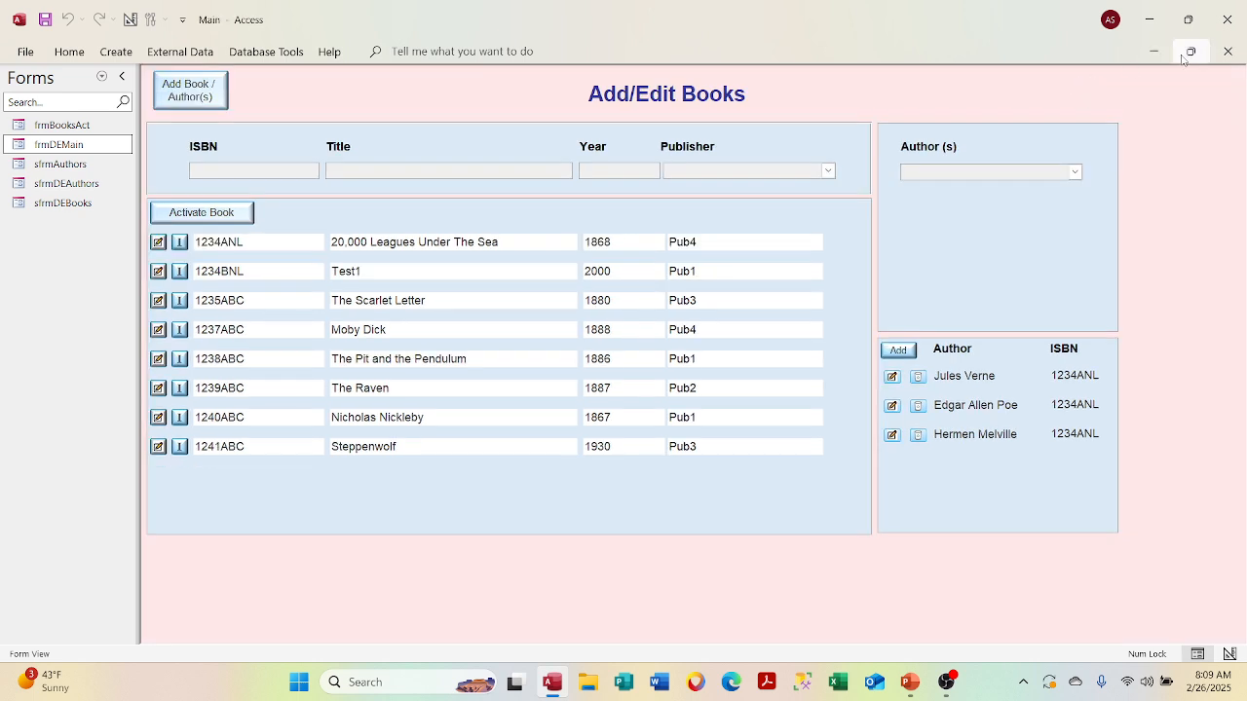
Restore the maximized main form window and return the form to Design View.
{"action": "left_click", "coordinate": [1190, 52]}
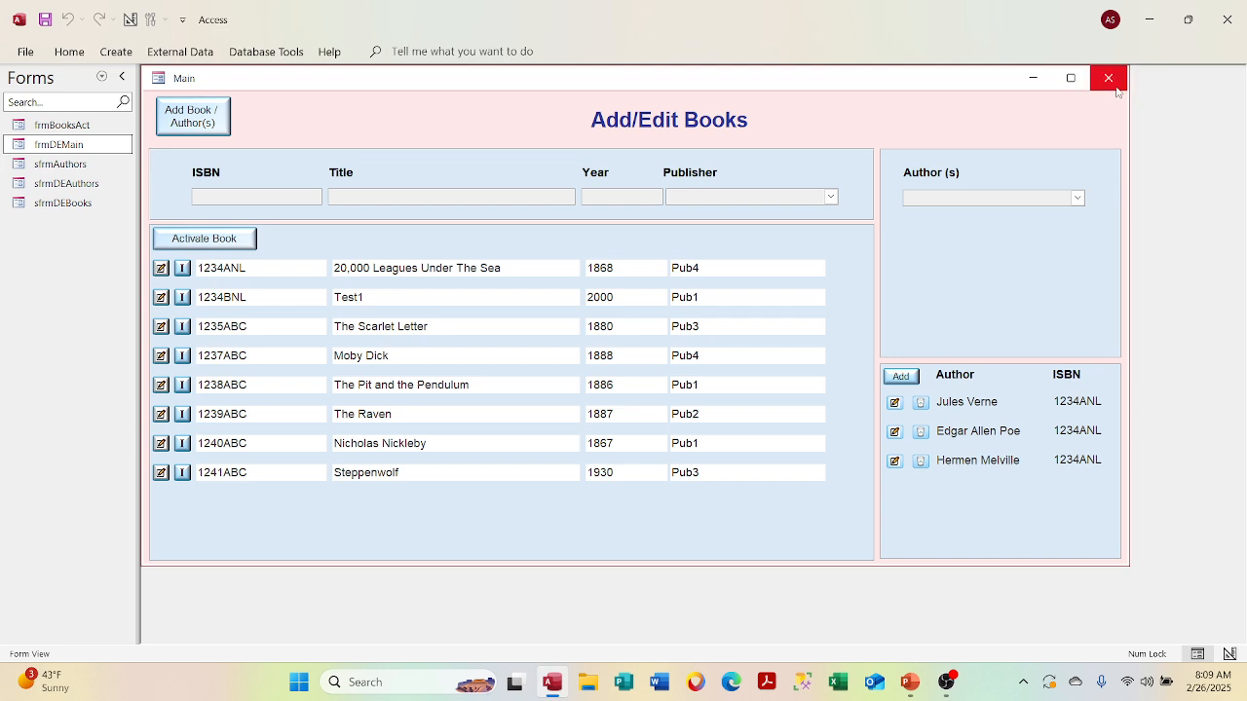
{"action": "right_click", "coordinate": [785, 77]}
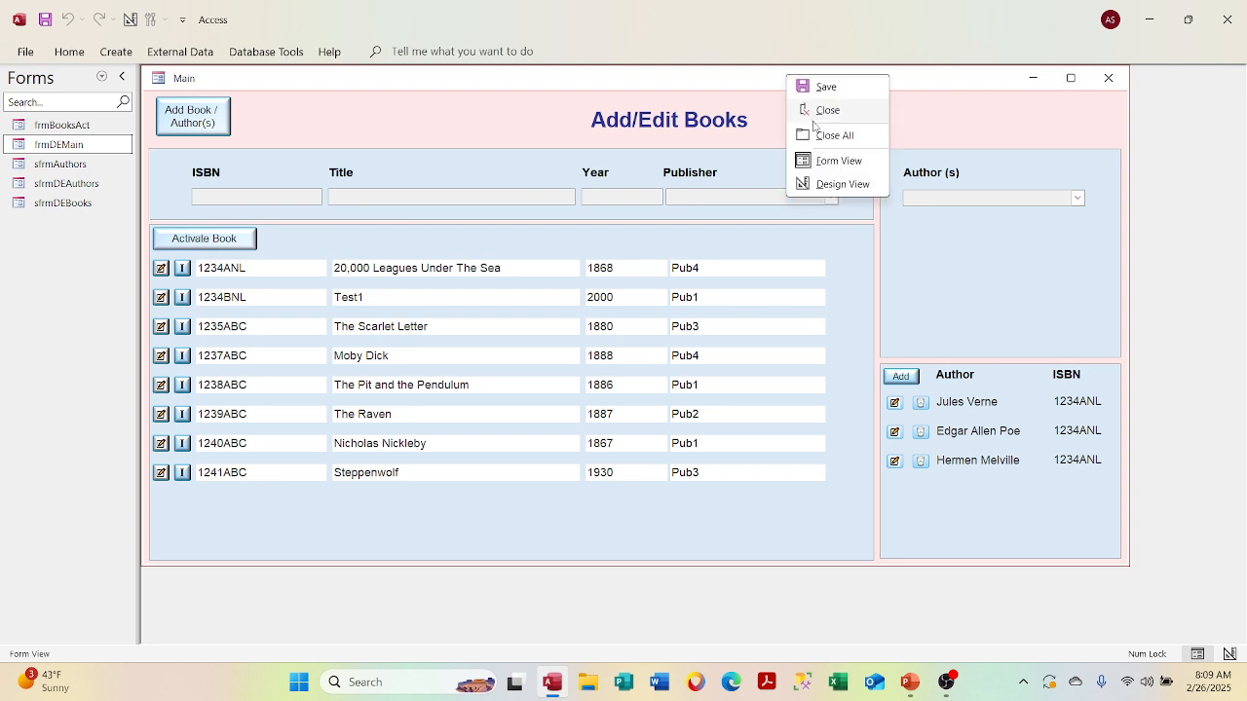
{"action": "left_click", "coordinate": [823, 185]}
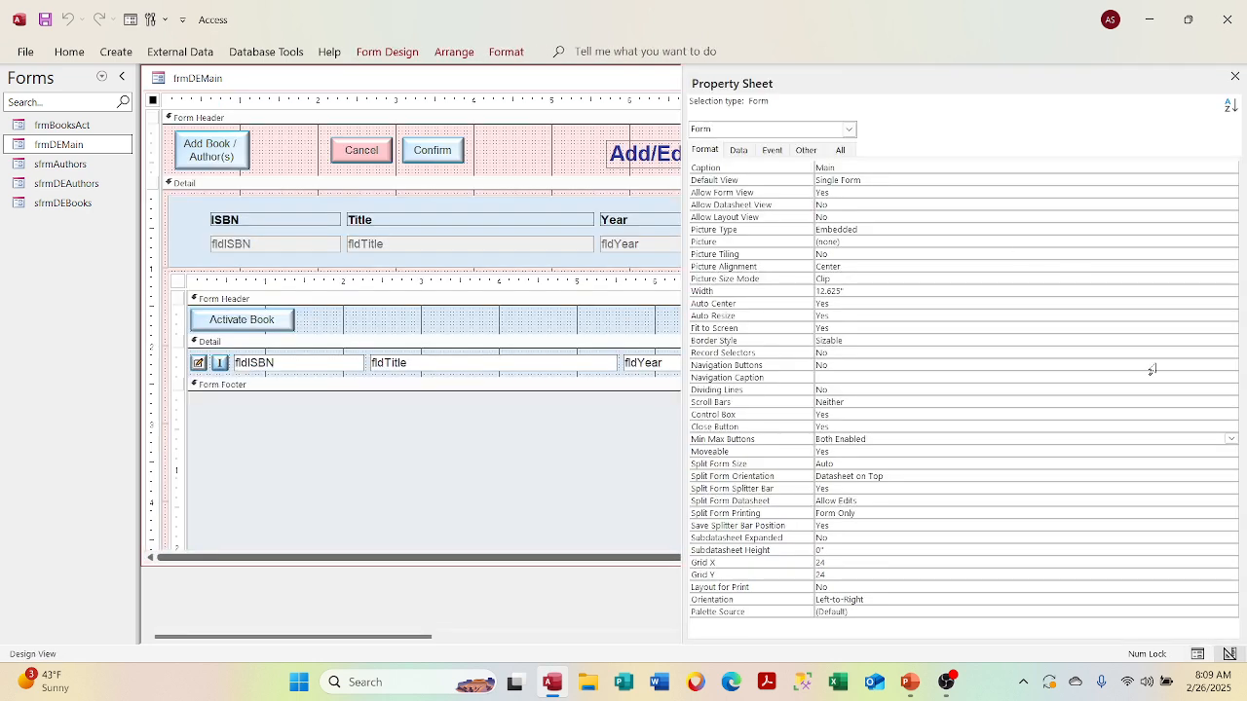
Set the main form's Border Style property to None and display the form in Form View.
{"action": "left_click", "coordinate": [1222, 398]}
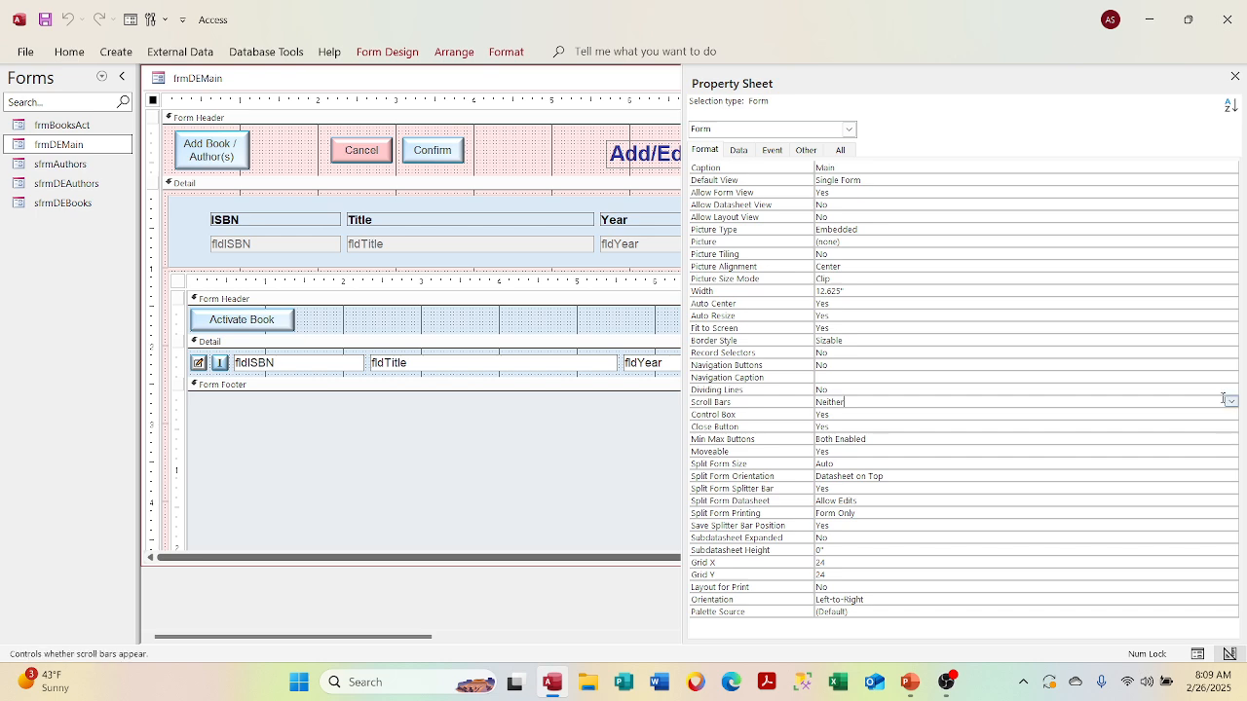
{"action": "left_click", "coordinate": [1231, 339]}
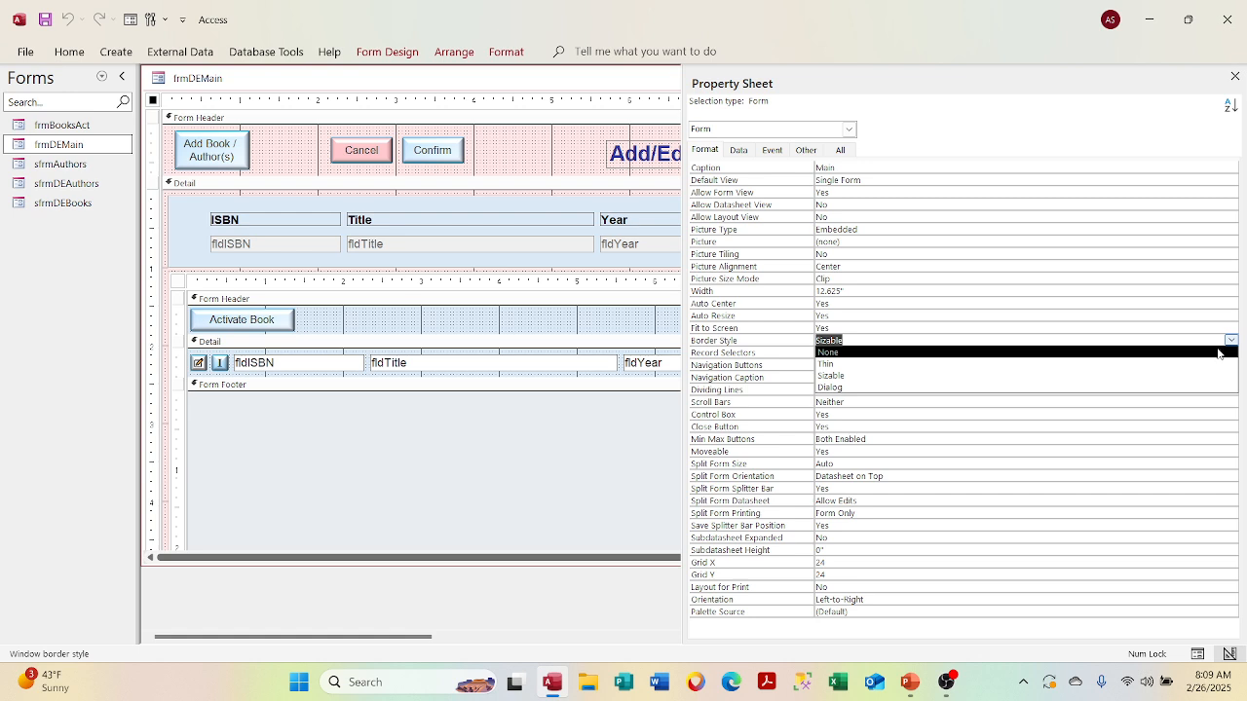
{"action": "left_click", "coordinate": [1217, 353]}
{"action": "right_click", "coordinate": [403, 72]}
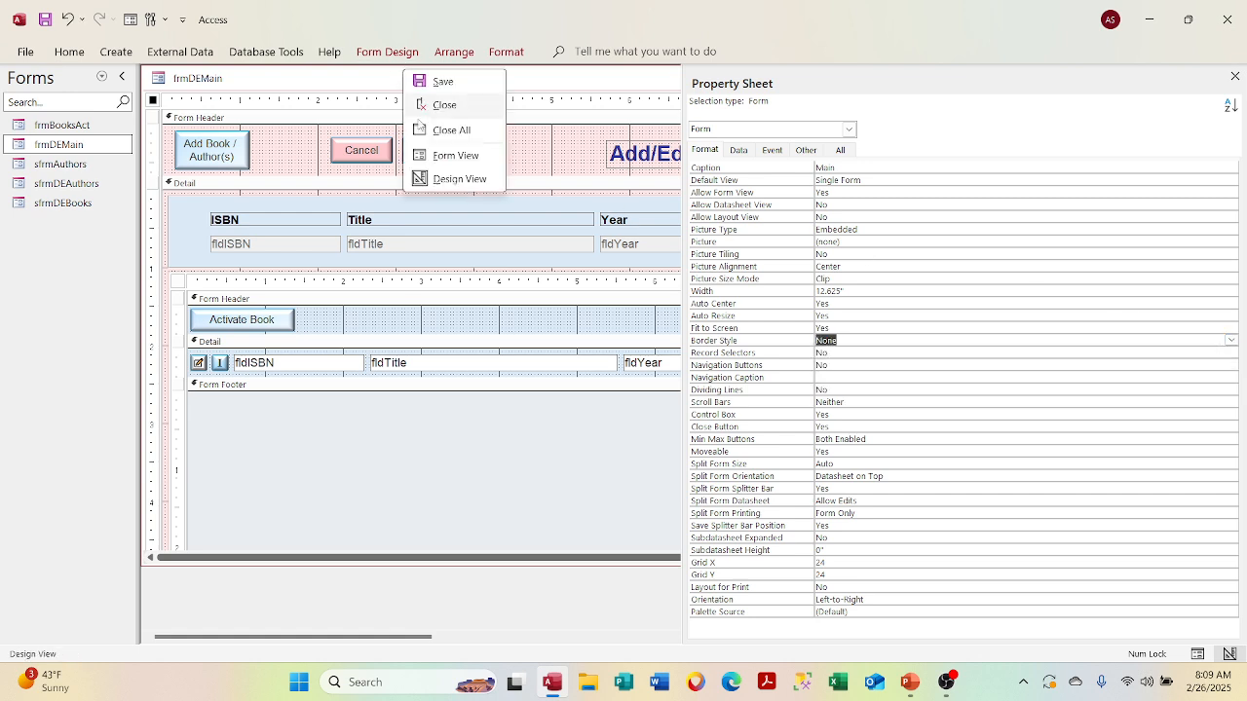
{"action": "left_click", "coordinate": [438, 157]}
Return to Design View and choose No for the main form's Dividing Lines and Neither for its Scroll Bars.
{"action": "right_click", "coordinate": [464, 86]}
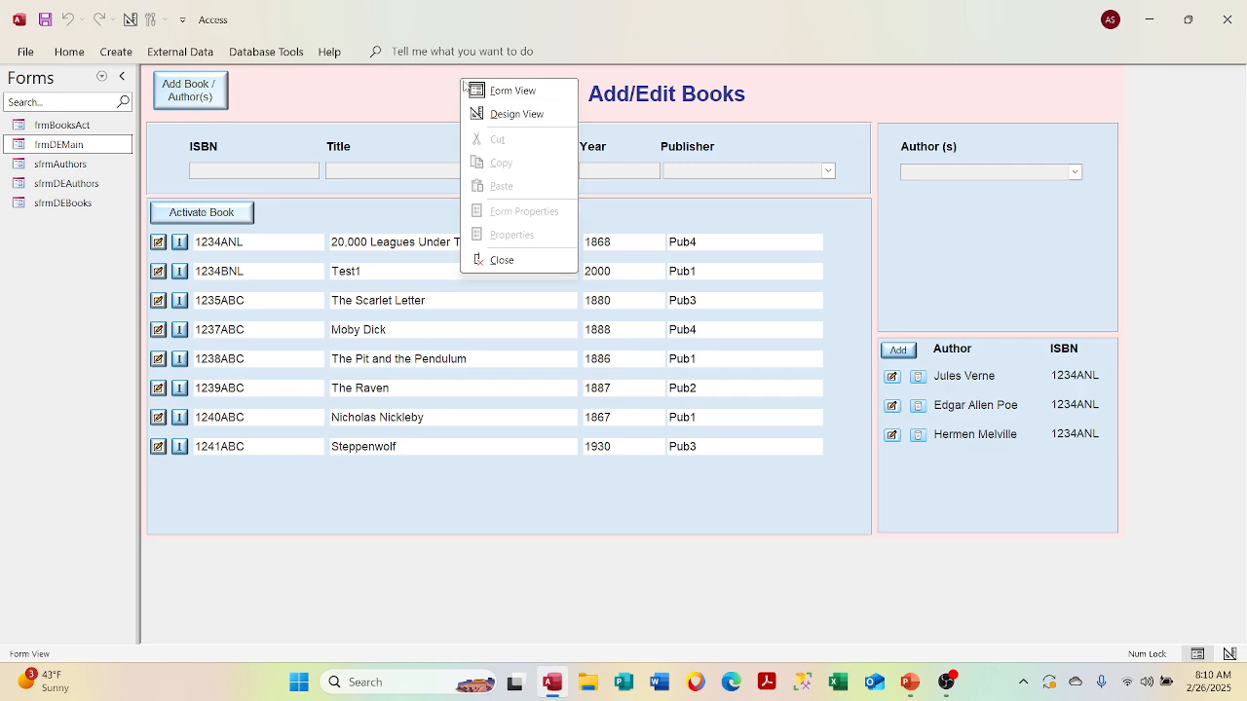
{"action": "left_click", "coordinate": [516, 115]}
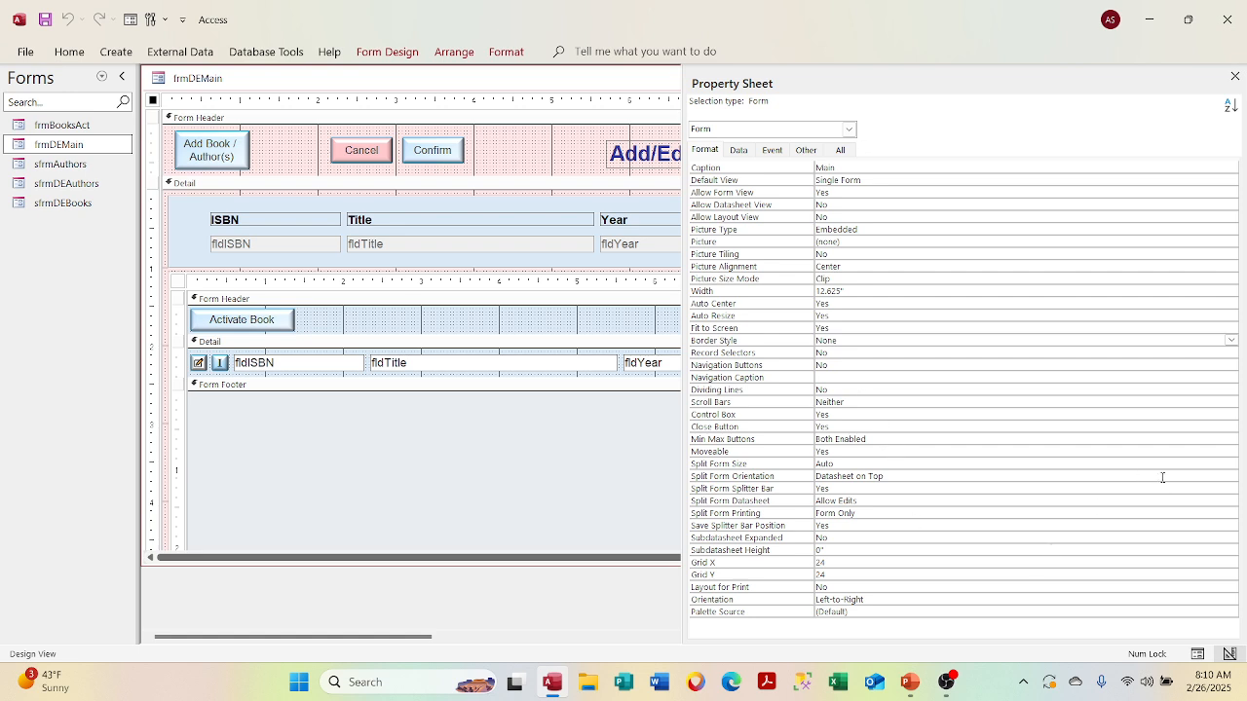
{"action": "left_click", "coordinate": [1228, 390]}
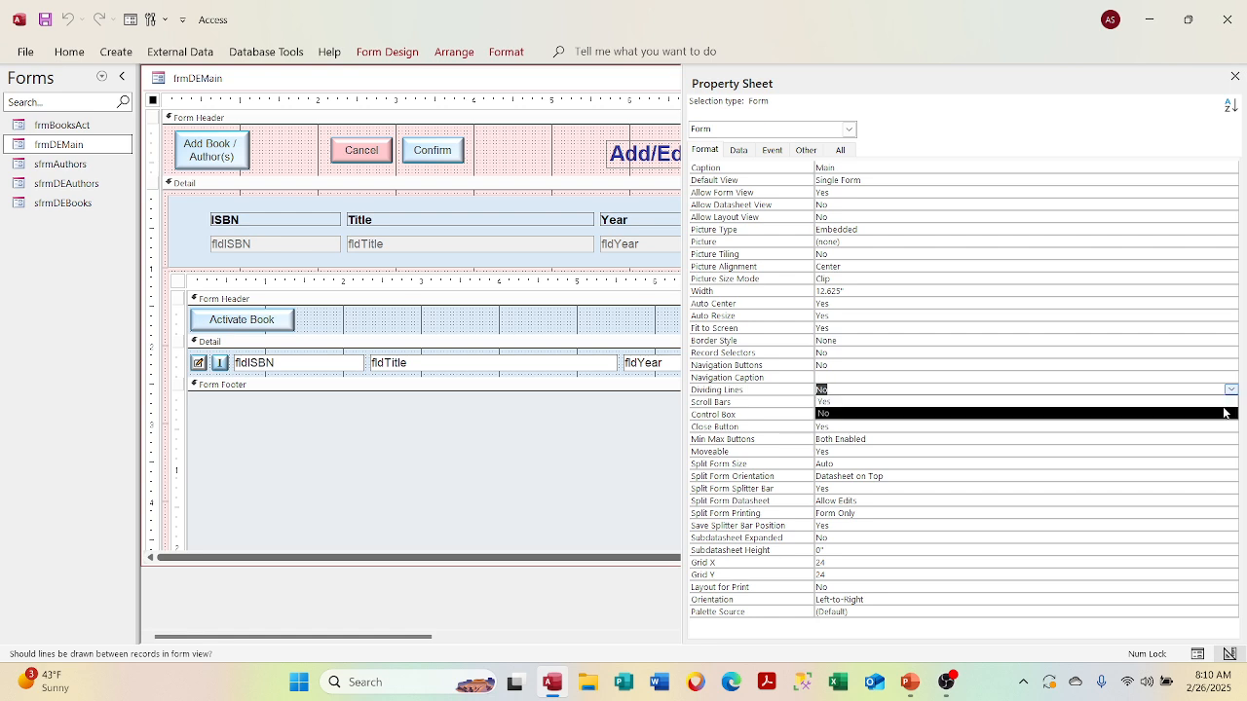
{"action": "left_click", "coordinate": [1223, 413]}
{"action": "left_click", "coordinate": [1231, 401]}
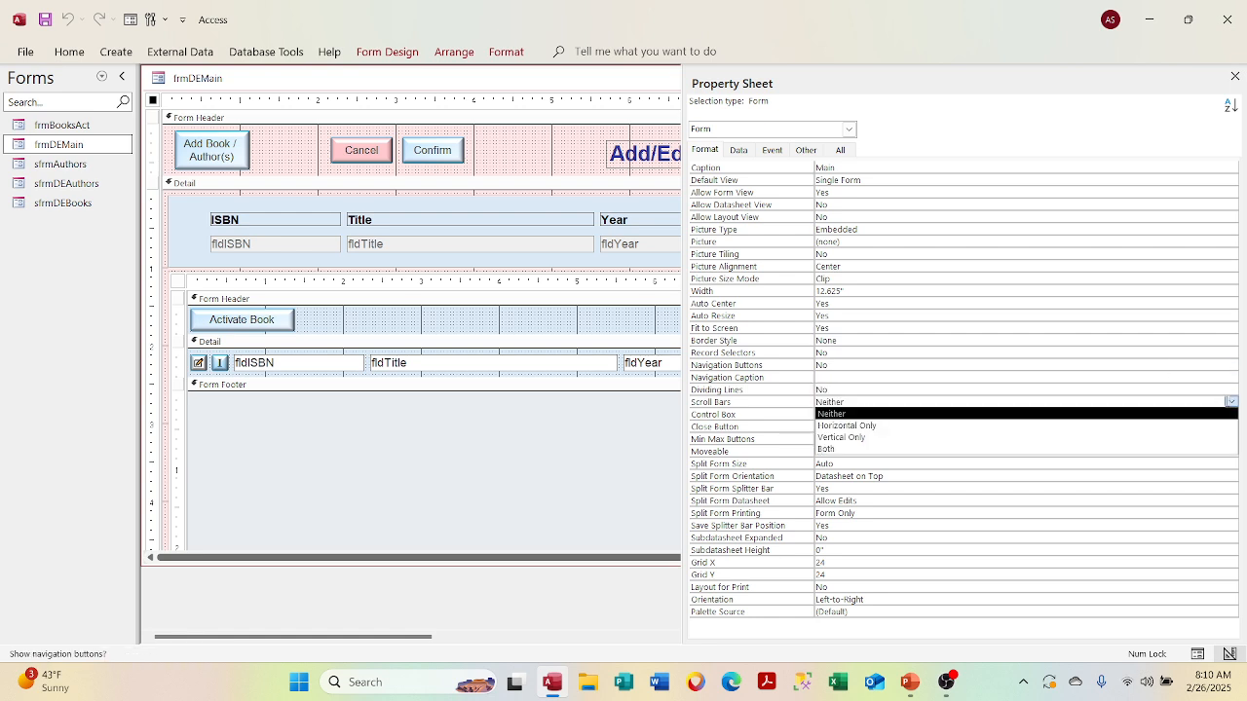
{"action": "left_click", "coordinate": [1217, 414]}
Set the main form's Control Box and Close Button properties to No and Min Max Buttons to None.
{"action": "left_click", "coordinate": [1231, 414]}
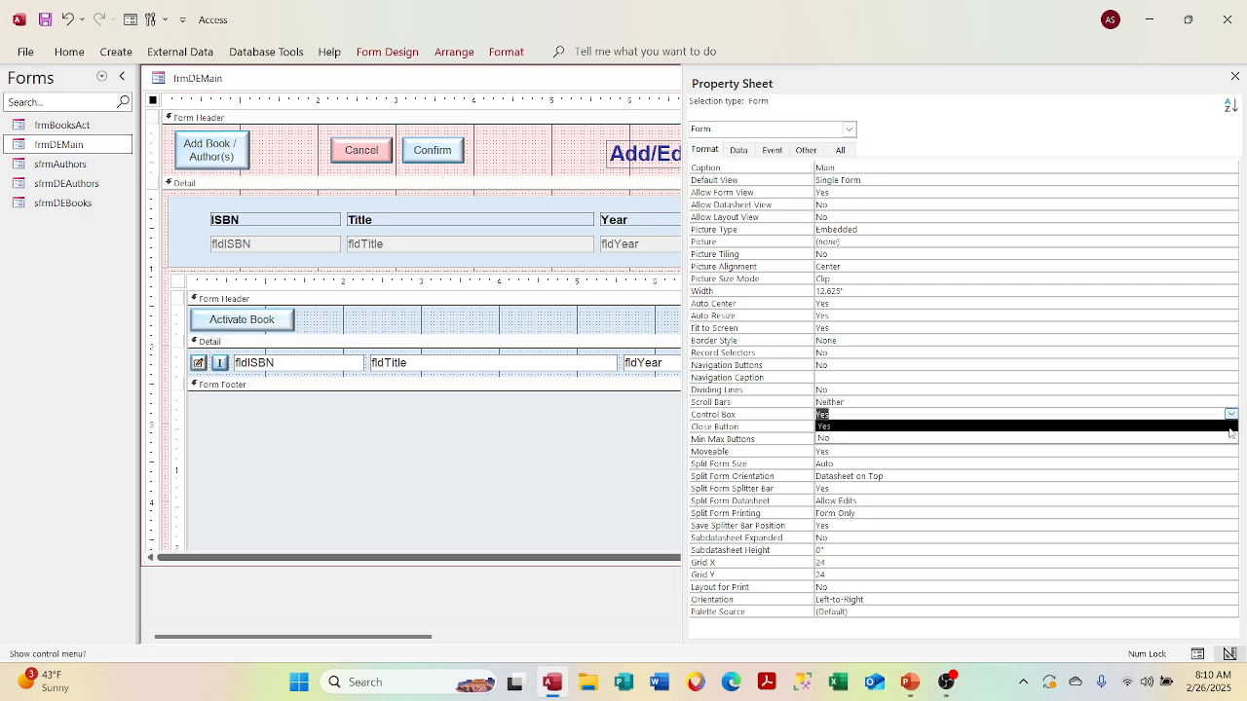
{"action": "left_click", "coordinate": [1227, 438]}
{"action": "left_click", "coordinate": [1231, 426]}
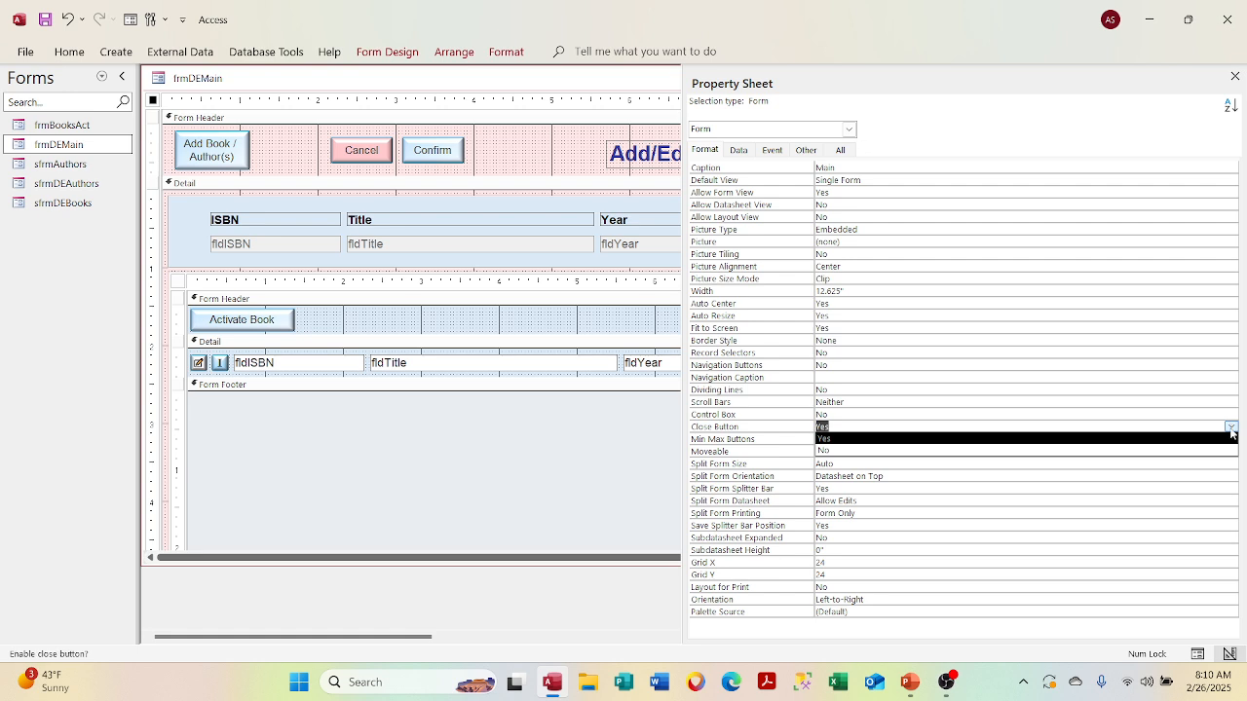
{"action": "left_click", "coordinate": [1229, 443]}
{"action": "left_click", "coordinate": [1231, 438]}
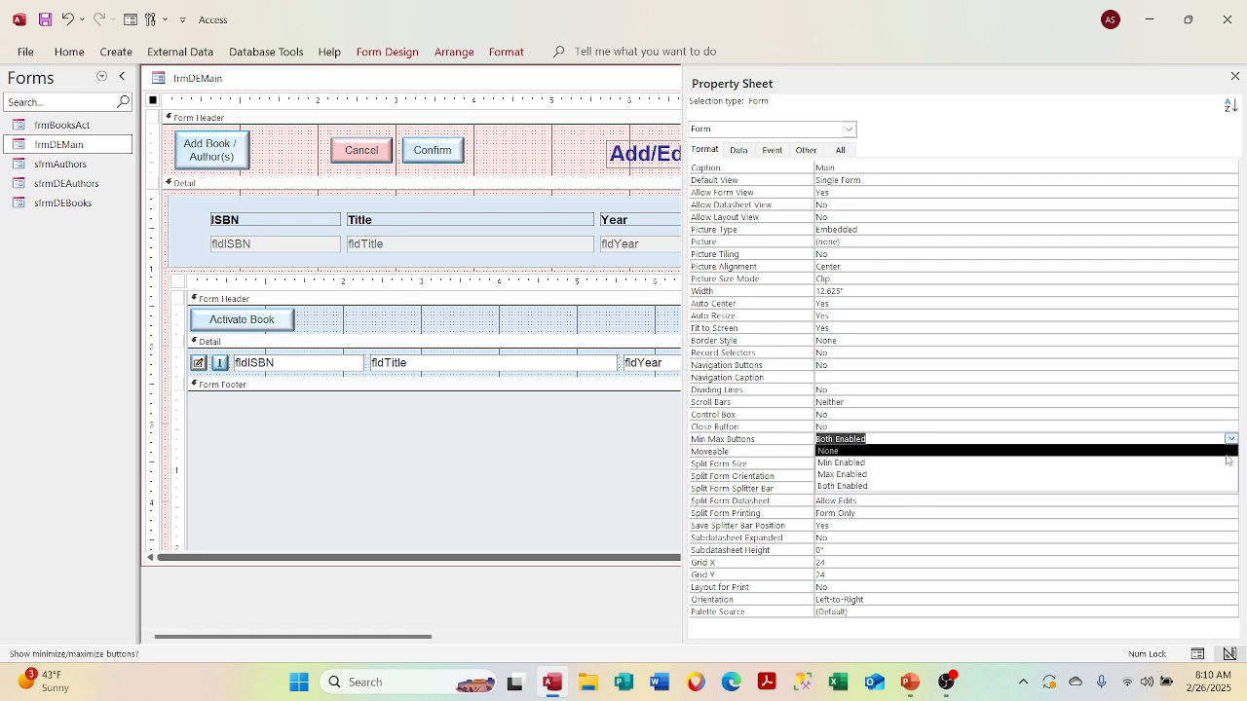
{"action": "left_click", "coordinate": [1179, 451]}
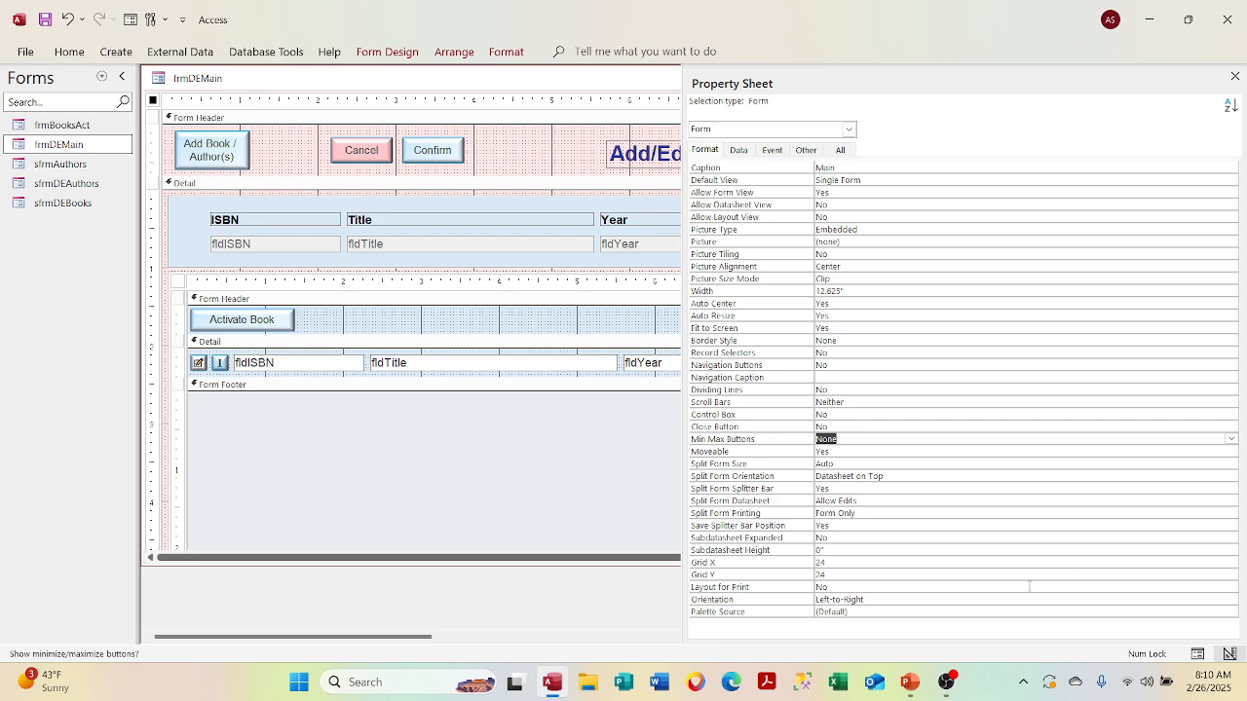
Review the Moveable property, check the borderless main form in Form View, and return to Design View.
{"action": "left_click", "coordinate": [964, 451]}
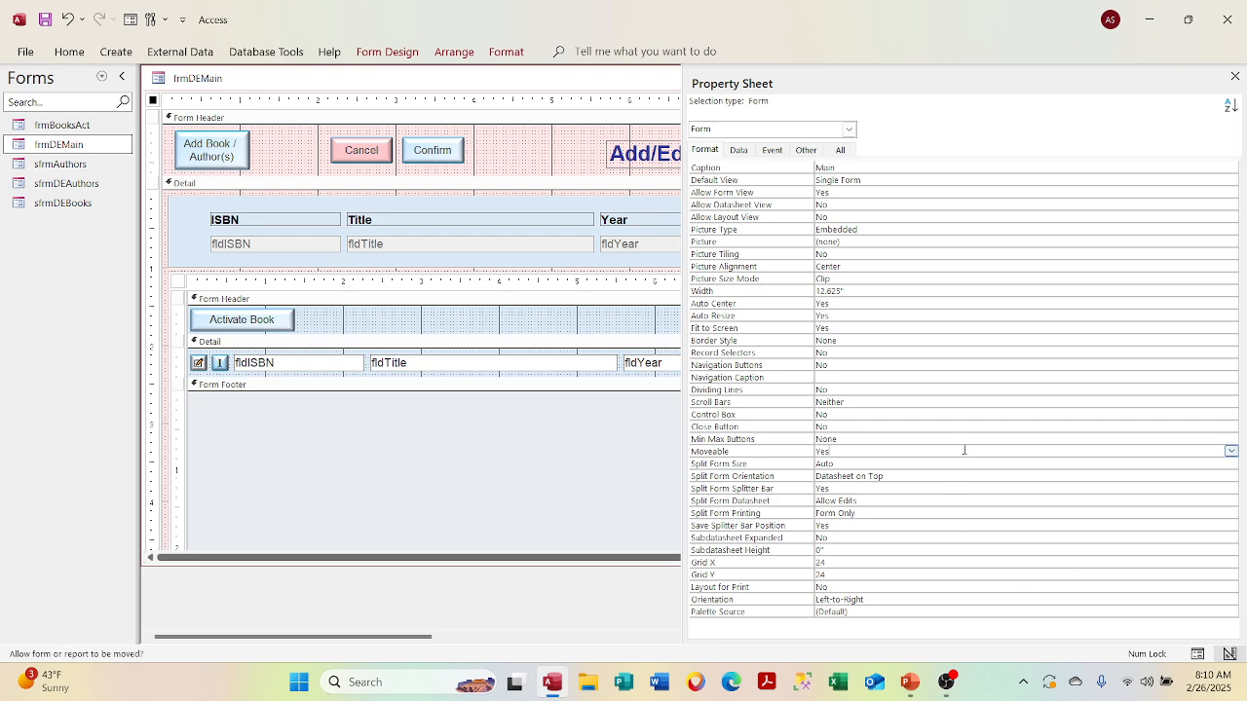
{"action": "right_click", "coordinate": [347, 77]}
{"action": "left_click", "coordinate": [382, 158]}
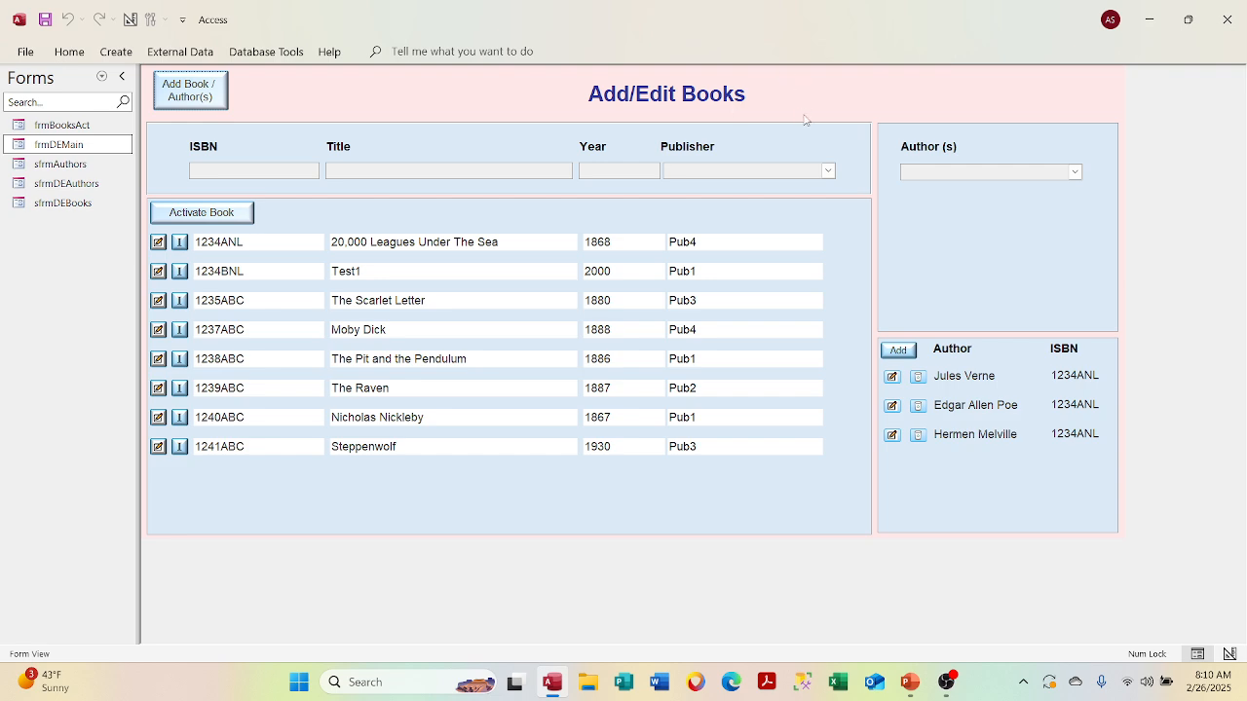
{"action": "right_click", "coordinate": [314, 81]}
{"action": "left_click", "coordinate": [368, 114]}
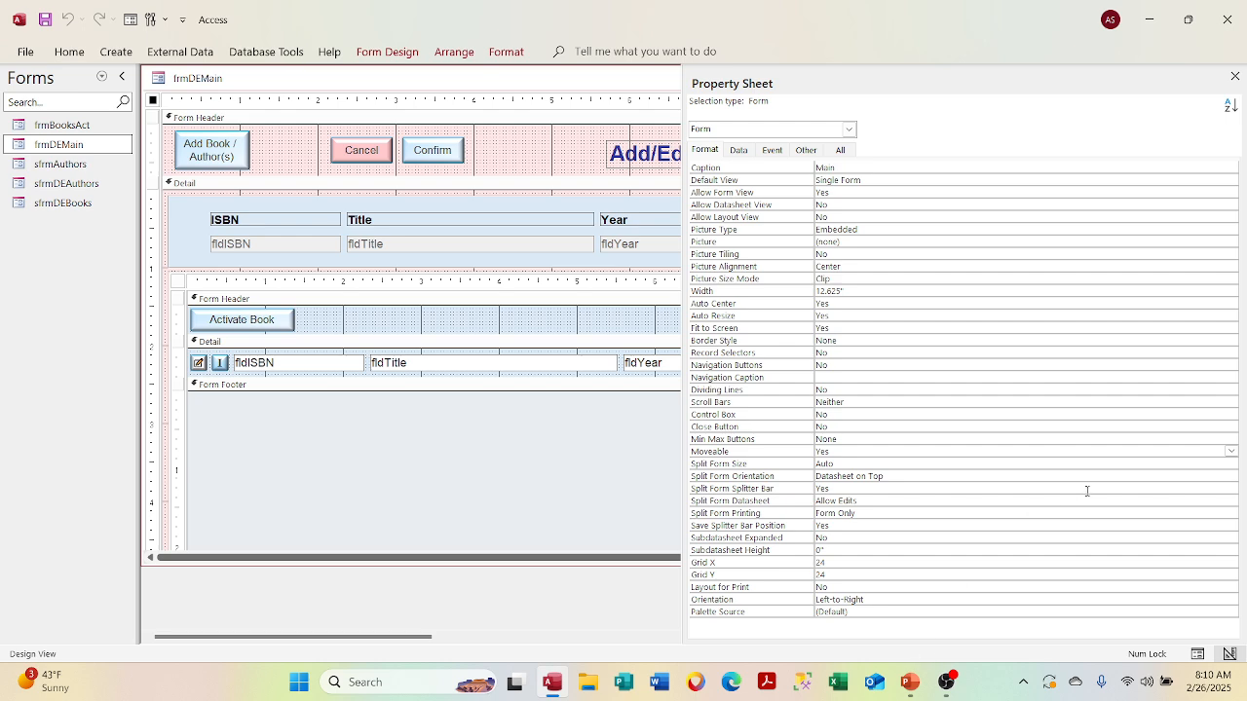
Change the main form's Border Style to Sizable and display it in Form View.
{"action": "left_click", "coordinate": [1228, 342]}
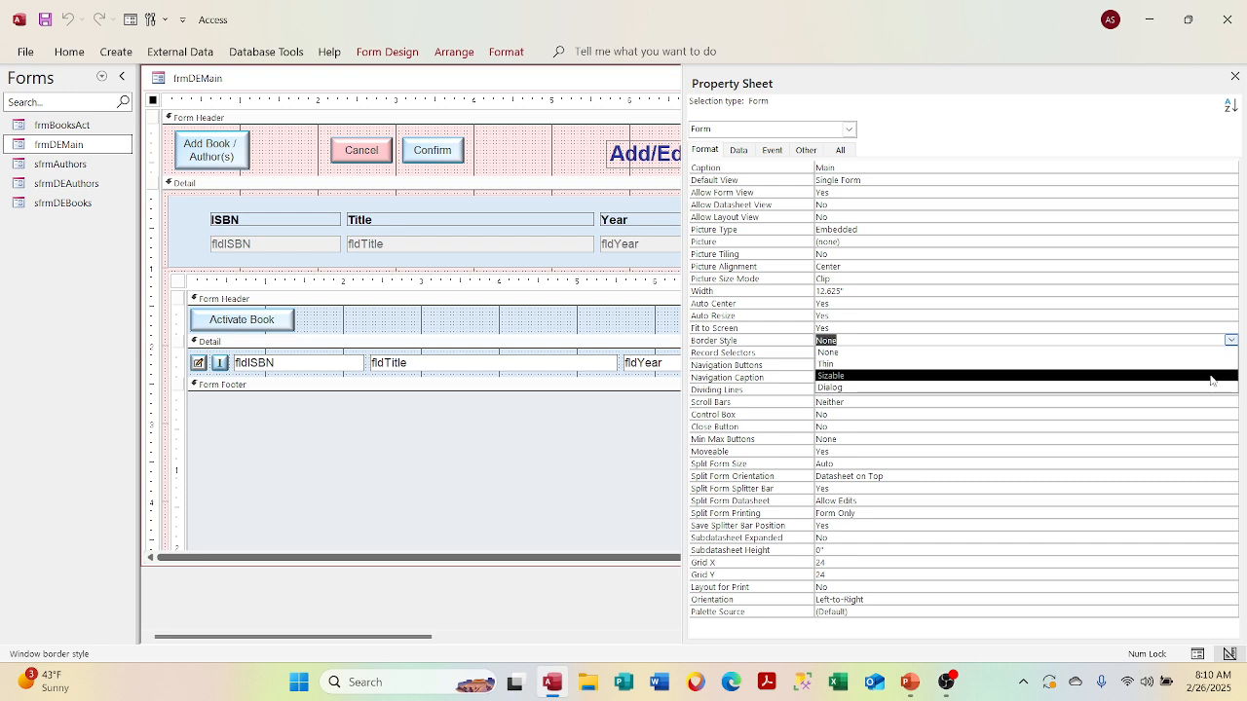
{"action": "left_click", "coordinate": [1211, 377]}
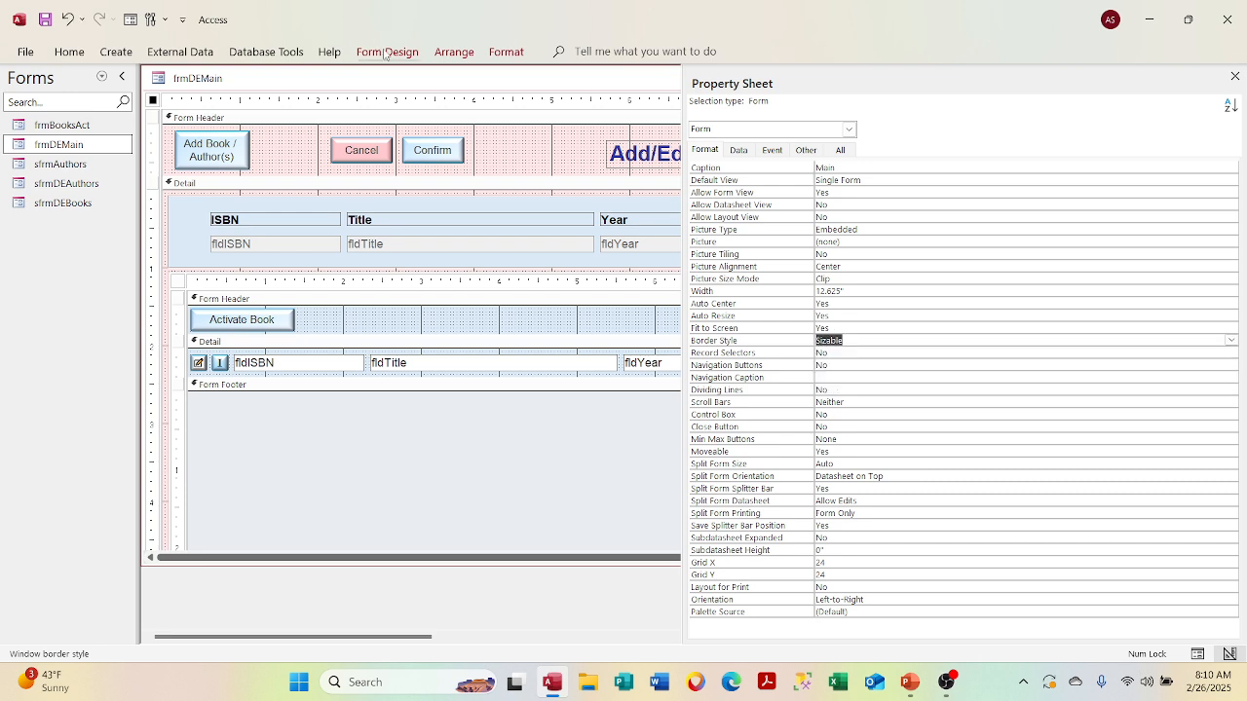
{"action": "right_click", "coordinate": [383, 89]}
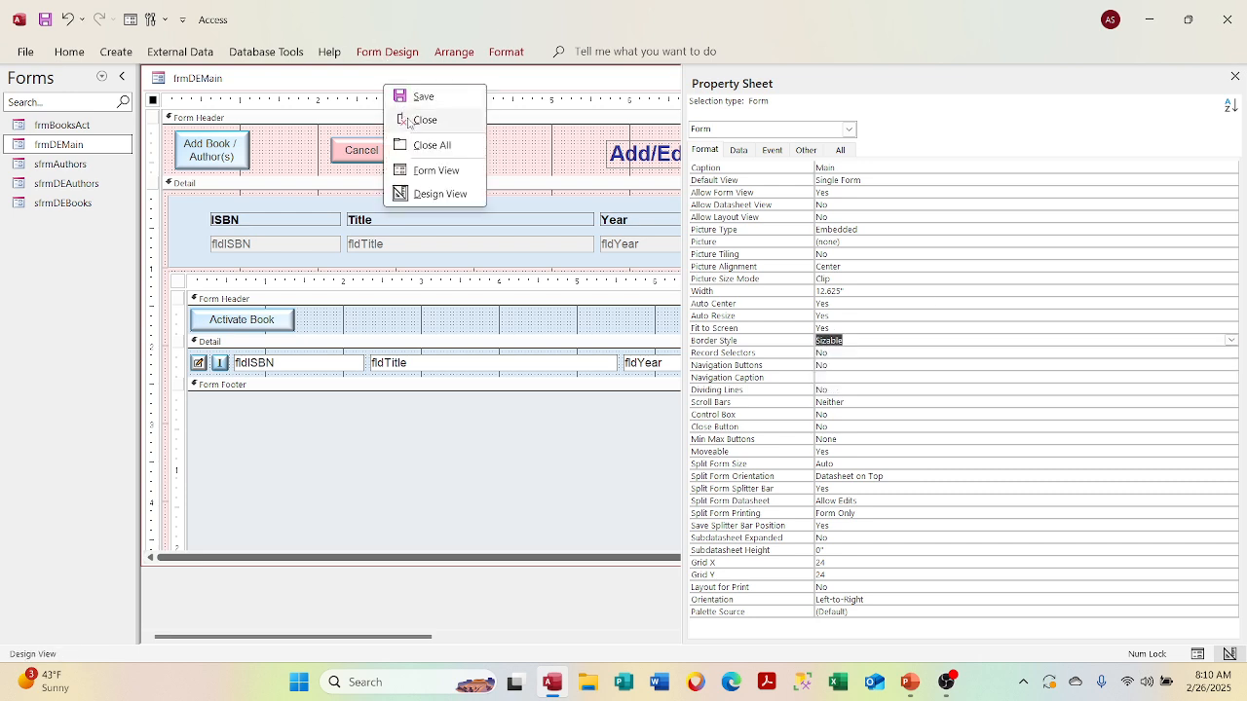
{"action": "left_click", "coordinate": [415, 170]}
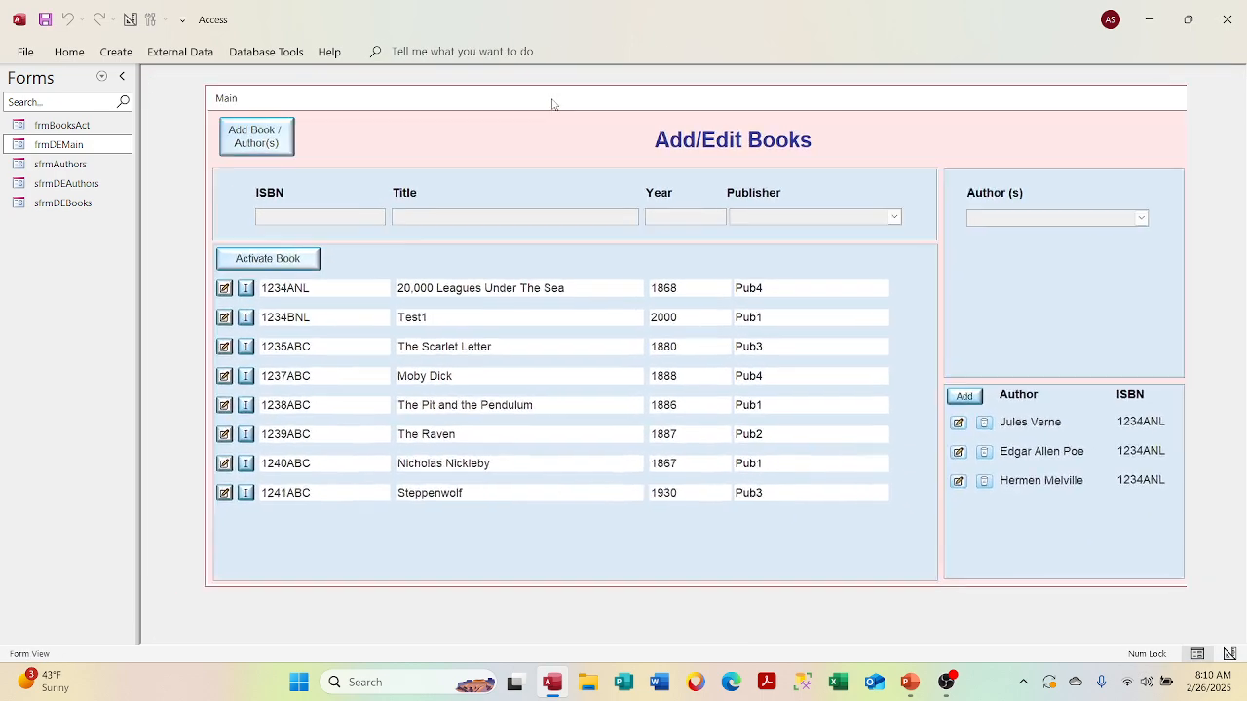
Test moving the form window by its title bar, and return to Design View.
{"action": "right_click", "coordinate": [504, 93]}
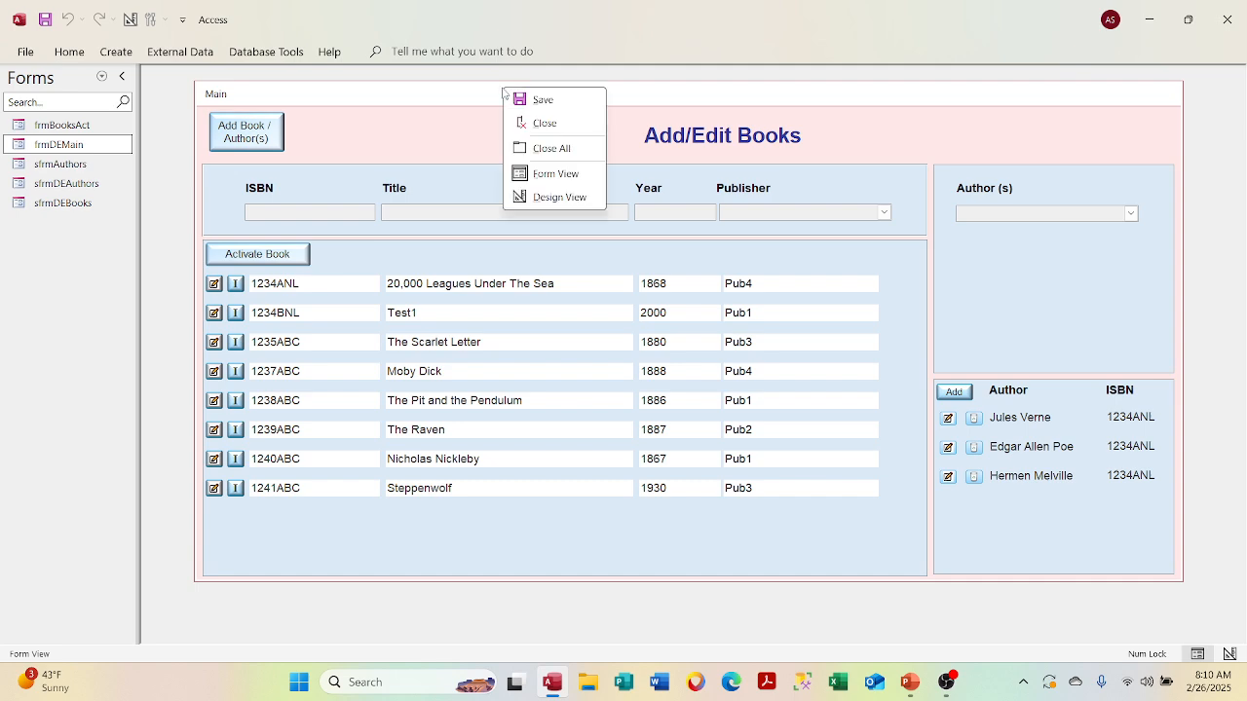
{"action": "left_click", "coordinate": [465, 94]}
{"action": "left_click_drag", "start_coordinate": [465, 95], "coordinate": [419, 78]}
{"action": "right_click", "coordinate": [420, 77]}
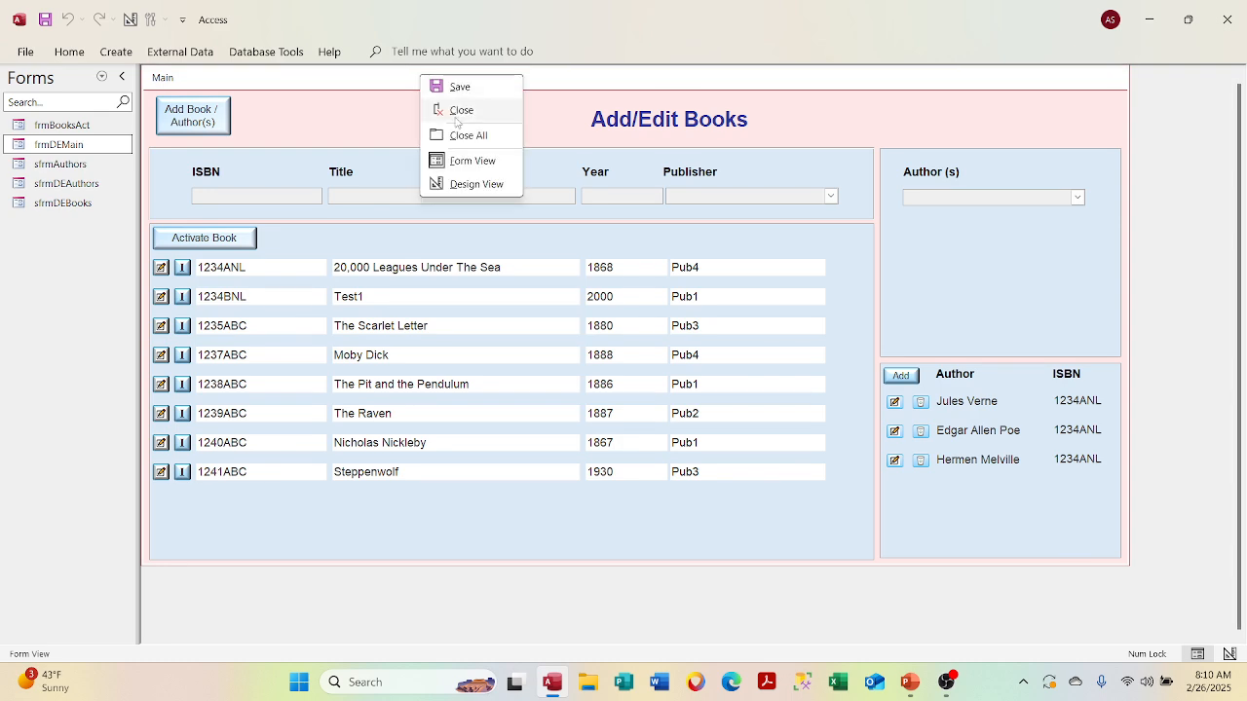
{"action": "left_click", "coordinate": [467, 184]}
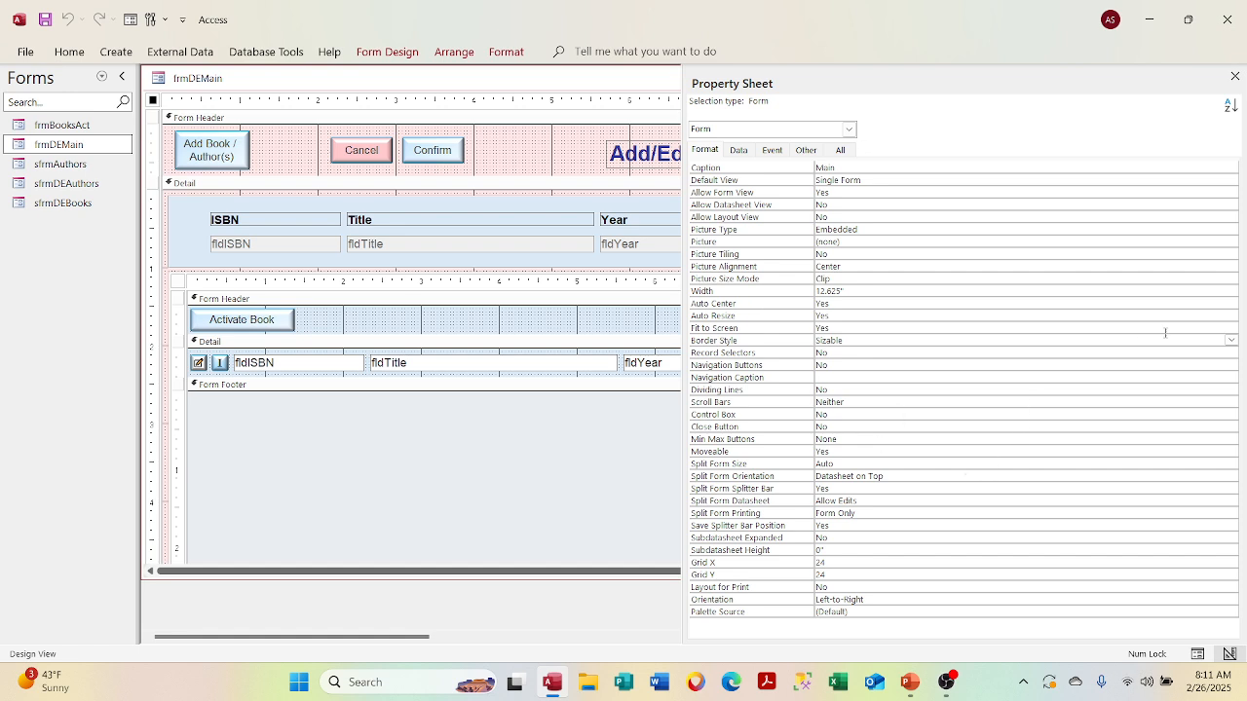
Set the main form's Border Style back to None, check it in Form View, and return to Design View.
{"action": "left_click", "coordinate": [1232, 340]}
{"action": "left_click", "coordinate": [1219, 353]}
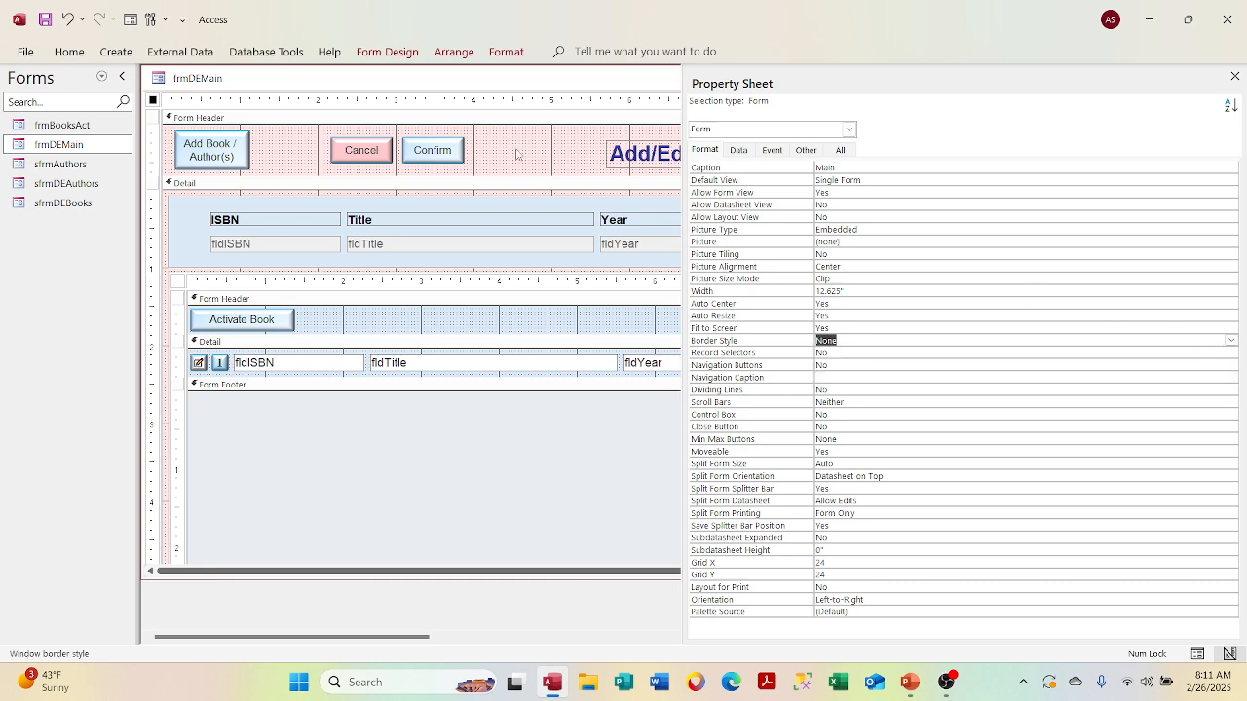
{"action": "right_click", "coordinate": [507, 78]}
{"action": "left_click", "coordinate": [560, 160]}
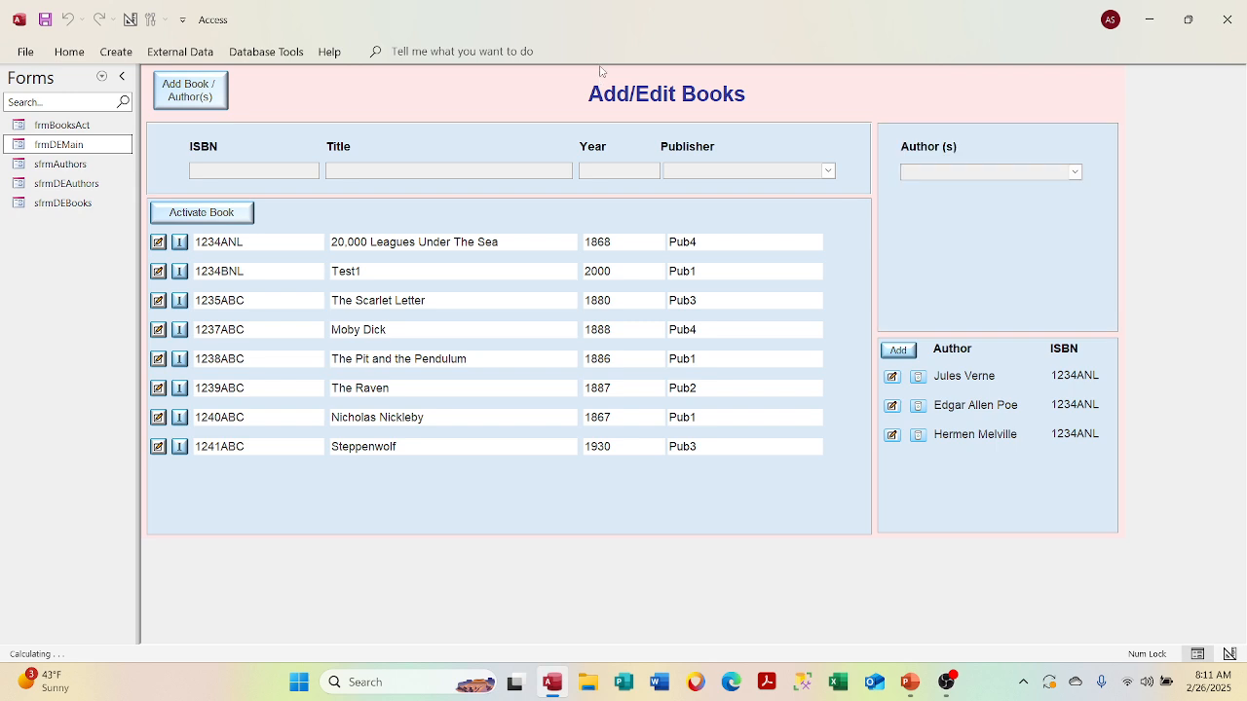
{"action": "right_click", "coordinate": [509, 76]}
{"action": "left_click", "coordinate": [548, 105]}
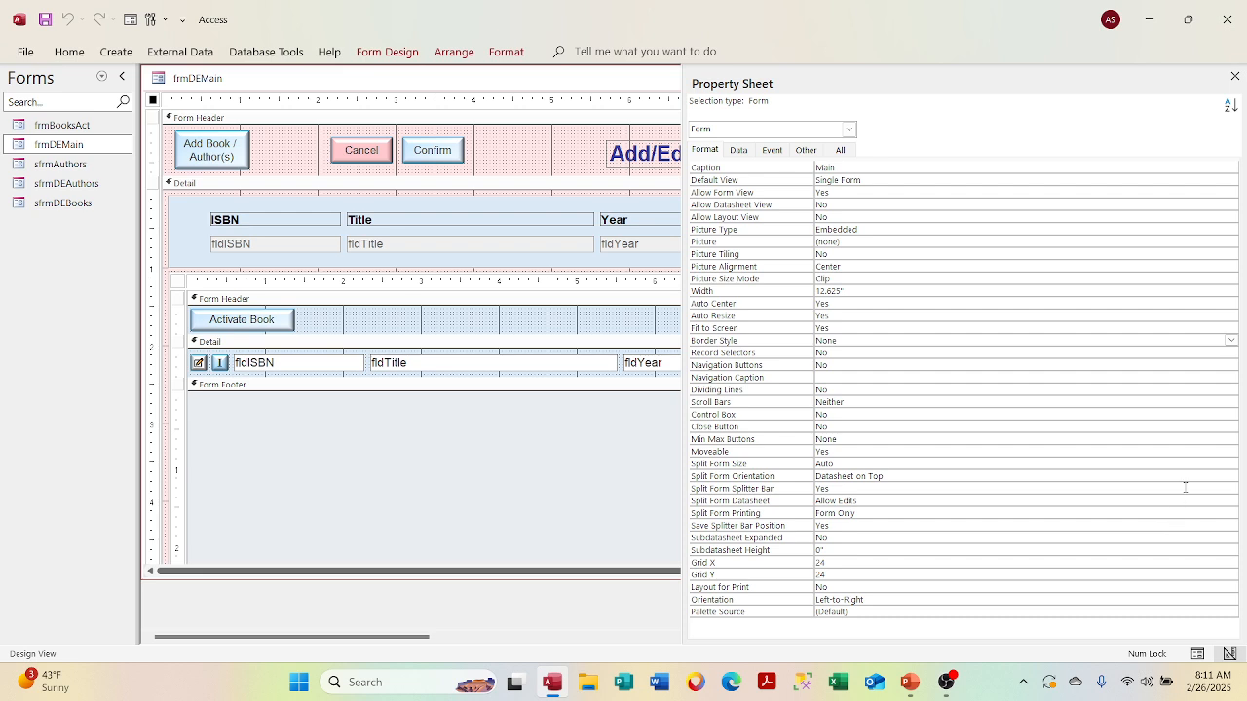
Review the main form's Moveable, Layout for Print and Orientation format properties, including the Orientation options.
{"action": "left_click", "coordinate": [1222, 451]}
{"action": "left_click", "coordinate": [869, 587]}
{"action": "left_click", "coordinate": [886, 600]}
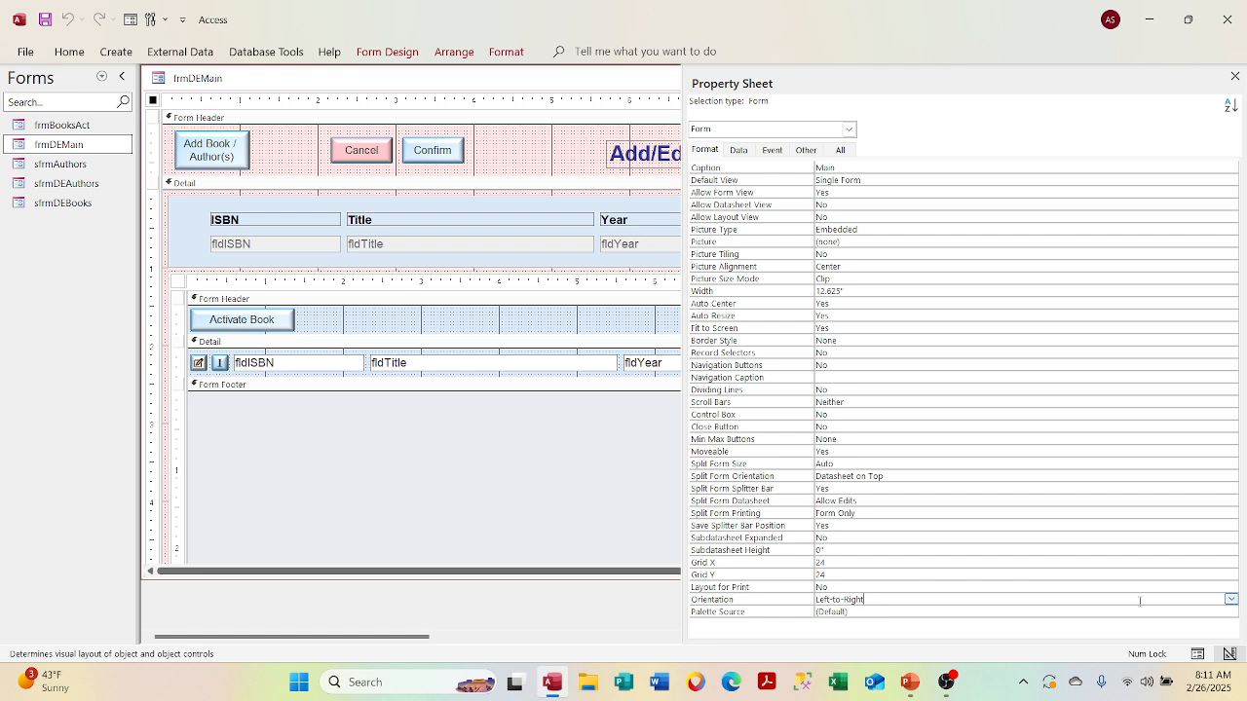
{"action": "left_click", "coordinate": [1230, 600]}
{"action": "left_click", "coordinate": [1230, 600]}
Display the main form's data properties and examine the available Recordset Type options.
{"action": "left_click", "coordinate": [738, 149]}
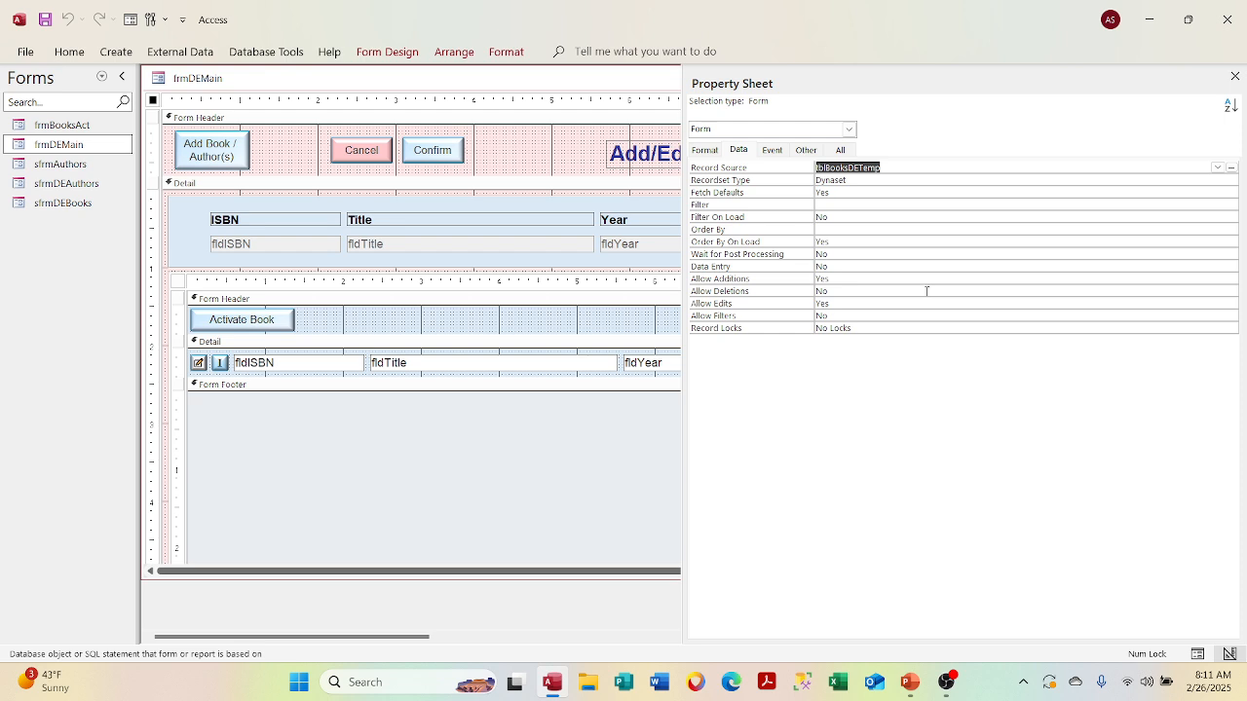
{"action": "left_click", "coordinate": [1074, 182]}
{"action": "left_click", "coordinate": [1231, 180]}
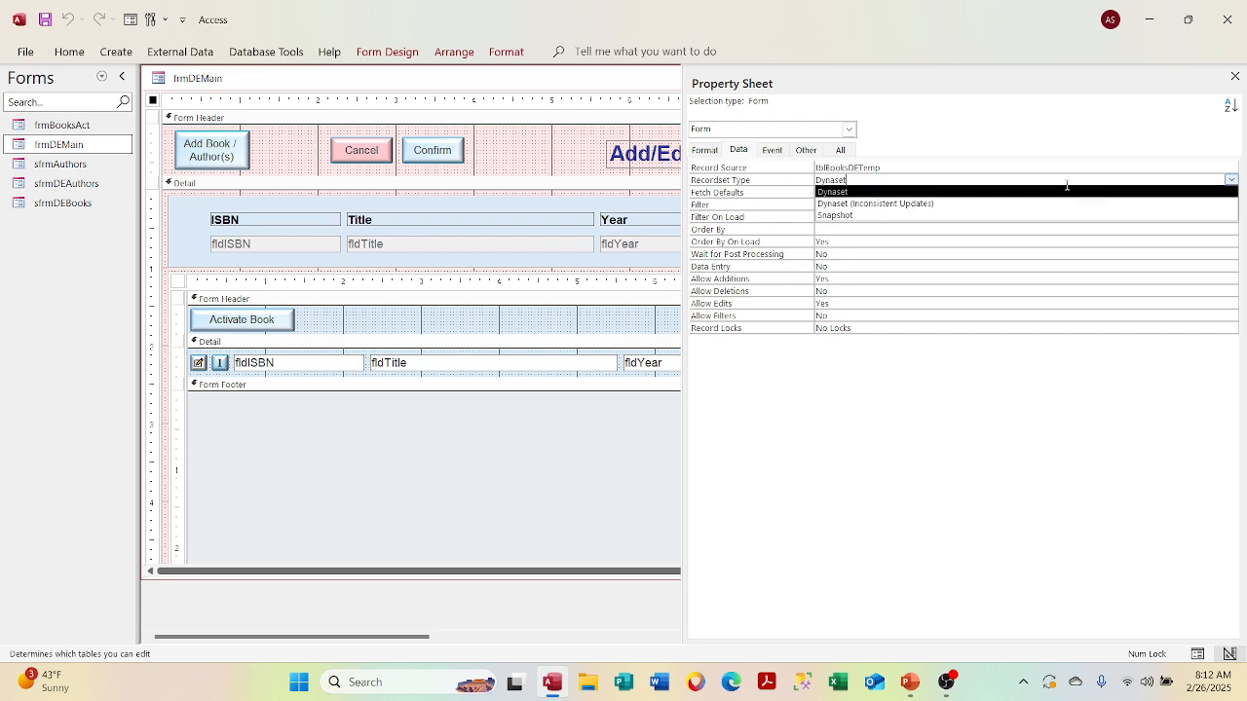
{"action": "left_click", "coordinate": [1097, 112]}
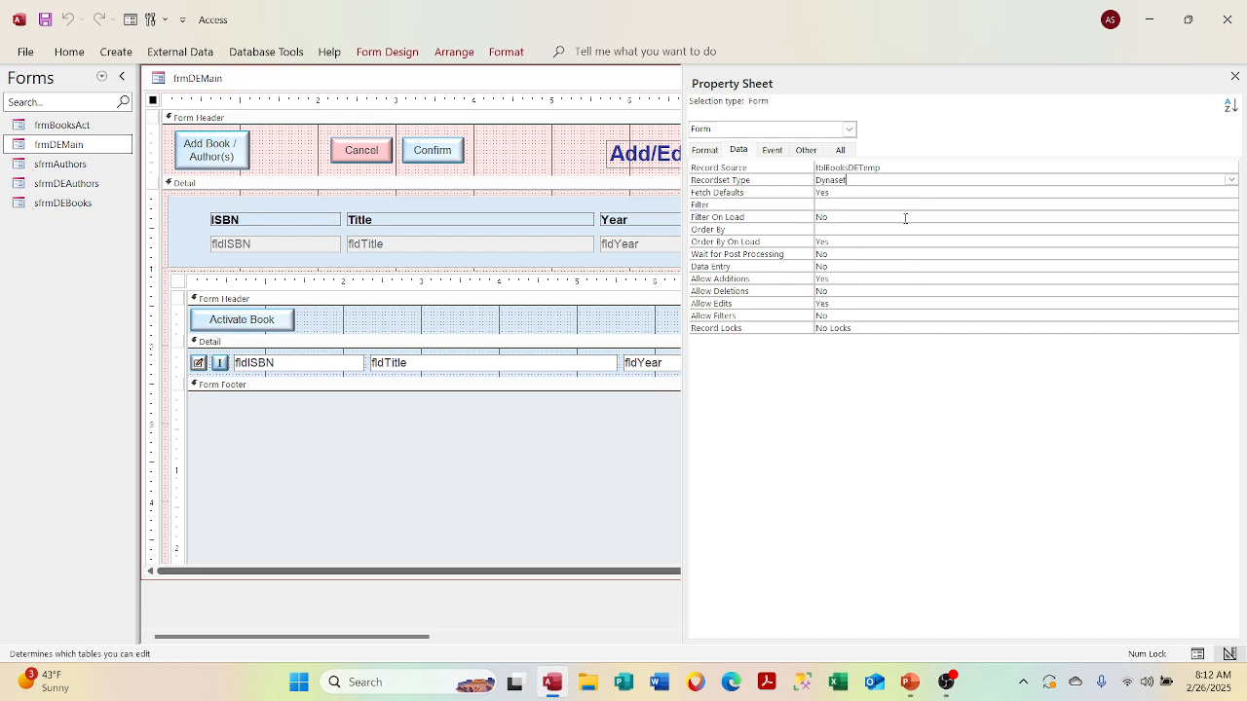
Review the main form's Filter, Filter On Load, Fetch Defaults, Data Entry and Allow Additions properties.
{"action": "left_click", "coordinate": [1130, 206]}
{"action": "left_click", "coordinate": [1130, 216]}
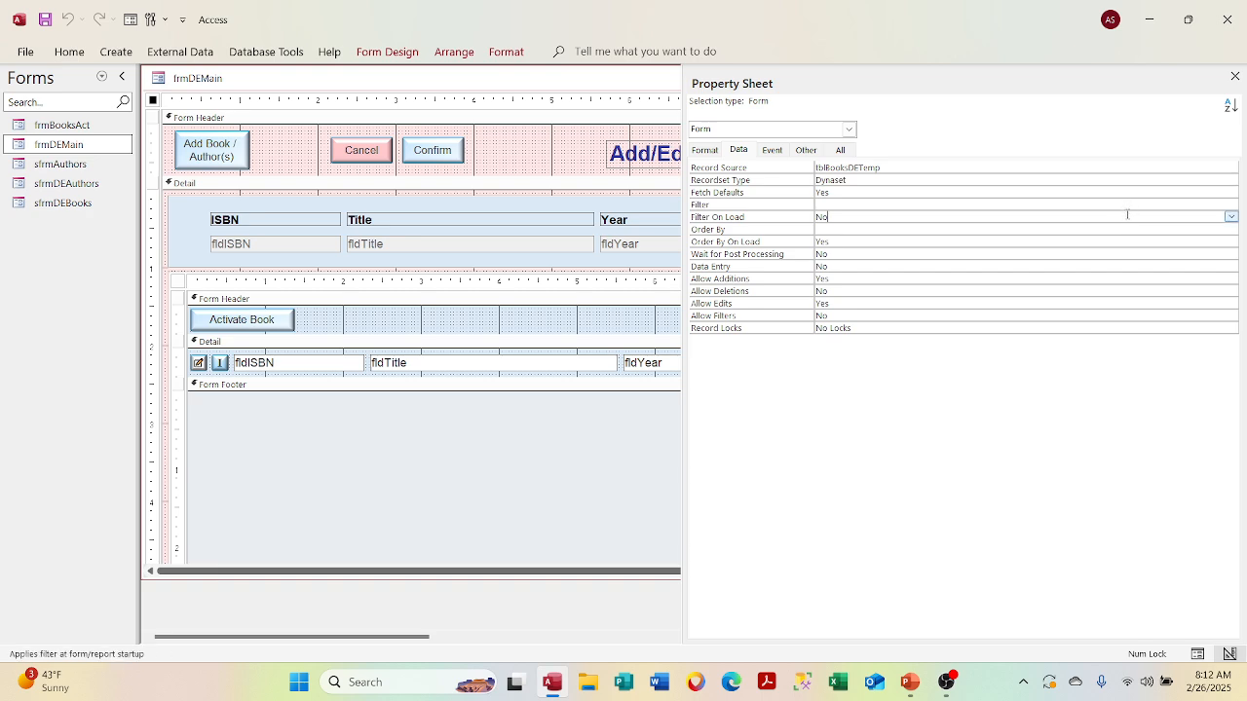
{"action": "left_click", "coordinate": [1233, 218]}
{"action": "left_click", "coordinate": [1186, 190]}
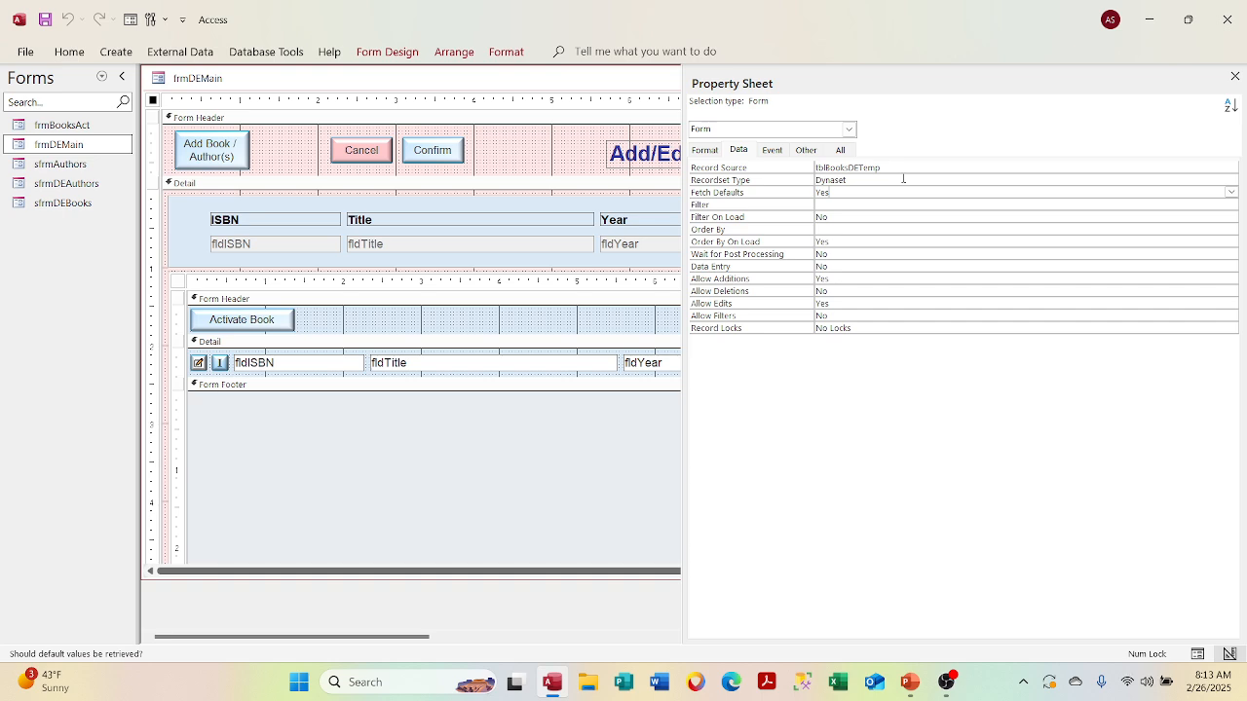
{"action": "left_click", "coordinate": [870, 264]}
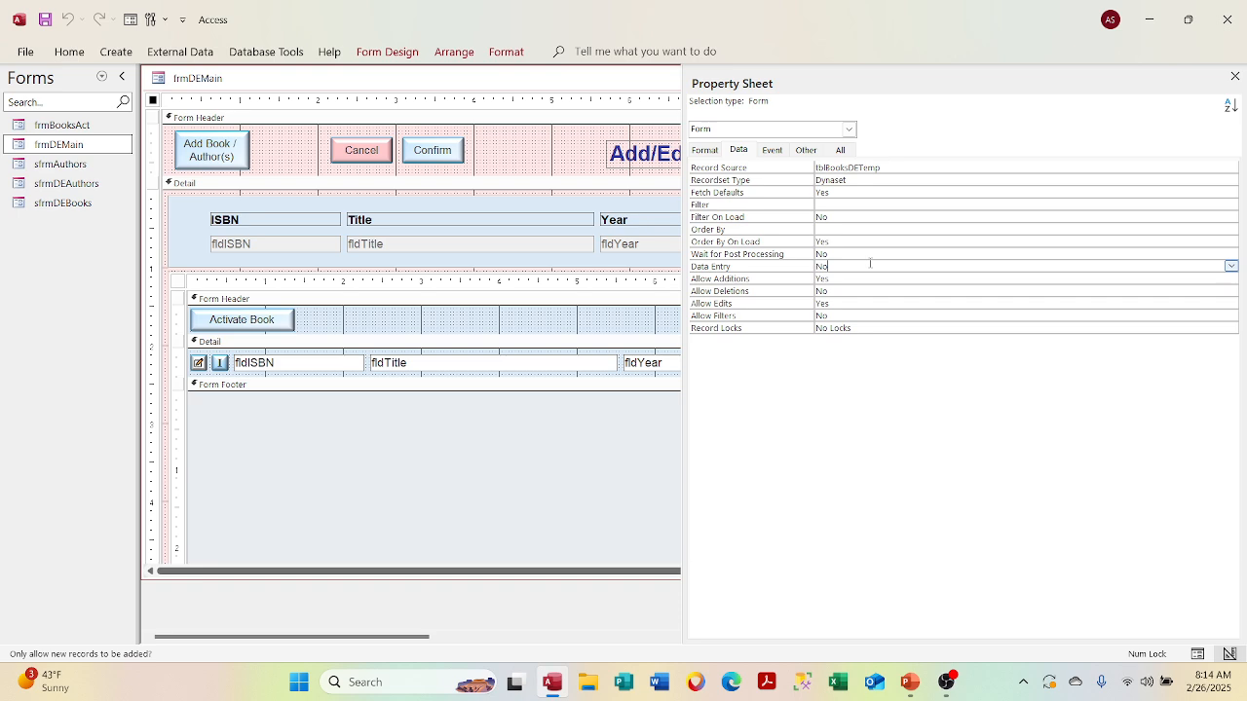
{"action": "left_click", "coordinate": [900, 278]}
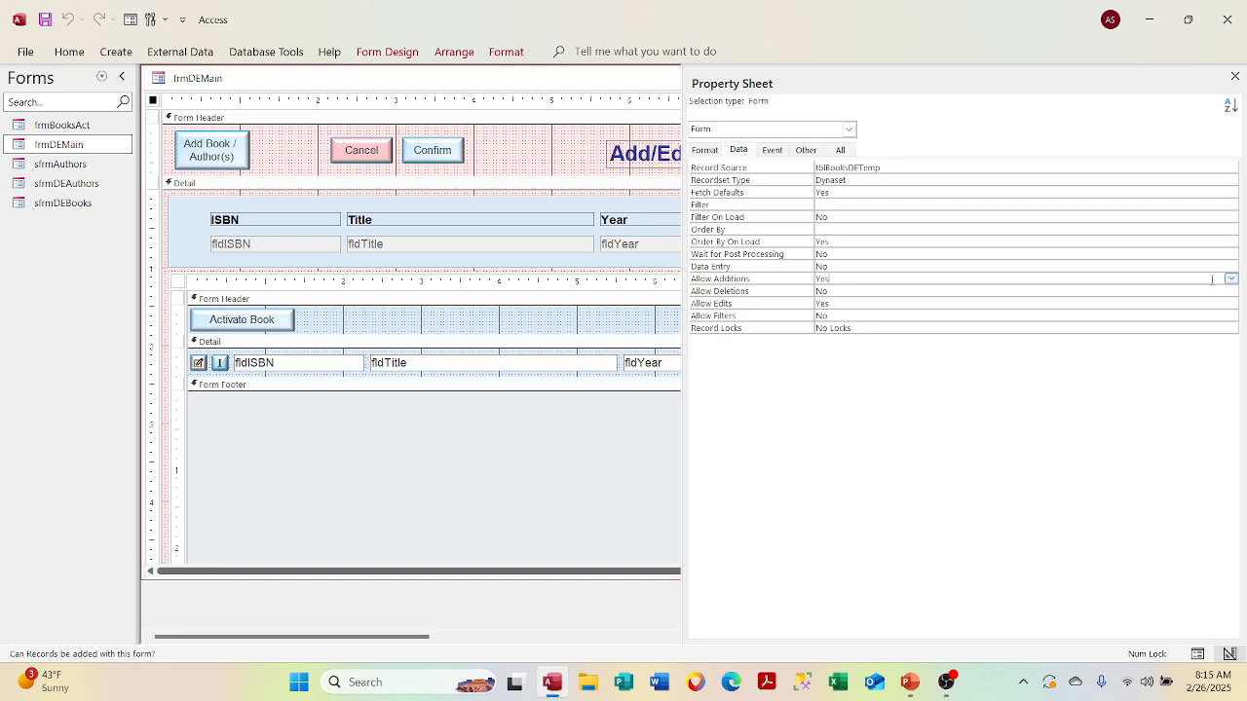
Set the main form's Allow Additions and Allow Edits to No, check the form in Form View, and return to Design View.
{"action": "left_click", "coordinate": [1231, 280]}
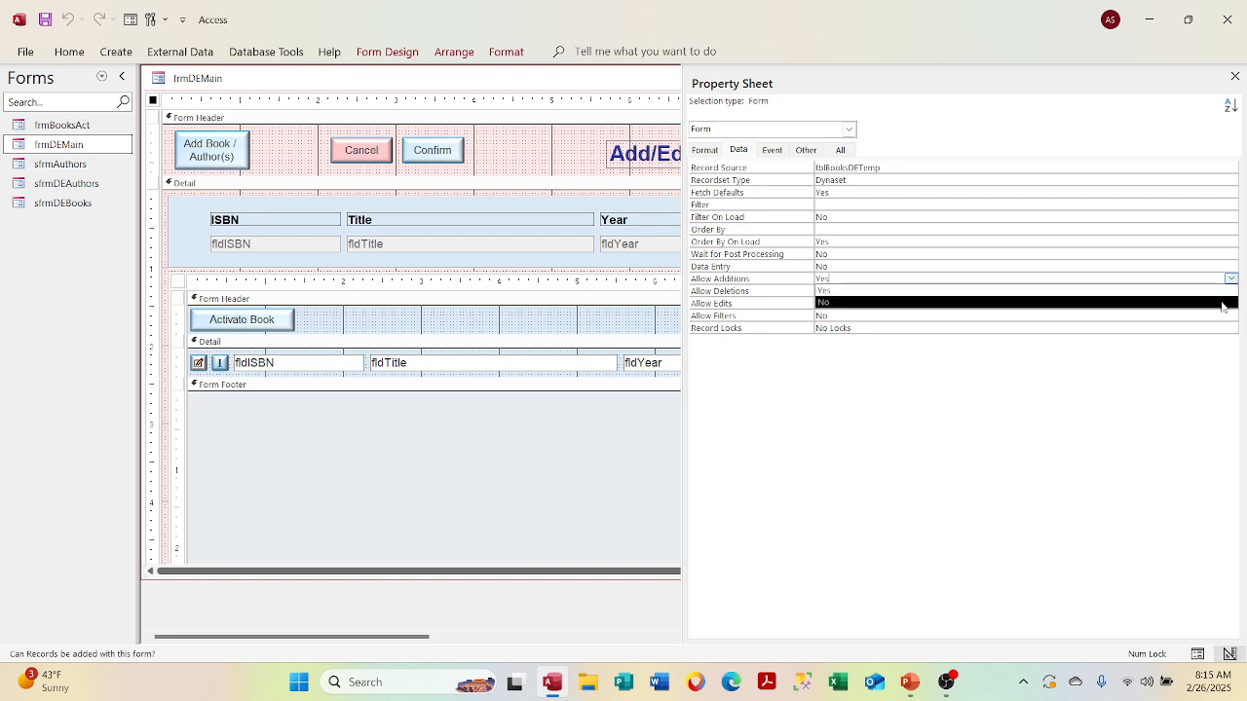
{"action": "left_click", "coordinate": [1220, 303]}
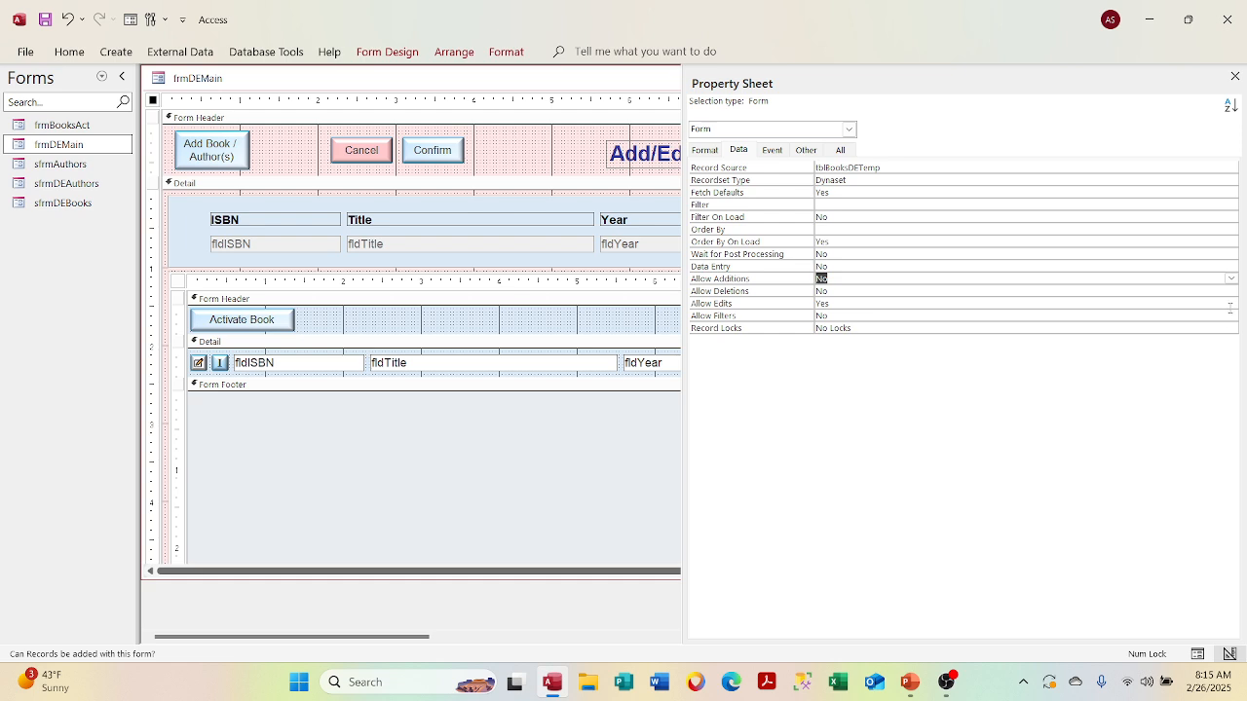
{"action": "left_click", "coordinate": [1230, 303]}
{"action": "left_click", "coordinate": [1217, 328]}
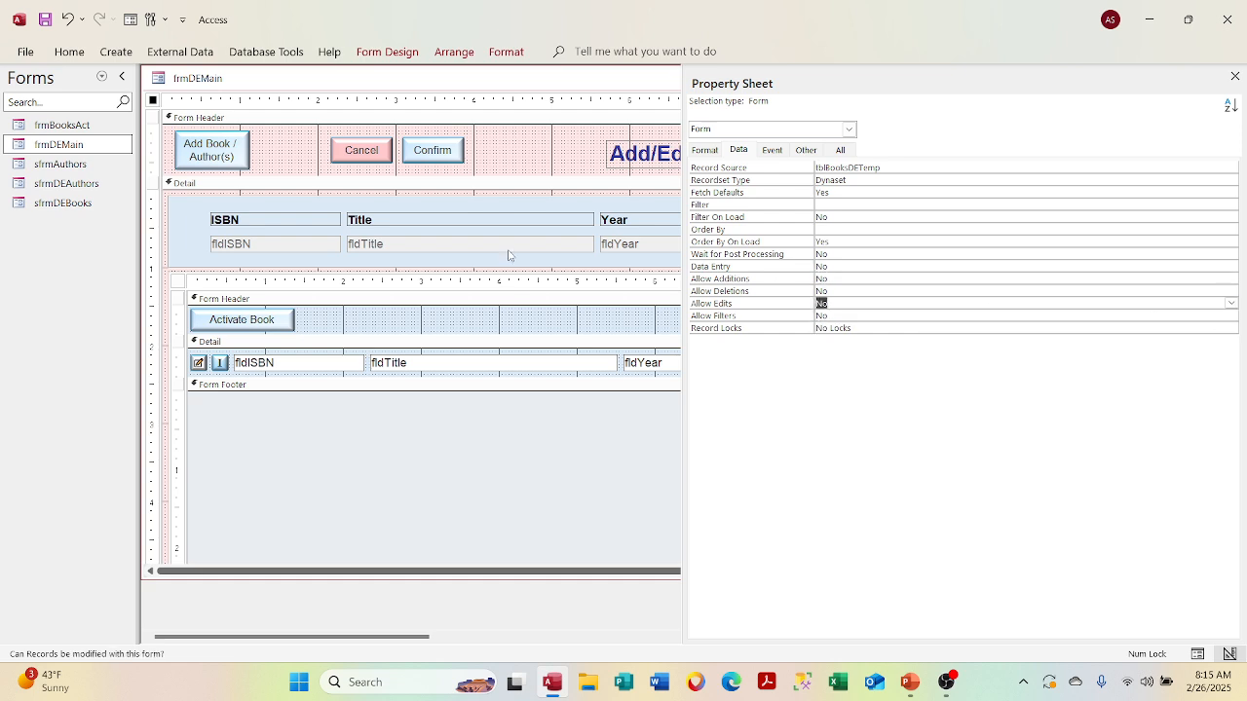
{"action": "right_click", "coordinate": [331, 78]}
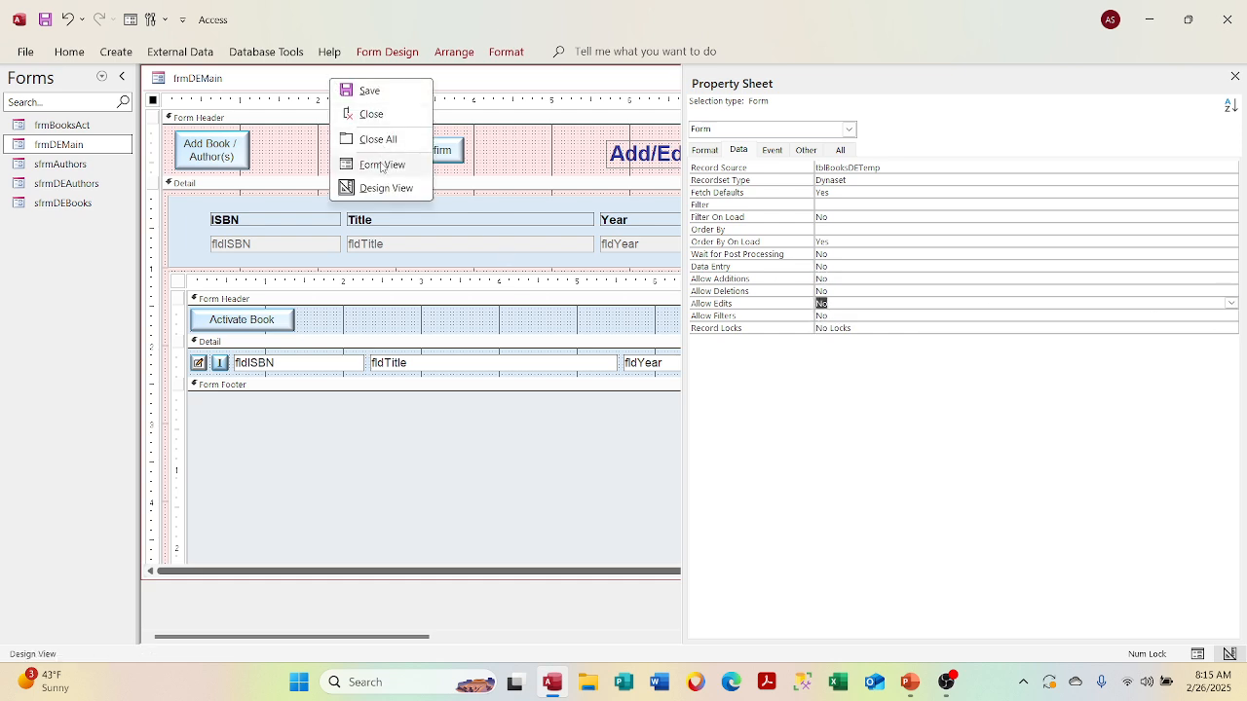
{"action": "left_click", "coordinate": [383, 165]}
{"action": "right_click", "coordinate": [353, 105]}
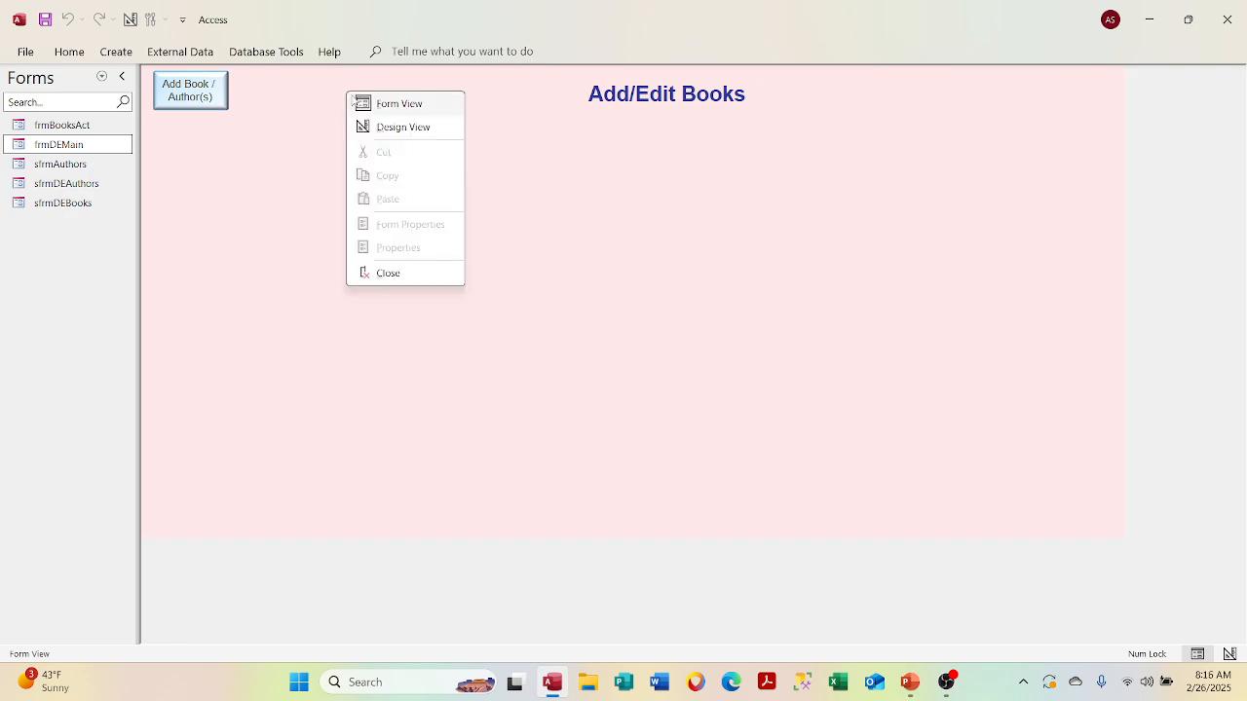
{"action": "left_click", "coordinate": [377, 128]}
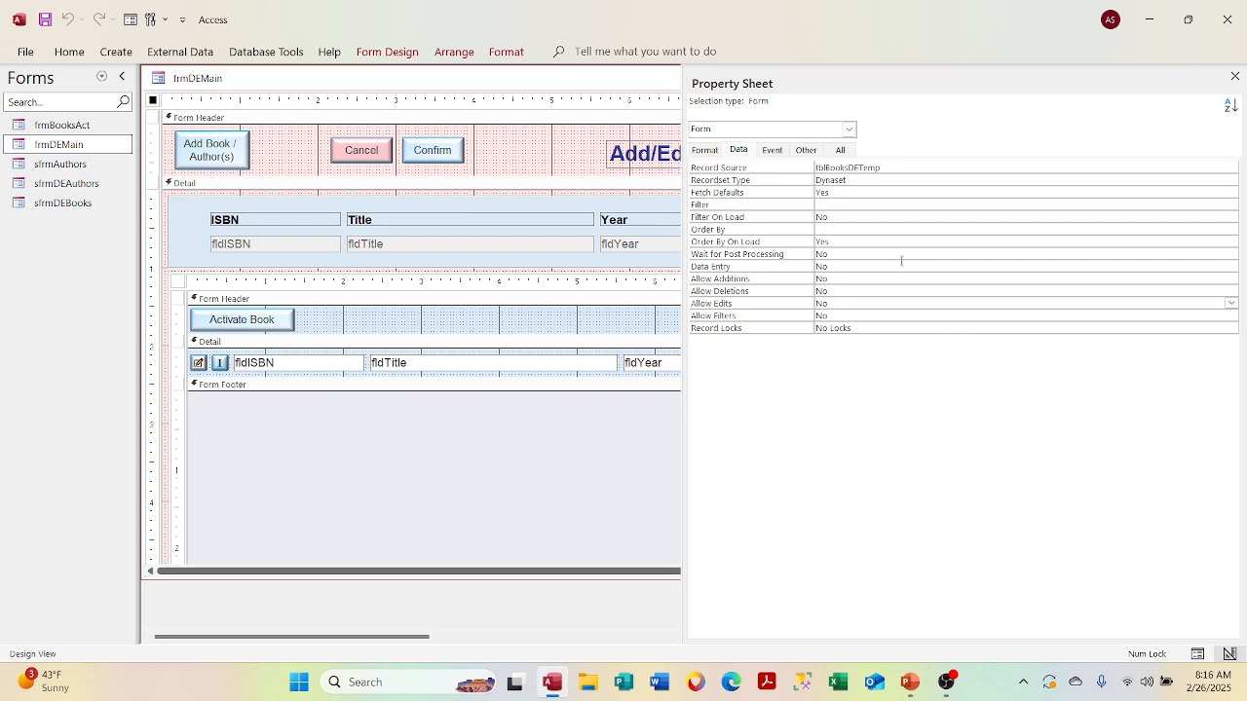
Set the main form's Allow Edits to Yes, check the form in Form View, and return to Design View.
{"action": "left_click", "coordinate": [1034, 304]}
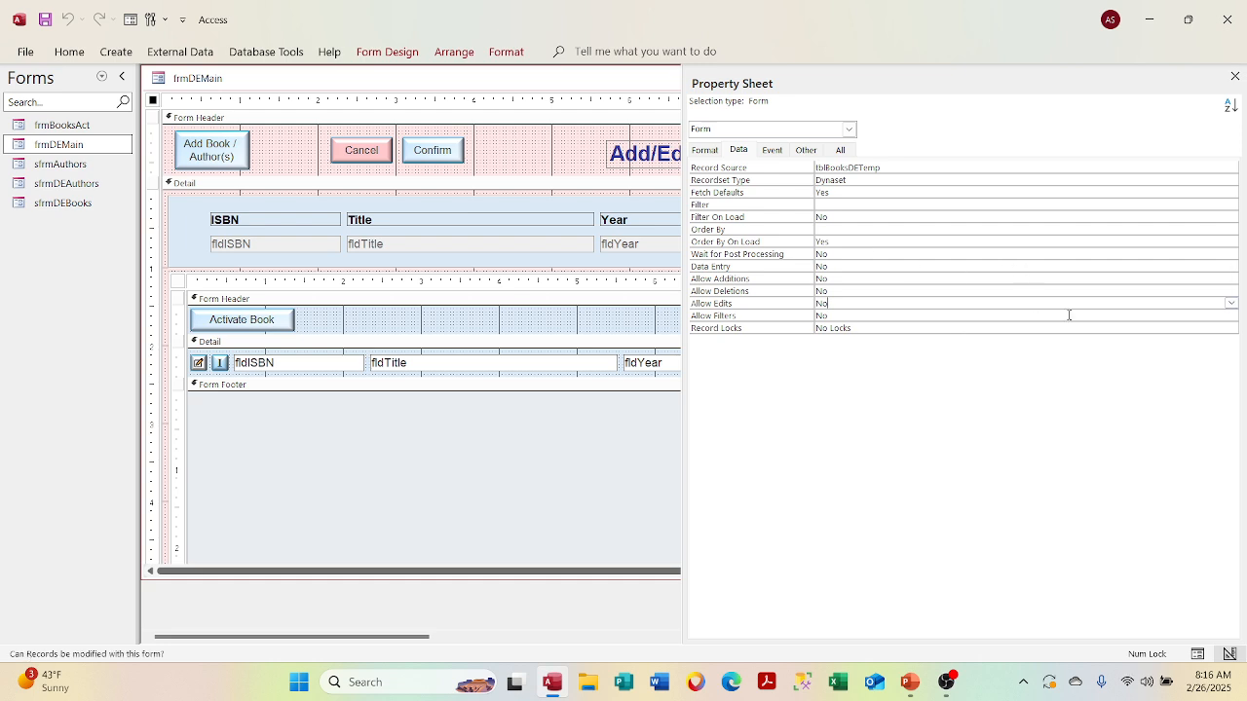
{"action": "left_click", "coordinate": [1231, 303]}
{"action": "left_click", "coordinate": [1225, 316]}
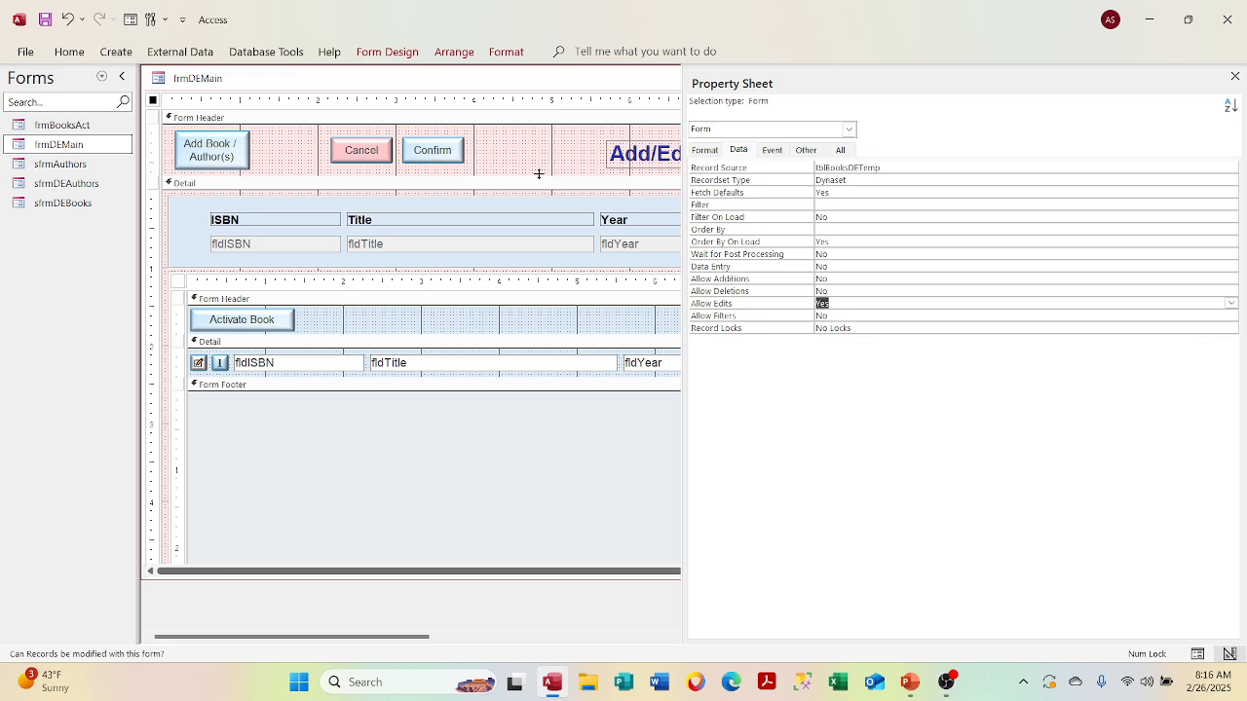
{"action": "right_click", "coordinate": [221, 79]}
{"action": "left_click", "coordinate": [265, 172]}
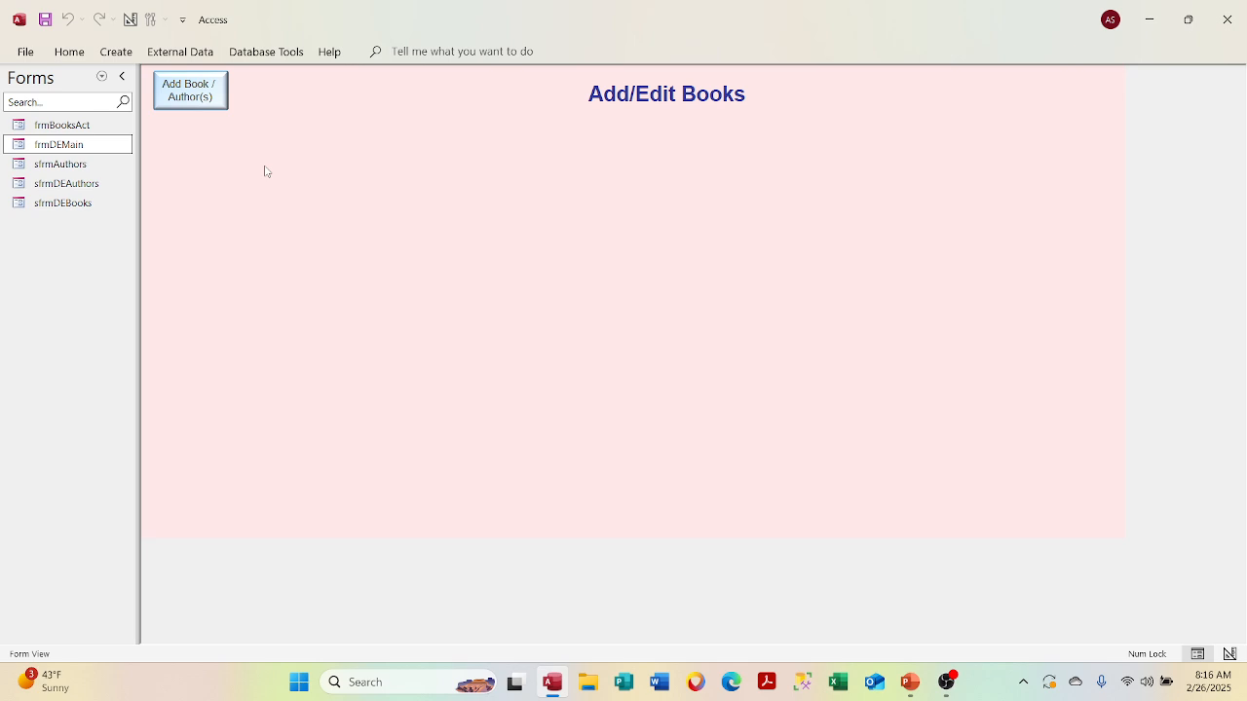
{"action": "right_click", "coordinate": [300, 111]}
{"action": "left_click", "coordinate": [317, 148]}
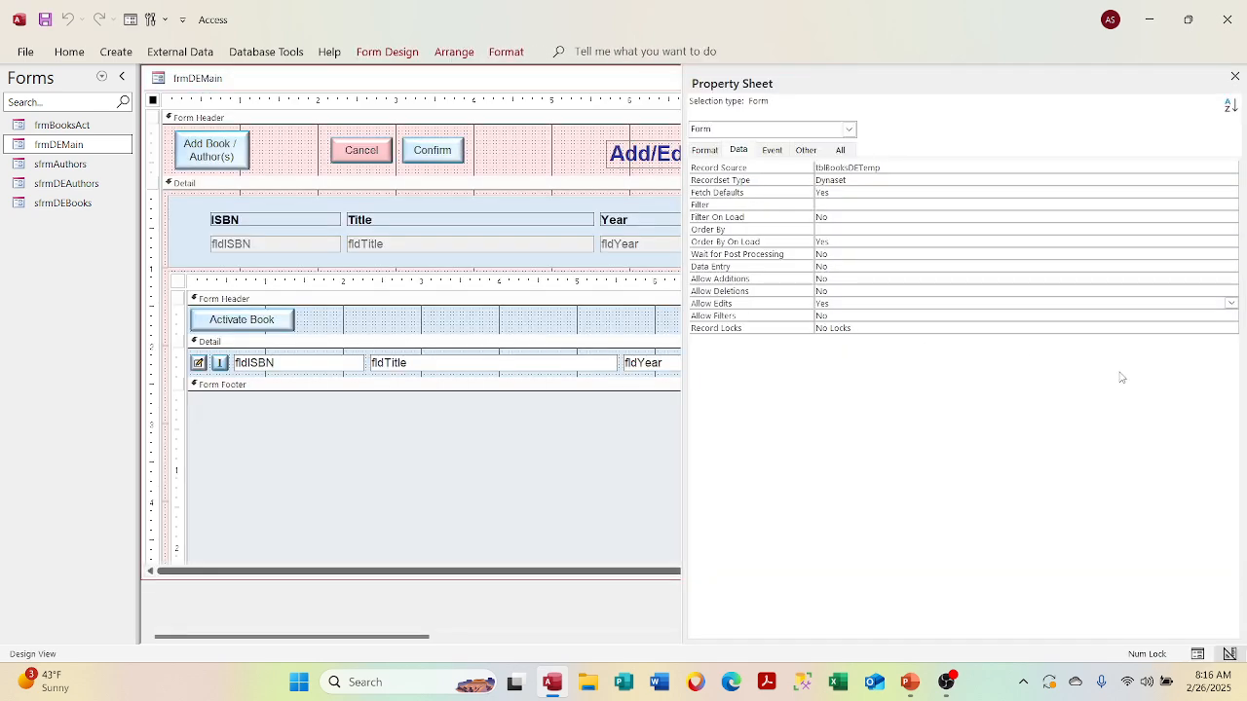
Set the main form's Allow Additions to Yes, check the form in Form View, and return to Design View.
{"action": "left_click", "coordinate": [1208, 279]}
{"action": "left_click", "coordinate": [1230, 279]}
{"action": "left_click", "coordinate": [1225, 292]}
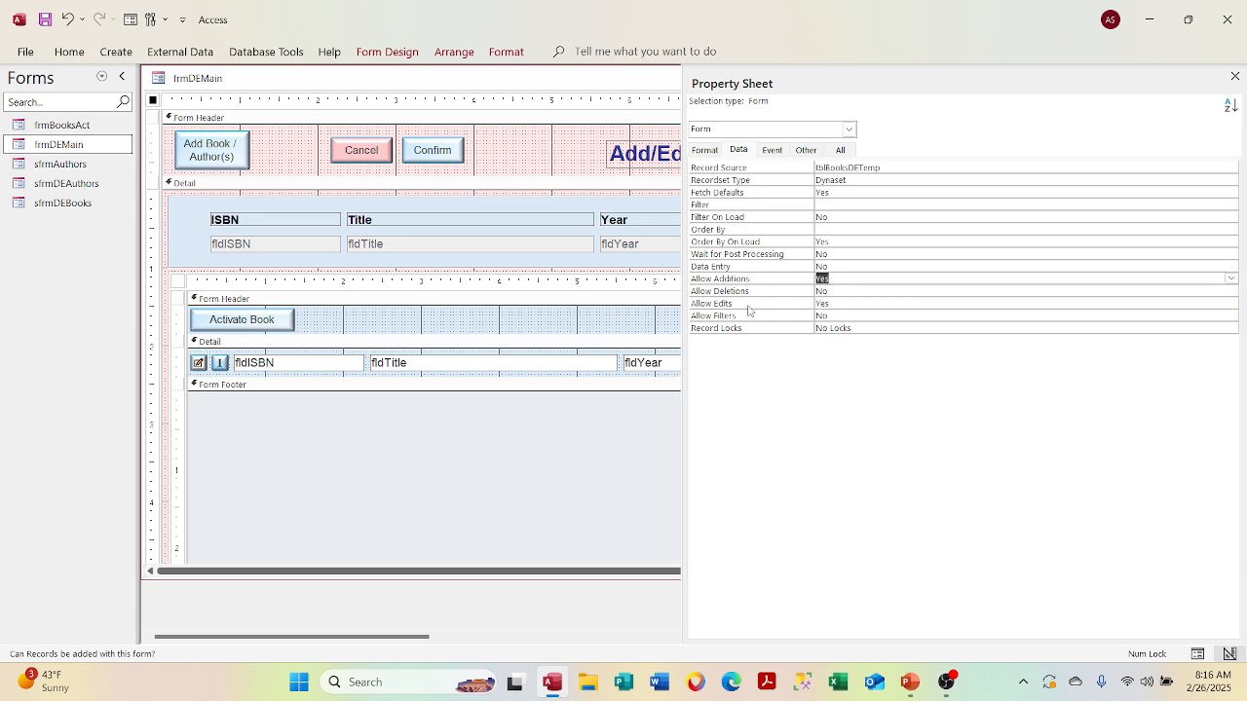
{"action": "right_click", "coordinate": [331, 75]}
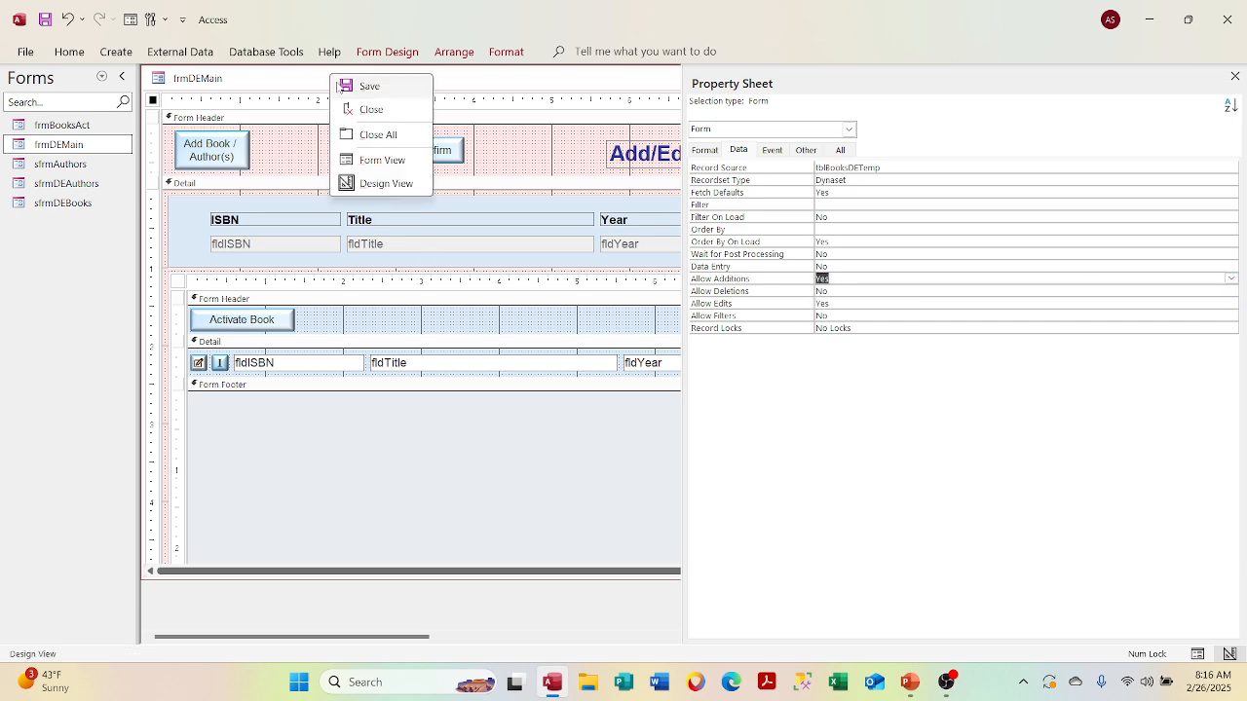
{"action": "left_click", "coordinate": [380, 160]}
{"action": "right_click", "coordinate": [356, 92]}
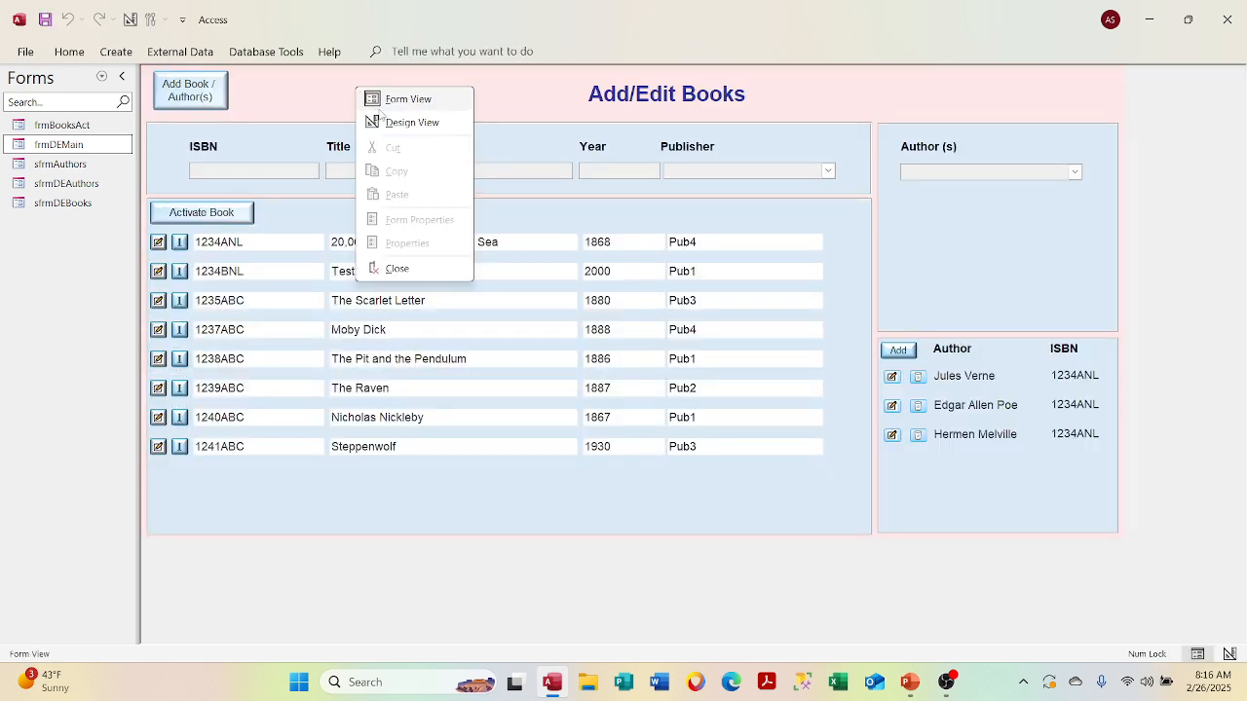
{"action": "left_click", "coordinate": [383, 119]}
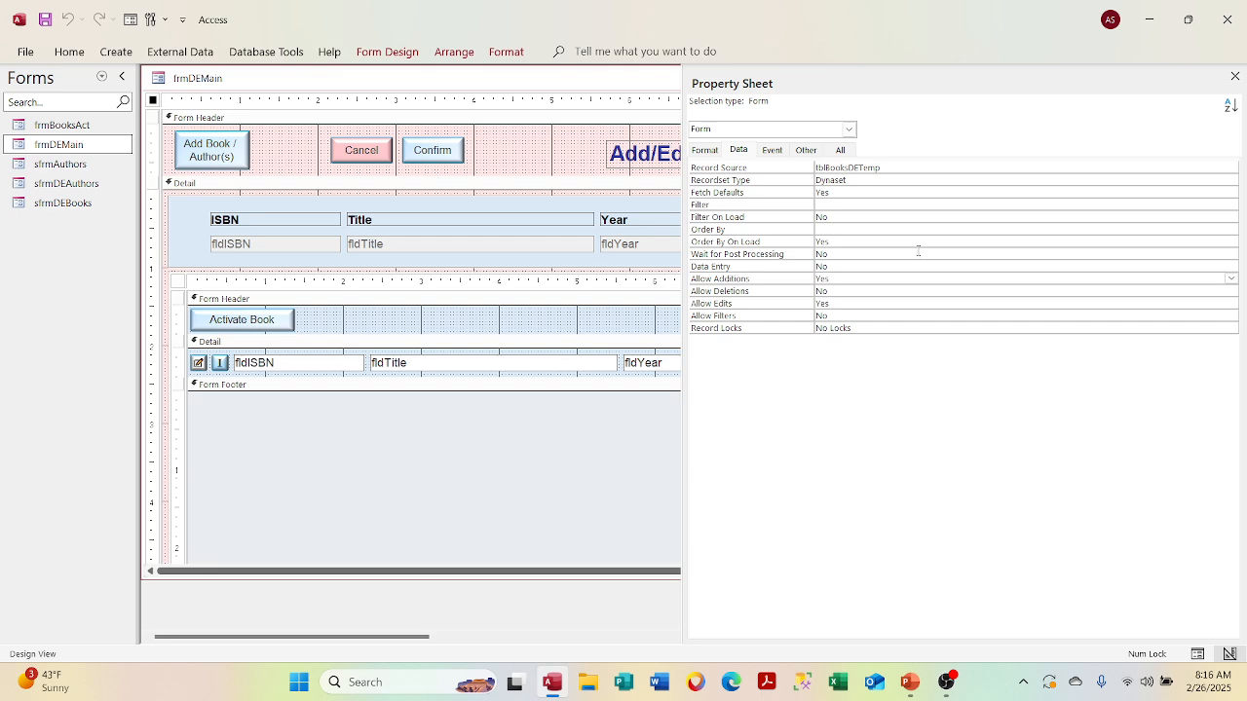
Set the main form's Allow Additions back to No, check it in Form View, and return to Design View.
{"action": "left_click", "coordinate": [1231, 280]}
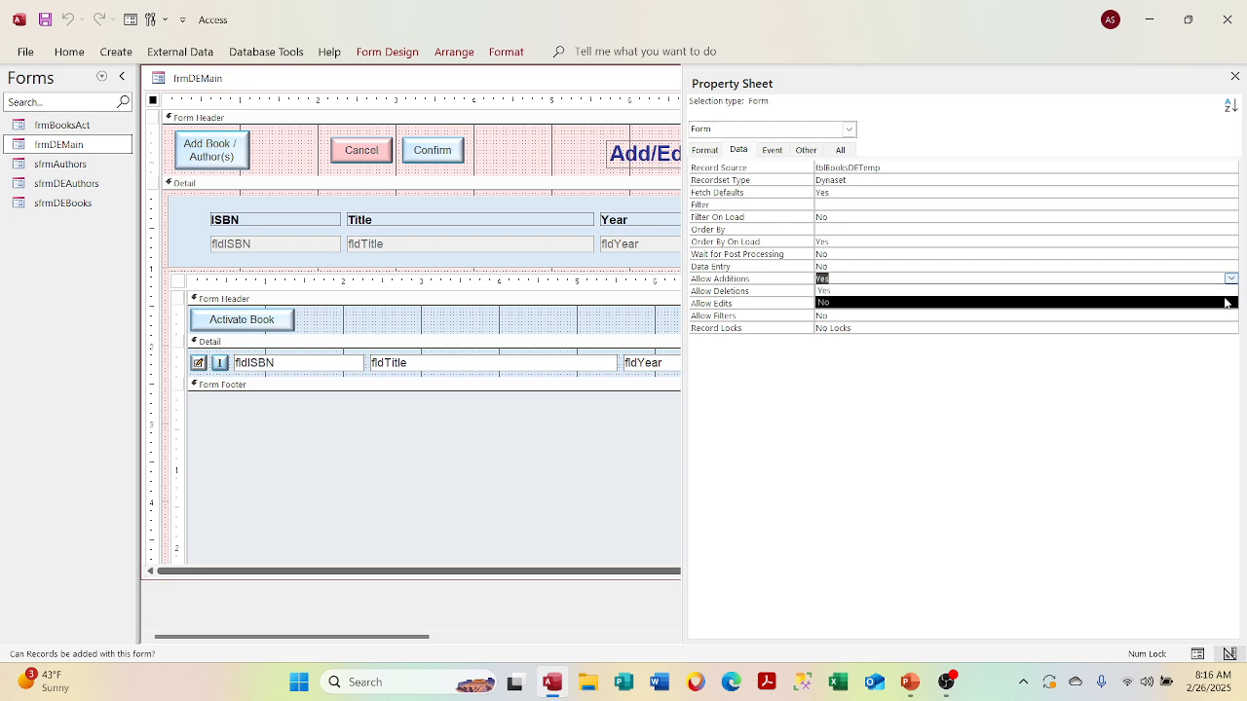
{"action": "left_click", "coordinate": [1225, 303]}
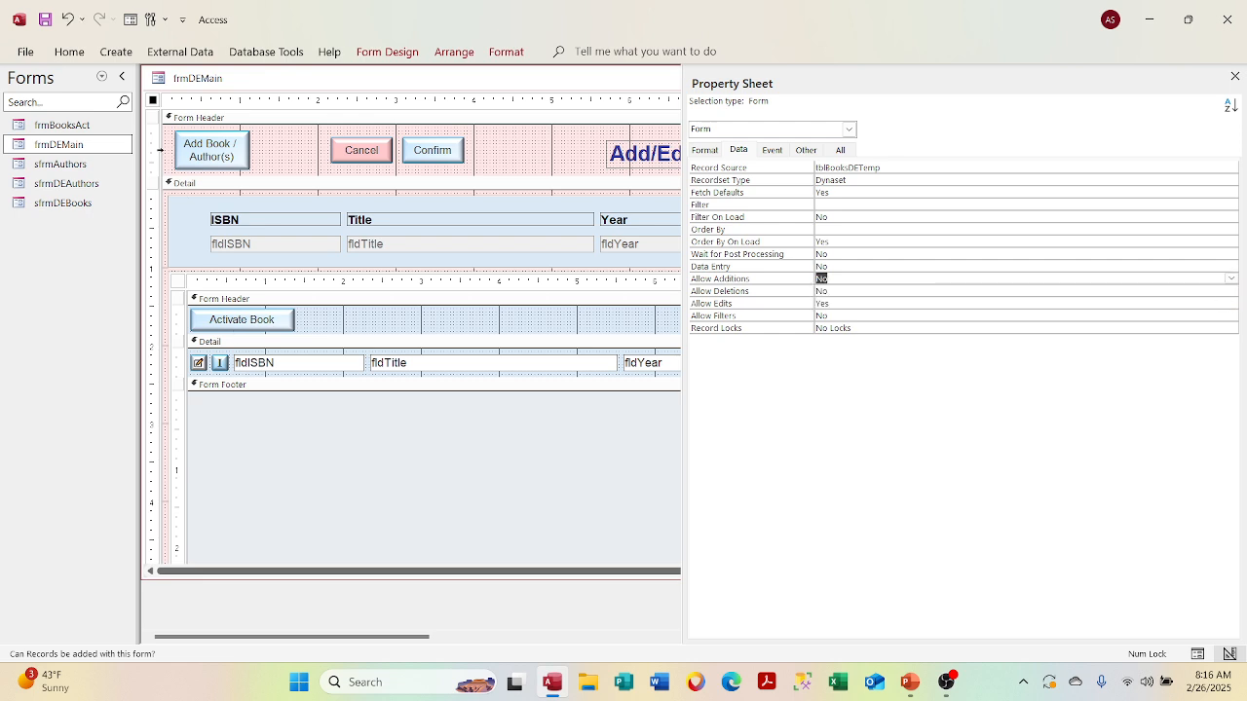
{"action": "right_click", "coordinate": [210, 87]}
{"action": "left_click", "coordinate": [252, 178]}
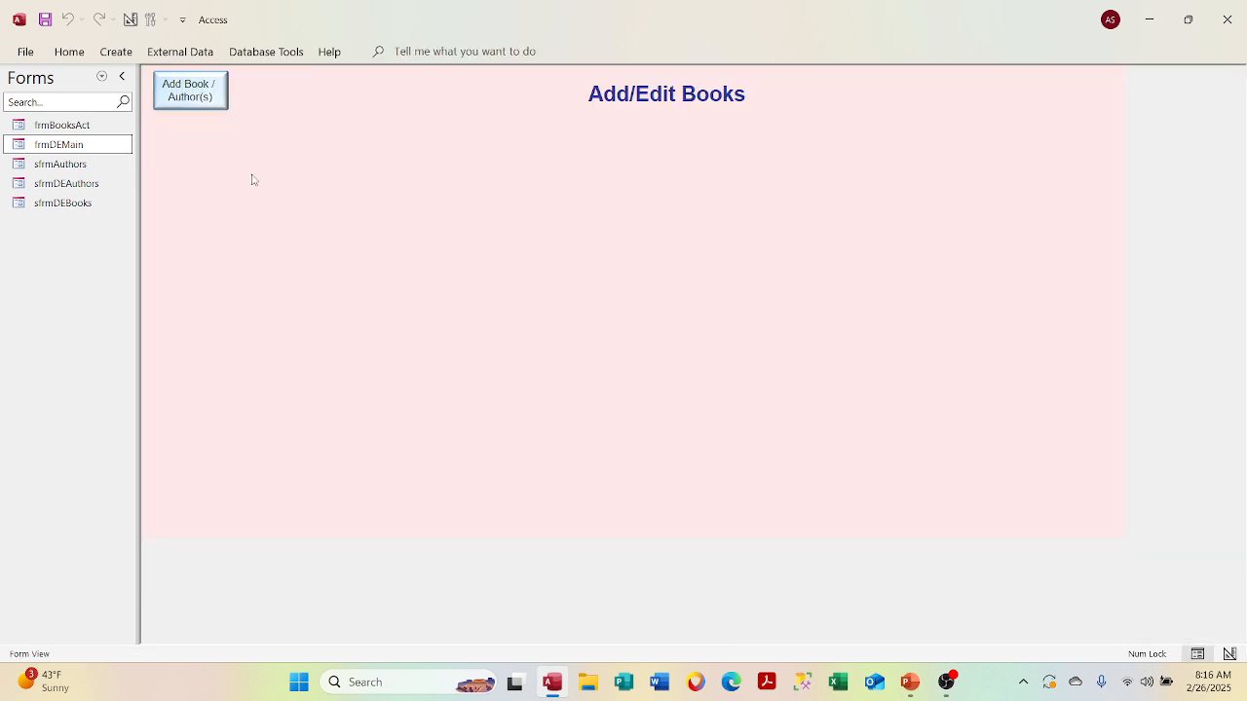
{"action": "right_click", "coordinate": [276, 82]}
{"action": "left_click", "coordinate": [325, 117]}
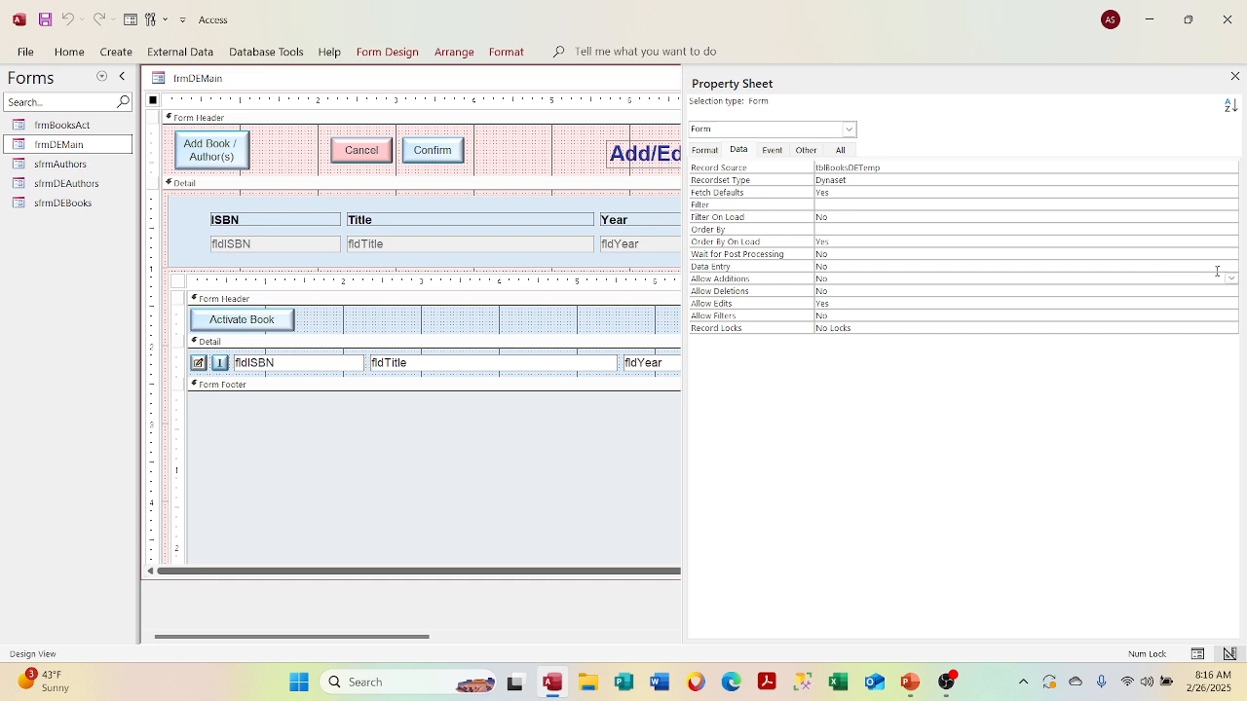
Set the main form's Allow Additions to Yes again and open the table tblBooksDETemp.
{"action": "left_click", "coordinate": [1232, 279]}
{"action": "left_click", "coordinate": [1230, 290]}
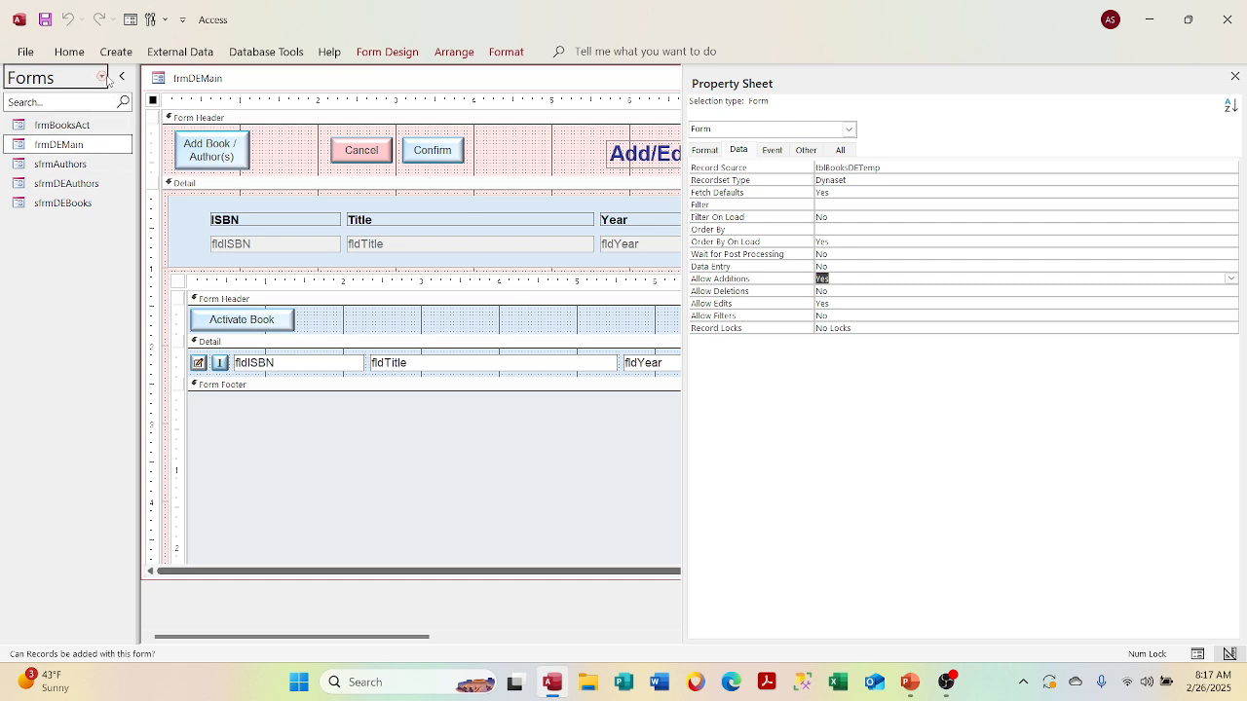
{"action": "left_click", "coordinate": [104, 78]}
{"action": "left_click", "coordinate": [68, 239]}
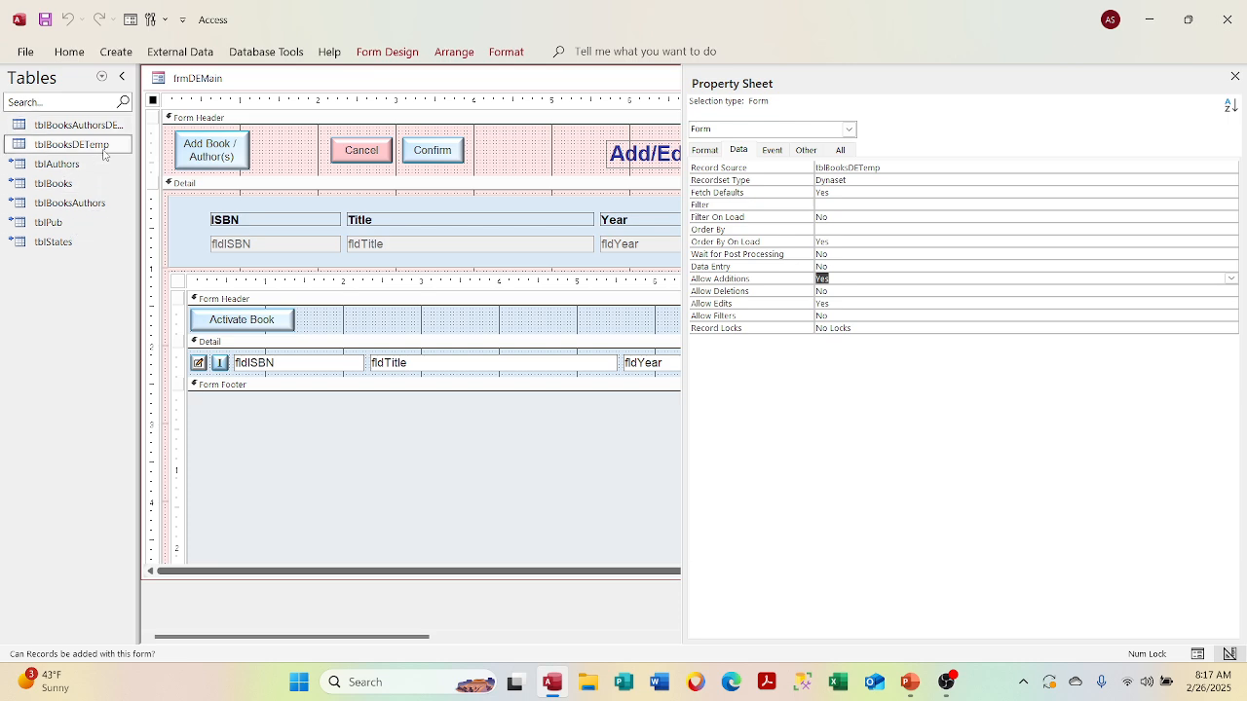
{"action": "double_click", "coordinate": [103, 150]}
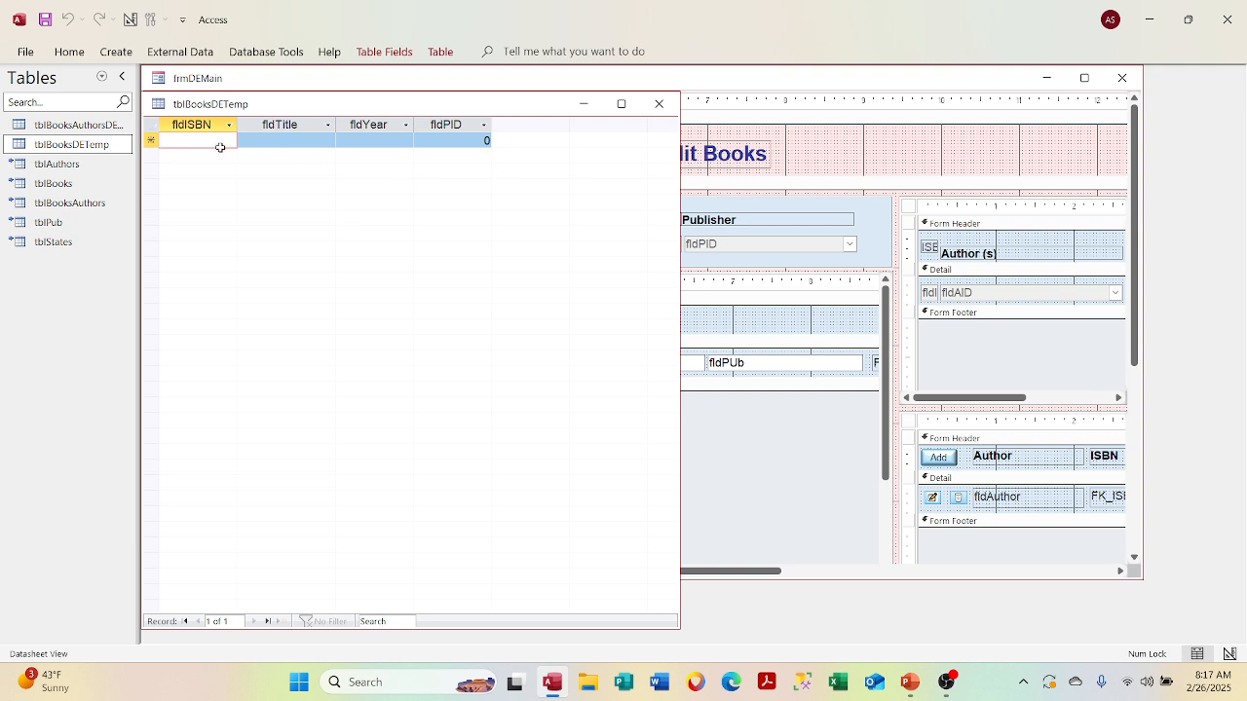
Add a record to tblBooksDETemp with ISBN 1234xyz, title Test, year 1990 and PID 1, and close the table.
{"action": "type", "text": "1234"}
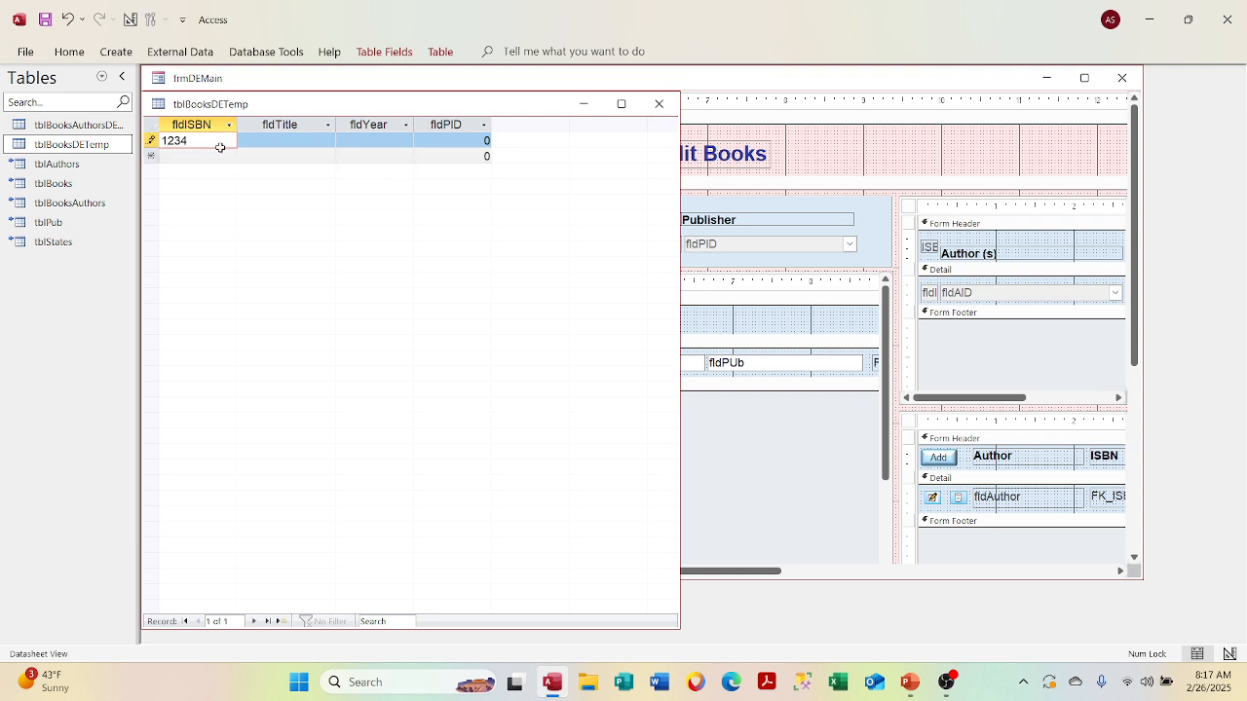
{"action": "type", "text": "xyz"}
{"action": "left_click", "coordinate": [287, 138]}
{"action": "type", "text": "Test"}
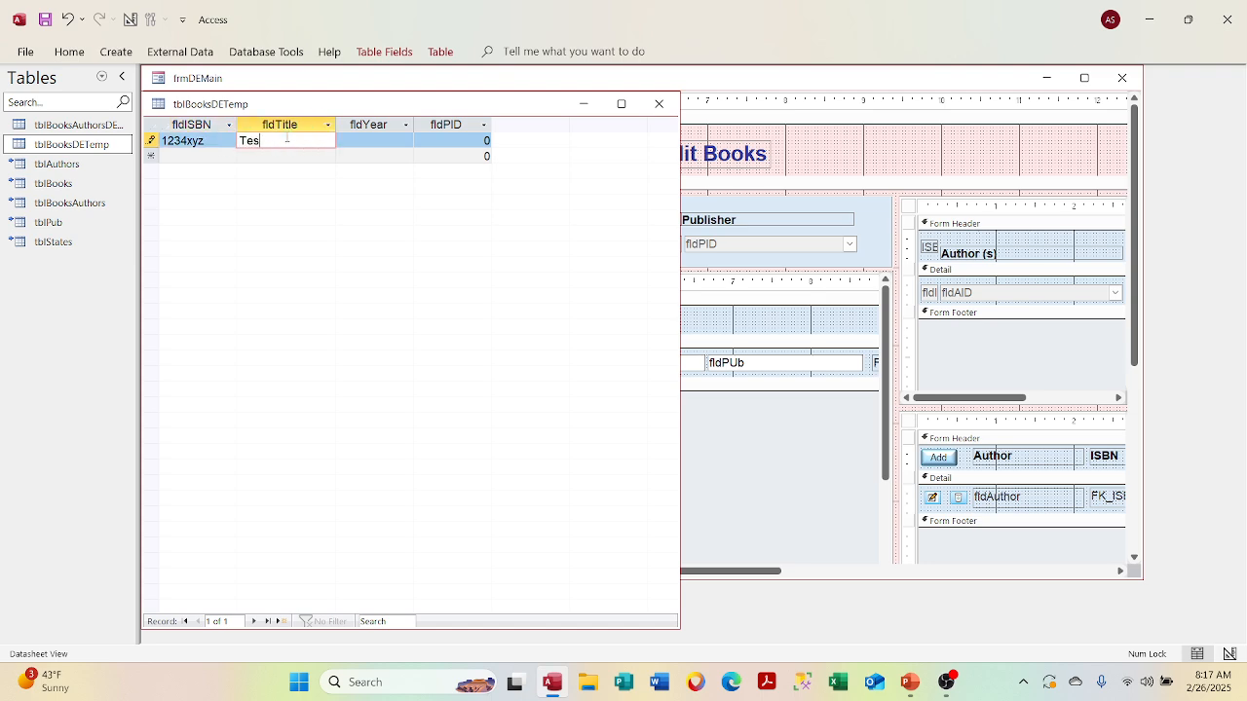
{"action": "key", "text": "Tab"}
{"action": "type", "text": "1990"}
{"action": "key", "text": "Tab"}
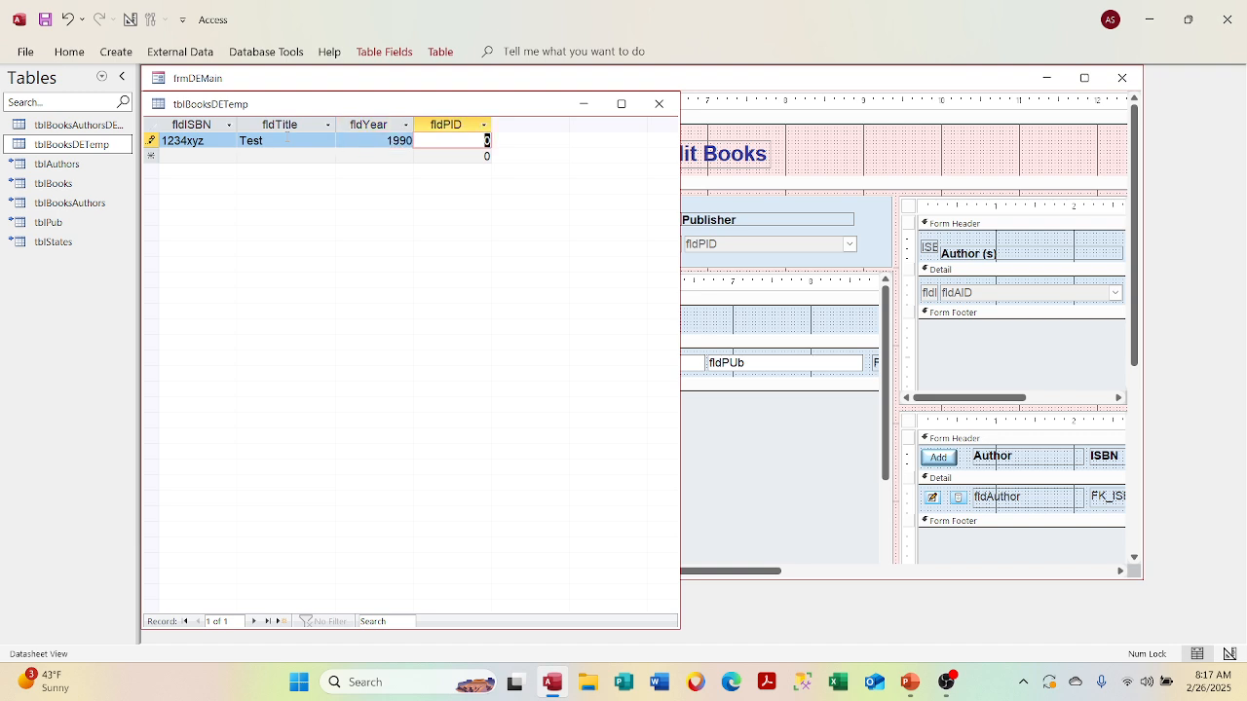
{"action": "type", "text": "1"}
{"action": "key", "text": "Tab"}
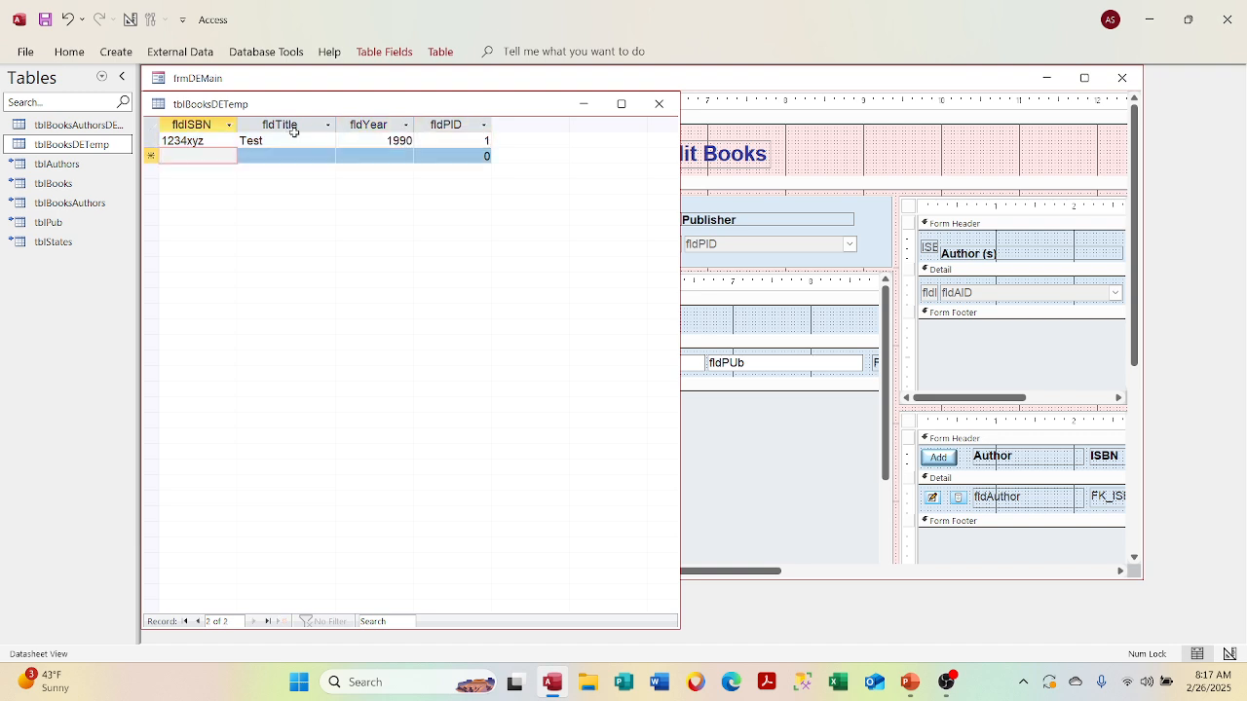
{"action": "left_click", "coordinate": [661, 108]}
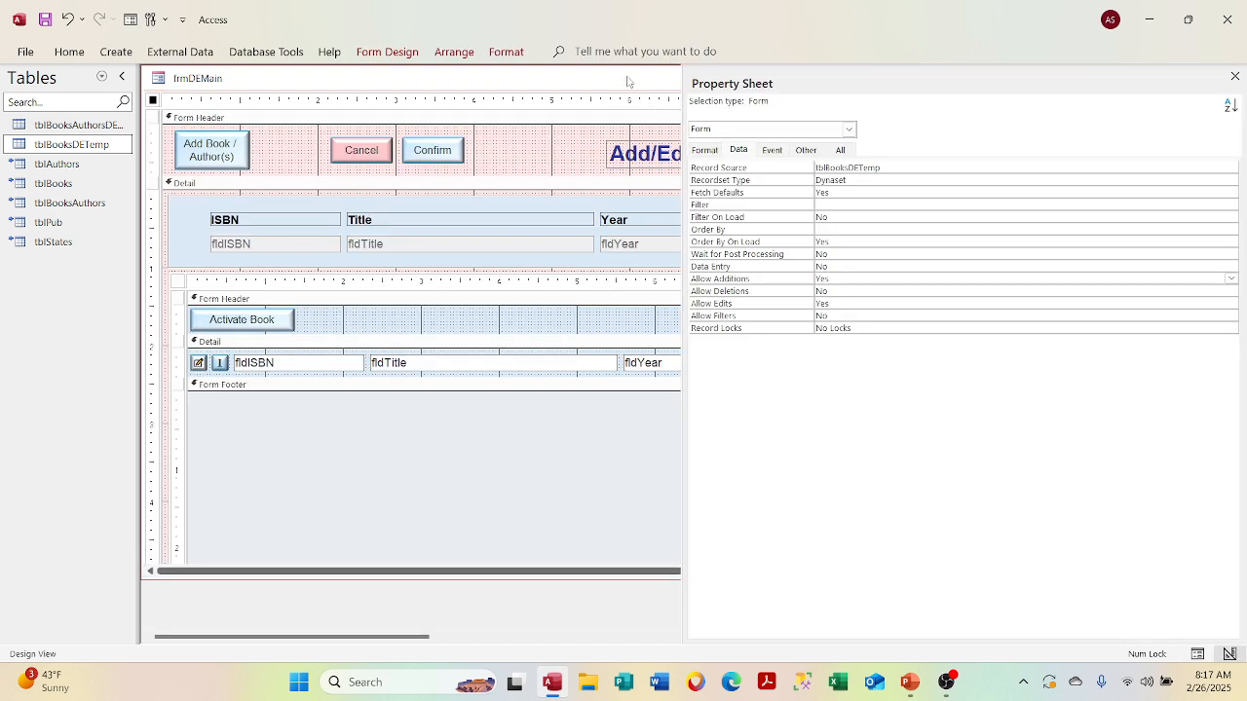
Check how the main form shows the test record in Form View and return to Design View.
{"action": "right_click", "coordinate": [578, 78]}
{"action": "left_click", "coordinate": [623, 161]}
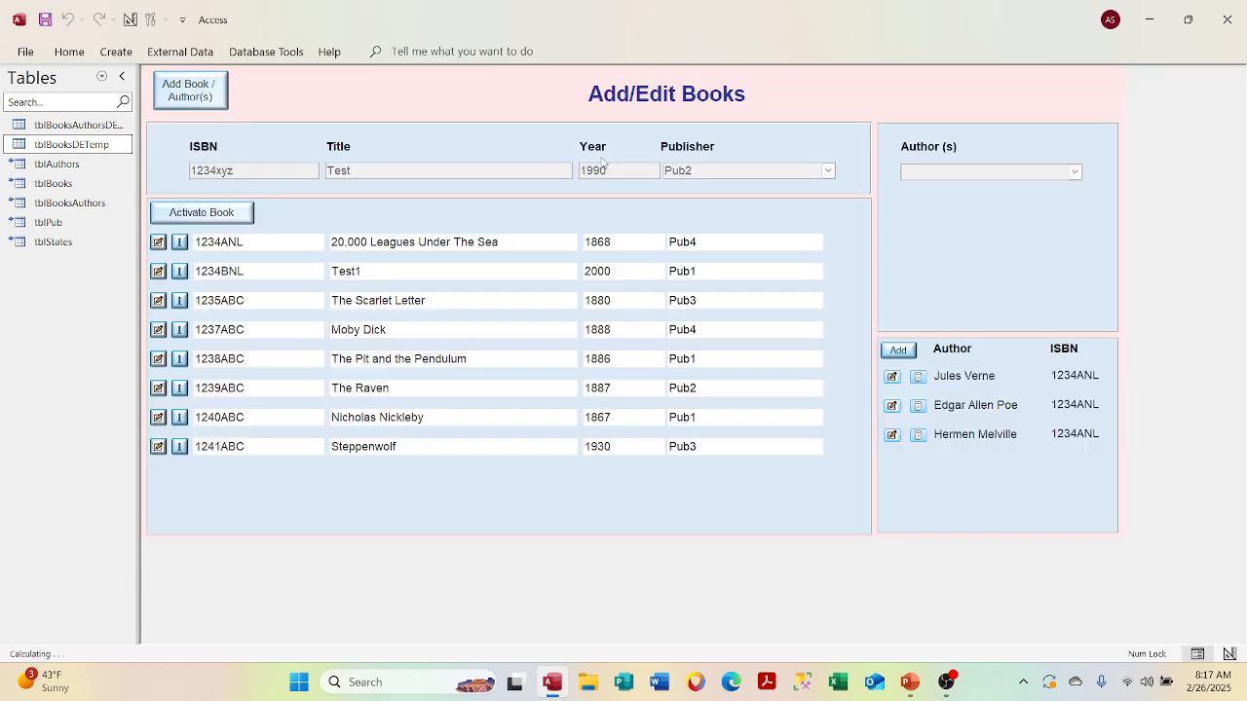
{"action": "right_click", "coordinate": [546, 81]}
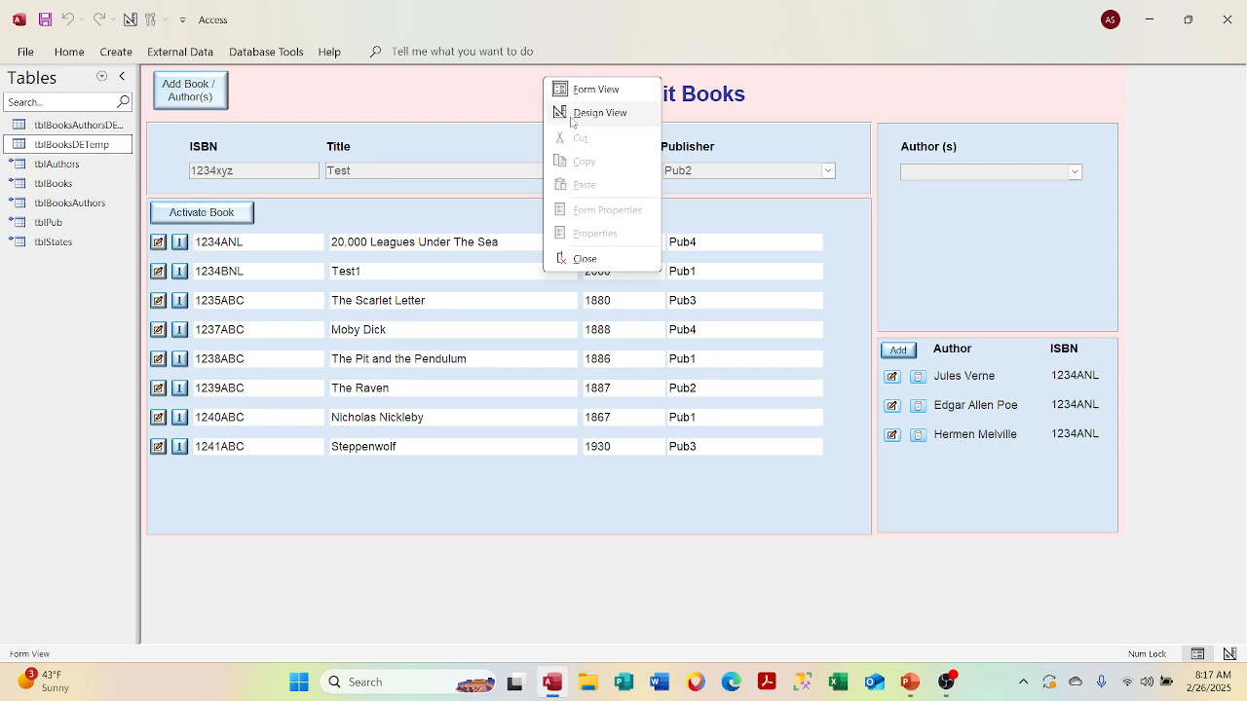
{"action": "left_click", "coordinate": [572, 119]}
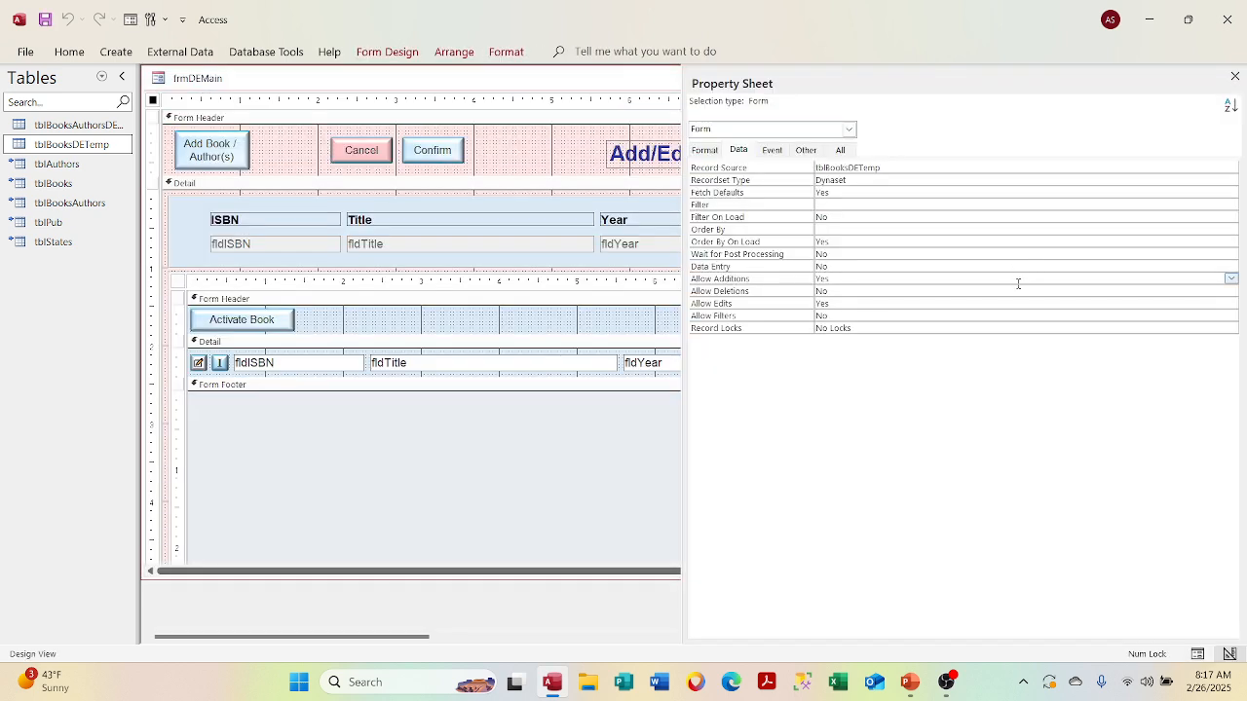
Set the main form's Allow Additions to No, check the form with the test record in Form View, and return to Design View.
{"action": "left_click", "coordinate": [1017, 279]}
{"action": "left_click", "coordinate": [1230, 277]}
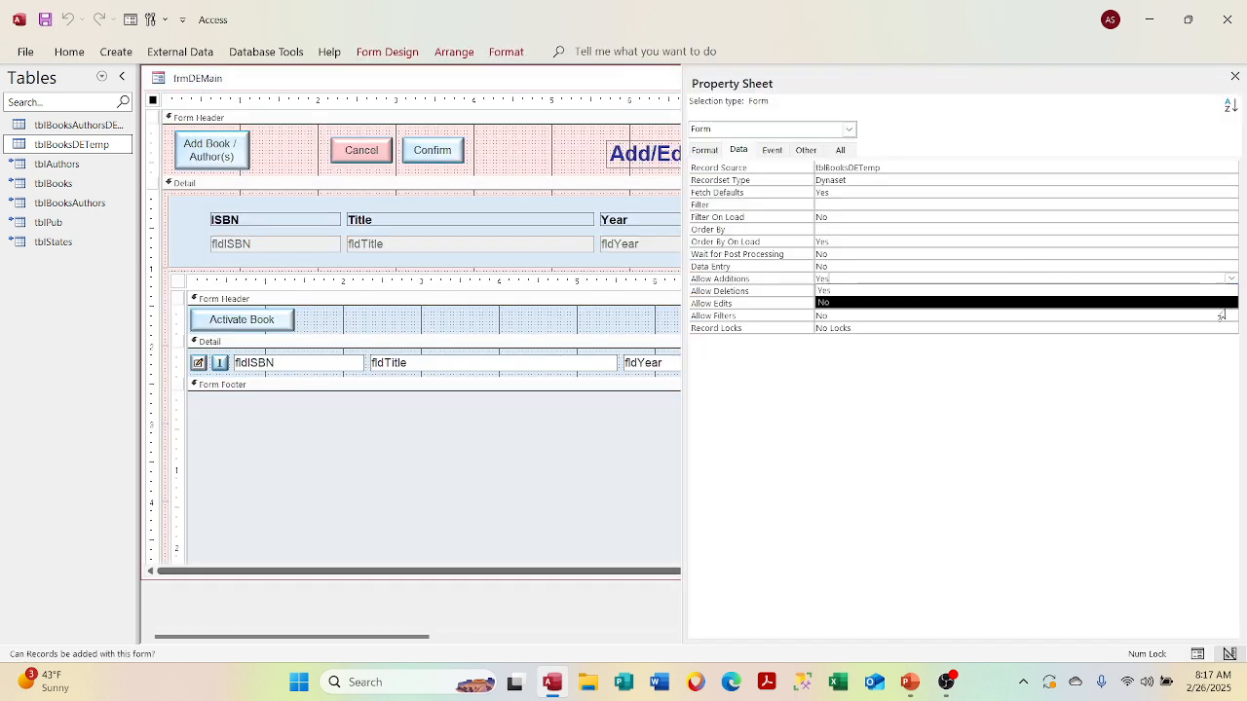
{"action": "left_click", "coordinate": [896, 315]}
{"action": "left_click", "coordinate": [1225, 278]}
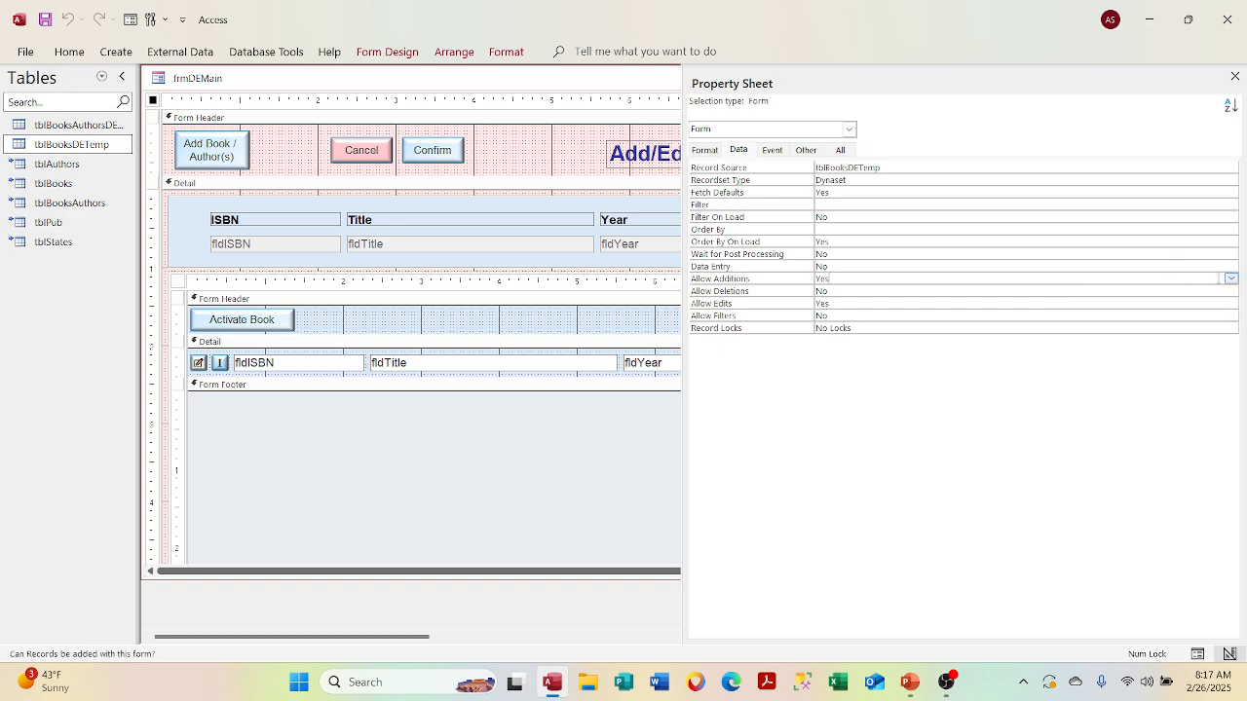
{"action": "left_click", "coordinate": [1230, 279]}
{"action": "left_click", "coordinate": [1217, 302]}
{"action": "right_click", "coordinate": [523, 78]}
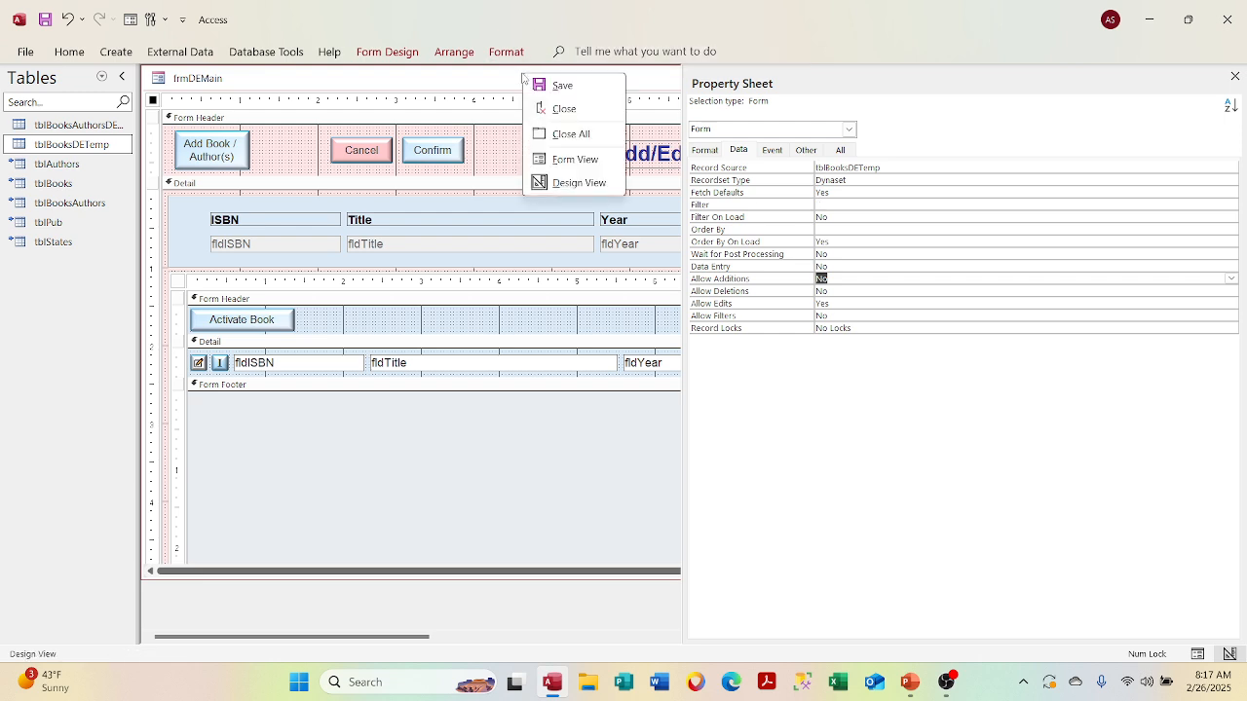
{"action": "left_click", "coordinate": [563, 162]}
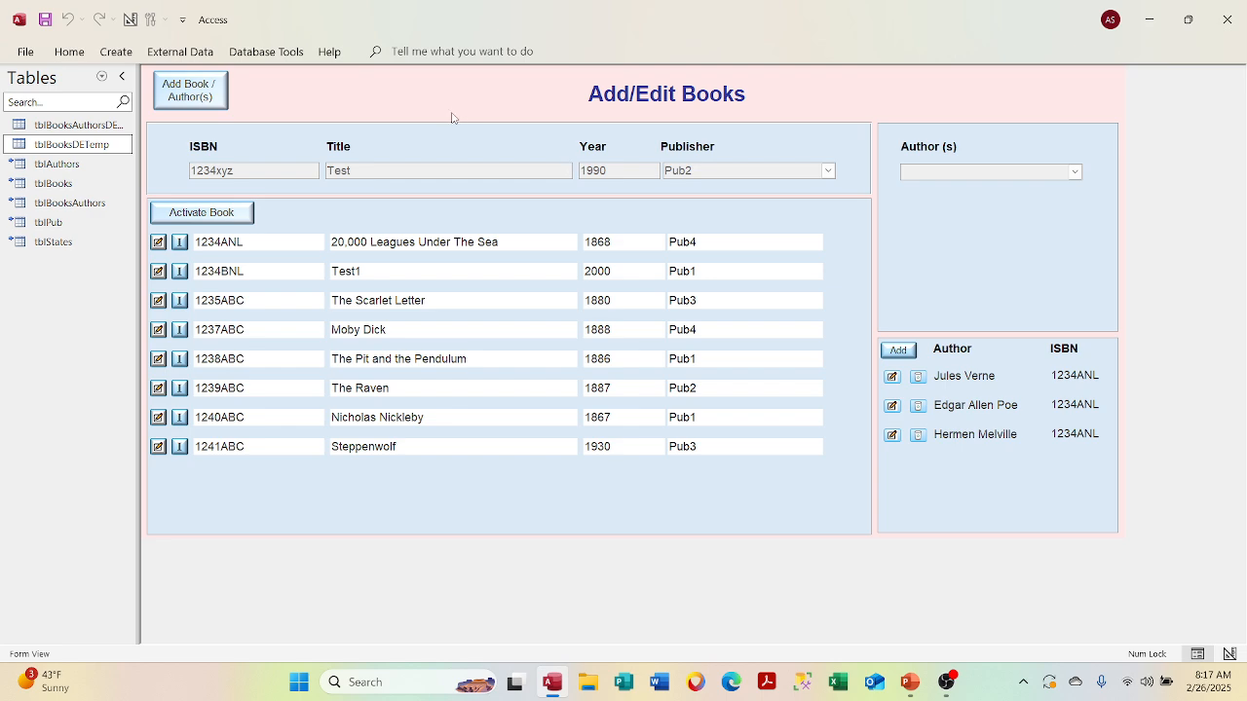
{"action": "right_click", "coordinate": [358, 89]}
{"action": "left_click", "coordinate": [393, 124]}
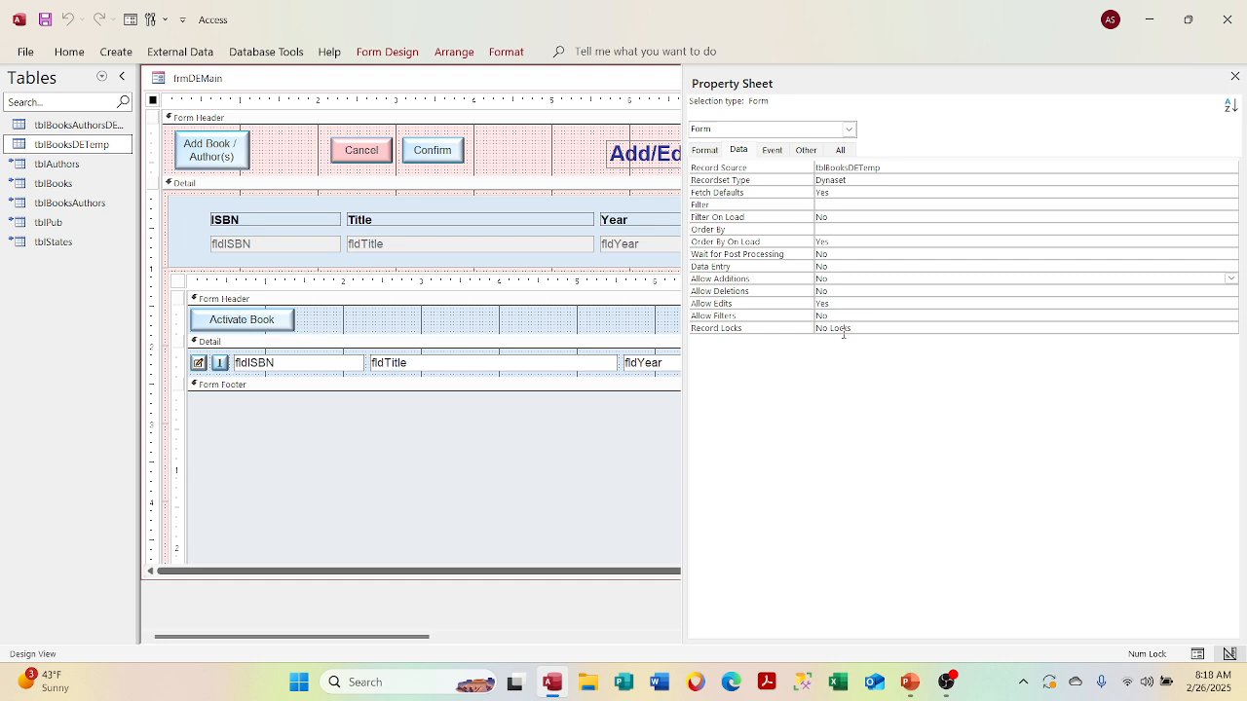
Delete the test record from the table tblBooksDETemp and close the table.
{"action": "double_click", "coordinate": [72, 144]}
{"action": "left_click", "coordinate": [153, 141]}
{"action": "key", "text": "Delete"}
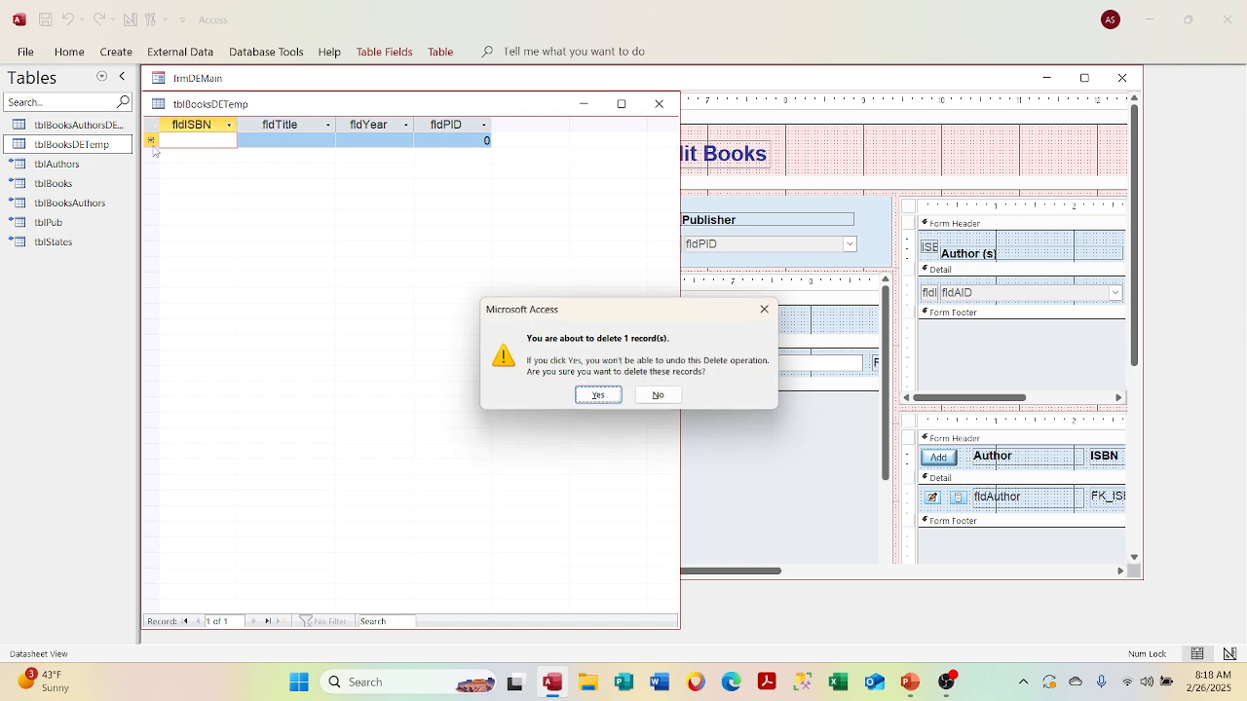
{"action": "left_click", "coordinate": [598, 395]}
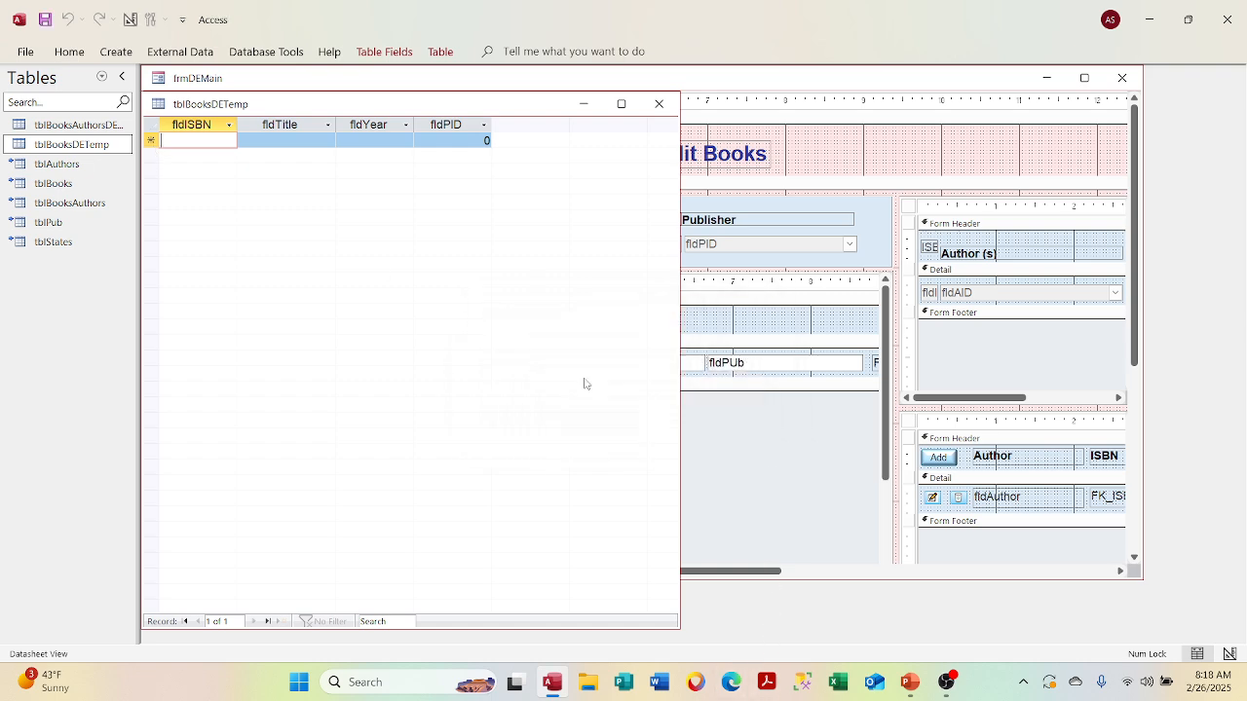
{"action": "left_click", "coordinate": [659, 103]}
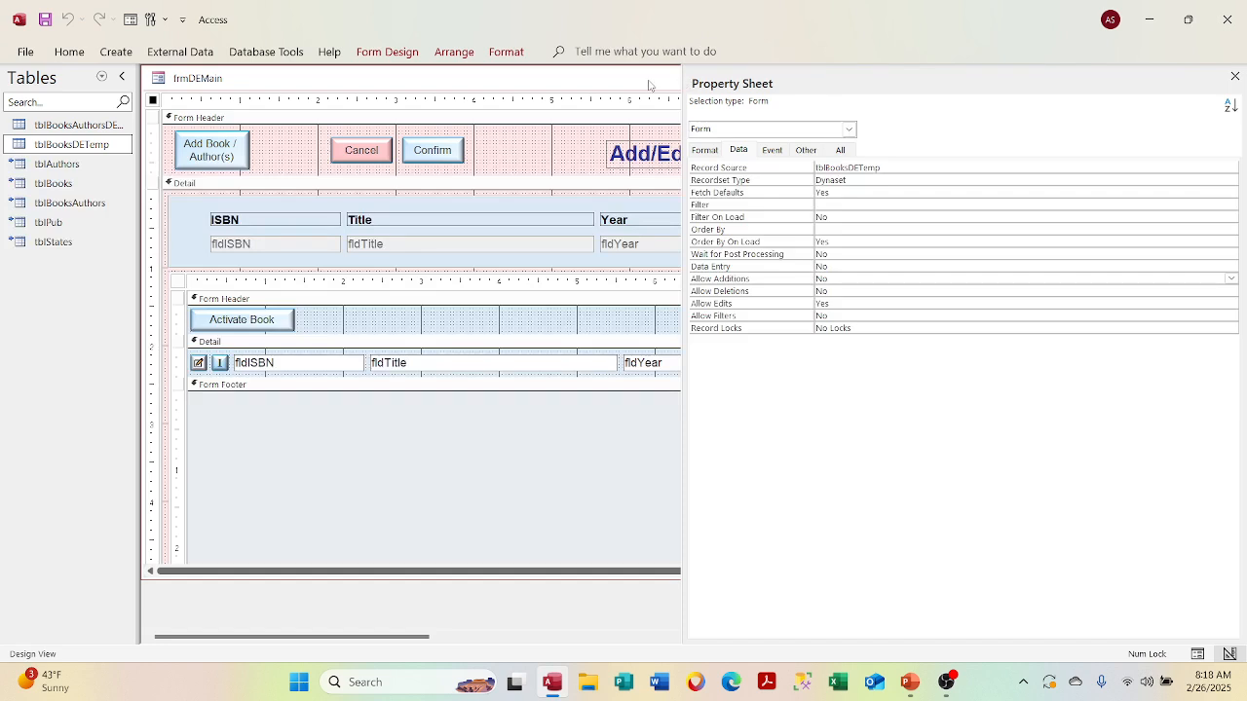
Check how the main form looks in Form View without the test record and return to Design View.
{"action": "right_click", "coordinate": [649, 82]}
{"action": "left_click", "coordinate": [675, 167]}
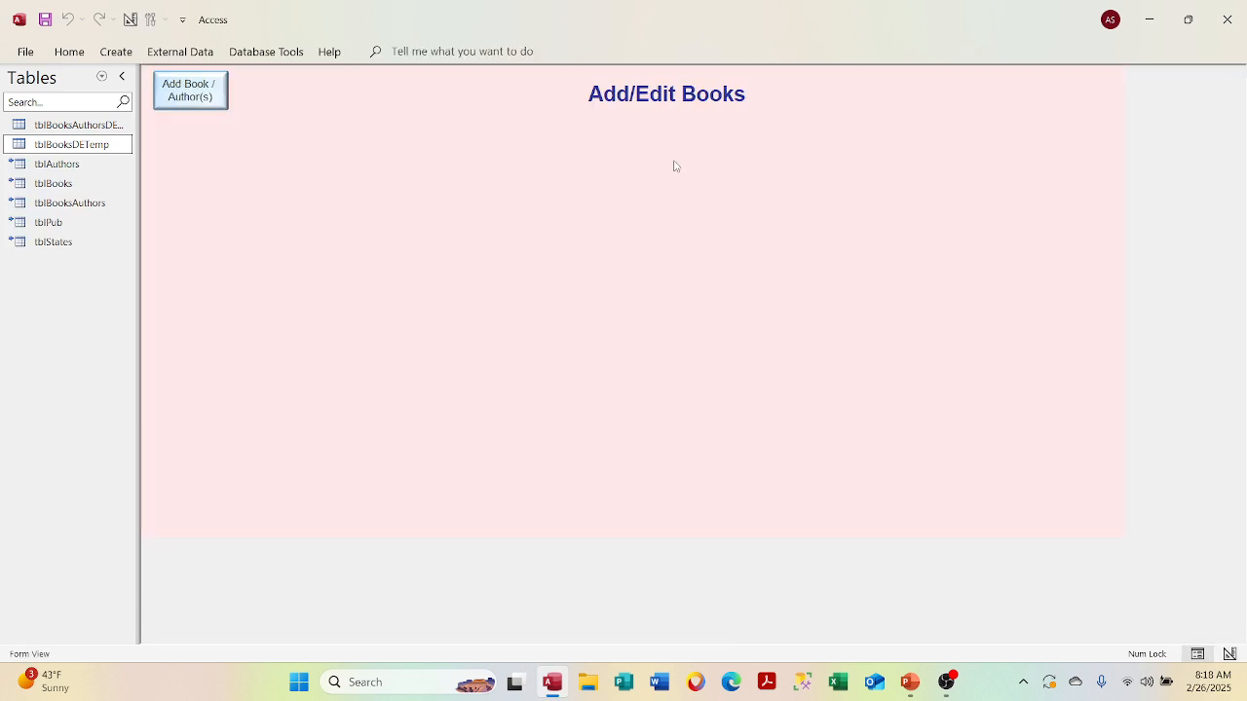
{"action": "right_click", "coordinate": [448, 80]}
{"action": "left_click", "coordinate": [482, 118]}
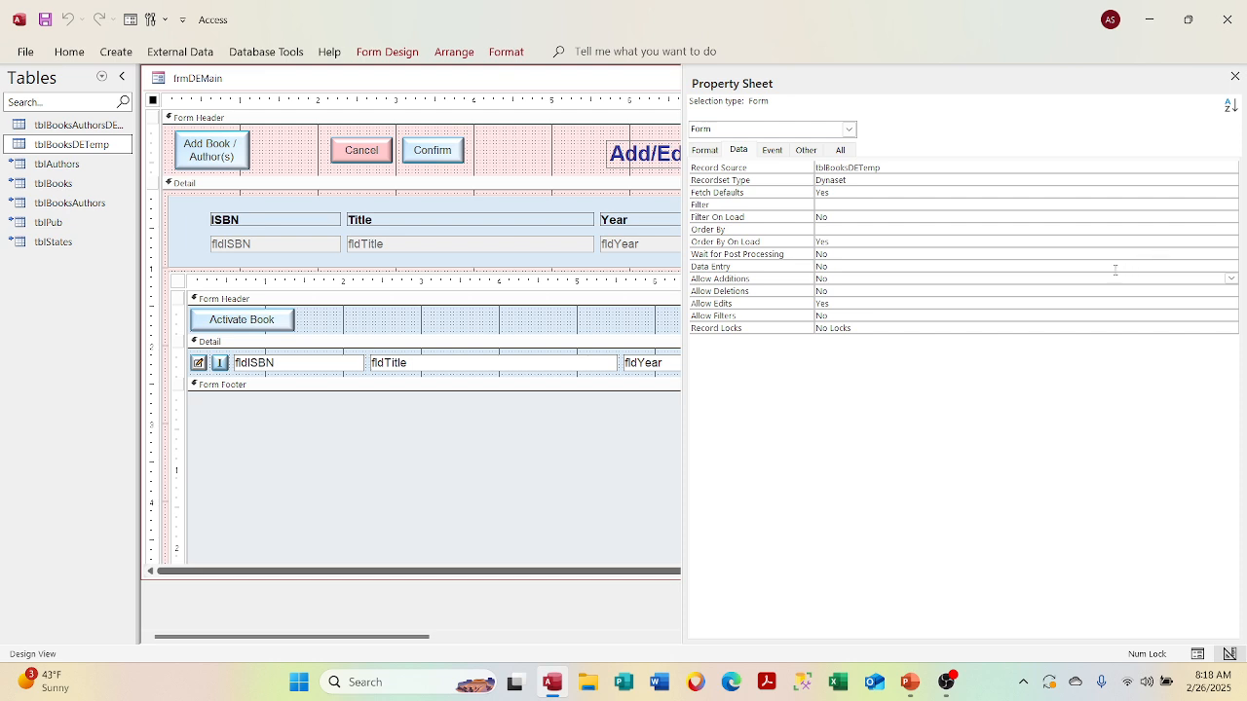
Set the main form's Allow Additions to Yes and show the form in Form View.
{"action": "left_click", "coordinate": [1009, 280]}
{"action": "left_click", "coordinate": [1230, 279]}
{"action": "left_click", "coordinate": [1225, 291]}
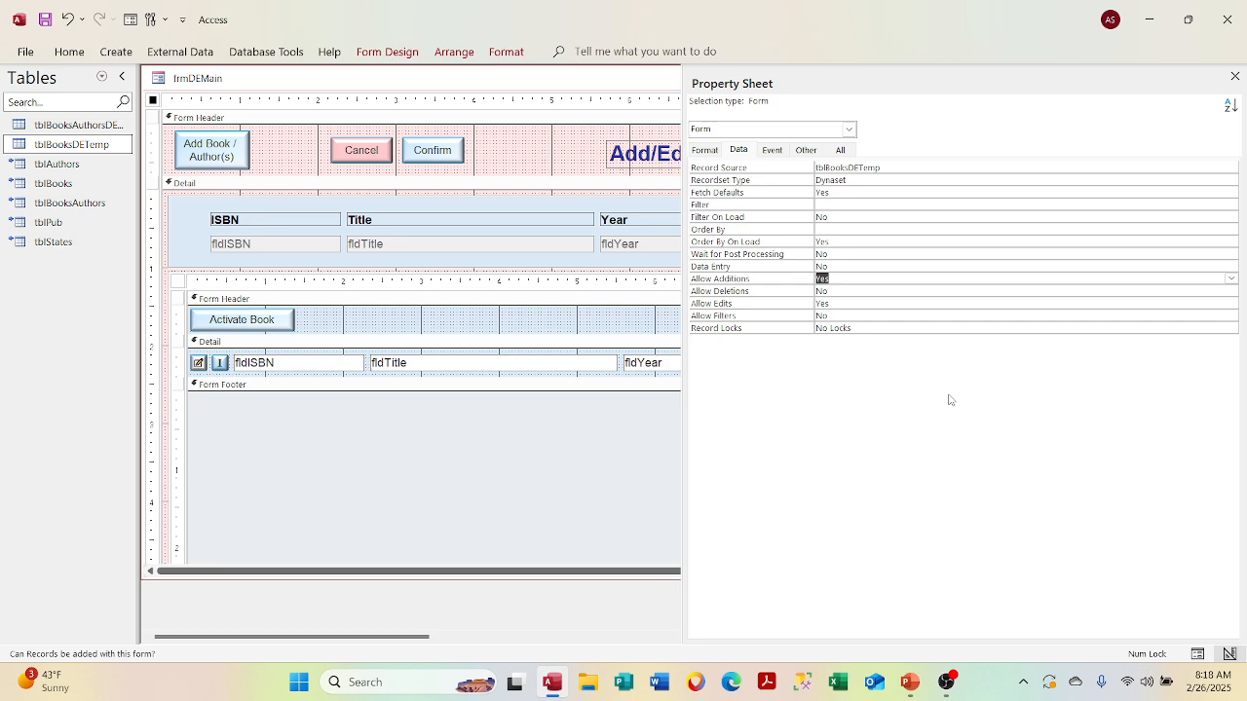
{"action": "right_click", "coordinate": [244, 74]}
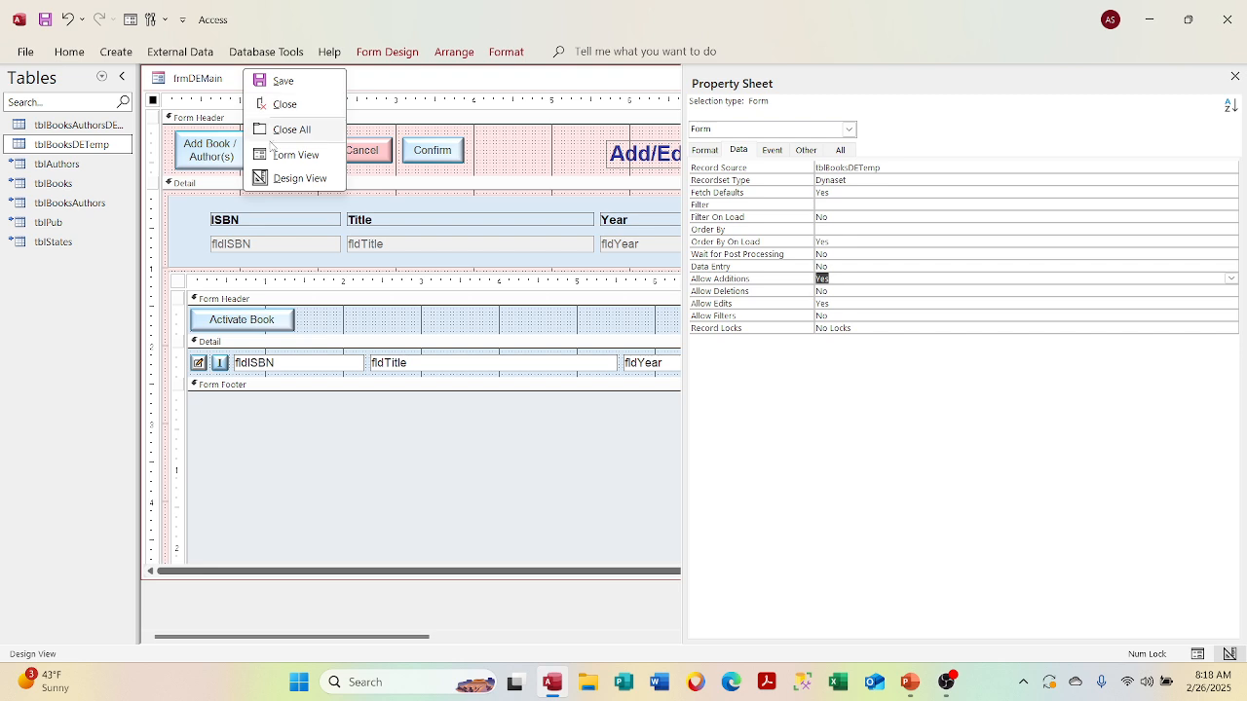
{"action": "left_click", "coordinate": [279, 155]}
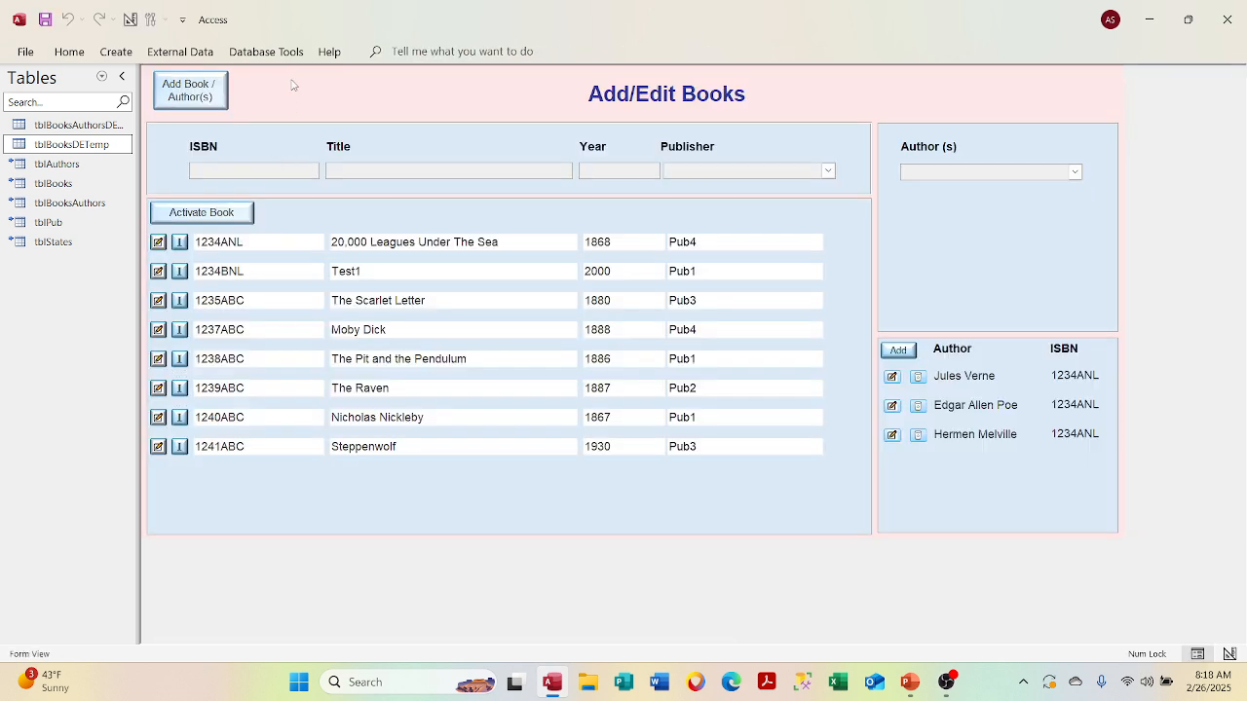
Return the main form to Design View and look through its event properties and its other properties.
{"action": "right_click", "coordinate": [290, 85]}
{"action": "left_click", "coordinate": [272, 93]}
{"action": "right_click", "coordinate": [308, 100]}
{"action": "left_click", "coordinate": [322, 128]}
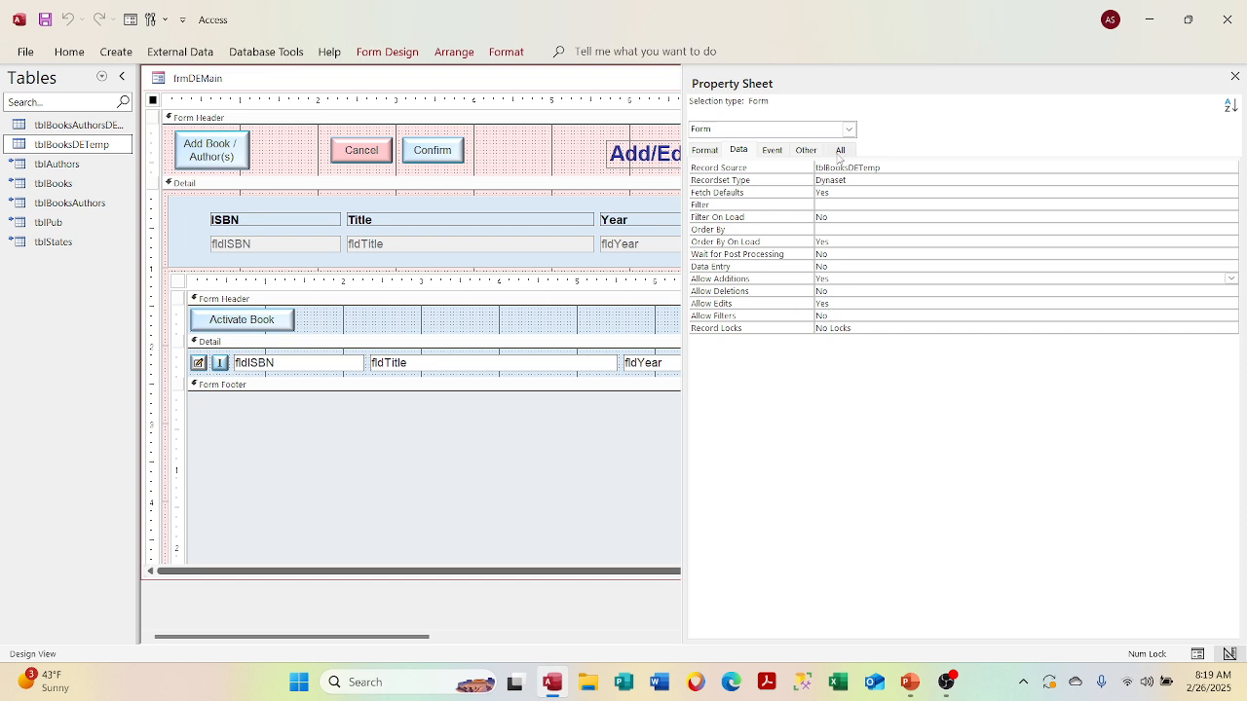
{"action": "left_click", "coordinate": [774, 152]}
{"action": "left_click", "coordinate": [809, 153]}
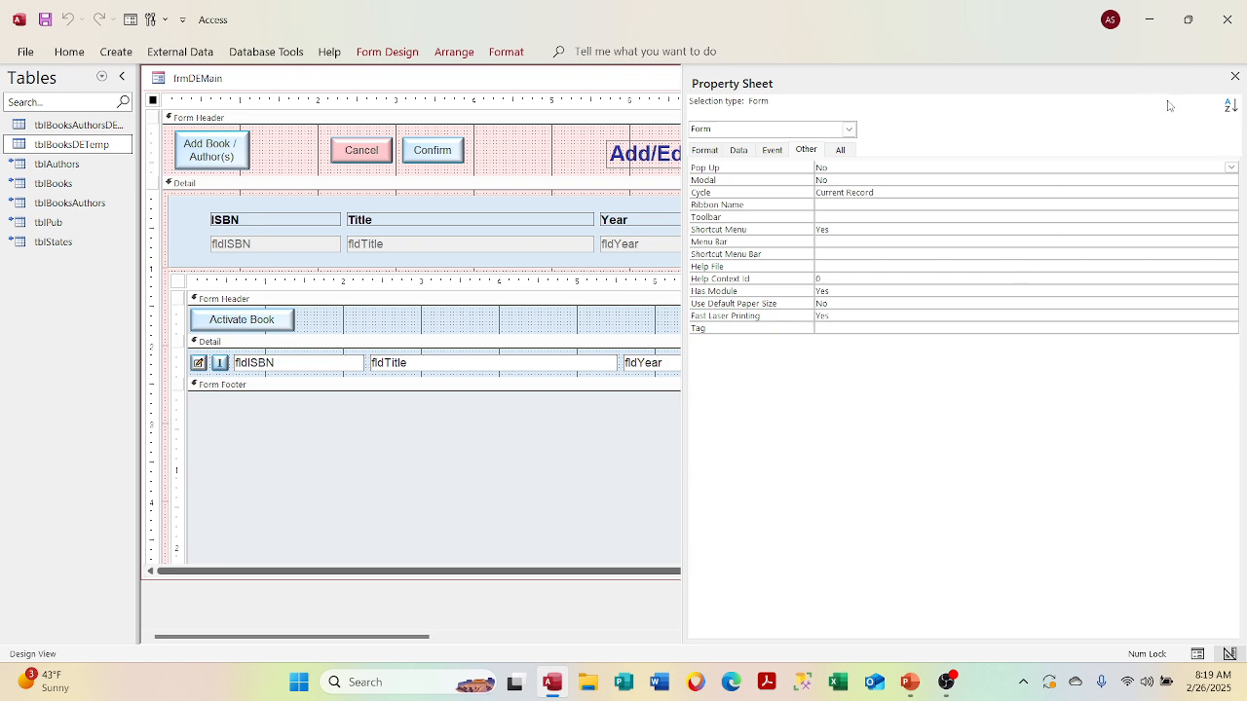
Switch the main form to Form View and open the Activate Book form, frmBooksAct, from it in Design View.
{"action": "left_click", "coordinate": [1234, 76]}
{"action": "right_click", "coordinate": [609, 78]}
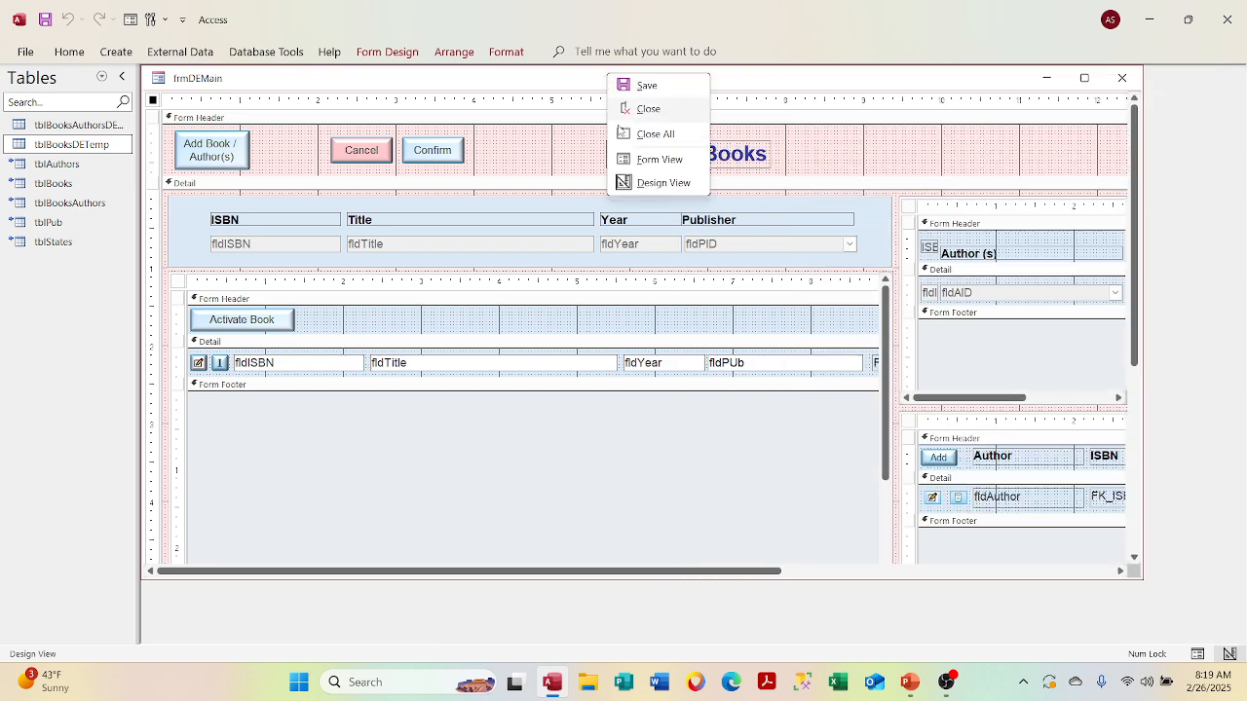
{"action": "left_click", "coordinate": [643, 158]}
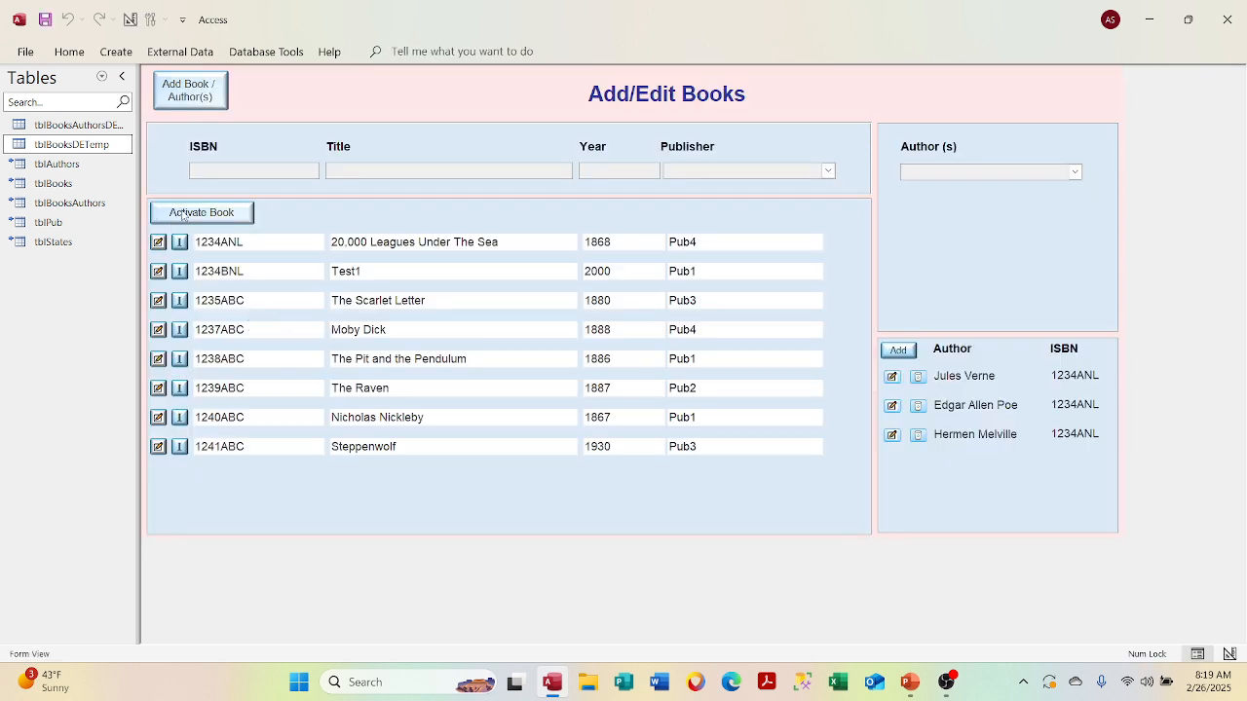
{"action": "left_click", "coordinate": [187, 213]}
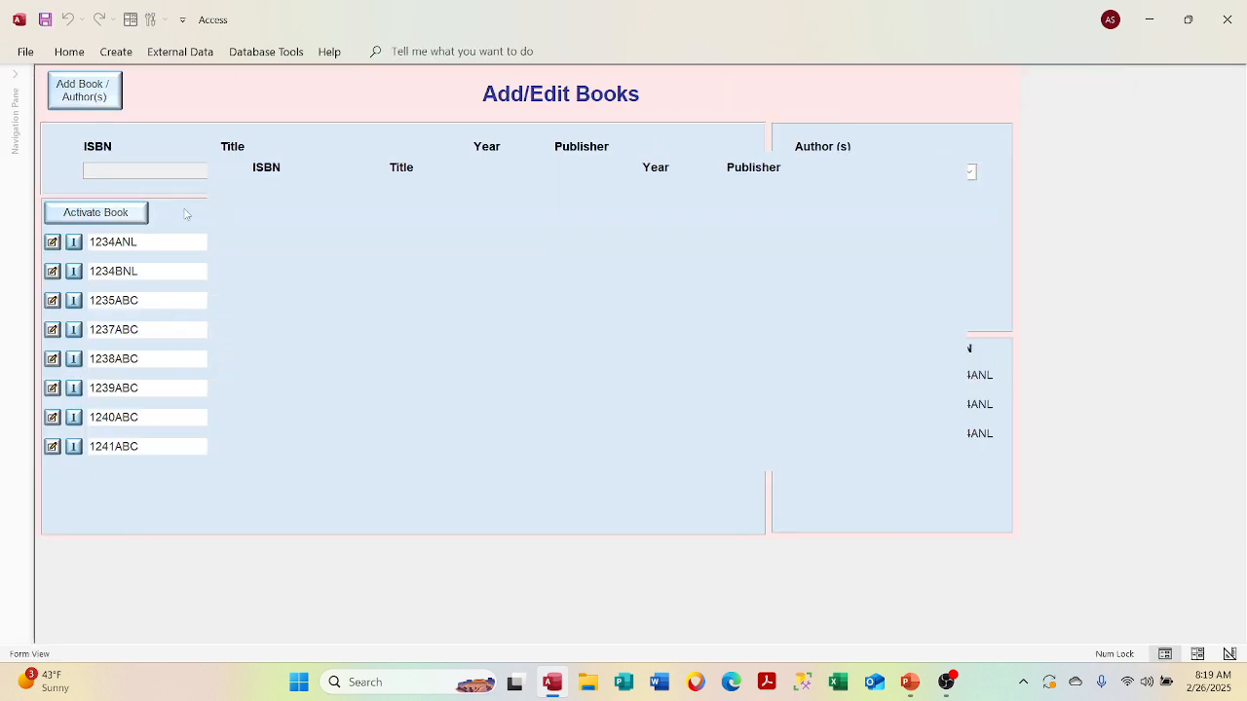
{"action": "right_click", "coordinate": [365, 208]}
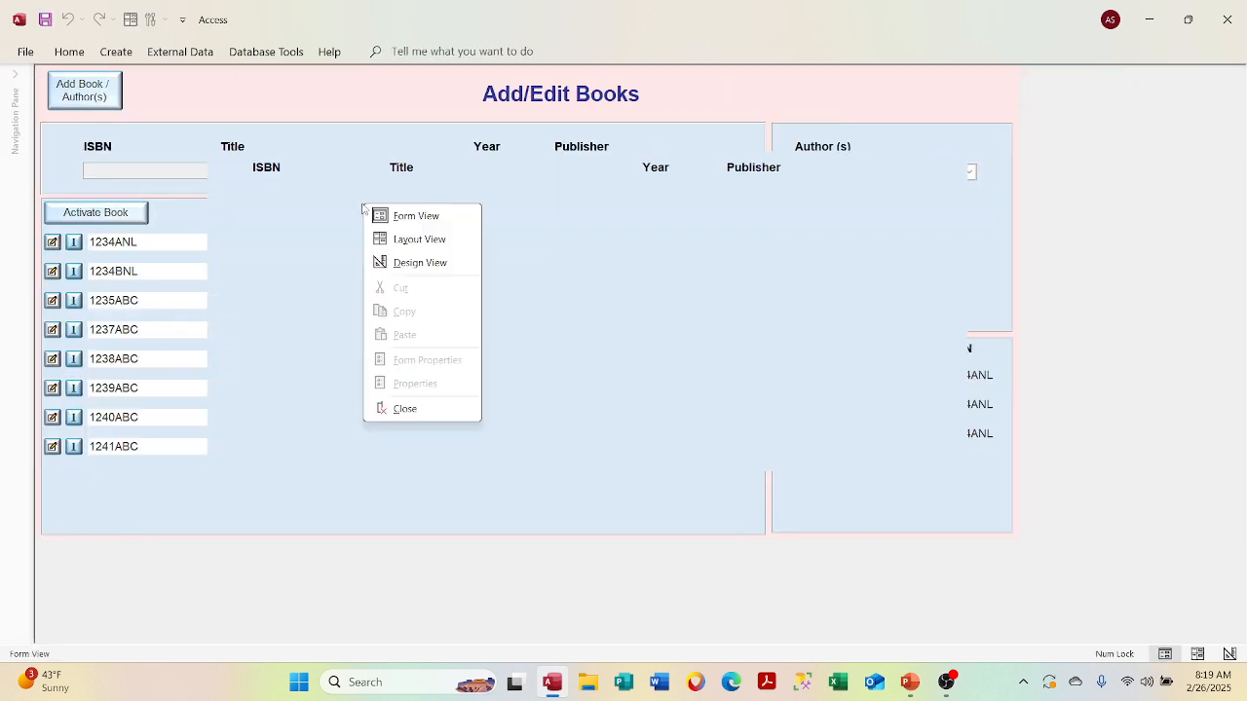
{"action": "left_click", "coordinate": [403, 263]}
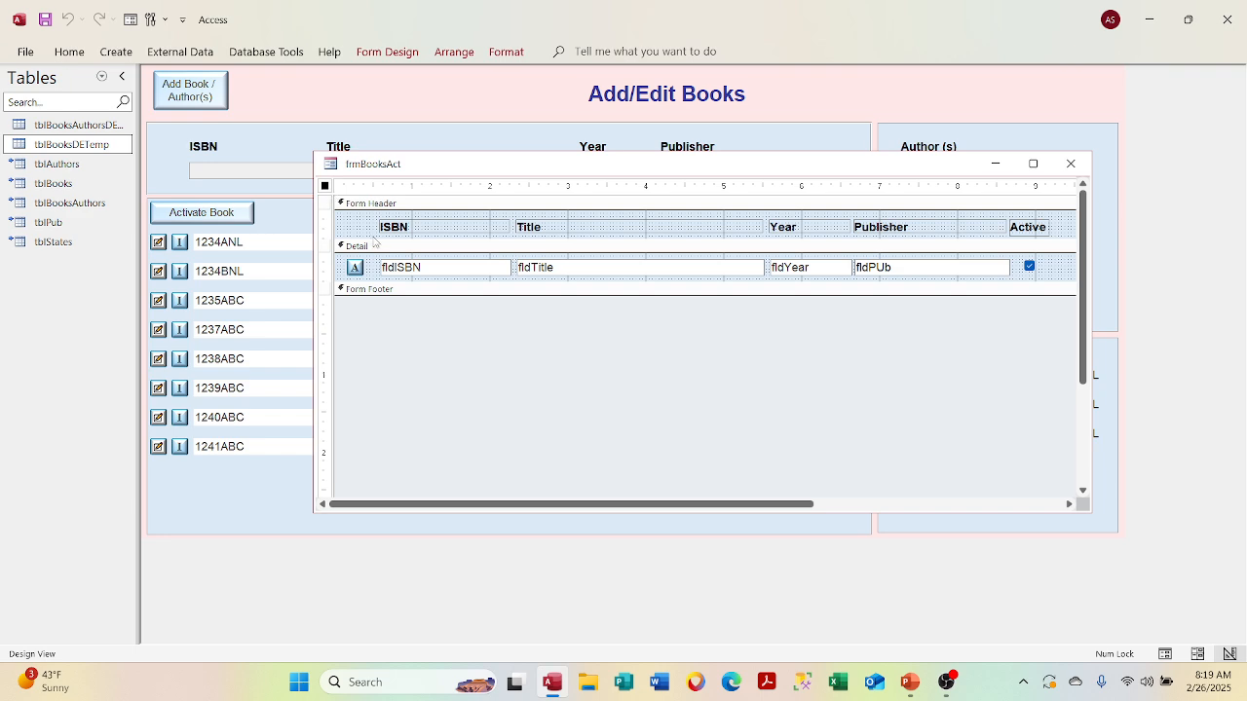
Set the Back Color of the Form Header section in frmBooksAct to the light orange #F9CDAA.
{"action": "right_click", "coordinate": [360, 226]}
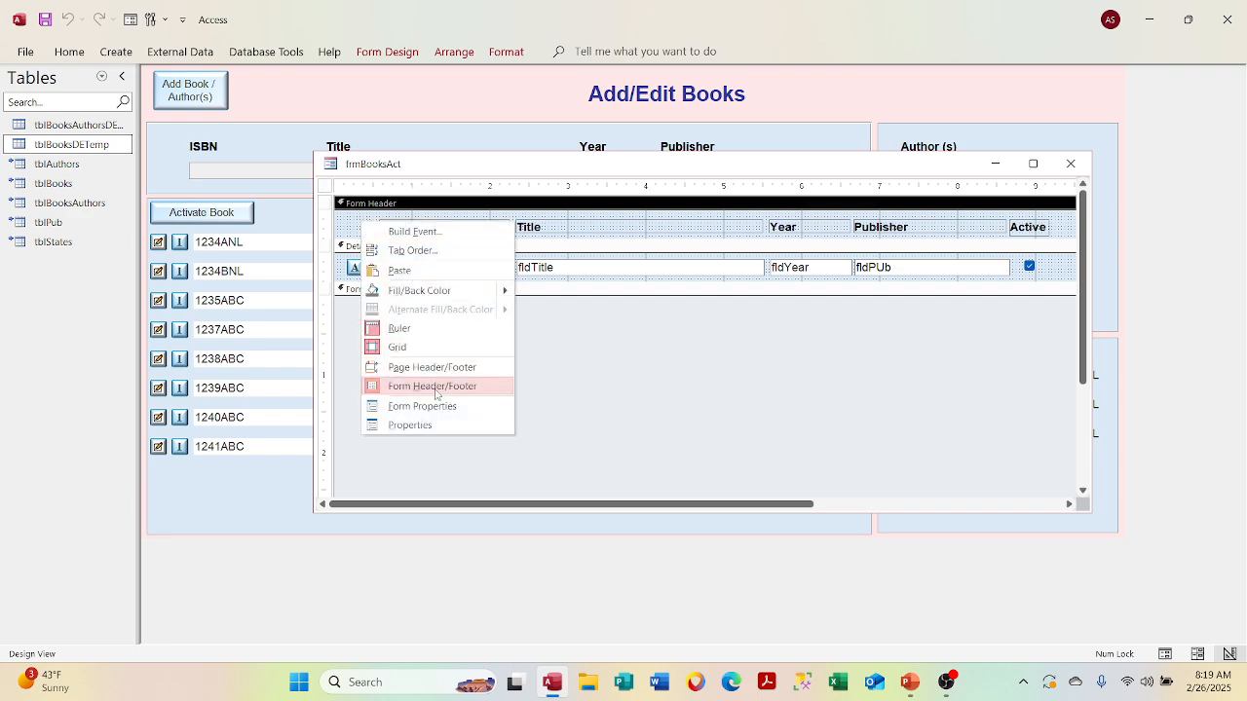
{"action": "left_click", "coordinate": [436, 429]}
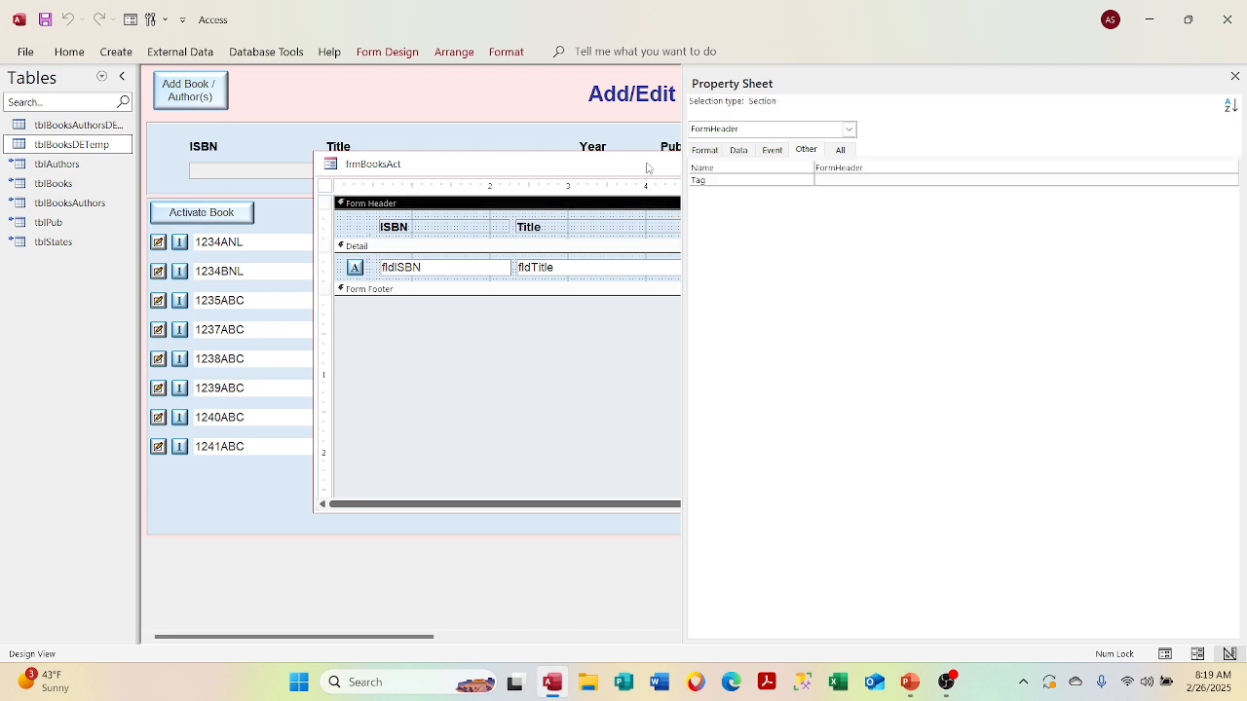
{"action": "left_click", "coordinate": [703, 150]}
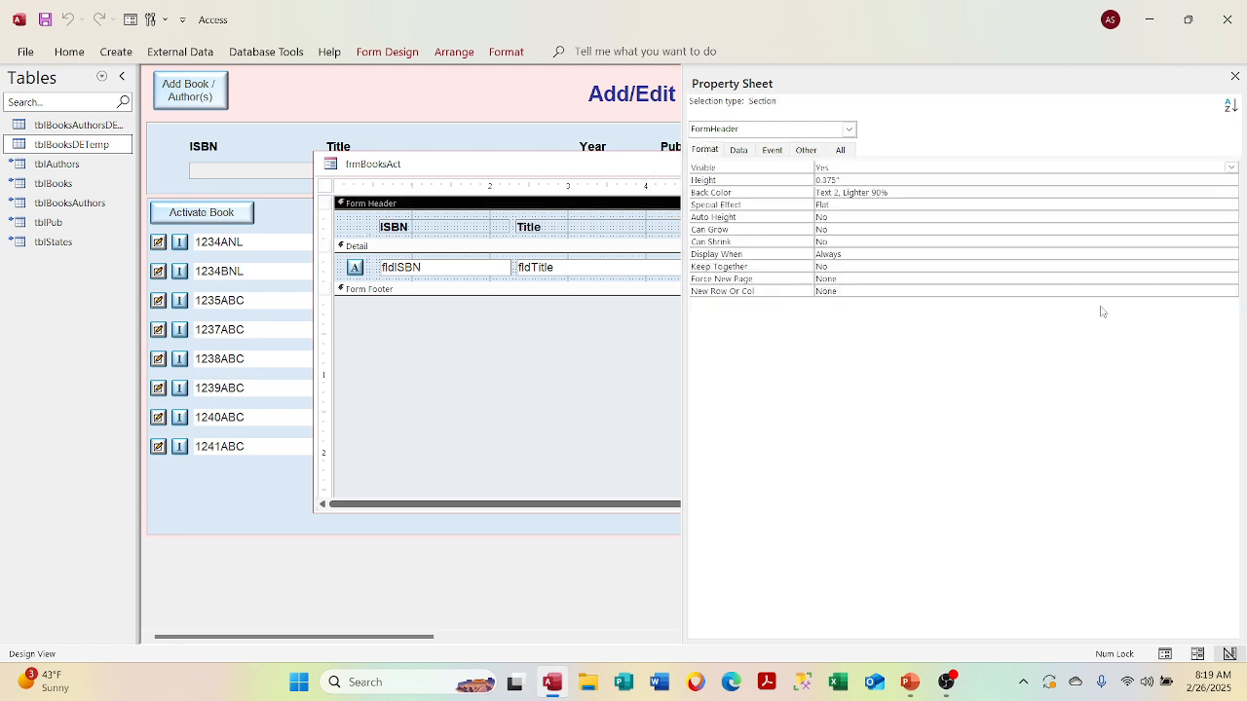
{"action": "left_click", "coordinate": [1180, 192]}
{"action": "left_click", "coordinate": [1218, 192]}
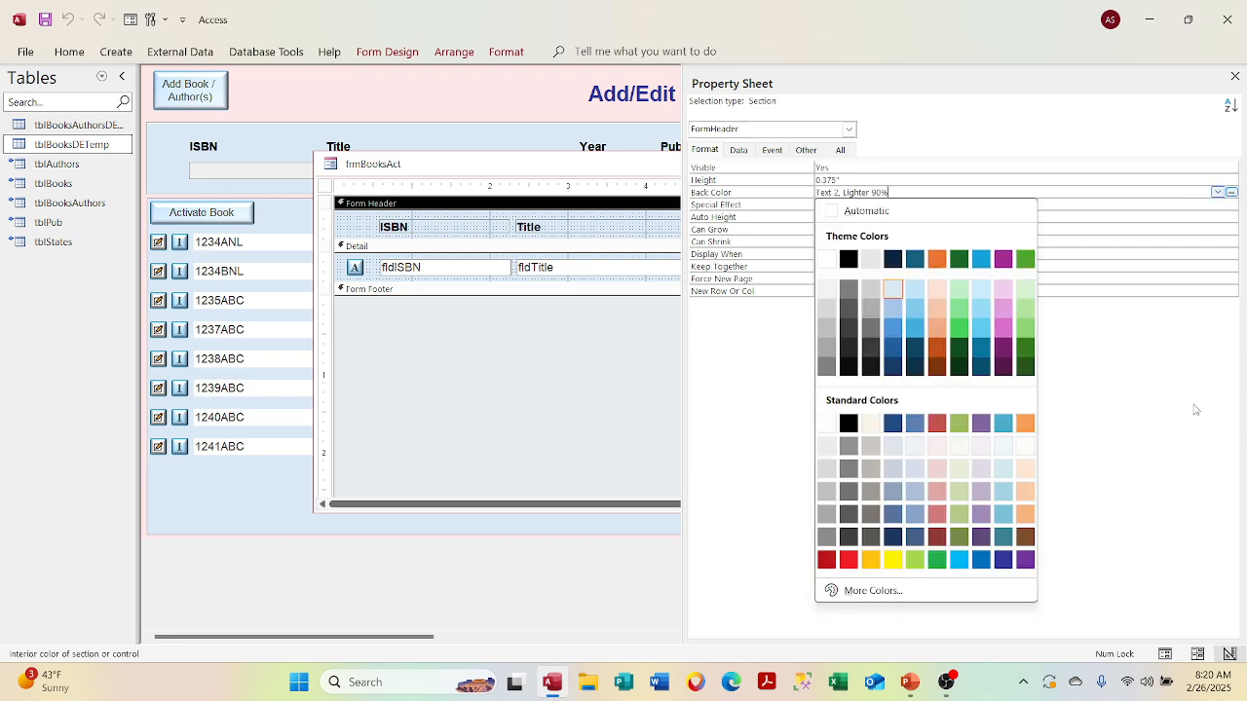
{"action": "left_click", "coordinate": [943, 591]}
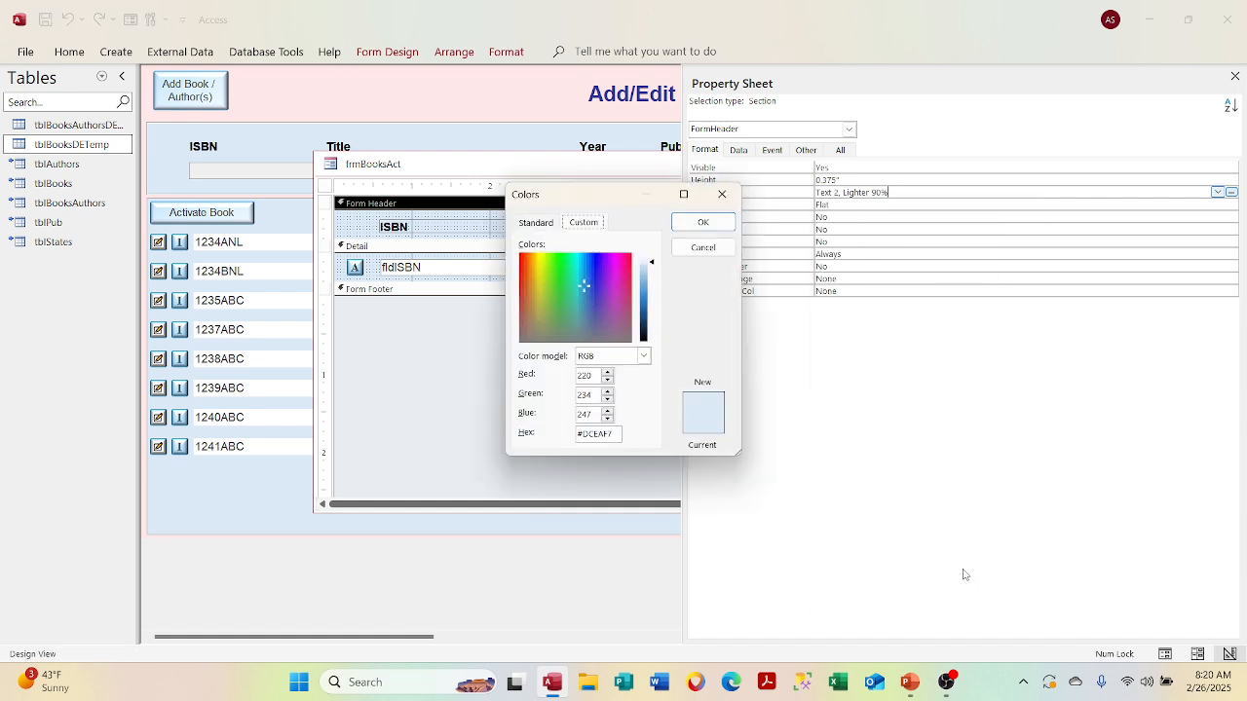
{"action": "left_click", "coordinate": [694, 249]}
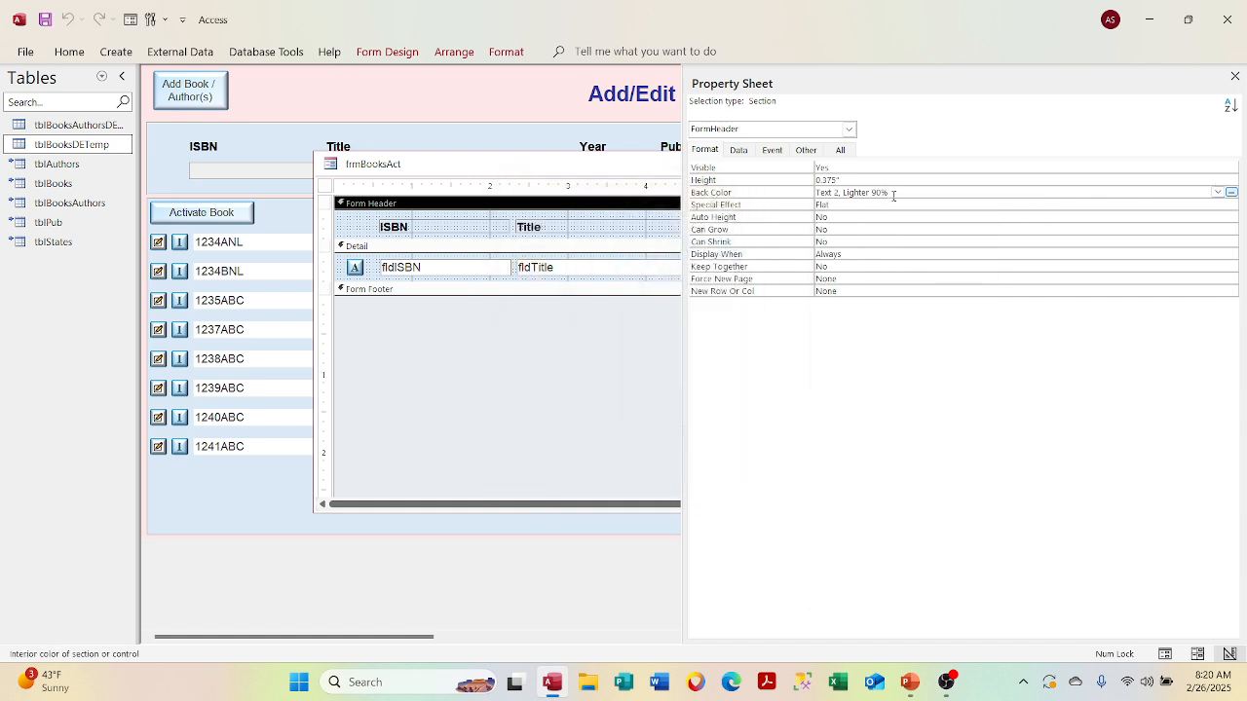
{"action": "left_click", "coordinate": [1231, 193]}
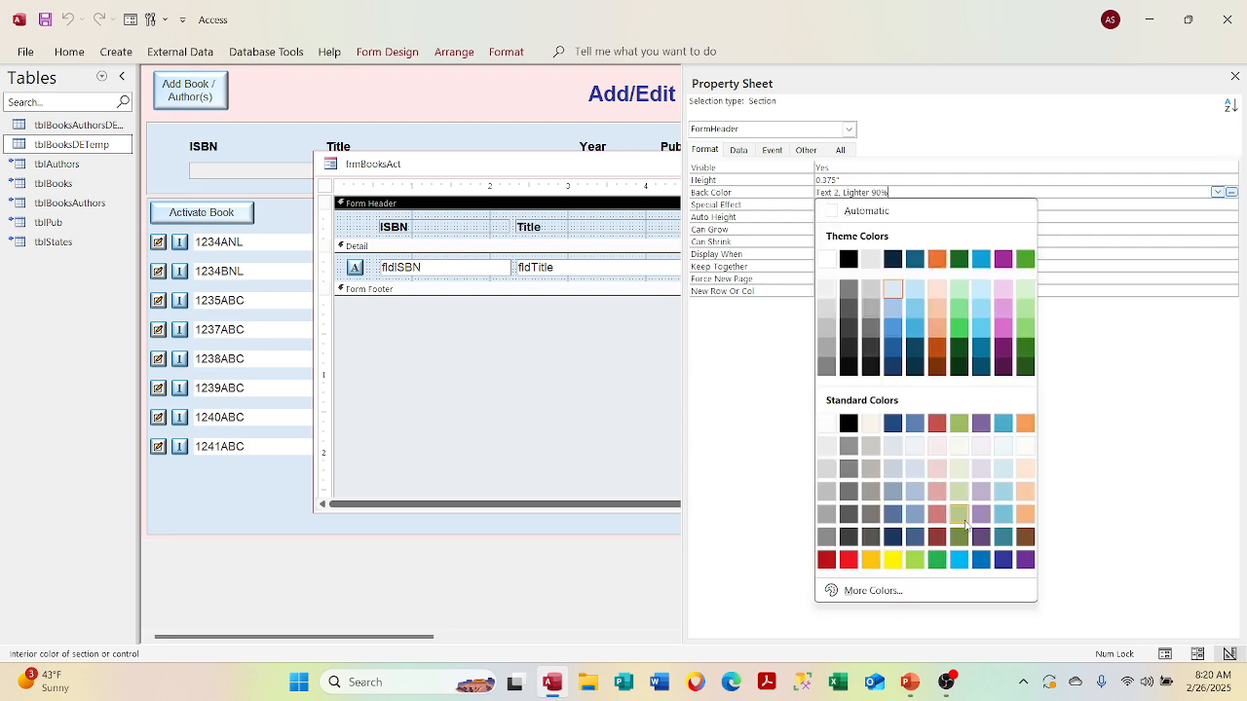
{"action": "left_click", "coordinate": [1018, 494]}
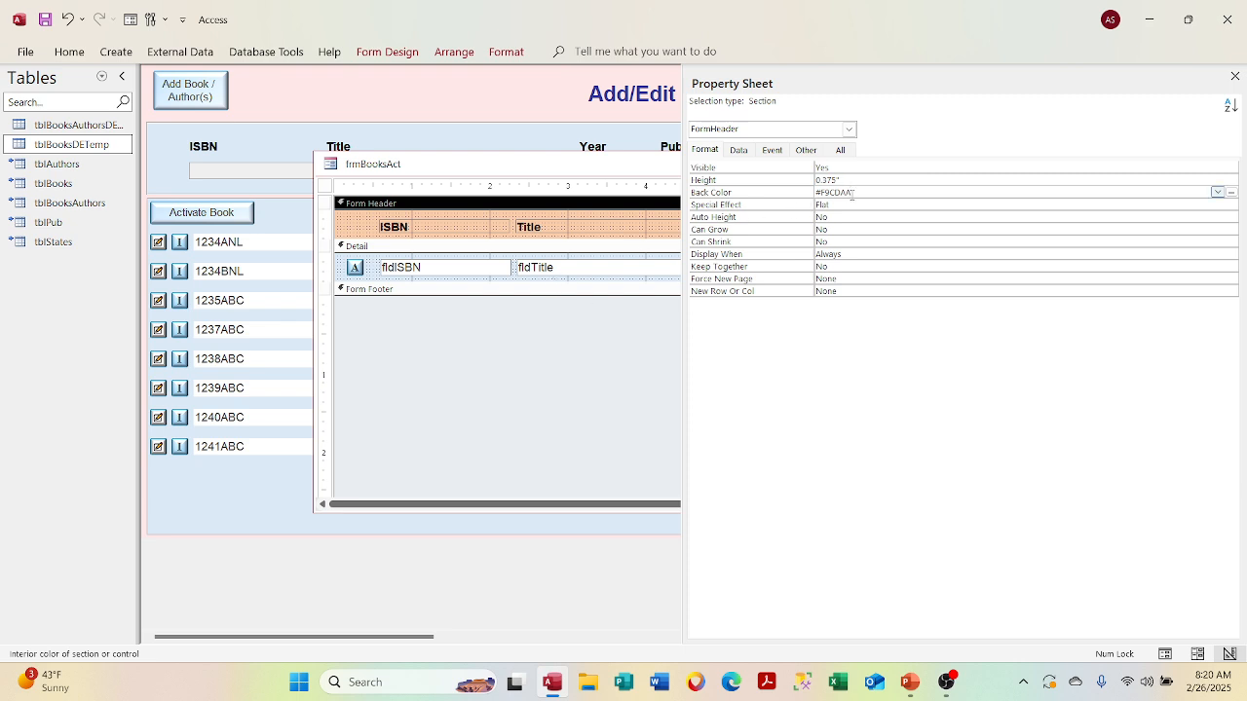
{"action": "left_click", "coordinate": [748, 192]}
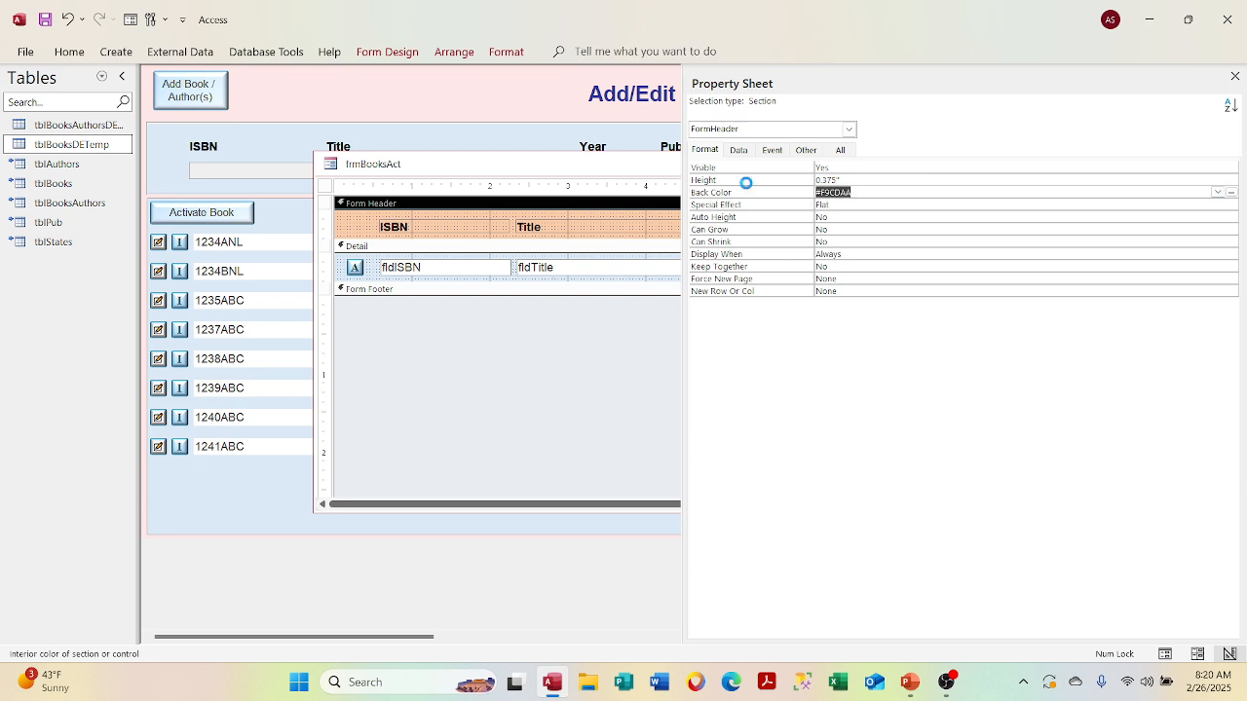
{"action": "left_click", "coordinate": [372, 281]}
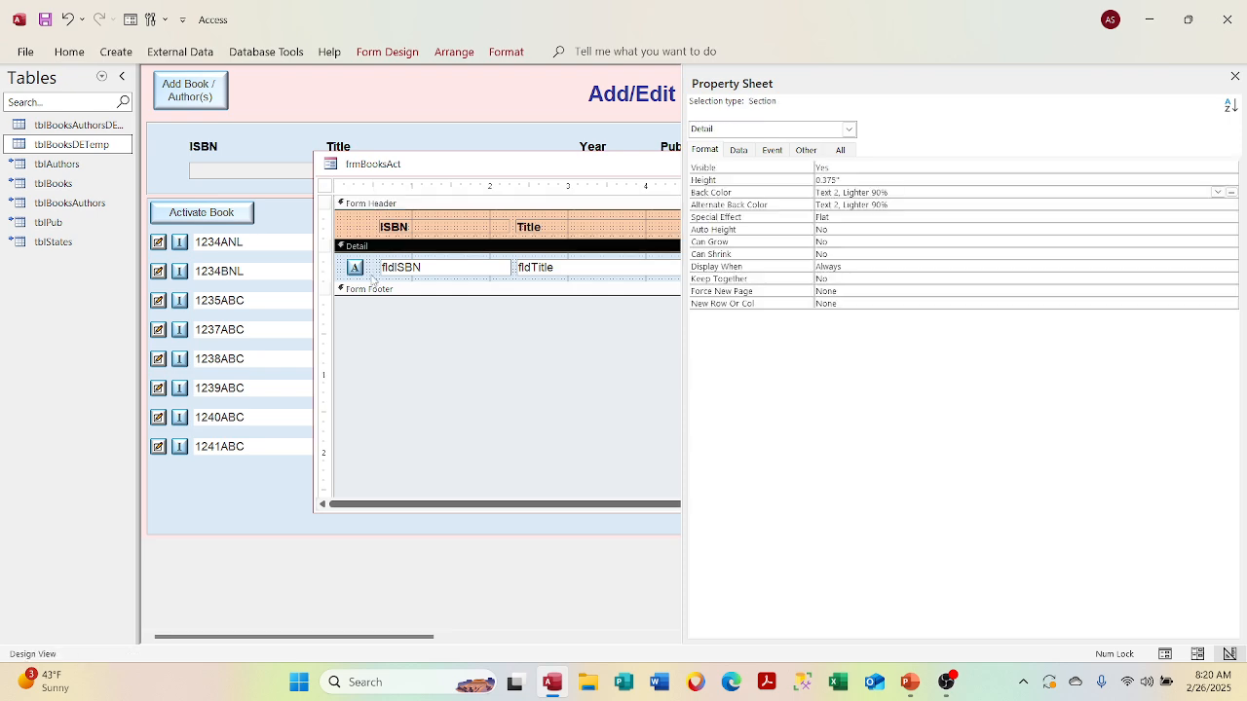
{"action": "left_click", "coordinate": [741, 193]}
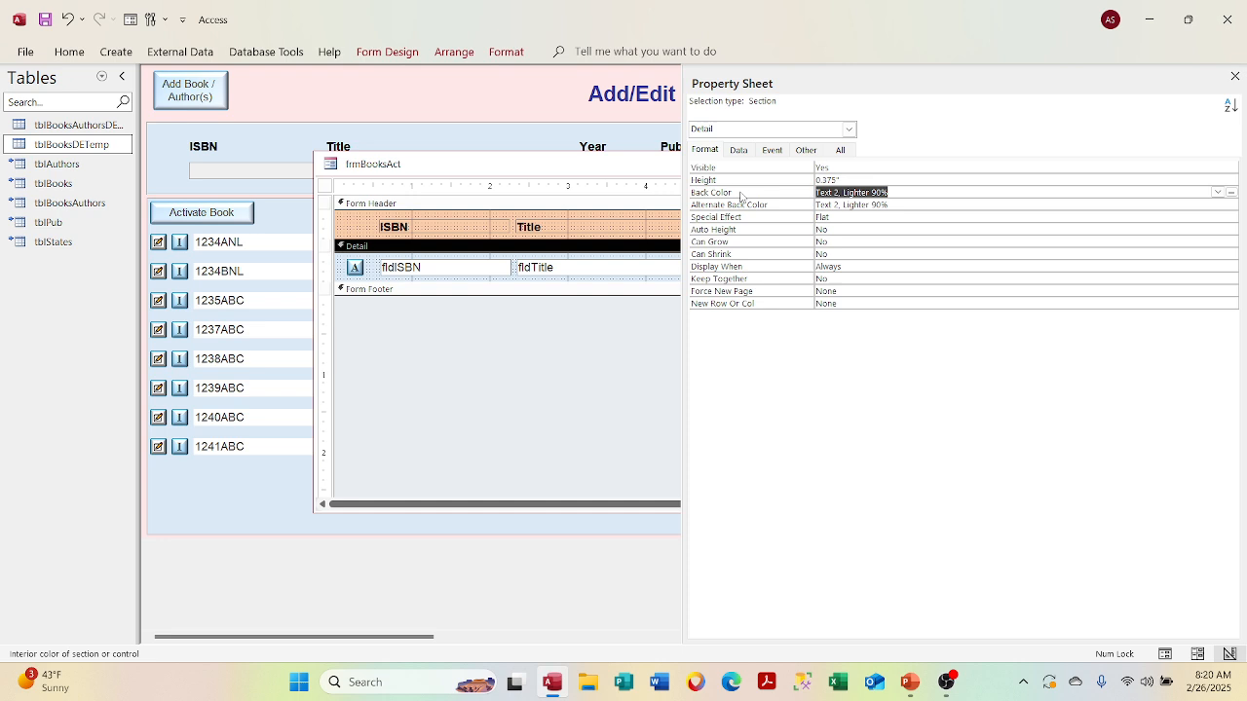
{"action": "left_click", "coordinate": [740, 197]}
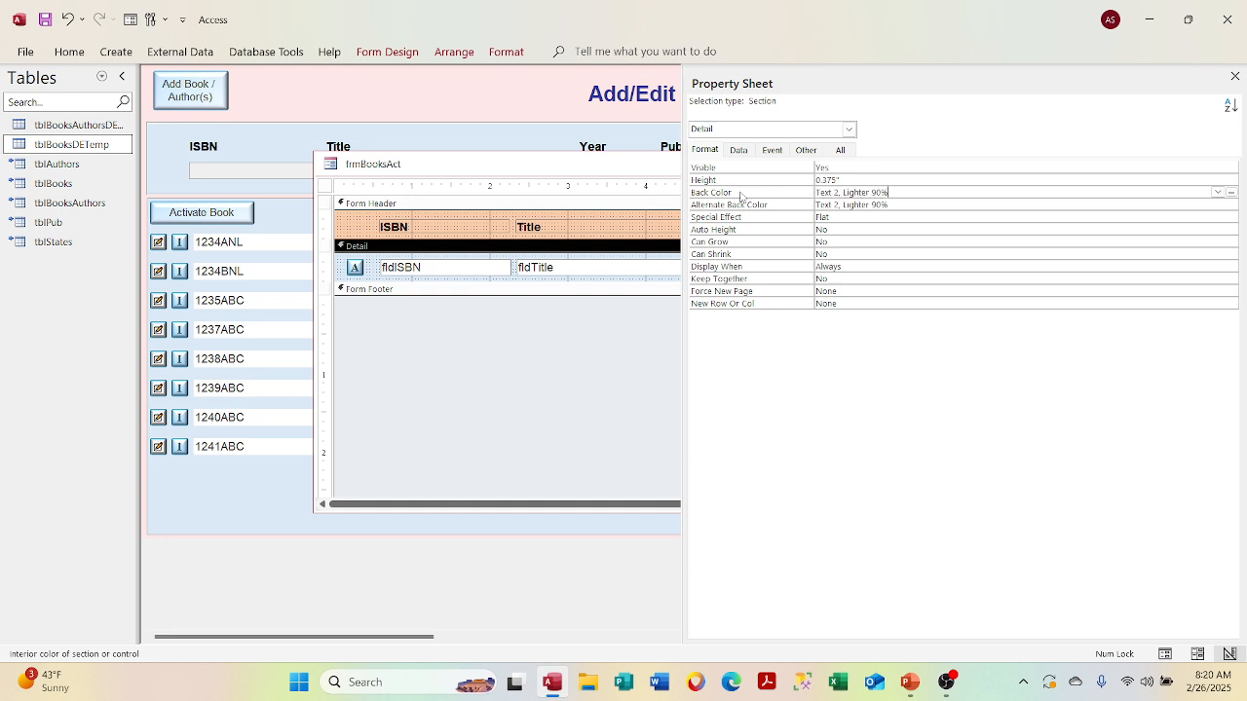
Copy the Form Header's back color #F9CDAA to the Detail section's Back Color and Alternate Back Color.
{"action": "left_click", "coordinate": [349, 227]}
{"action": "left_click", "coordinate": [771, 193]}
{"action": "key", "text": "ctrl+c"}
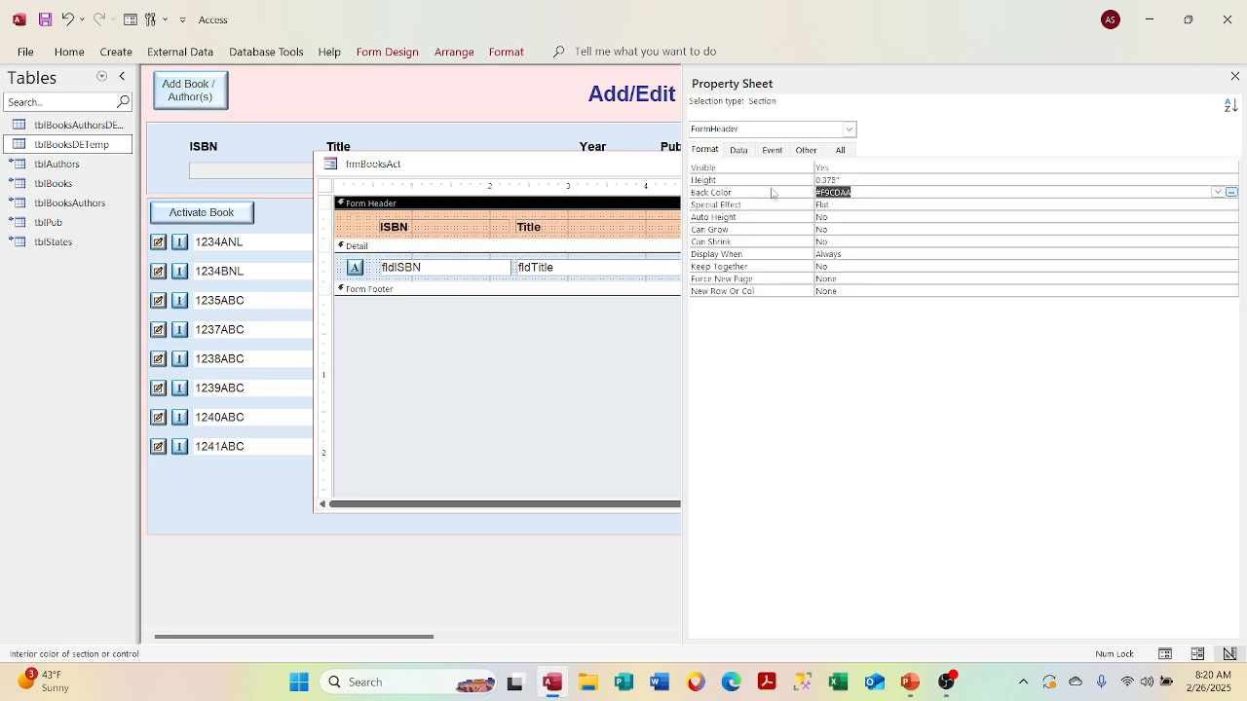
{"action": "left_click", "coordinate": [380, 280]}
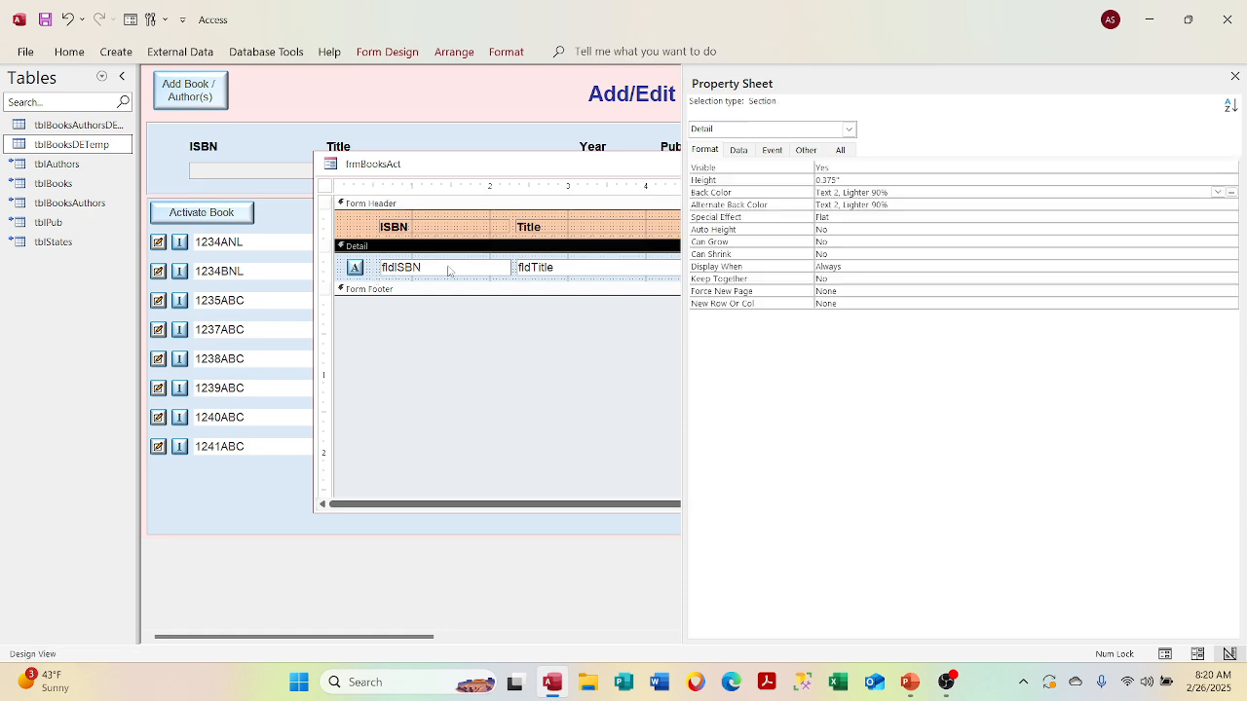
{"action": "left_click", "coordinate": [914, 191]}
{"action": "left_click", "coordinate": [771, 195]}
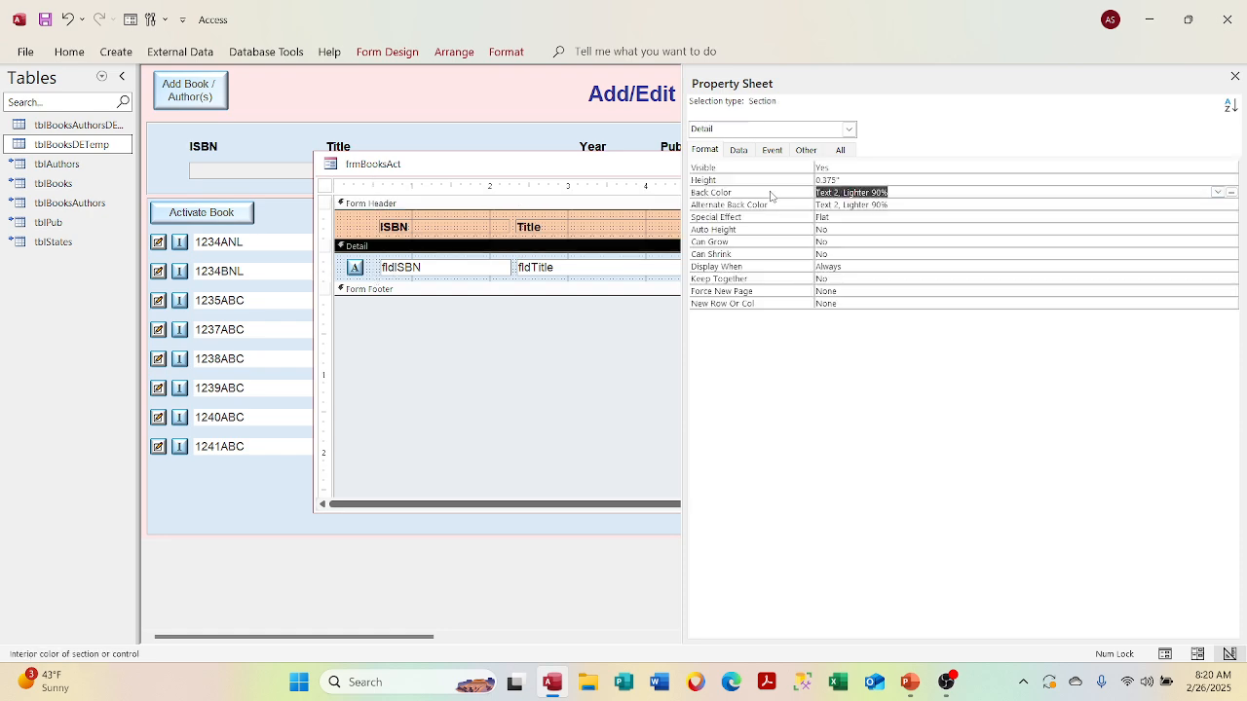
{"action": "key", "text": "ctrl+v"}
{"action": "left_click", "coordinate": [756, 206]}
{"action": "key", "text": "ctrl+v"}
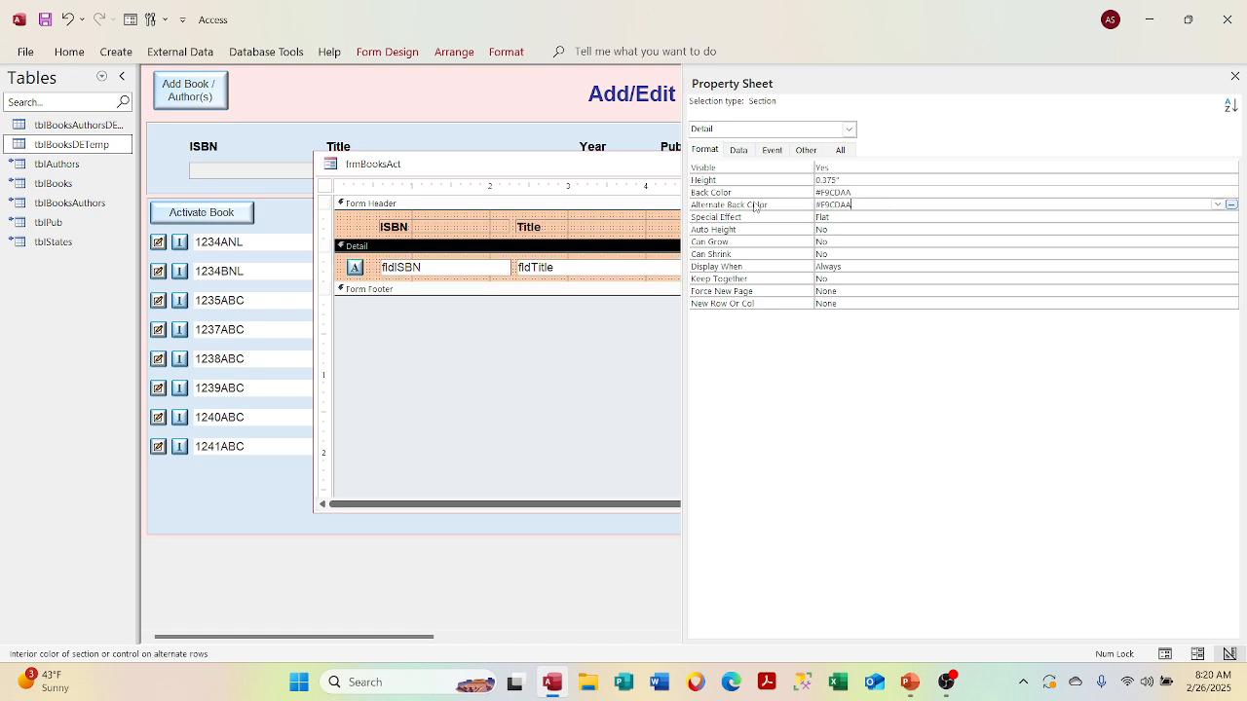
{"action": "left_click", "coordinate": [959, 229]}
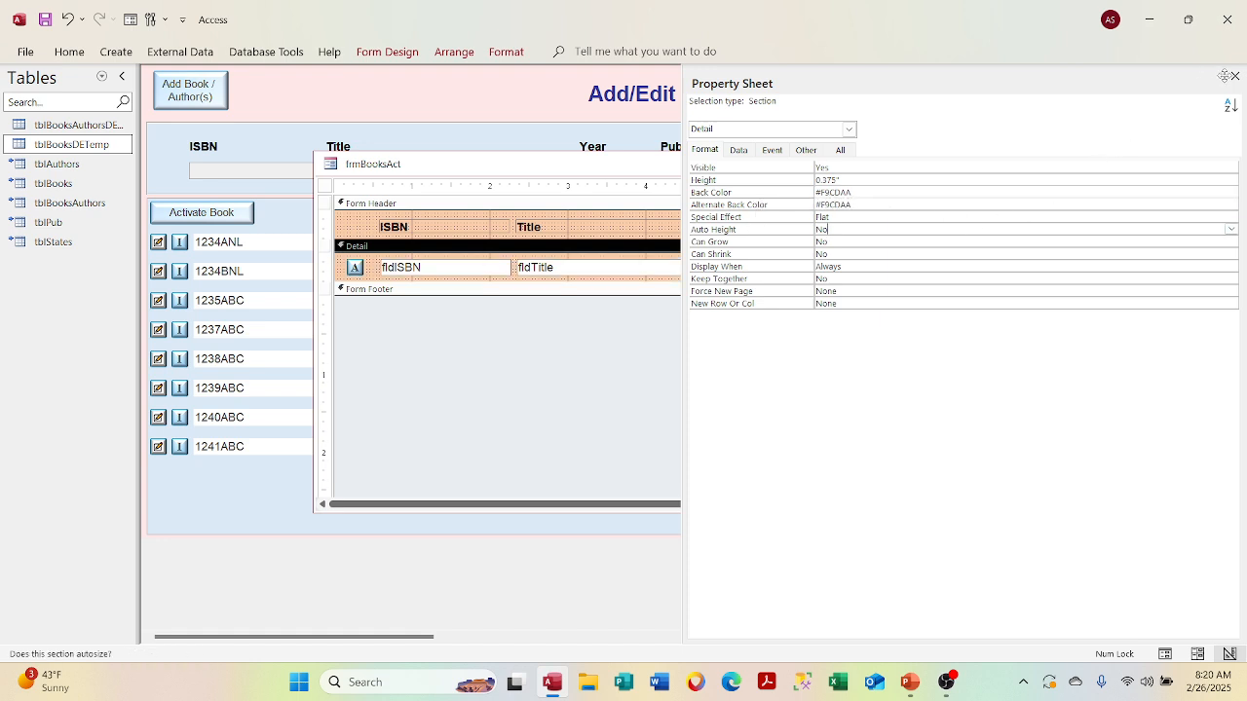
Close frmBooksAct with its design changes saved, and reopen it from the main form in Design View.
{"action": "left_click", "coordinate": [1234, 76]}
{"action": "left_click", "coordinate": [1071, 163]}
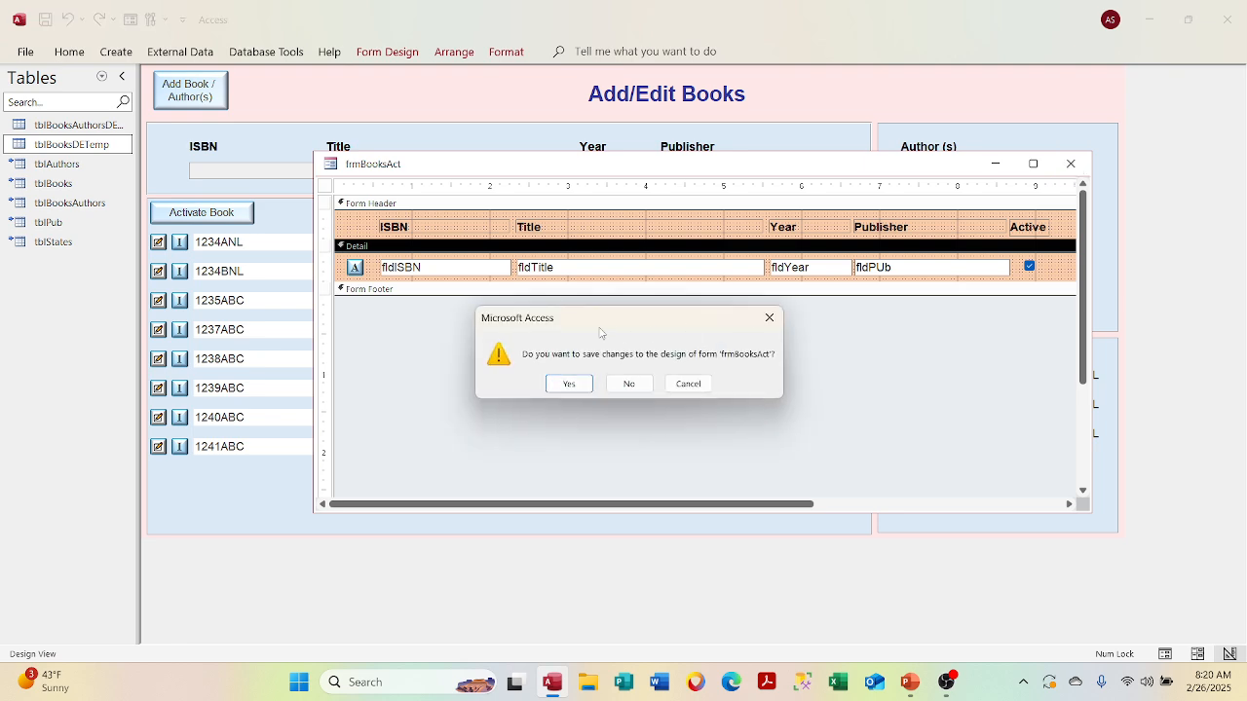
{"action": "left_click", "coordinate": [590, 387]}
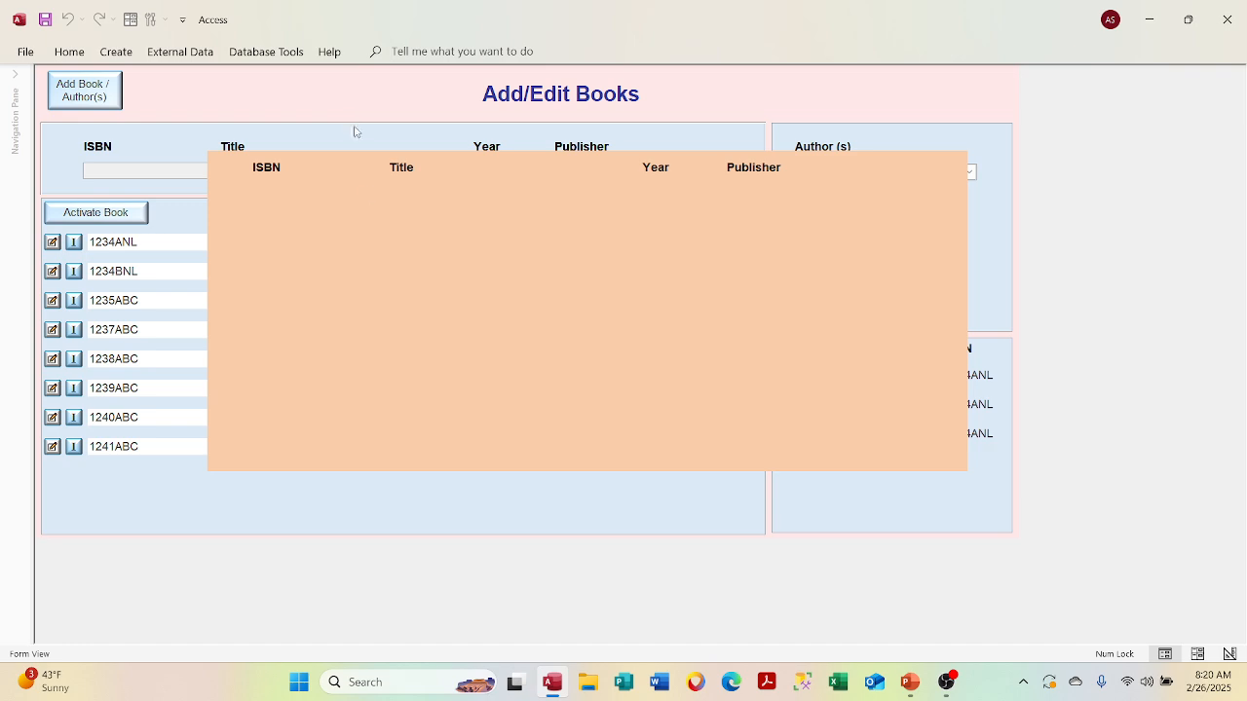
{"action": "right_click", "coordinate": [362, 198]}
{"action": "left_click", "coordinate": [394, 251]}
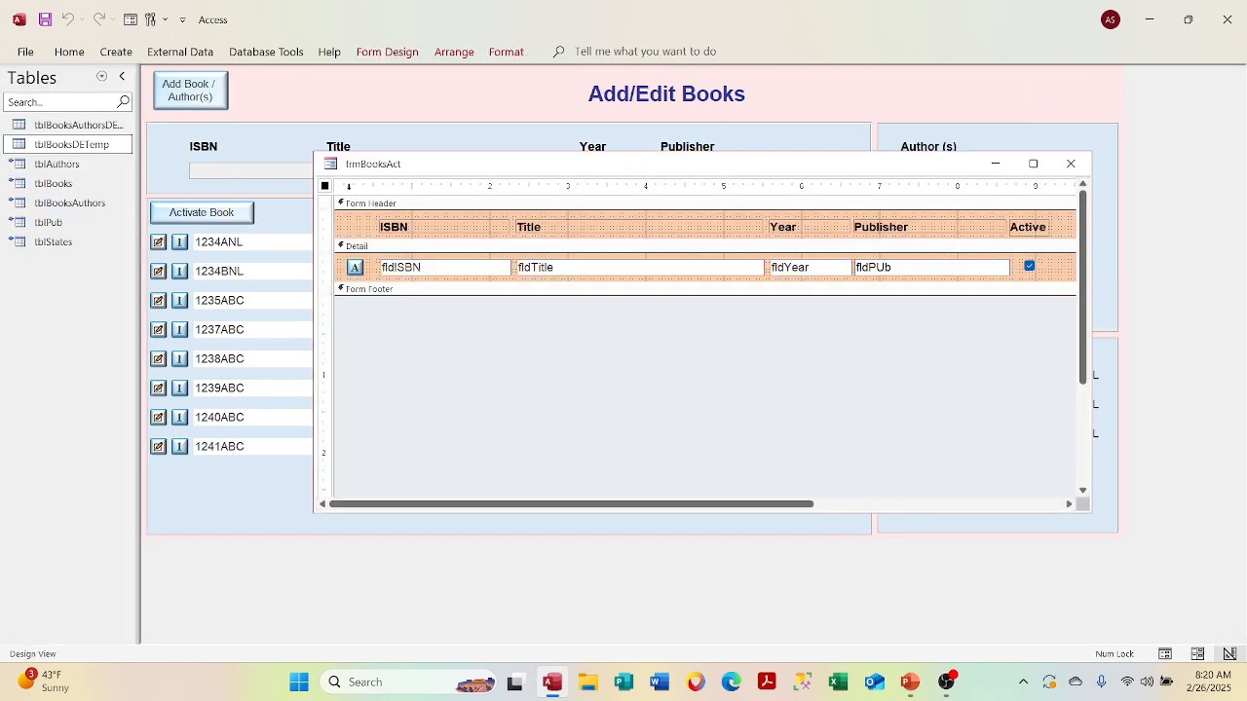
Set the Pop Up property of frmBooksAct to Yes and display the form in Form View.
{"action": "right_click", "coordinate": [327, 187]}
{"action": "left_click", "coordinate": [363, 330]}
{"action": "left_click", "coordinate": [799, 149]}
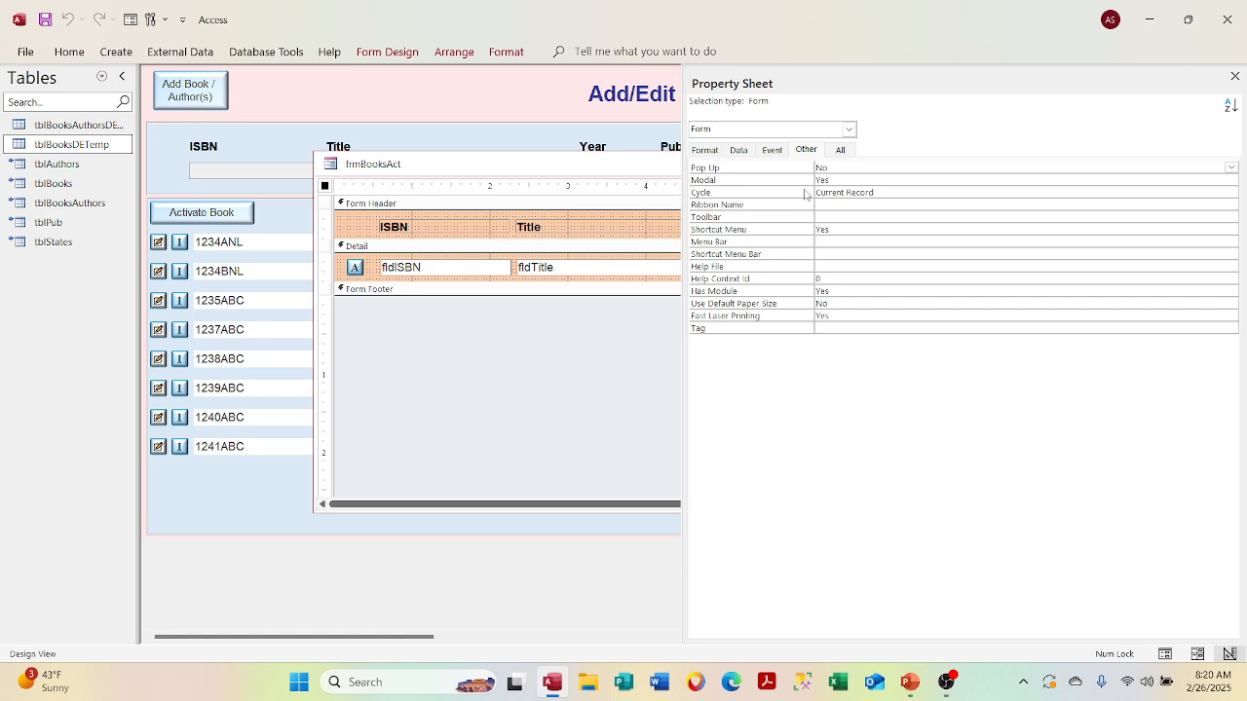
{"action": "left_click", "coordinate": [1230, 168]}
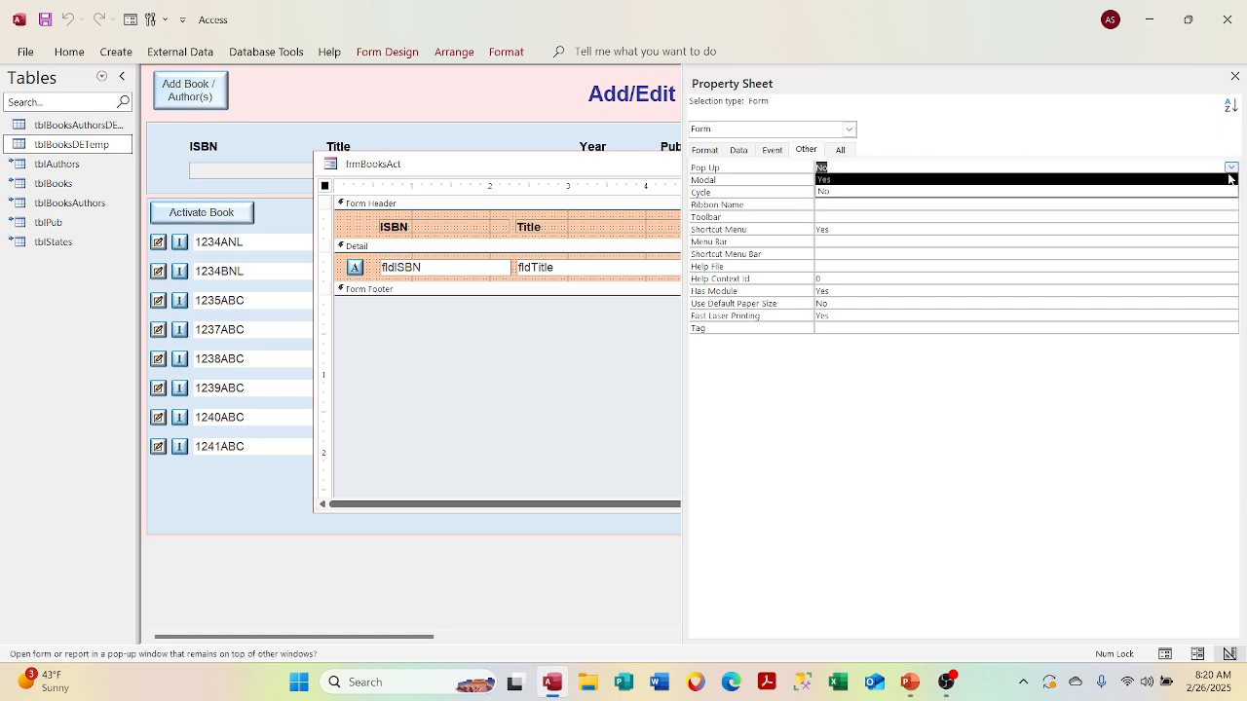
{"action": "left_click", "coordinate": [1228, 179]}
{"action": "left_click", "coordinate": [1235, 76]}
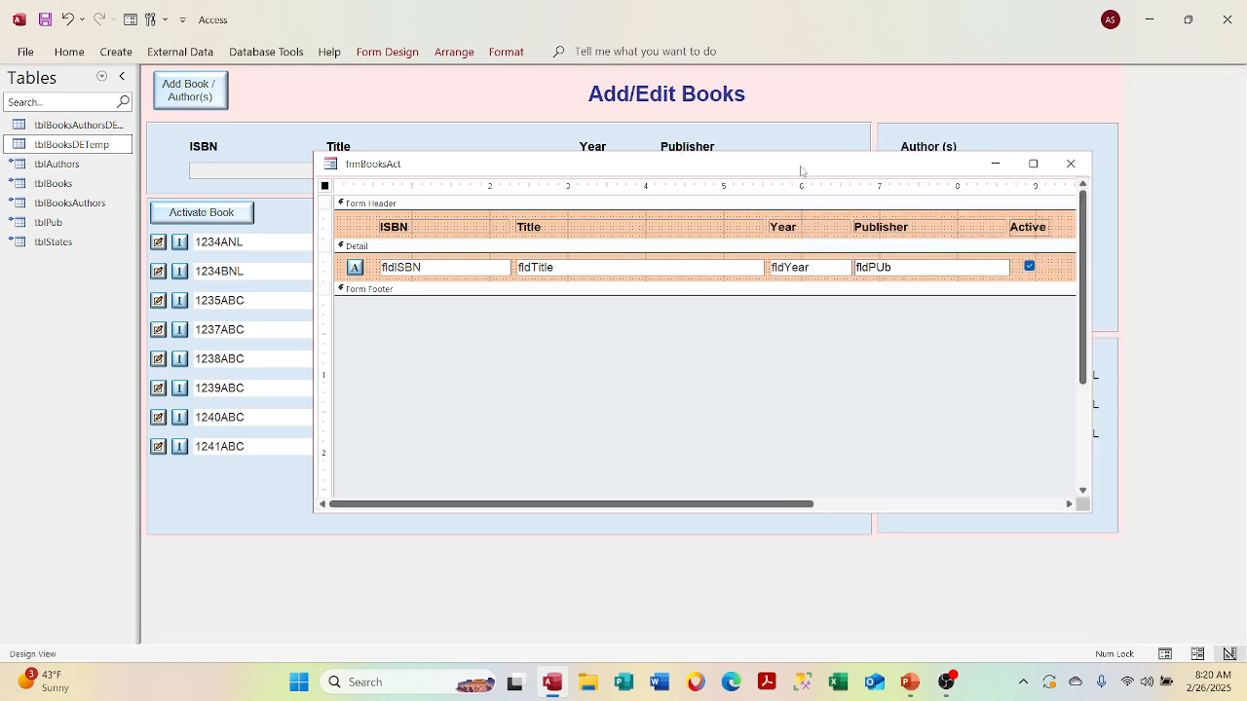
{"action": "right_click", "coordinate": [800, 171]}
{"action": "left_click", "coordinate": [823, 242]}
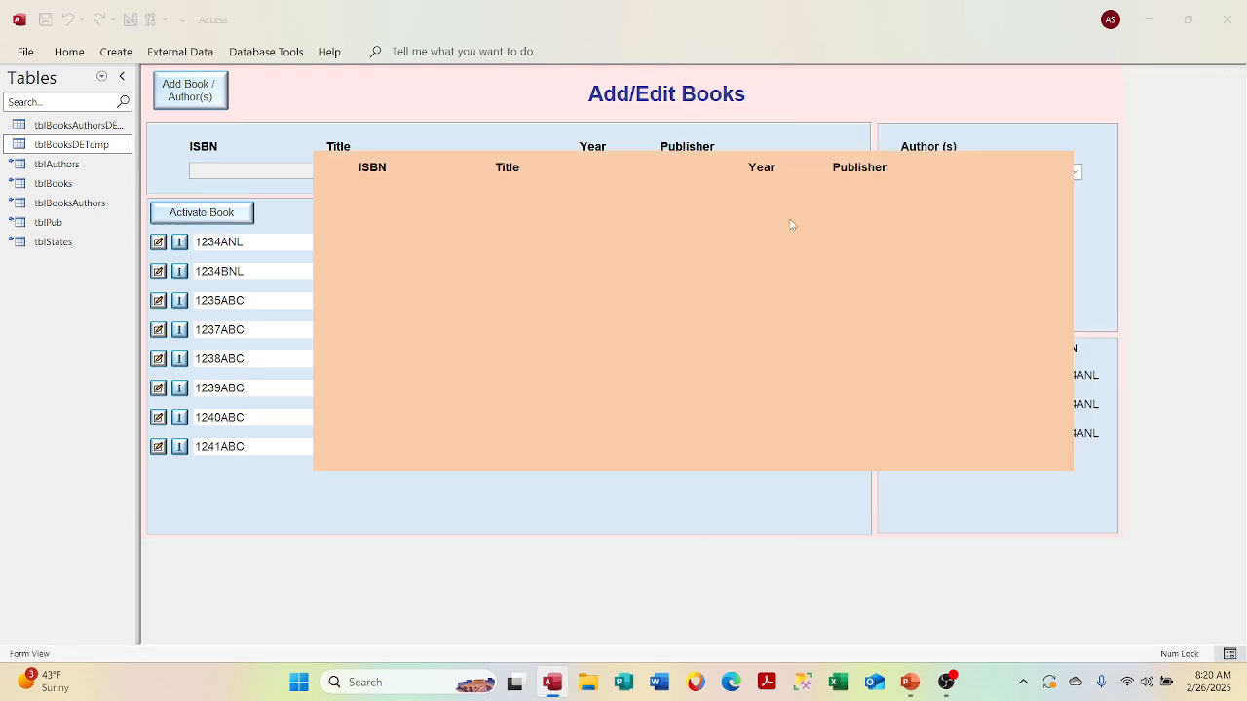
Return frmBooksAct to Design View and set the form's Border Style to Dialog.
{"action": "right_click", "coordinate": [588, 188]}
{"action": "left_click", "coordinate": [601, 232]}
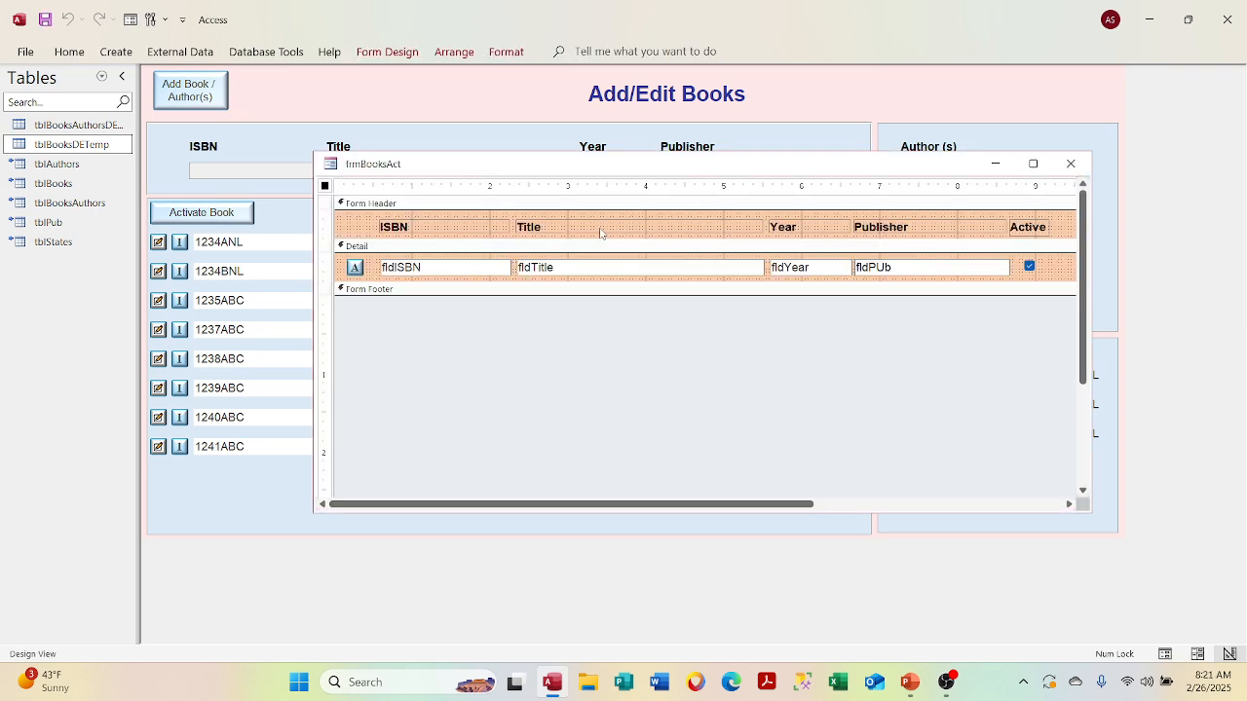
{"action": "right_click", "coordinate": [328, 188]}
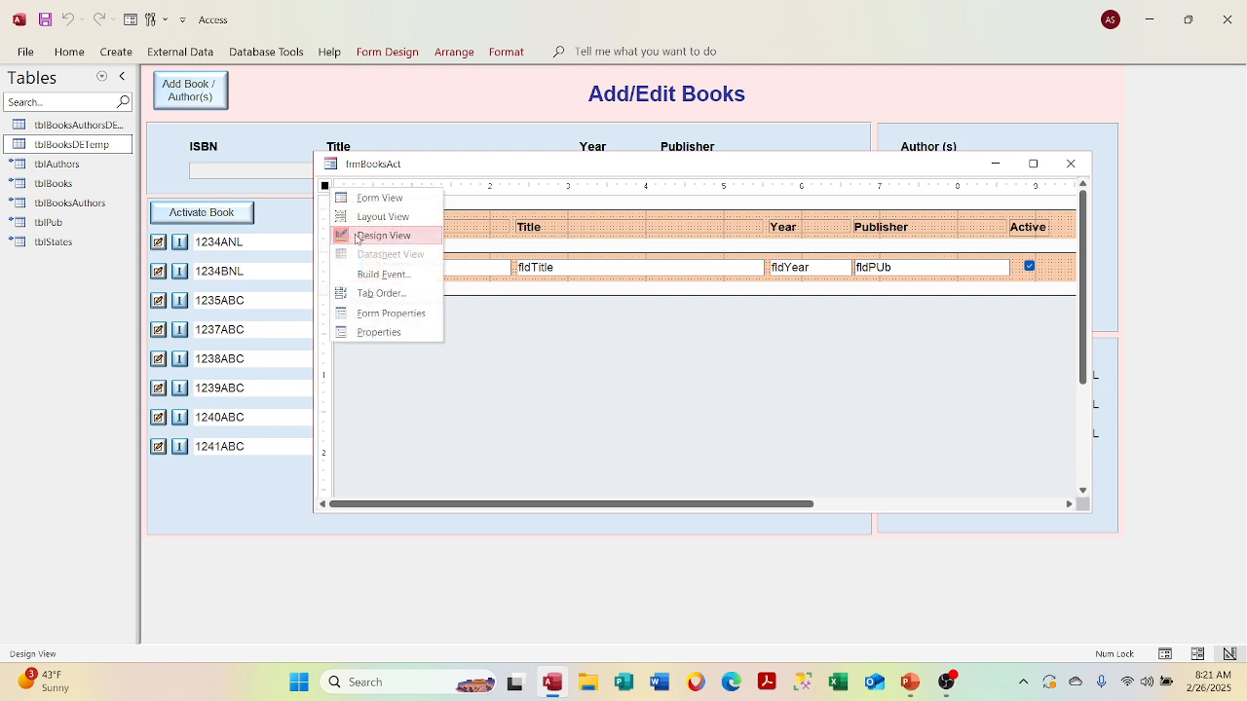
{"action": "left_click", "coordinate": [390, 313]}
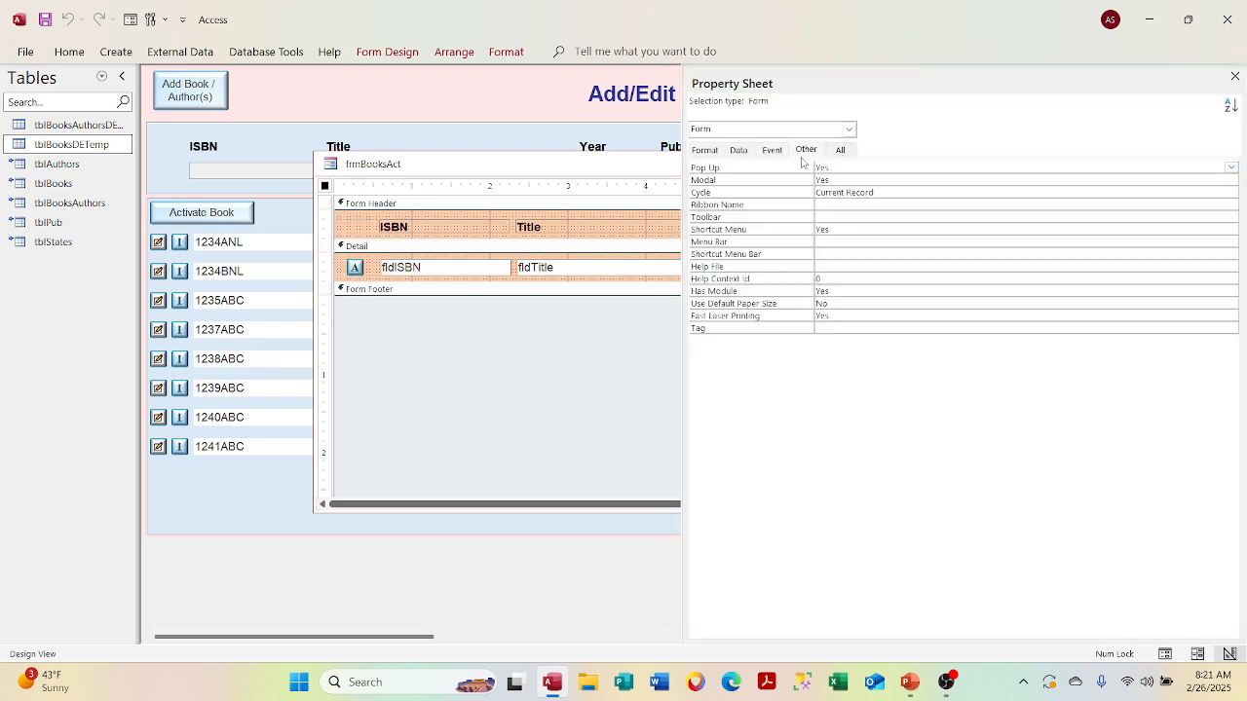
{"action": "left_click", "coordinate": [703, 150]}
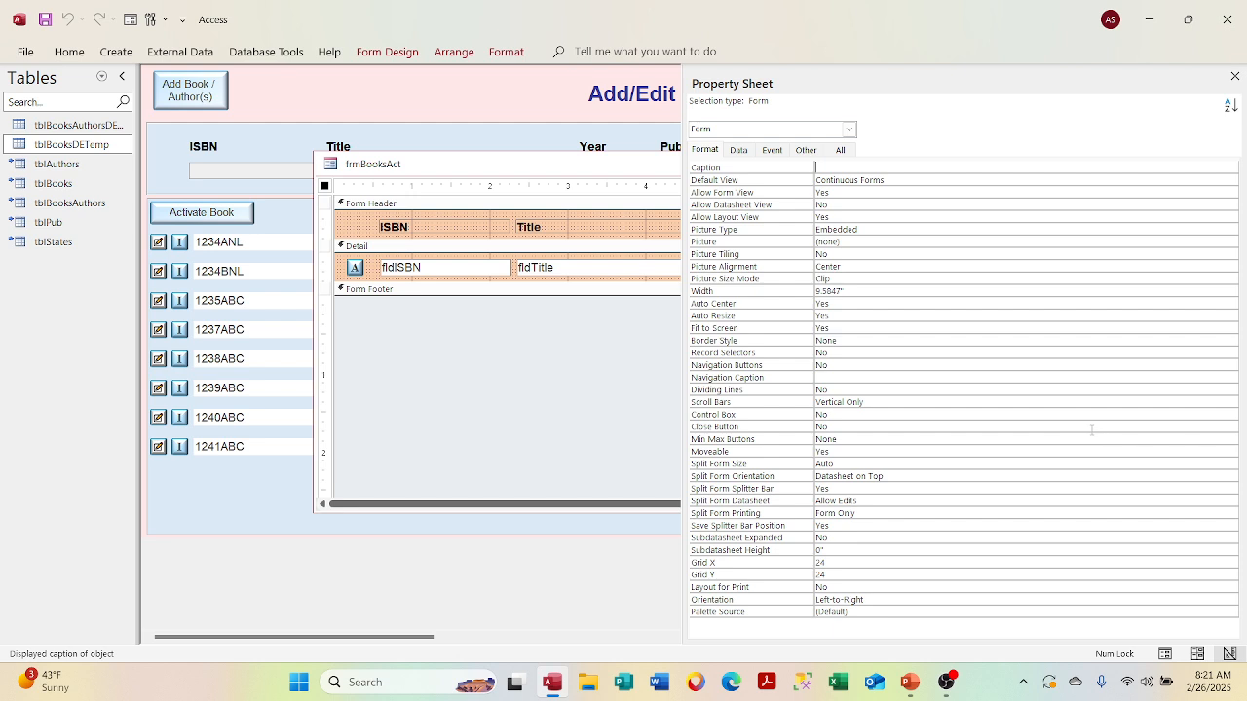
{"action": "left_click", "coordinate": [1193, 340]}
{"action": "left_click", "coordinate": [1232, 341]}
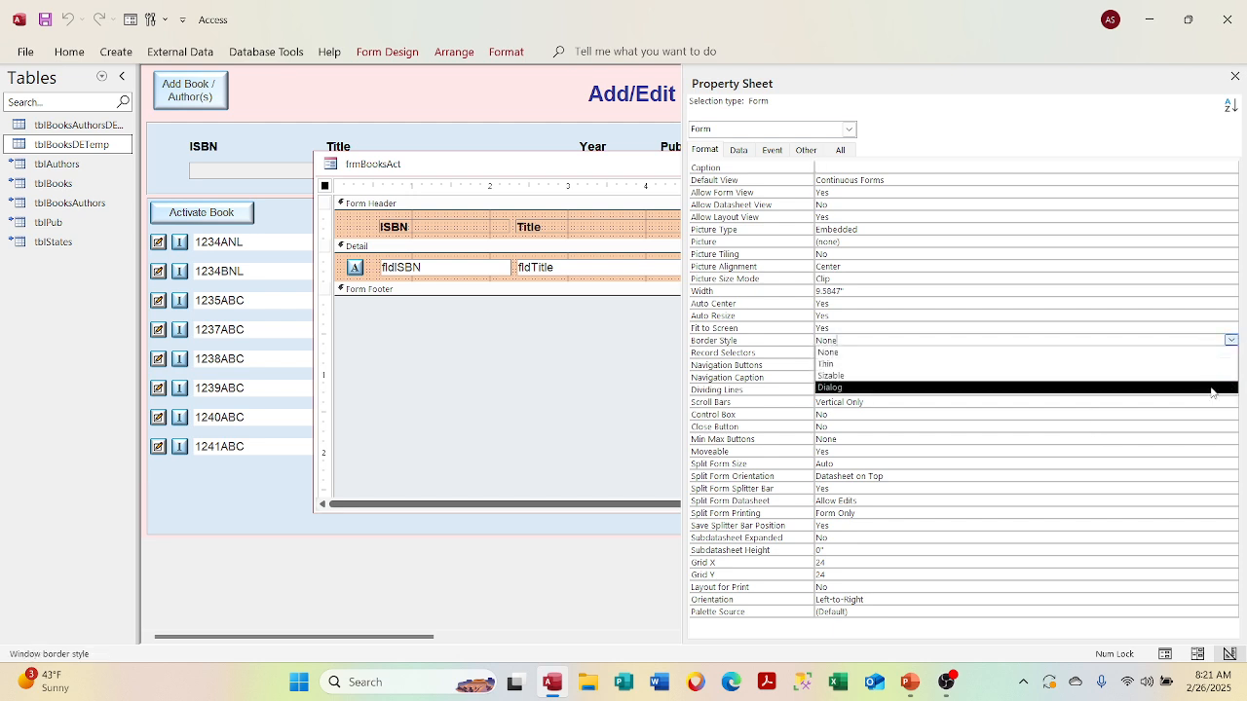
{"action": "left_click", "coordinate": [1216, 386]}
{"action": "left_click", "coordinate": [1234, 76]}
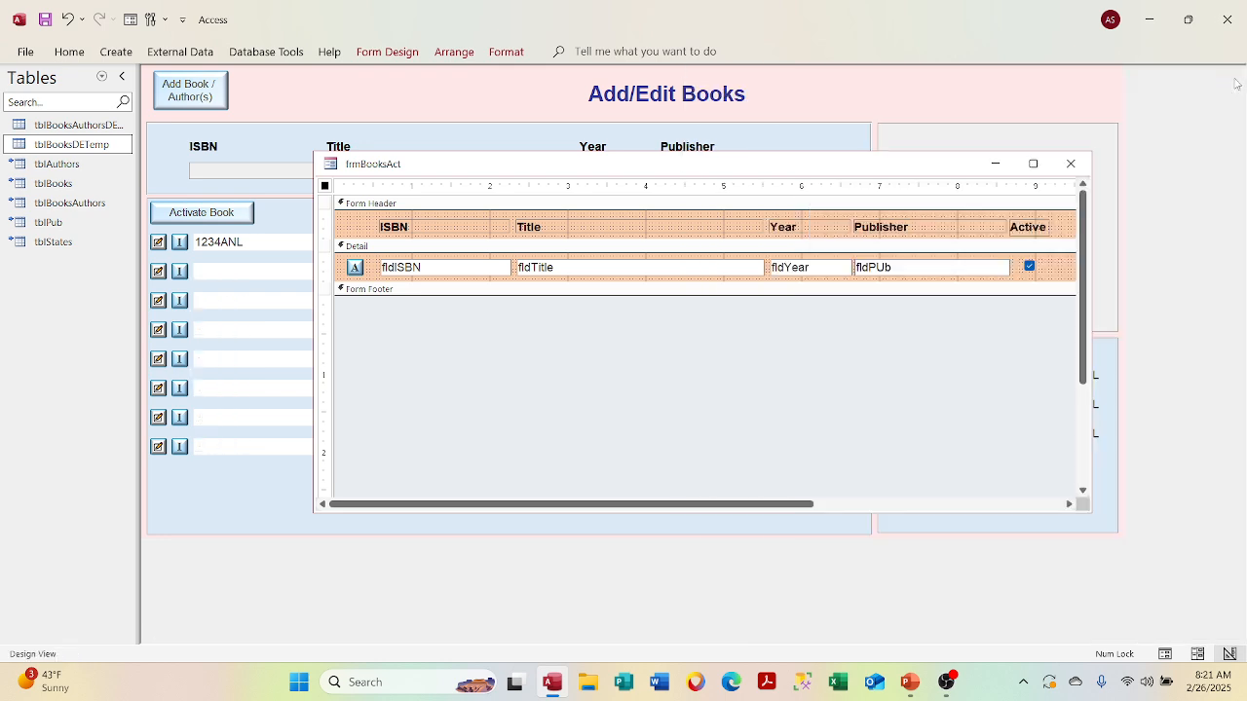
Display frmBooksAct in Form View and test moving its window over the main form.
{"action": "right_click", "coordinate": [661, 176]}
{"action": "left_click", "coordinate": [676, 260]}
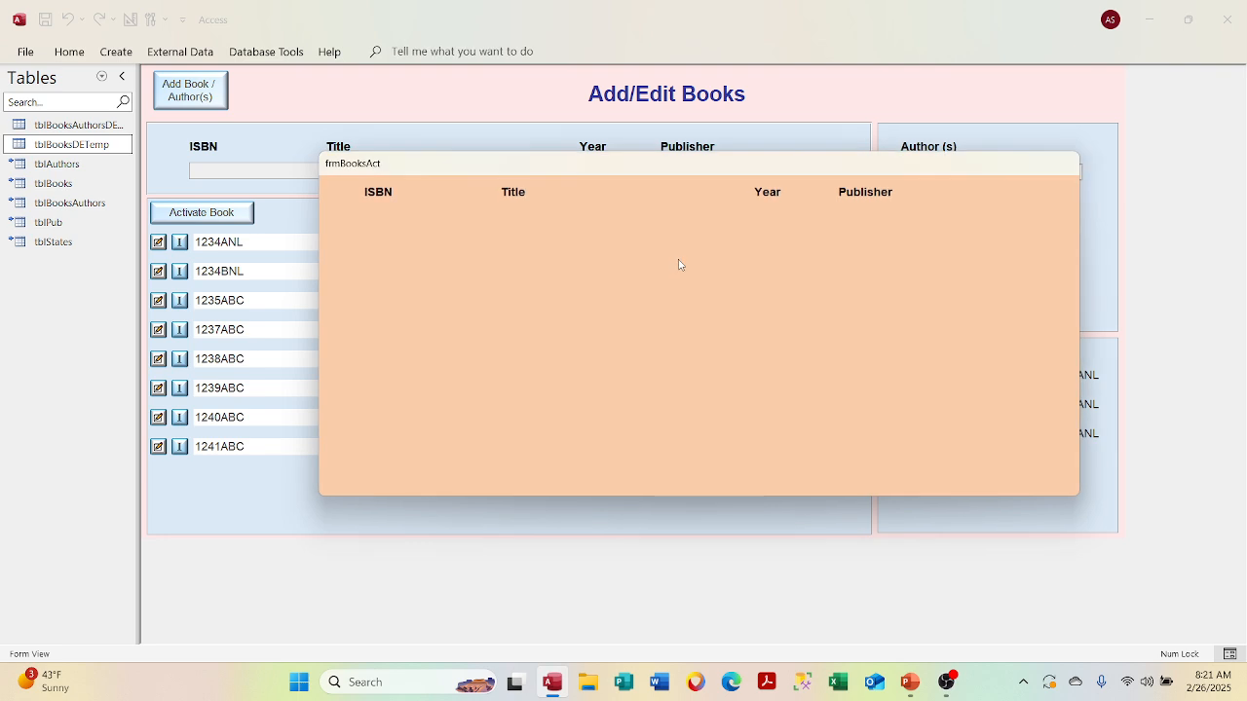
{"action": "left_click_drag", "start_coordinate": [680, 165], "coordinate": [628, 159]}
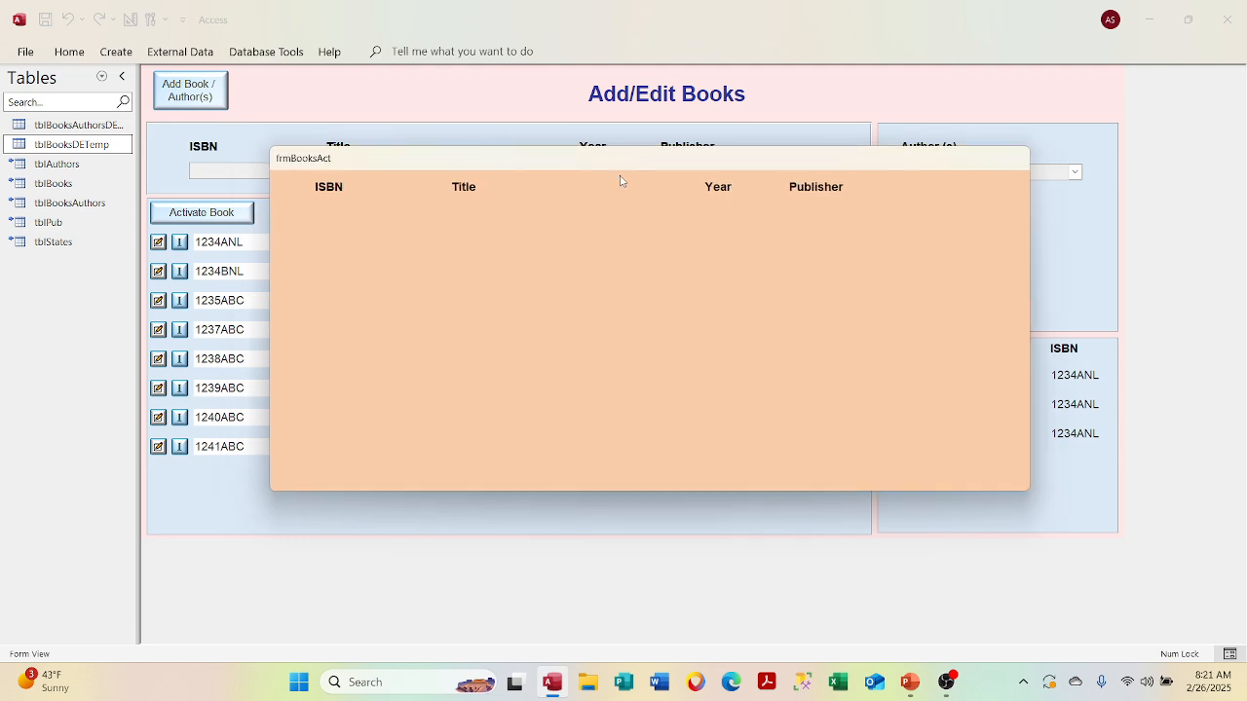
Switch frmBooksAct back to Design View and set its Pop Up property to No.
{"action": "right_click", "coordinate": [617, 154]}
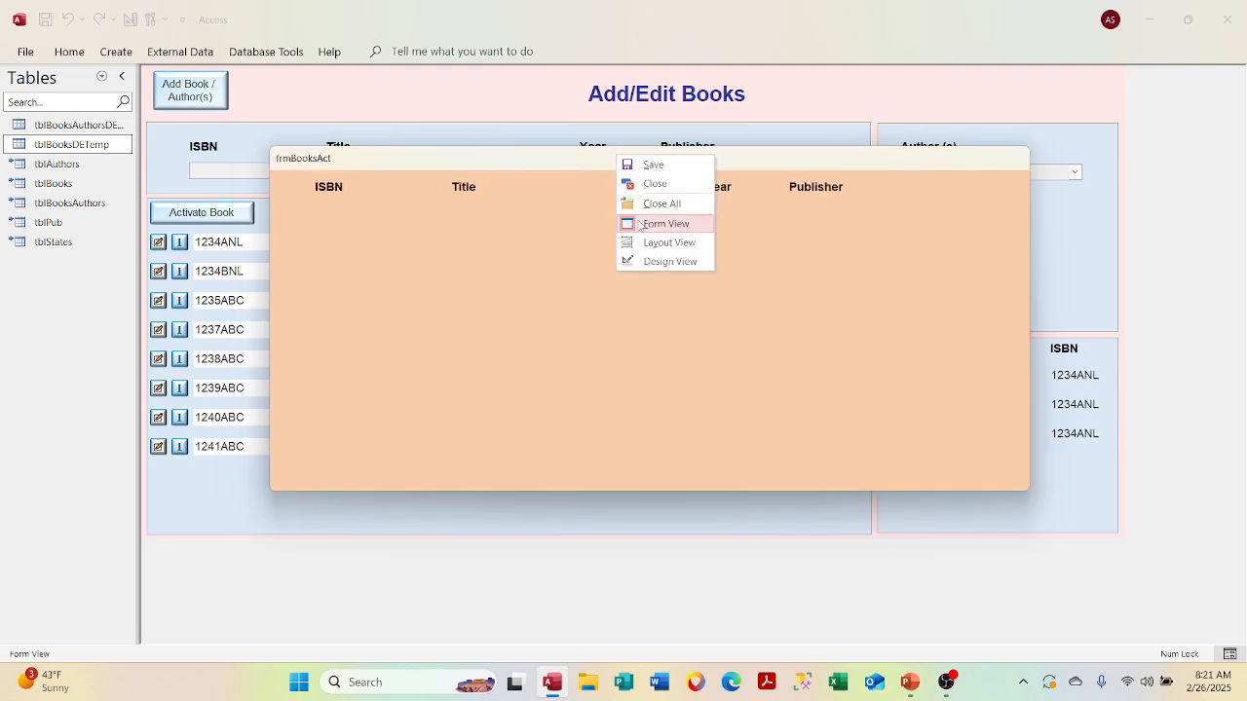
{"action": "left_click", "coordinate": [657, 262]}
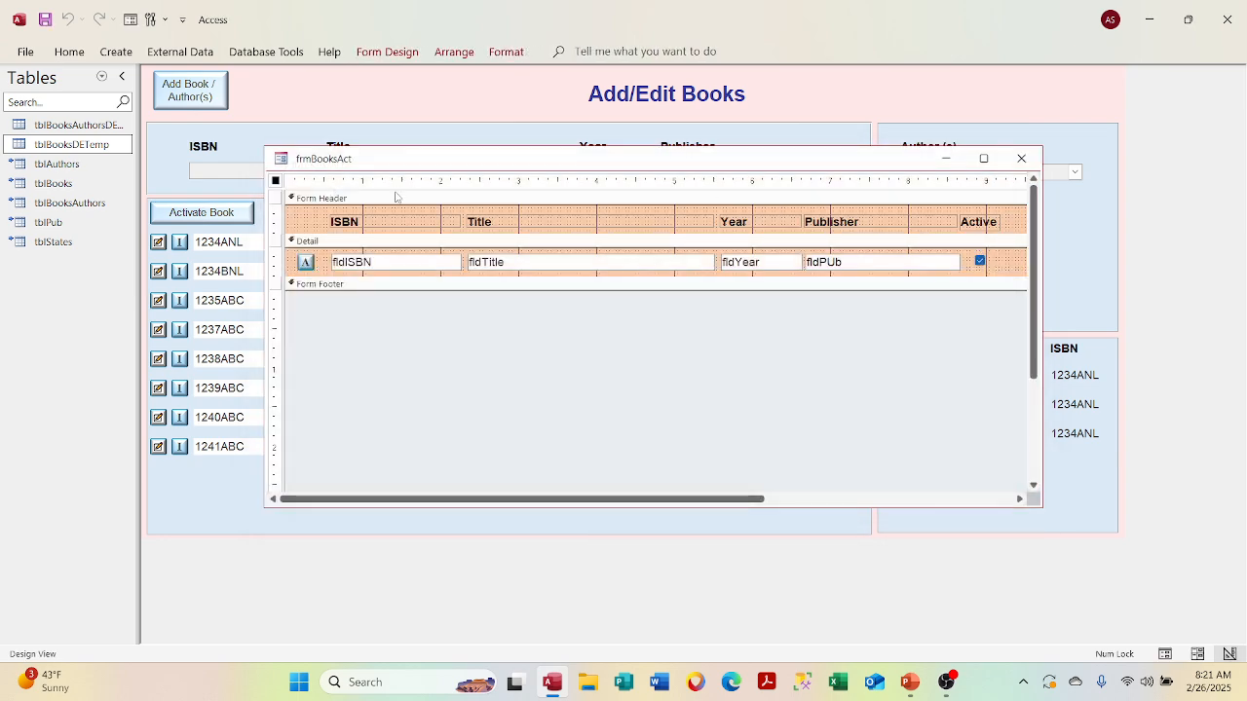
{"action": "right_click", "coordinate": [275, 182]}
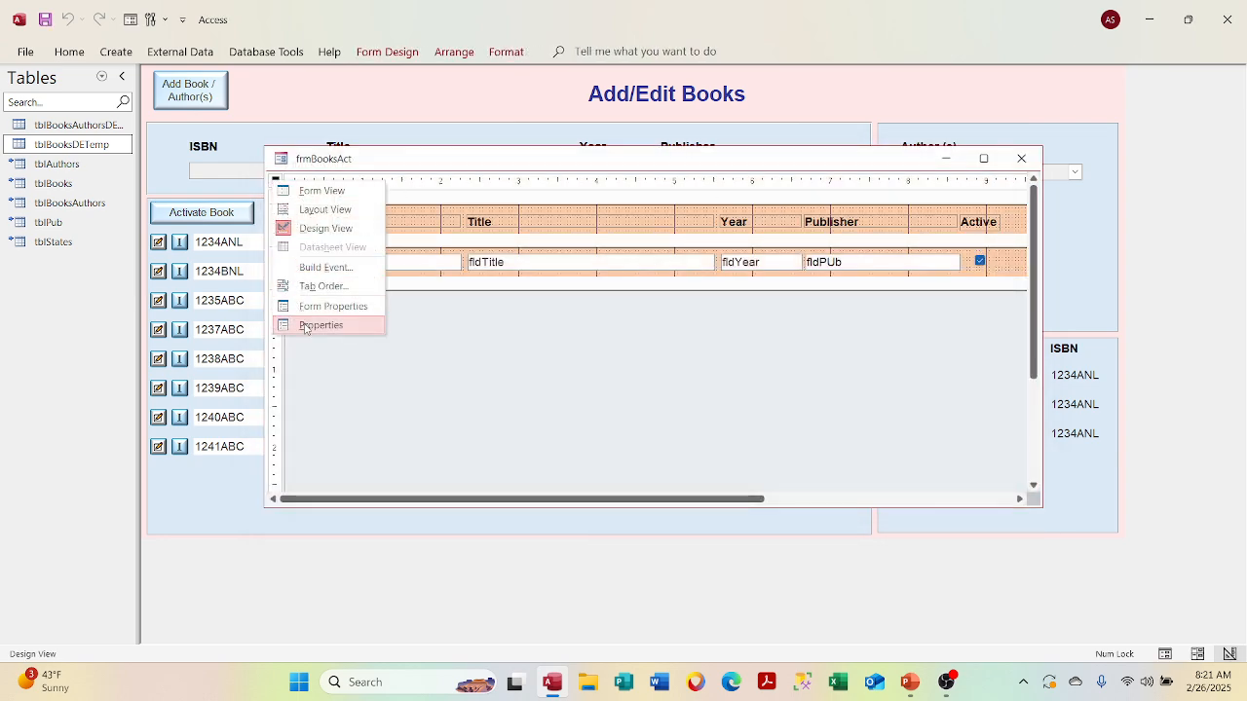
{"action": "left_click", "coordinate": [310, 328]}
{"action": "left_click", "coordinate": [797, 151]}
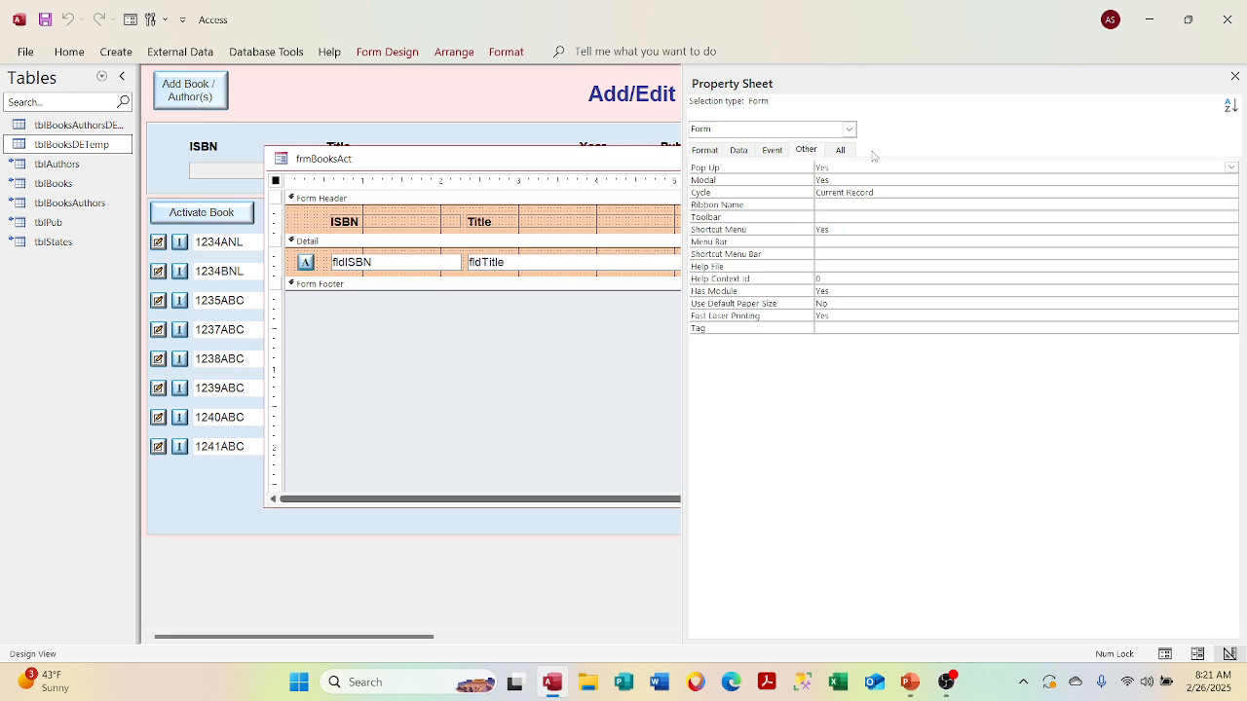
{"action": "left_click", "coordinate": [1231, 168]}
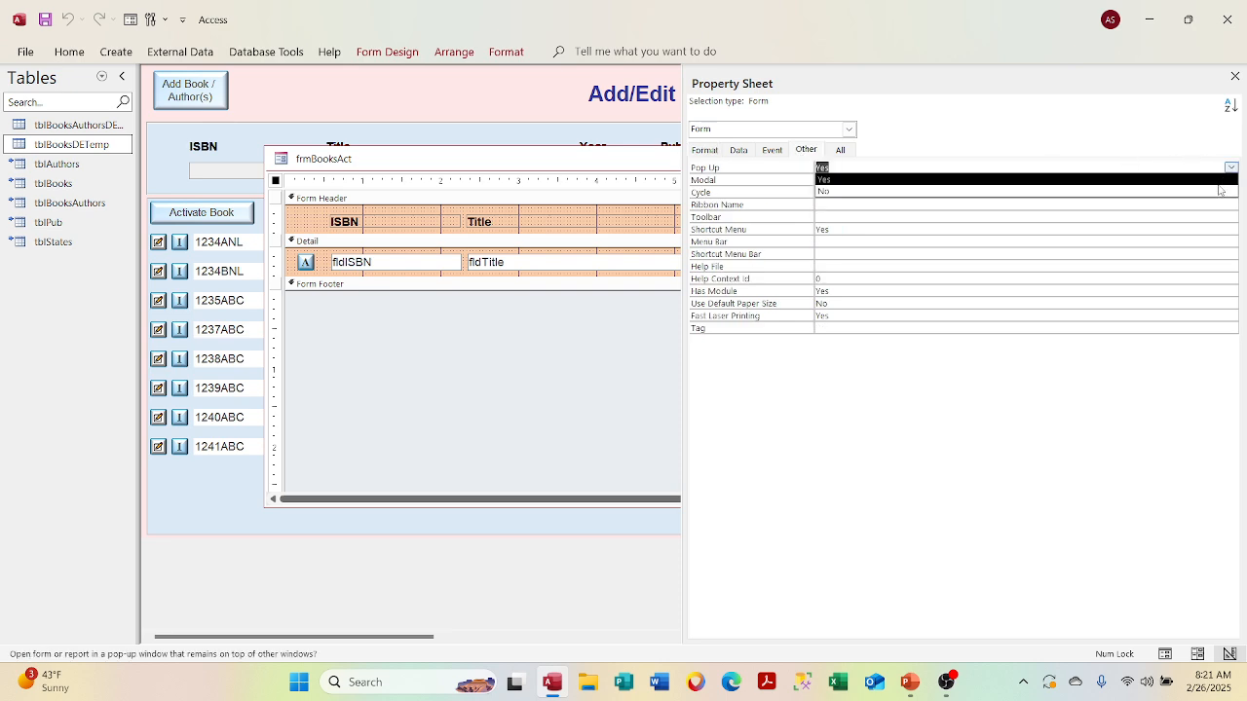
{"action": "left_click", "coordinate": [1222, 191]}
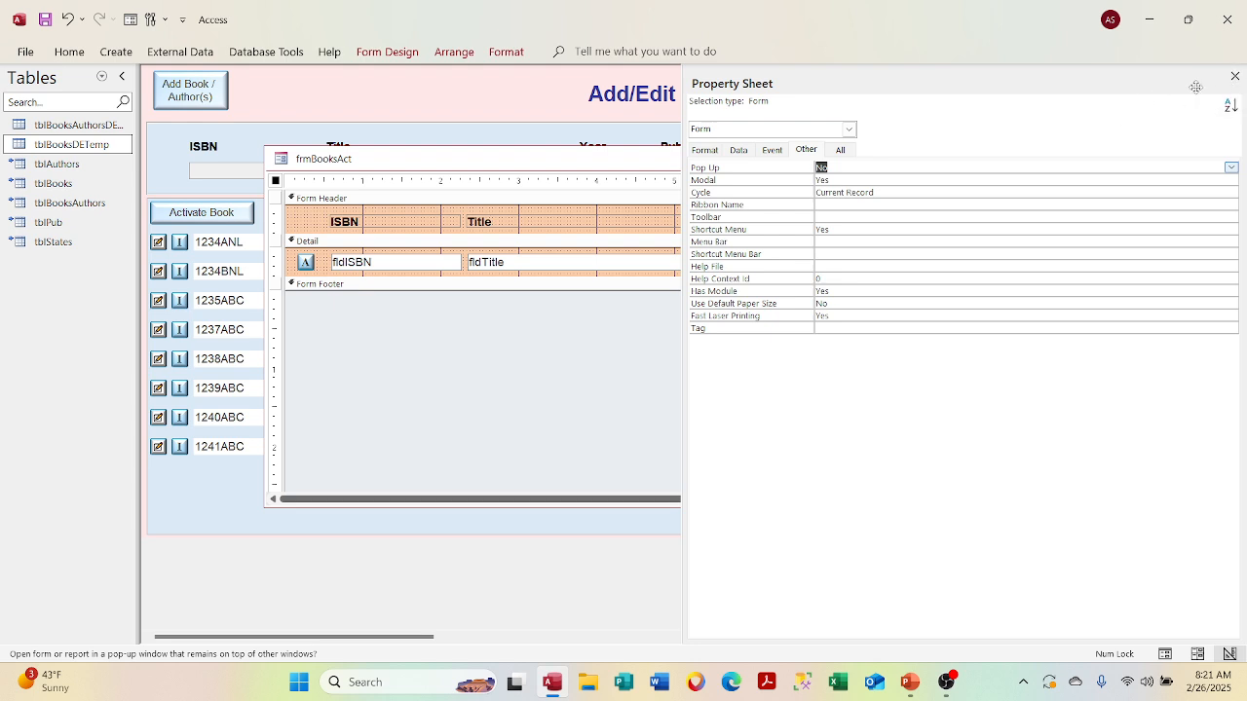
{"action": "left_click", "coordinate": [1233, 77]}
Test moving frmBooksAct in Form View, and close it with its design changes saved.
{"action": "right_click", "coordinate": [542, 159]}
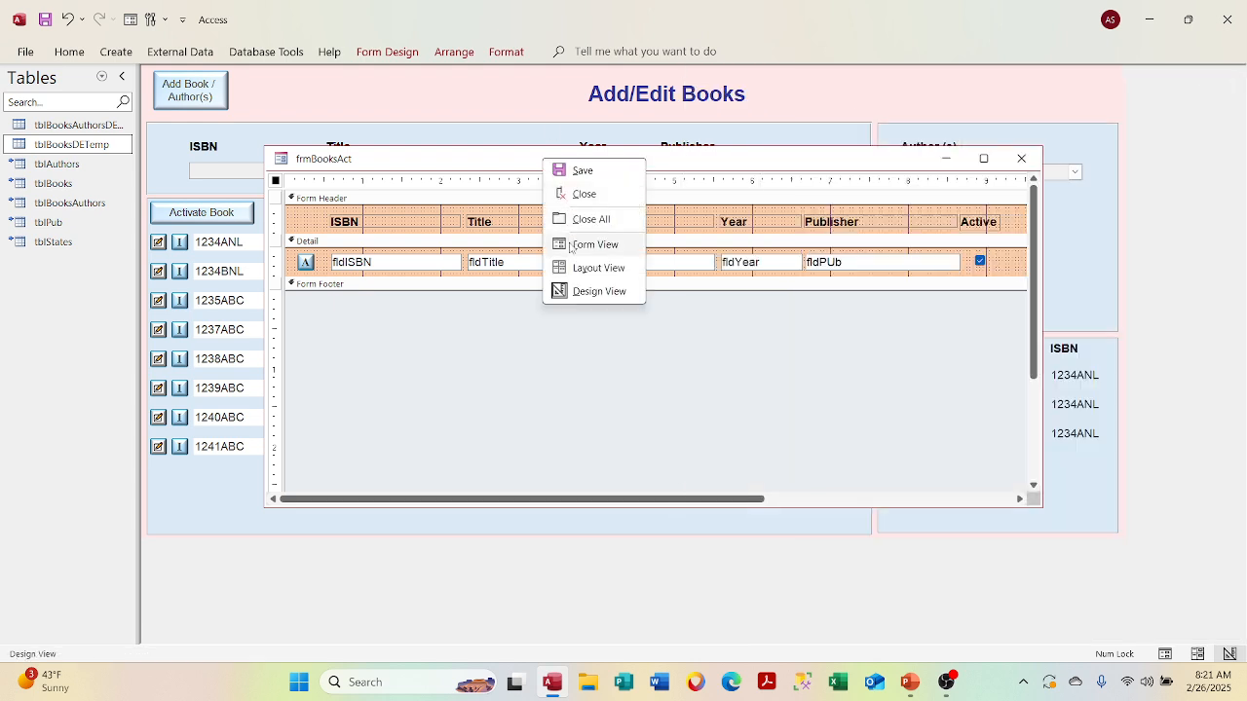
{"action": "left_click", "coordinate": [575, 245]}
{"action": "left_click_drag", "start_coordinate": [582, 159], "coordinate": [615, 159]}
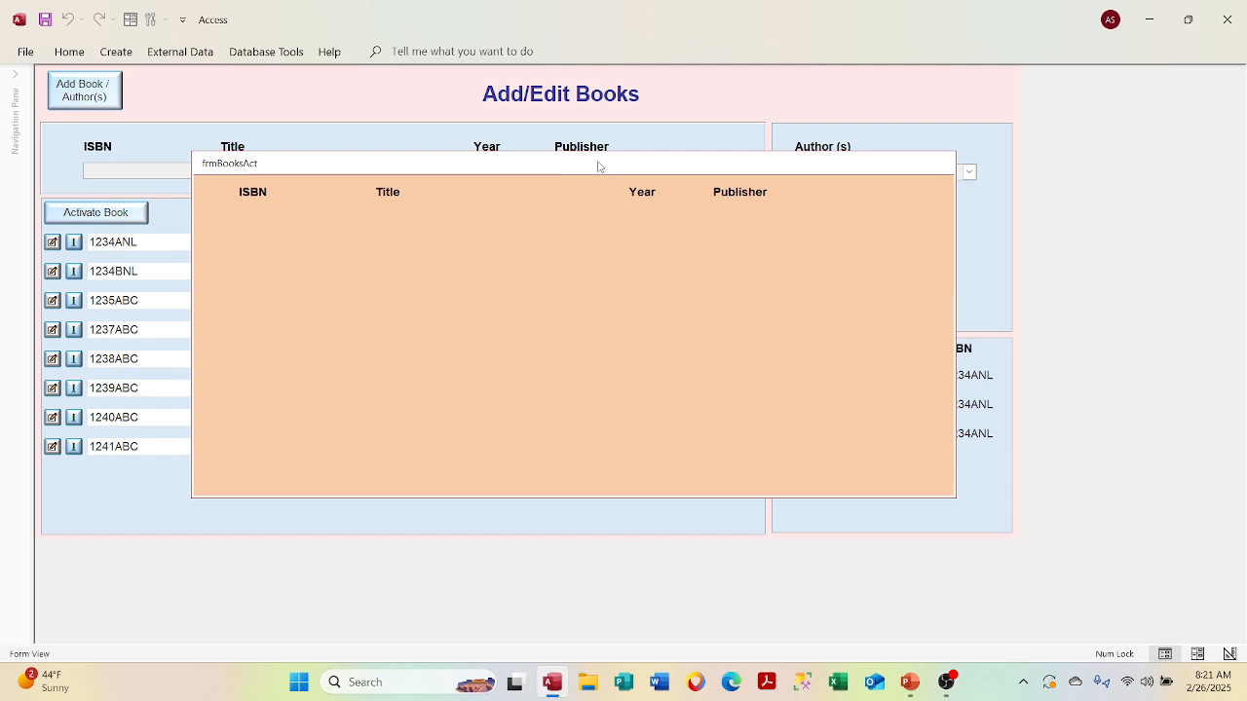
{"action": "right_click", "coordinate": [599, 161]}
{"action": "left_click", "coordinate": [639, 197]}
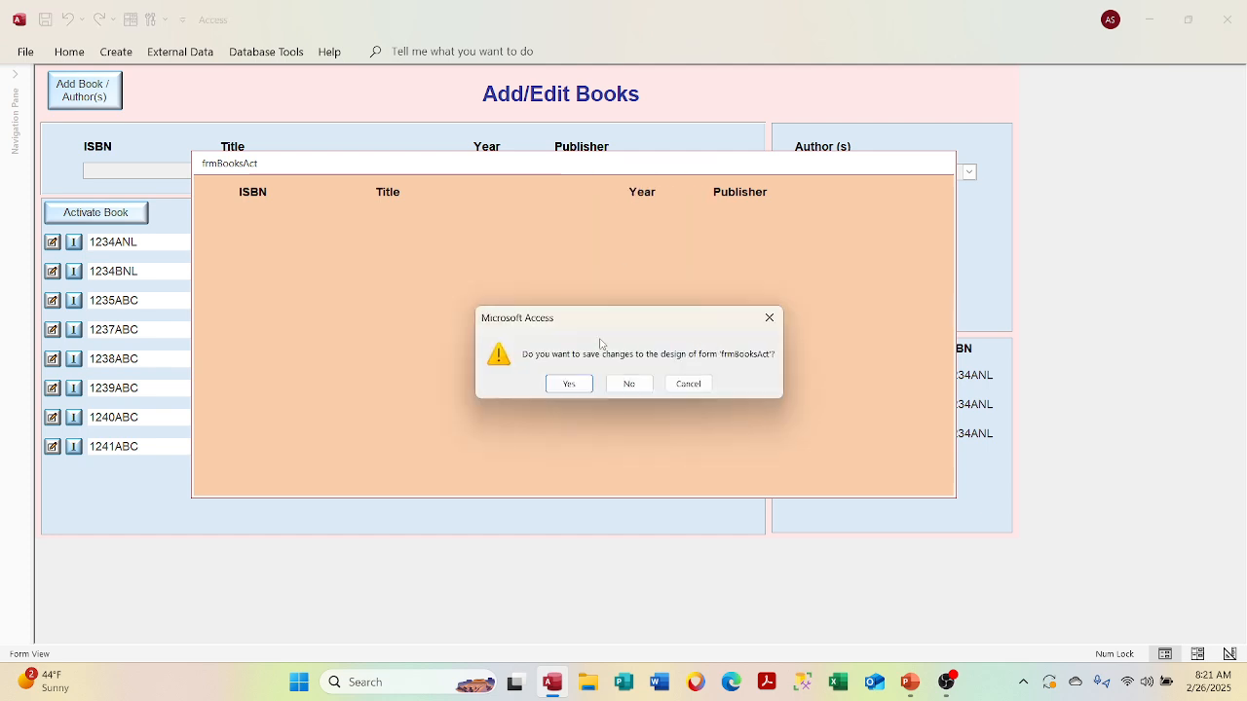
{"action": "left_click", "coordinate": [584, 382]}
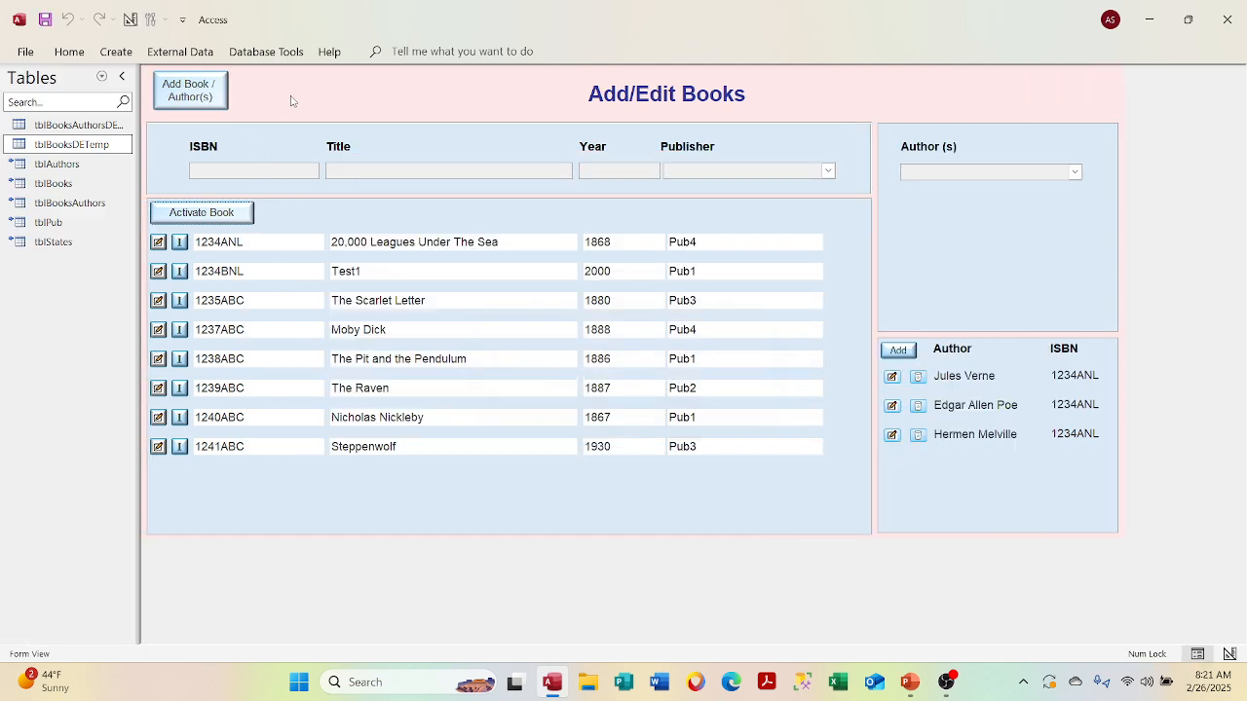
Open frmDEMain in Design View and examine the form's Modal and Pop Up properties.
{"action": "right_click", "coordinate": [340, 67]}
{"action": "right_click", "coordinate": [319, 81]}
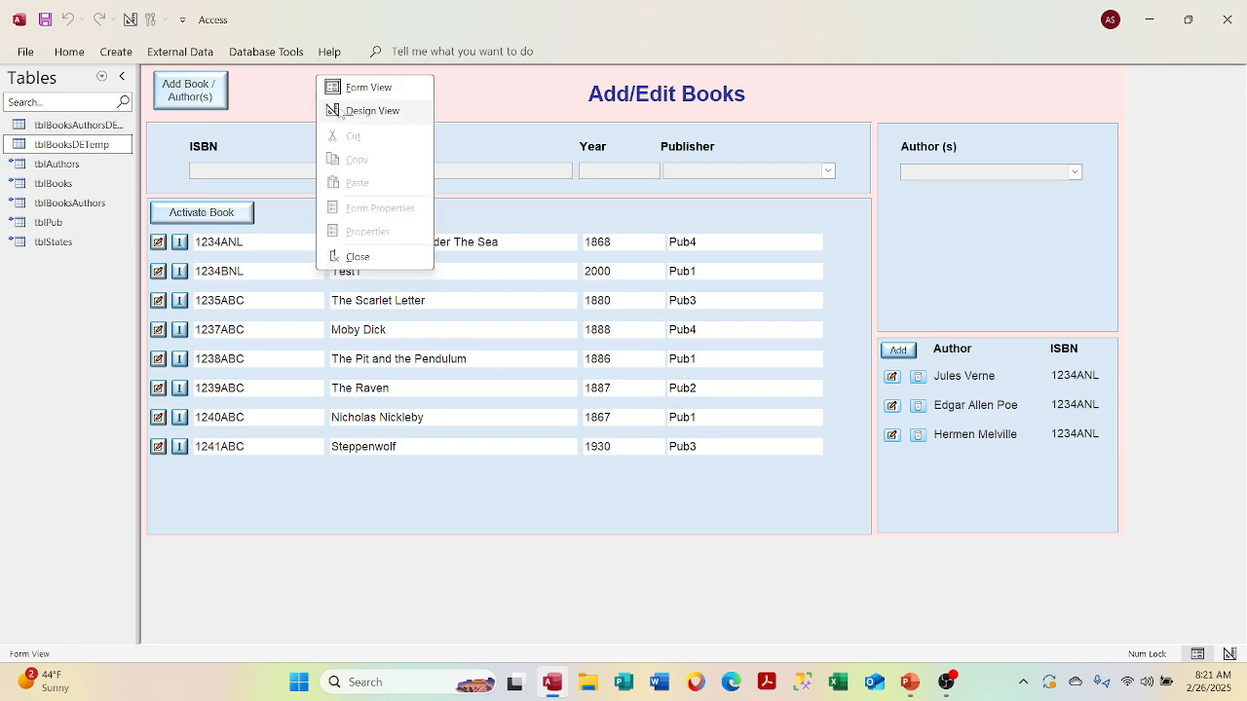
{"action": "left_click", "coordinate": [341, 110]}
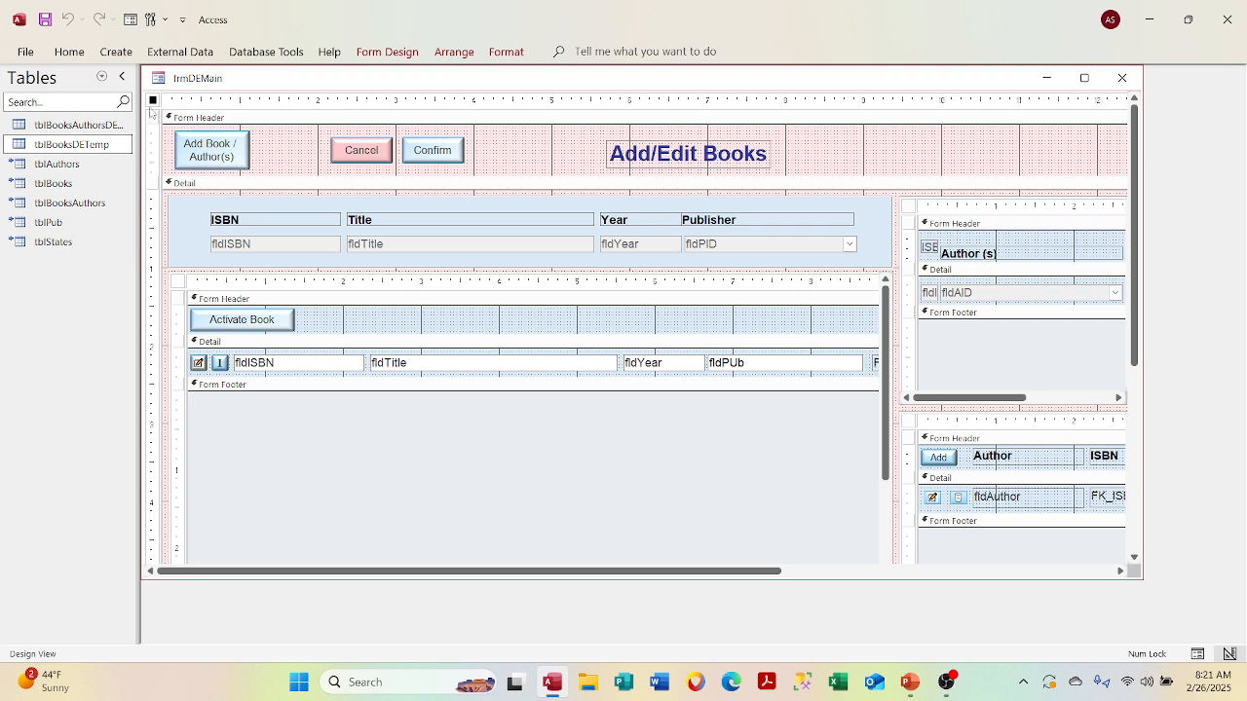
{"action": "right_click", "coordinate": [152, 102]}
{"action": "left_click", "coordinate": [177, 228]}
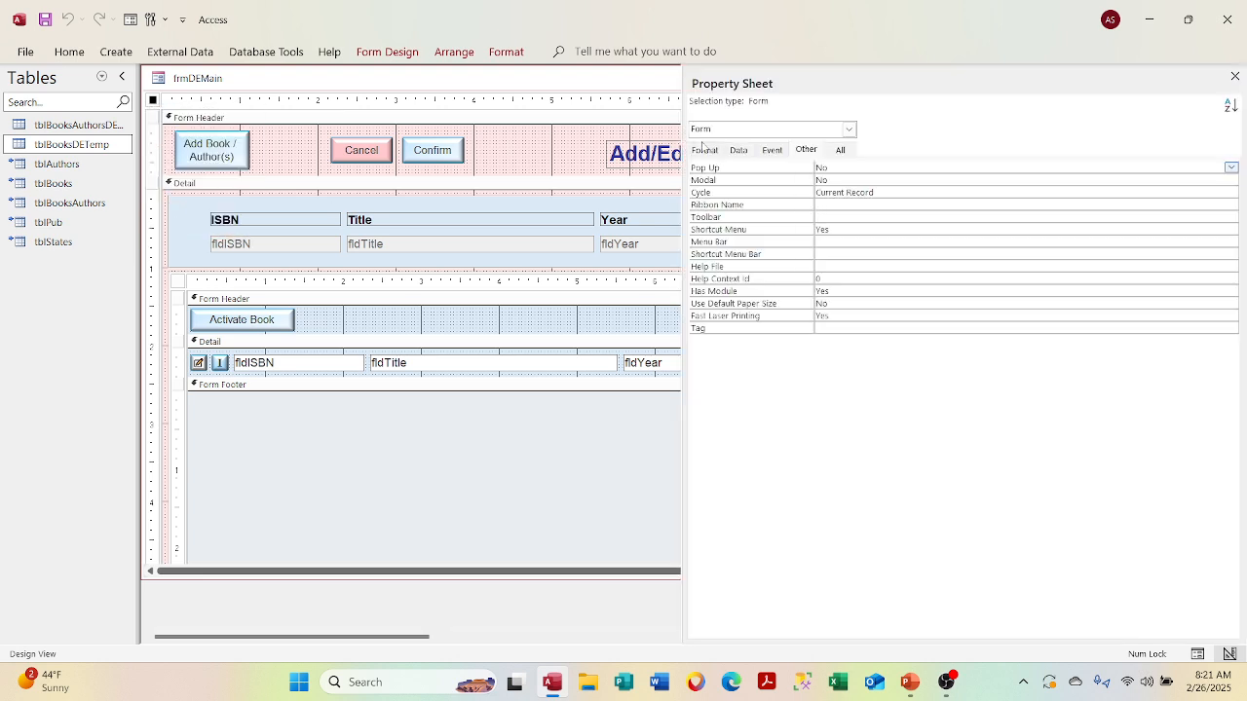
{"action": "left_click", "coordinate": [898, 179]}
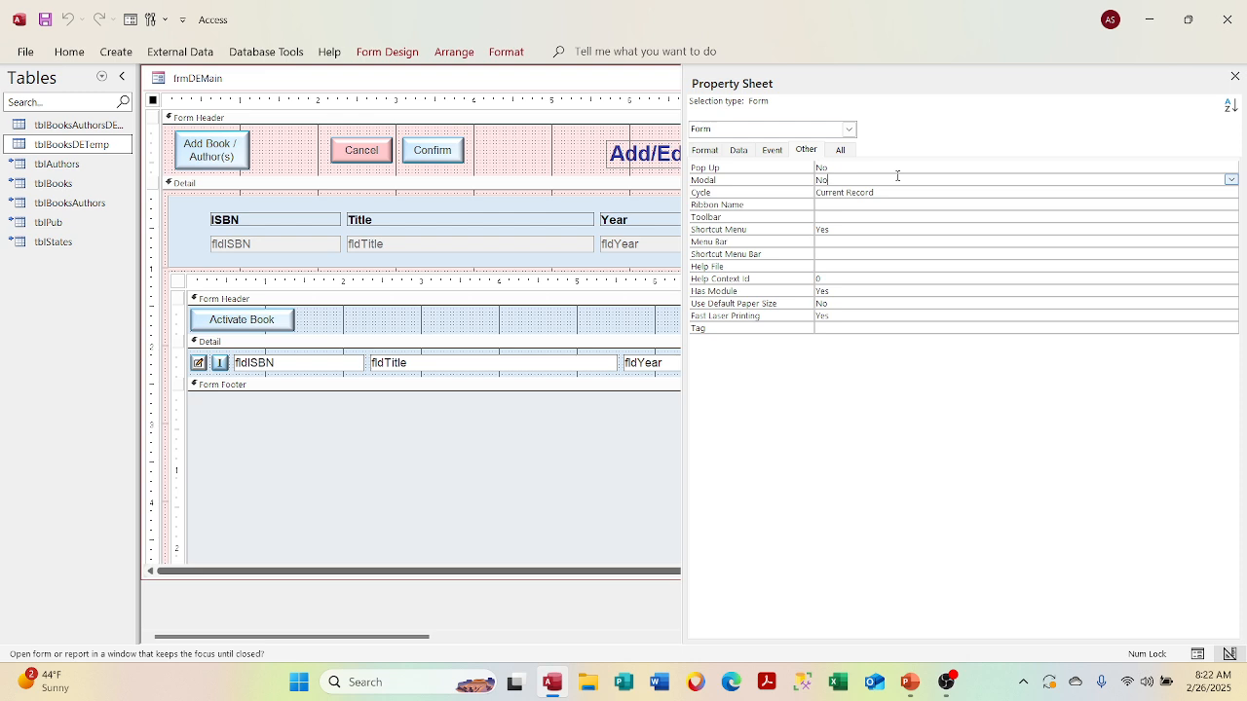
{"action": "left_click", "coordinate": [866, 166]}
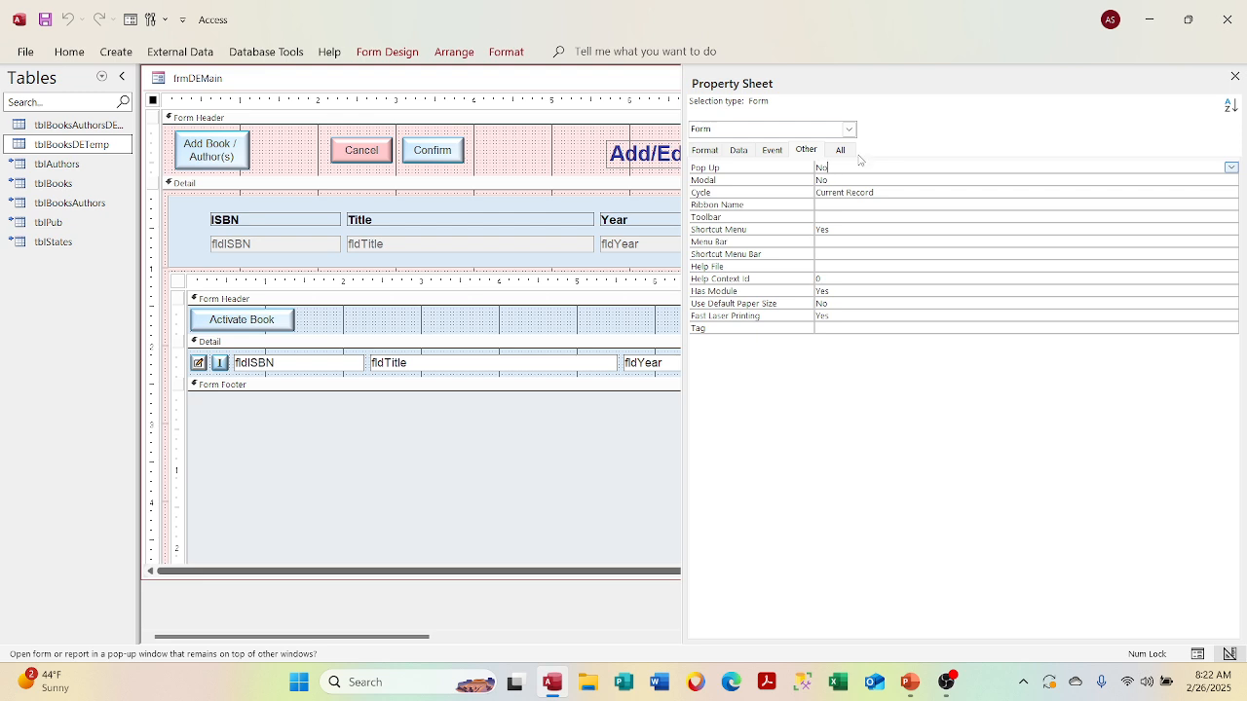
{"action": "left_click", "coordinate": [1235, 77]}
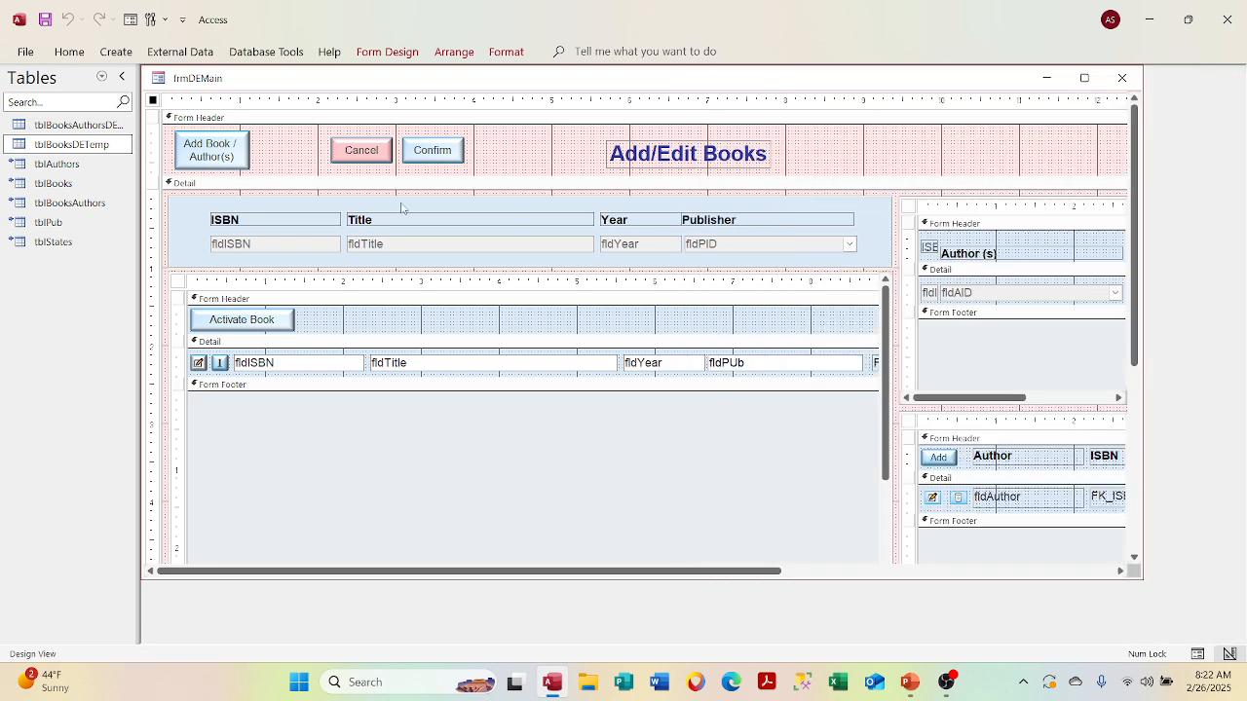
Switch frmDEMain to Form View and open the Activate Book form, frmBooksAct, from it in Design View.
{"action": "right_click", "coordinate": [245, 84]}
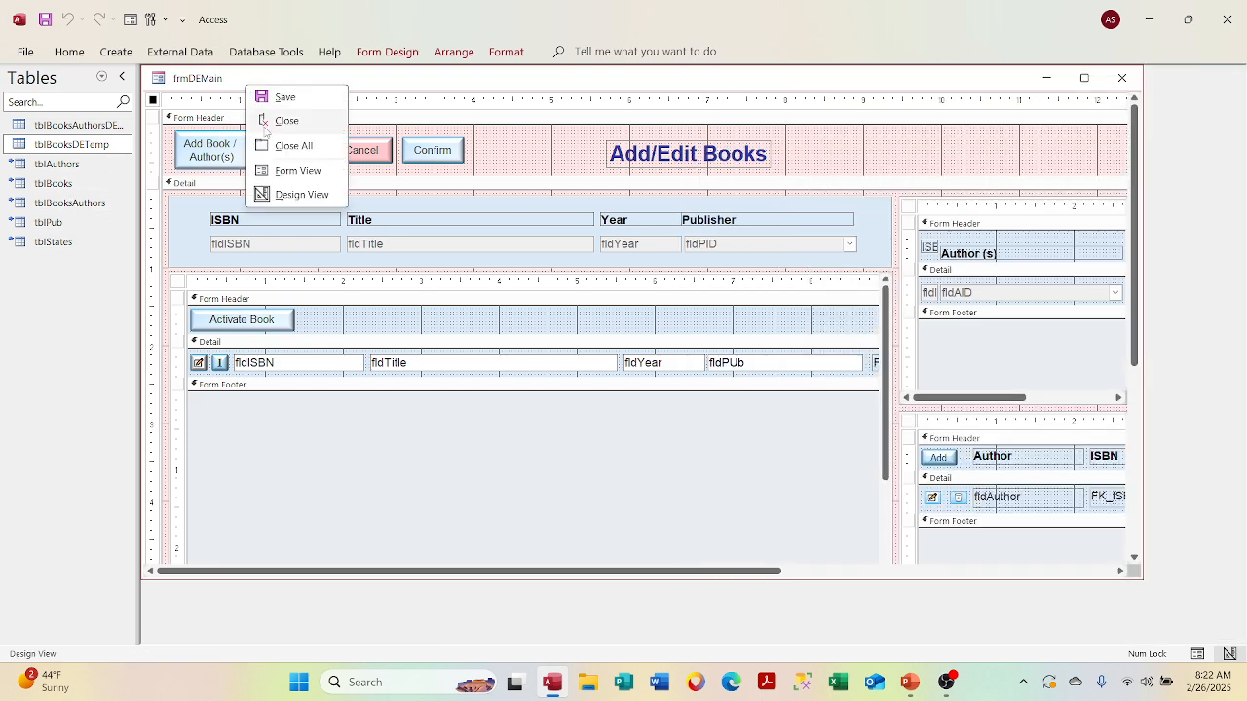
{"action": "left_click", "coordinate": [288, 170]}
{"action": "left_click", "coordinate": [208, 214]}
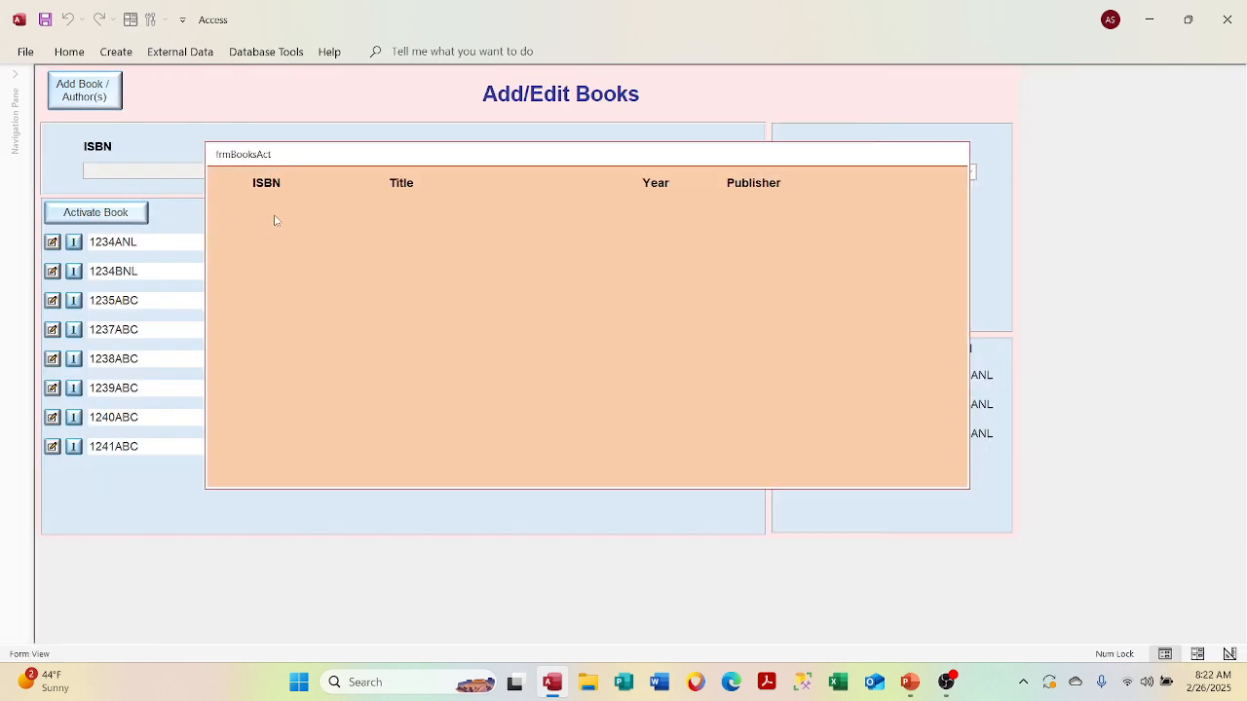
{"action": "right_click", "coordinate": [349, 156]}
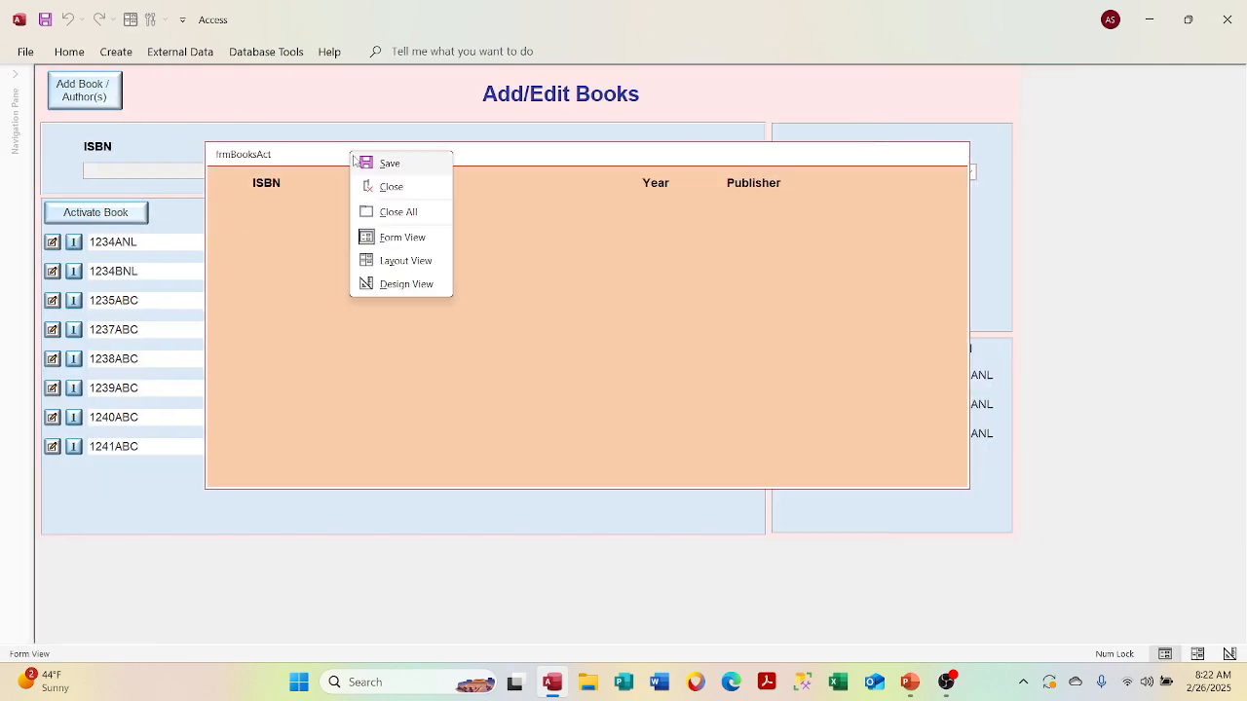
{"action": "left_click", "coordinate": [376, 281]}
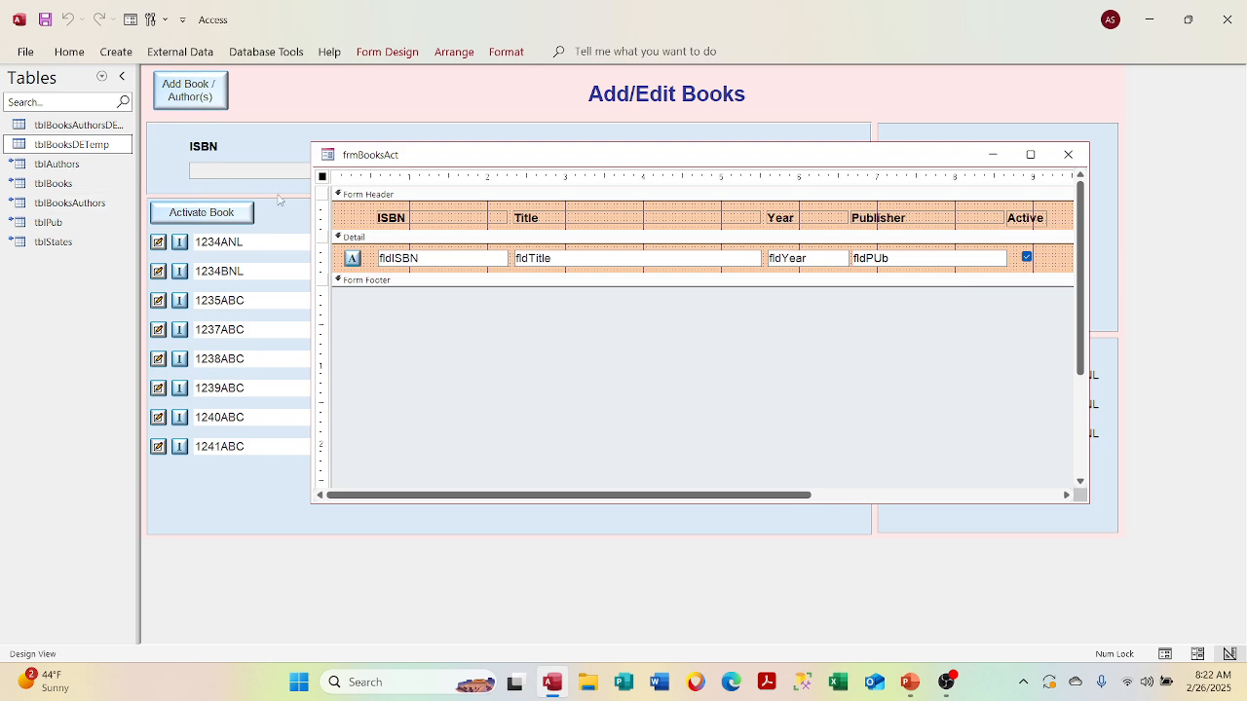
Set frmBooksAct's Modal property to No and its Pop Up property to Yes, and close the form with its design changes saved.
{"action": "right_click", "coordinate": [322, 178]}
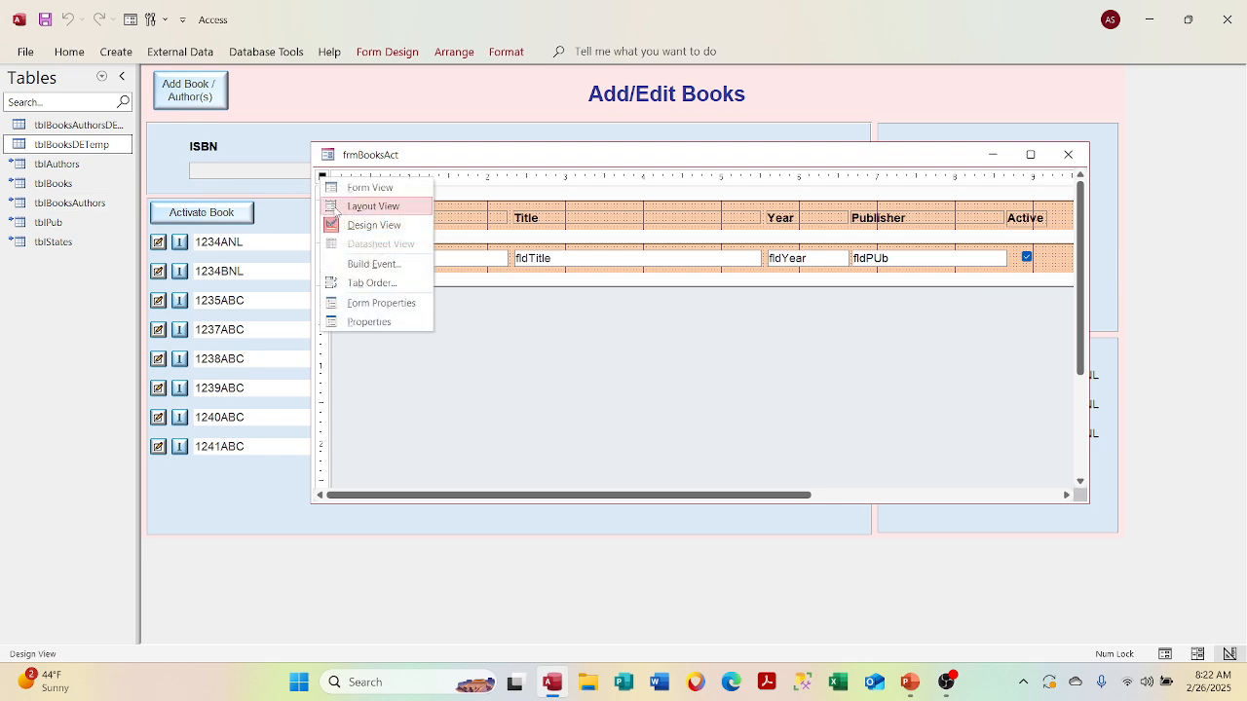
{"action": "left_click", "coordinate": [353, 321]}
{"action": "left_click", "coordinate": [973, 192]}
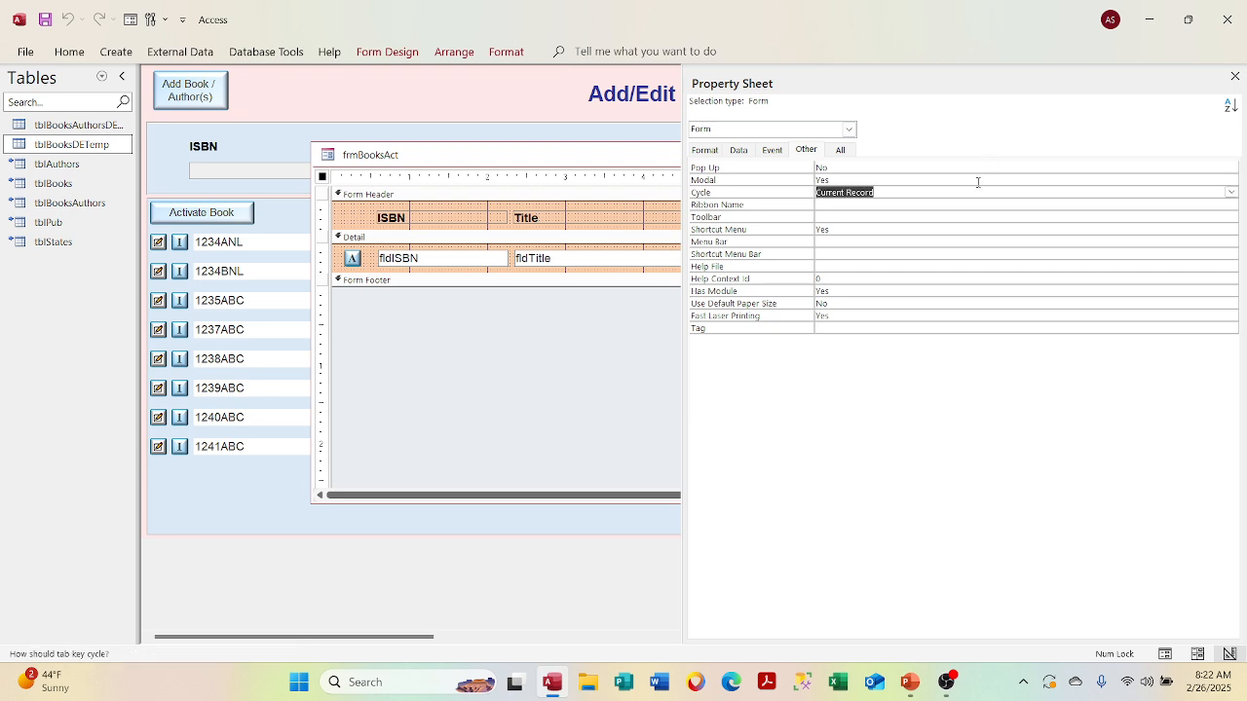
{"action": "left_click", "coordinate": [978, 181]}
{"action": "left_click", "coordinate": [1231, 179]}
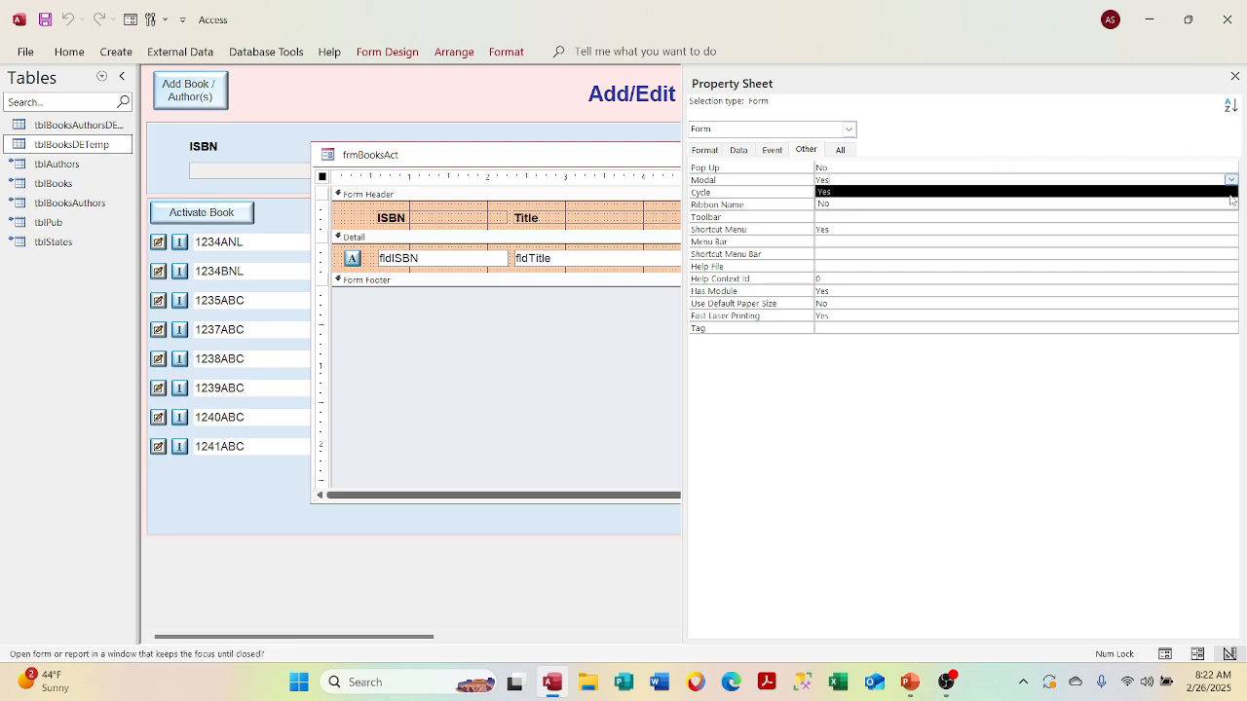
{"action": "left_click", "coordinate": [1230, 204]}
{"action": "left_click", "coordinate": [1231, 168]}
{"action": "left_click", "coordinate": [1223, 181]}
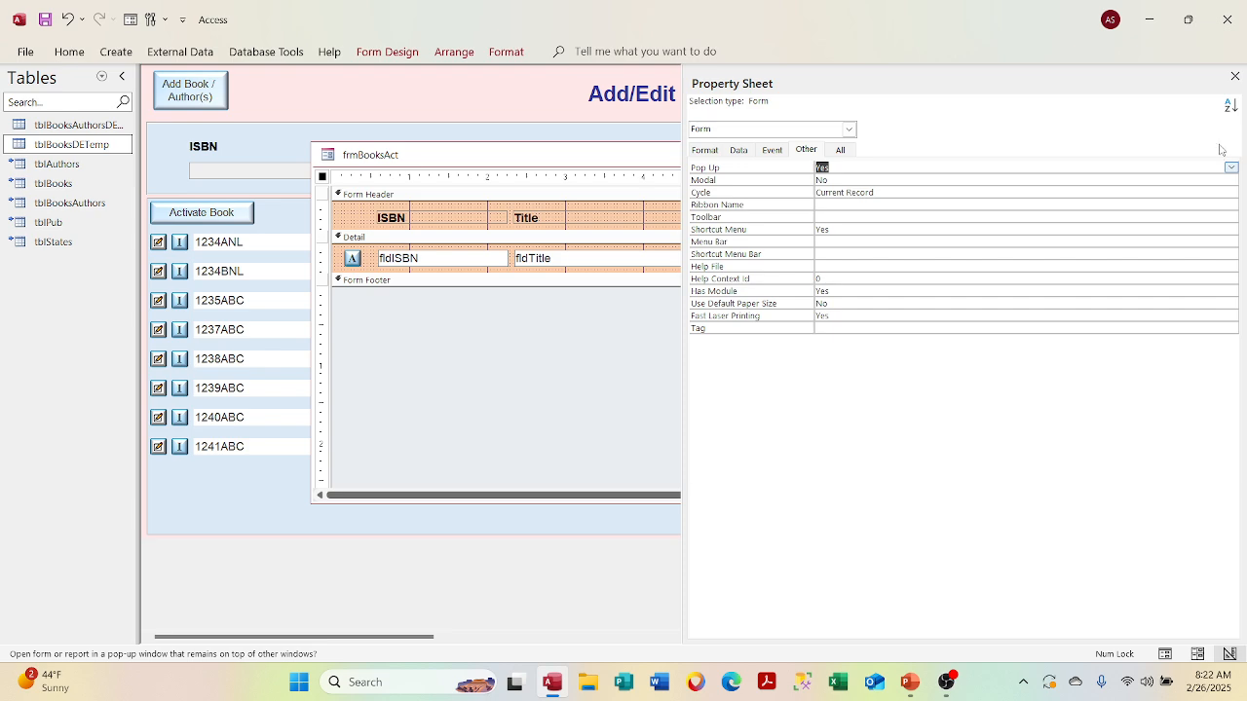
{"action": "left_click", "coordinate": [1234, 76]}
{"action": "left_click", "coordinate": [1068, 154]}
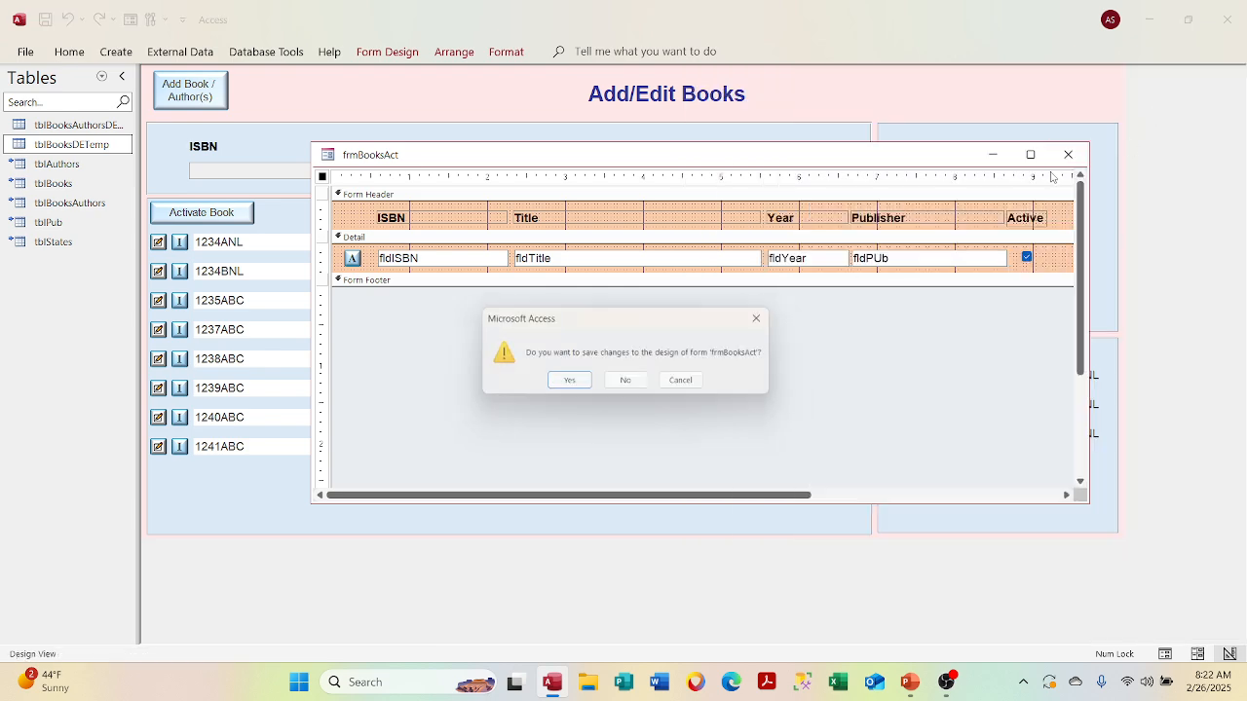
{"action": "left_click", "coordinate": [570, 381]}
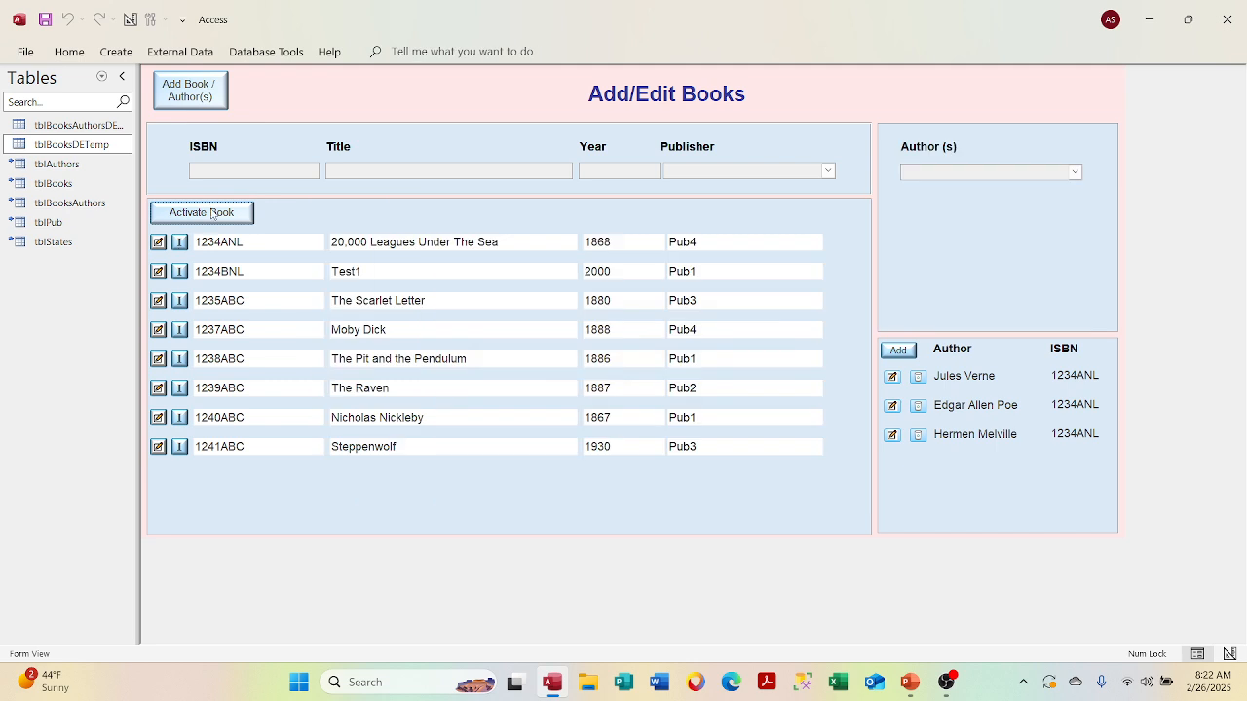
Reopen the Activate Book form and test selecting the first author's ISBN on frmDEMain behind it and moving the pop-up around.
{"action": "left_click", "coordinate": [213, 213]}
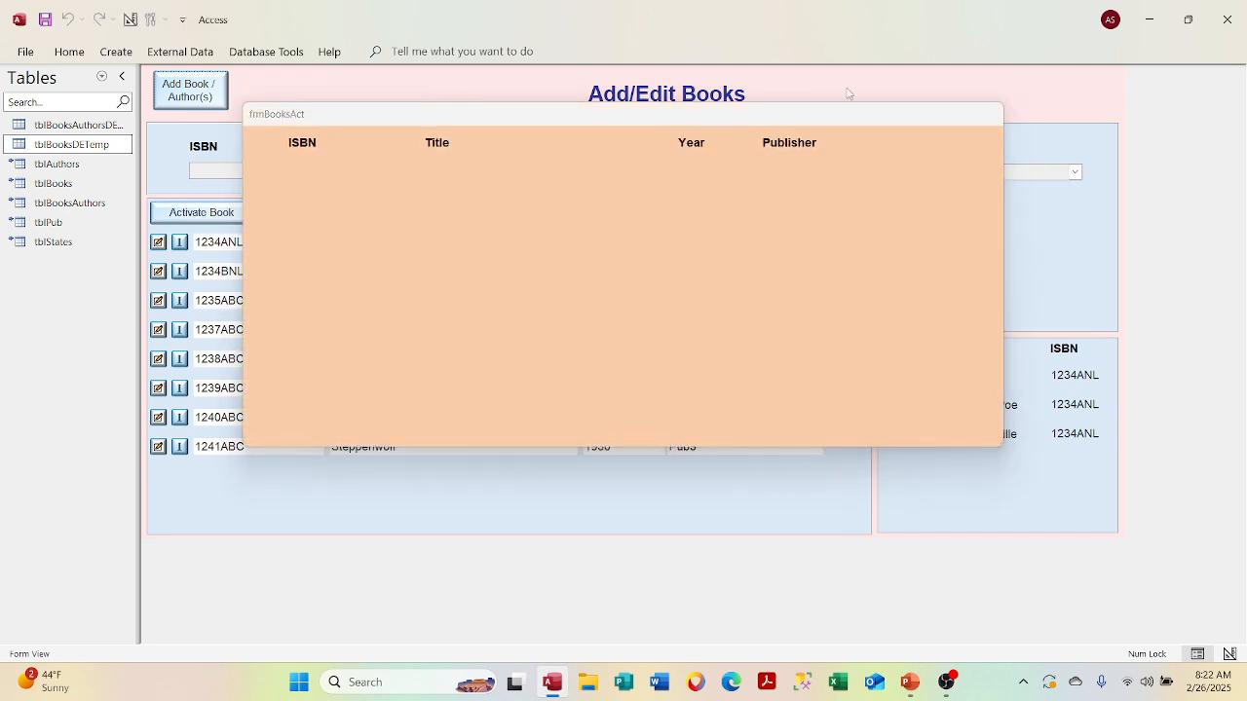
{"action": "left_click", "coordinate": [1062, 375]}
{"action": "left_click_drag", "start_coordinate": [776, 110], "coordinate": [803, 348]}
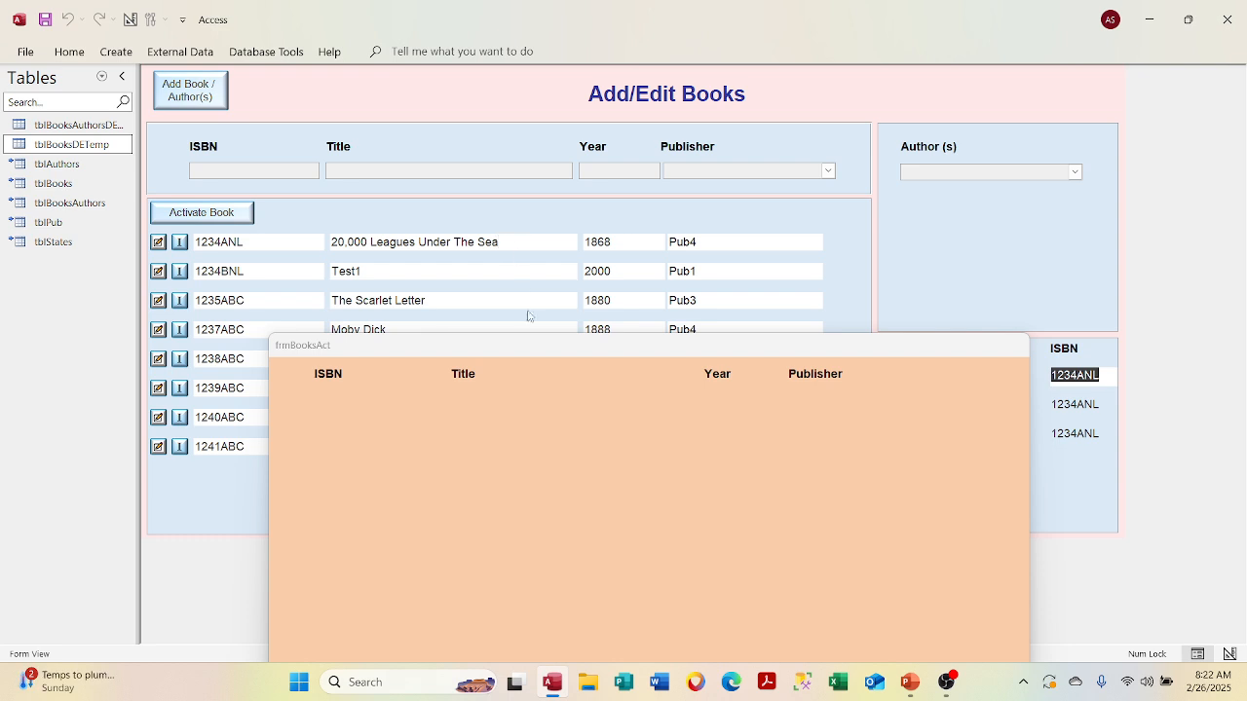
{"action": "left_click_drag", "start_coordinate": [538, 351], "coordinate": [496, 167]}
Switch frmBooksAct to Design View and set its Modal property to Yes and its Pop Up property to No.
{"action": "right_click", "coordinate": [487, 161]}
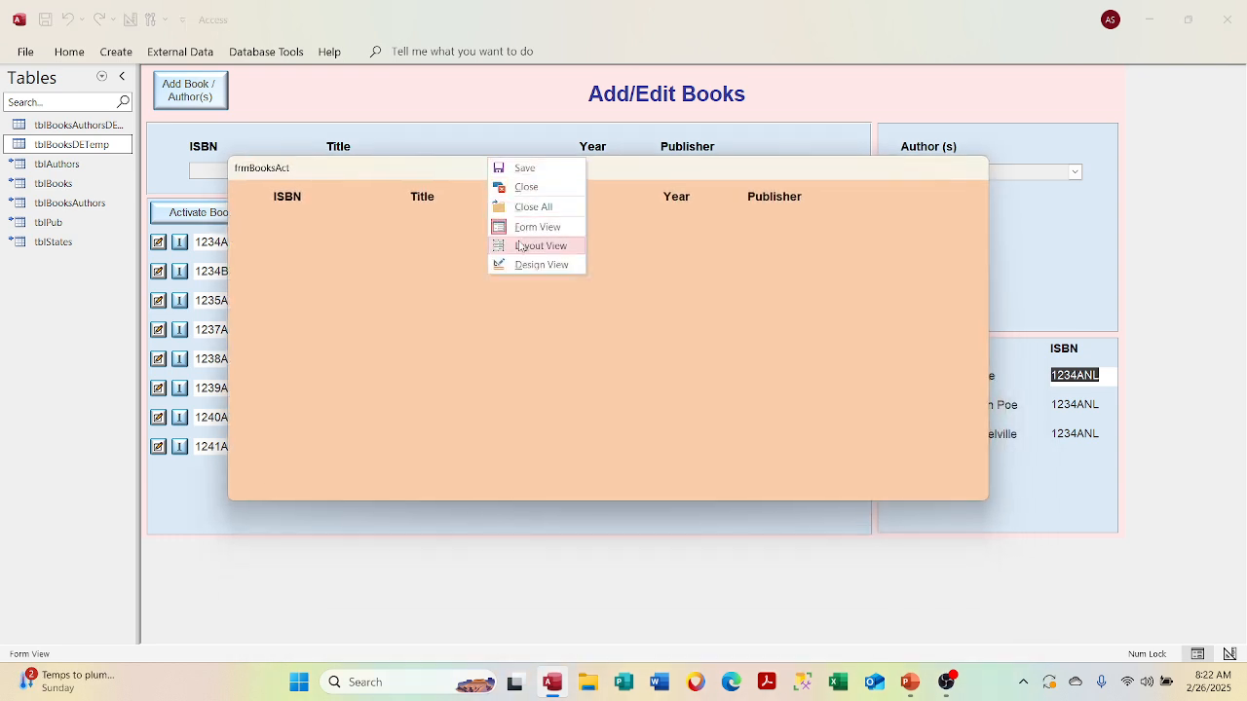
{"action": "left_click", "coordinate": [538, 264]}
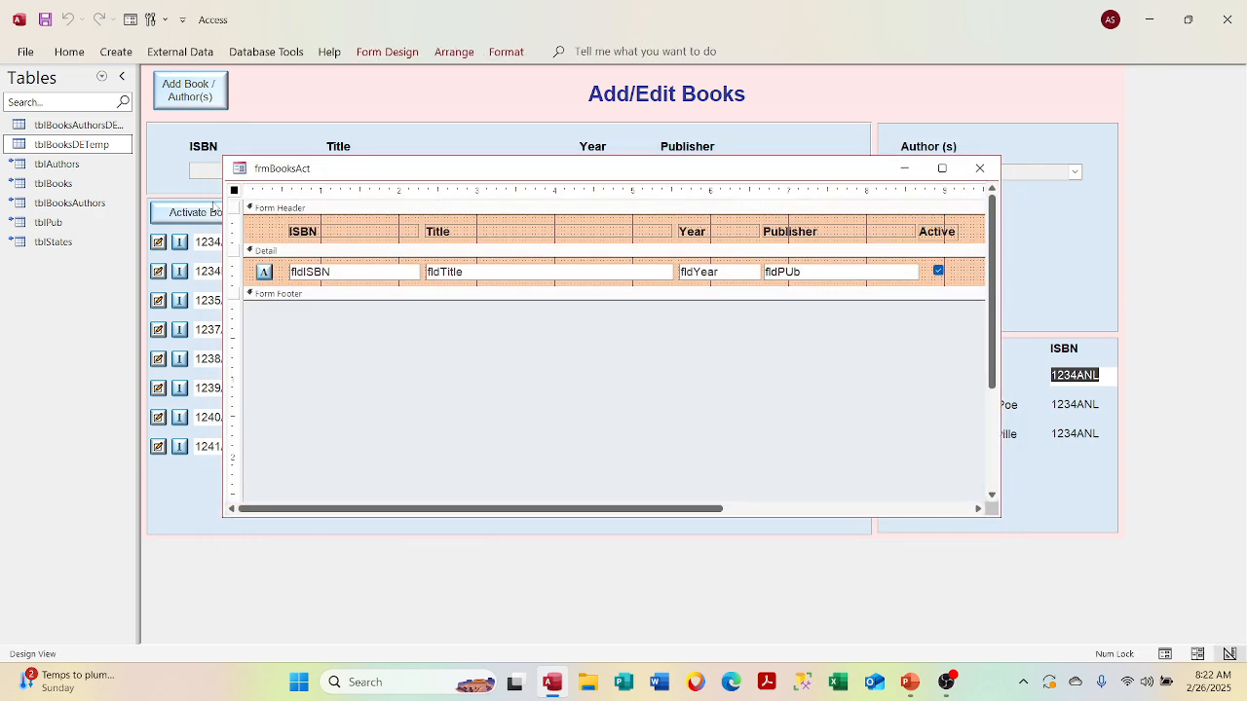
{"action": "right_click", "coordinate": [235, 191]}
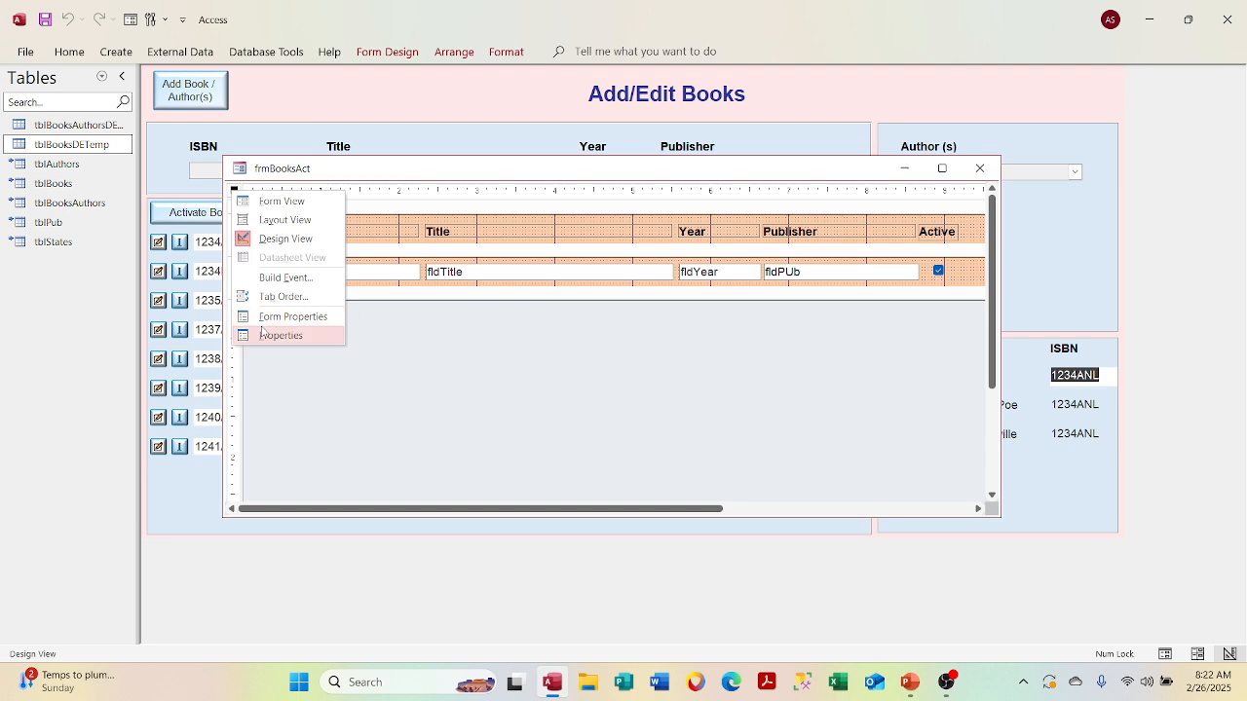
{"action": "left_click", "coordinate": [261, 332]}
{"action": "left_click", "coordinate": [928, 179]}
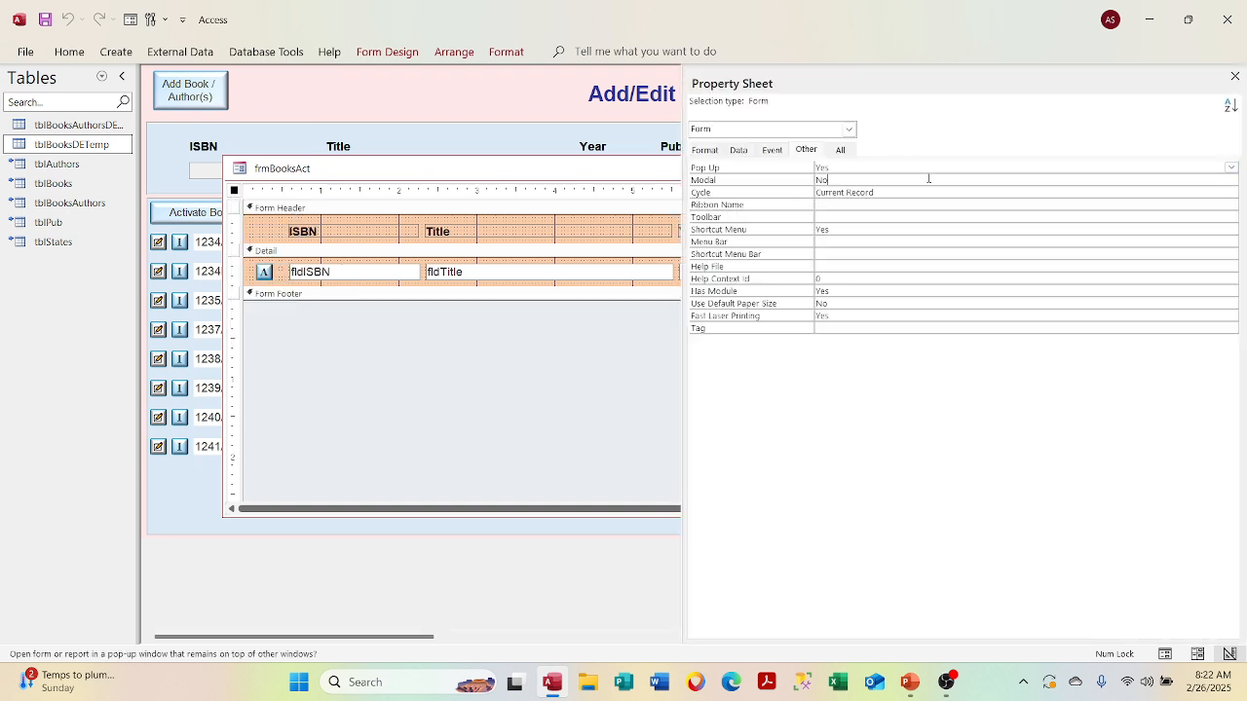
{"action": "left_click", "coordinate": [1230, 192]}
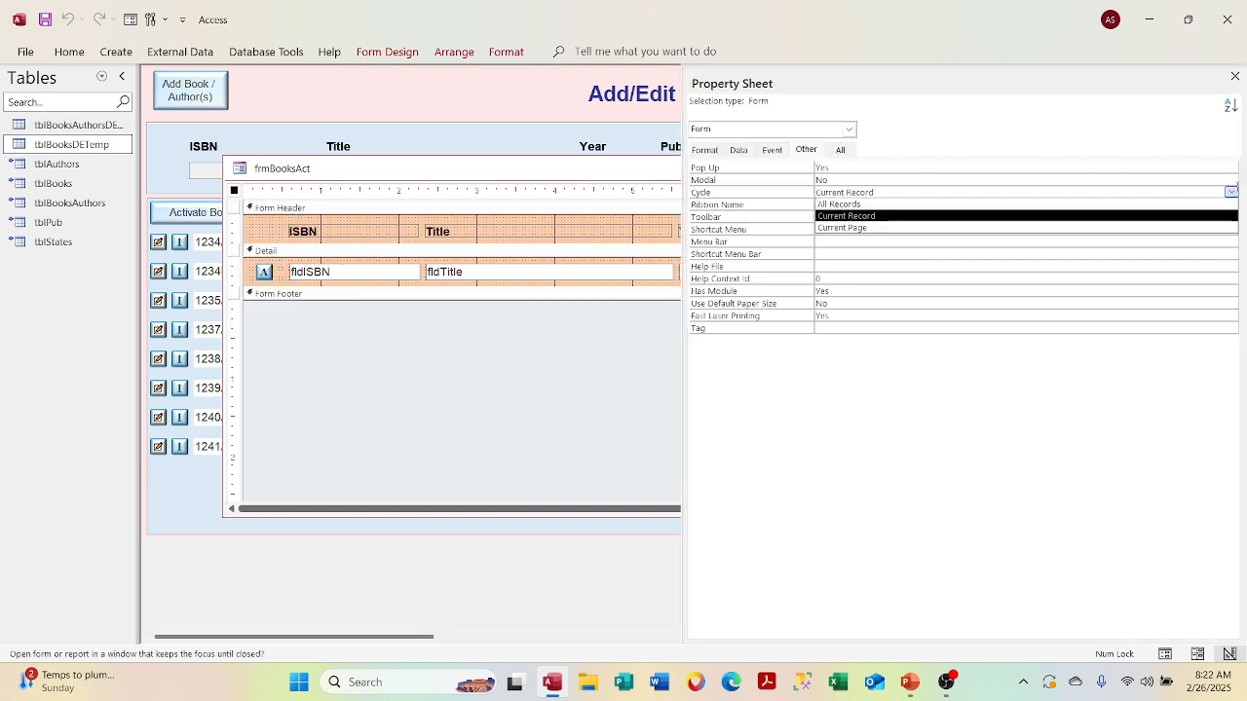
{"action": "left_click", "coordinate": [1231, 180]}
{"action": "left_click", "coordinate": [1234, 192]}
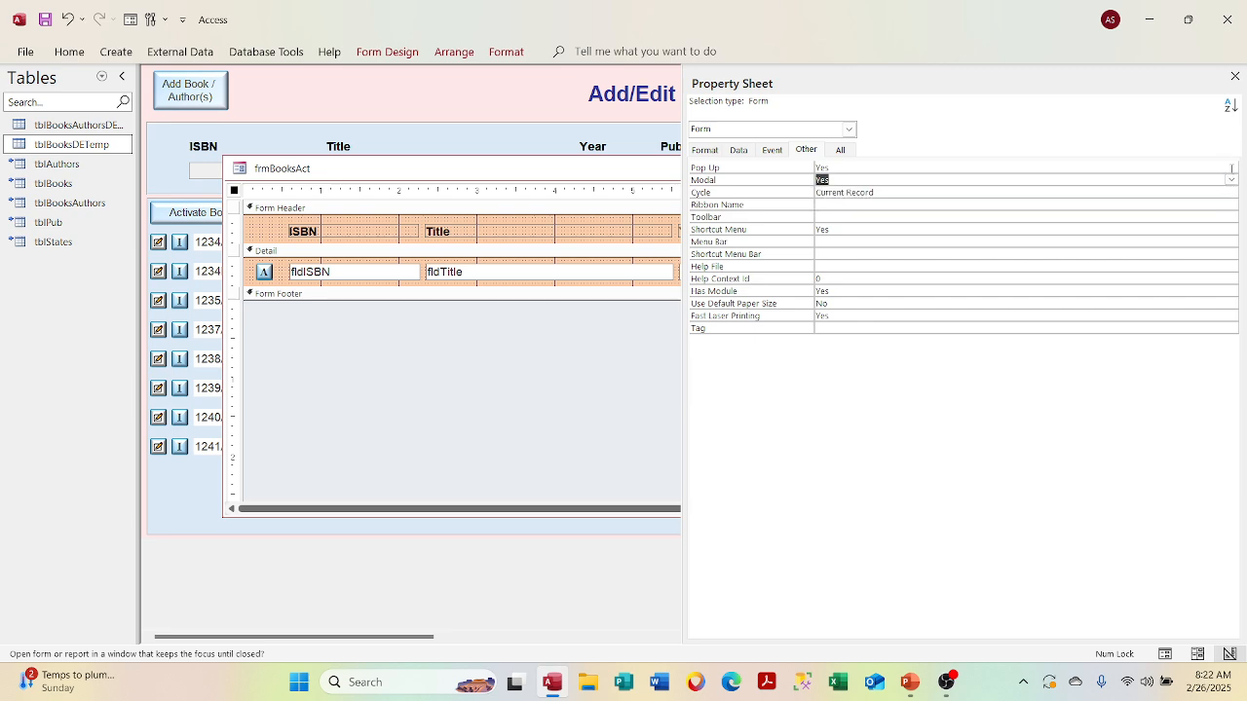
{"action": "left_click", "coordinate": [1231, 167]}
{"action": "left_click", "coordinate": [1221, 192]}
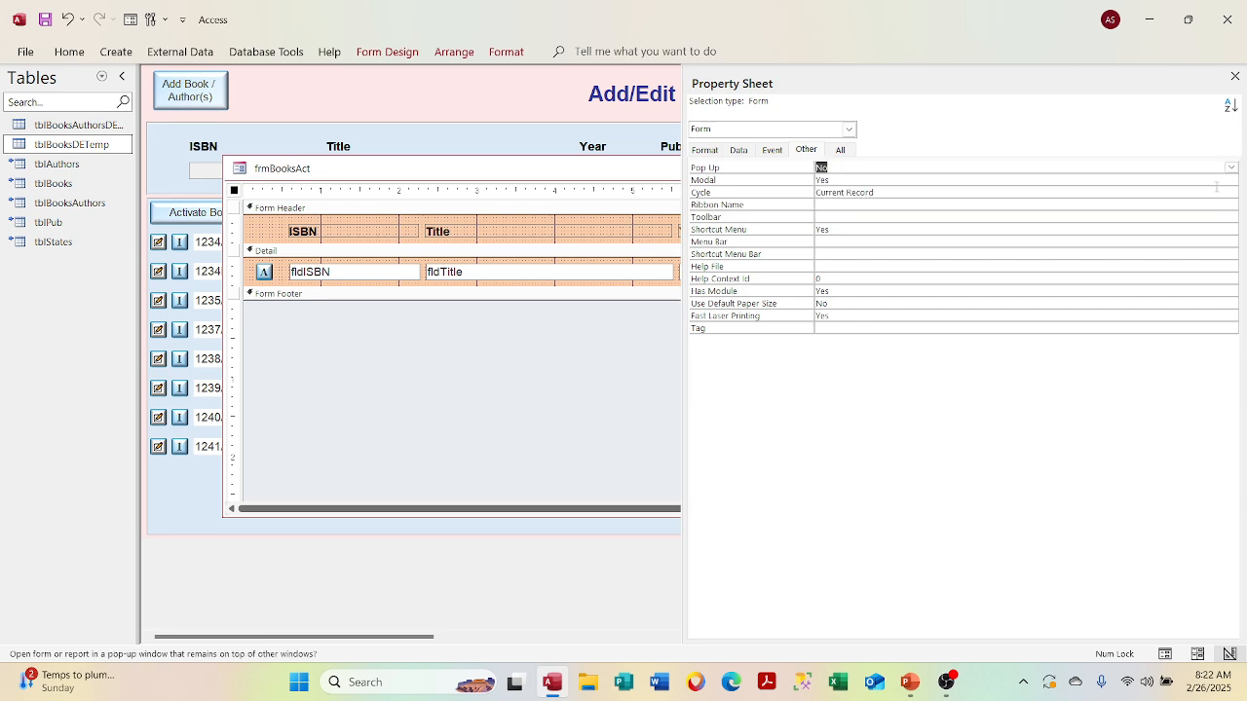
{"action": "left_click", "coordinate": [1234, 76]}
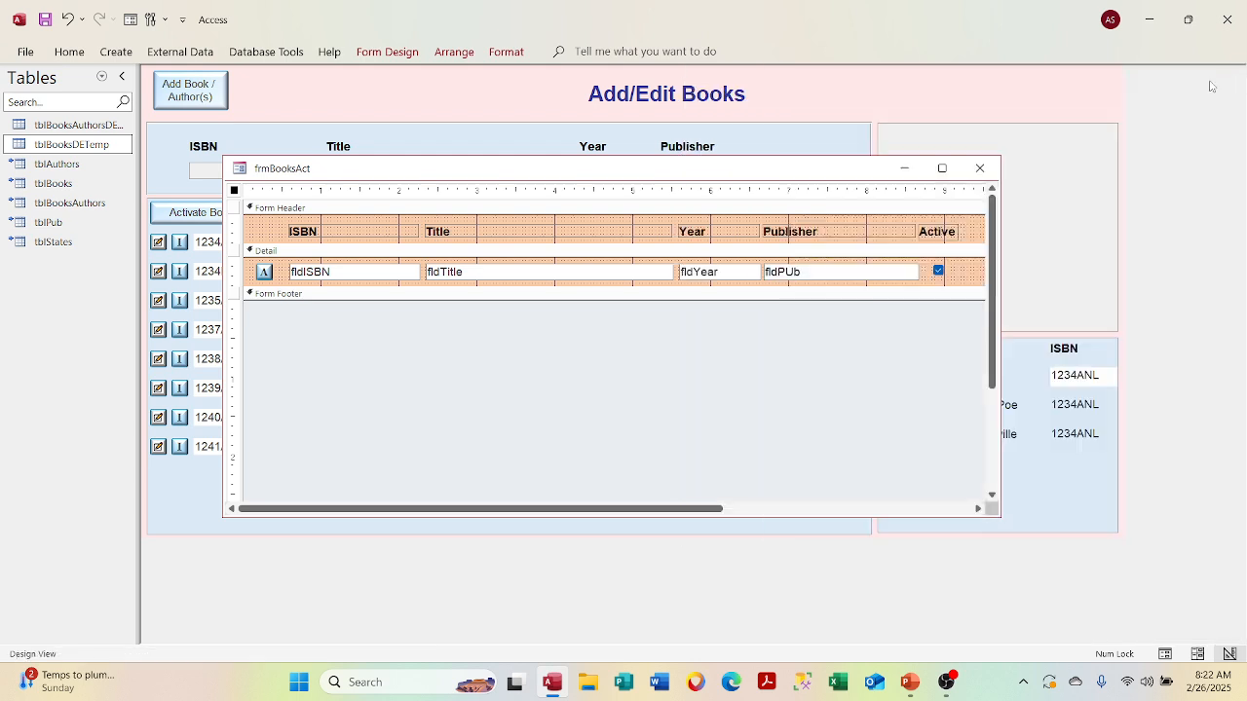
Check frmBooksAct over frmDEMain in Form View, and close it.
{"action": "right_click", "coordinate": [816, 165]}
{"action": "left_click", "coordinate": [836, 254]}
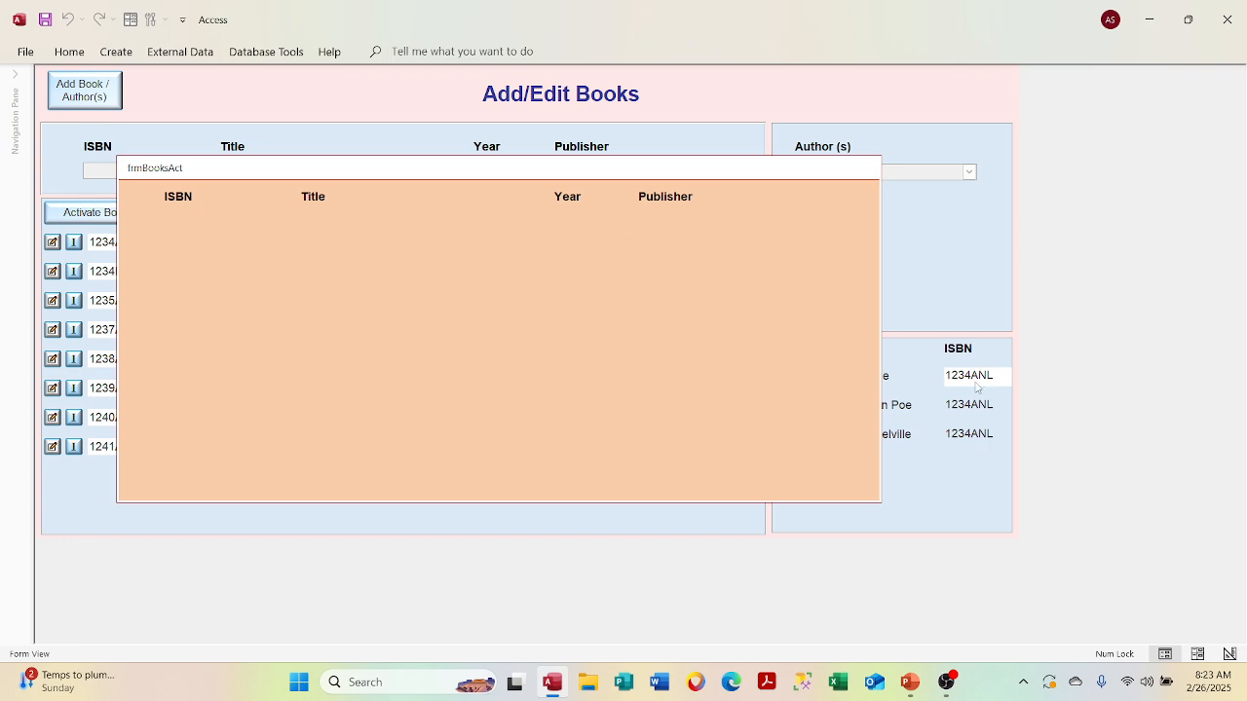
{"action": "right_click", "coordinate": [721, 168]}
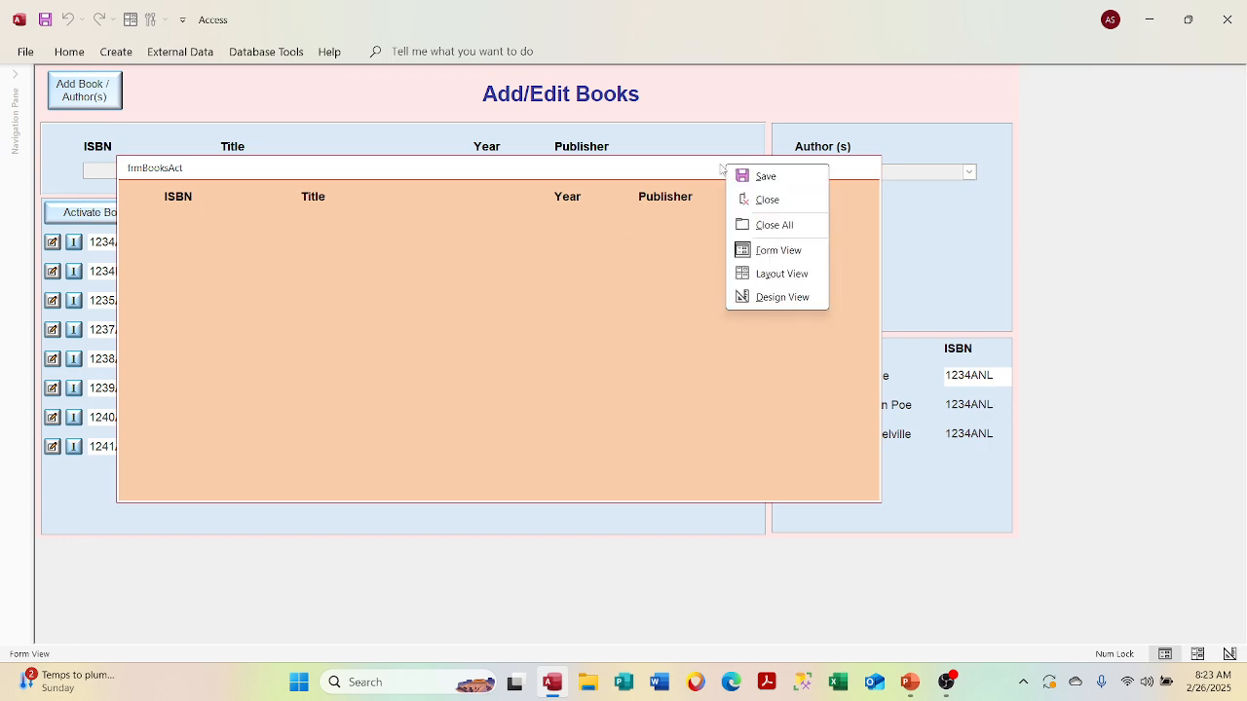
{"action": "left_click", "coordinate": [767, 200]}
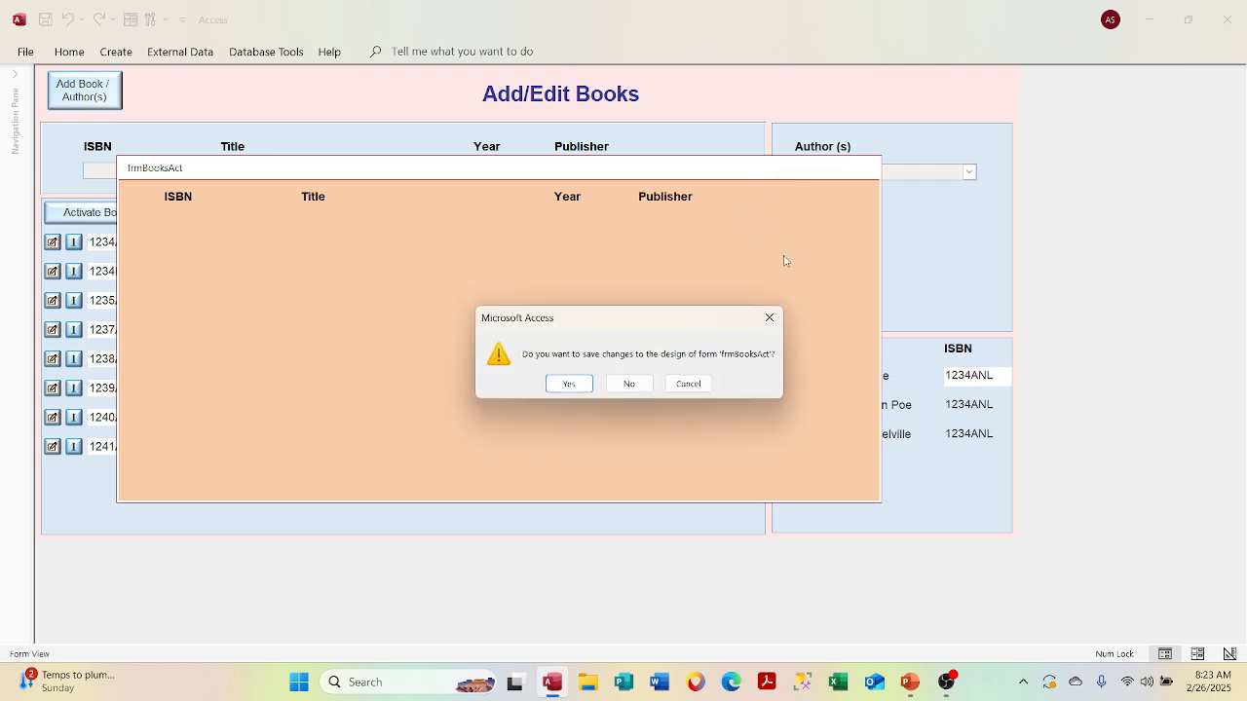
Save the design changes to frmBooksAct and open the form properties of frmDEMain in Design View.
{"action": "left_click", "coordinate": [574, 385]}
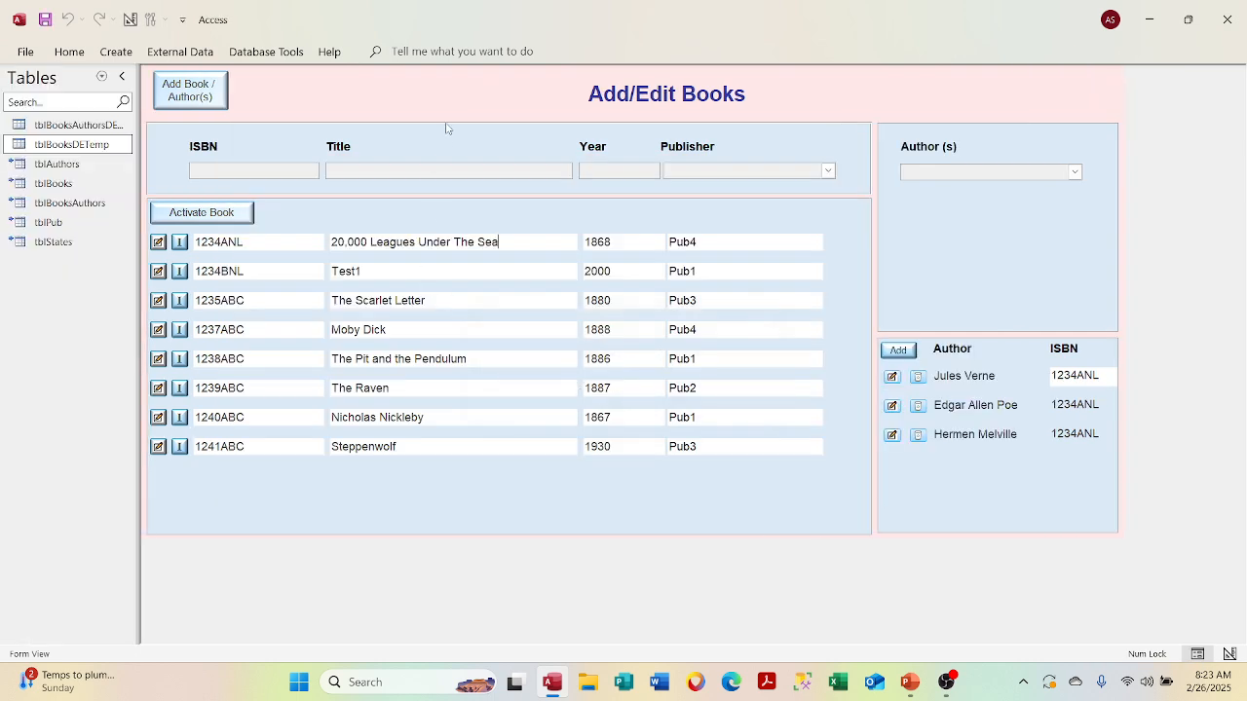
{"action": "left_click", "coordinate": [830, 170]}
{"action": "right_click", "coordinate": [393, 93]}
{"action": "left_click", "coordinate": [433, 123]}
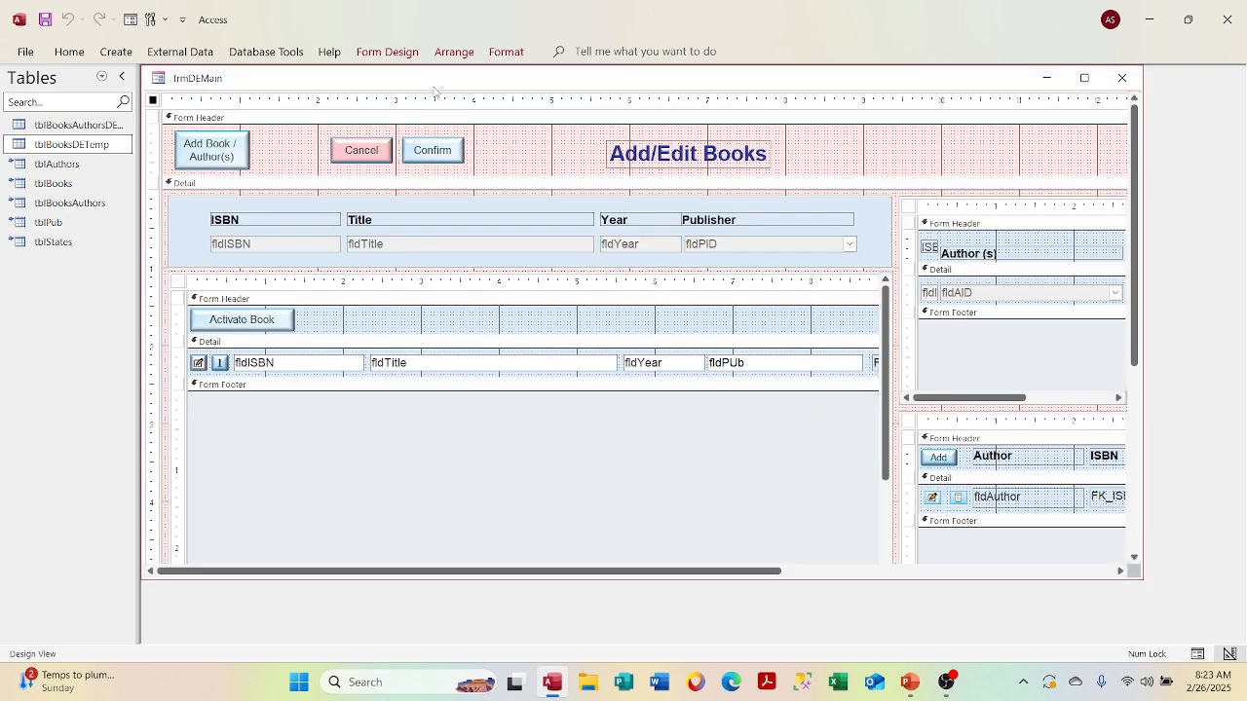
{"action": "right_click", "coordinate": [153, 102]}
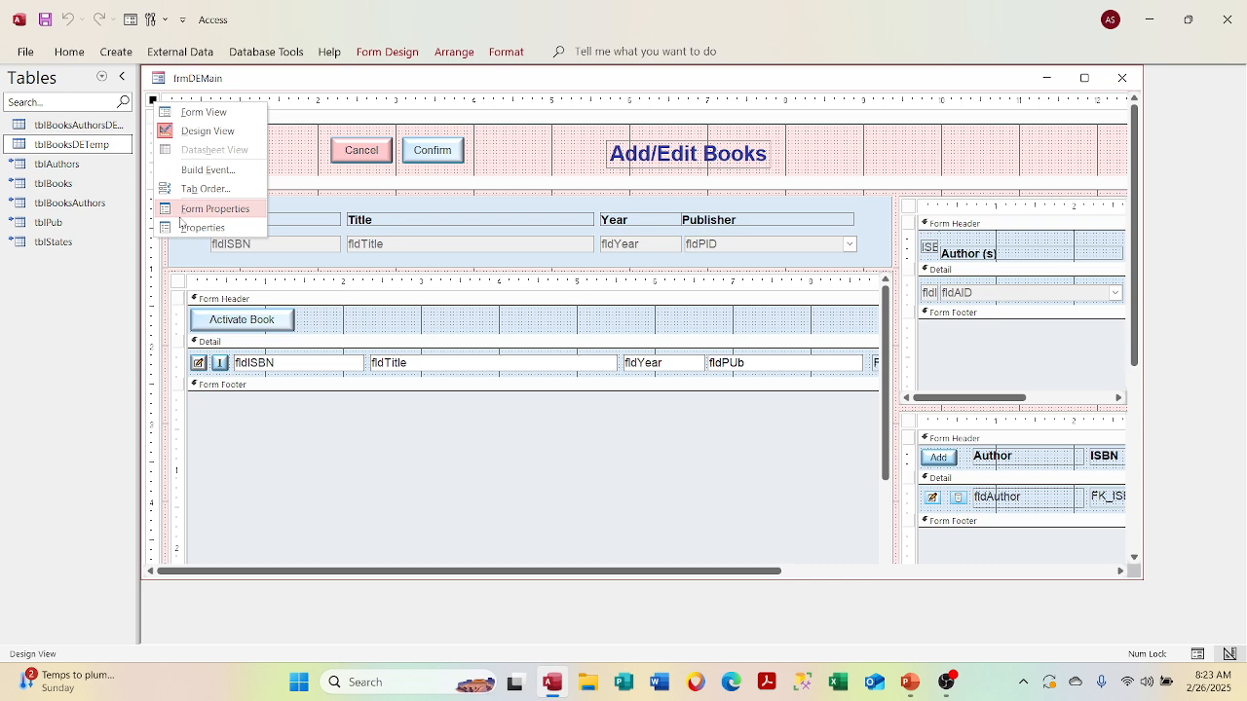
{"action": "left_click", "coordinate": [181, 225]}
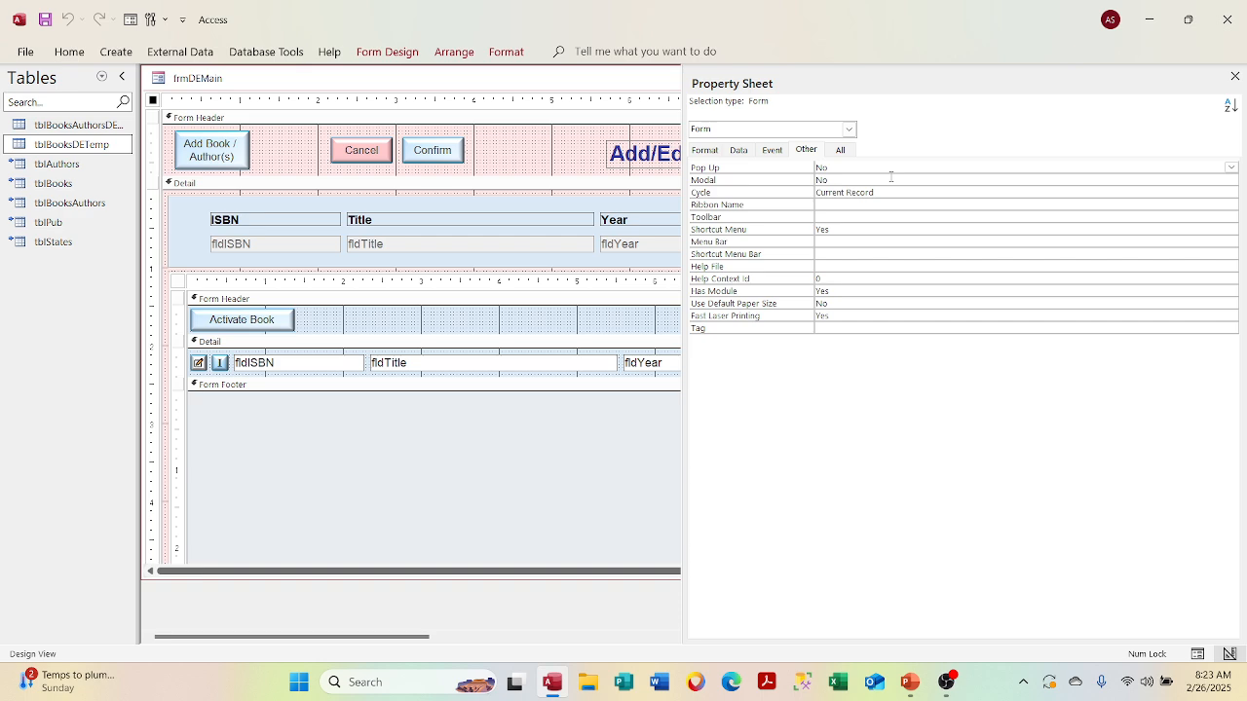
Examine the main form's Modal property and the options available for its Cycle property.
{"action": "left_click", "coordinate": [892, 179]}
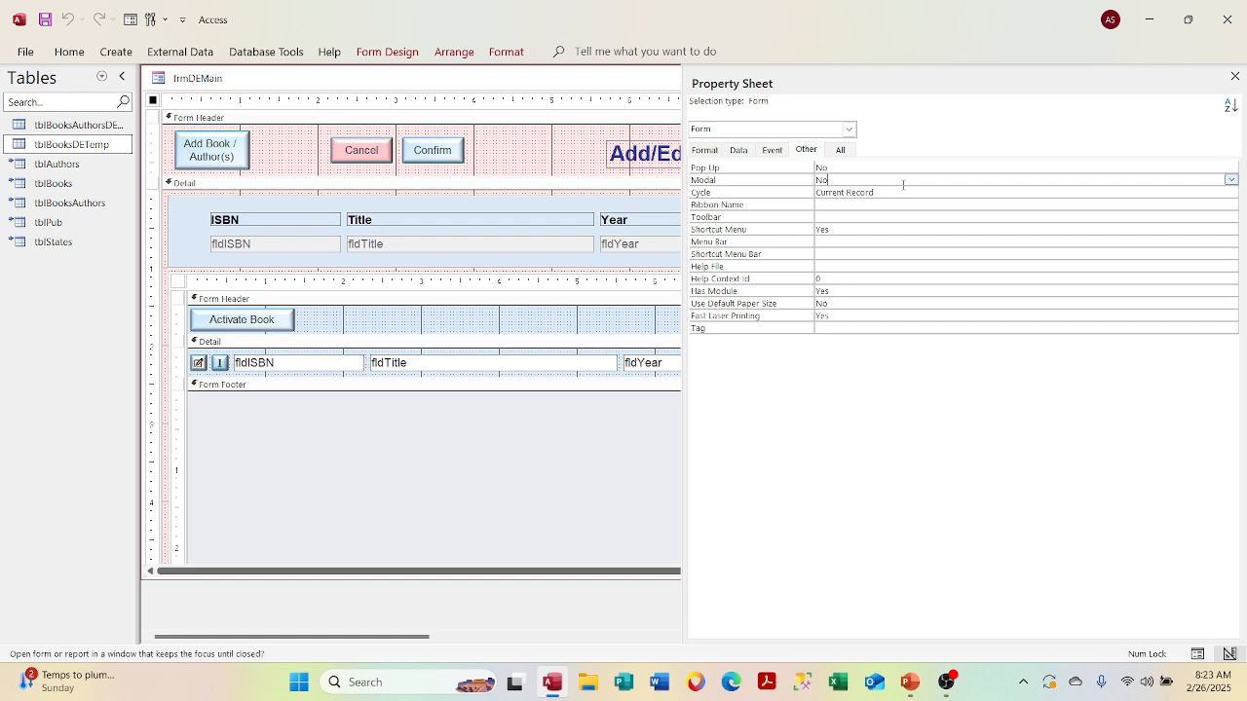
{"action": "left_click", "coordinate": [1045, 191]}
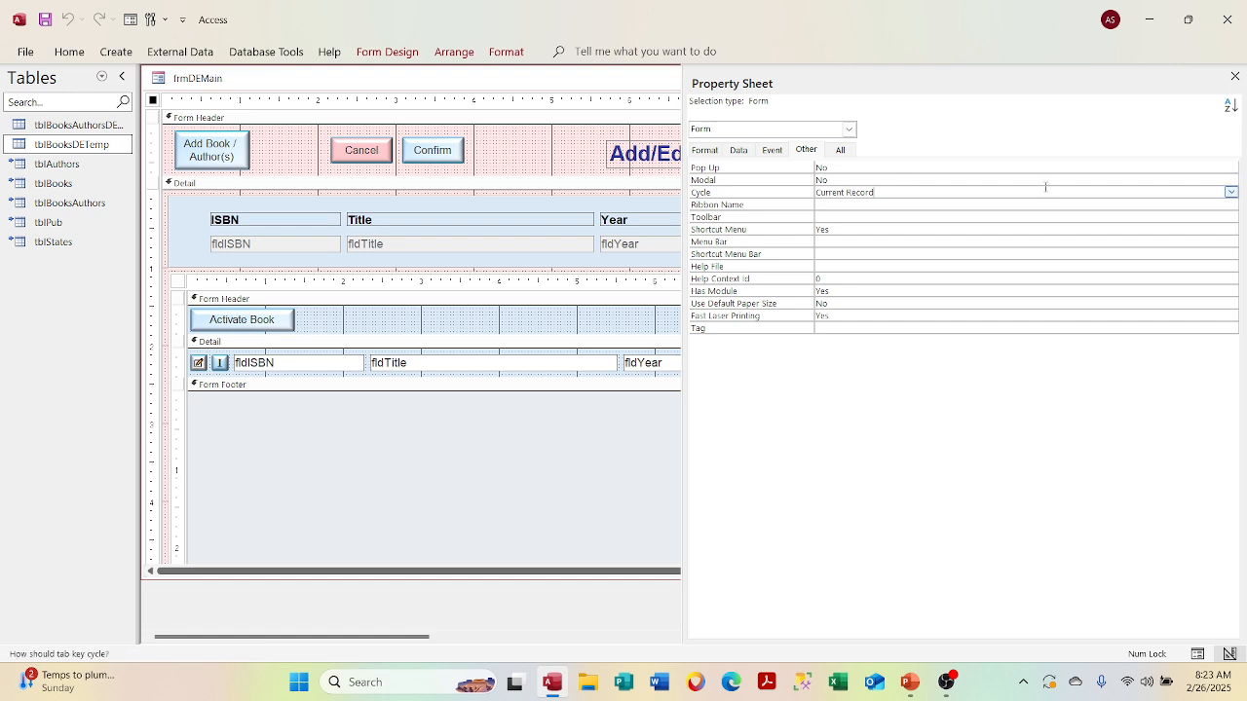
{"action": "left_click", "coordinate": [1229, 191]}
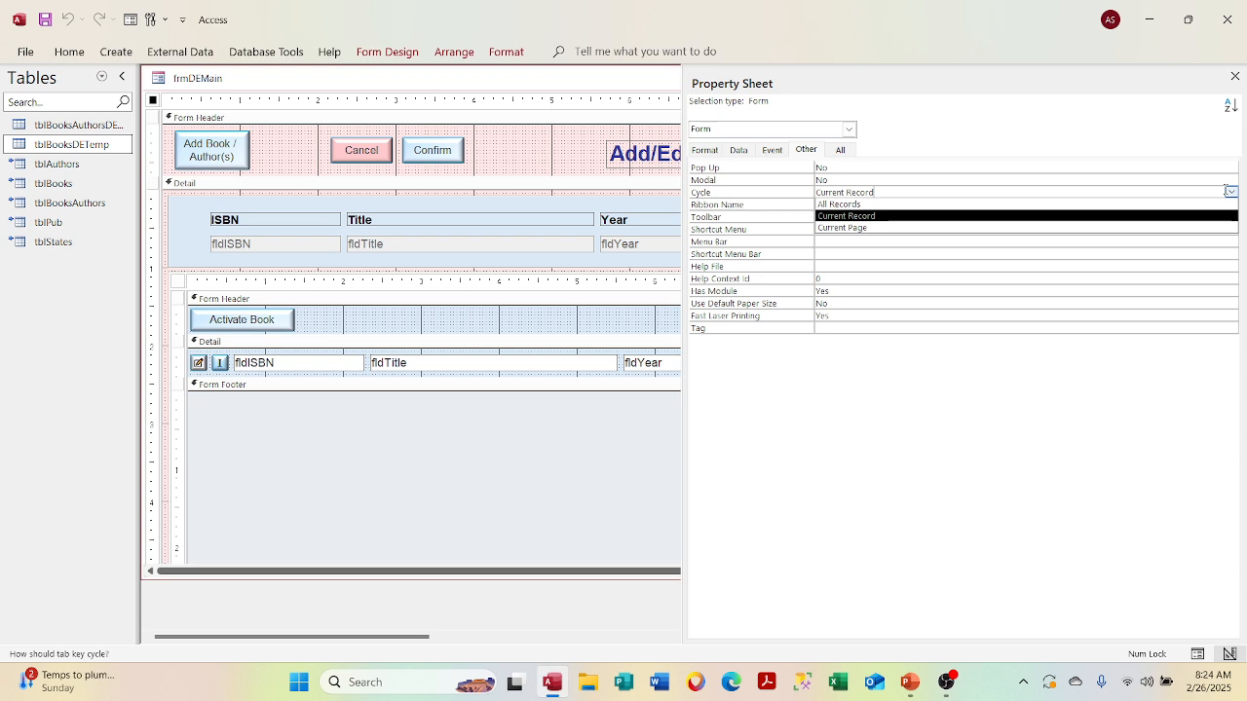
{"action": "left_click", "coordinate": [1181, 138]}
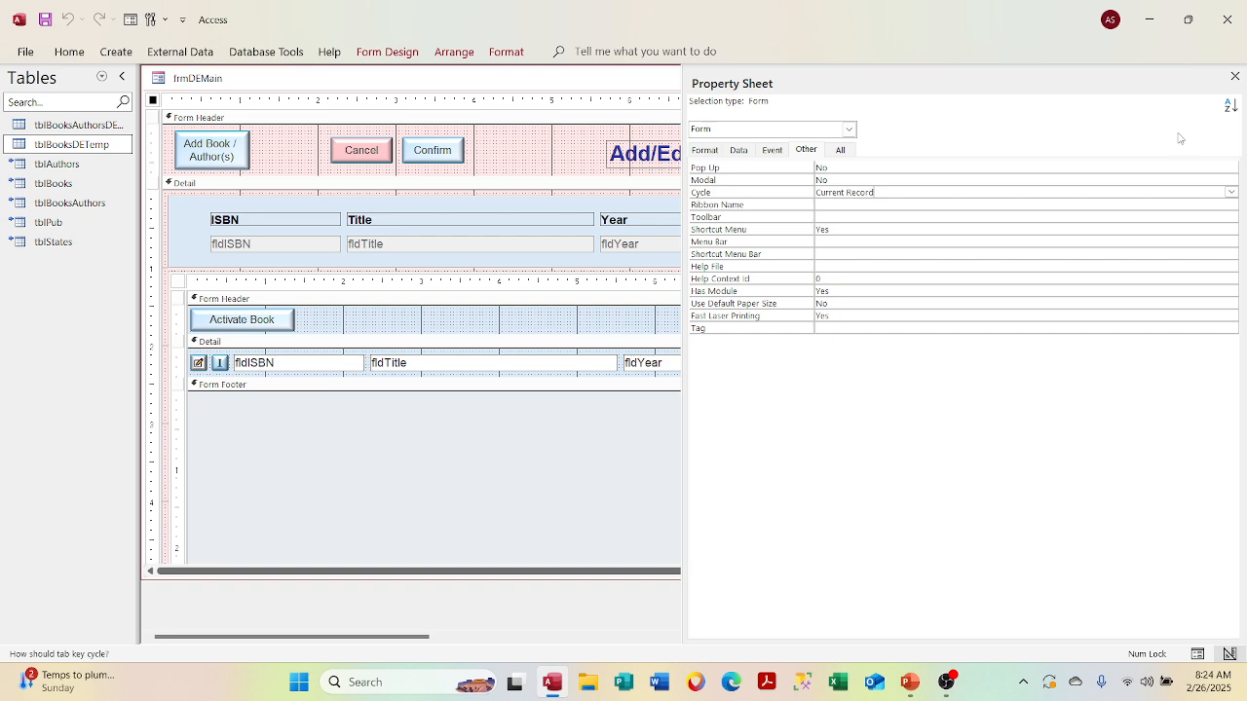
Examine the main form's Ribbon Name, Shortcut Menu, Menu Bar, Shortcut Menu Bar and Tag properties.
{"action": "left_click", "coordinate": [835, 207]}
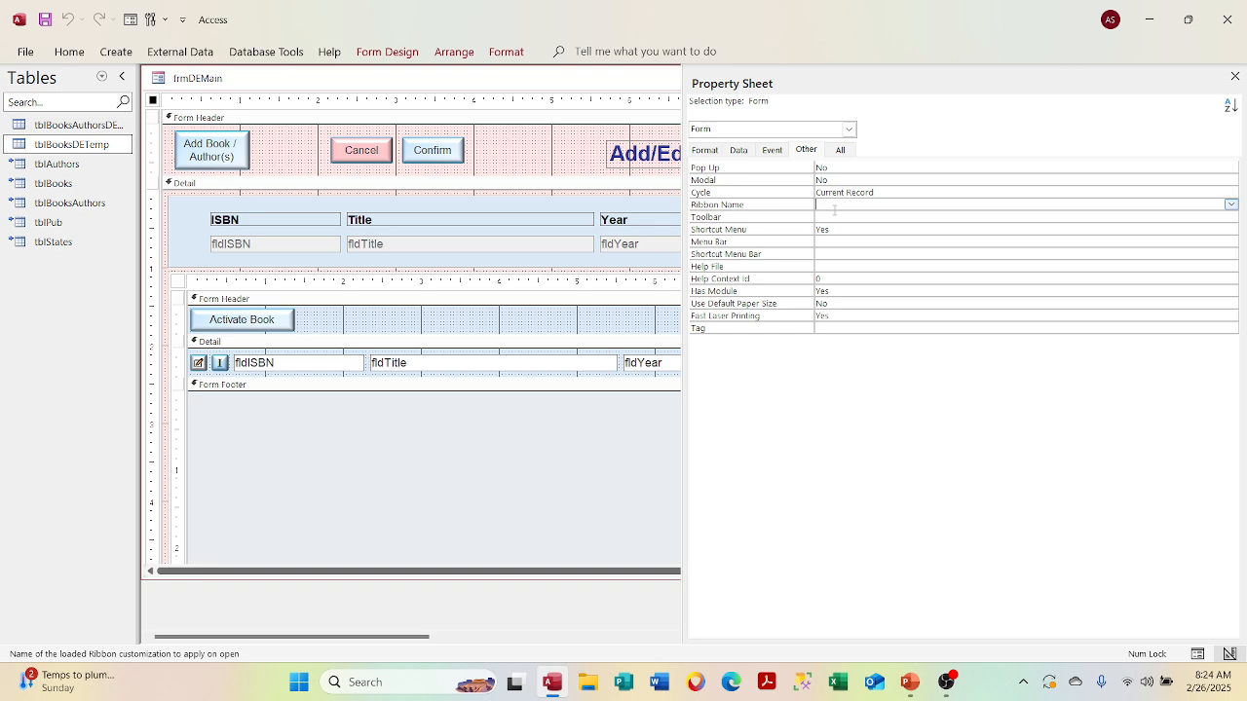
{"action": "left_click", "coordinate": [903, 228]}
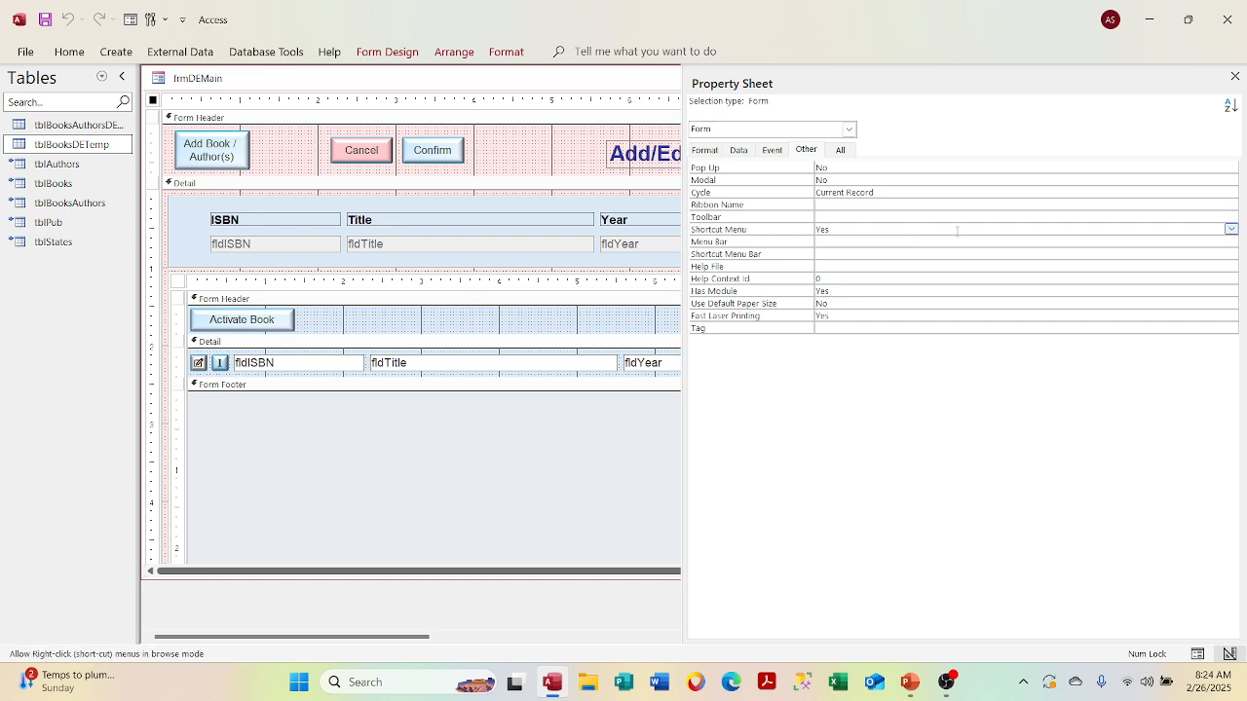
{"action": "left_click", "coordinate": [1231, 229]}
{"action": "left_click", "coordinate": [1231, 229]}
{"action": "left_click", "coordinate": [882, 240]}
{"action": "left_click", "coordinate": [876, 253]}
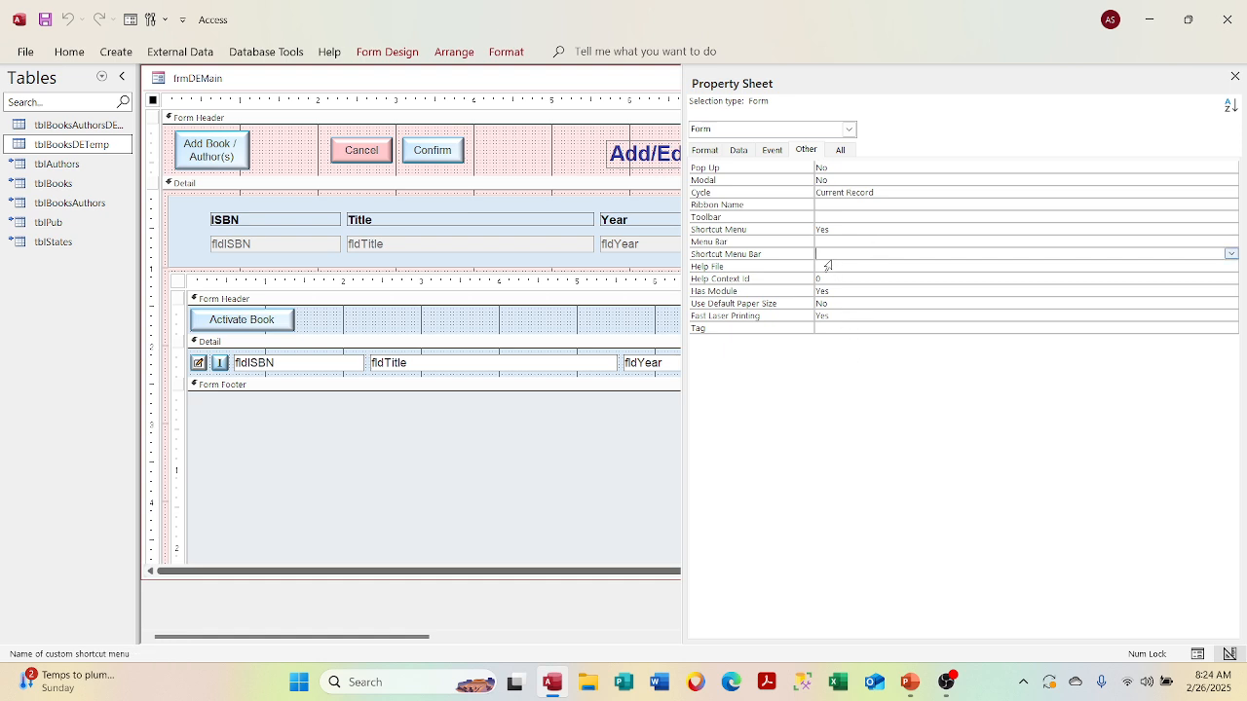
{"action": "left_click", "coordinate": [833, 327]}
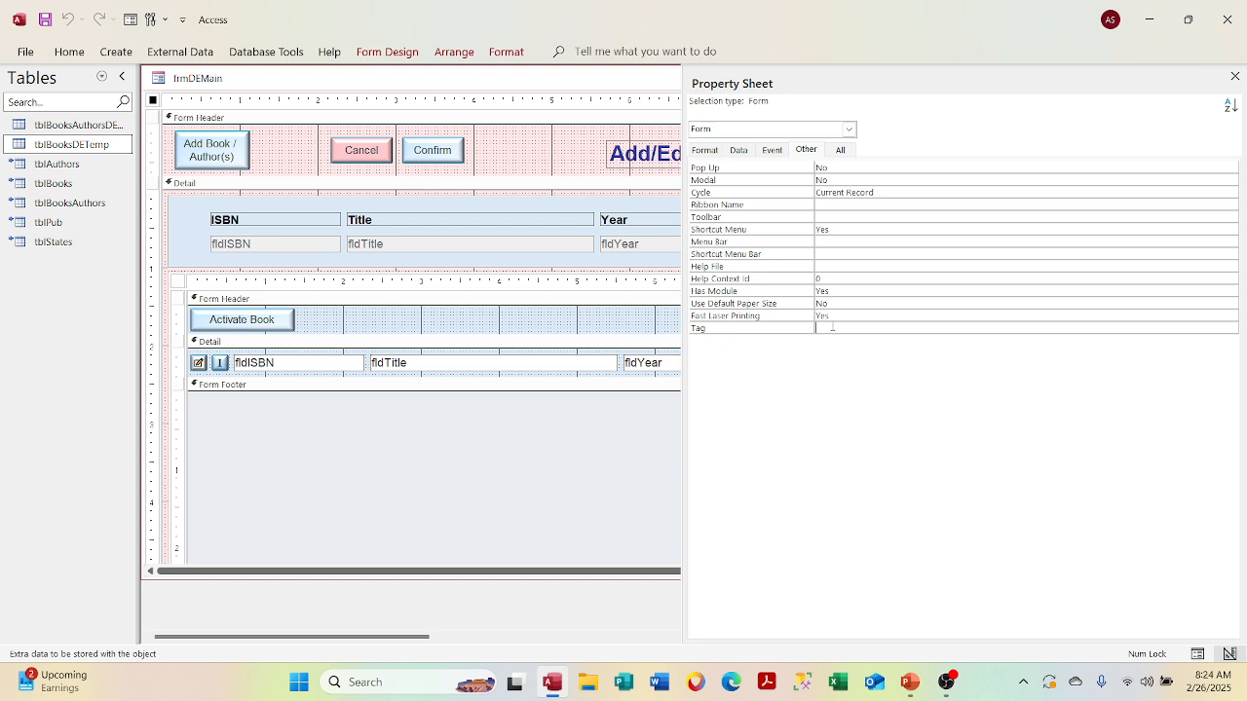
Review the main form's complete property list and its data properties, and close the property sheet.
{"action": "left_click", "coordinate": [840, 155]}
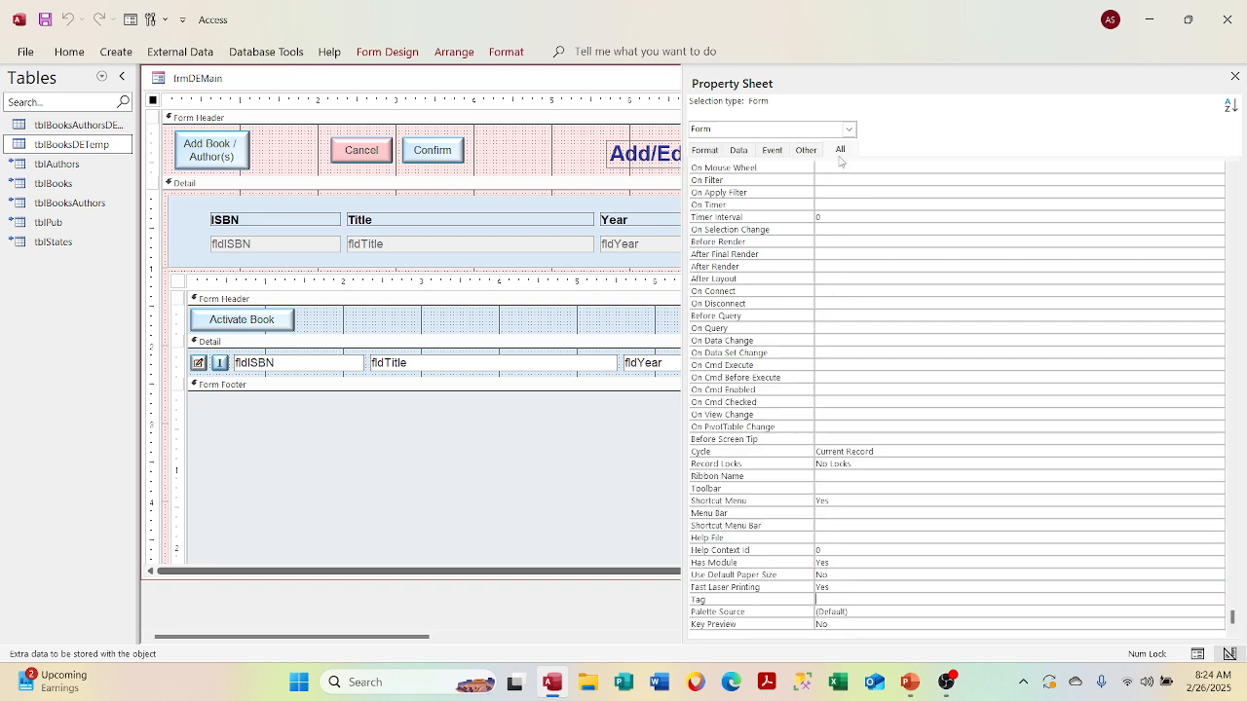
{"action": "left_click", "coordinate": [739, 153]}
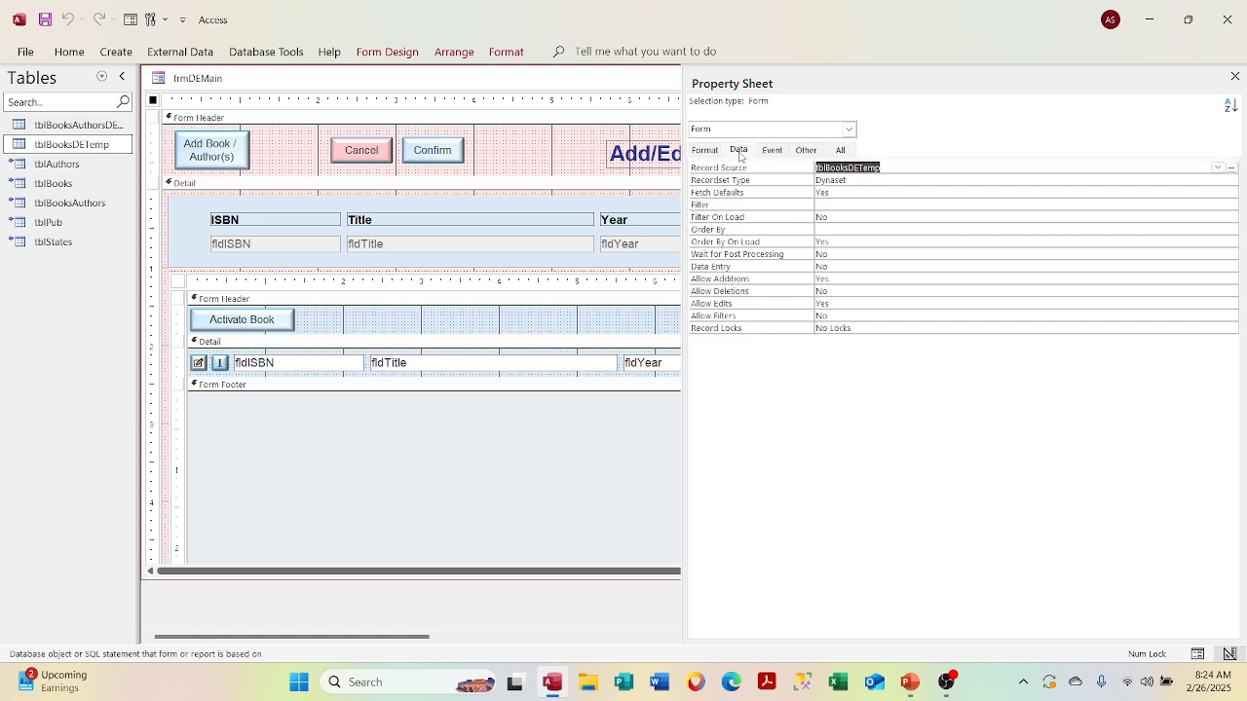
{"action": "left_click", "coordinate": [1233, 77]}
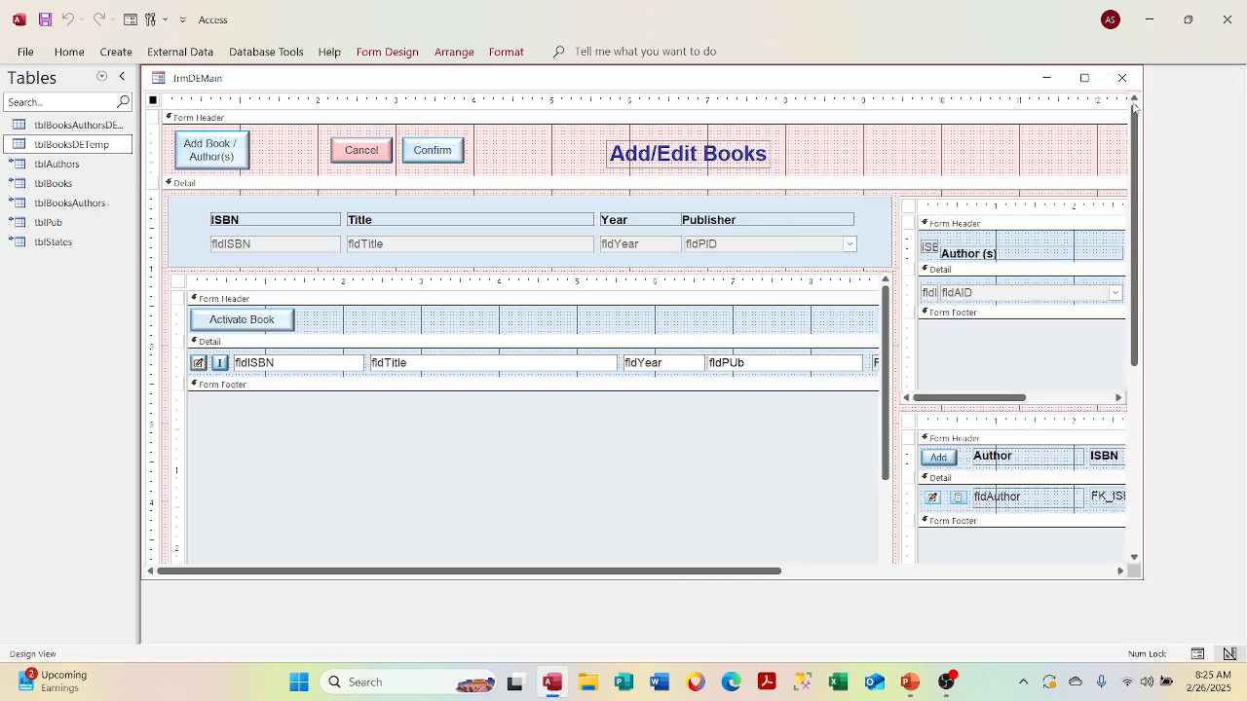
{"action": "left_click", "coordinate": [243, 248]}
{"action": "right_click", "coordinate": [245, 247]}
{"action": "left_click", "coordinate": [499, 348]}
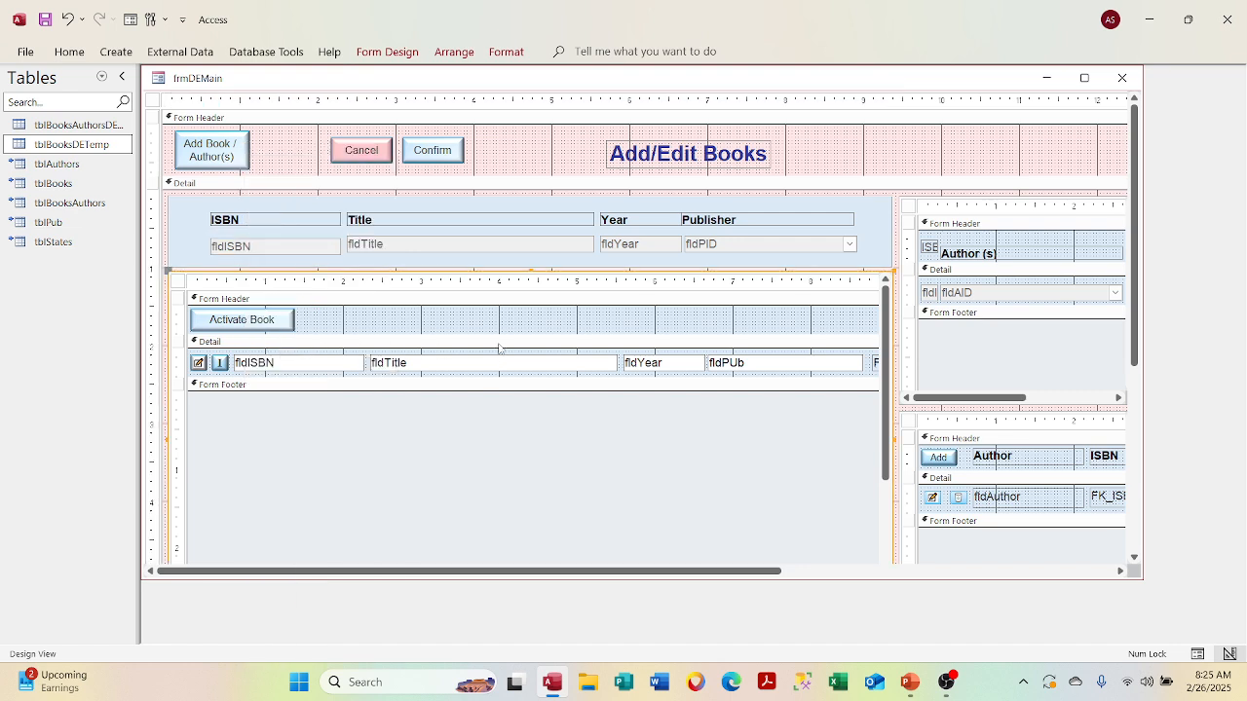
{"action": "key", "text": "ctrl+z"}
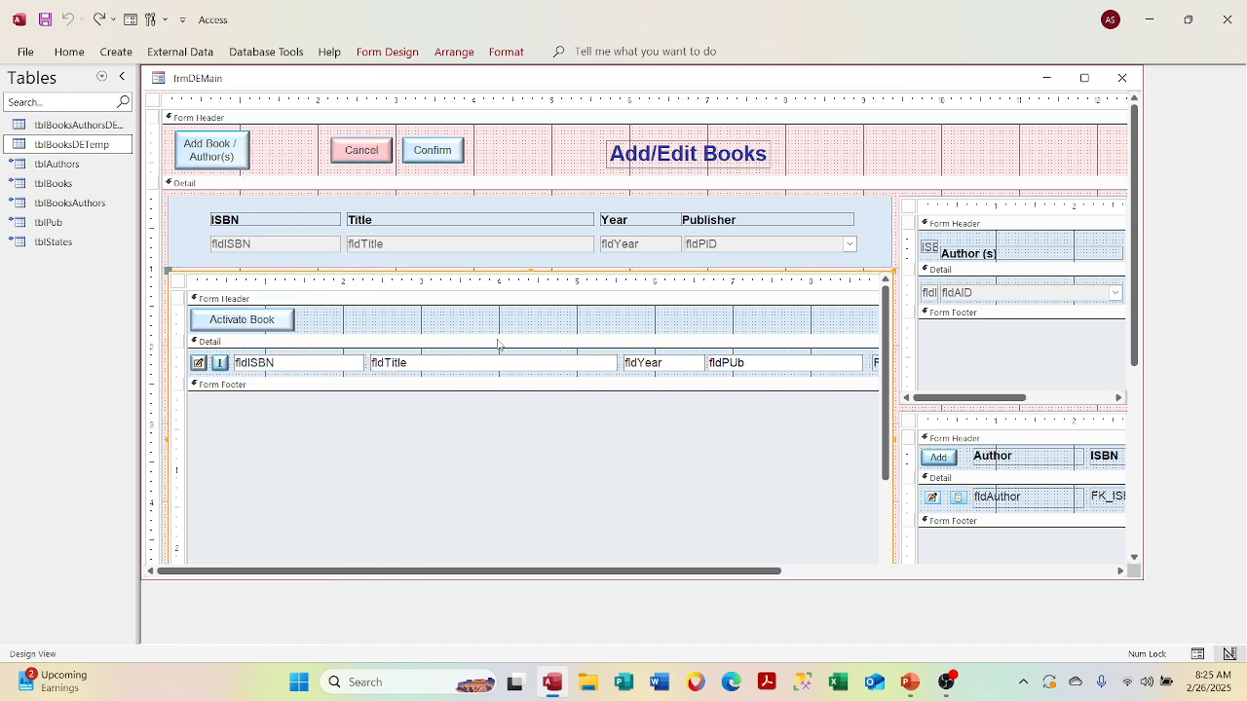
Display the properties of the fldISBN text box in the books subform and examine its Format options.
{"action": "right_click", "coordinate": [352, 366]}
{"action": "left_click", "coordinate": [405, 653]}
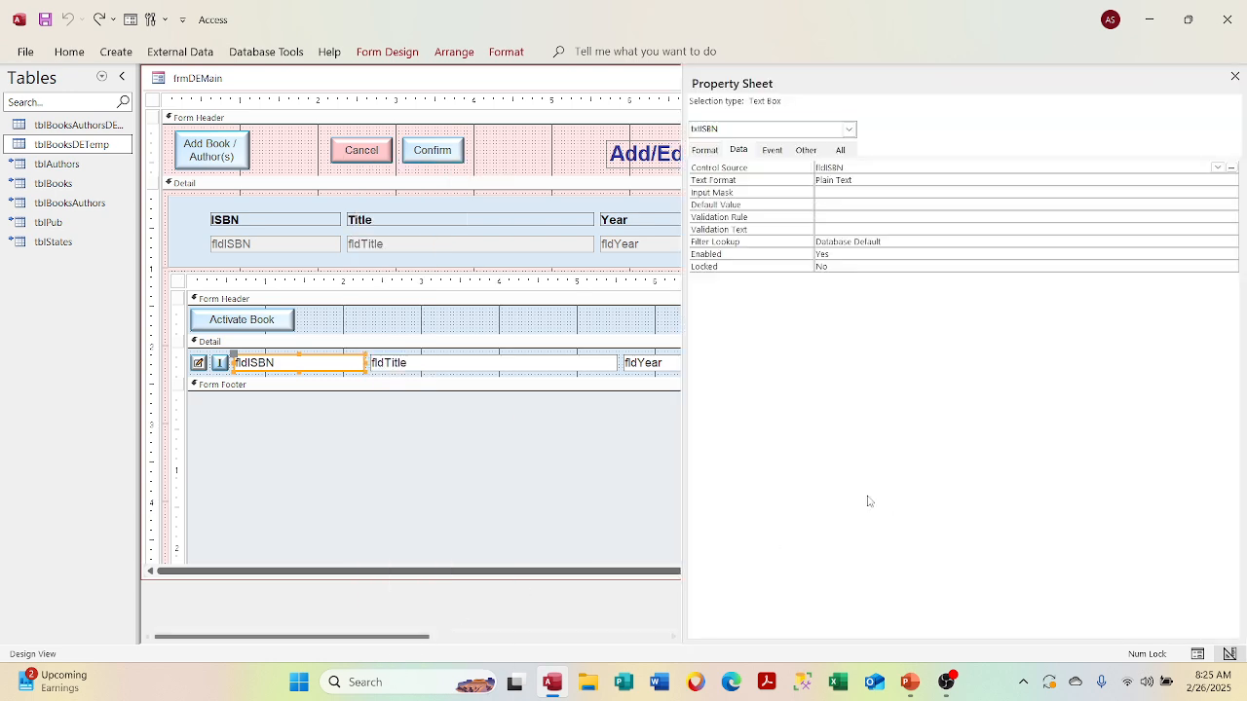
{"action": "left_click", "coordinate": [703, 149]}
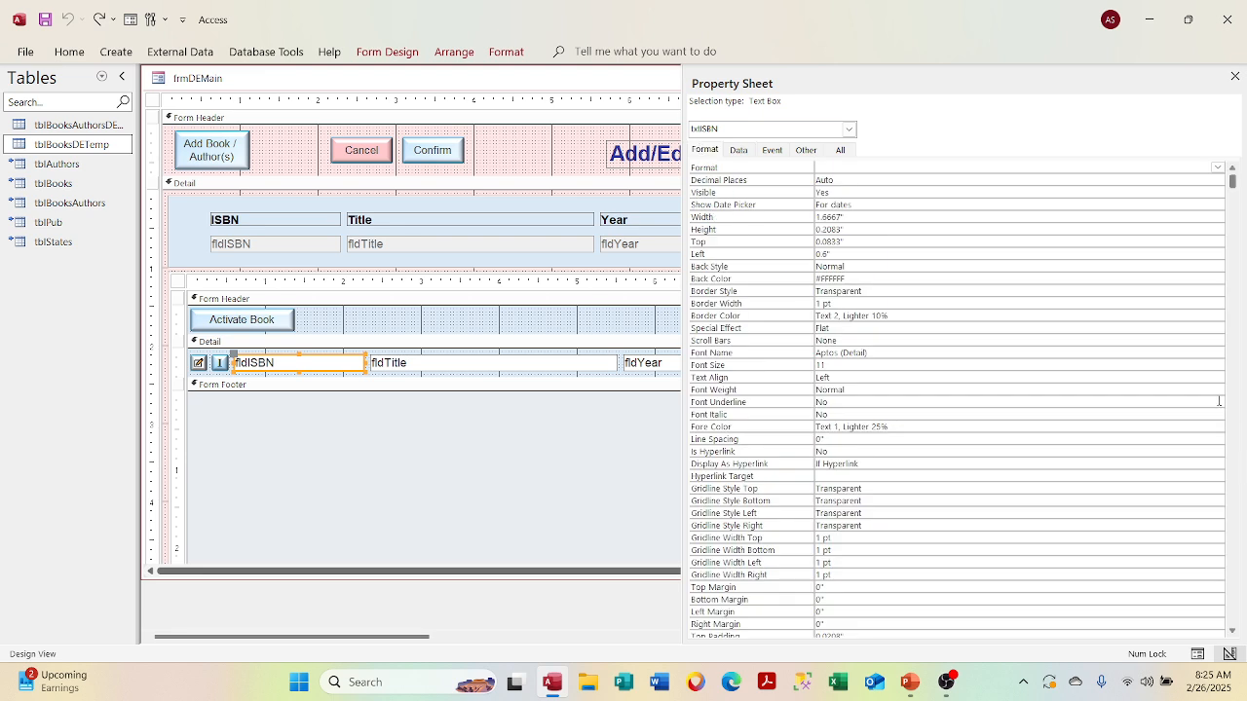
{"action": "left_click", "coordinate": [1217, 170]}
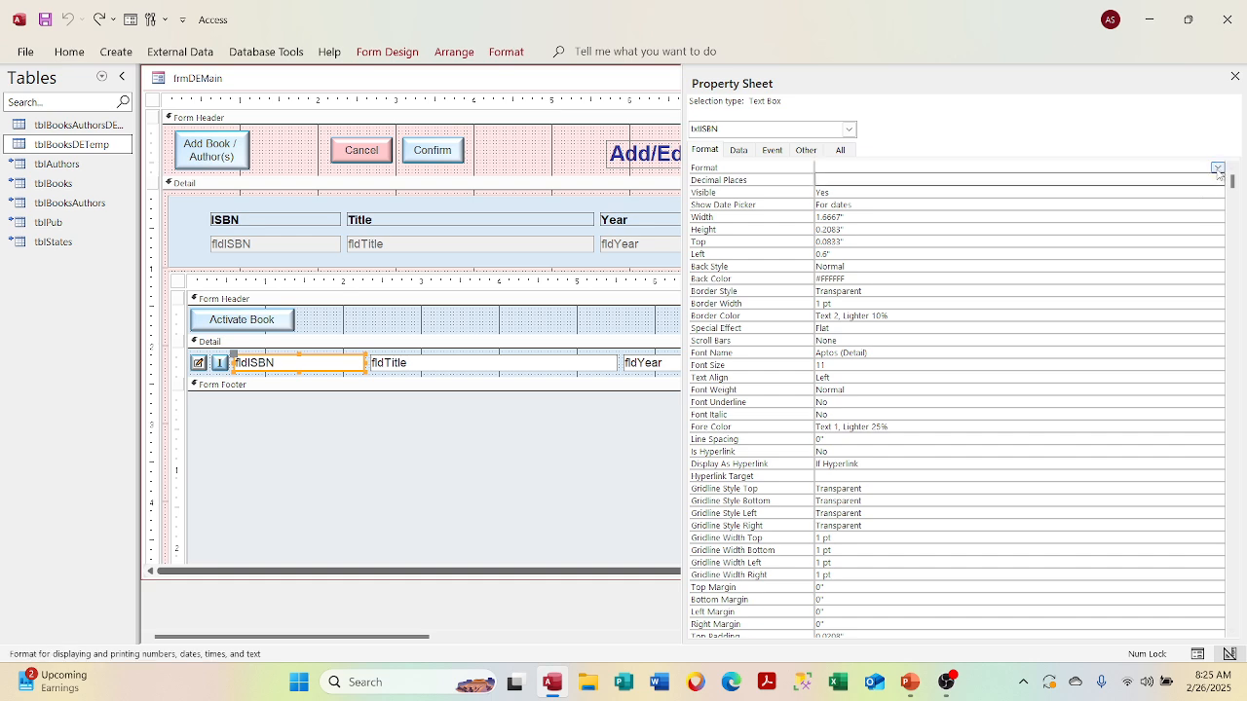
{"action": "left_click", "coordinate": [1219, 171]}
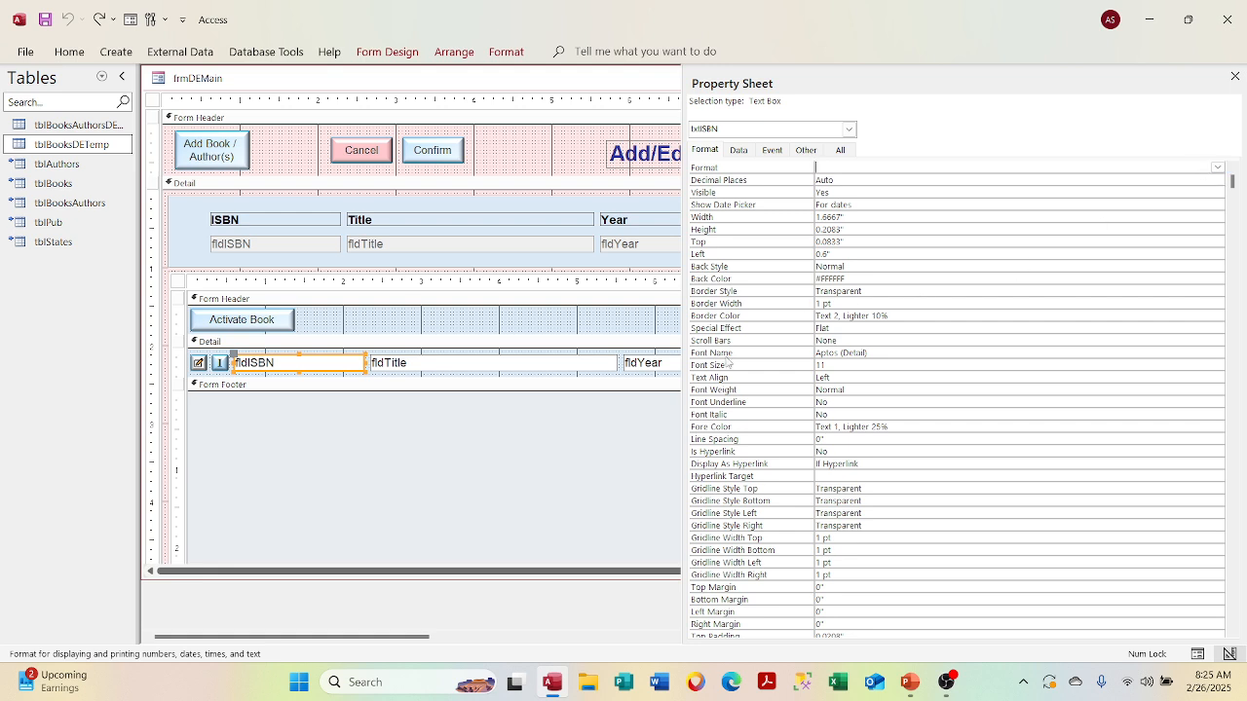
Examine the Format options of the fldYear and fldTitle text boxes and the Decimal Places property of fldTitle.
{"action": "left_click", "coordinate": [647, 363]}
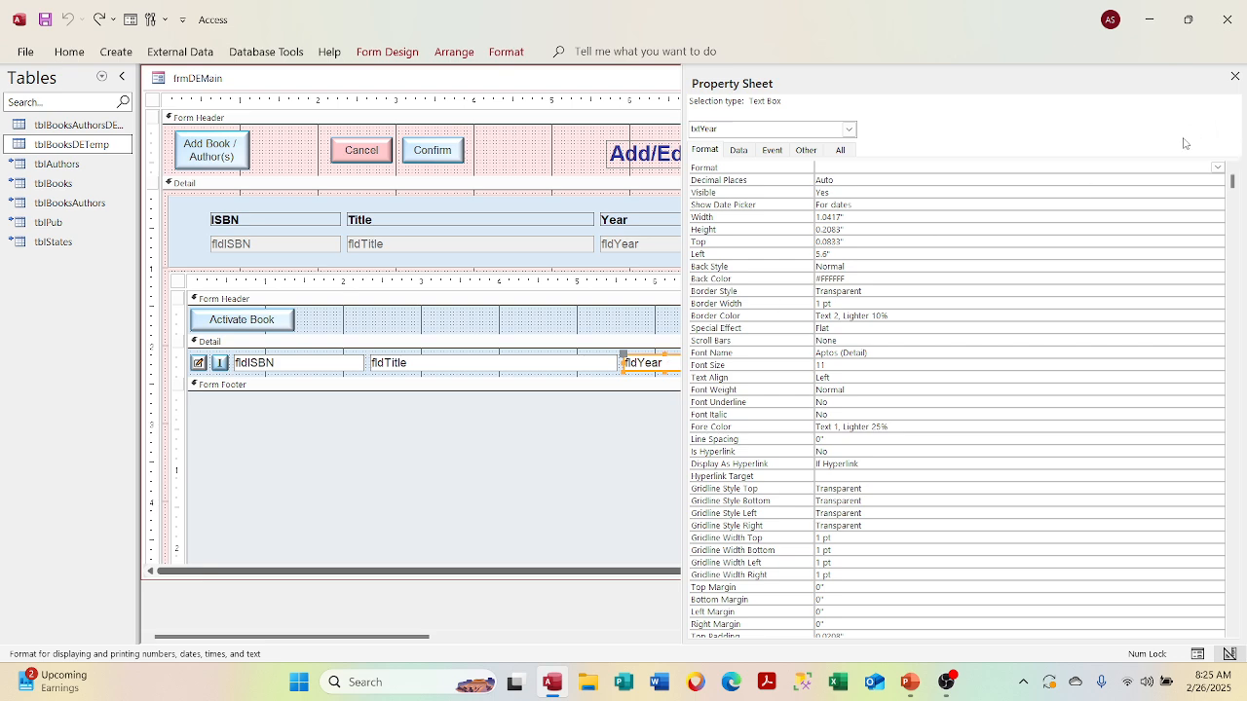
{"action": "left_click", "coordinate": [1217, 168]}
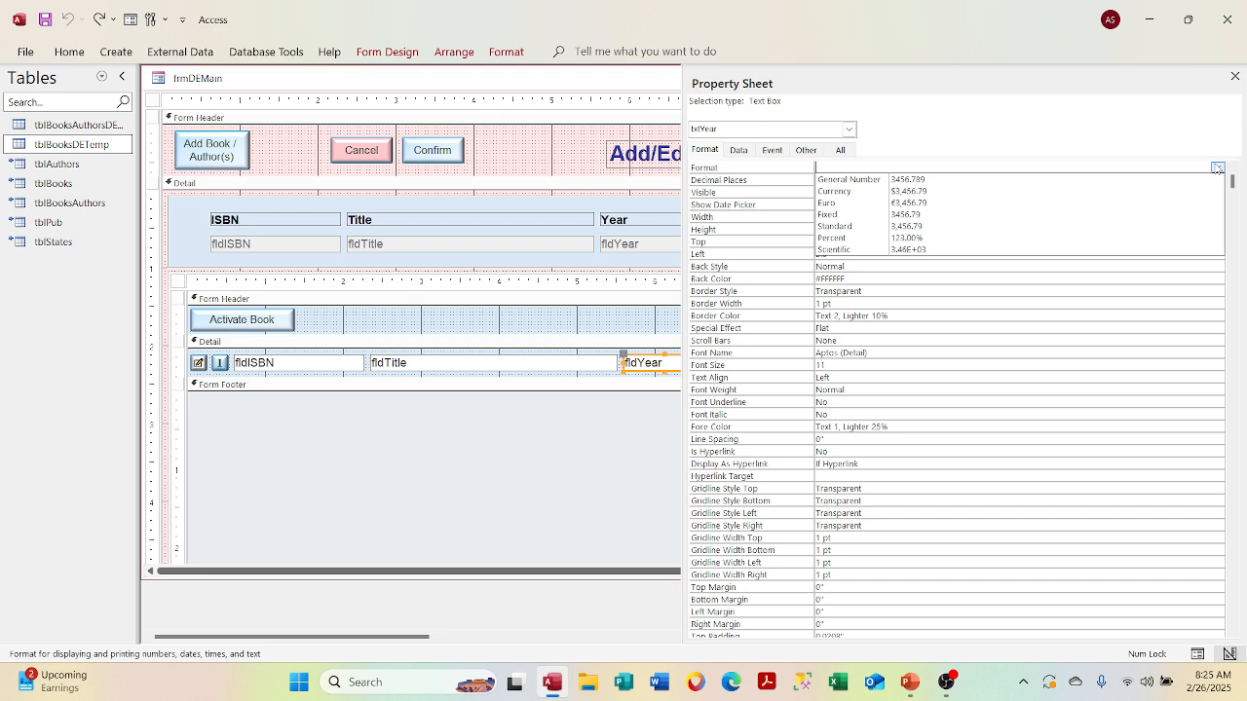
{"action": "left_click", "coordinate": [1217, 169]}
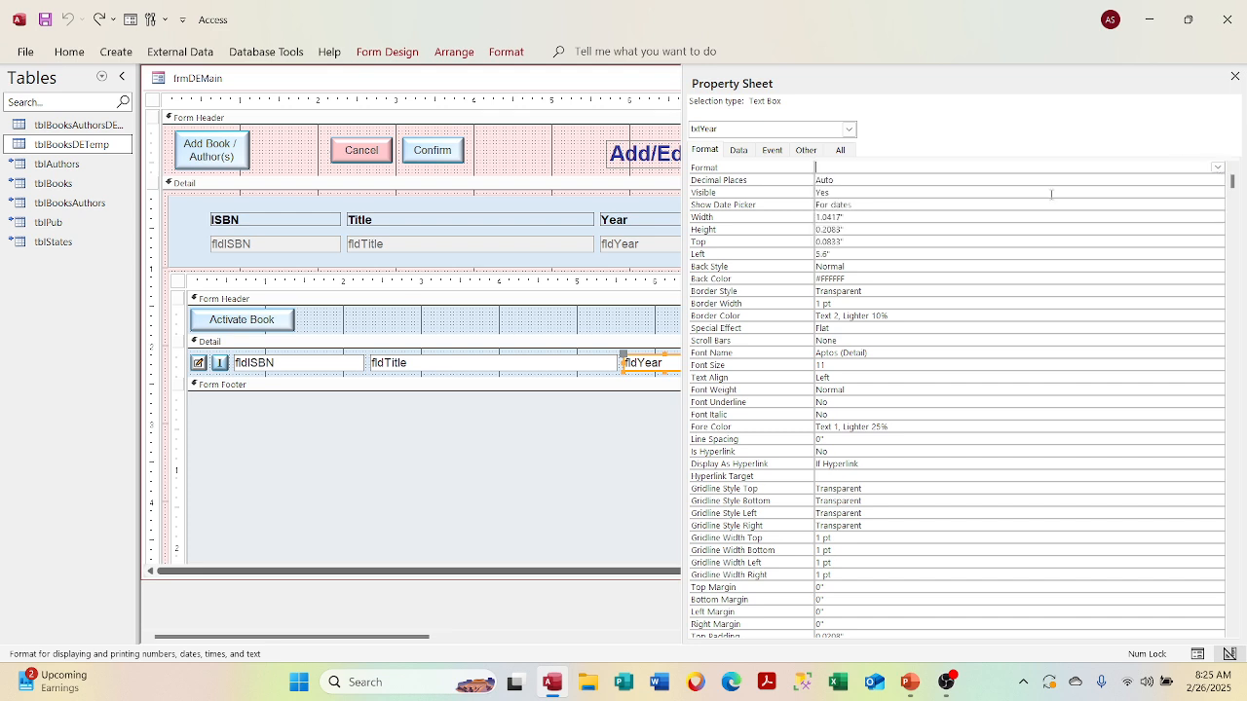
{"action": "left_click", "coordinate": [394, 363]}
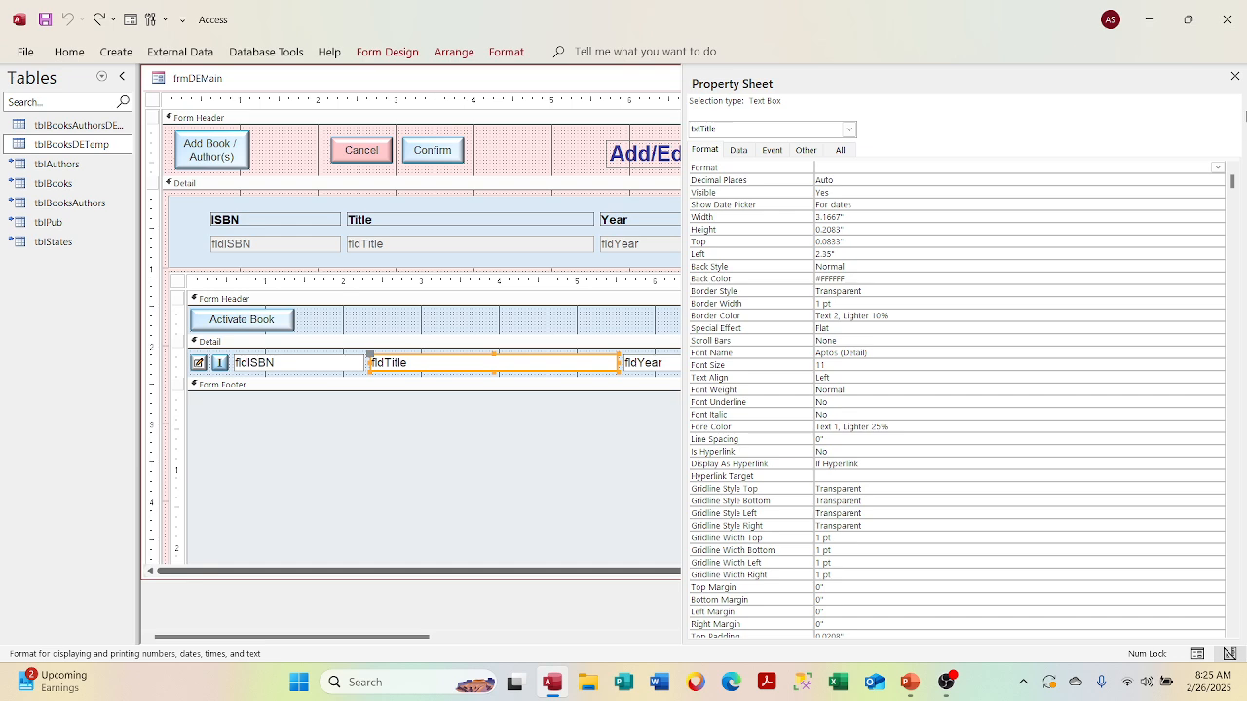
{"action": "left_click", "coordinate": [1209, 167]}
{"action": "left_click", "coordinate": [1097, 178]}
Compare the Visible property of the fldTitle text box with that of the Cancel and Confirm buttons.
{"action": "left_click", "coordinate": [1087, 191]}
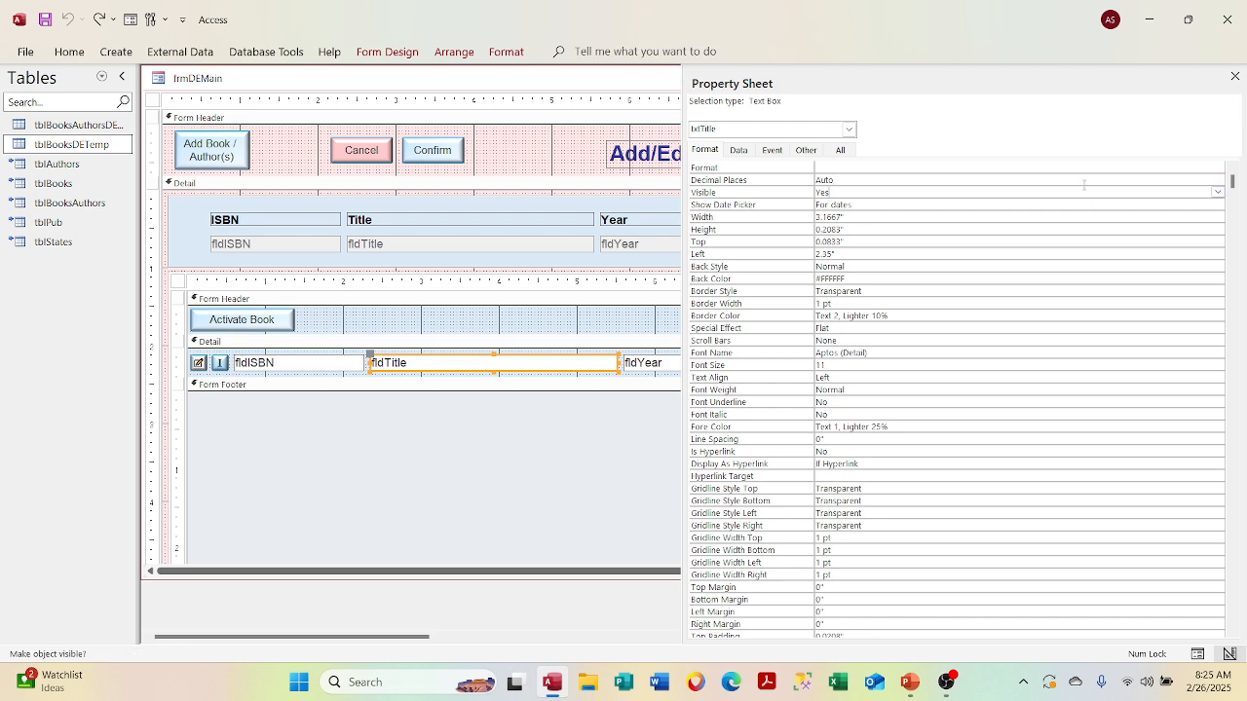
{"action": "left_click", "coordinate": [370, 152]}
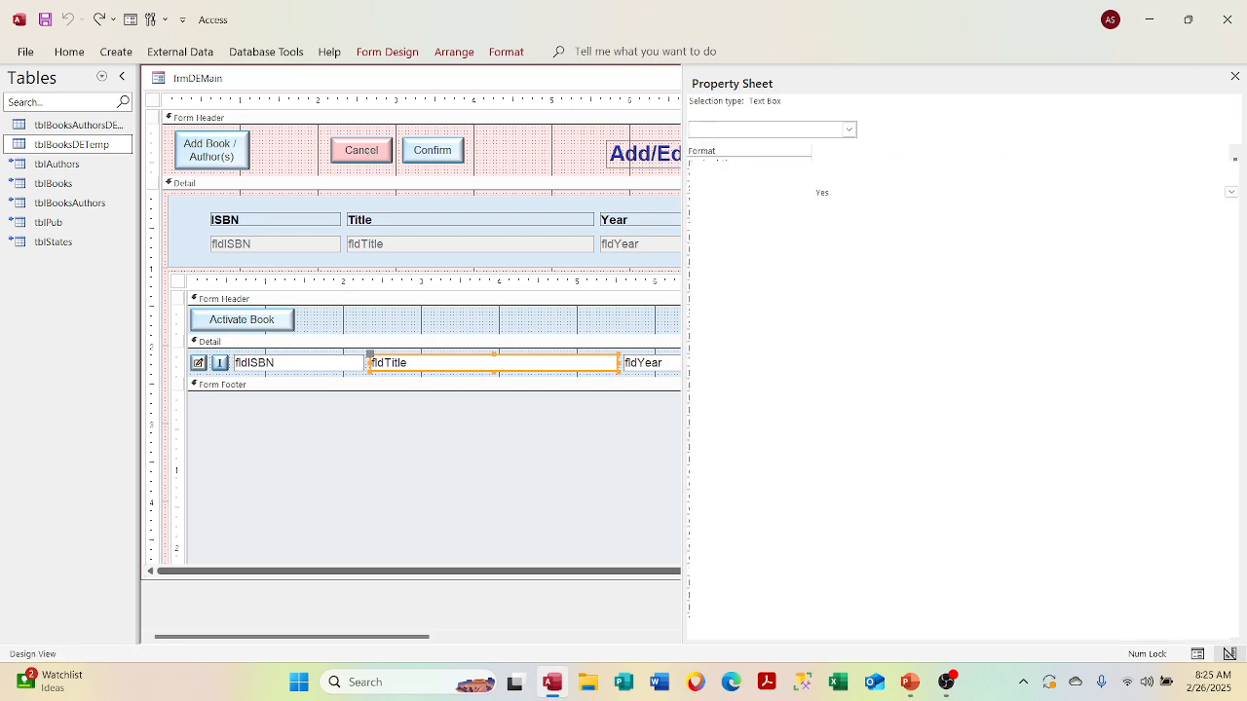
{"action": "left_click", "coordinate": [442, 158]}
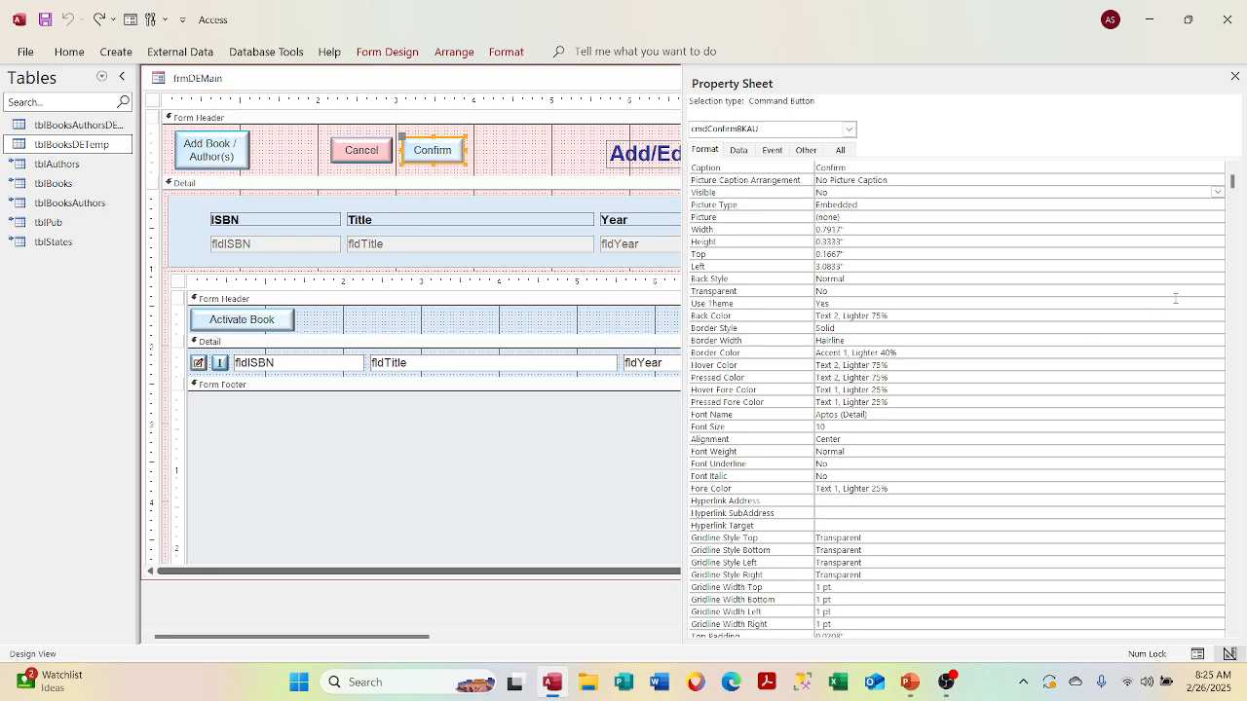
Examine the options available for the Visible property of the fldTitle text box in the books subform.
{"action": "left_click", "coordinate": [551, 363]}
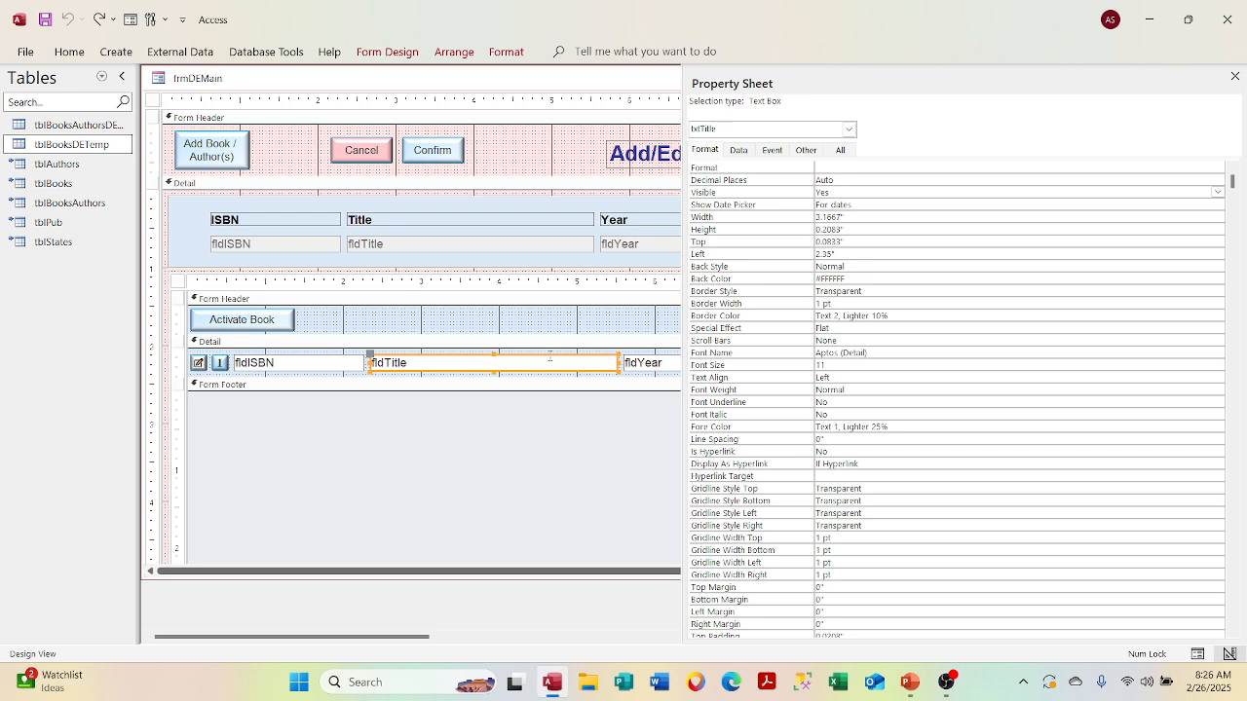
{"action": "left_click", "coordinate": [858, 191]}
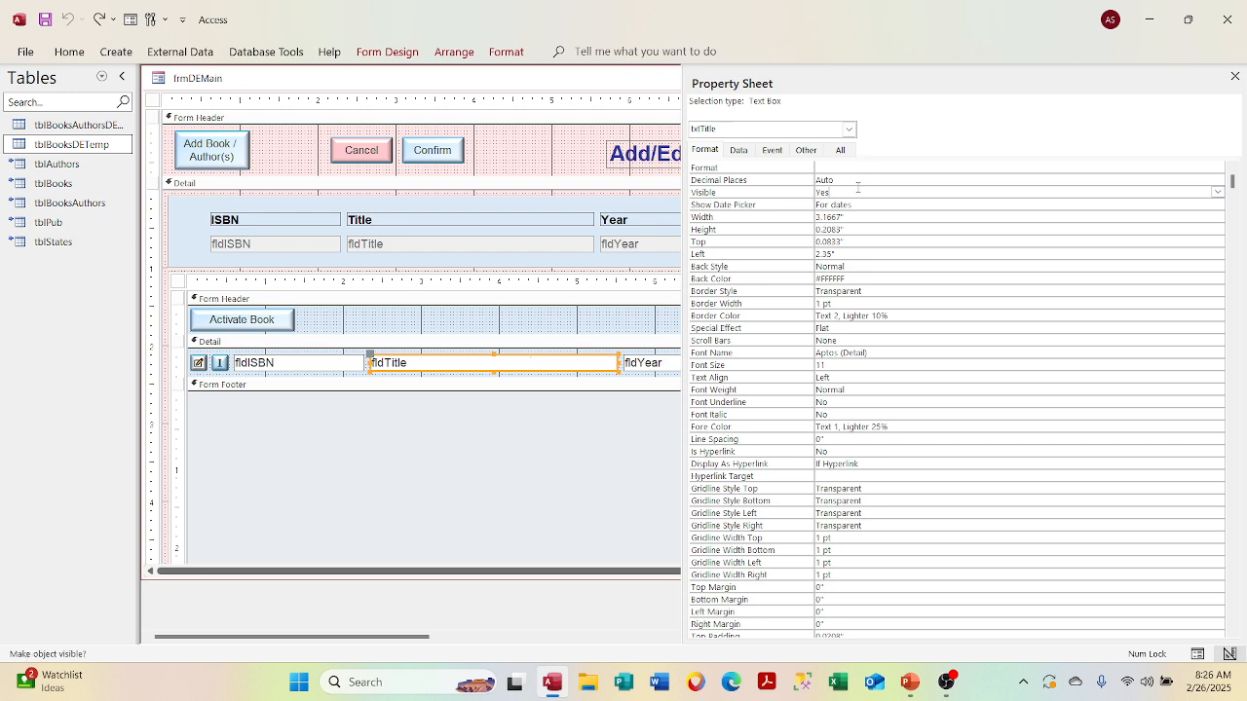
{"action": "left_click", "coordinate": [1218, 192]}
{"action": "left_click", "coordinate": [1217, 192]}
Check the Visible property of the Cancel, Confirm and Activate Book buttons.
{"action": "left_click", "coordinate": [373, 159]}
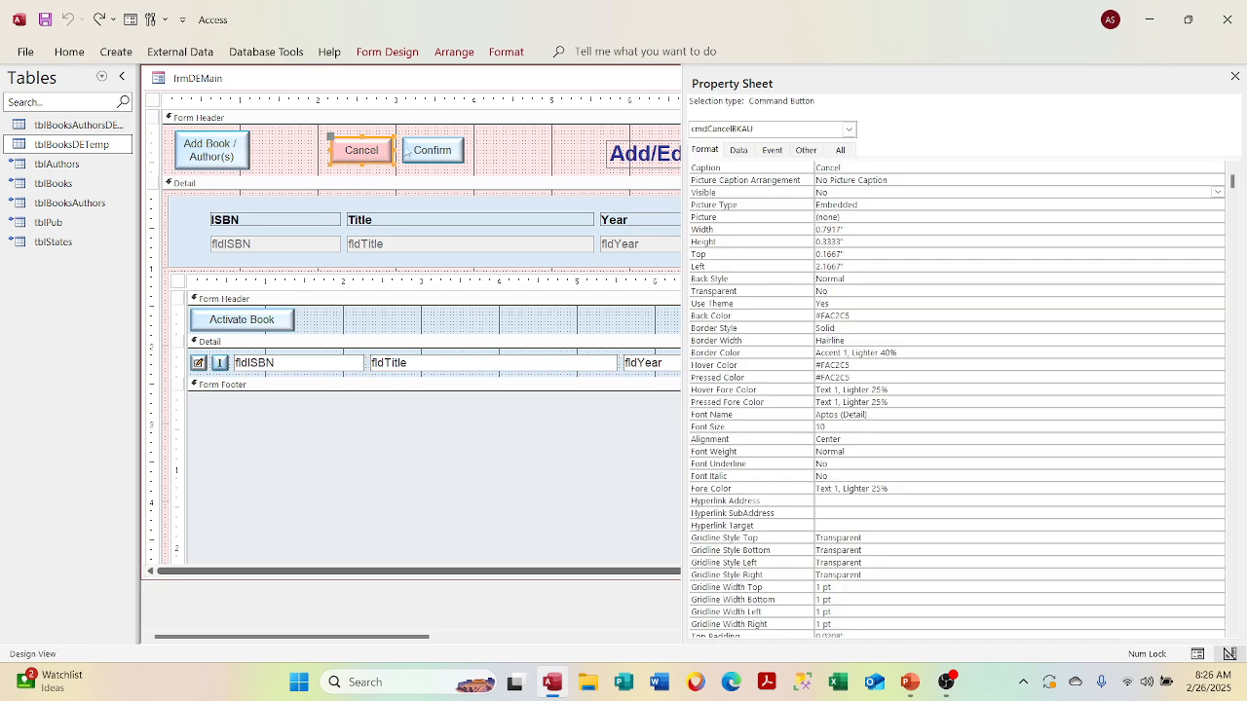
{"action": "left_click", "coordinate": [438, 152]}
{"action": "left_click", "coordinate": [274, 319]}
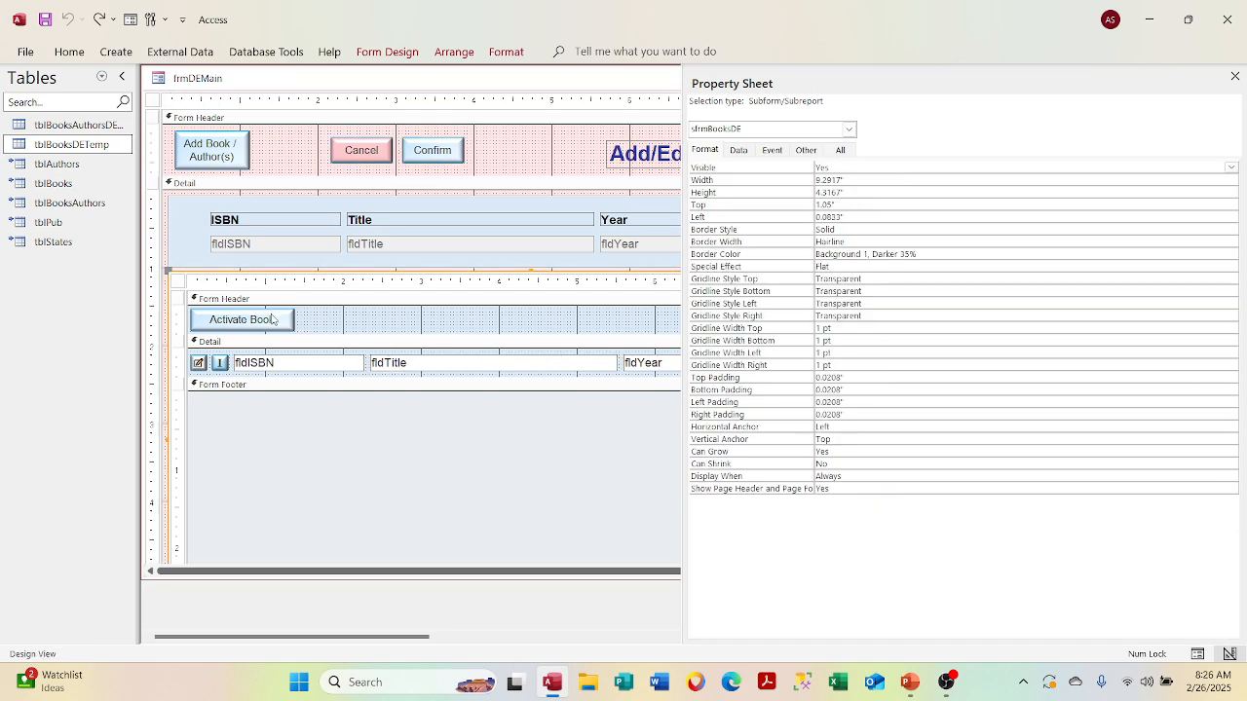
{"action": "left_click", "coordinate": [274, 319]}
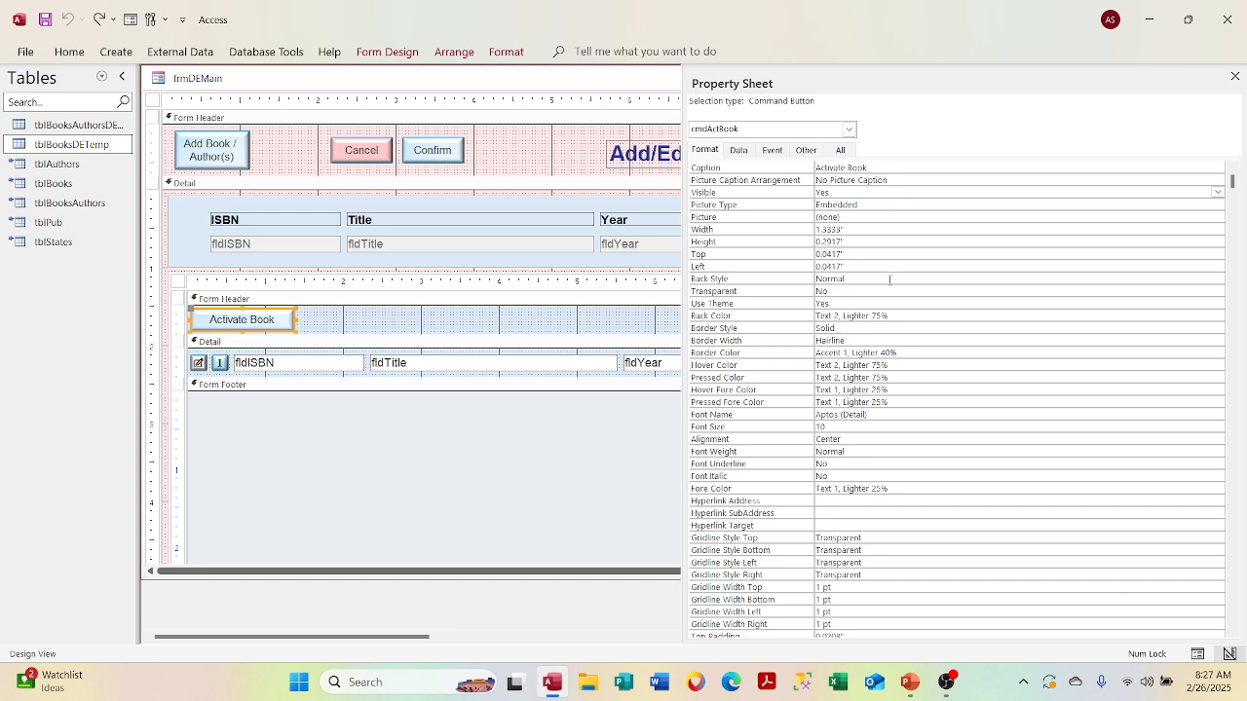
Try the Transparent back style on the fldTitle text box in the books subform and restore it to Normal.
{"action": "left_click", "coordinate": [582, 361]}
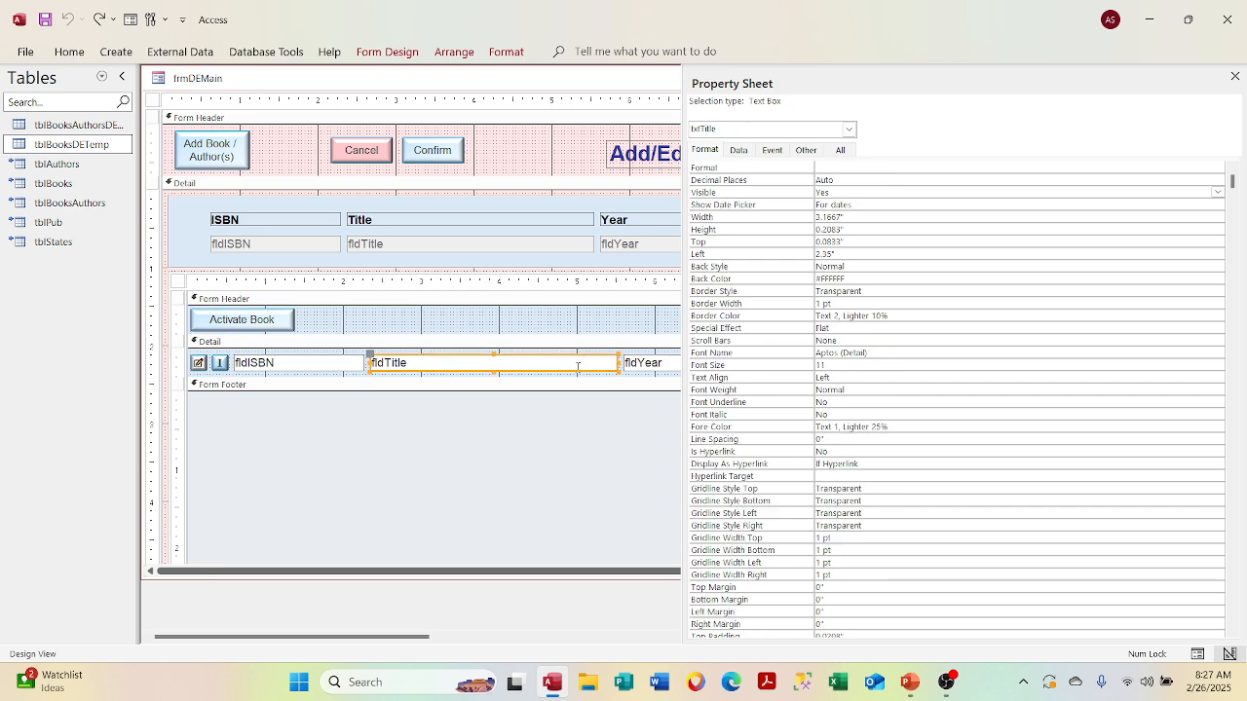
{"action": "left_click", "coordinate": [927, 268]}
{"action": "left_click", "coordinate": [1217, 266]}
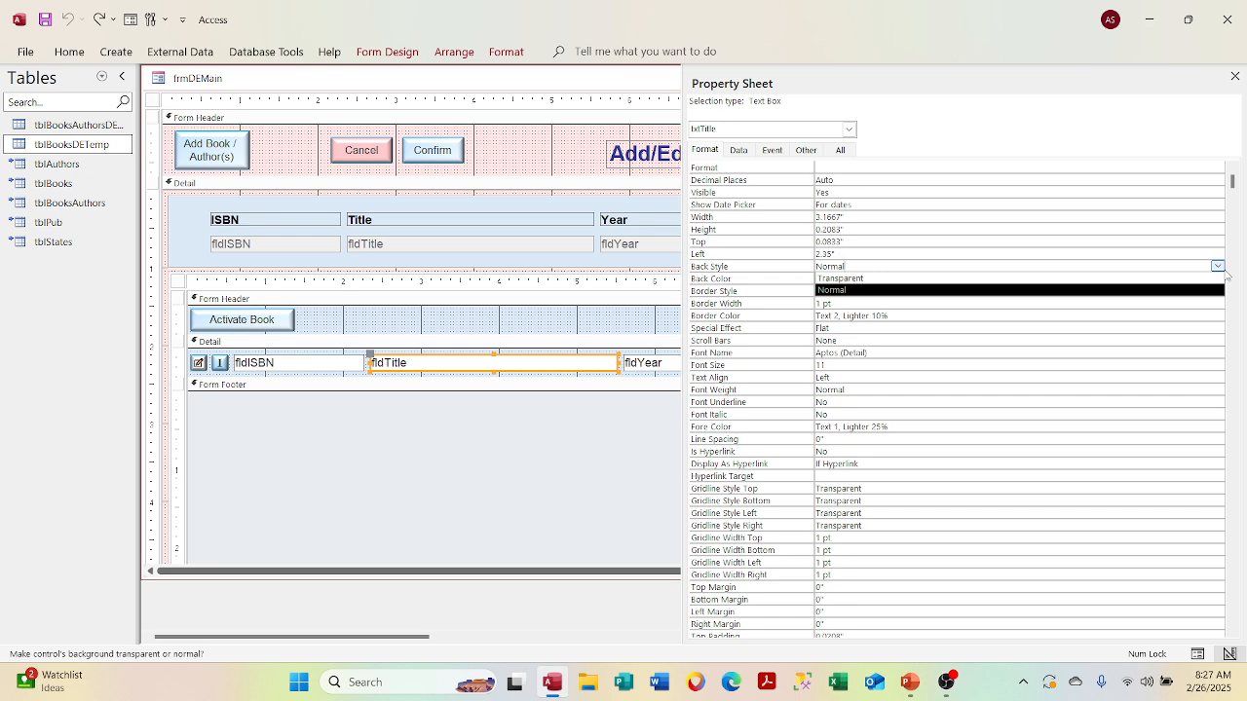
{"action": "left_click", "coordinate": [1210, 278]}
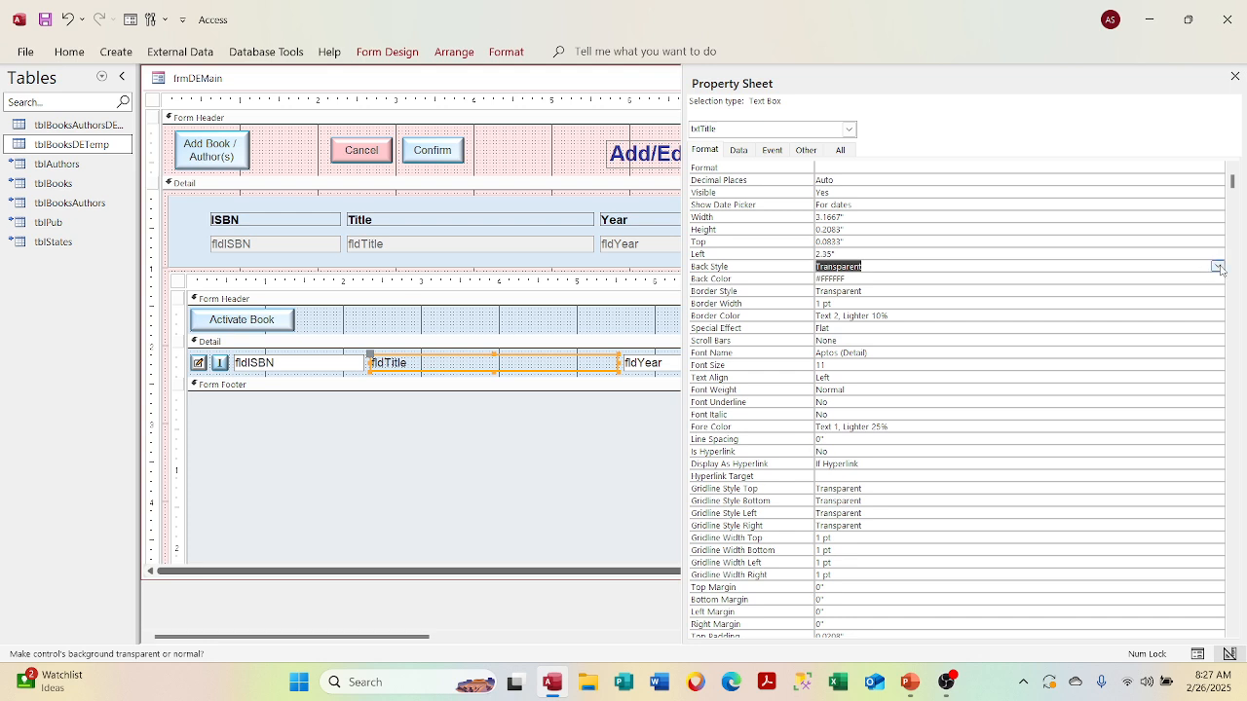
{"action": "left_click", "coordinate": [1218, 267]}
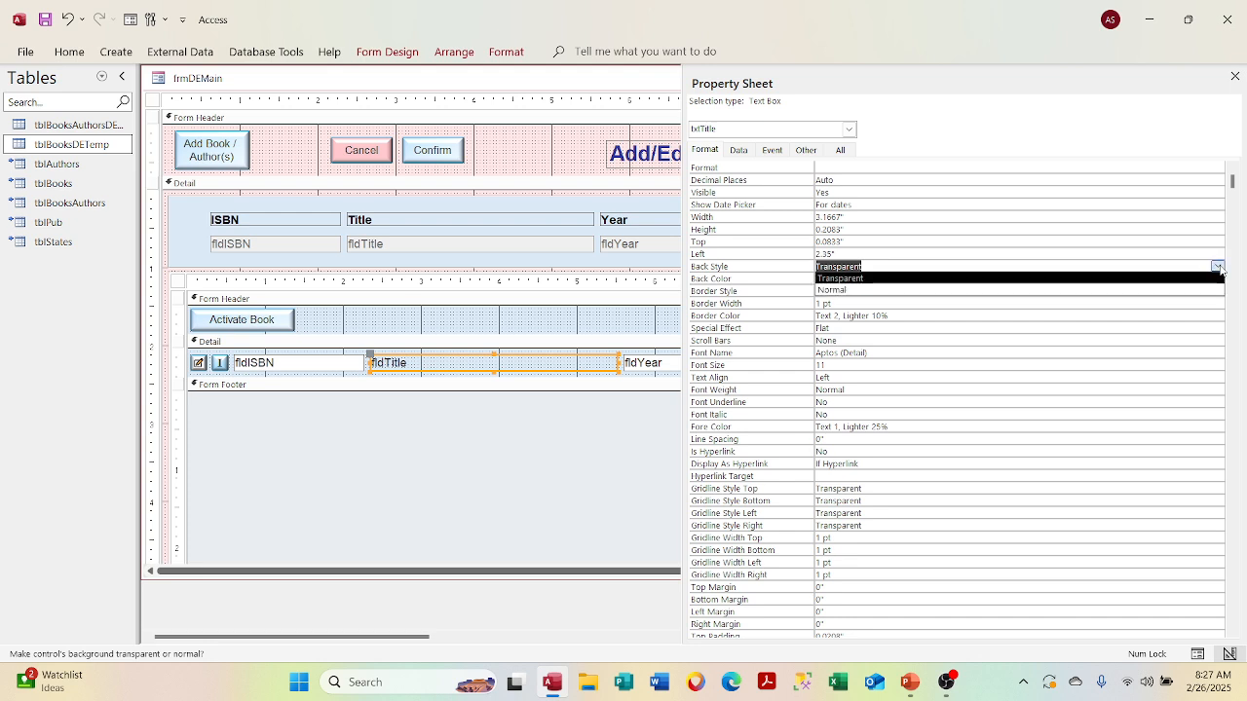
{"action": "left_click", "coordinate": [1207, 291]}
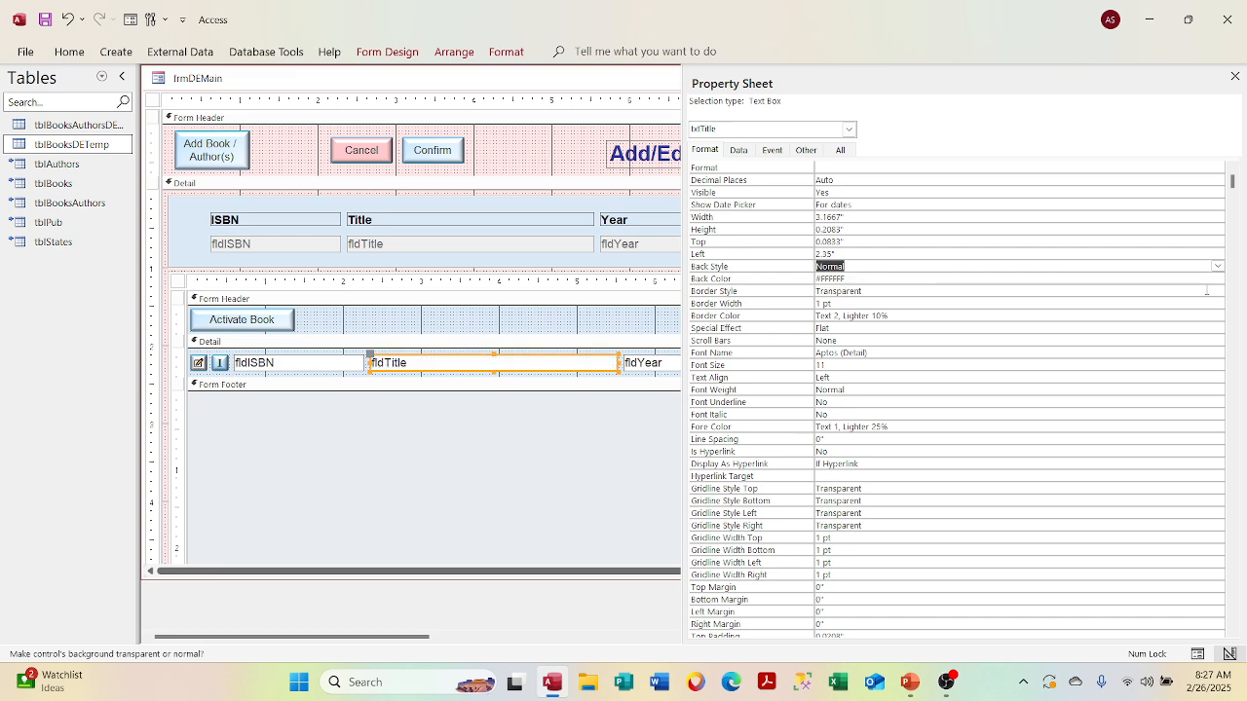
Try the Solid border style on the subform's fldTitle text box and restore it to Transparent.
{"action": "left_click", "coordinate": [1190, 280]}
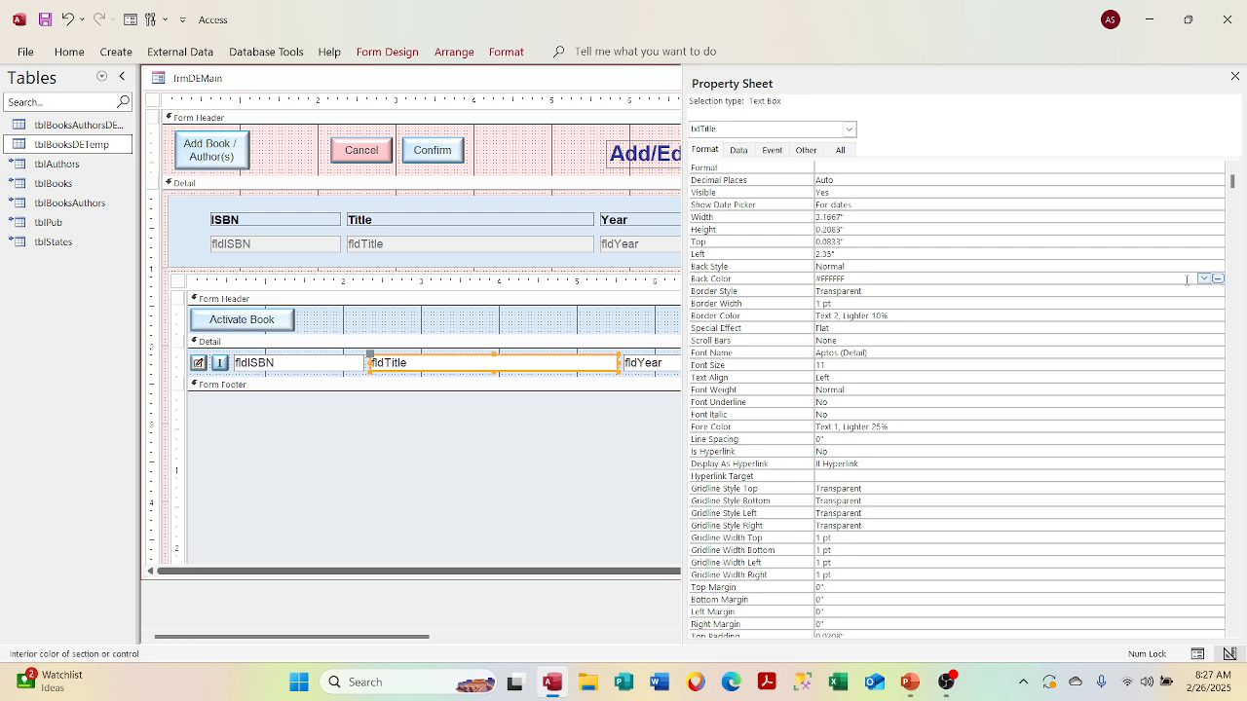
{"action": "left_click", "coordinate": [1162, 289]}
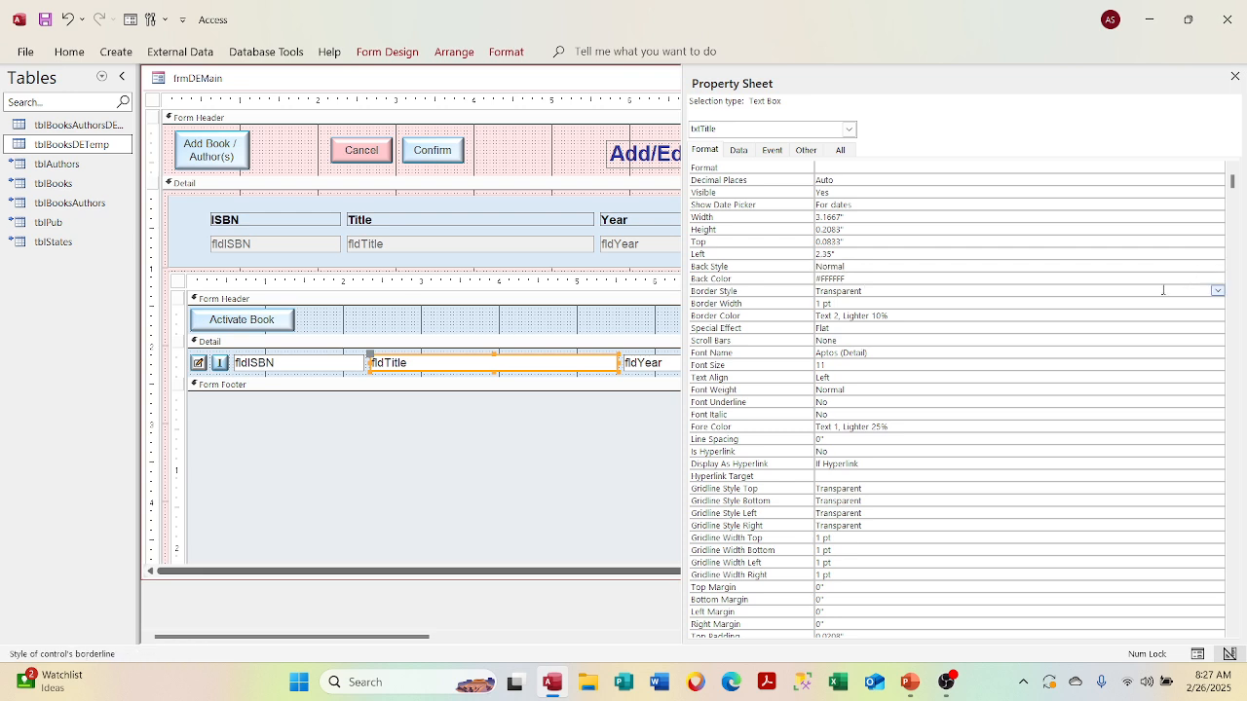
{"action": "left_click", "coordinate": [1218, 290]}
{"action": "left_click", "coordinate": [1207, 315]}
{"action": "left_click", "coordinate": [1217, 290]}
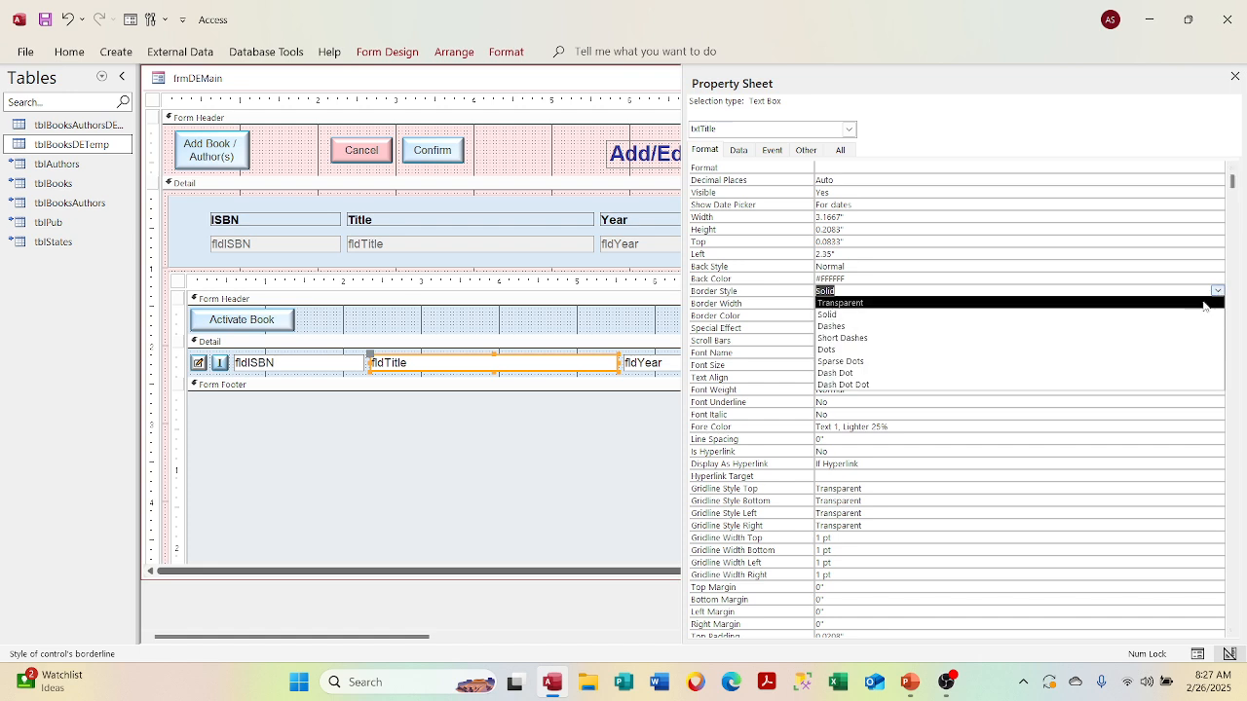
{"action": "left_click", "coordinate": [1203, 303]}
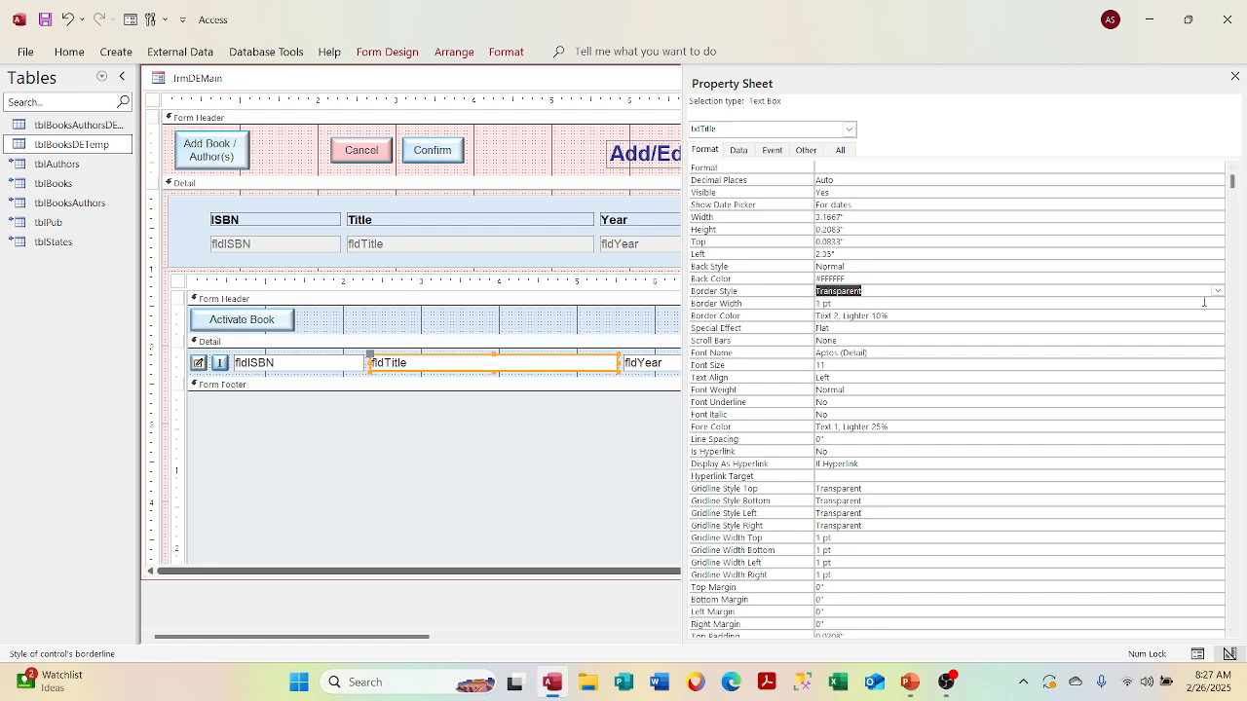
Set the border width of the subform's fldTitle text box to 6 pt.
{"action": "left_click", "coordinate": [968, 303]}
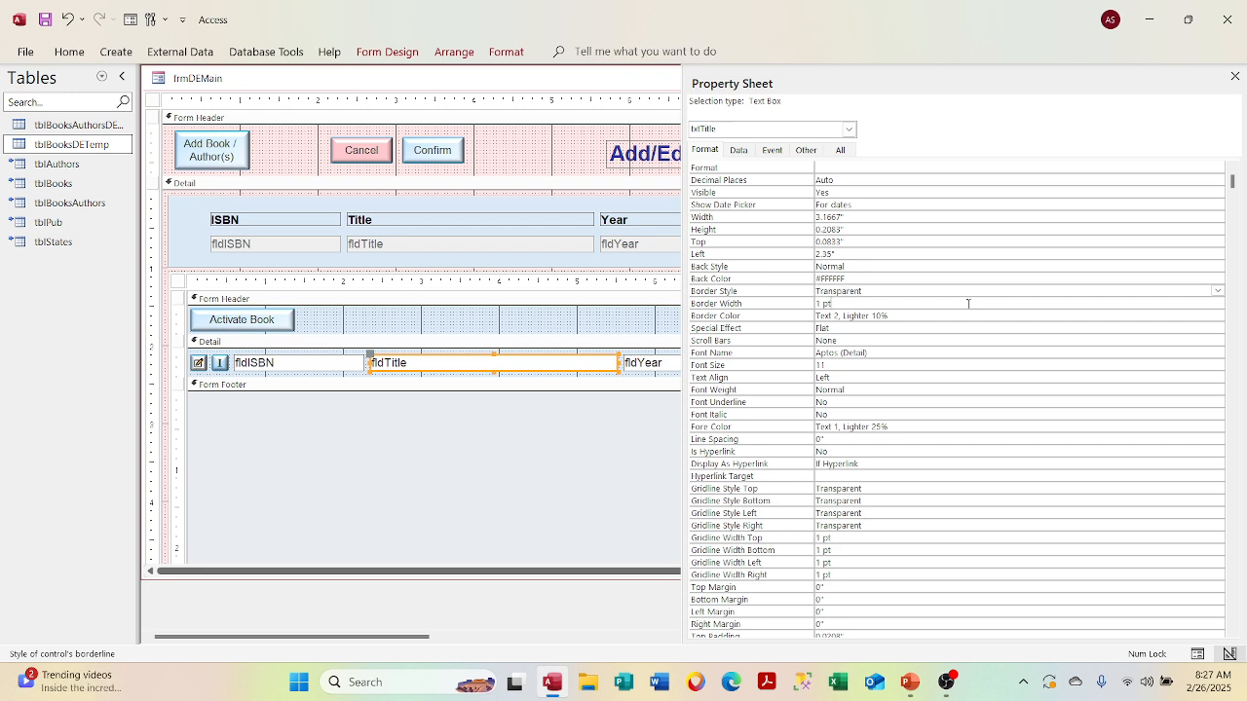
{"action": "left_click", "coordinate": [1216, 304]}
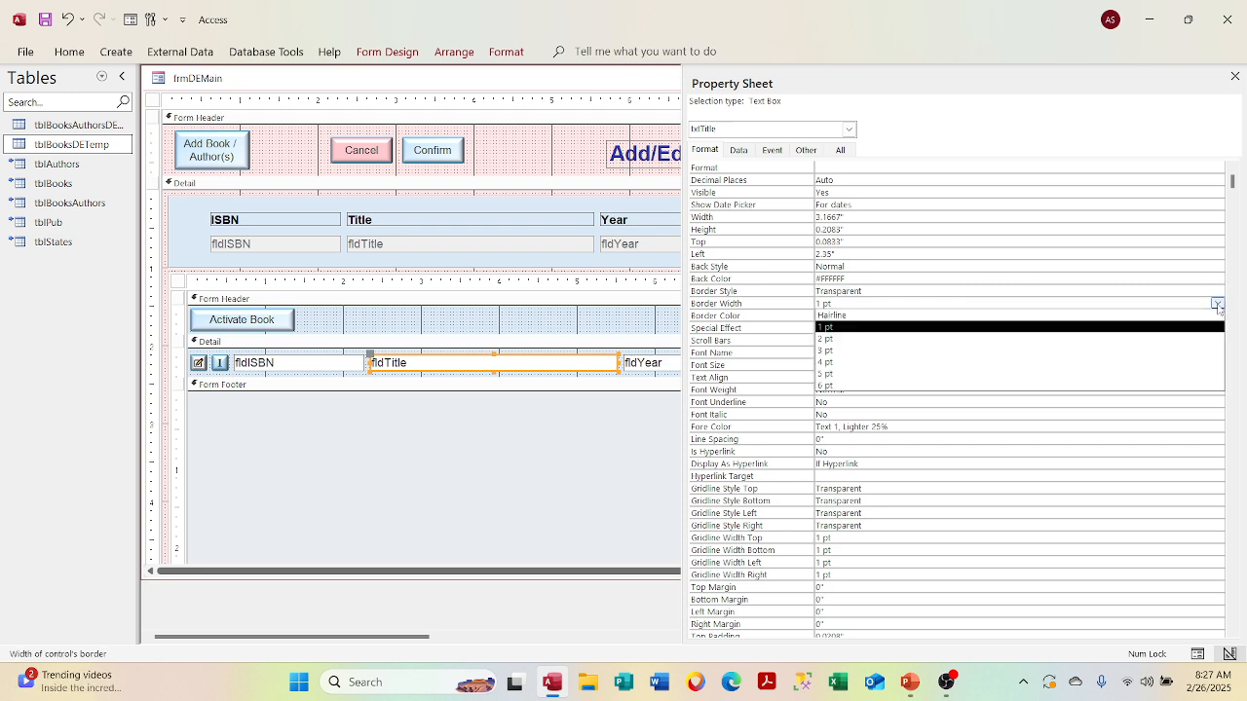
{"action": "left_click", "coordinate": [1142, 384]}
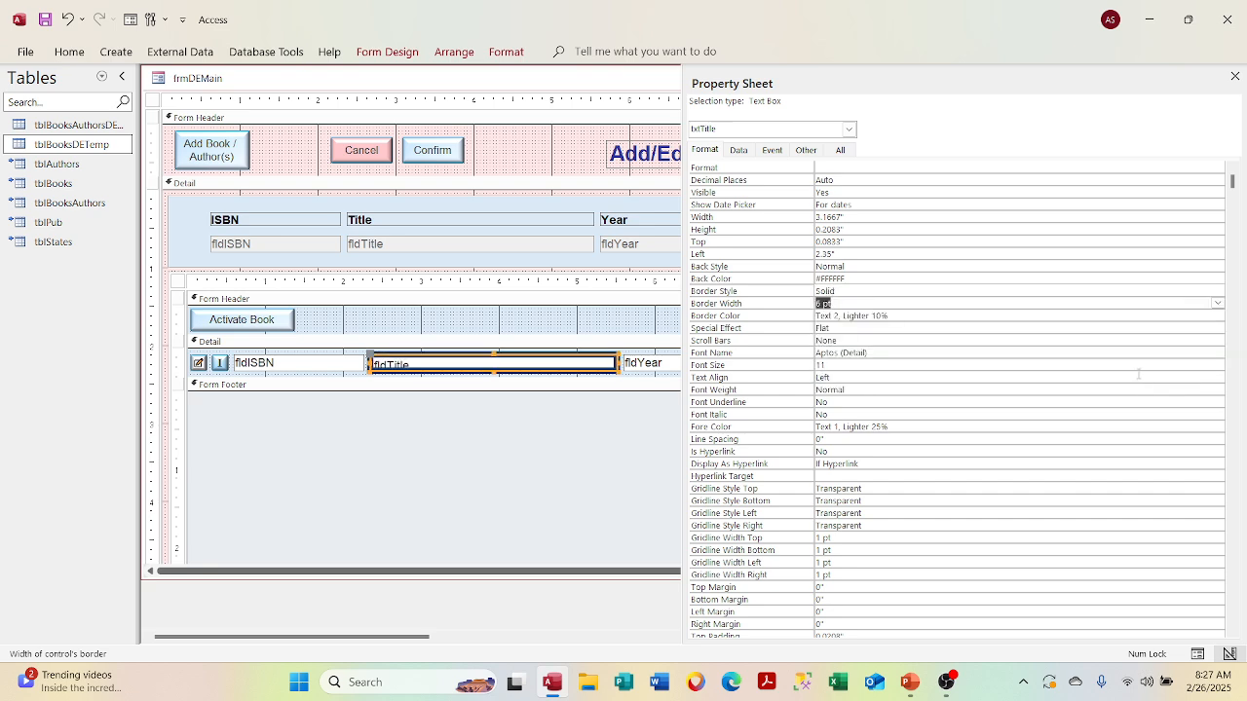
Try the Dashes and Dash Dot Dot border styles on the subform's fldTitle text box.
{"action": "left_click", "coordinate": [1217, 291]}
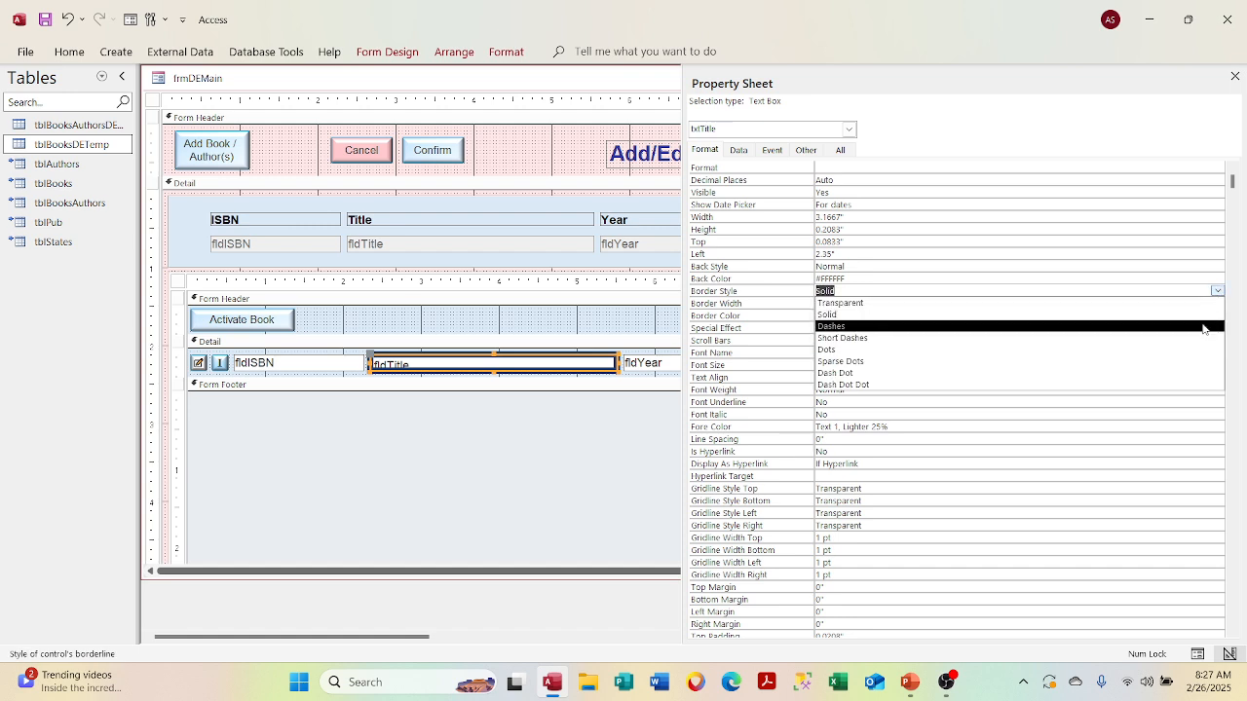
{"action": "left_click", "coordinate": [1200, 328]}
{"action": "left_click", "coordinate": [1217, 291]}
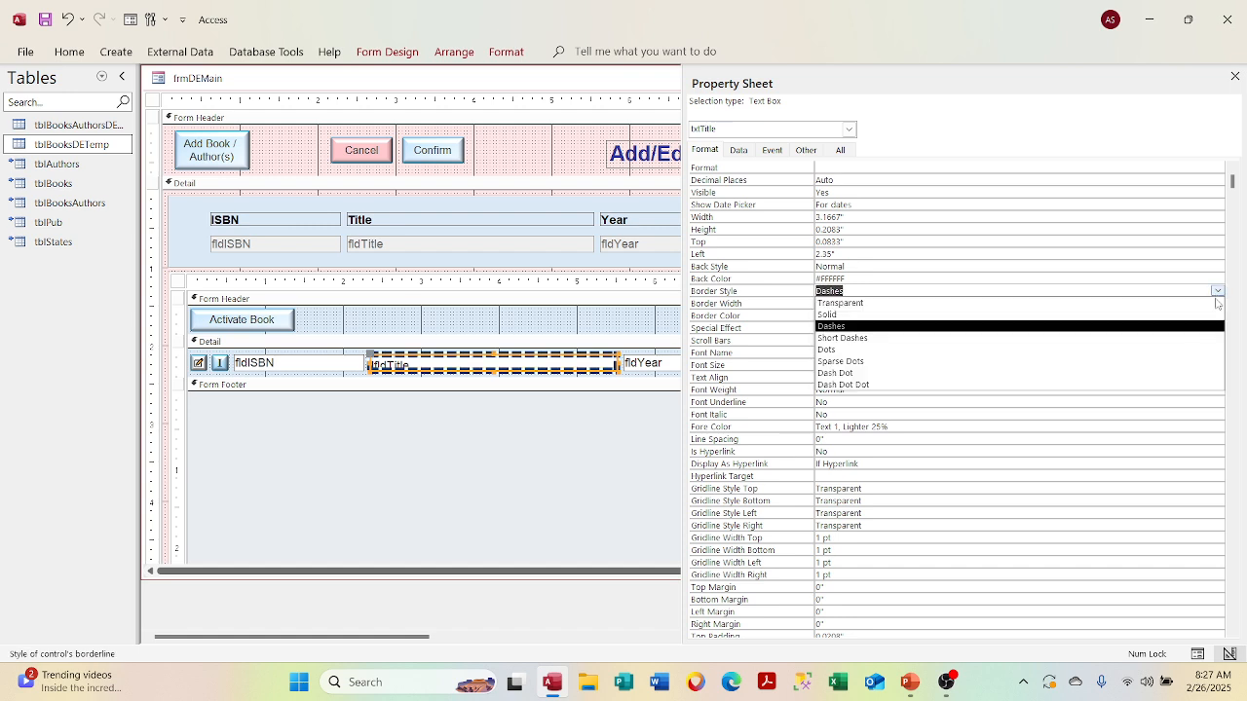
{"action": "left_click", "coordinate": [1193, 378]}
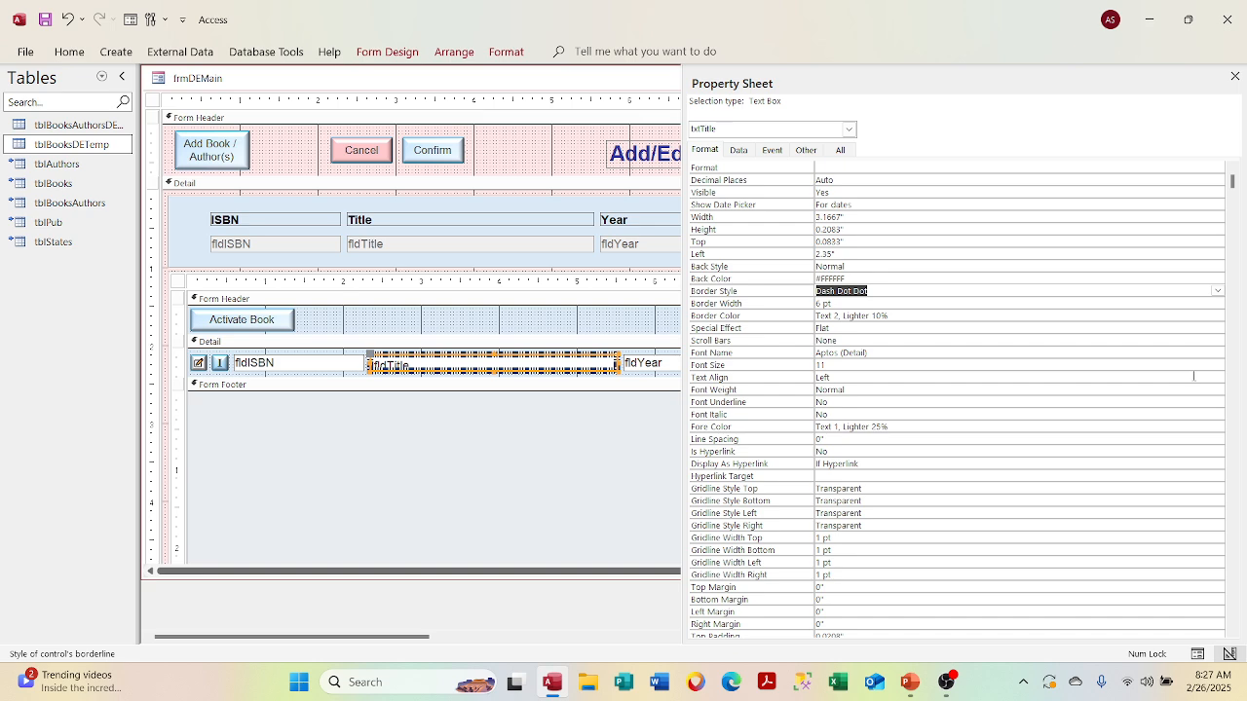
Set the border style of the fldTitle text box to Transparent and its border width to 1 pt.
{"action": "left_click", "coordinate": [1216, 291]}
{"action": "left_click", "coordinate": [1204, 305]}
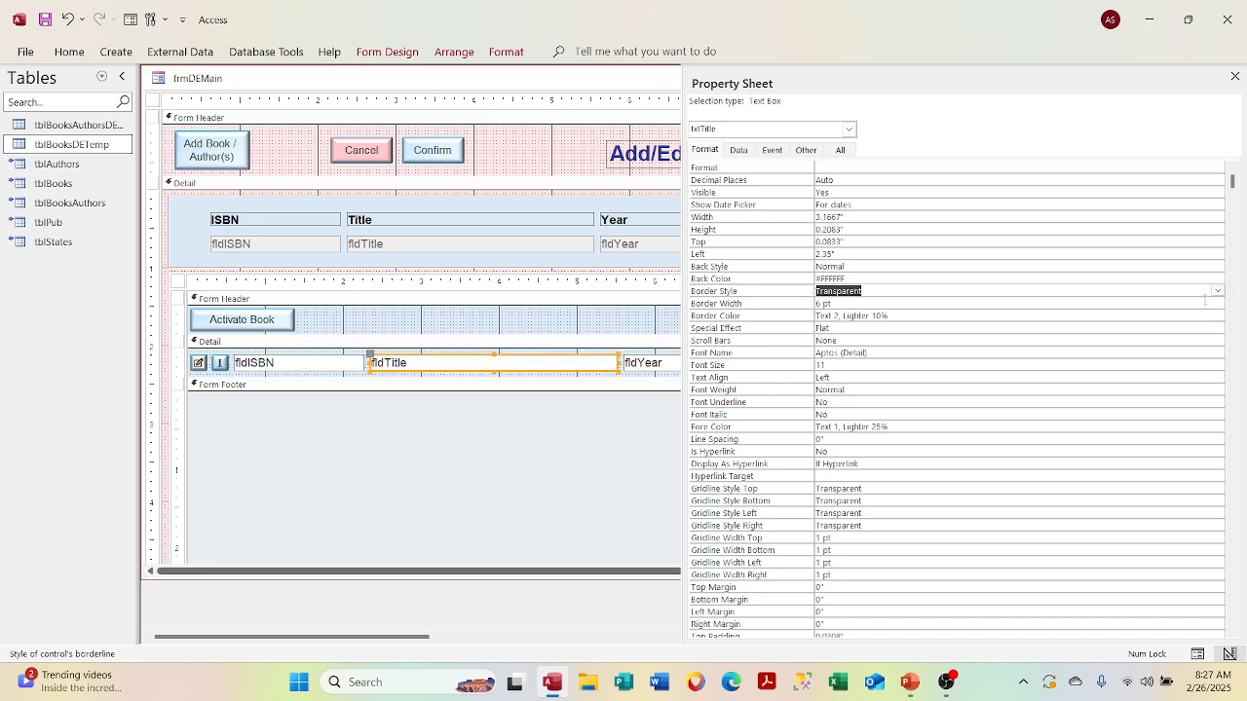
{"action": "left_click", "coordinate": [1215, 303]}
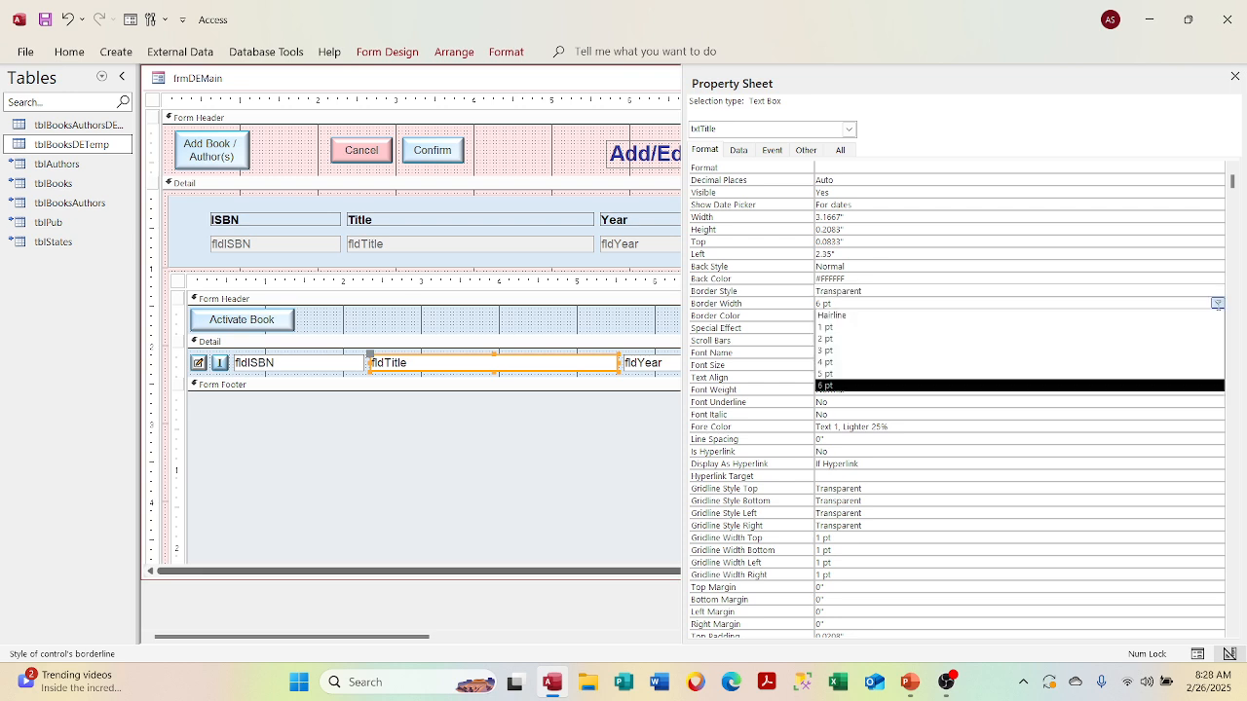
{"action": "left_click", "coordinate": [1208, 327]}
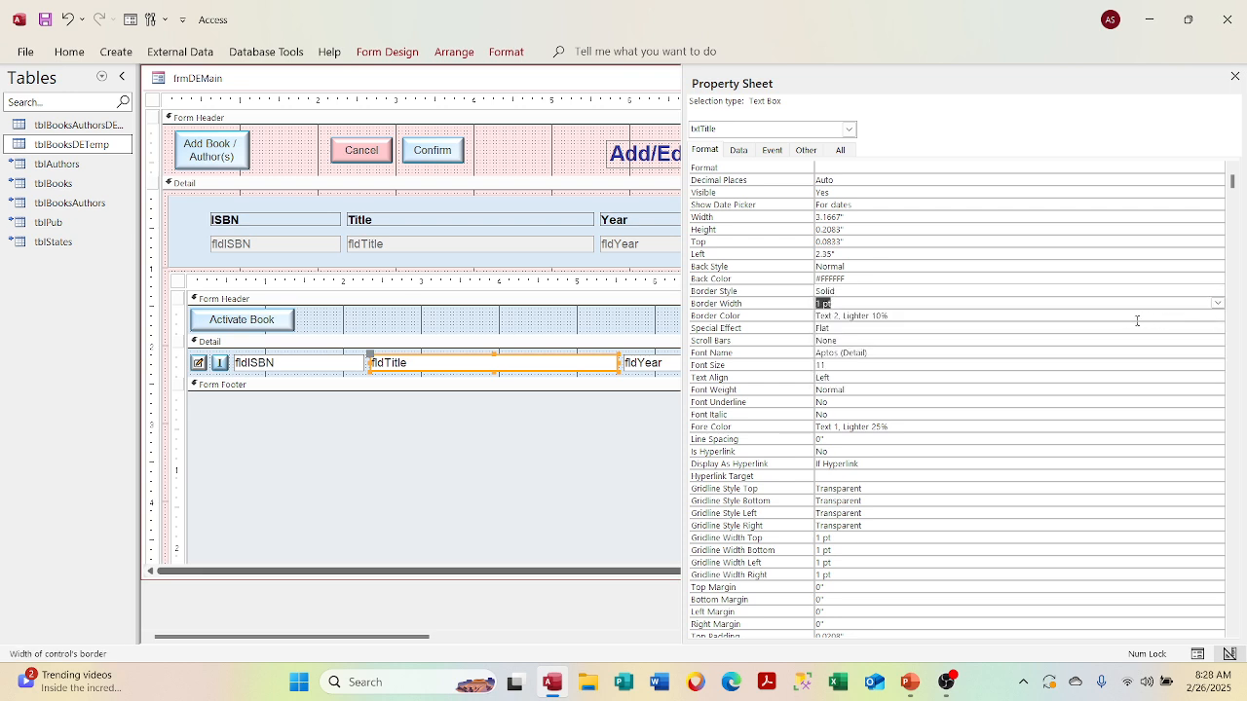
Examine the Border Color, Special Effect, Scroll Bars and Font Name properties of the subform's fldTitle text box.
{"action": "left_click", "coordinate": [1028, 315]}
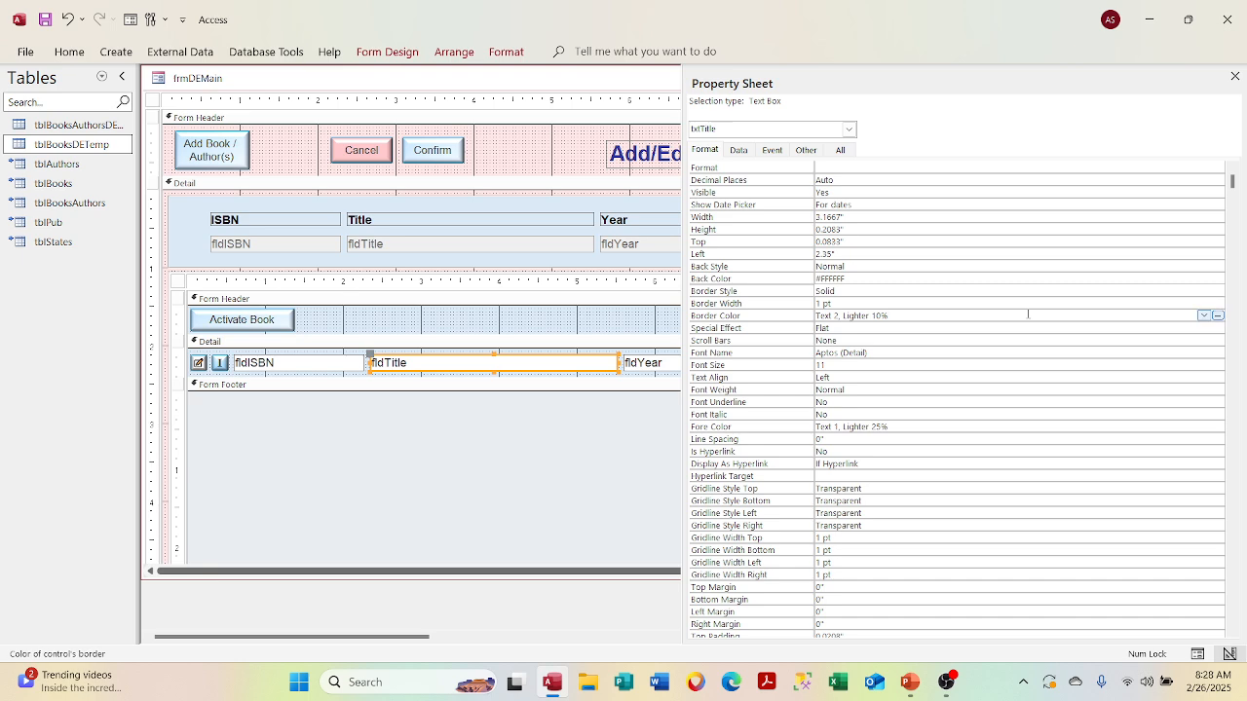
{"action": "left_click", "coordinate": [1020, 325]}
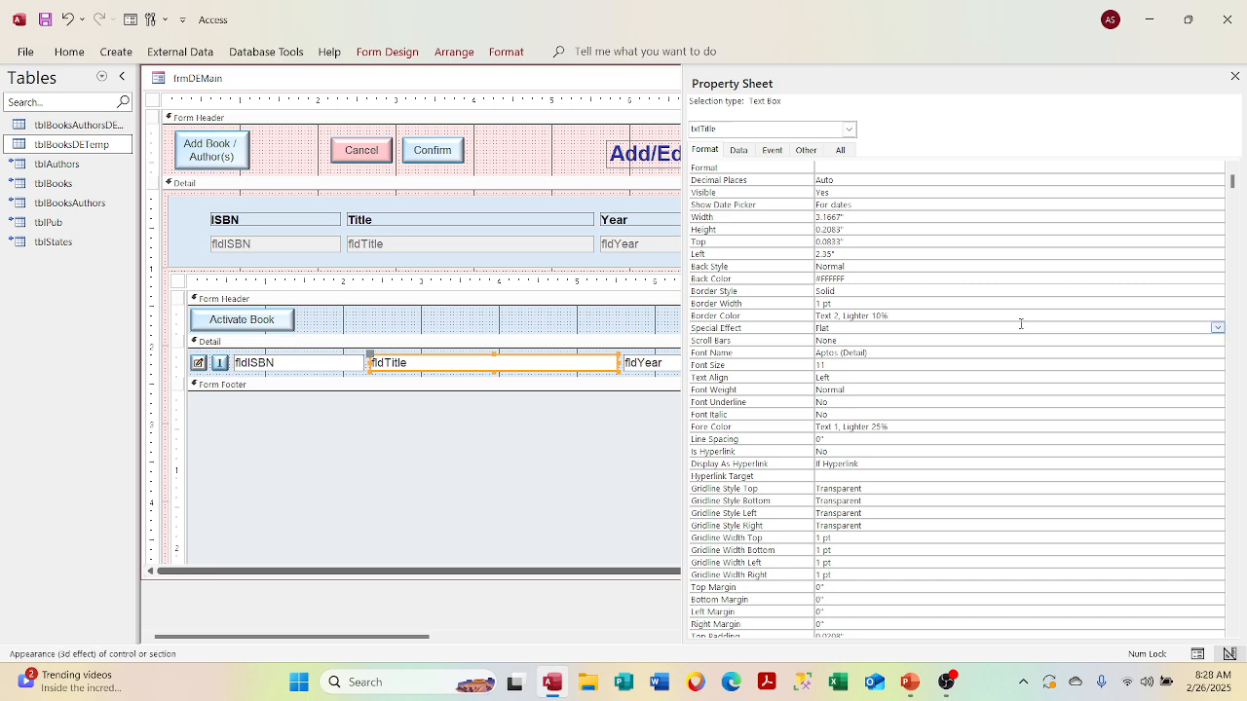
{"action": "left_click", "coordinate": [1216, 328]}
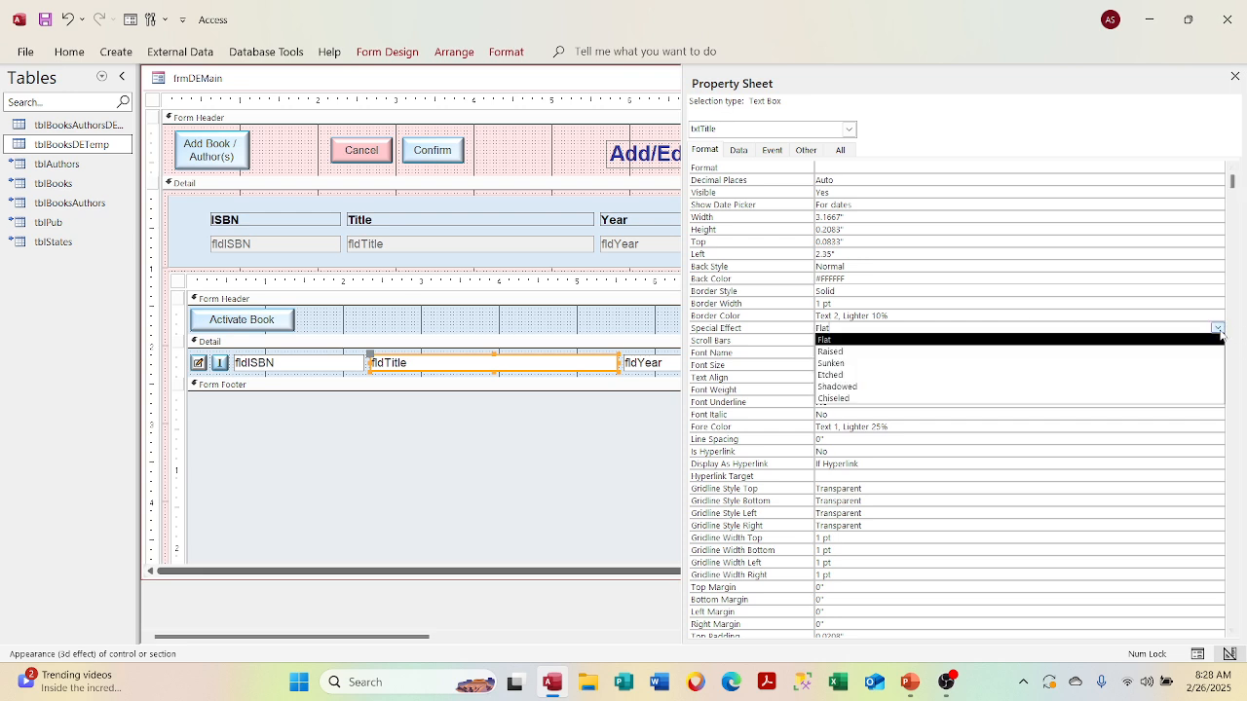
{"action": "left_click", "coordinate": [1218, 329]}
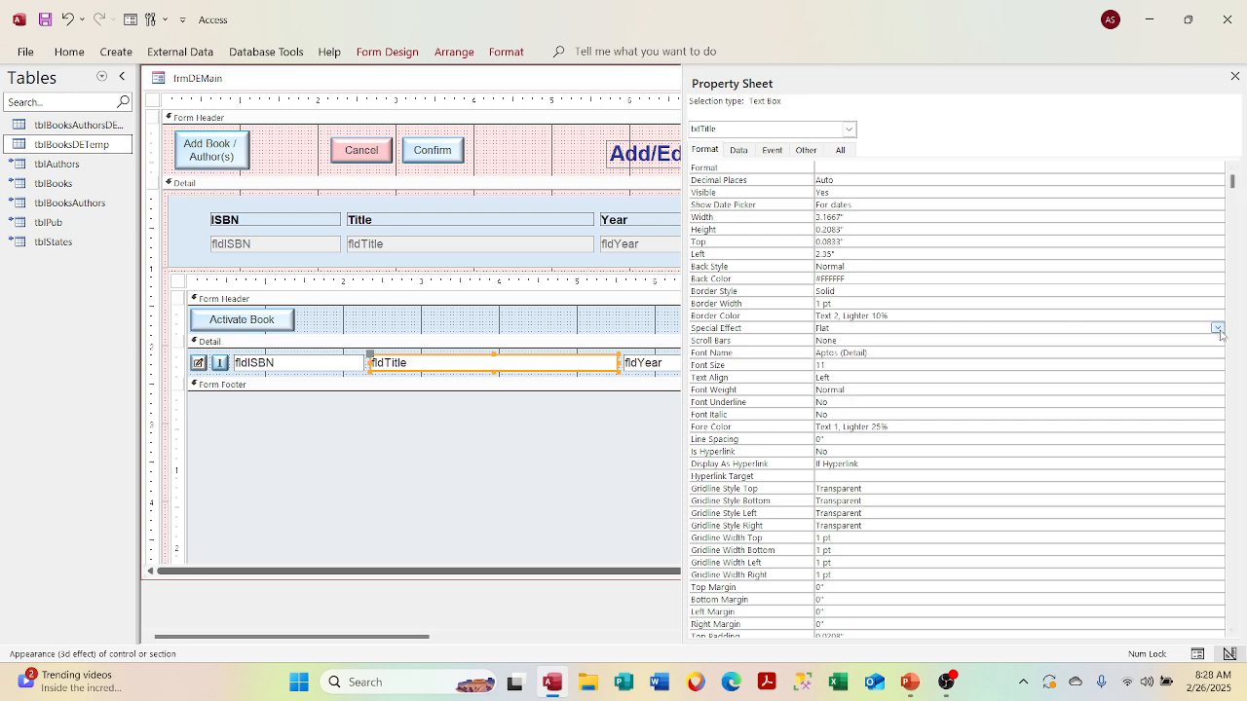
{"action": "left_click", "coordinate": [1148, 340]}
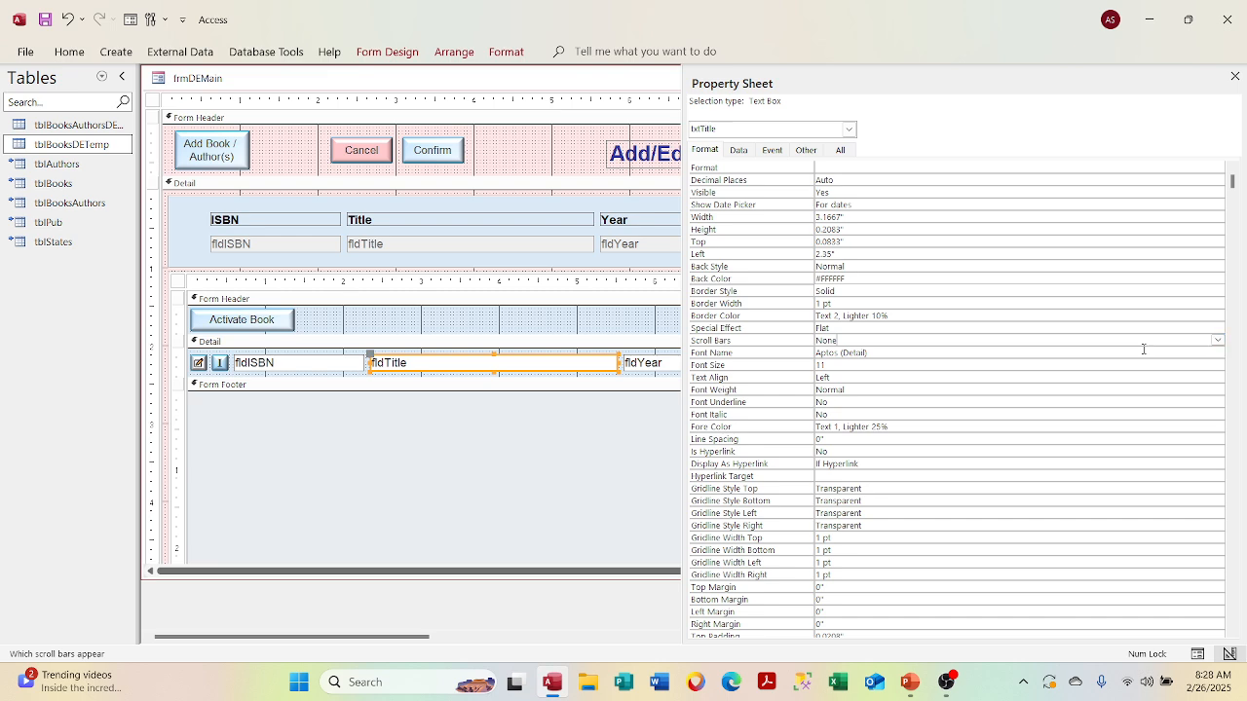
{"action": "left_click", "coordinate": [1089, 357]}
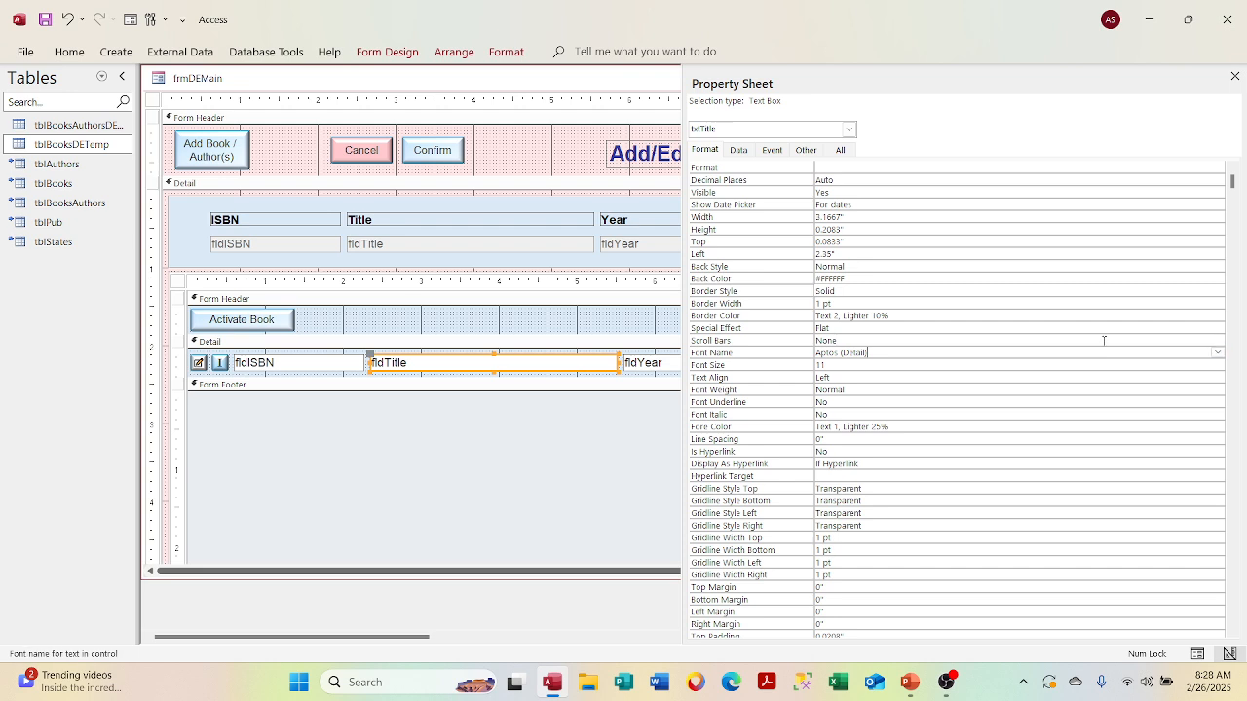
{"action": "left_click", "coordinate": [1218, 352]}
{"action": "left_click", "coordinate": [1217, 353]}
Examine the options available for the Text Align and Font Weight properties of the fldTitle text box.
{"action": "left_click", "coordinate": [1147, 379]}
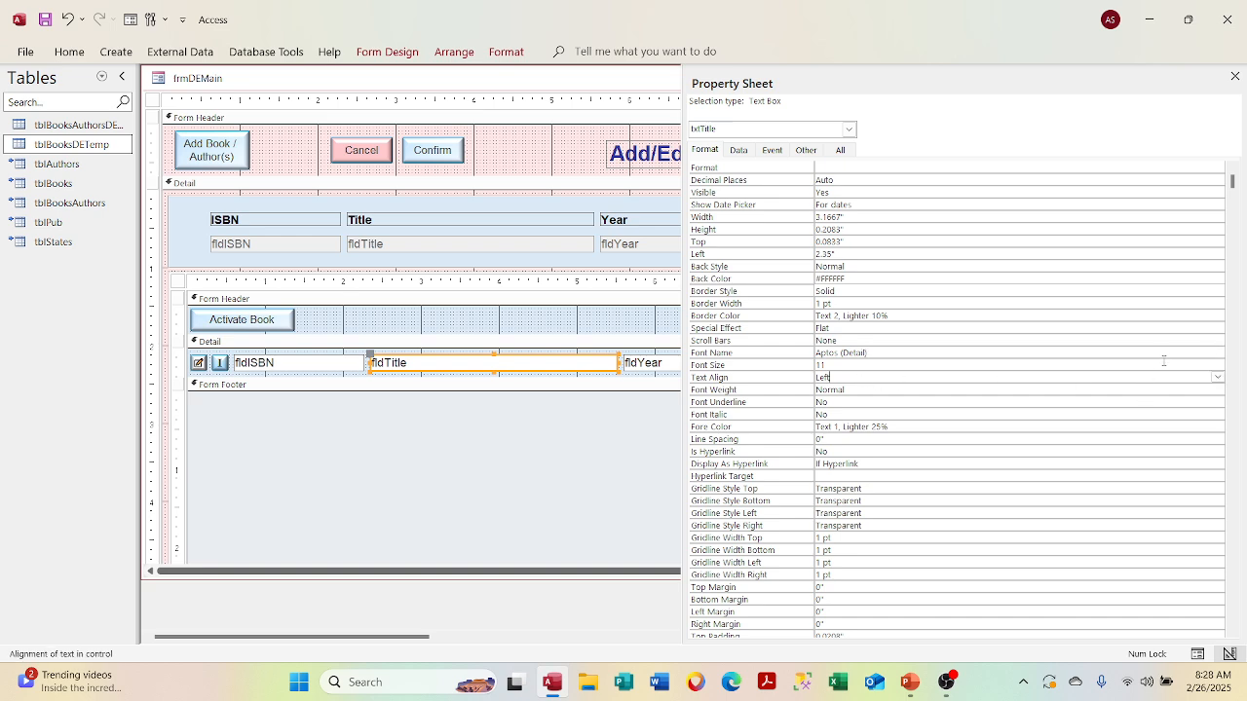
{"action": "left_click", "coordinate": [1217, 390]}
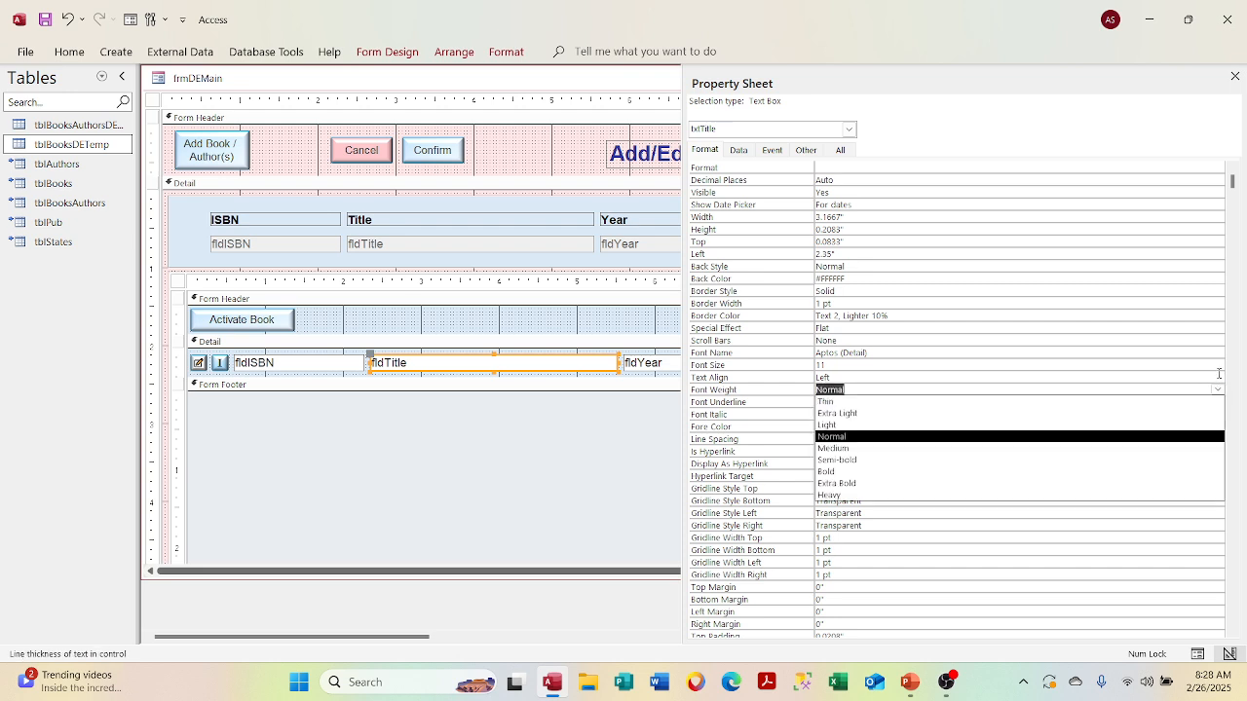
{"action": "left_click", "coordinate": [1216, 377]}
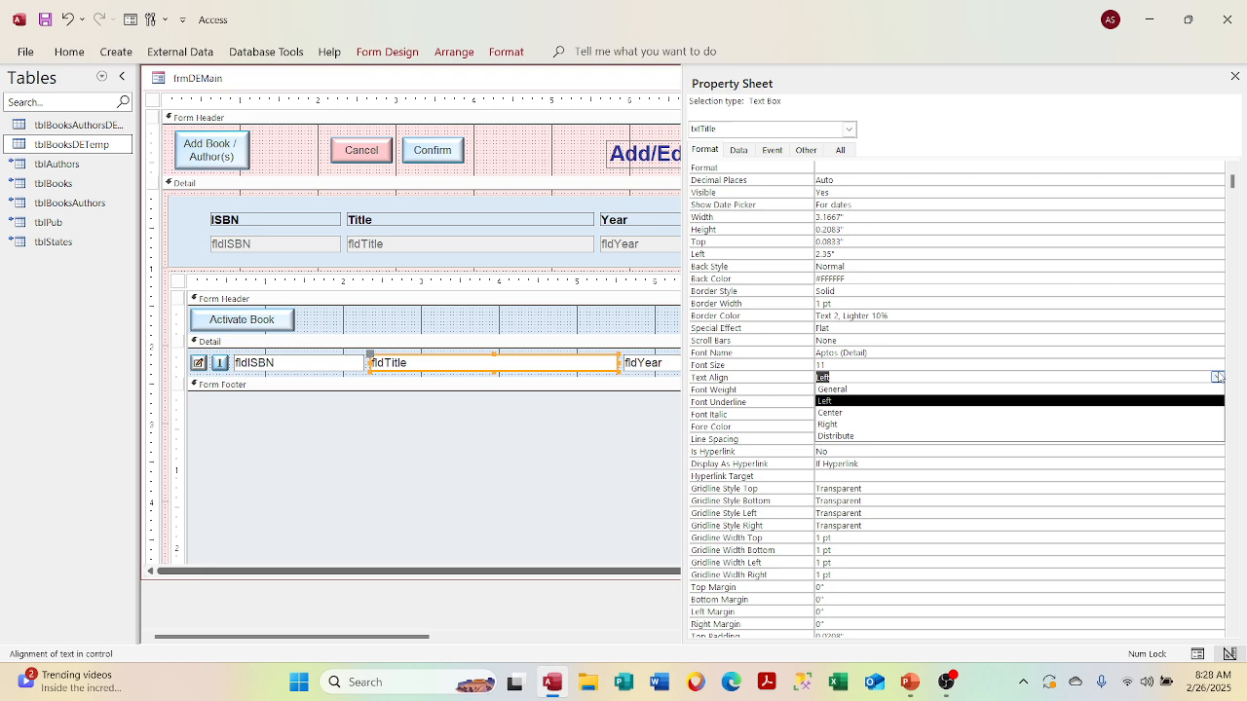
{"action": "left_click", "coordinate": [1217, 377]}
{"action": "left_click", "coordinate": [1217, 390]}
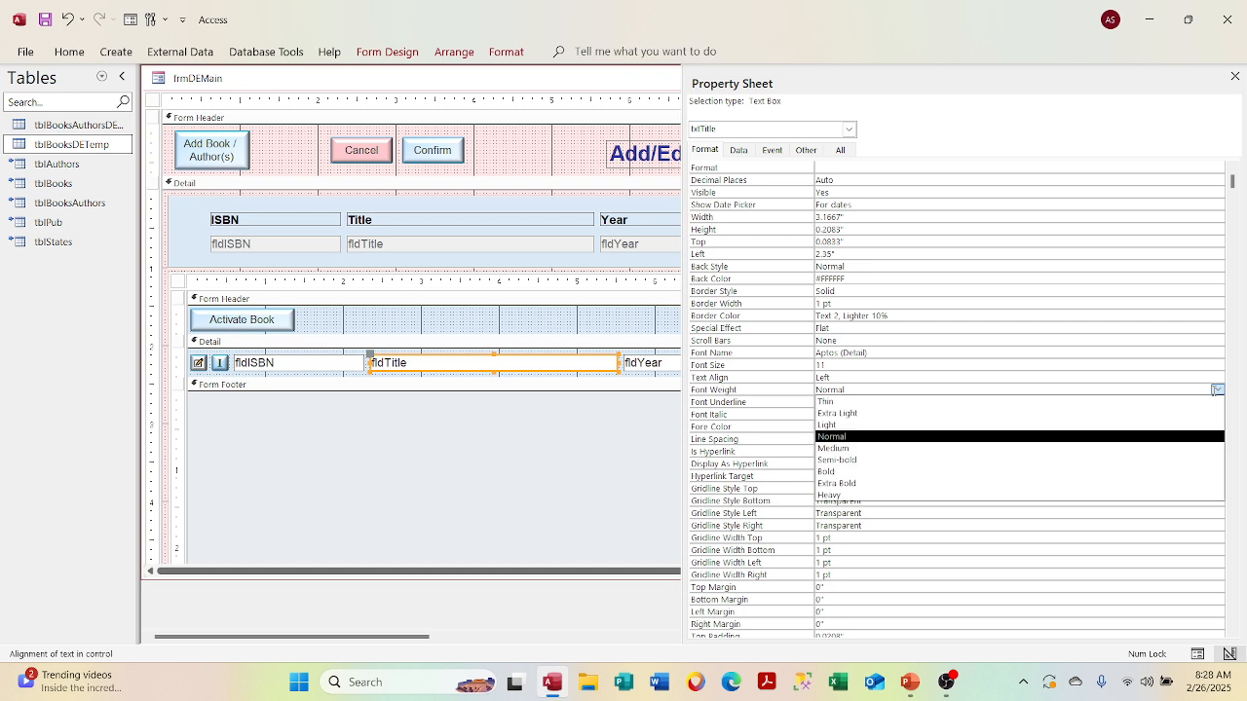
{"action": "left_click", "coordinate": [1216, 389]}
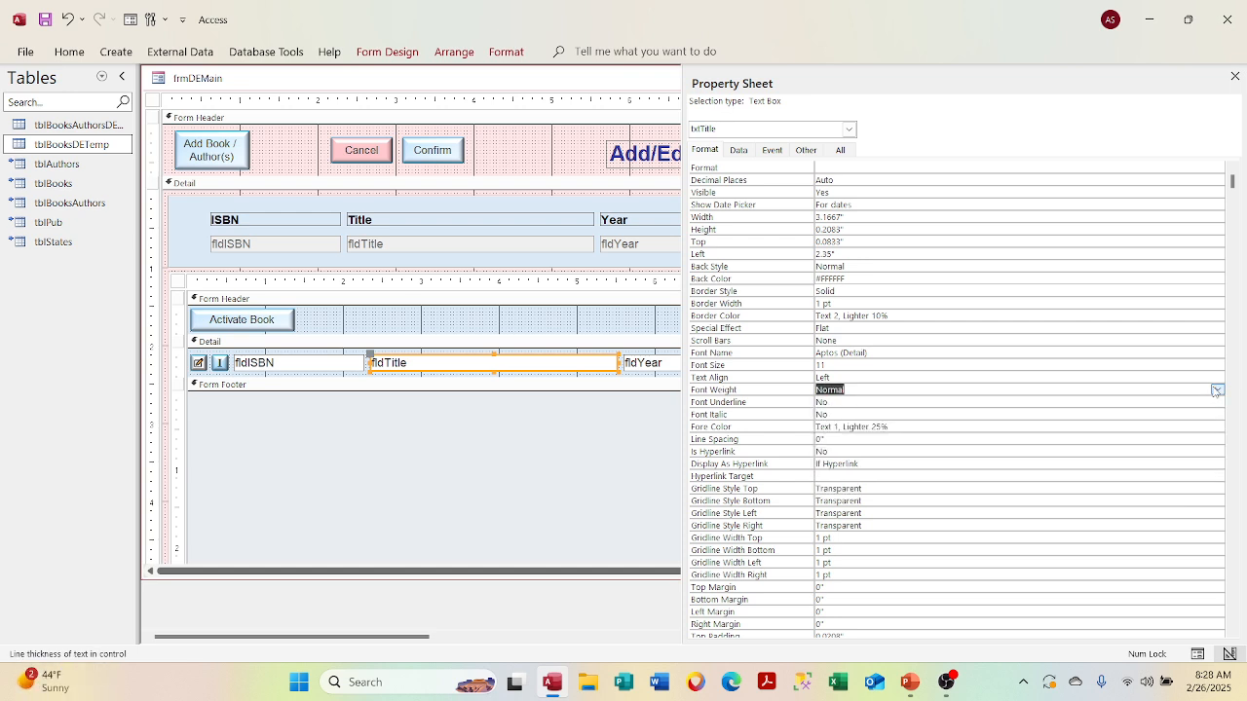
Set the font weight of the fldTitle text box to Heavy and view its Font Underline options.
{"action": "left_click", "coordinate": [1216, 390]}
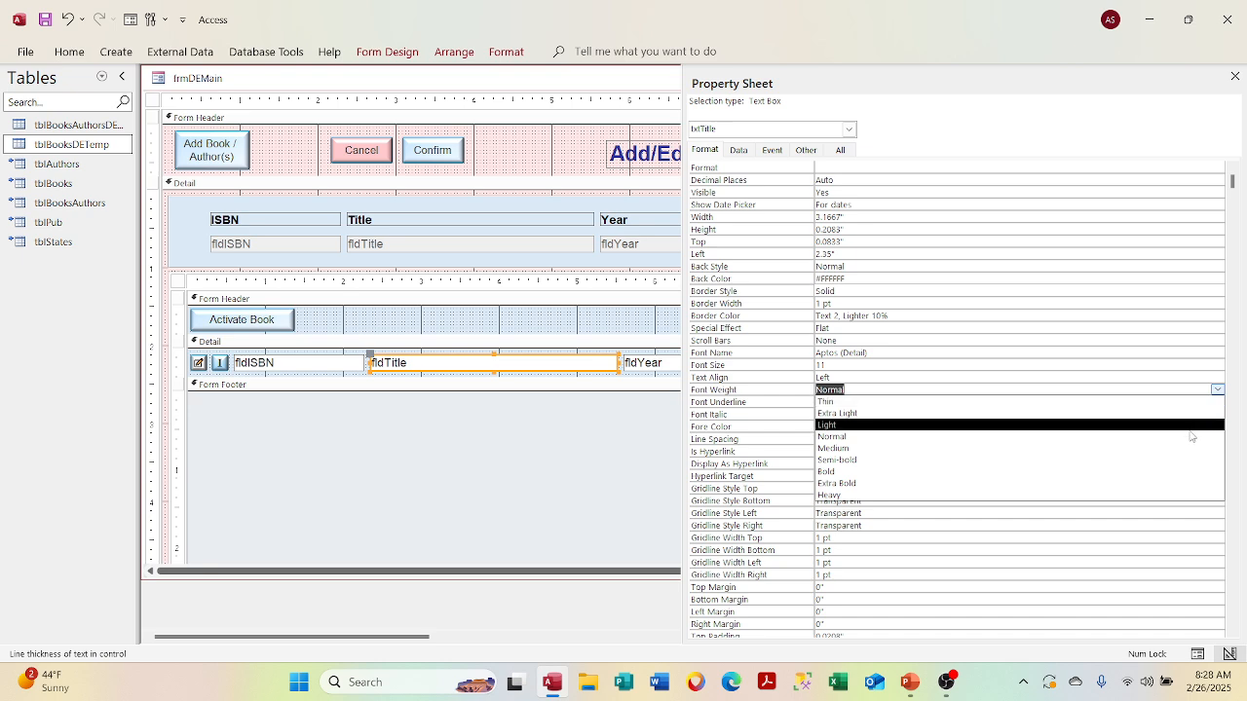
{"action": "left_click", "coordinate": [1172, 495]}
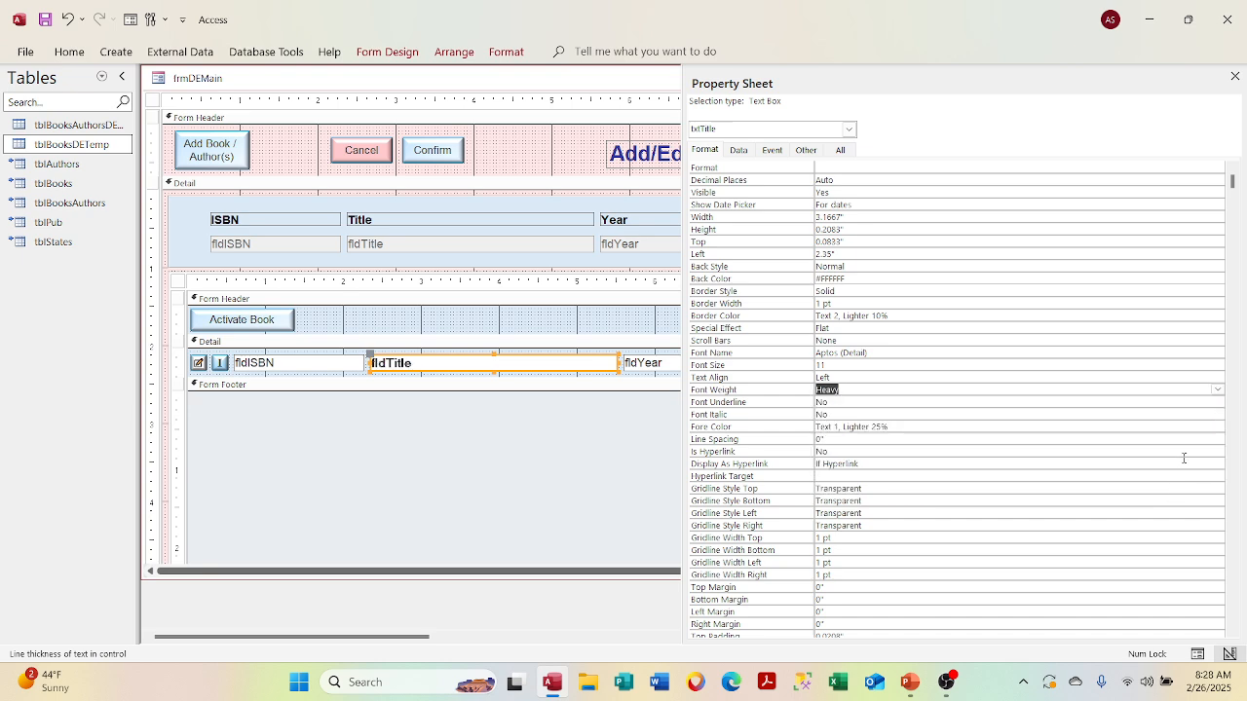
{"action": "left_click", "coordinate": [1217, 401]}
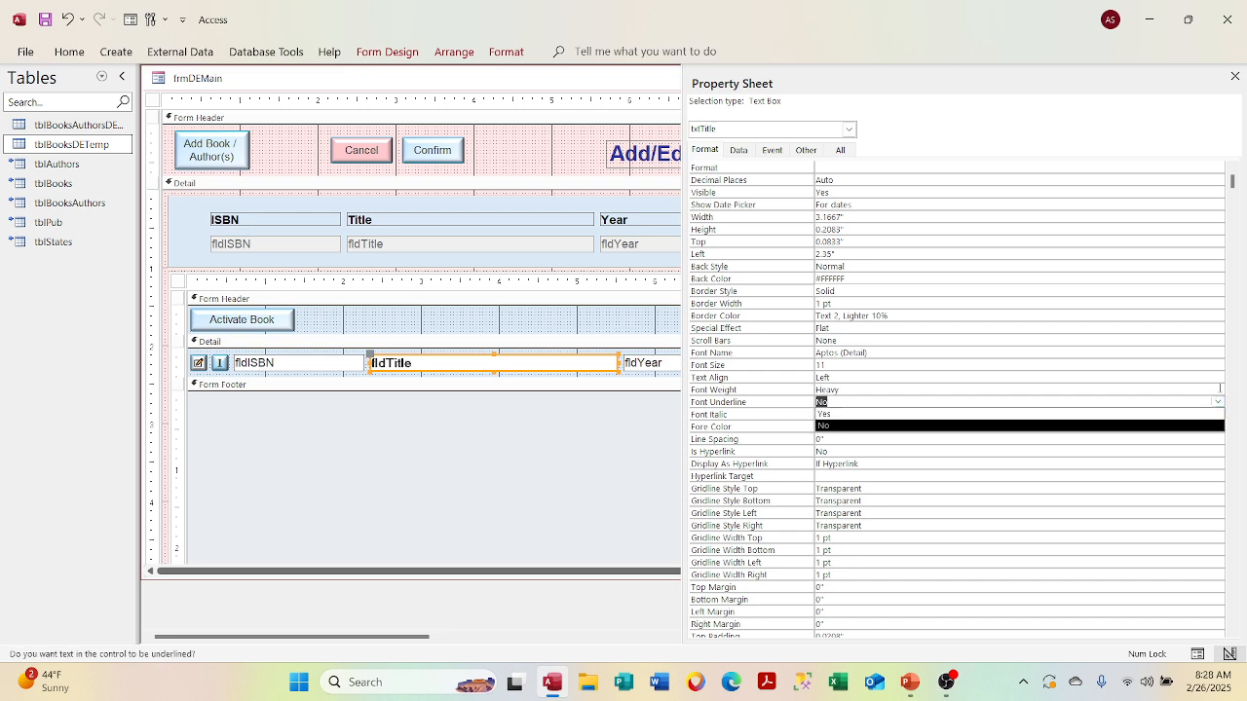
Set the text alignment of the subform's fldTitle text box to General.
{"action": "left_click", "coordinate": [1217, 378]}
{"action": "left_click", "coordinate": [1215, 390]}
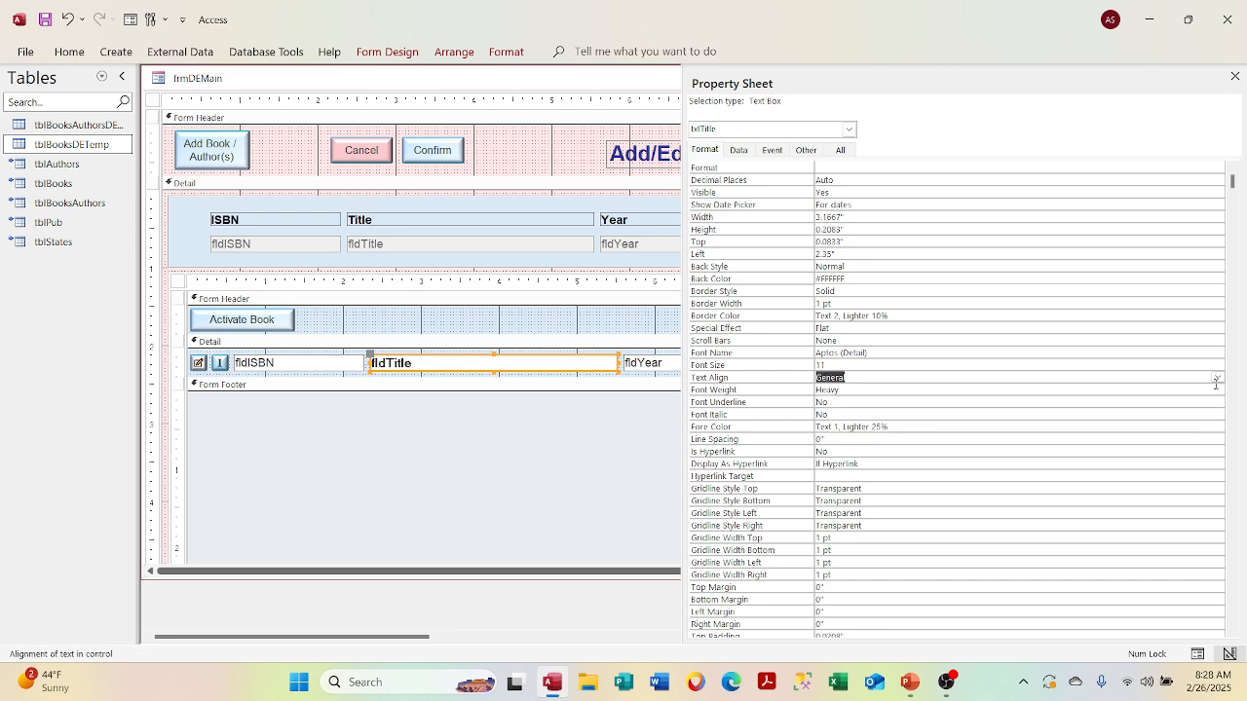
Try the Thin font weight on the subform's fldTitle text box and set it to Normal.
{"action": "left_click", "coordinate": [1217, 390]}
{"action": "left_click", "coordinate": [1215, 402]}
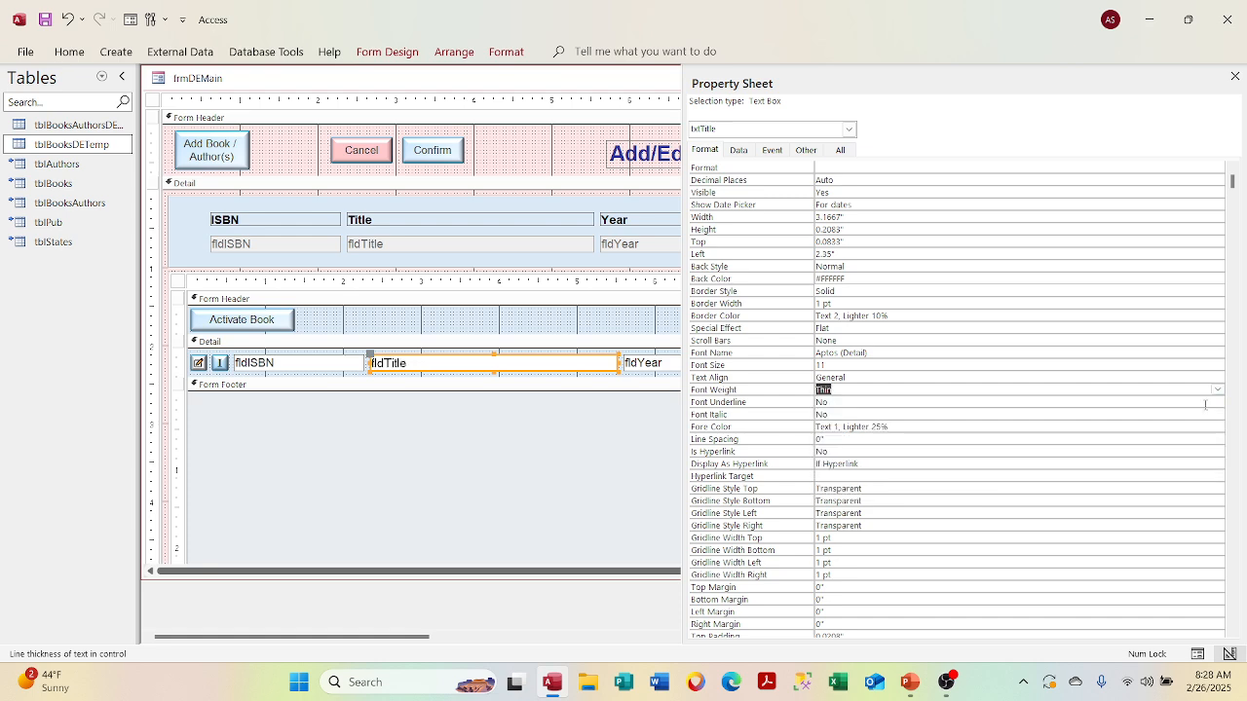
{"action": "left_click", "coordinate": [1216, 390]}
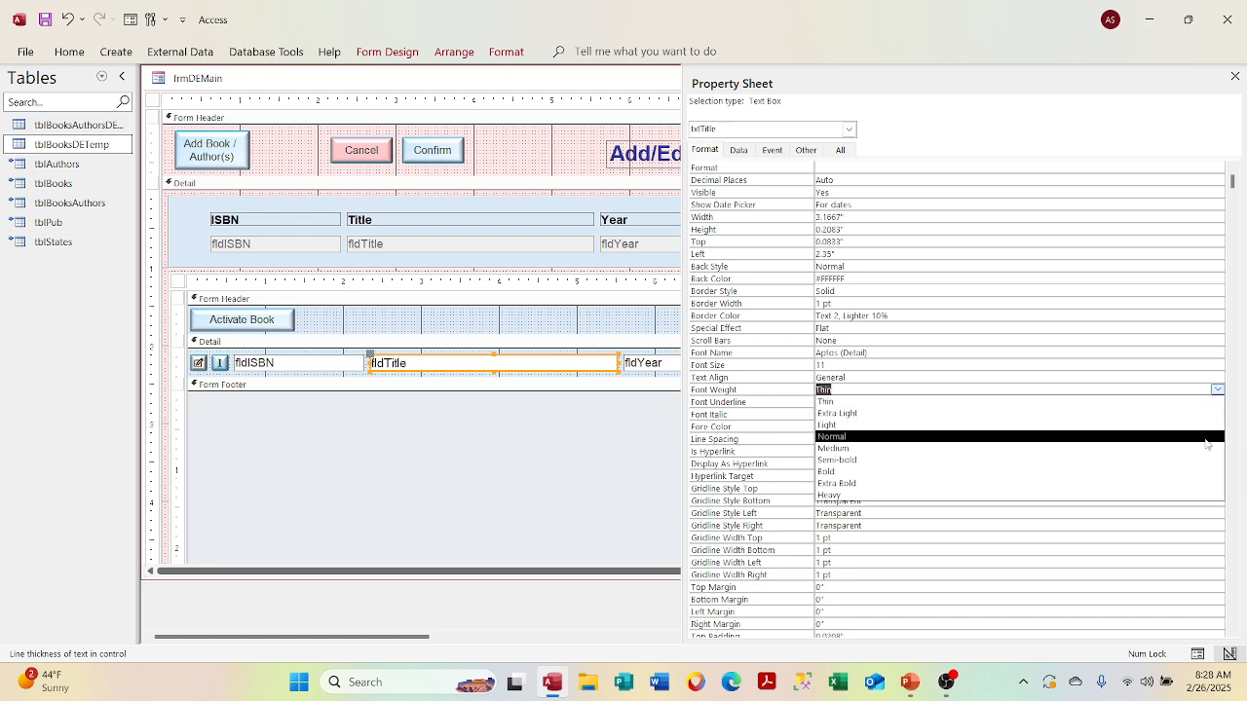
{"action": "left_click", "coordinate": [1203, 438]}
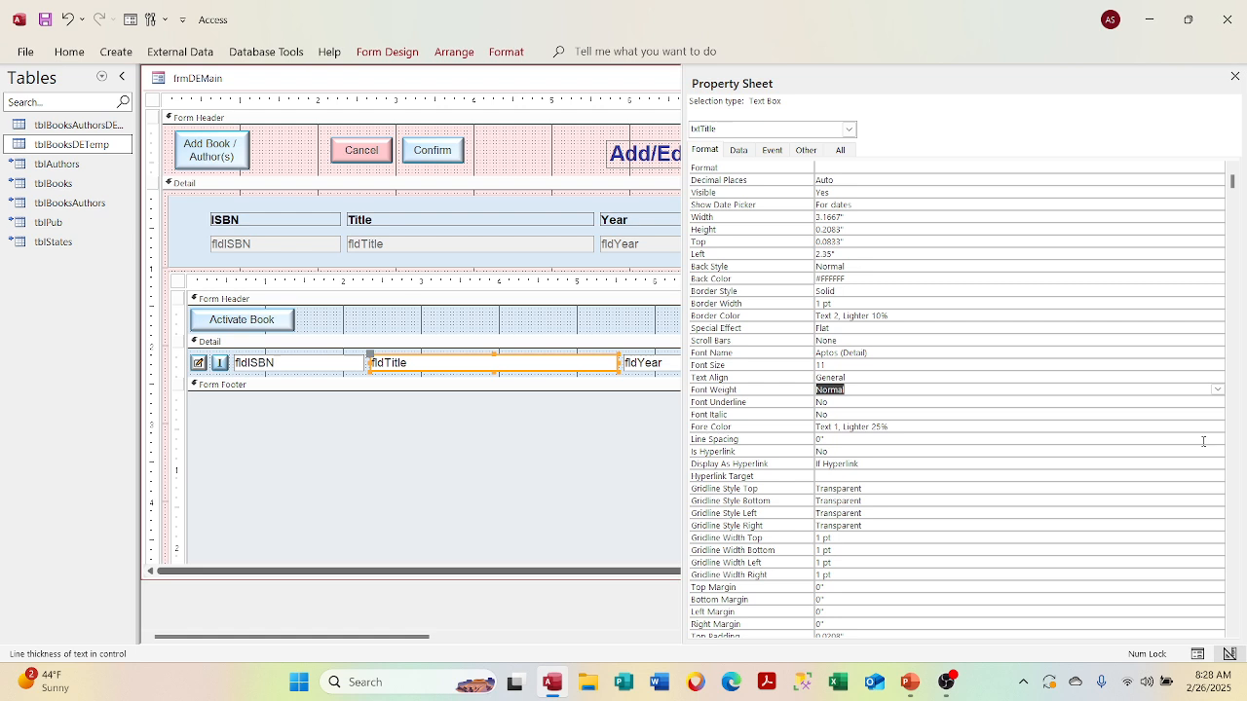
Examine the Font Italic property and the Fore Color palette of the fldTitle text box.
{"action": "left_click", "coordinate": [1111, 435]}
{"action": "left_click", "coordinate": [1108, 417]}
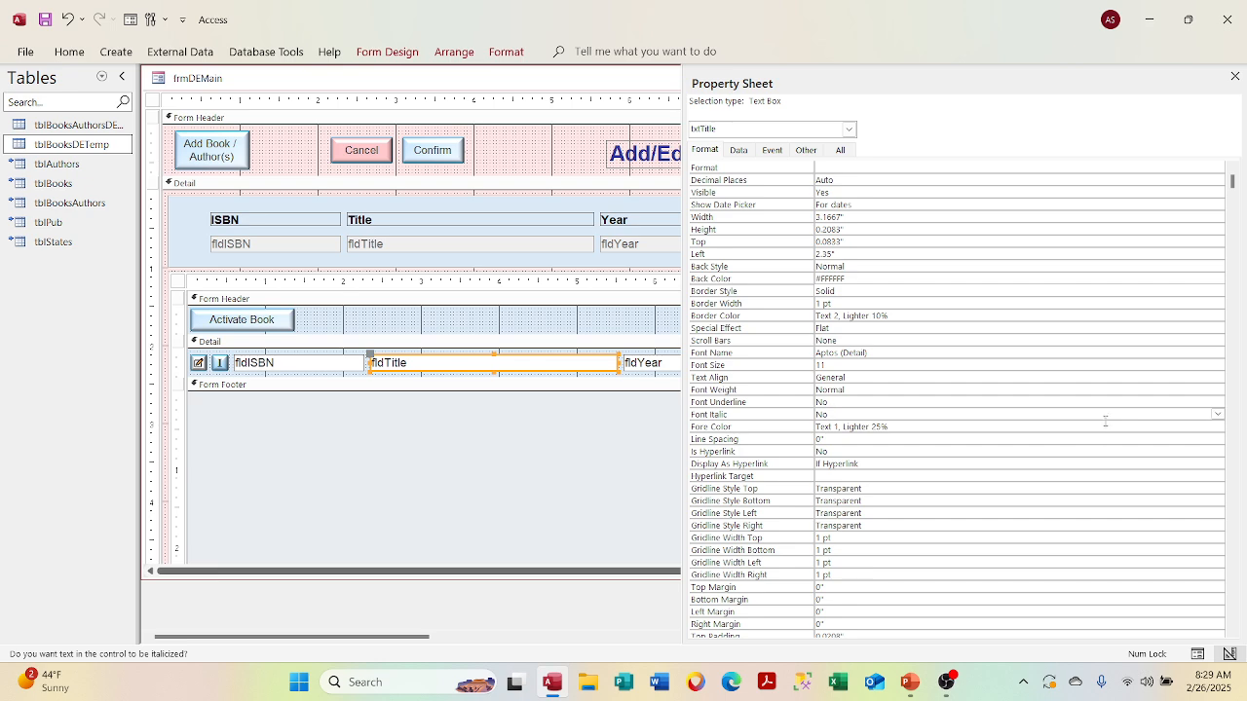
{"action": "left_click", "coordinate": [1204, 428]}
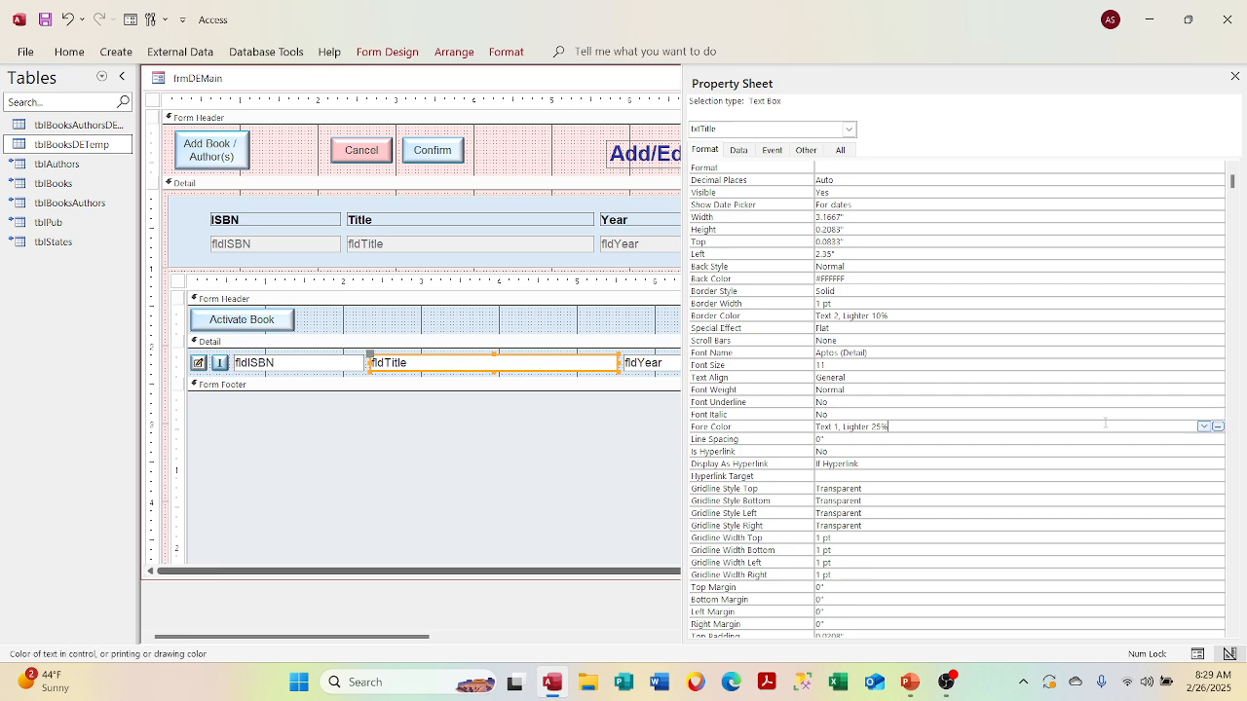
{"action": "left_click", "coordinate": [1215, 428]}
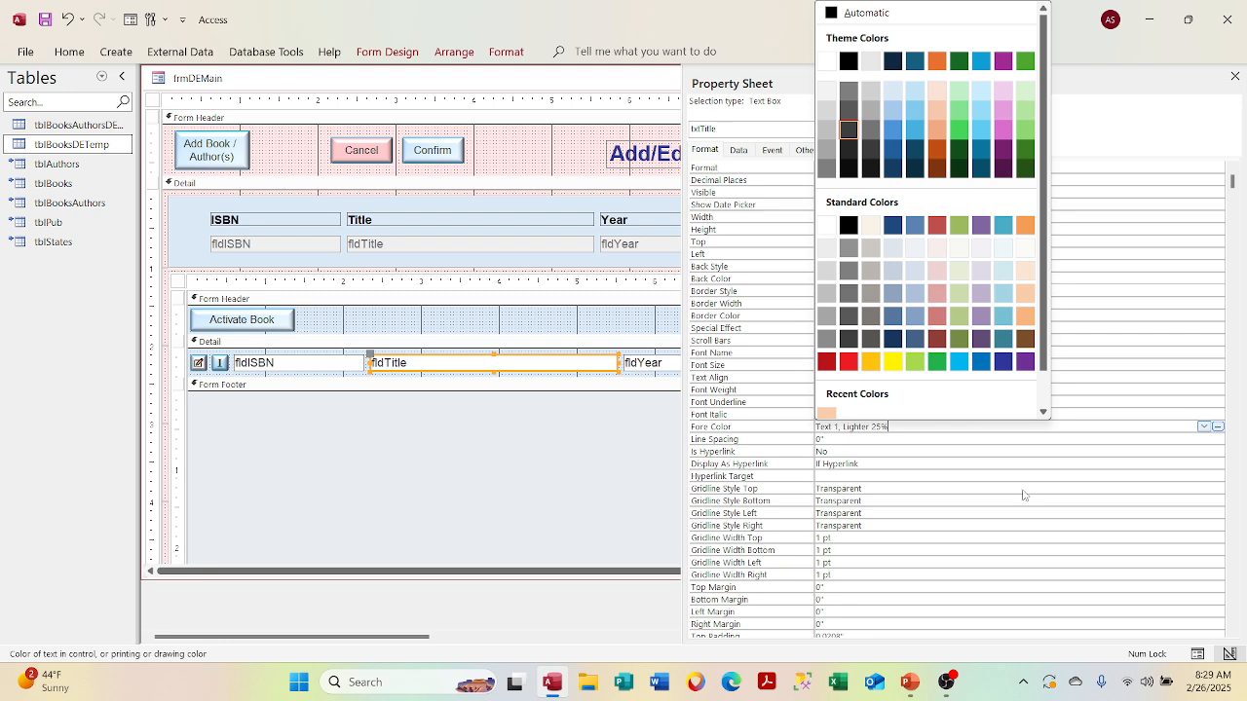
{"action": "left_click", "coordinate": [990, 439]}
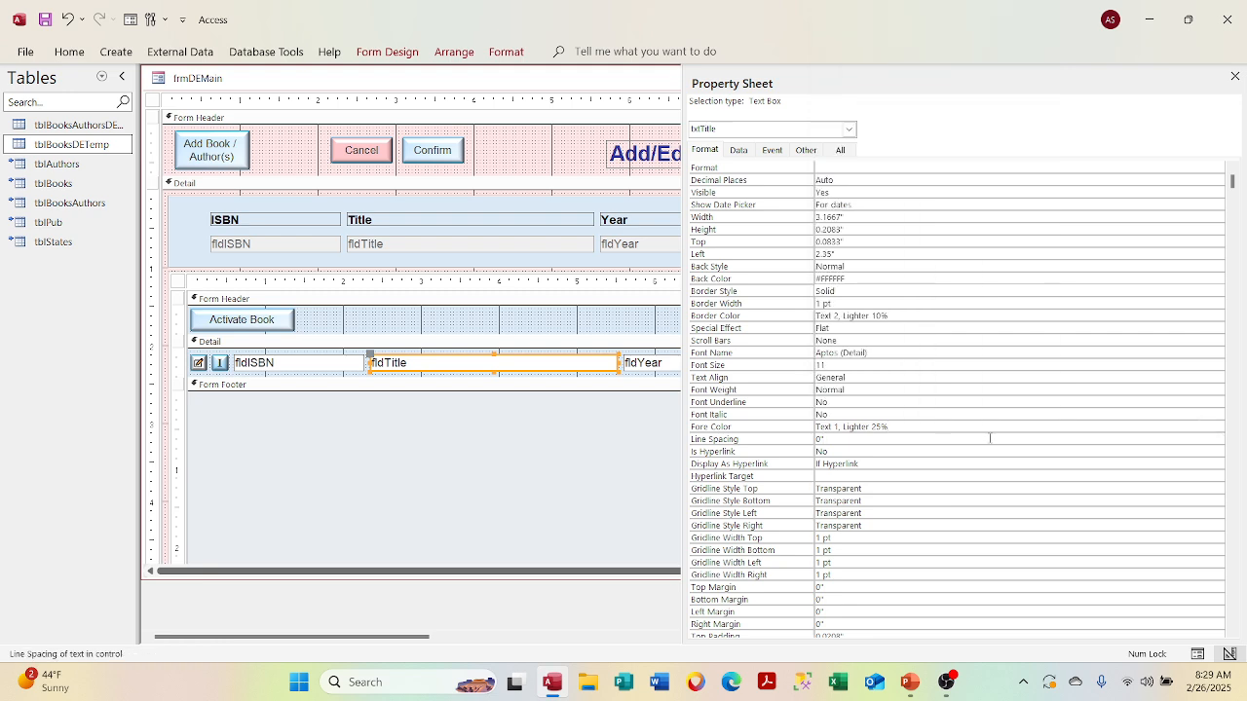
Examine the Is Hyperlink property and the remaining gridline, margin, padding and anchor format properties of the fldTitle text box.
{"action": "left_click", "coordinate": [981, 451]}
{"action": "scroll", "coordinate": [917, 444], "scroll_direction": "down", "scroll_amount": 2}
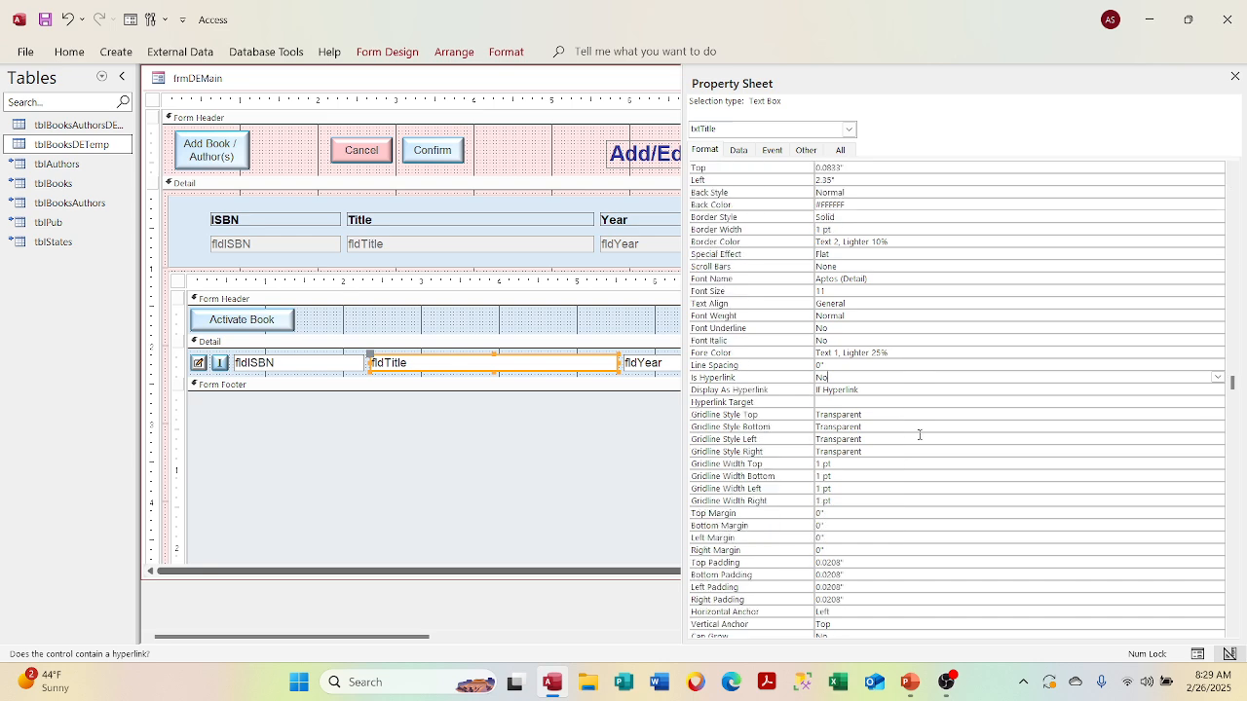
{"action": "scroll", "coordinate": [918, 434], "scroll_direction": "down", "scroll_amount": 3}
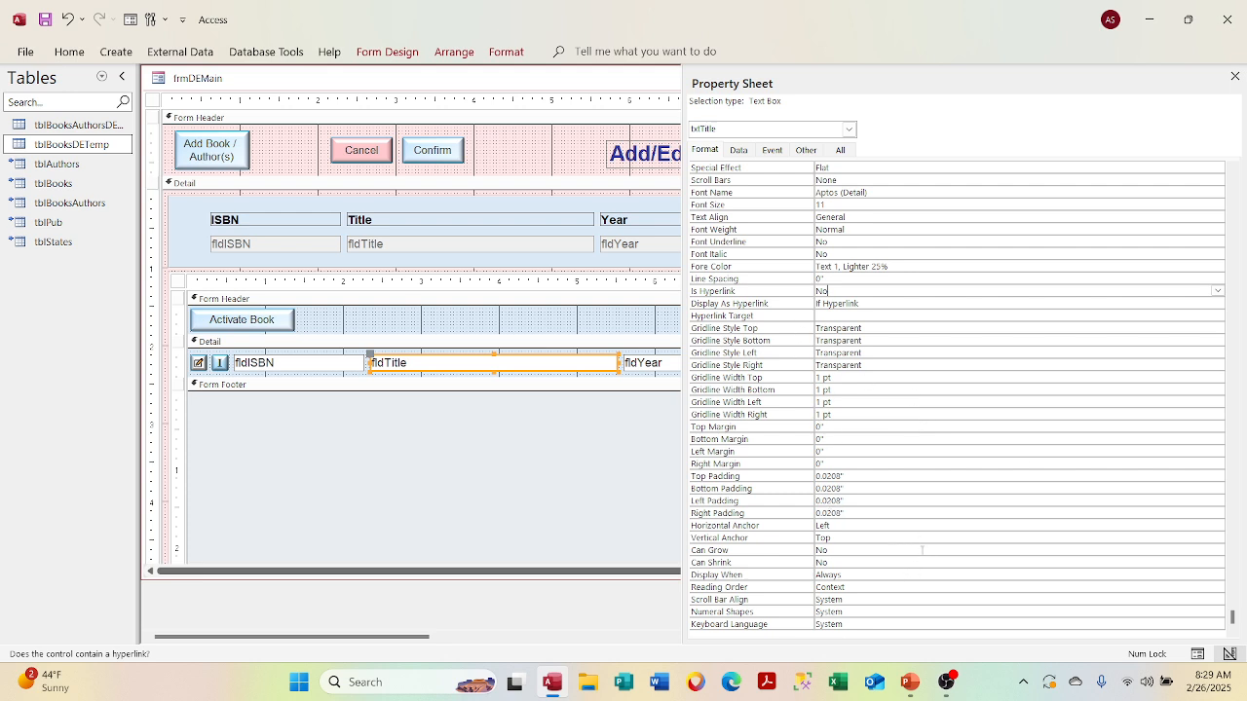
{"action": "scroll", "coordinate": [970, 521], "scroll_direction": "up", "scroll_amount": 5}
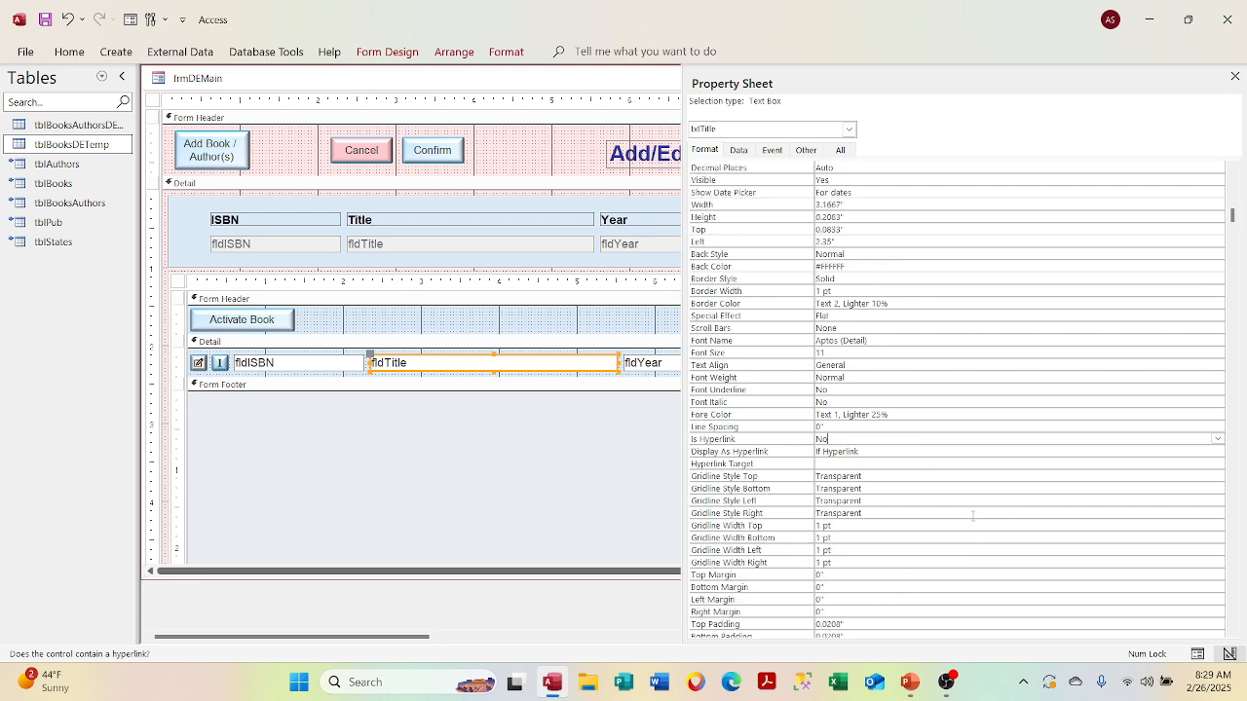
Clear the Control Source data property of the subform's title text box and rebind it to fldTitle.
{"action": "left_click", "coordinate": [739, 151]}
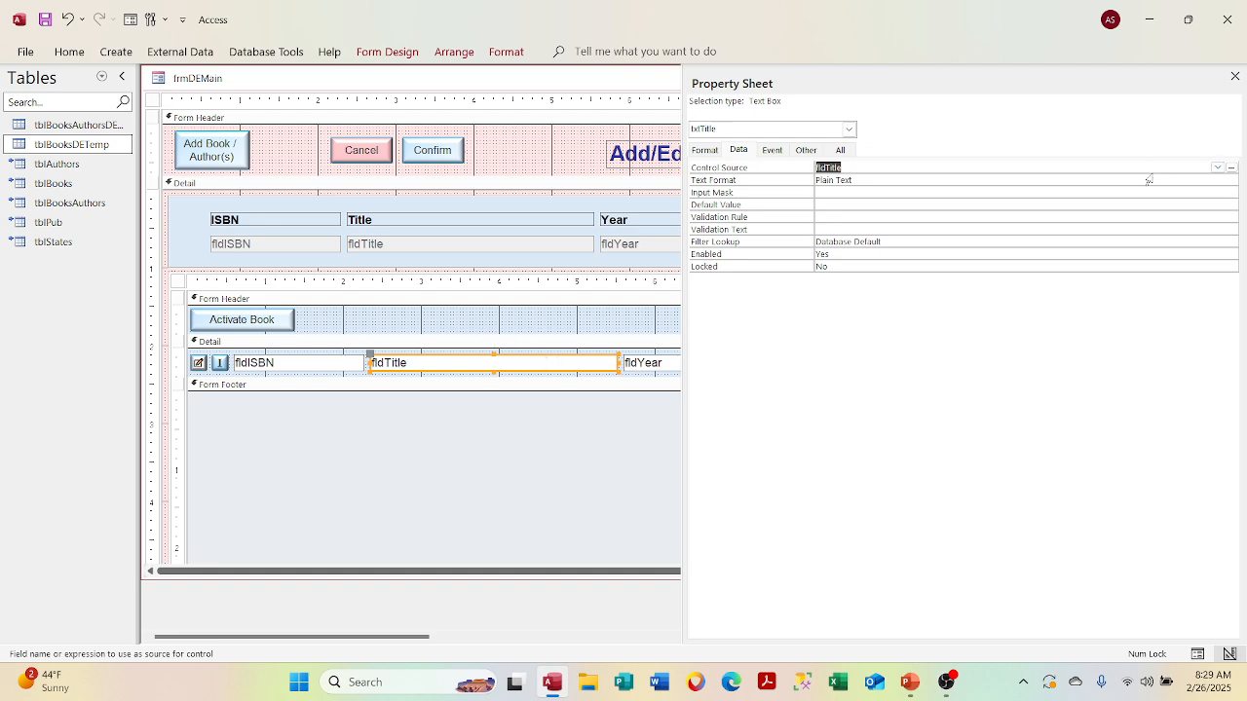
{"action": "key", "text": "Delete"}
{"action": "left_click", "coordinate": [1192, 194]}
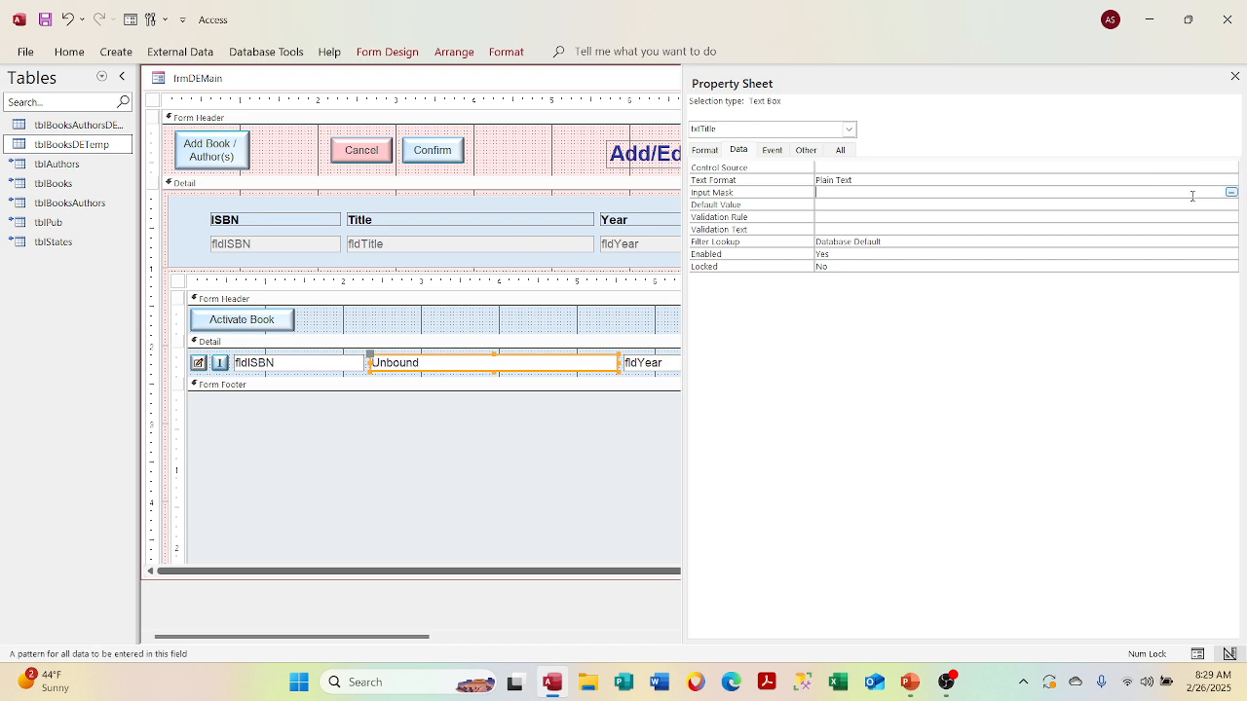
{"action": "left_click", "coordinate": [1218, 167]}
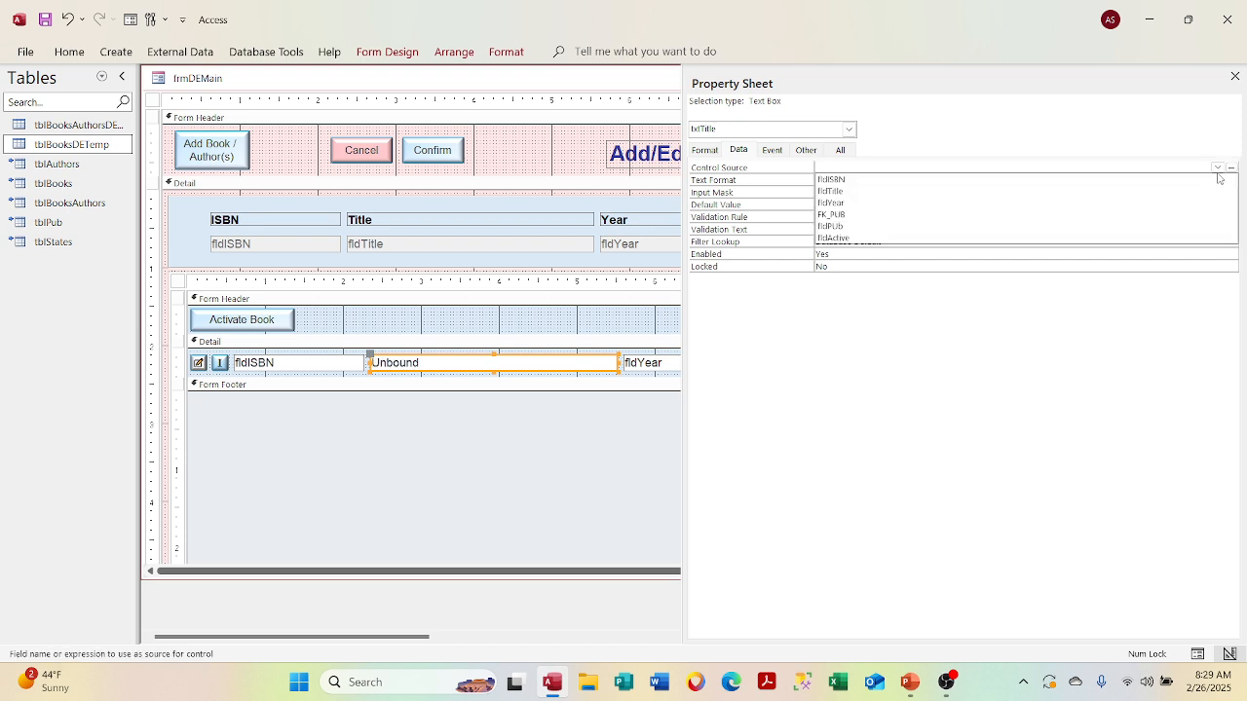
{"action": "left_click", "coordinate": [1169, 194]}
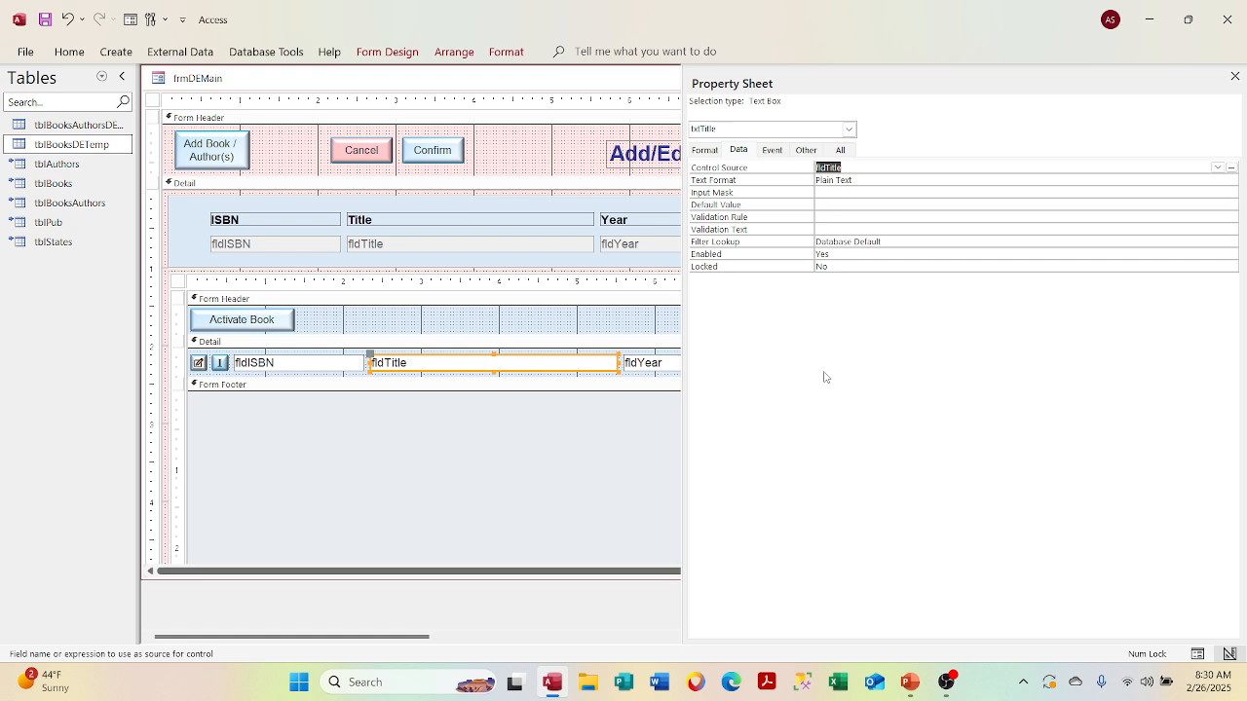
Try to set the Text Format property of the fldTitle text box to Rich Text.
{"action": "left_click", "coordinate": [966, 181]}
{"action": "left_click", "coordinate": [1230, 180]}
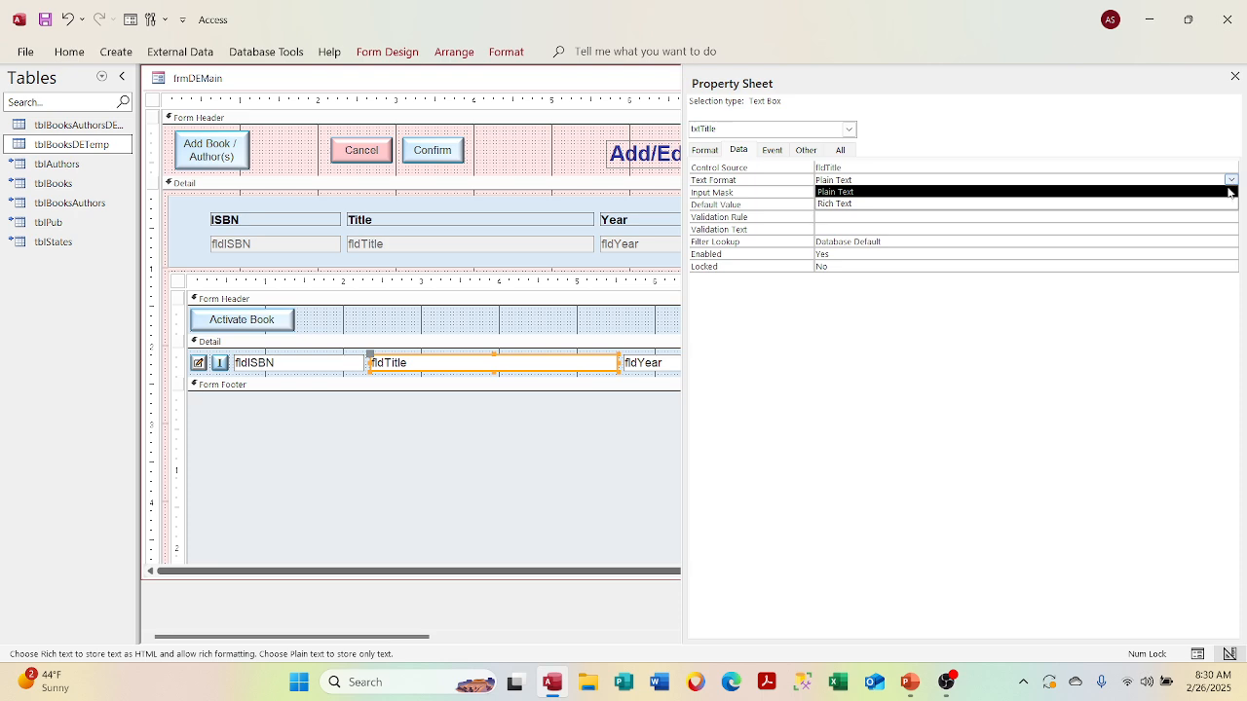
{"action": "left_click", "coordinate": [1224, 203]}
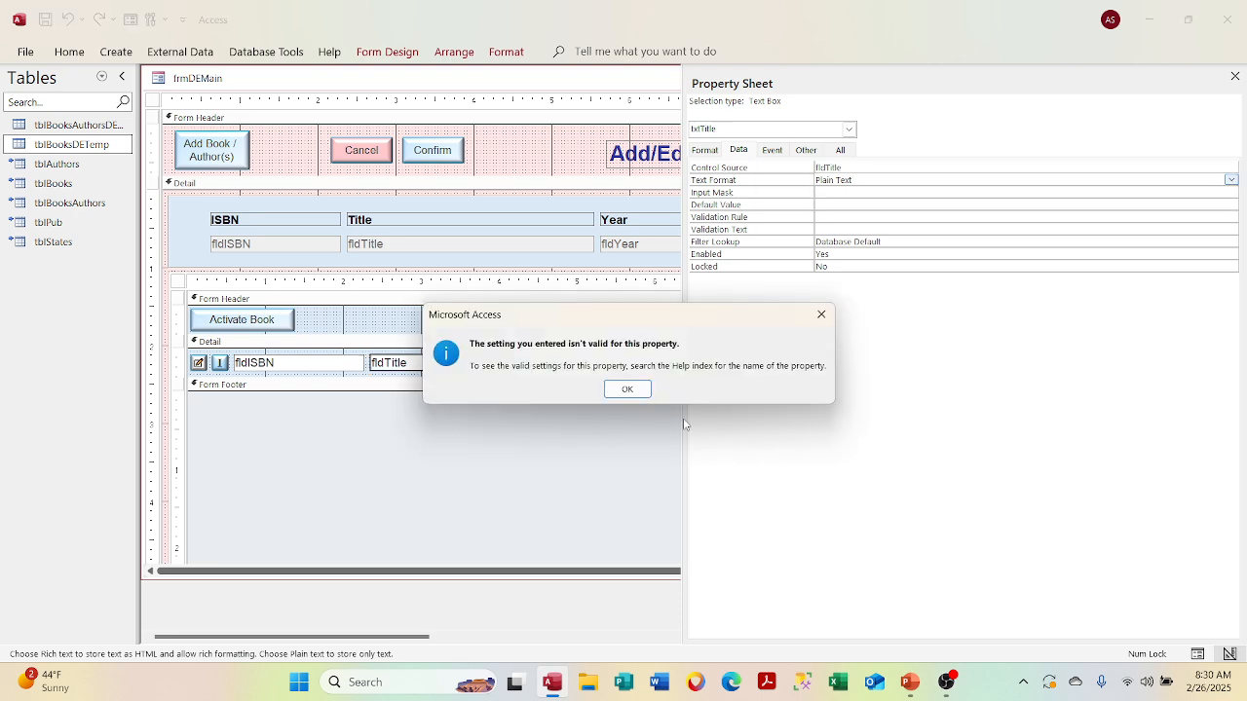
{"action": "left_click", "coordinate": [641, 393]}
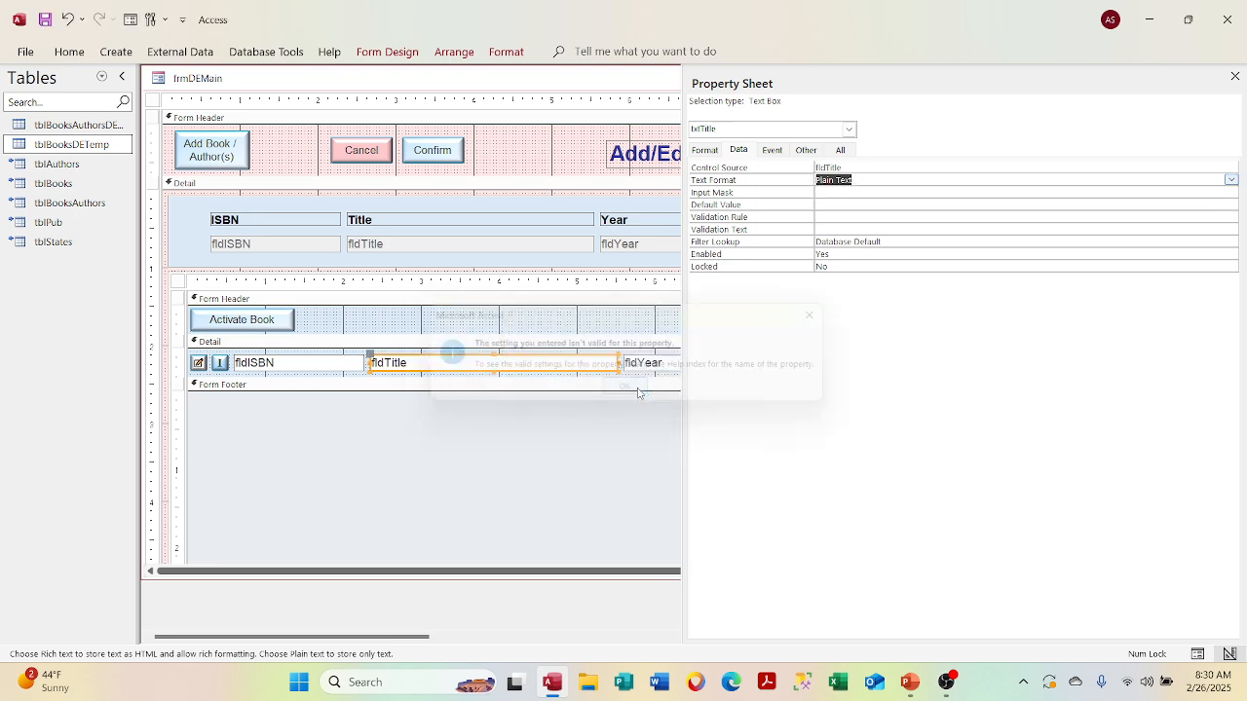
Review the predefined masks in the Input Mask Wizard for the fldTitle text box and leave without applying one.
{"action": "left_click", "coordinate": [986, 203]}
{"action": "left_click", "coordinate": [983, 188]}
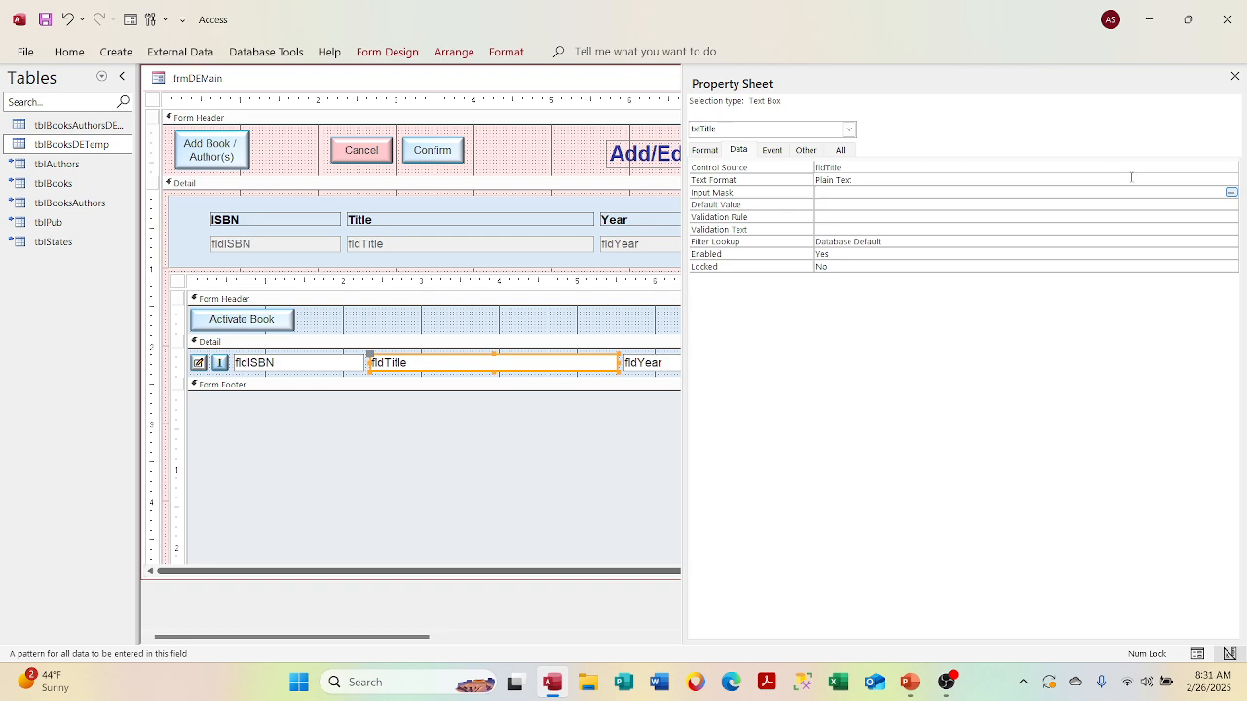
{"action": "left_click", "coordinate": [1230, 191]}
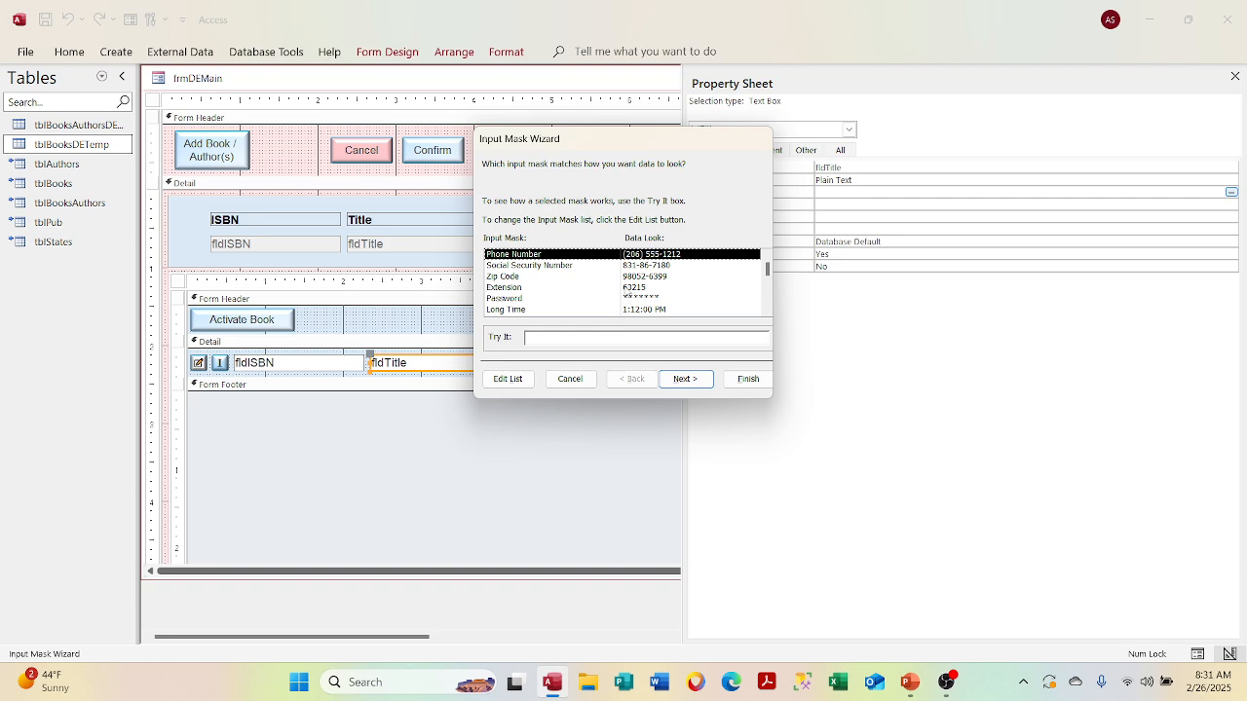
{"action": "scroll", "coordinate": [628, 292], "scroll_direction": "down", "scroll_amount": 1}
{"action": "scroll", "coordinate": [627, 296], "scroll_direction": "down", "scroll_amount": 1}
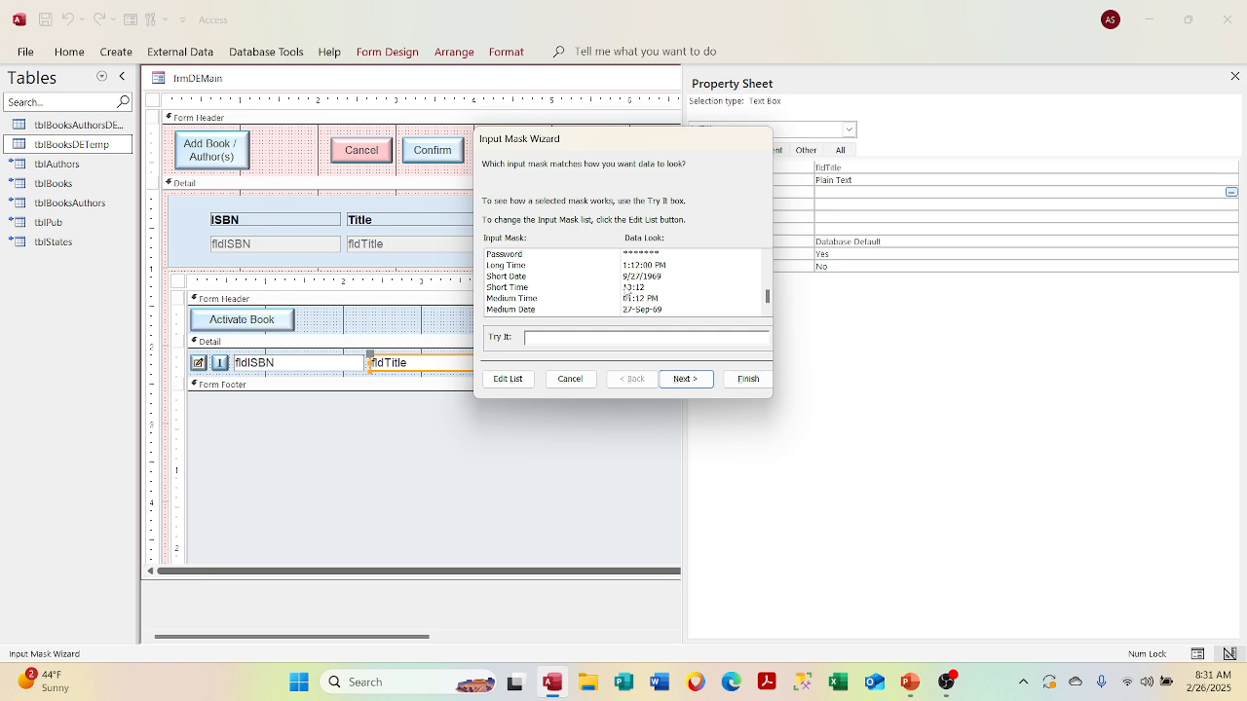
{"action": "left_click", "coordinate": [571, 379]}
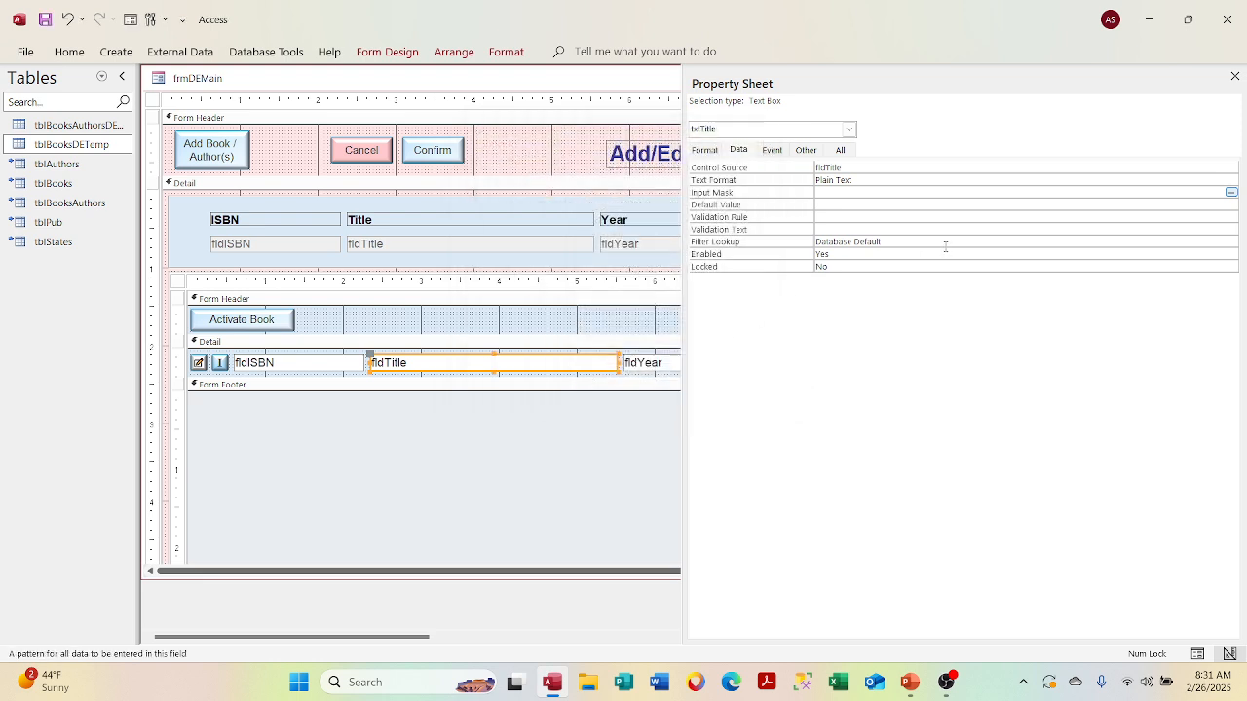
Examine the Default Value, Validation Rule and Validation Text properties of fldTitle, including the Expression Builder for the validation rule.
{"action": "left_click", "coordinate": [923, 203]}
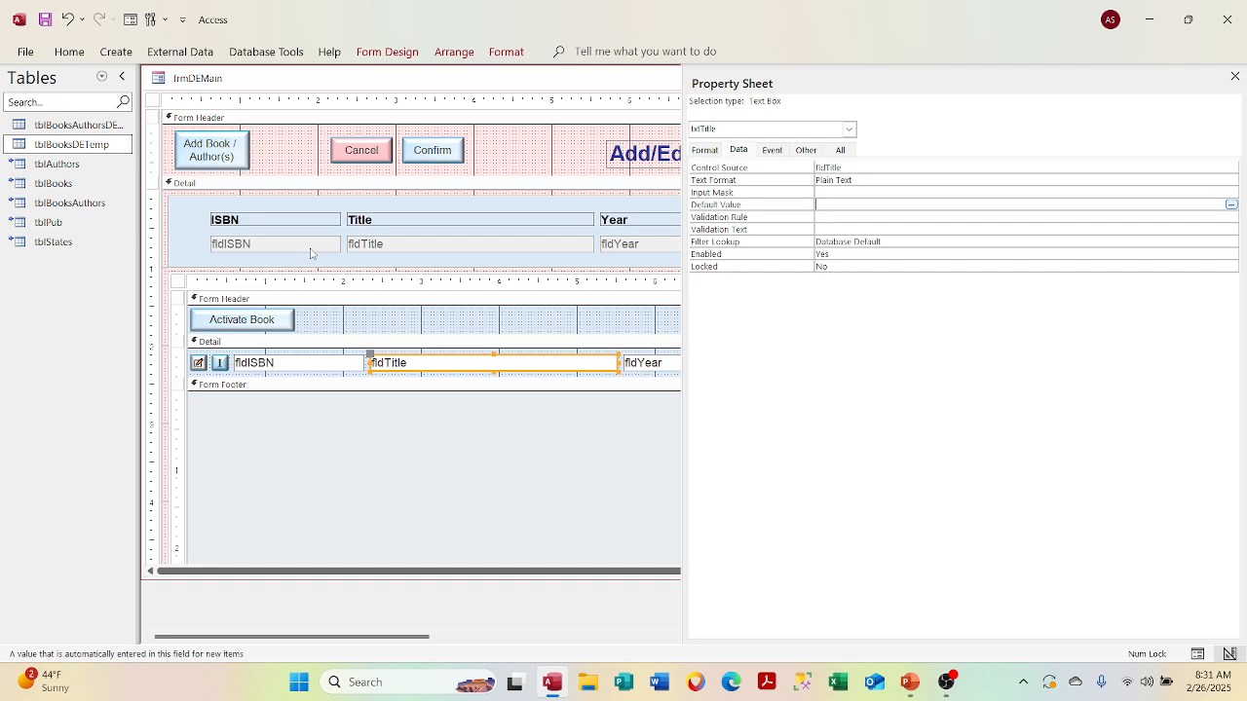
{"action": "left_click", "coordinate": [856, 216]}
{"action": "left_click", "coordinate": [855, 229]}
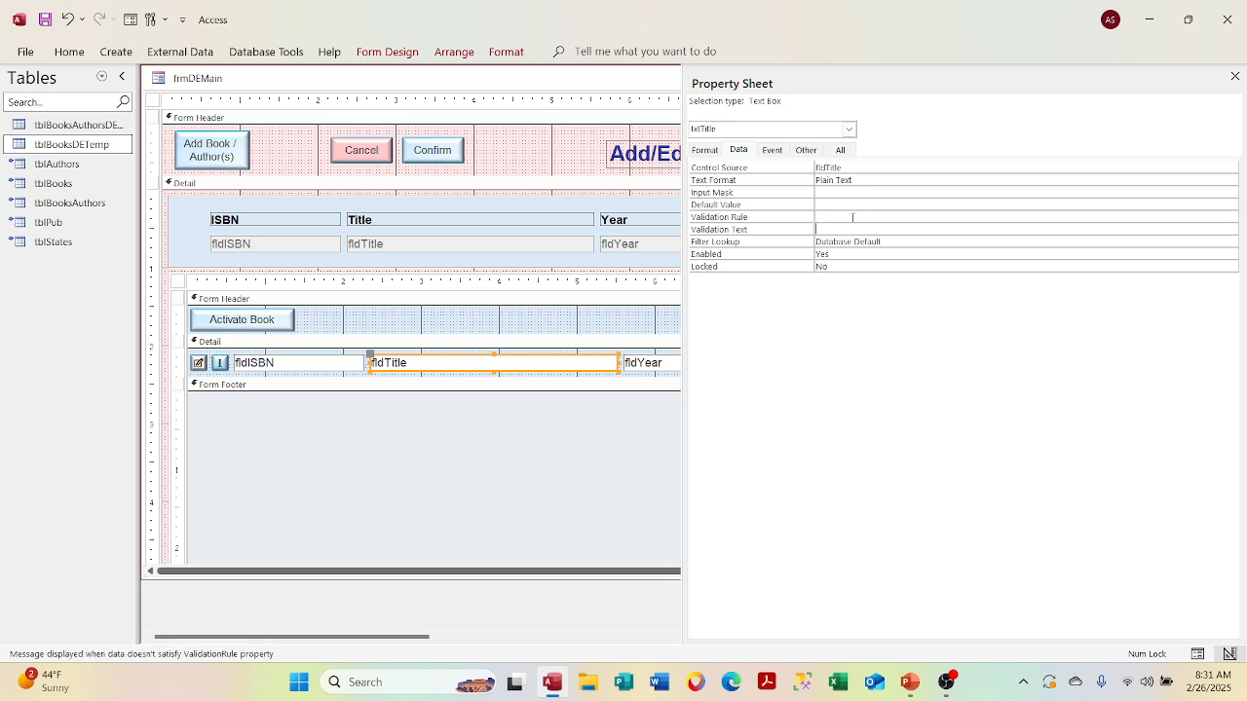
{"action": "left_click", "coordinate": [852, 215]}
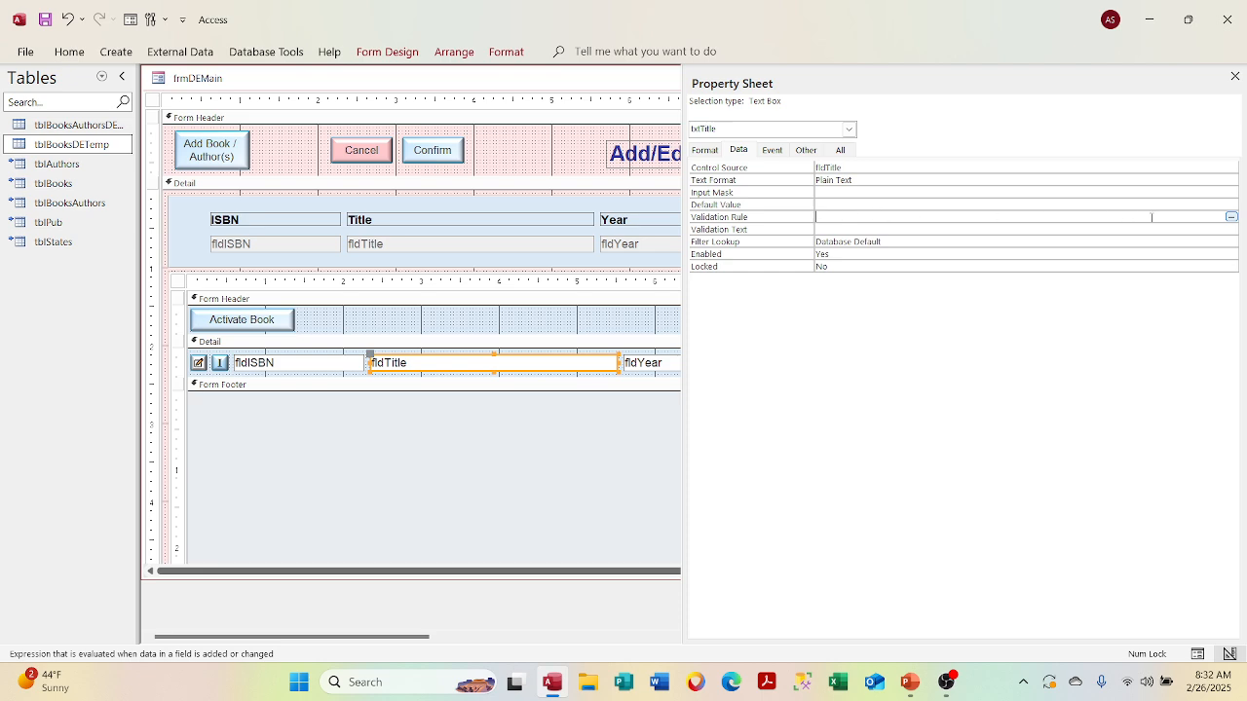
{"action": "left_click", "coordinate": [1231, 218]}
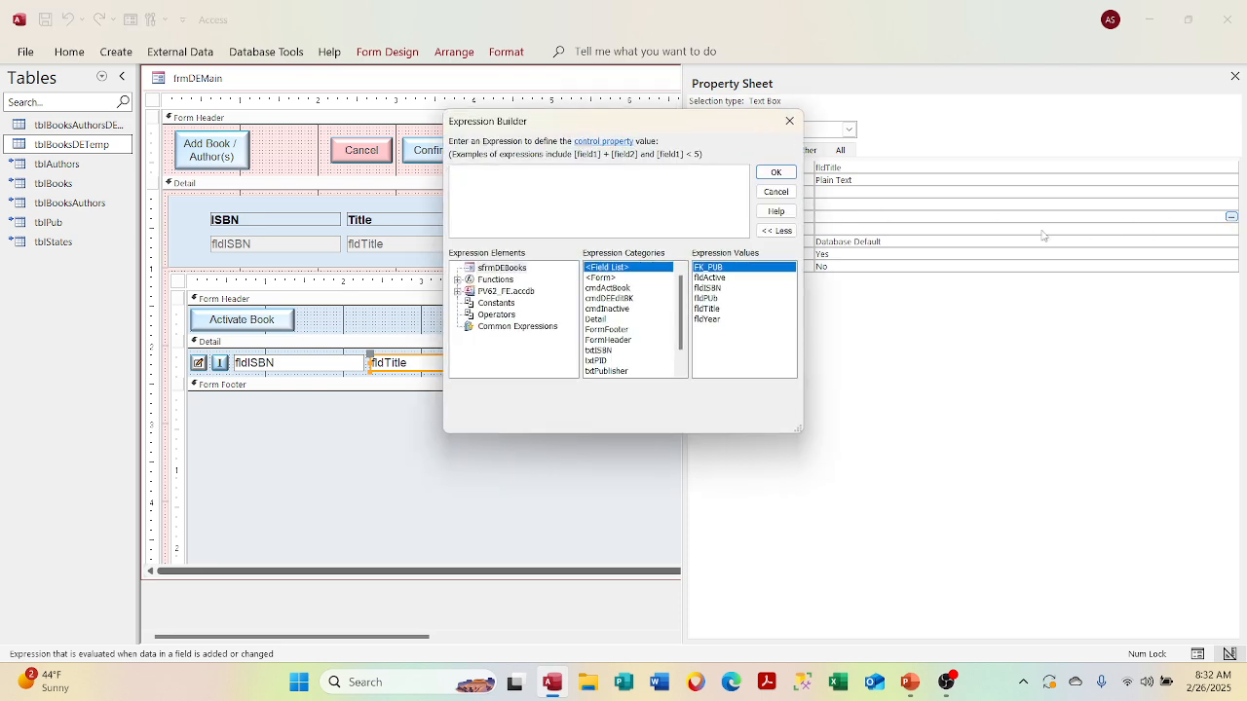
{"action": "left_click", "coordinate": [789, 121]}
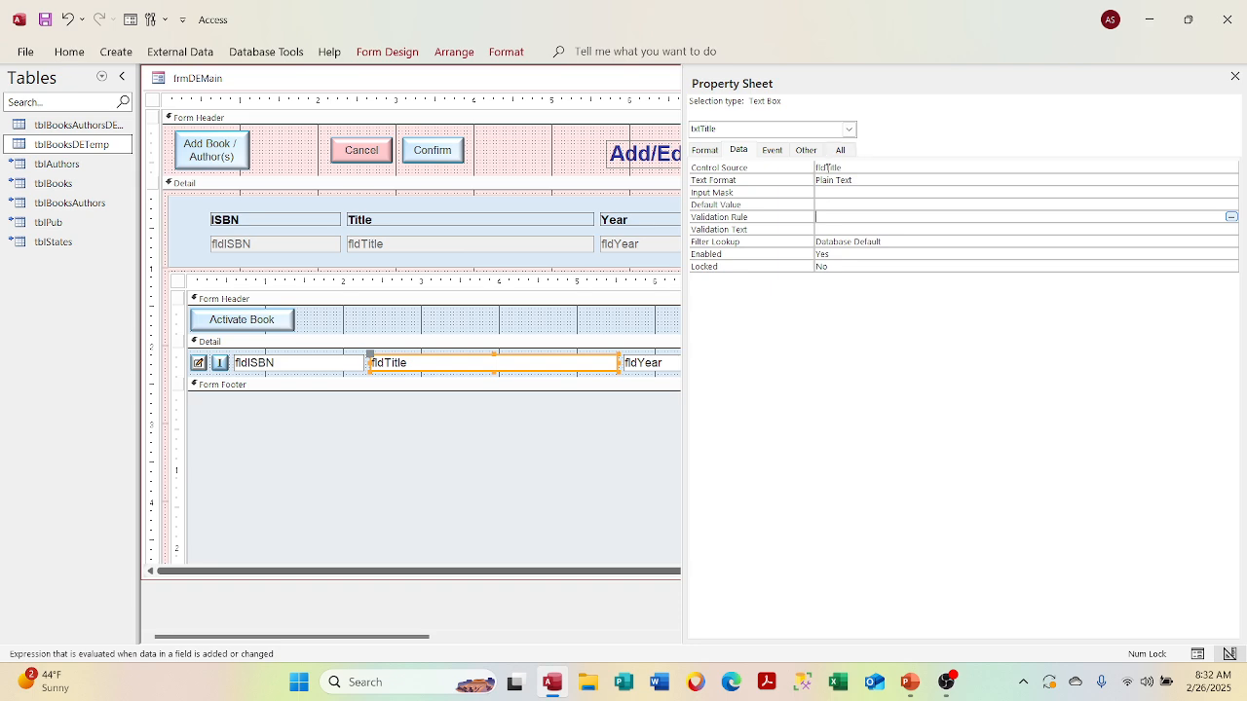
{"action": "left_click", "coordinate": [857, 229]}
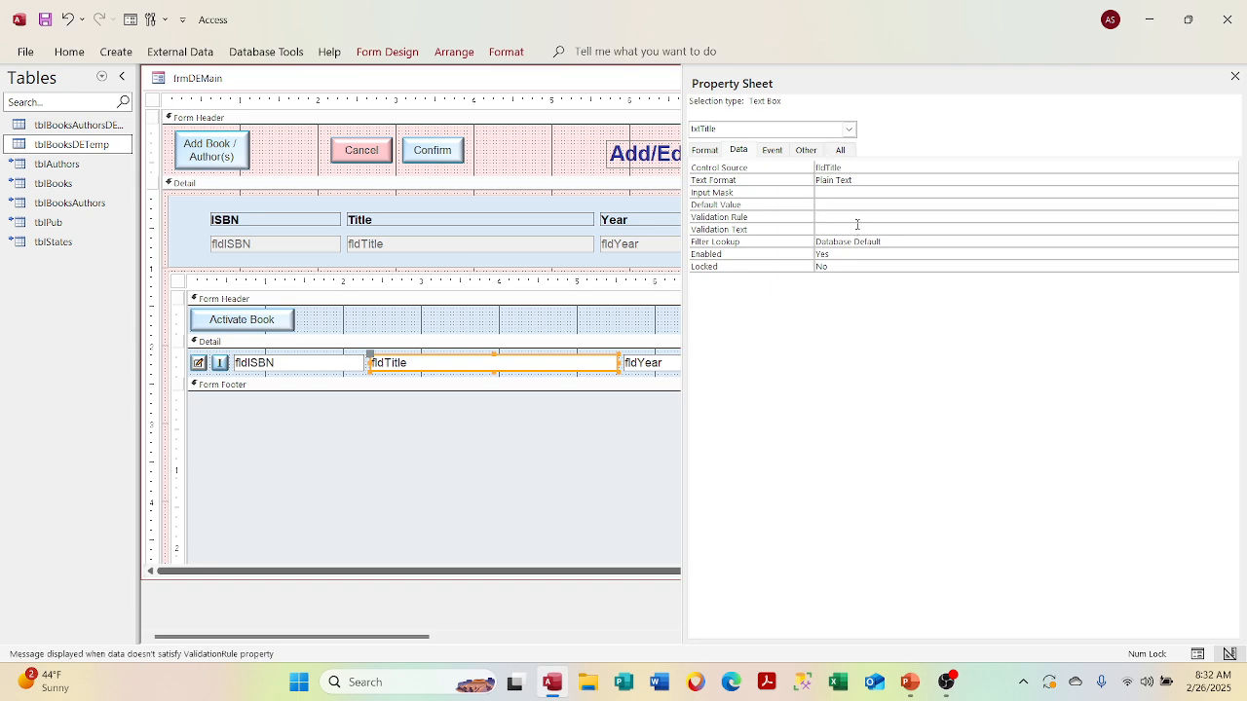
Examine the Filter Lookup, Enabled and Locked properties of the fldTitle text box and the options for Filter Lookup and Locked.
{"action": "left_click", "coordinate": [908, 240]}
{"action": "left_click", "coordinate": [1231, 241]}
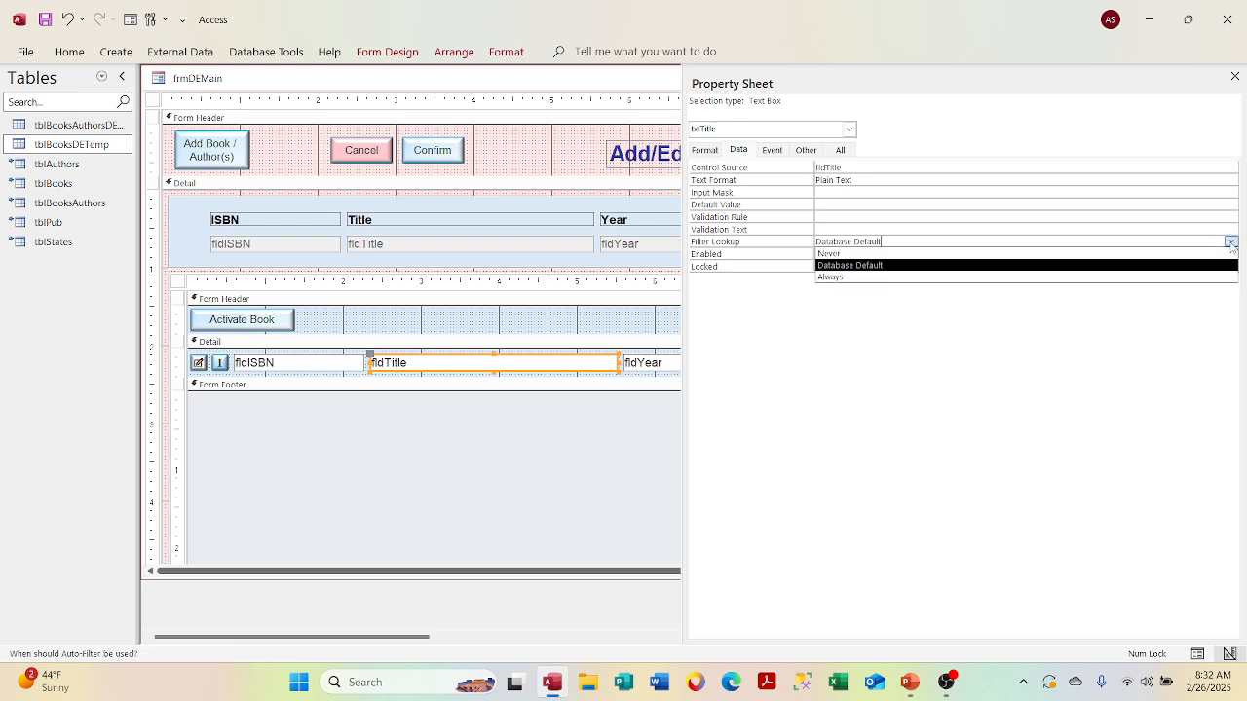
{"action": "left_click", "coordinate": [1231, 242]}
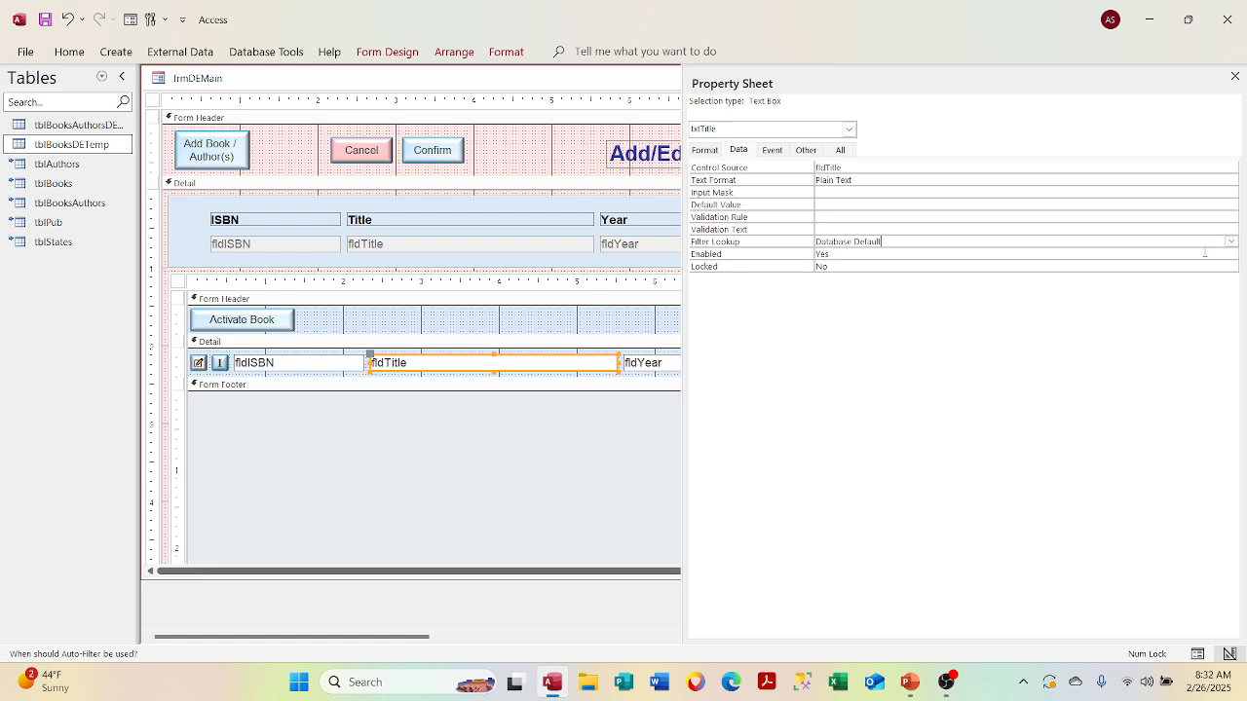
{"action": "left_click", "coordinate": [1203, 253]}
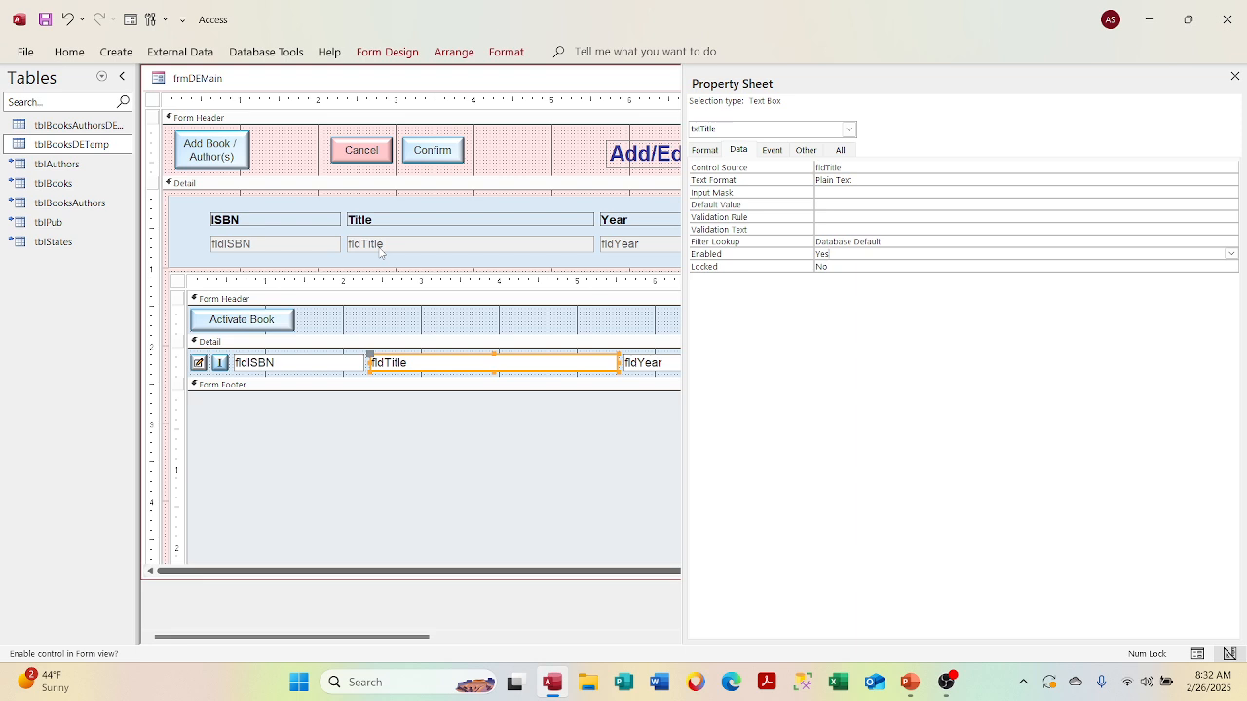
{"action": "left_click", "coordinate": [1126, 267]}
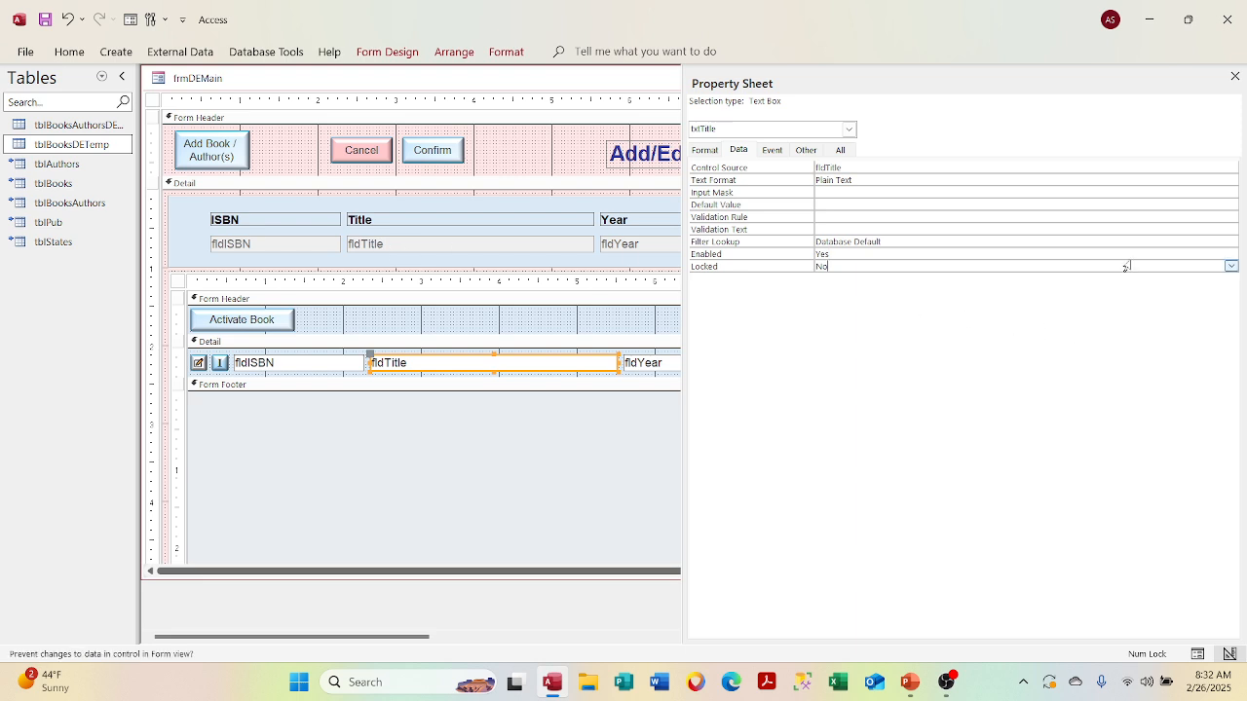
{"action": "left_click", "coordinate": [1231, 267]}
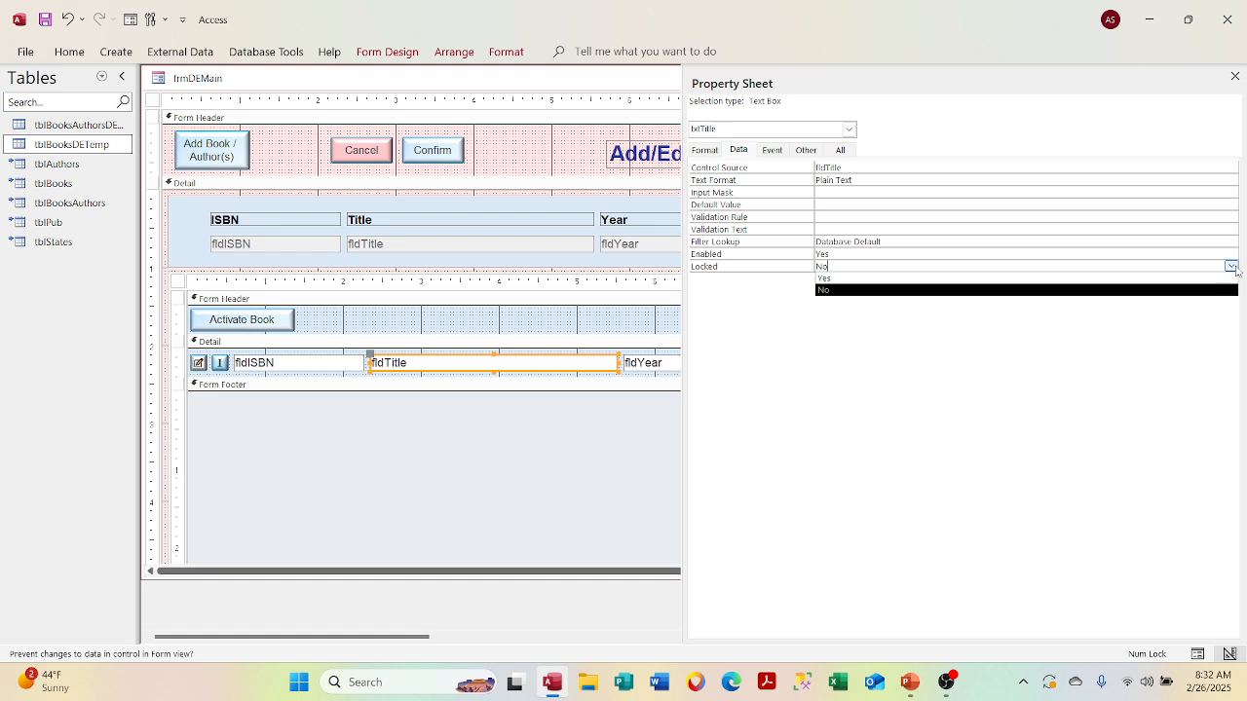
{"action": "left_click", "coordinate": [1232, 267]}
{"action": "left_click", "coordinate": [1232, 267]}
{"action": "left_click", "coordinate": [1231, 267]}
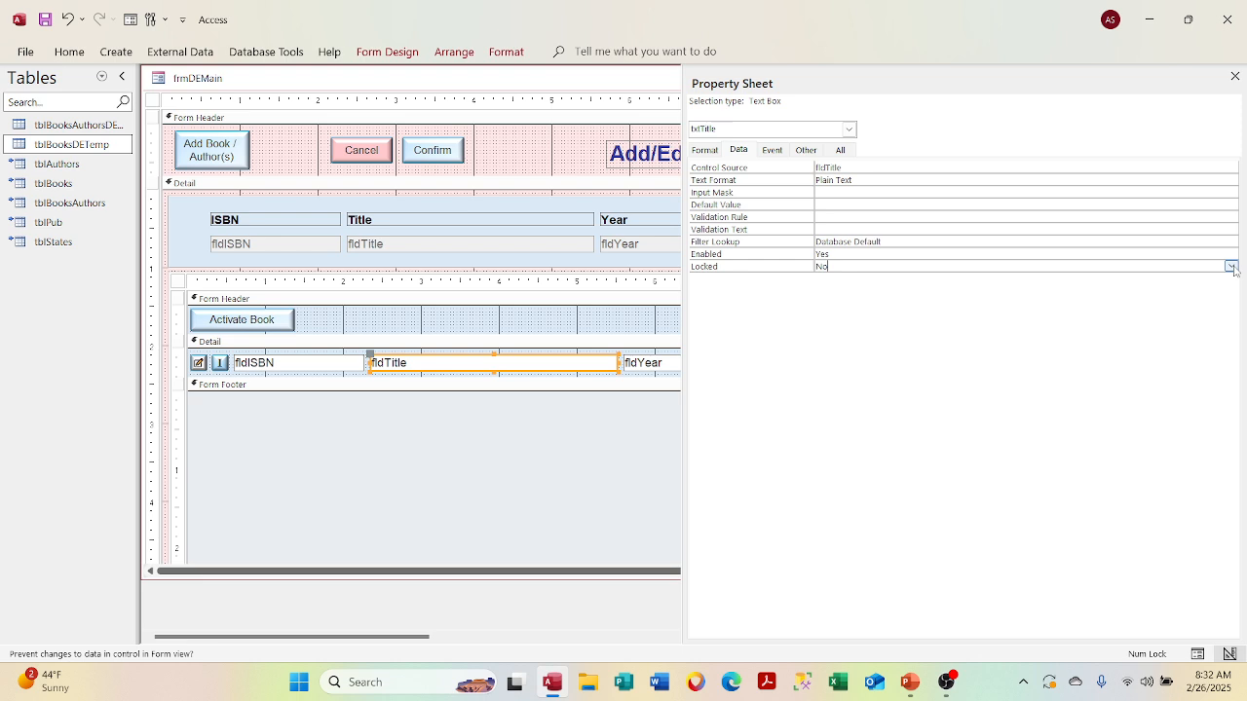
Set the Enabled property of the main form's fldISBN text box to Yes.
{"action": "left_click", "coordinate": [287, 245]}
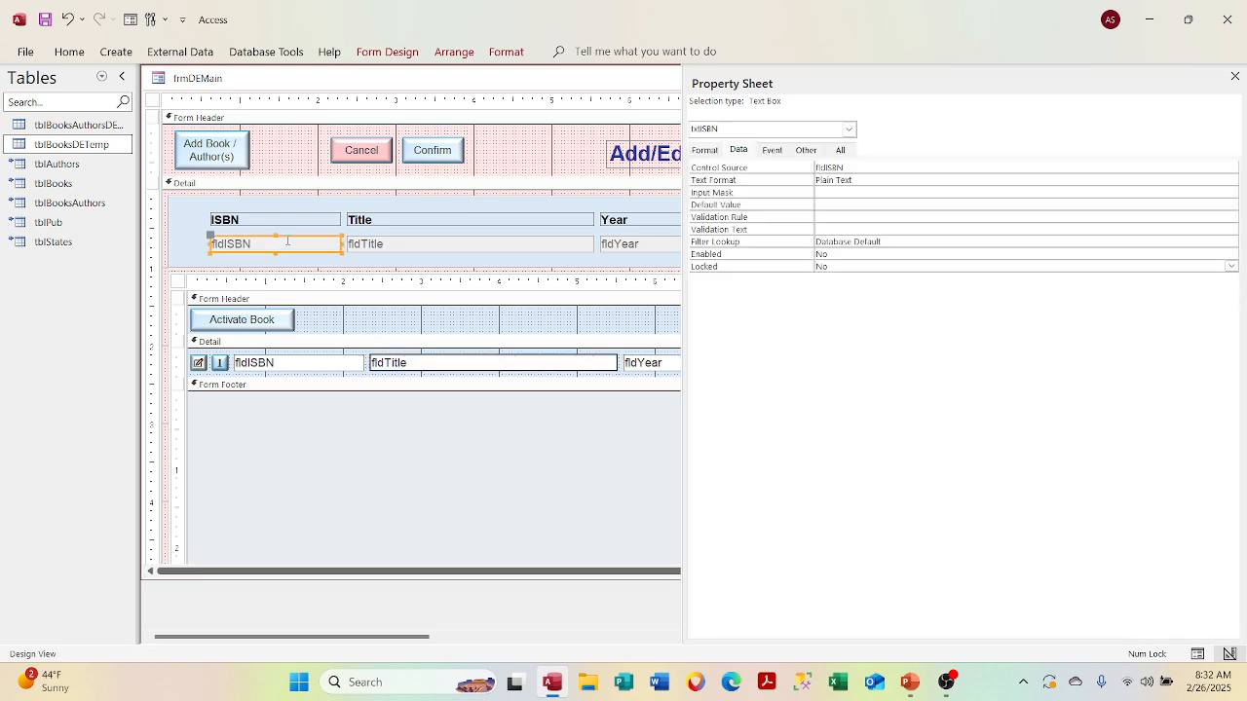
{"action": "left_click", "coordinate": [1231, 253]}
{"action": "left_click", "coordinate": [1220, 266]}
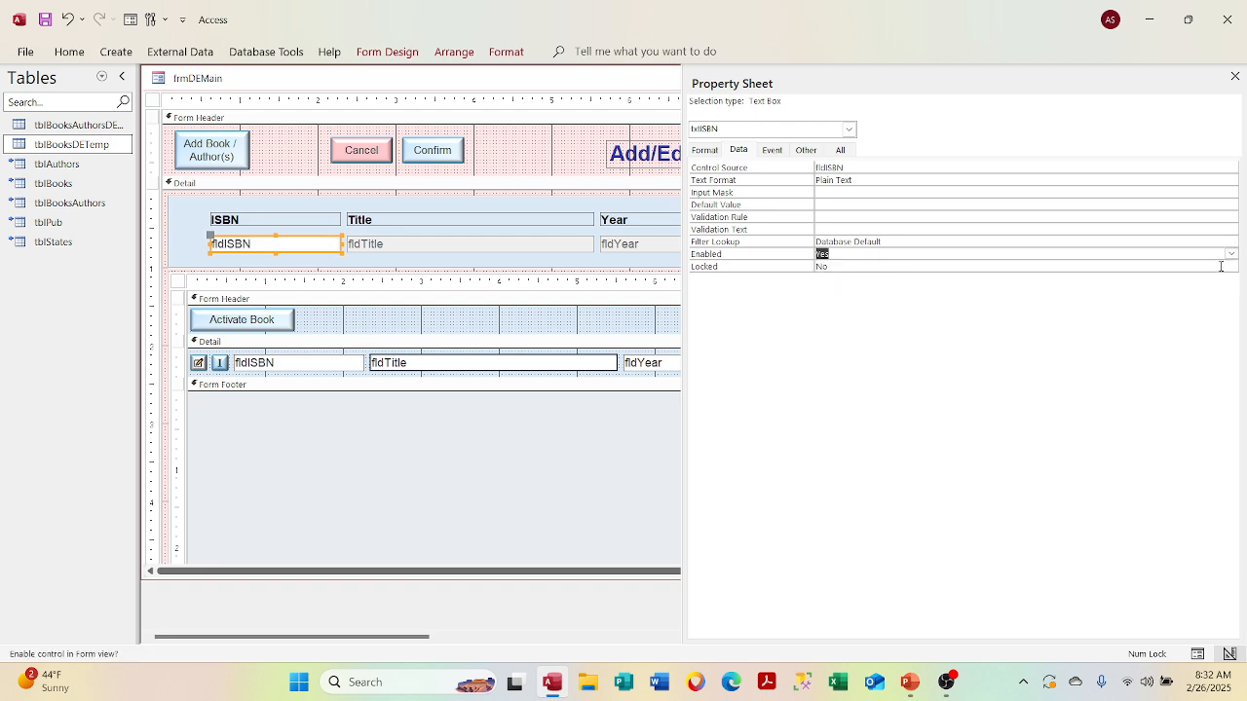
Set the Locked property of the main form's fldISBN text box to Yes and check the box in Form View.
{"action": "left_click", "coordinate": [1230, 266]}
{"action": "left_click", "coordinate": [1225, 278]}
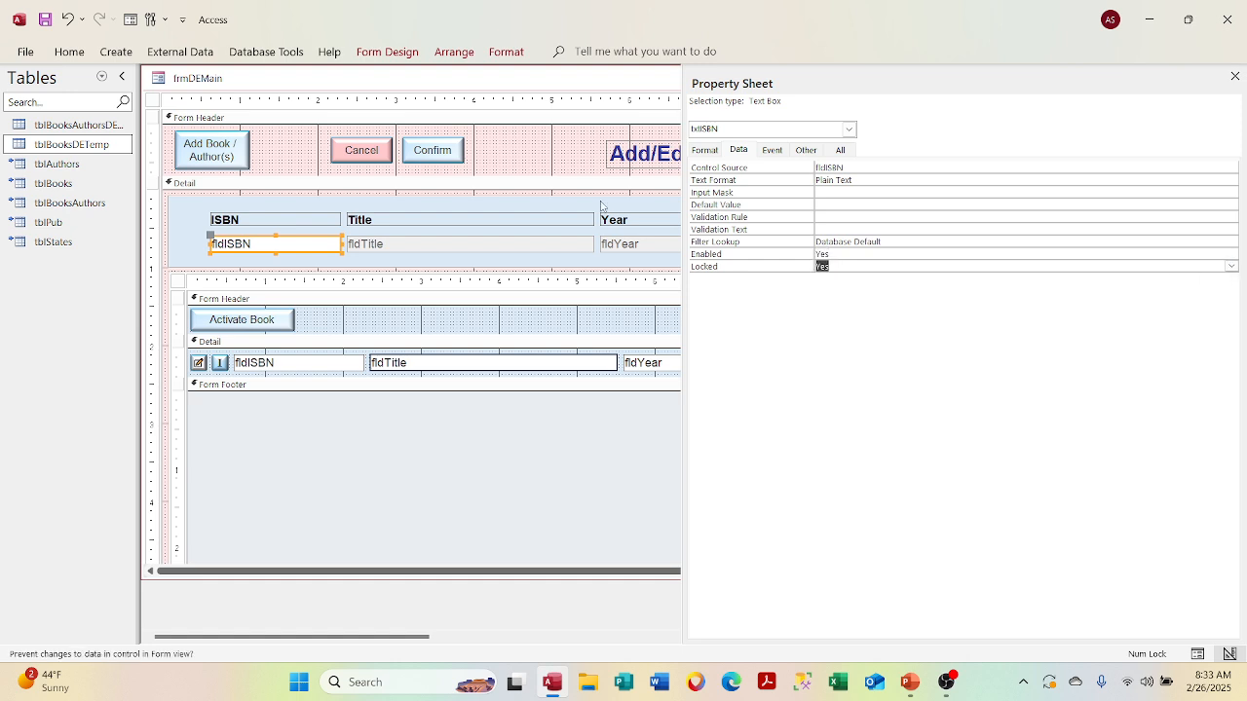
{"action": "right_click", "coordinate": [279, 79]}
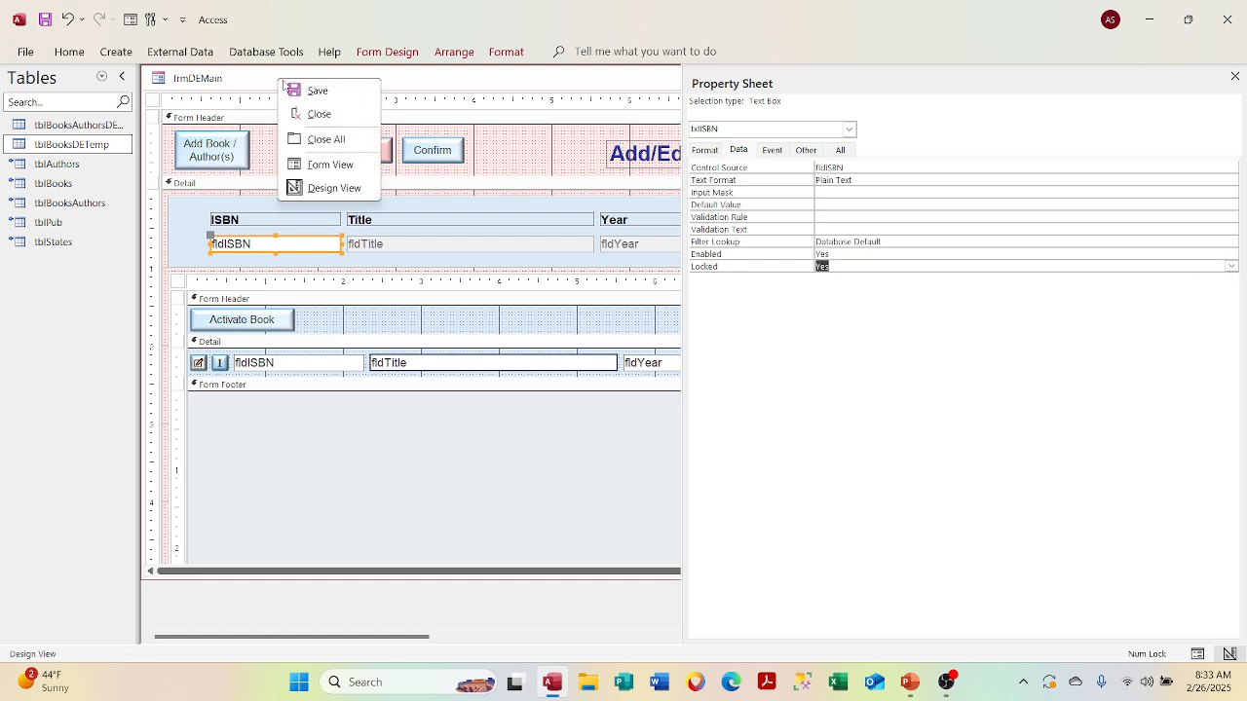
{"action": "left_click", "coordinate": [308, 166]}
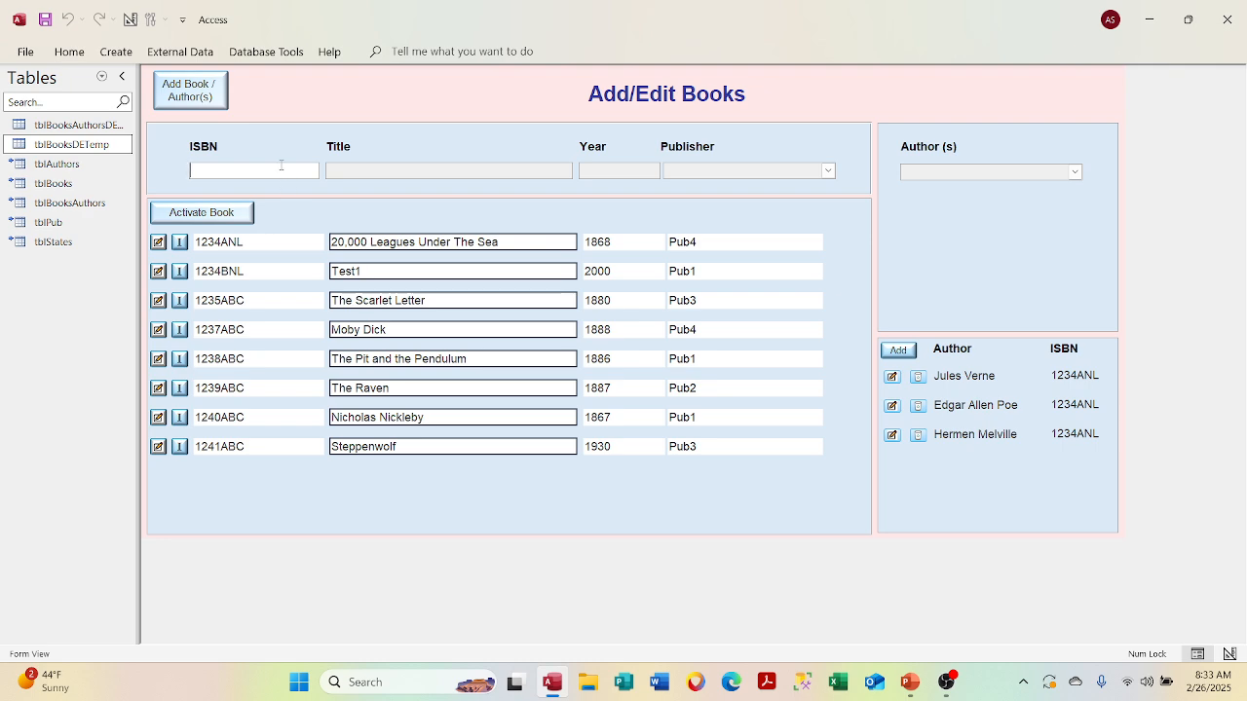
{"action": "right_click", "coordinate": [337, 85]}
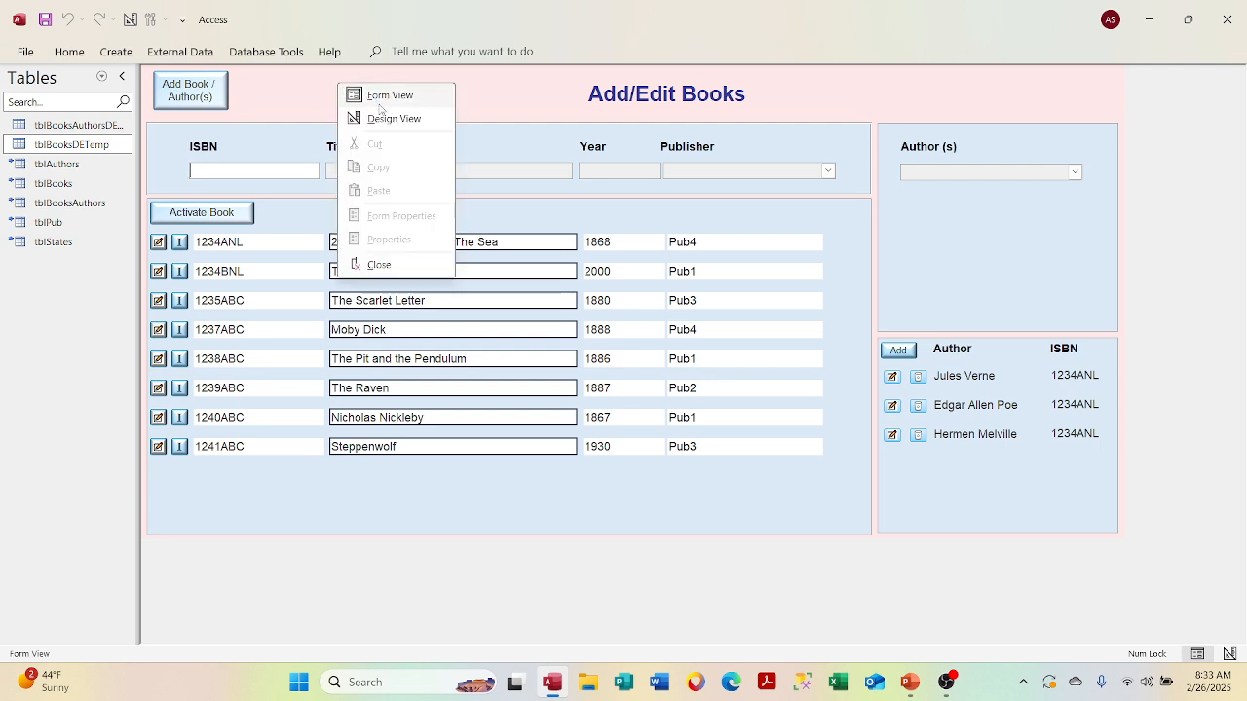
{"action": "left_click", "coordinate": [381, 119]}
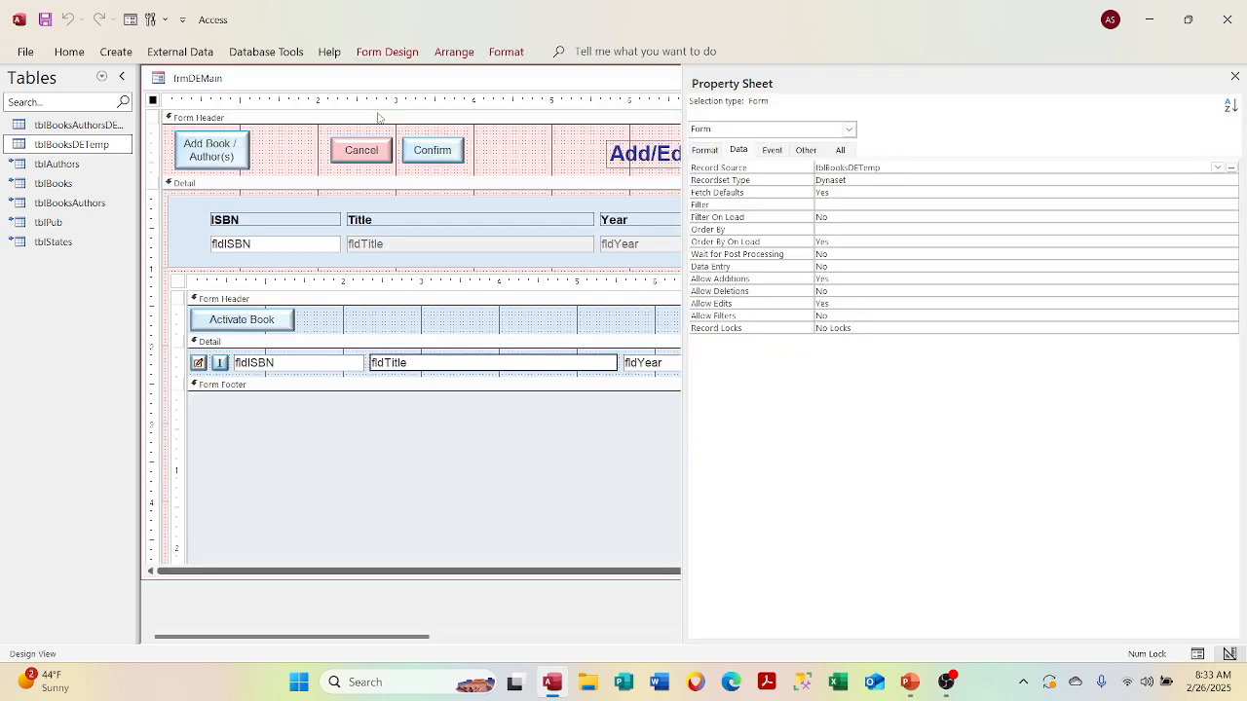
Set the Enabled property of the main form's fldISBN text box to No.
{"action": "left_click", "coordinate": [289, 244]}
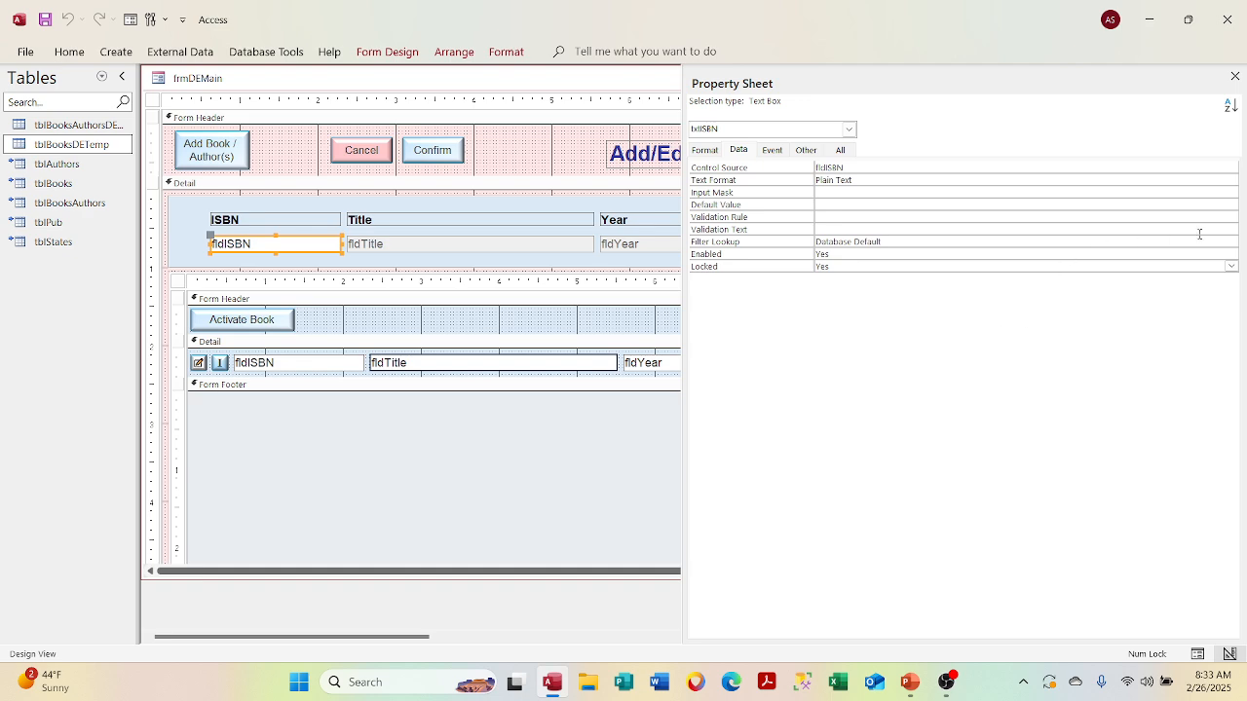
{"action": "left_click", "coordinate": [1232, 257]}
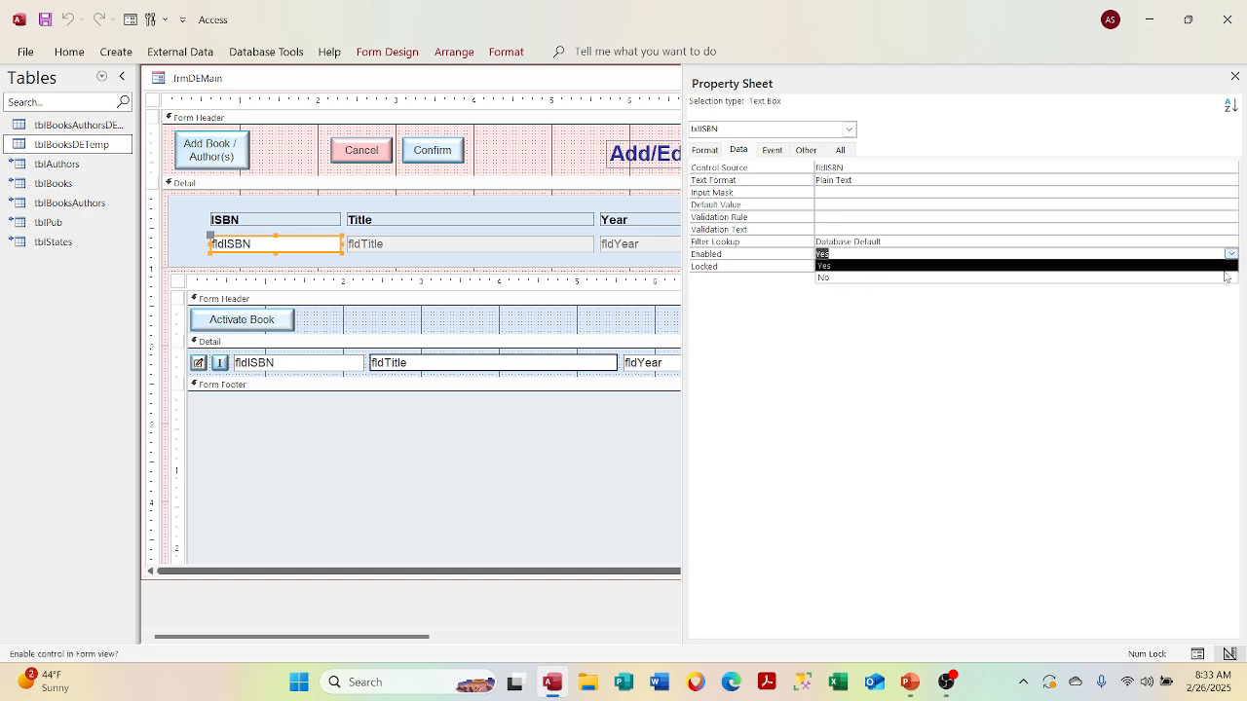
{"action": "left_click", "coordinate": [1225, 278]}
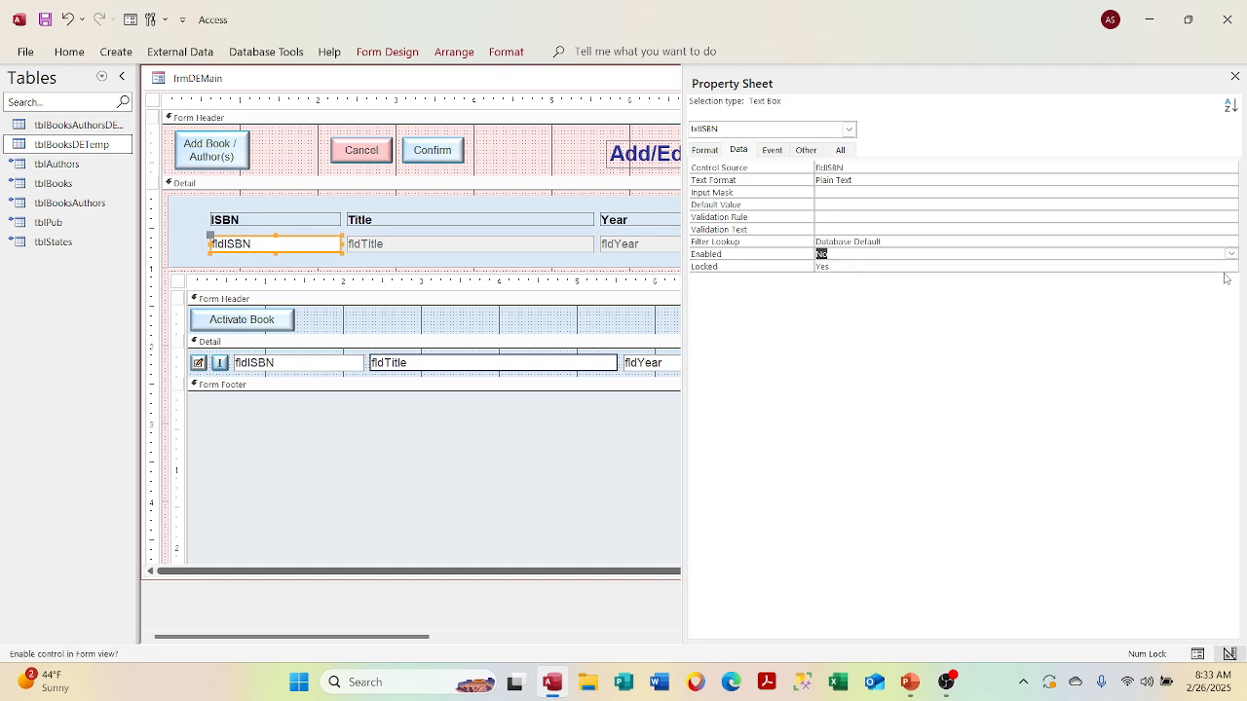
Examine the Yes and No options of the Locked property for the main form's fldISBN text box.
{"action": "left_click", "coordinate": [1135, 265]}
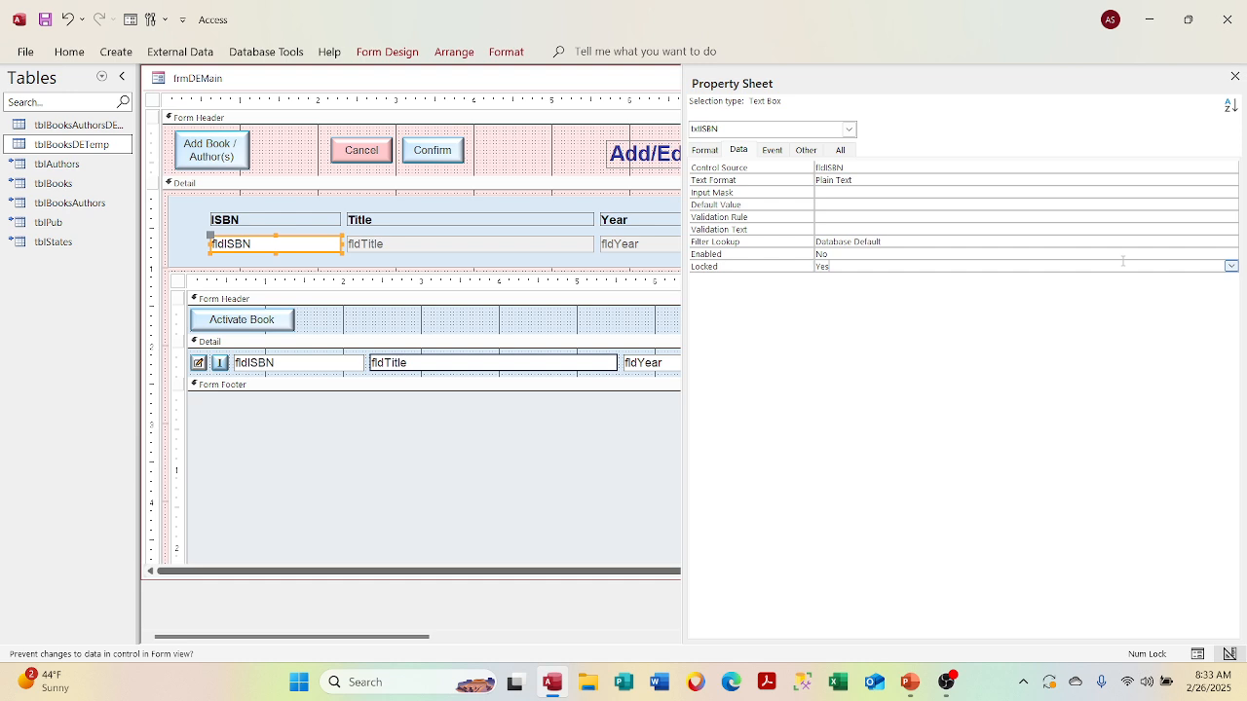
{"action": "left_click", "coordinate": [1077, 208]}
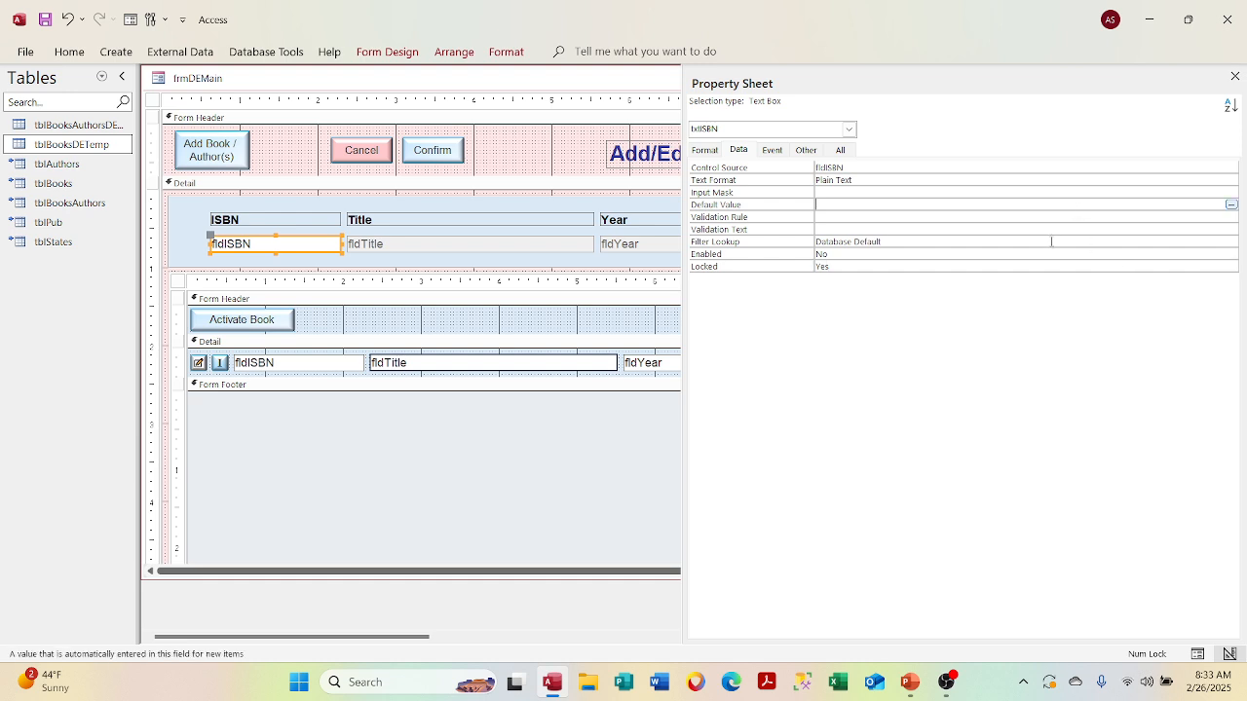
{"action": "left_click", "coordinate": [1037, 266]}
{"action": "left_click", "coordinate": [1231, 266]}
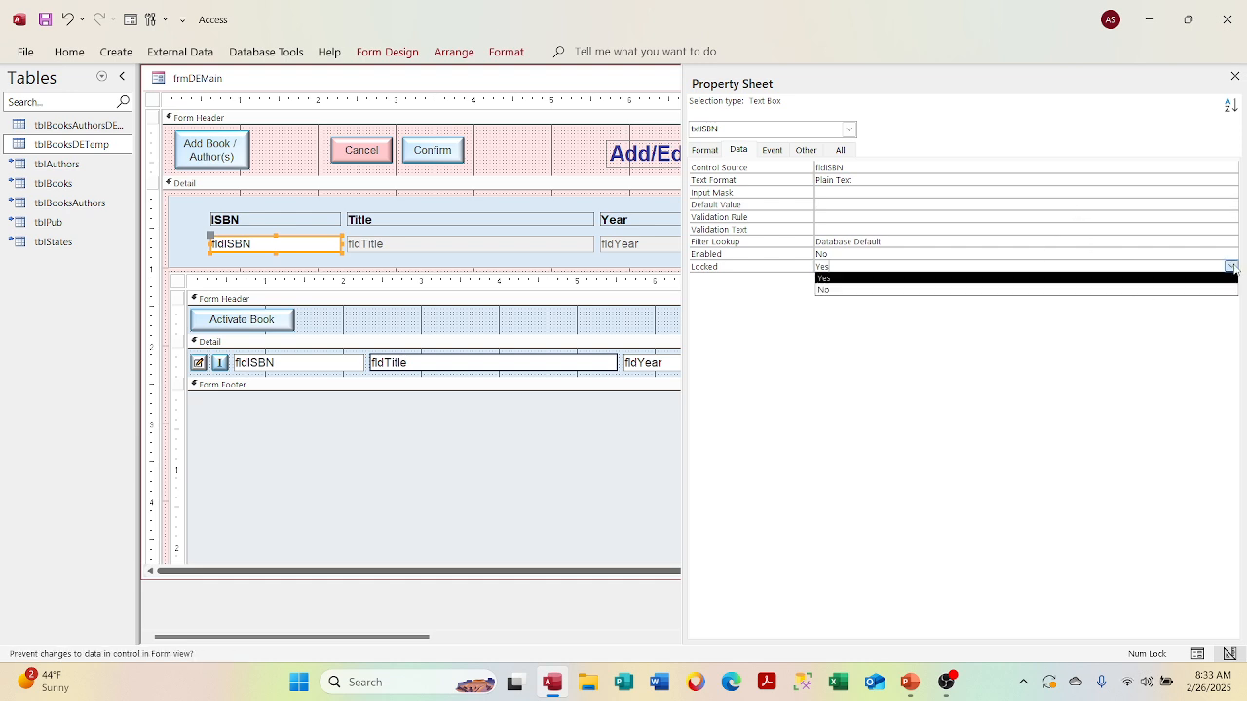
{"action": "left_click", "coordinate": [1216, 302]}
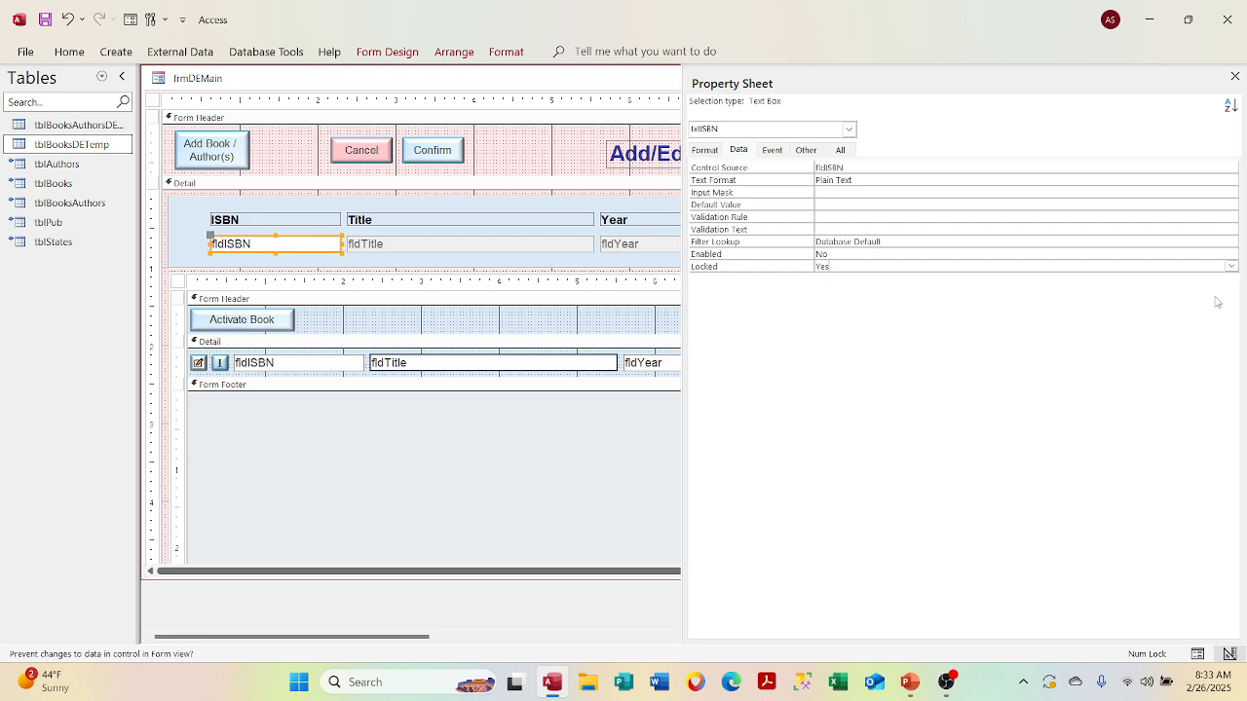
{"action": "left_click", "coordinate": [1156, 237]}
{"action": "left_click", "coordinate": [1179, 265]}
{"action": "left_click", "coordinate": [1231, 266]}
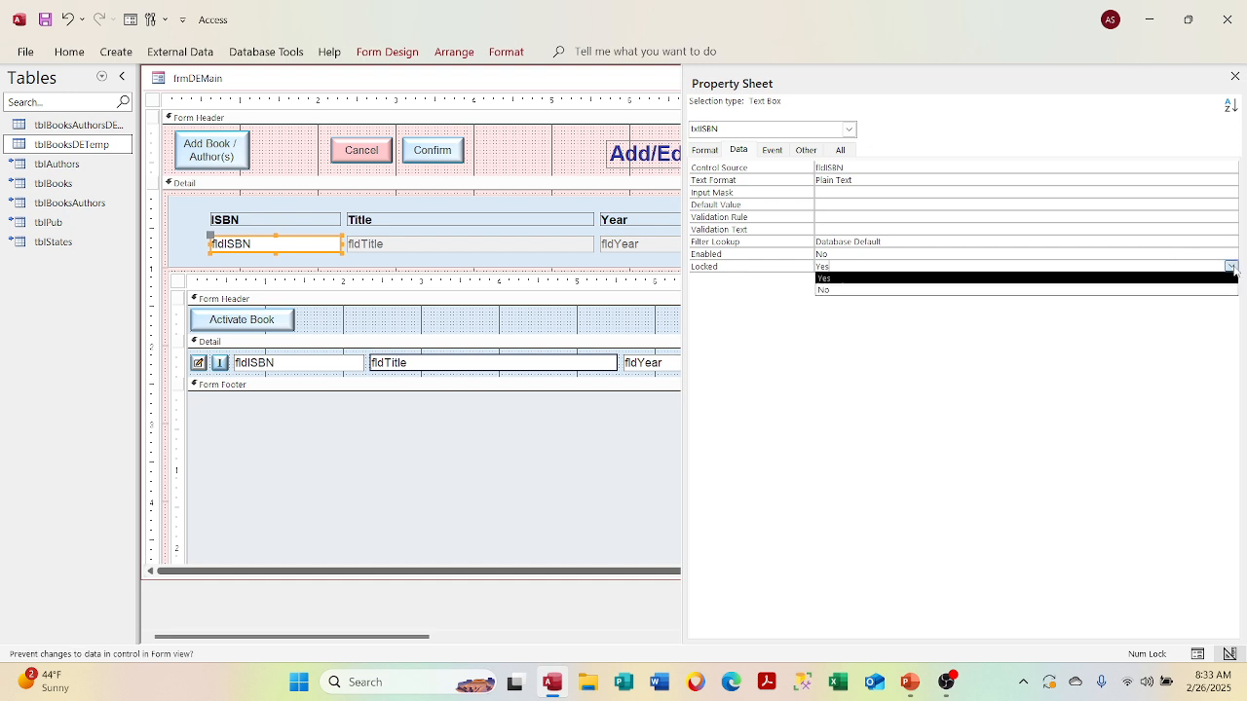
{"action": "left_click", "coordinate": [1232, 267]}
Check the appearance of the ISBN text box in Form View and return to Design View.
{"action": "right_click", "coordinate": [385, 78]}
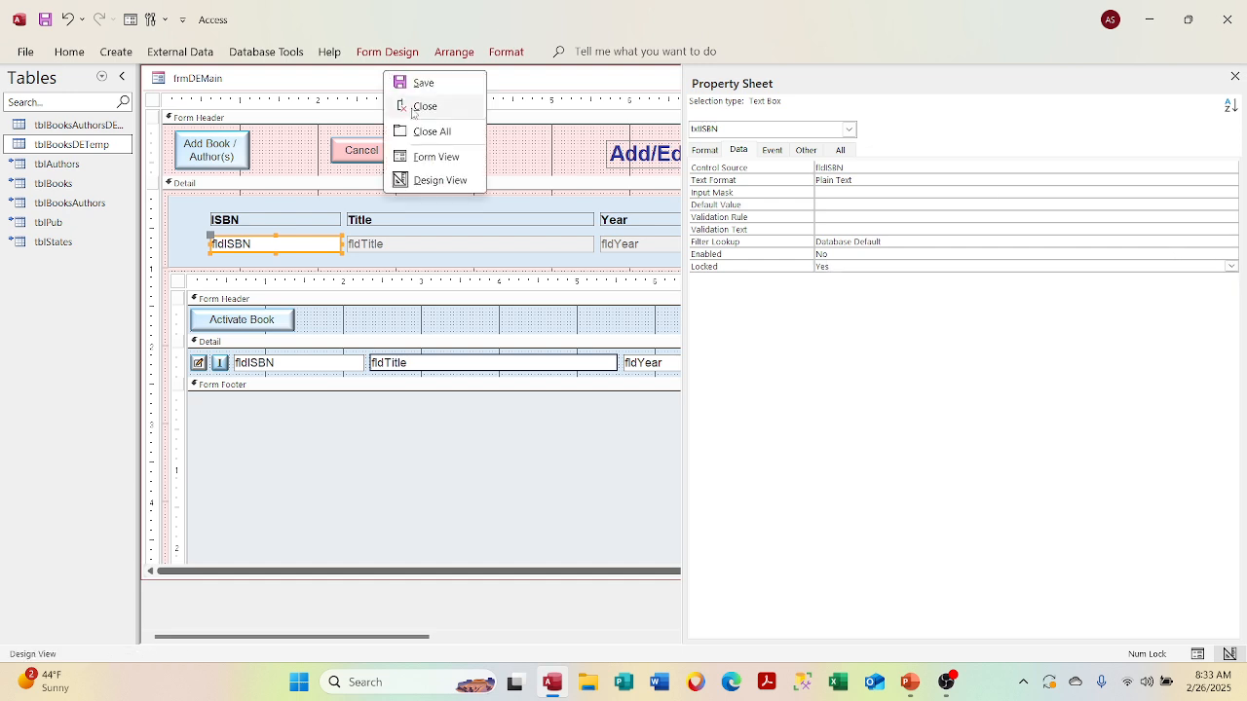
{"action": "left_click", "coordinate": [423, 159]}
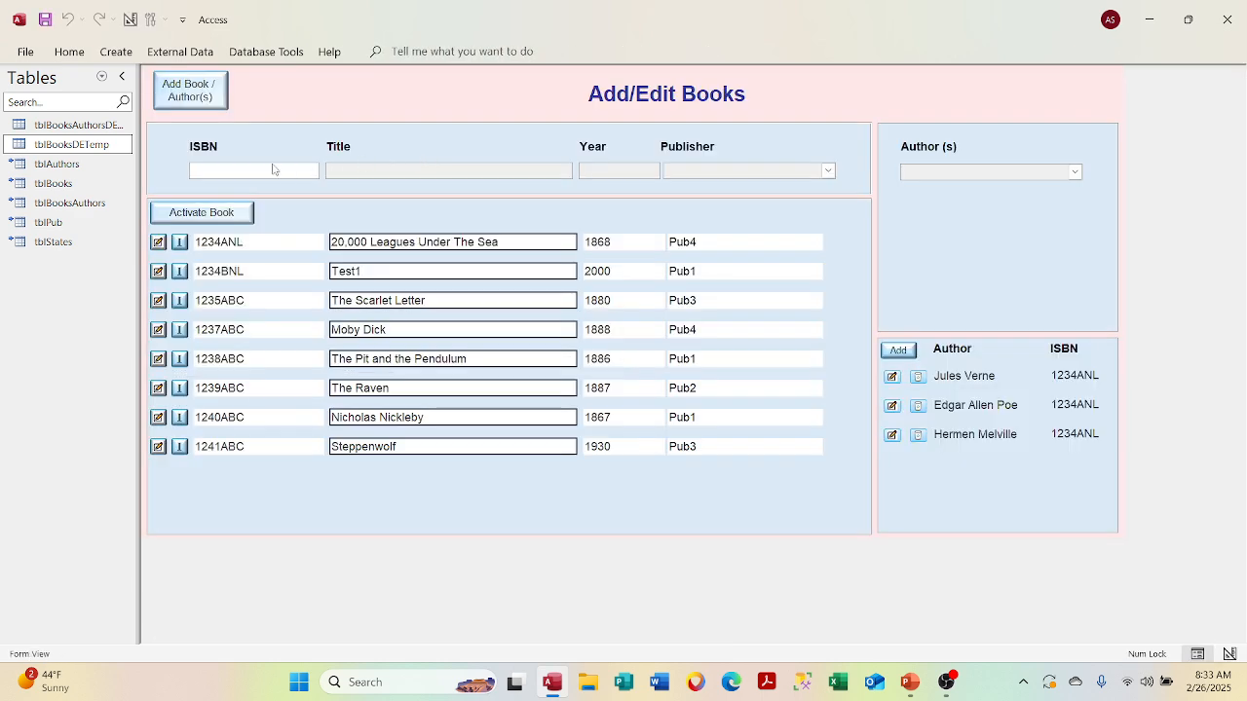
{"action": "right_click", "coordinate": [338, 88]}
{"action": "left_click", "coordinate": [381, 118]}
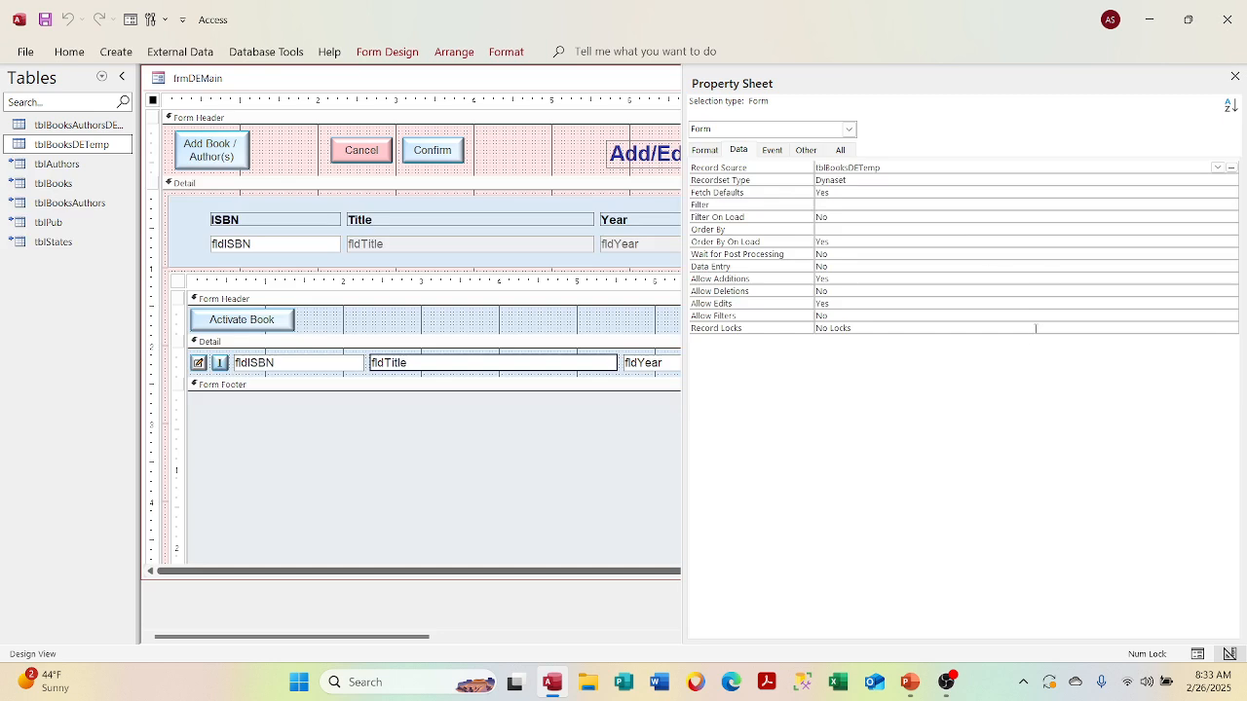
Set the Locked property of the main form's fldISBN text box to No.
{"action": "left_click", "coordinate": [307, 245]}
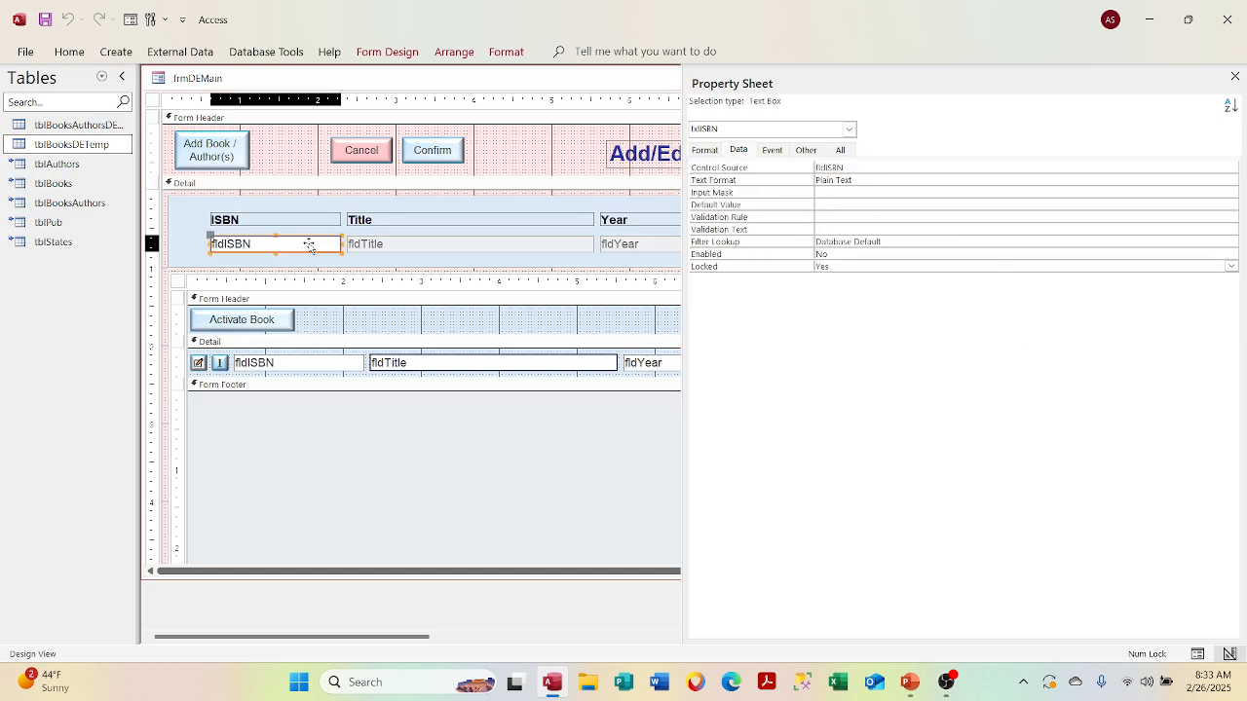
{"action": "left_click", "coordinate": [1232, 266]}
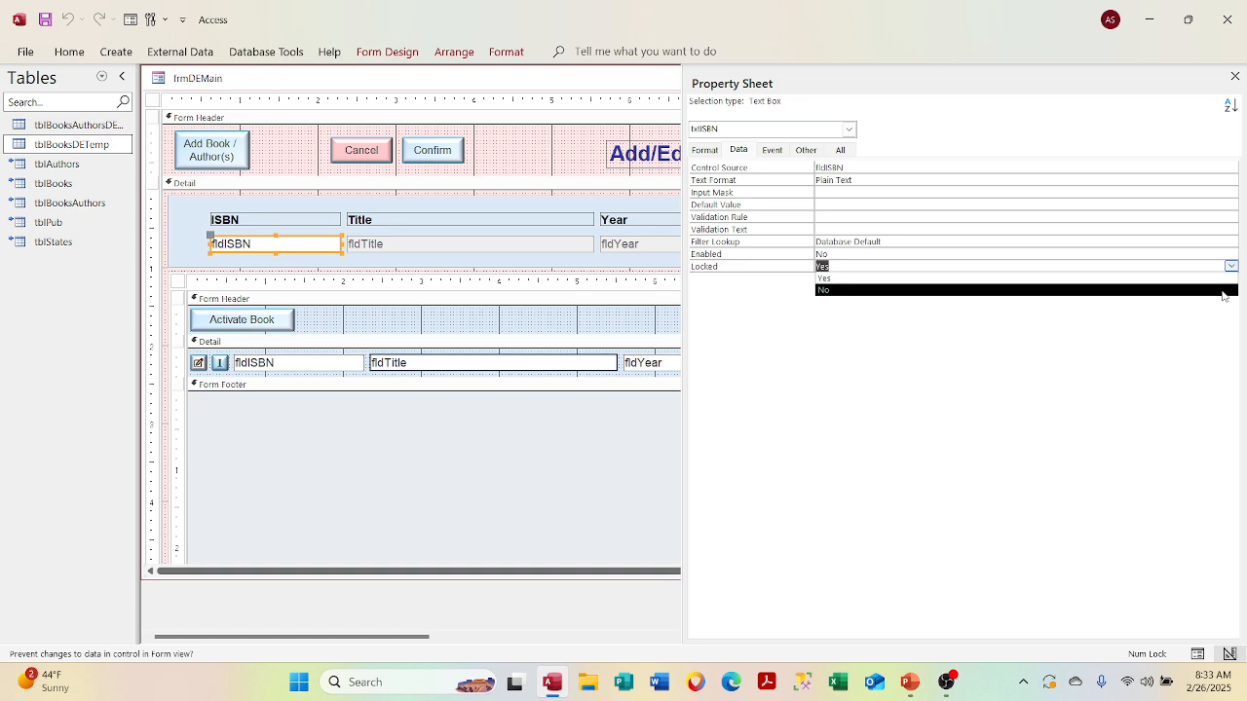
{"action": "left_click", "coordinate": [1222, 291]}
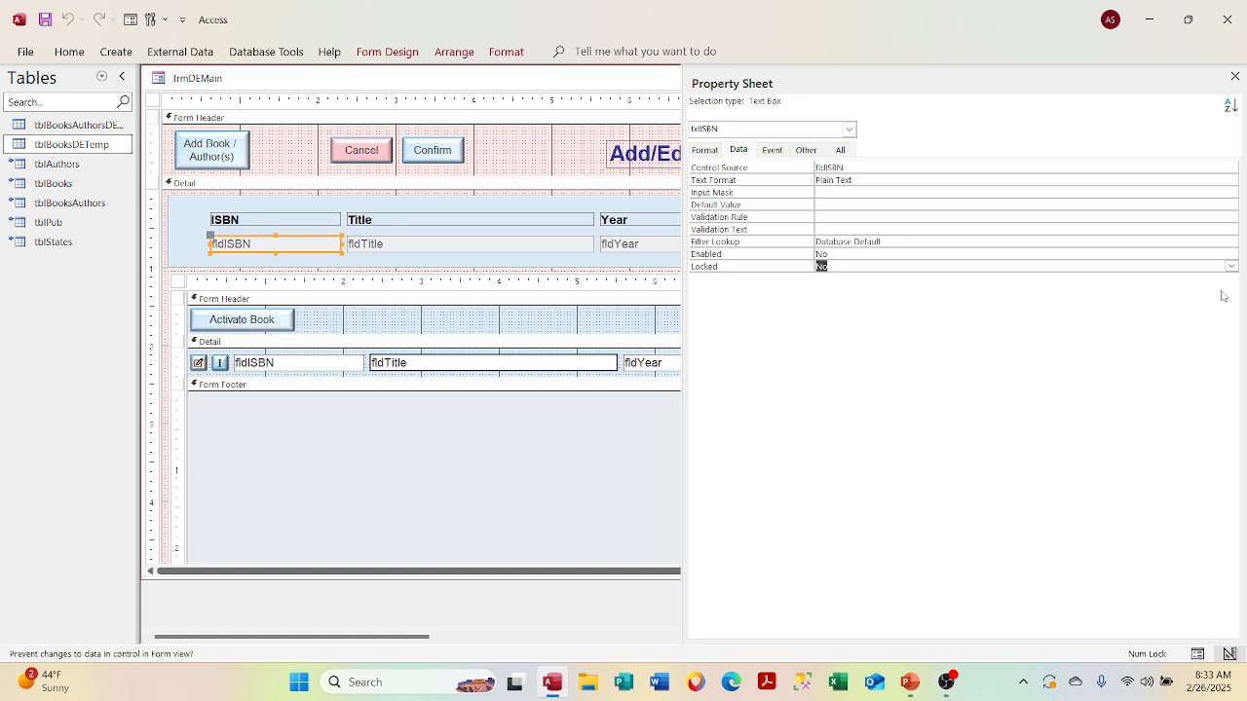
{"action": "left_click", "coordinate": [1128, 217]}
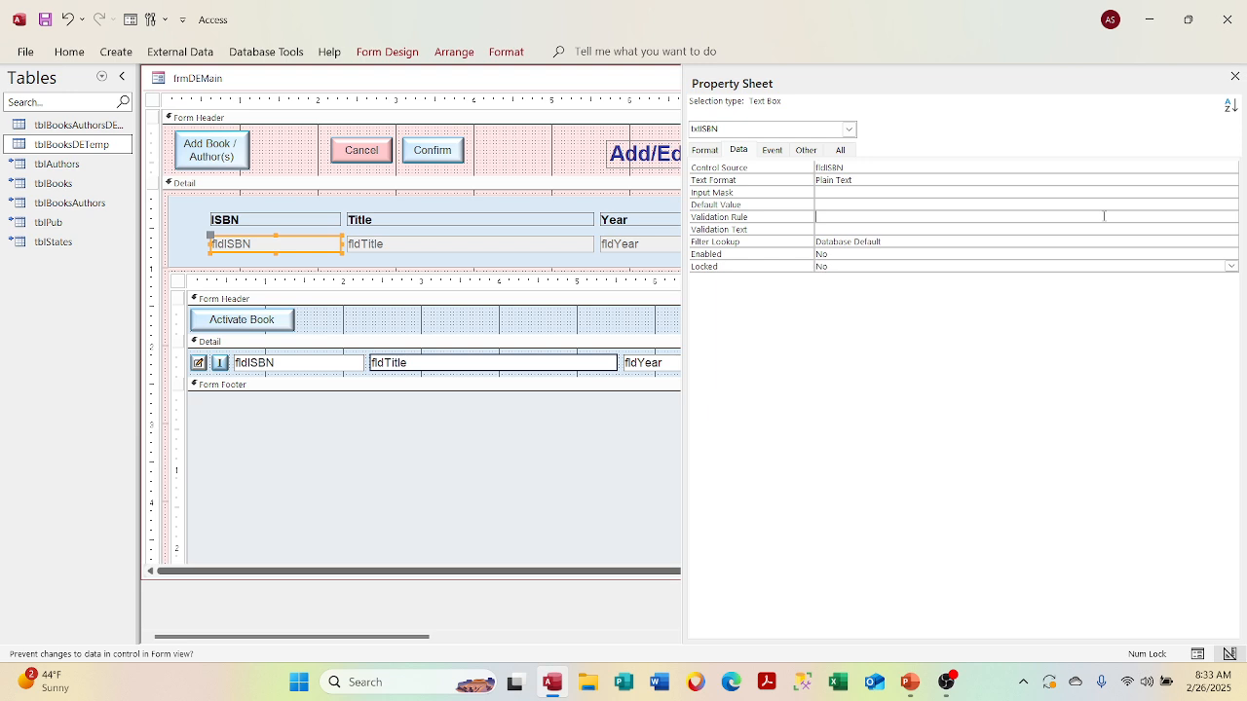
Check the ISBN text box in Form View, save the form and return to Design View.
{"action": "right_click", "coordinate": [356, 82]}
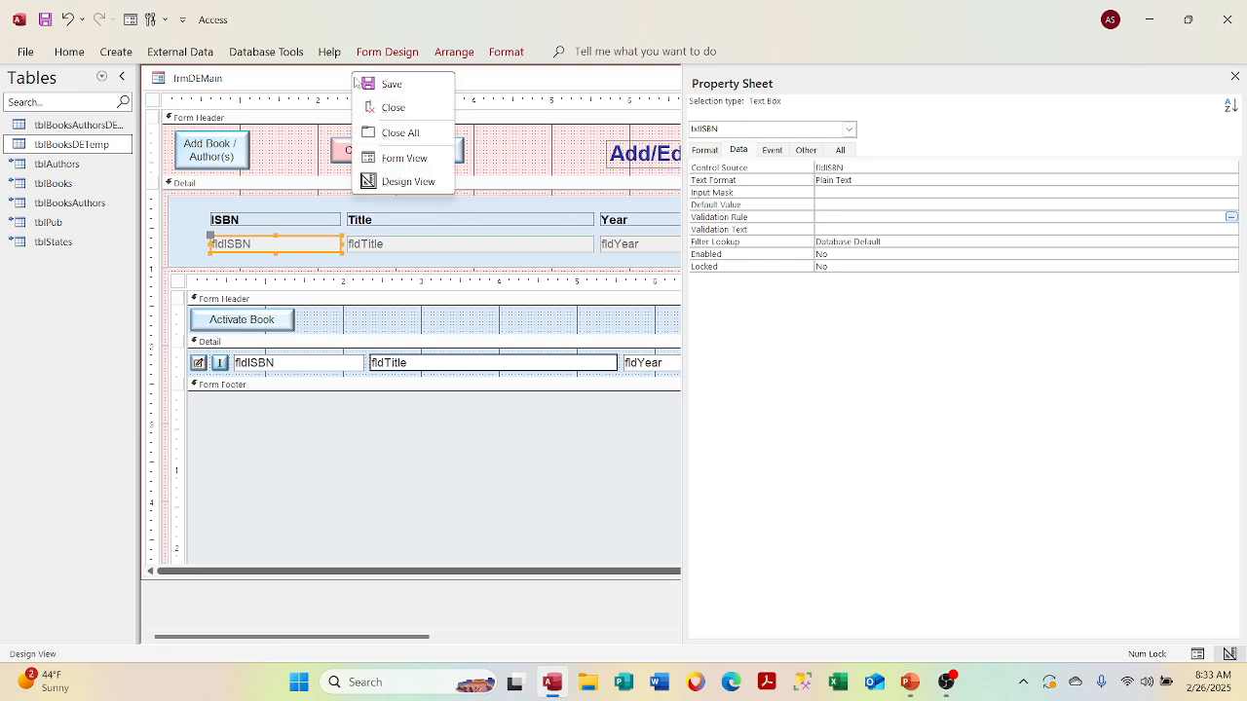
{"action": "left_click", "coordinate": [385, 161]}
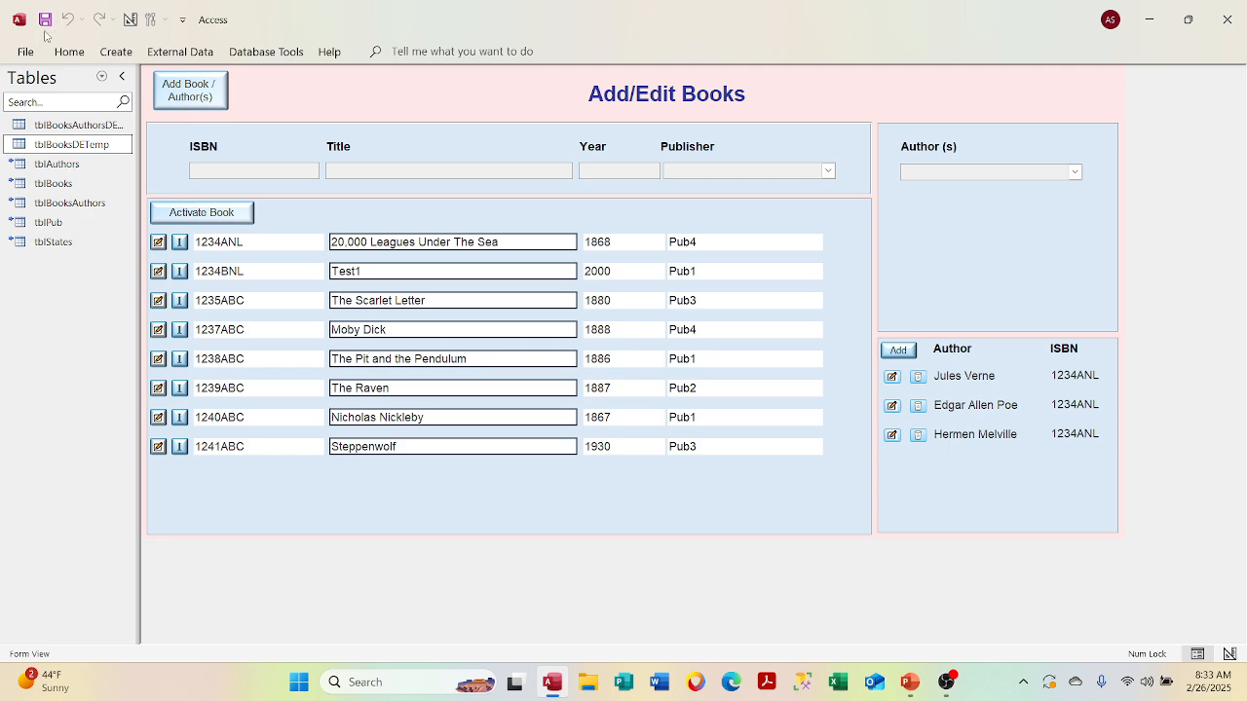
{"action": "left_click", "coordinate": [44, 19]}
{"action": "left_click", "coordinate": [559, 342]}
{"action": "right_click", "coordinate": [359, 90]}
{"action": "left_click", "coordinate": [402, 124]}
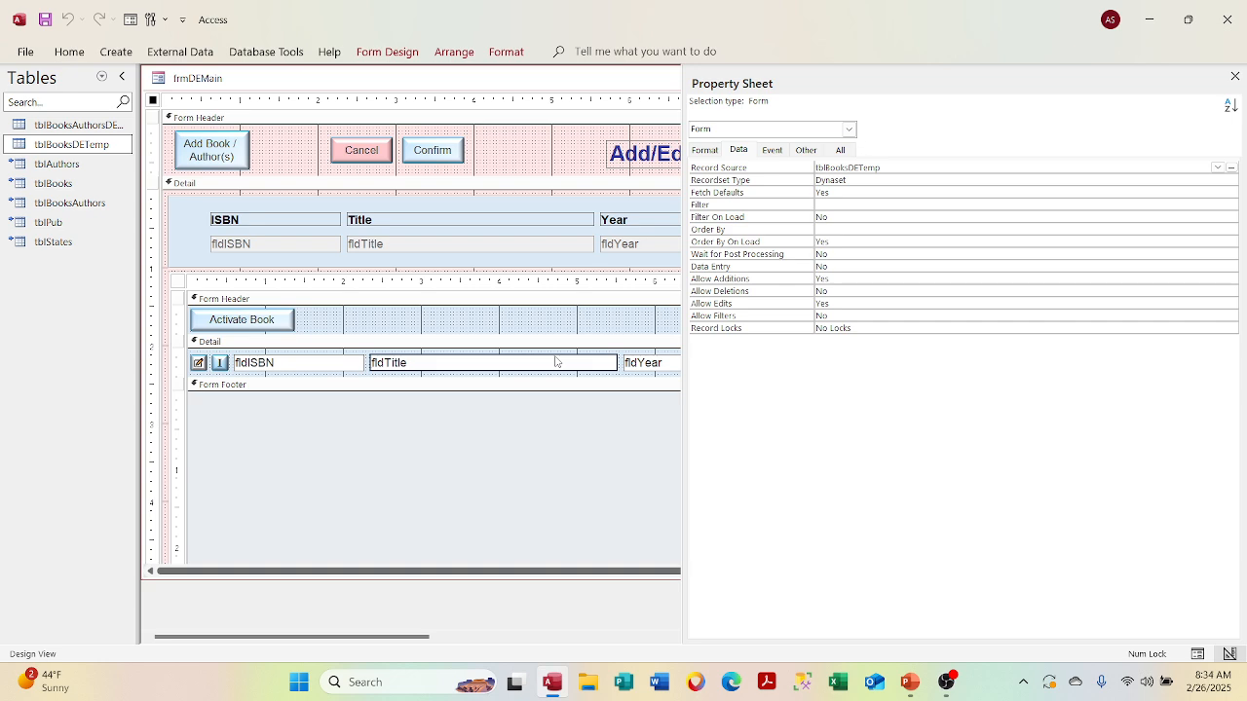
Set the Border Style of the subform's fldTitle text box to Transparent and save the form.
{"action": "left_click", "coordinate": [325, 246]}
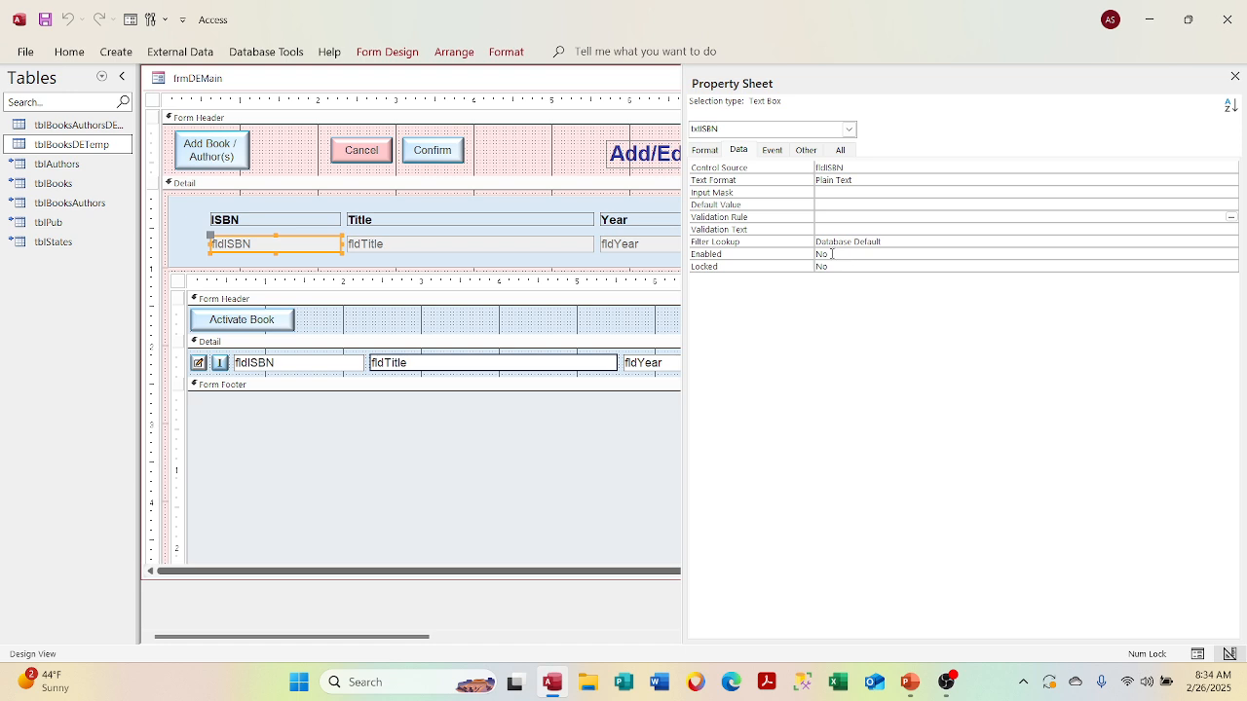
{"action": "left_click", "coordinate": [599, 362]}
{"action": "left_click", "coordinate": [599, 362]}
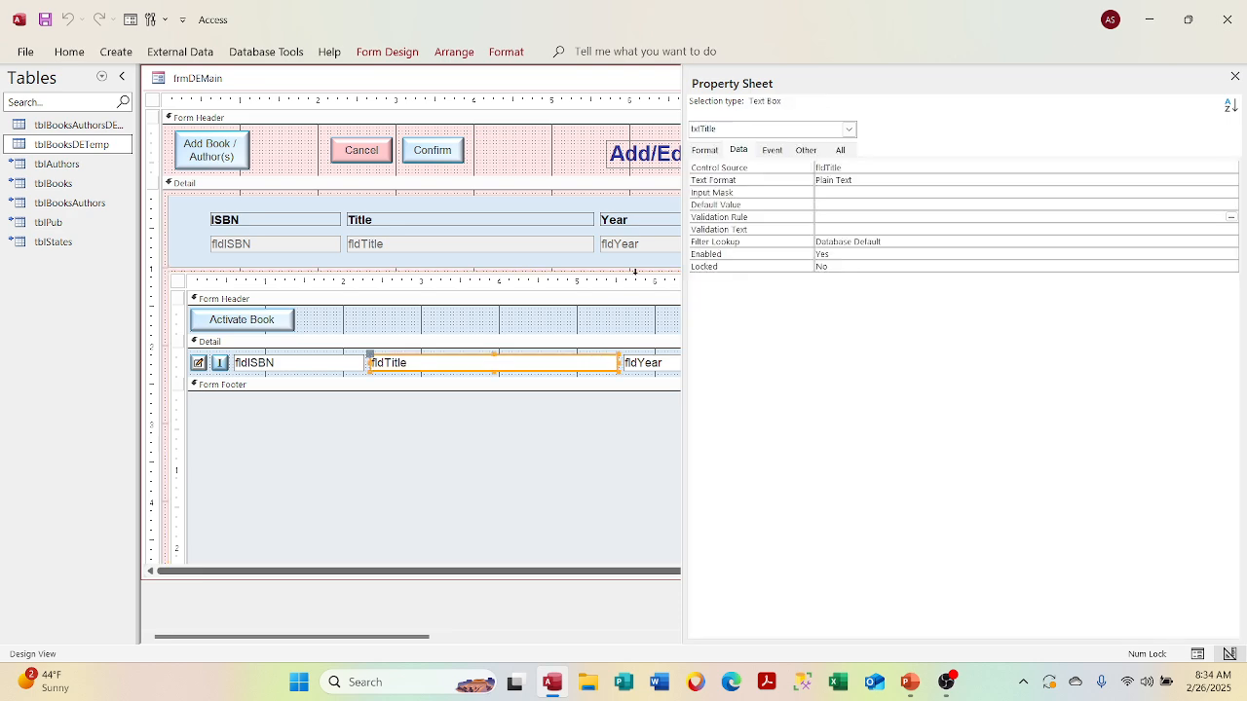
{"action": "left_click", "coordinate": [703, 150]}
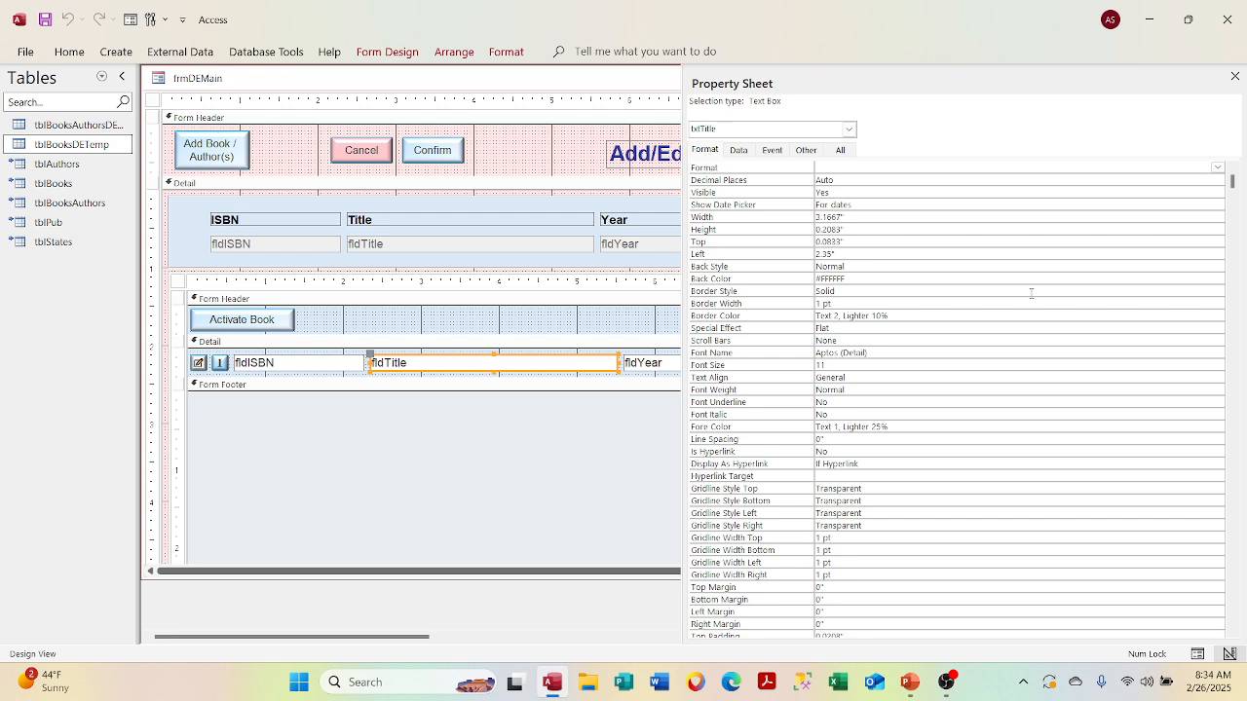
{"action": "left_click", "coordinate": [1205, 291]}
{"action": "left_click", "coordinate": [1217, 290]}
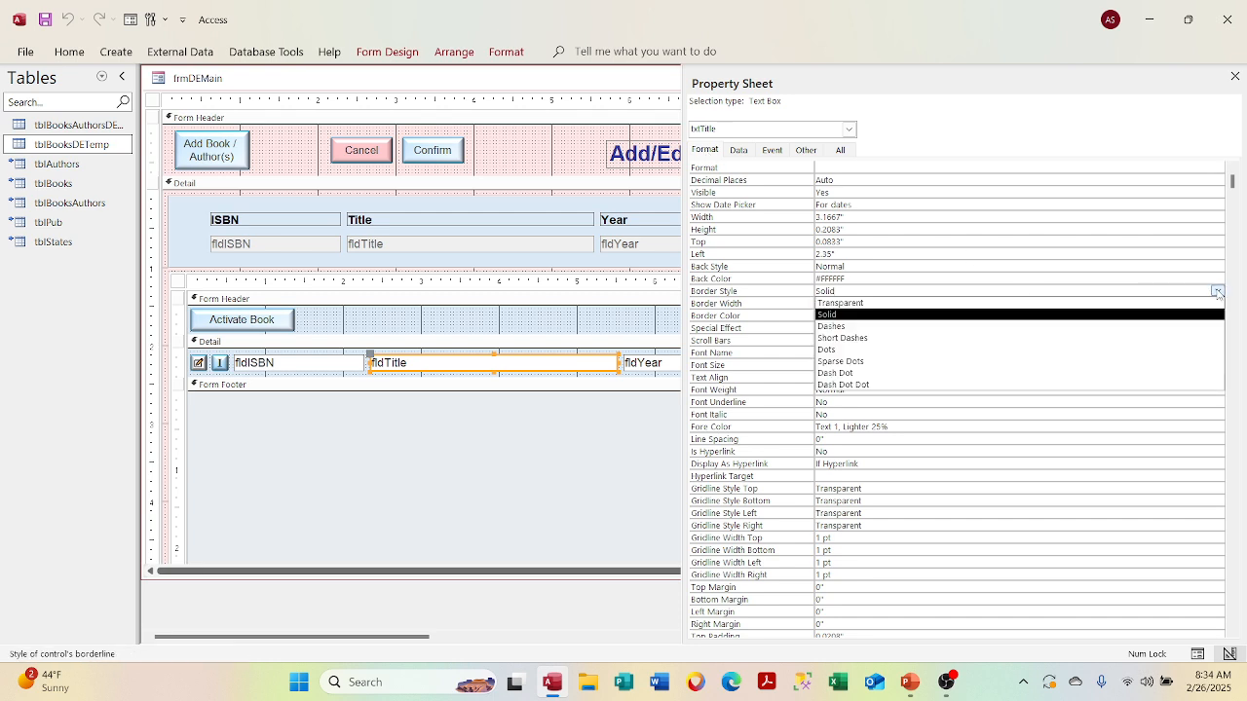
{"action": "left_click", "coordinate": [1215, 303]}
{"action": "left_click", "coordinate": [783, 329]}
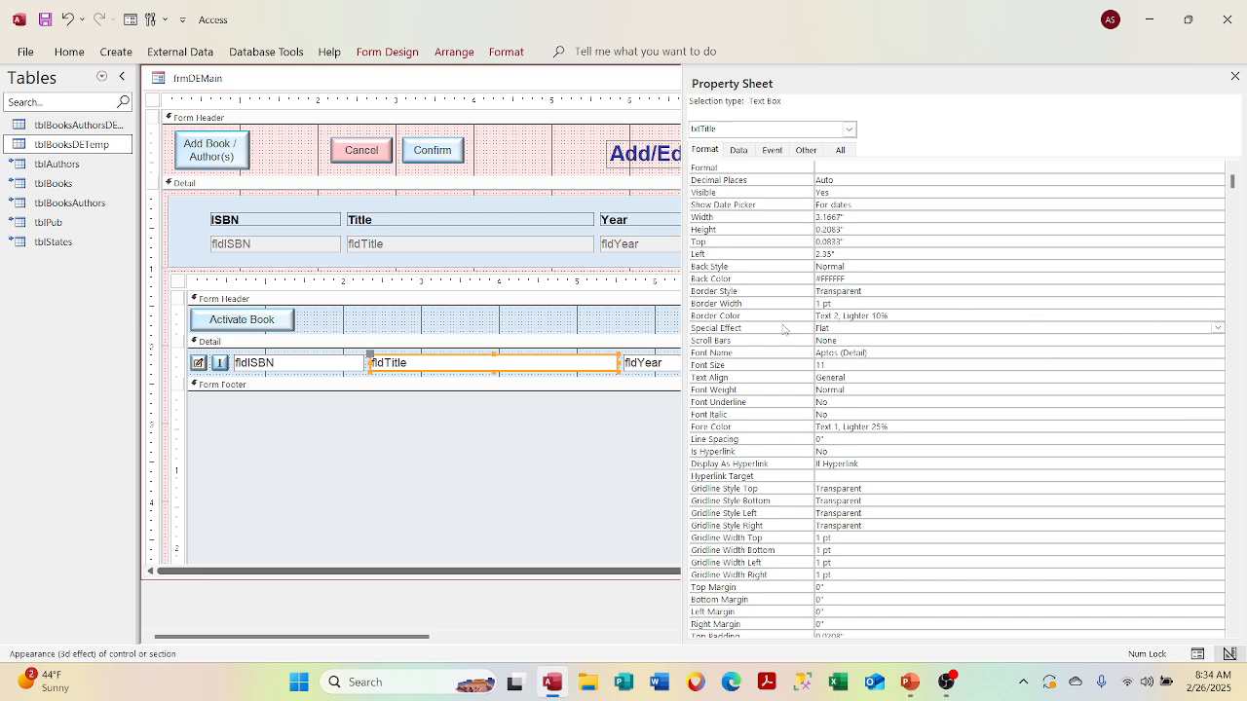
{"action": "left_click", "coordinate": [43, 19]}
Review the Data properties of the subform's fldTitle text box and compare the Name property of the ISBN and Title controls on both forms.
{"action": "left_click", "coordinate": [739, 150]}
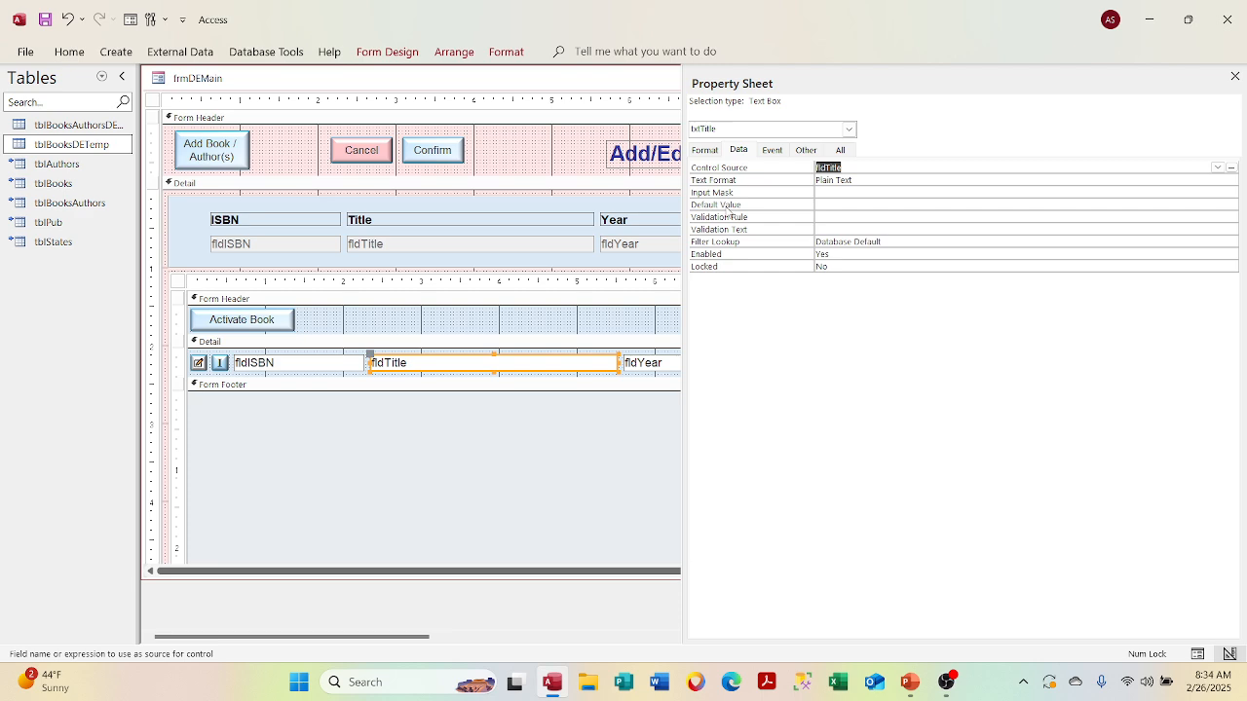
{"action": "left_click", "coordinate": [795, 153]}
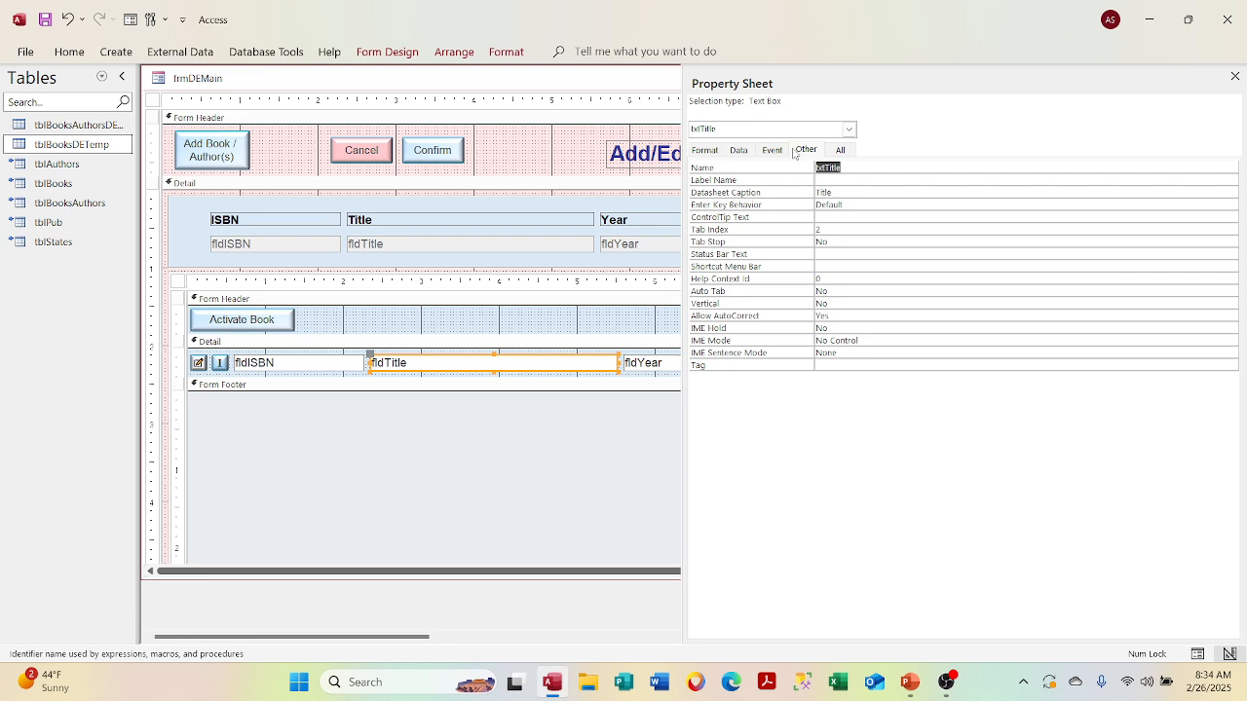
{"action": "left_click", "coordinate": [337, 246]}
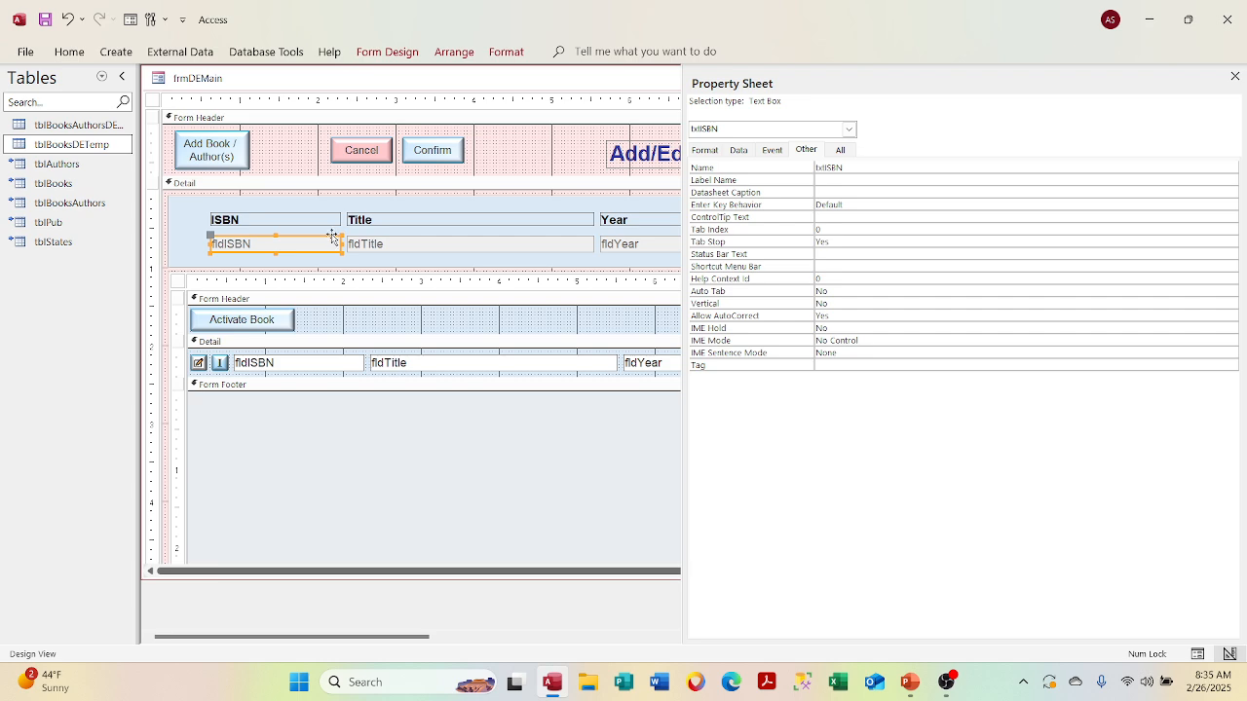
{"action": "left_click", "coordinate": [323, 210]}
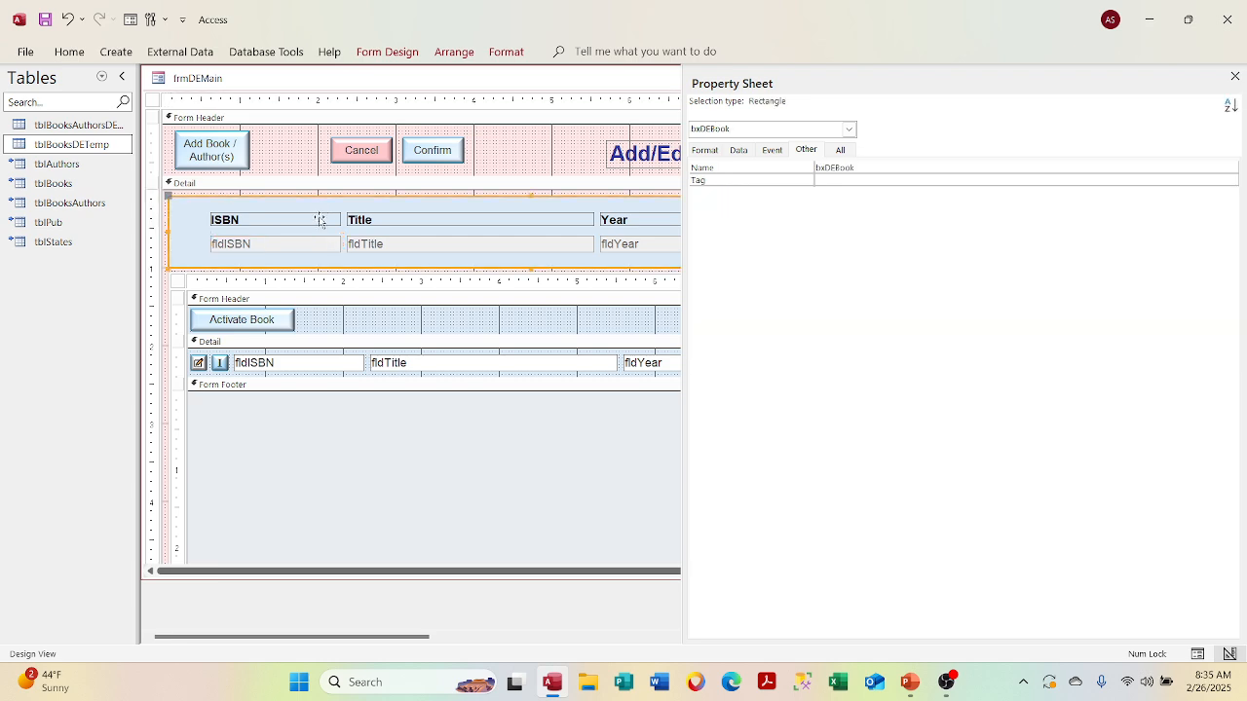
{"action": "left_click", "coordinate": [314, 244]}
{"action": "left_click", "coordinate": [328, 362]}
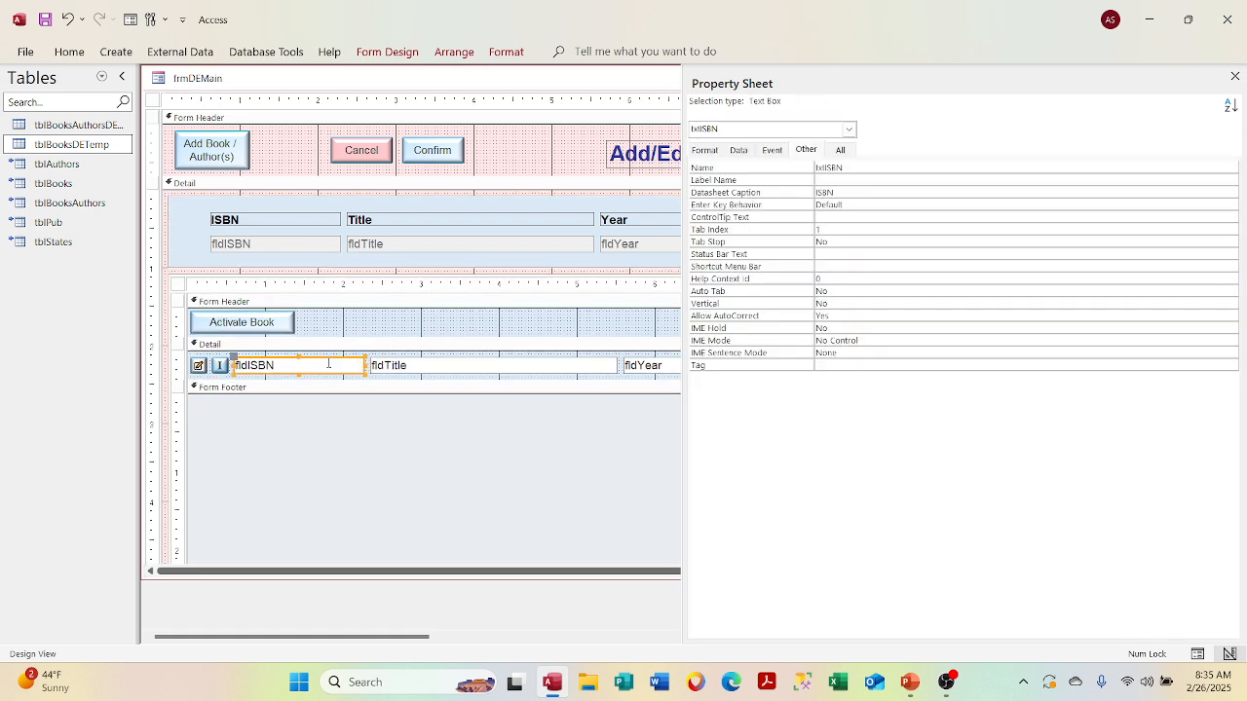
{"action": "left_click", "coordinate": [272, 251]}
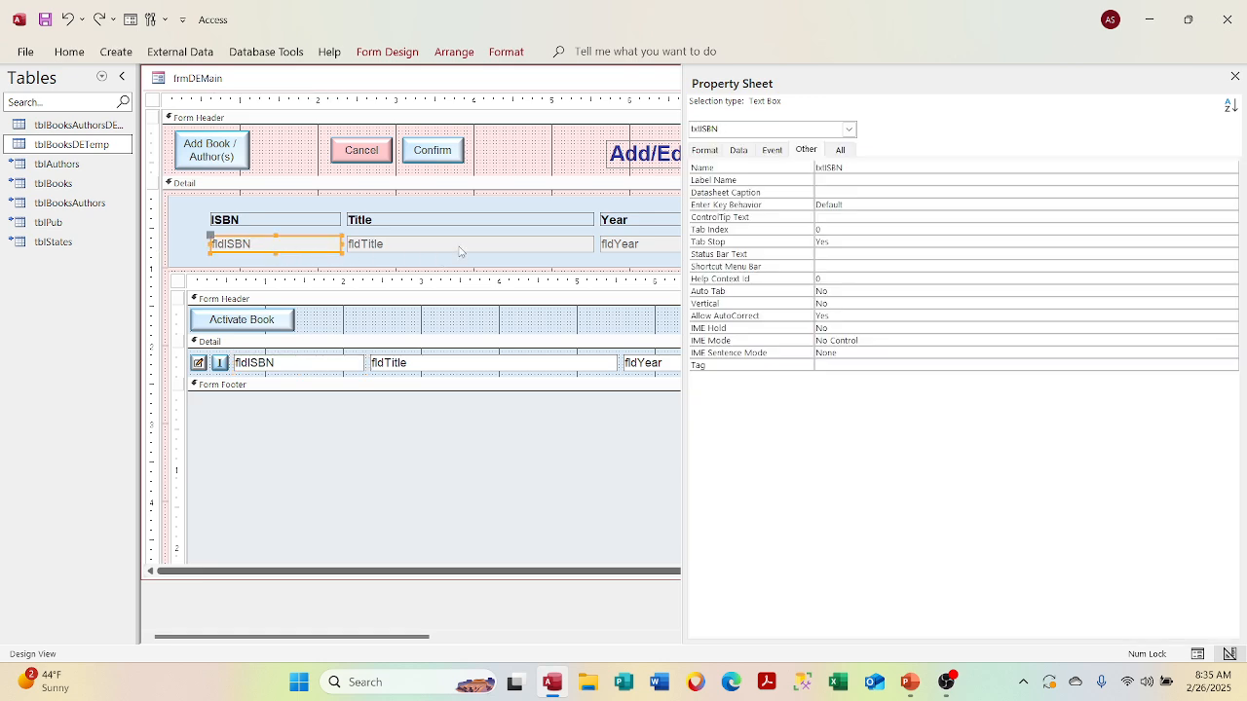
{"action": "left_click", "coordinate": [460, 246]}
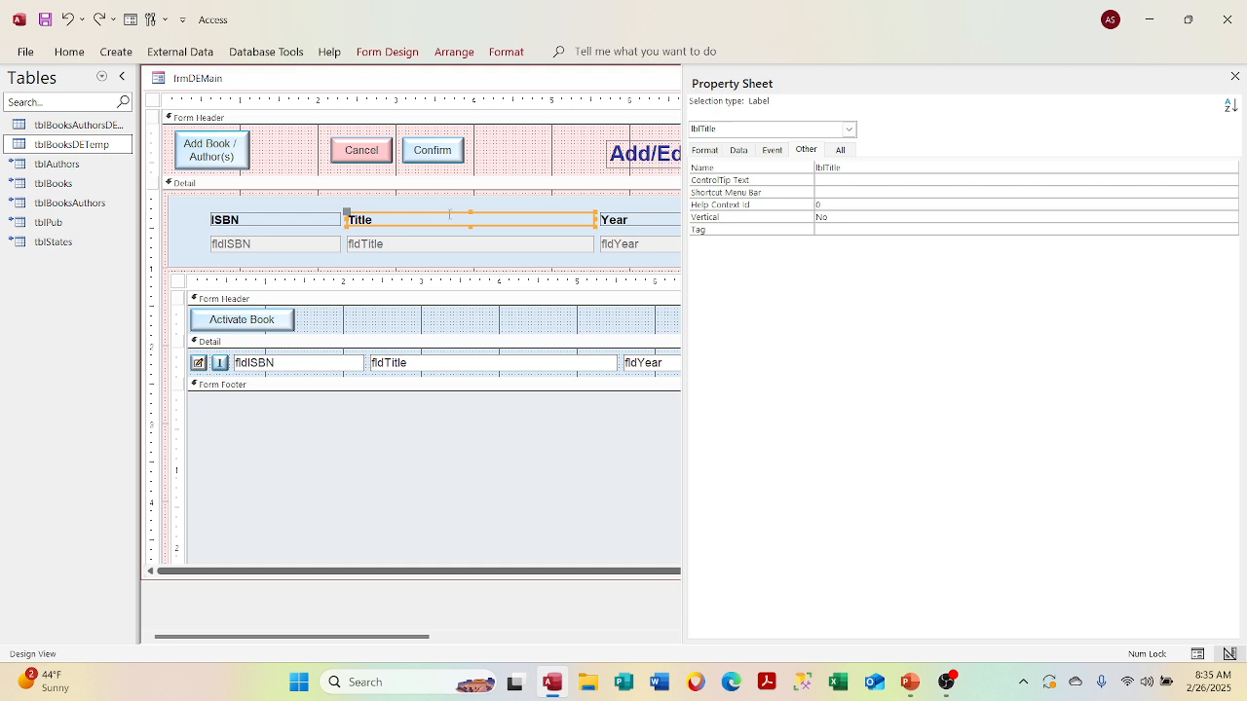
{"action": "left_click", "coordinate": [335, 249]}
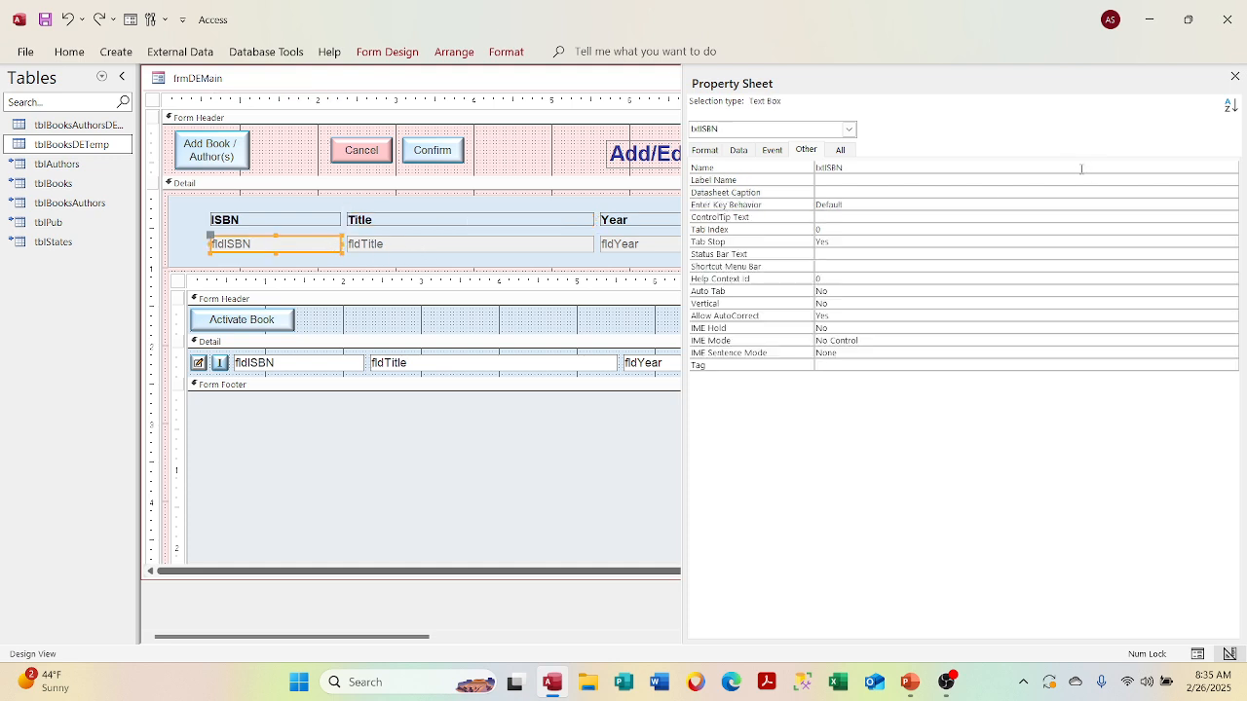
Compare the Label Name and Datasheet Caption properties of the main form's fldISBN text box and the subform's fldTitle text box.
{"action": "left_click", "coordinate": [1125, 178]}
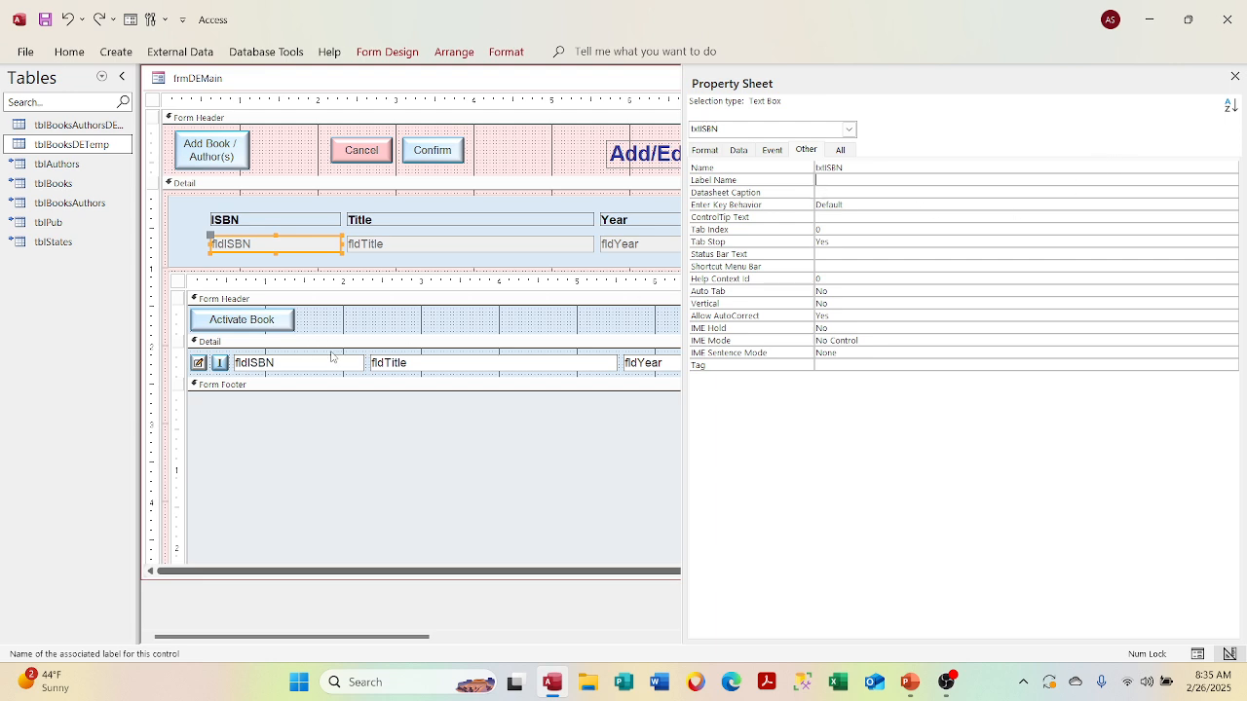
{"action": "left_click", "coordinate": [407, 368]}
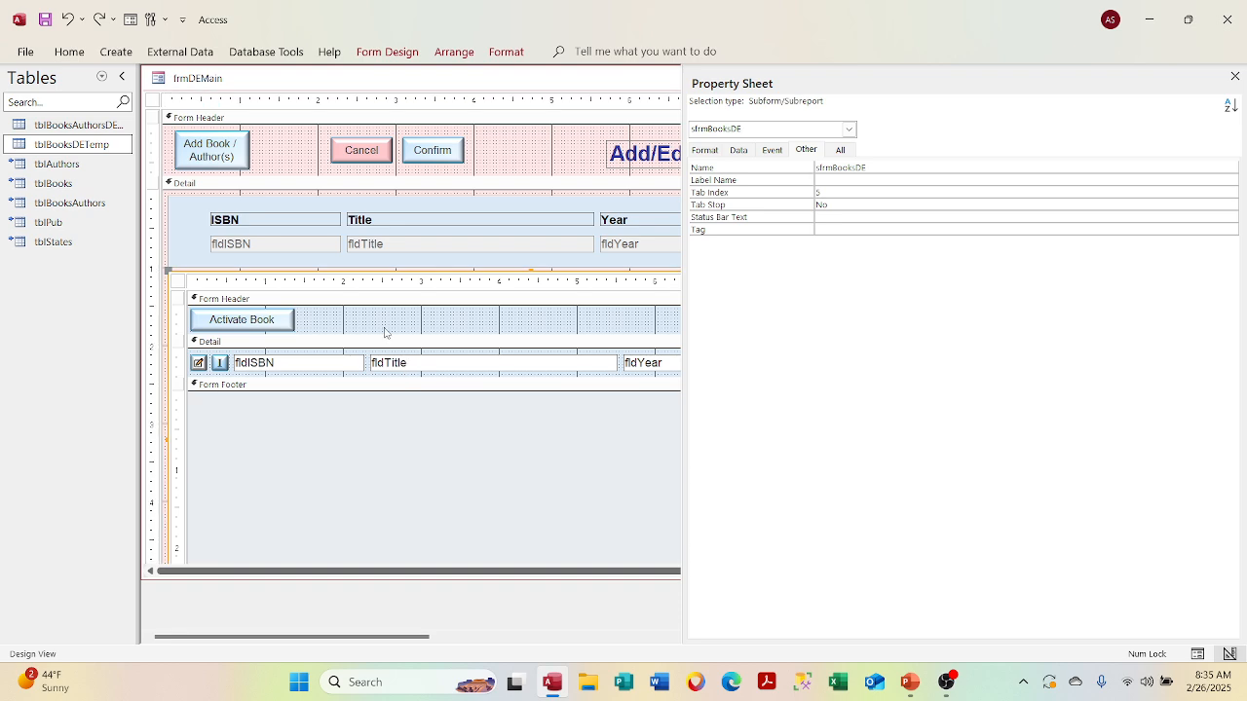
{"action": "left_click", "coordinate": [402, 363]}
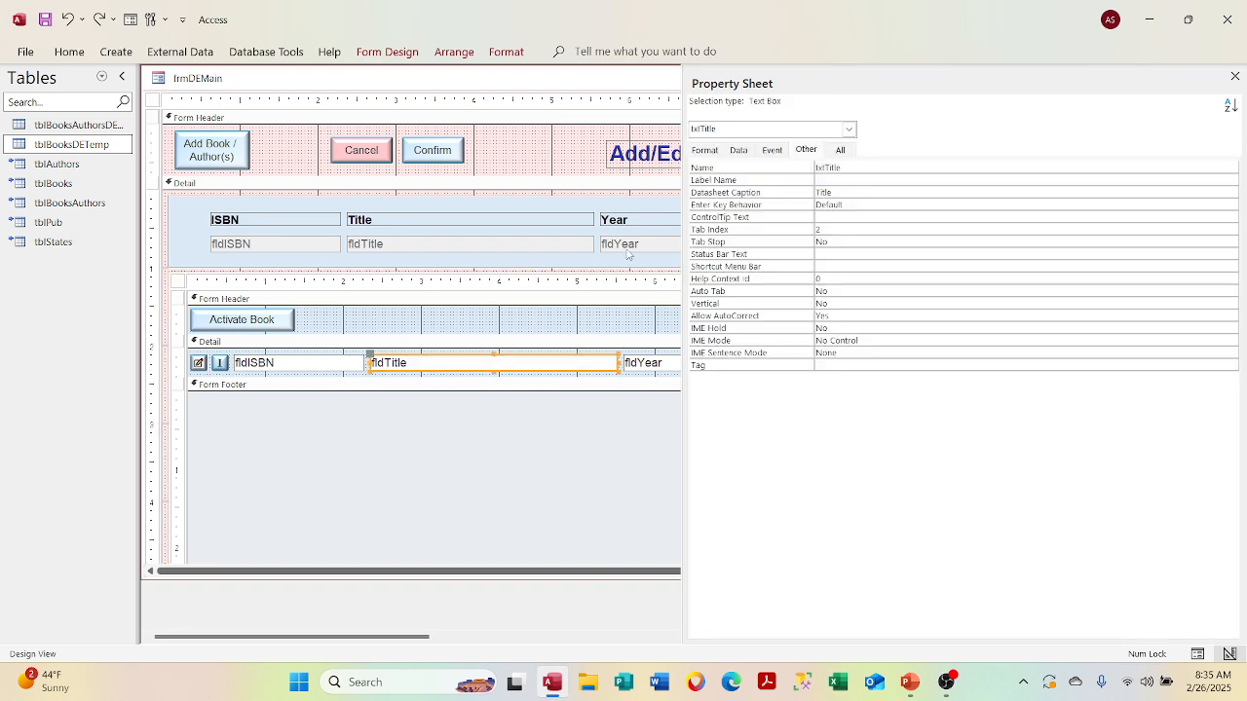
{"action": "left_click", "coordinate": [885, 191]}
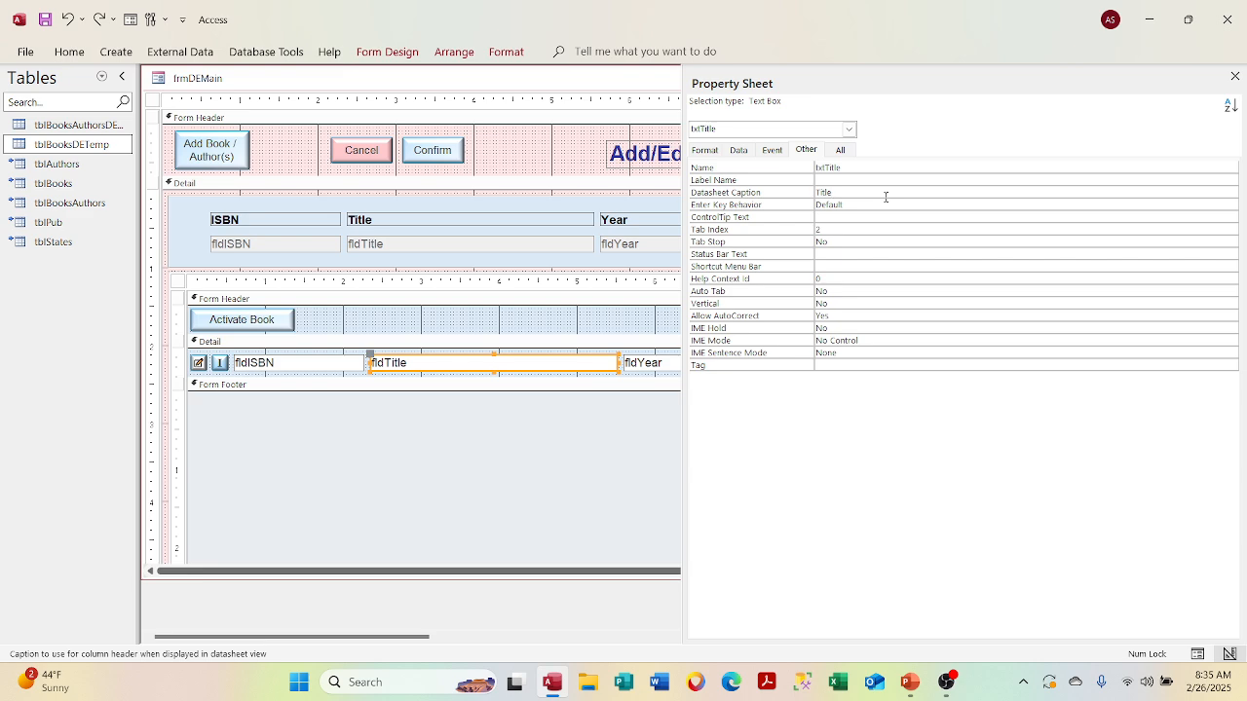
{"action": "left_click", "coordinate": [304, 242]}
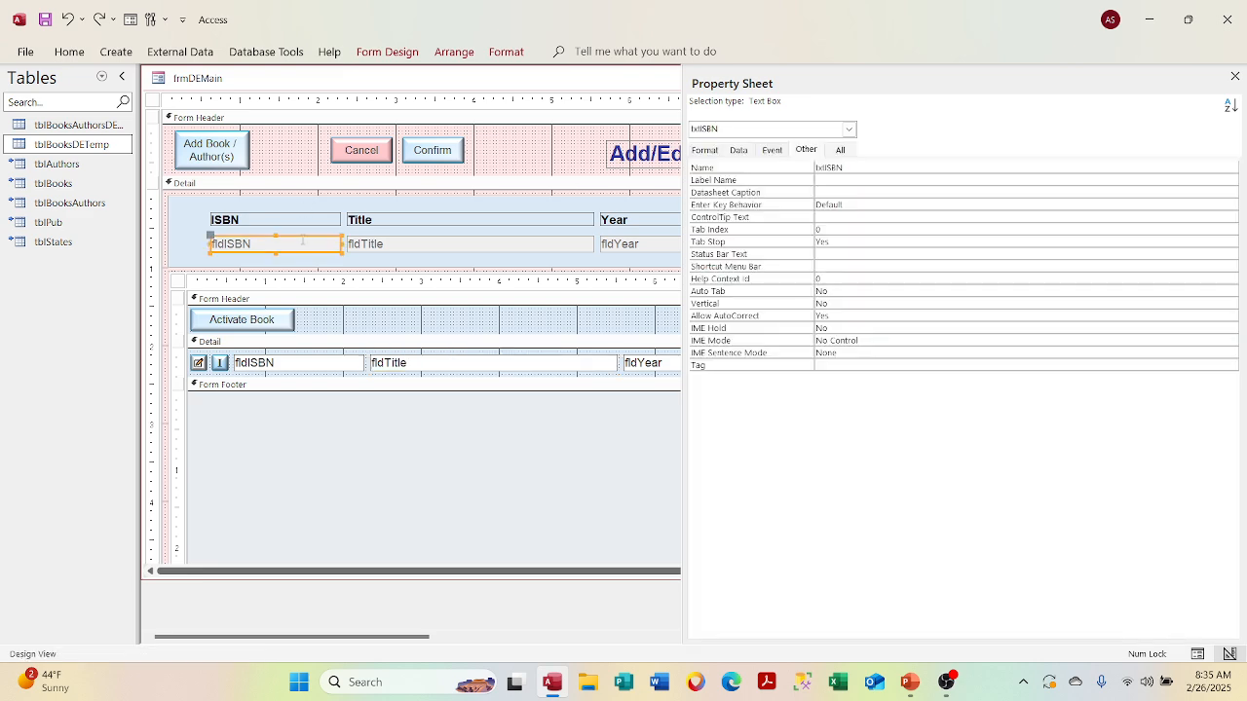
{"action": "left_click", "coordinate": [552, 367]}
{"action": "left_click", "coordinate": [569, 369]}
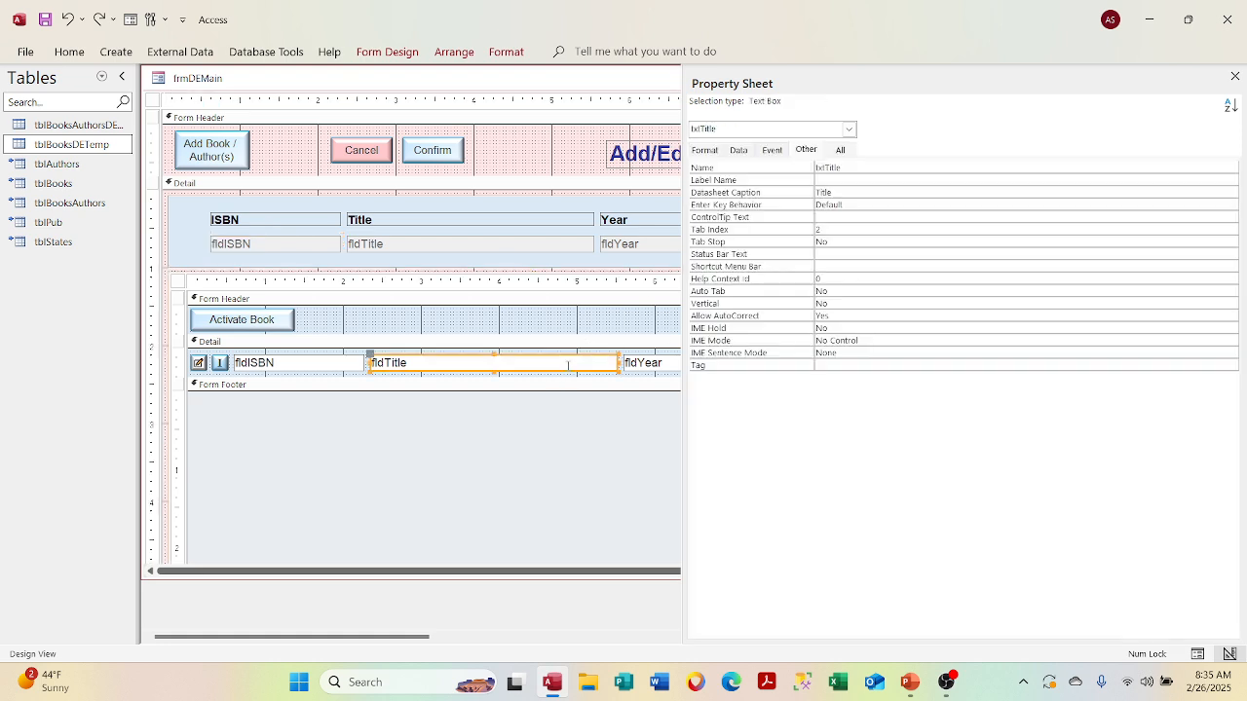
Review the available Enter Key Behavior options for the subform's fldTitle text box.
{"action": "left_click", "coordinate": [945, 204]}
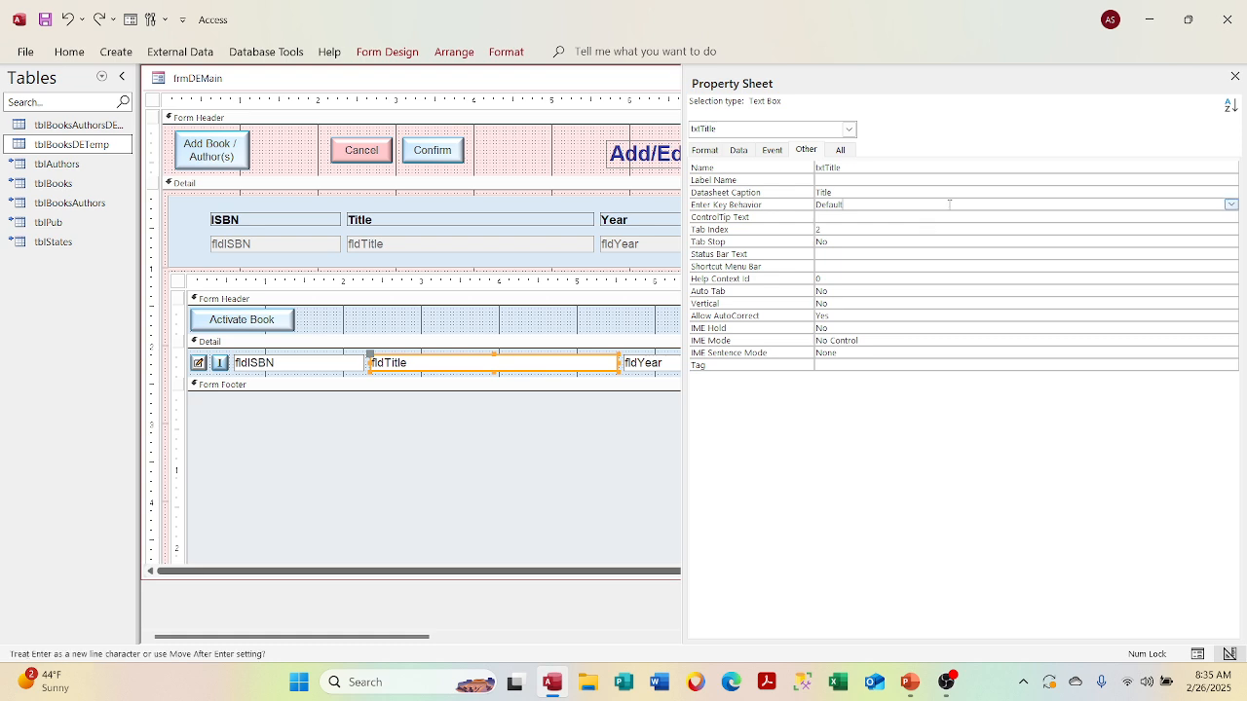
{"action": "left_click", "coordinate": [1231, 205]}
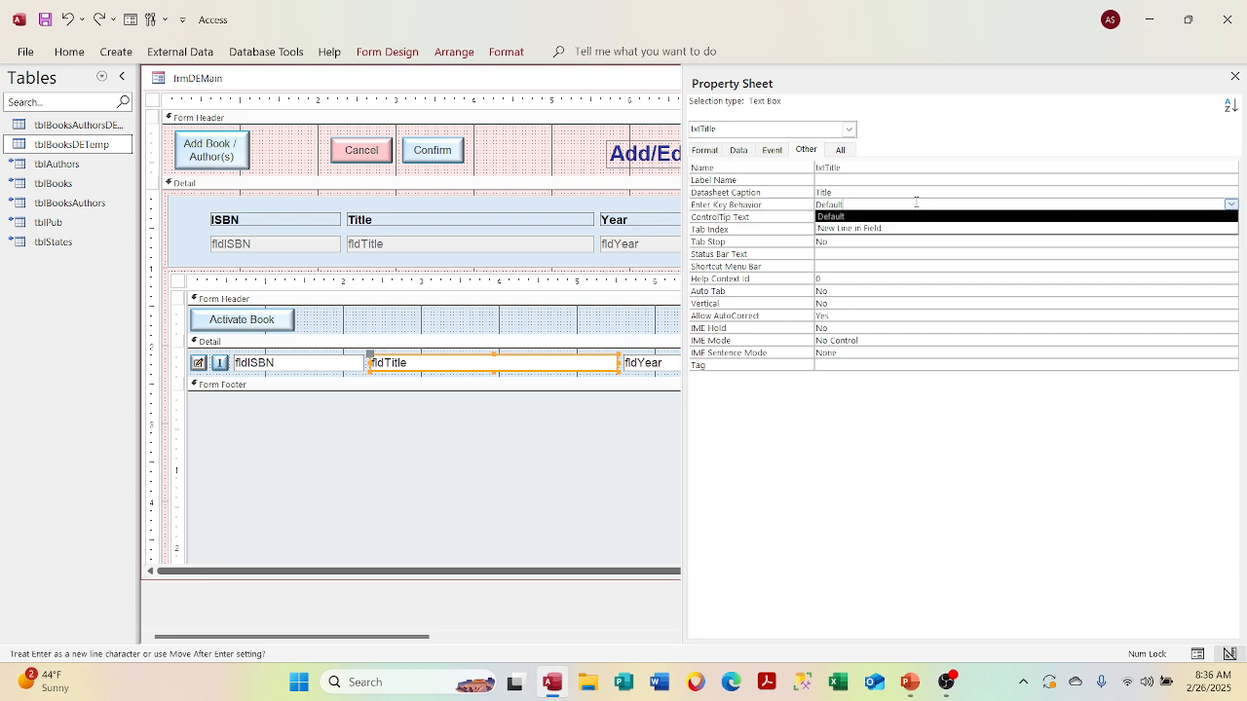
{"action": "left_click", "coordinate": [993, 288]}
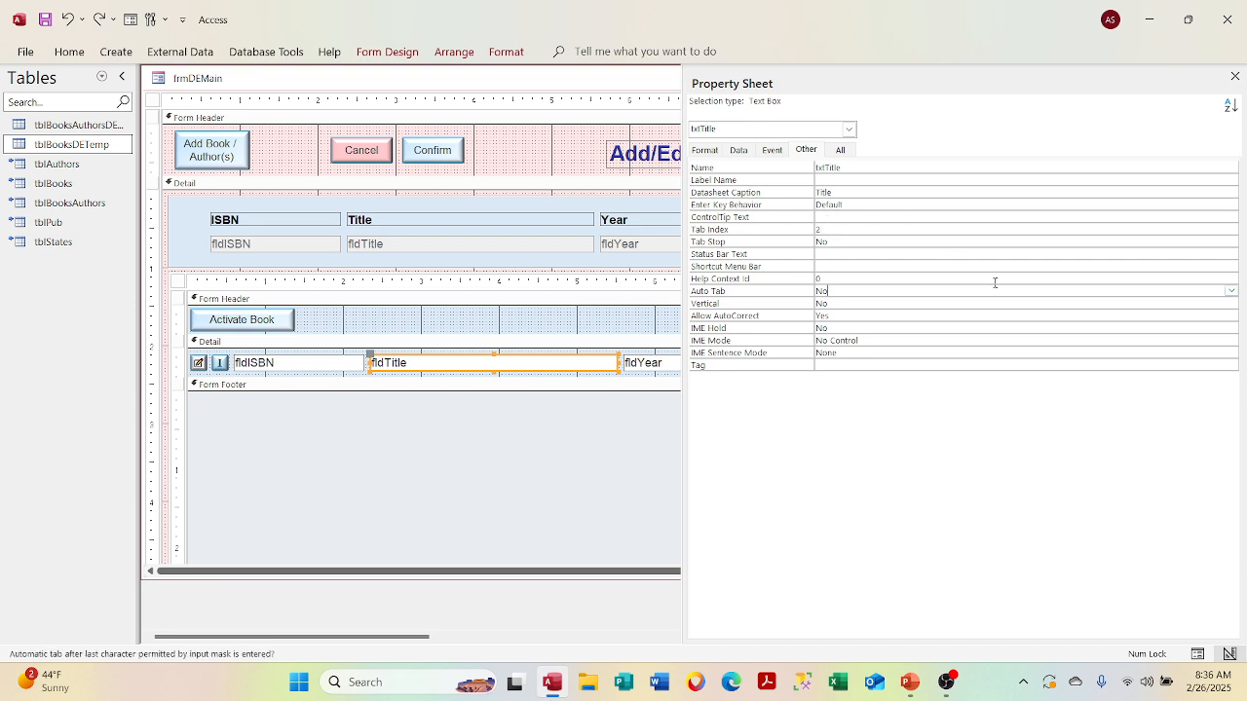
Set the ControlTip Text of the subform's fldTitle text box to "This is the Title".
{"action": "left_click", "coordinate": [915, 215]}
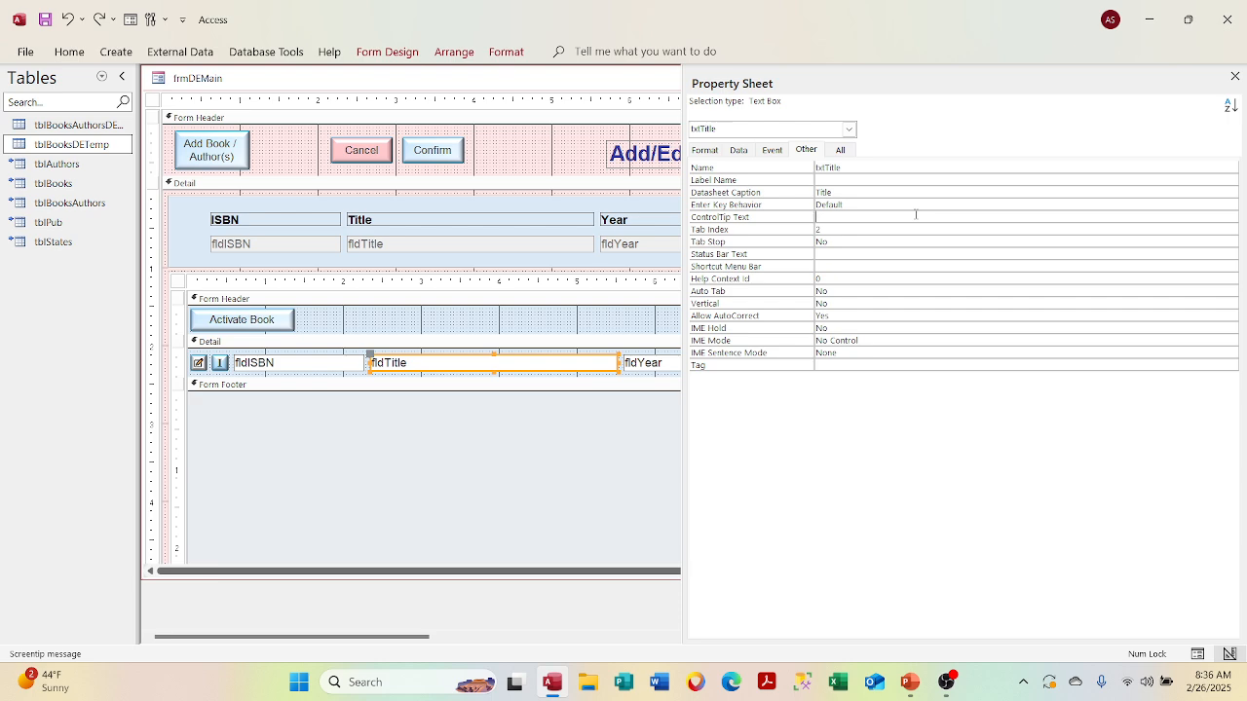
{"action": "type", "text": "This"}
{"action": "key", "text": "Num_Lock"}
{"action": "key", "text": "BackSpace"}
{"action": "key", "text": "BackSpace"}
{"action": "type", "text": "is the t"}
{"action": "key", "text": "BackSpace"}
{"action": "type", "text": "itle"}
{"action": "left_click", "coordinate": [926, 230]}
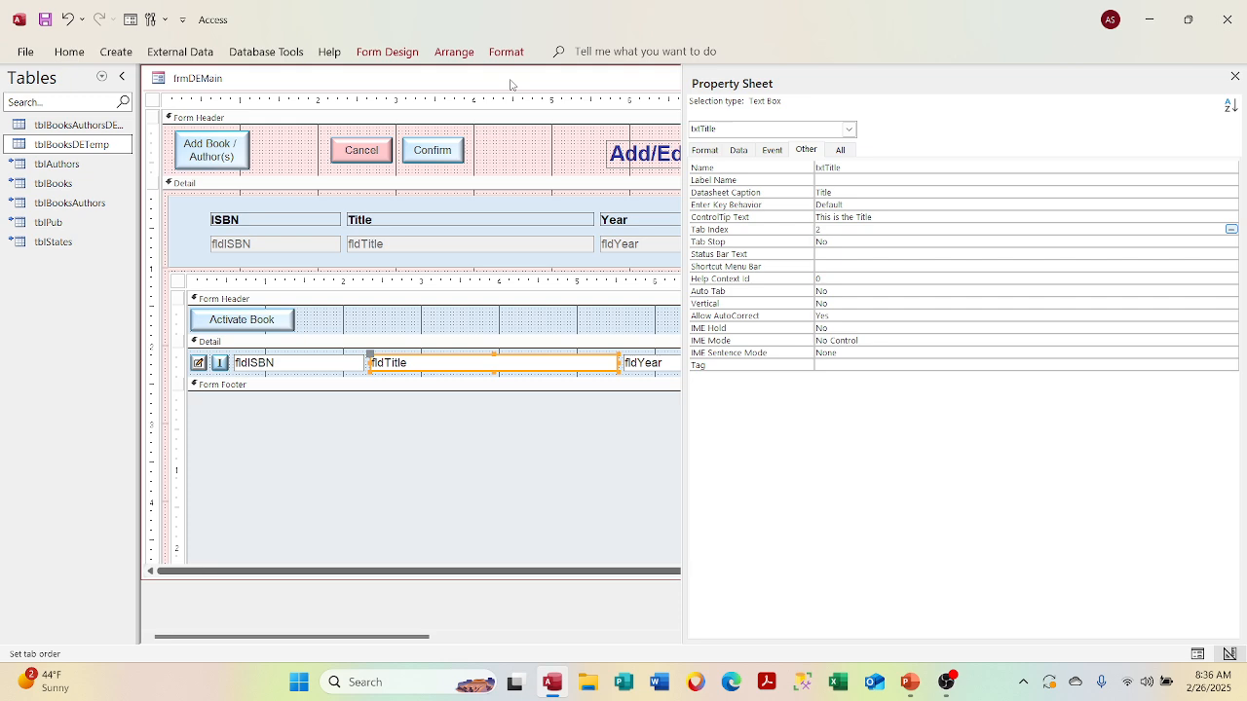
Check the control tip on the first book's title in Form View and return to Design View.
{"action": "right_click", "coordinate": [509, 85]}
{"action": "left_click", "coordinate": [560, 165]}
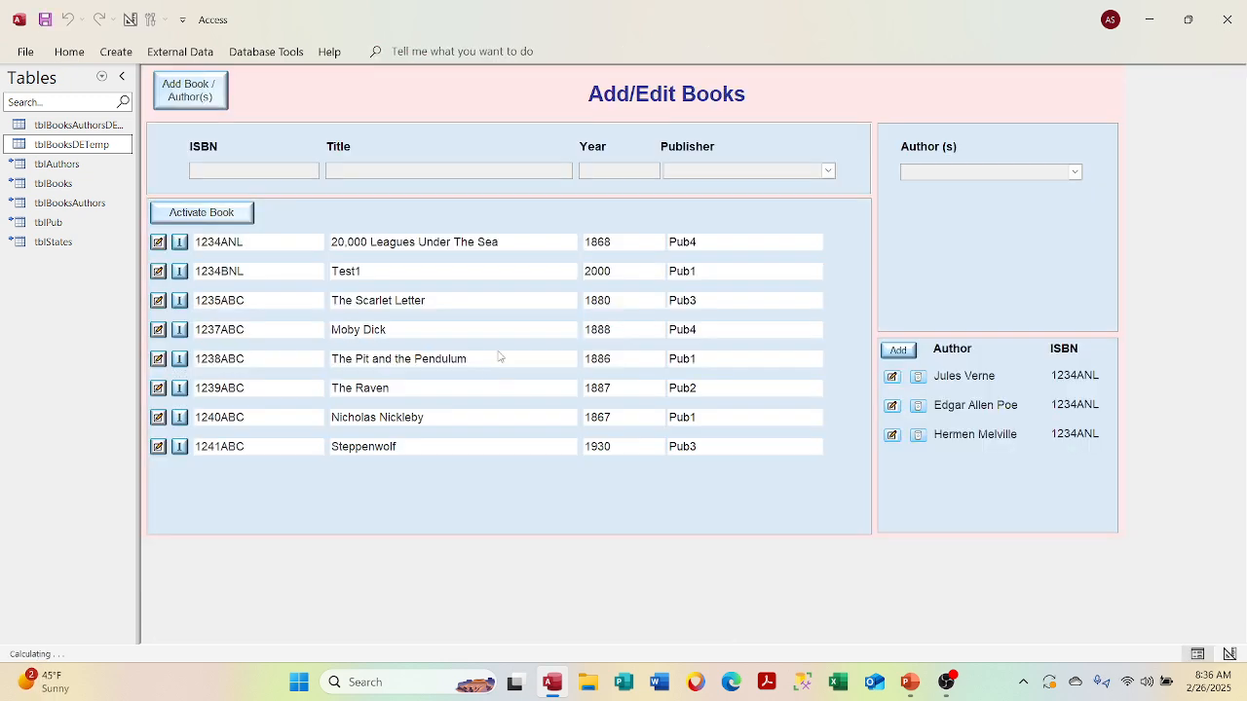
{"action": "double_click", "coordinate": [487, 240]}
{"action": "right_click", "coordinate": [486, 243]}
{"action": "key", "text": "Escape"}
{"action": "double_click", "coordinate": [465, 241]}
{"action": "right_click", "coordinate": [270, 86]}
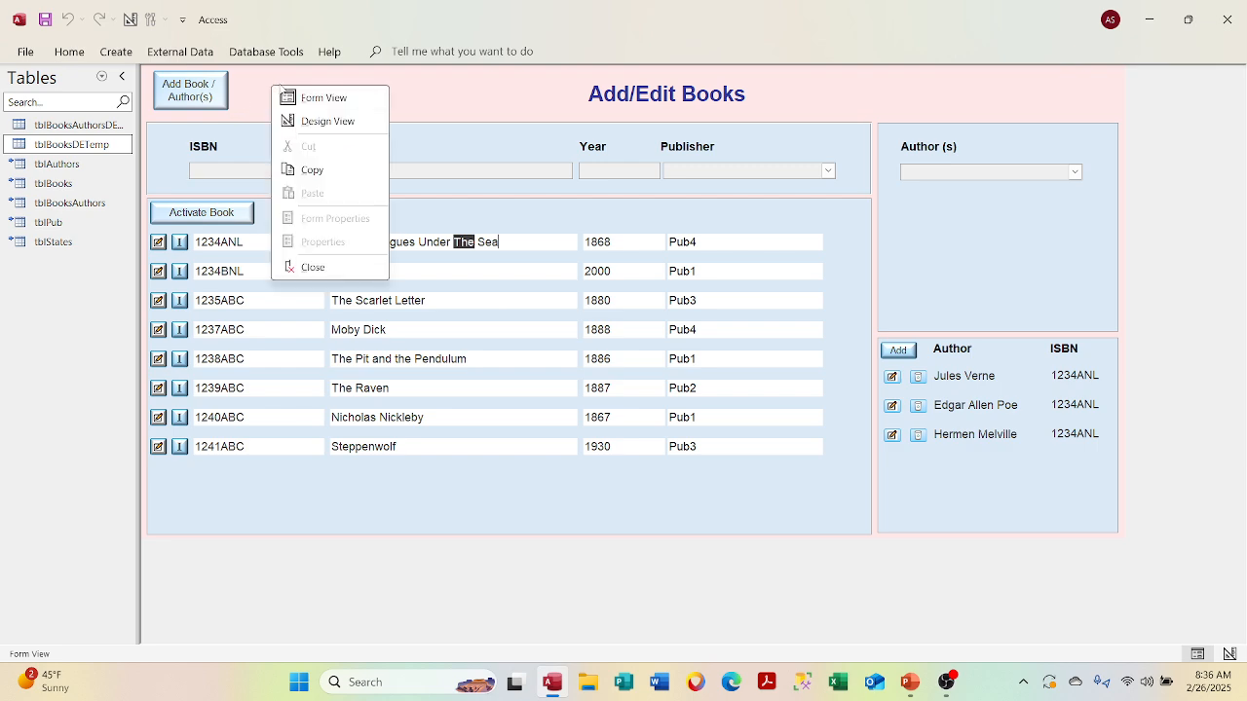
{"action": "left_click", "coordinate": [332, 124]}
Clear the ControlTip Text of the subform's fldTitle text box.
{"action": "left_click", "coordinate": [495, 362]}
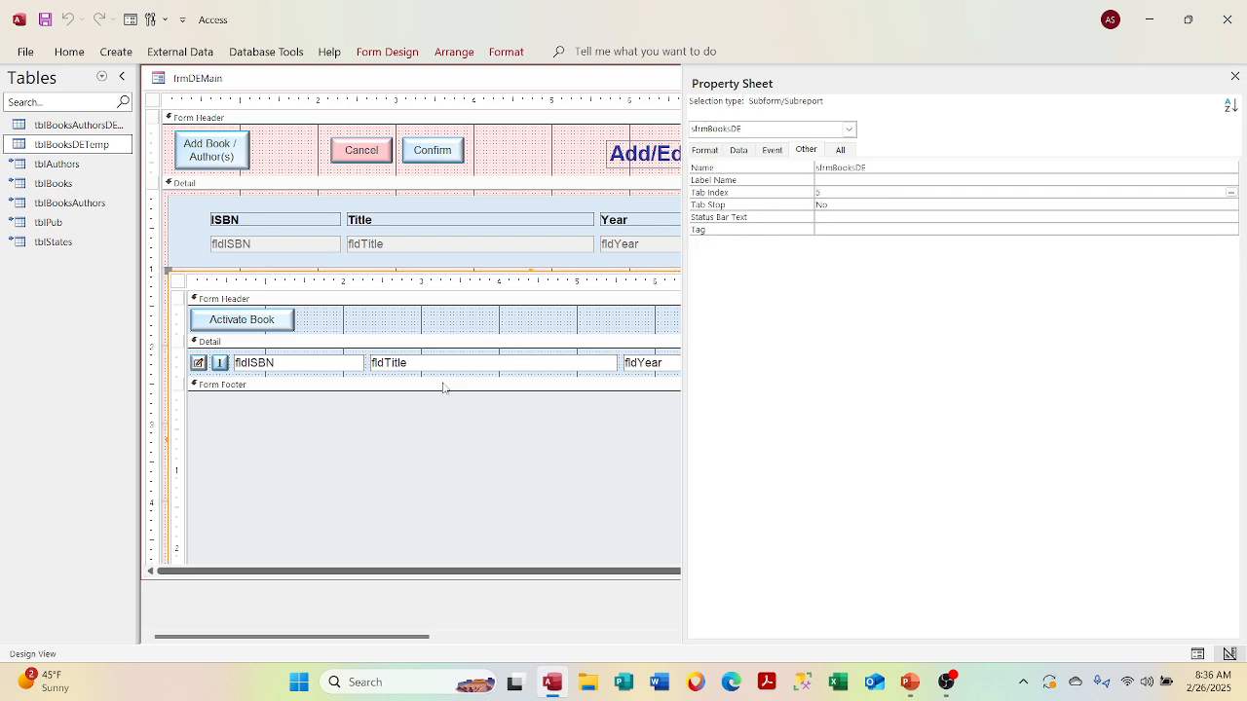
{"action": "left_click", "coordinate": [457, 373]}
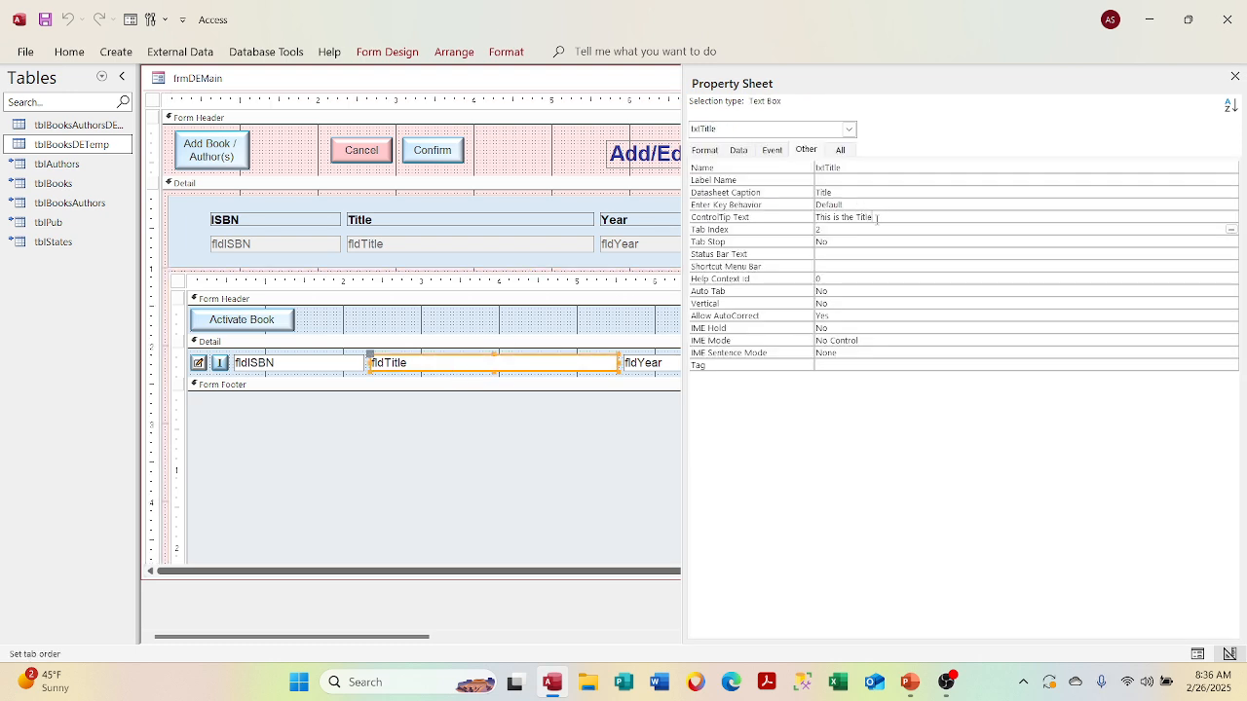
{"action": "left_click_drag", "start_coordinate": [874, 217], "coordinate": [788, 228]}
{"action": "key", "text": "Delete"}
{"action": "left_click", "coordinate": [931, 228]}
Compare the Tab Index of the subform's text boxes and view the Tab Order of its Detail section.
{"action": "left_click", "coordinate": [322, 361]}
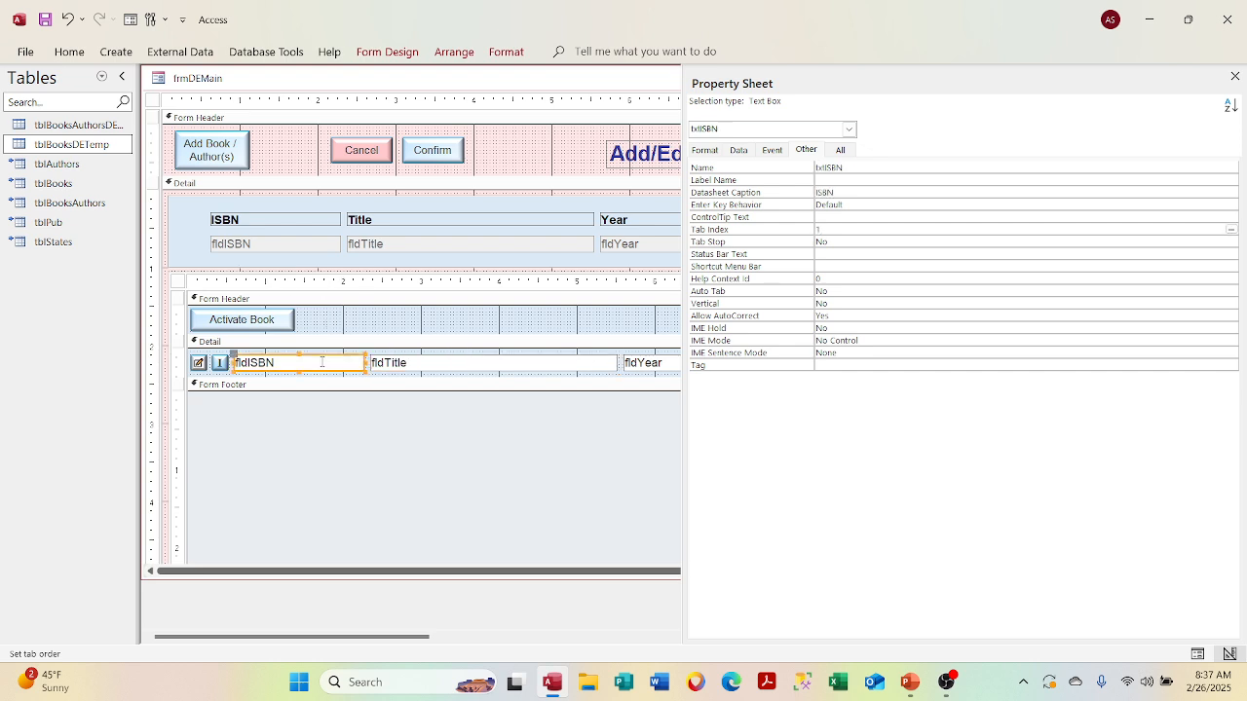
{"action": "left_click", "coordinate": [433, 370]}
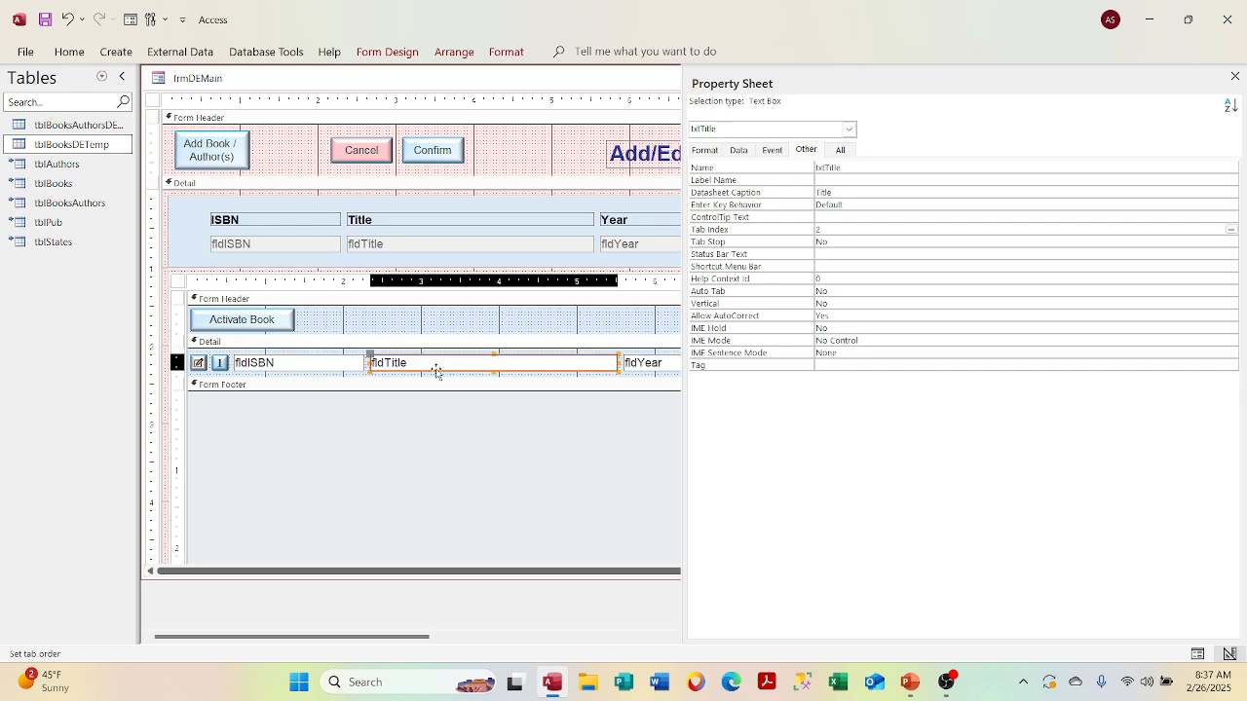
{"action": "left_click", "coordinate": [655, 370]}
{"action": "left_click", "coordinate": [573, 358]}
{"action": "left_click", "coordinate": [182, 287]}
{"action": "right_click", "coordinate": [183, 288]}
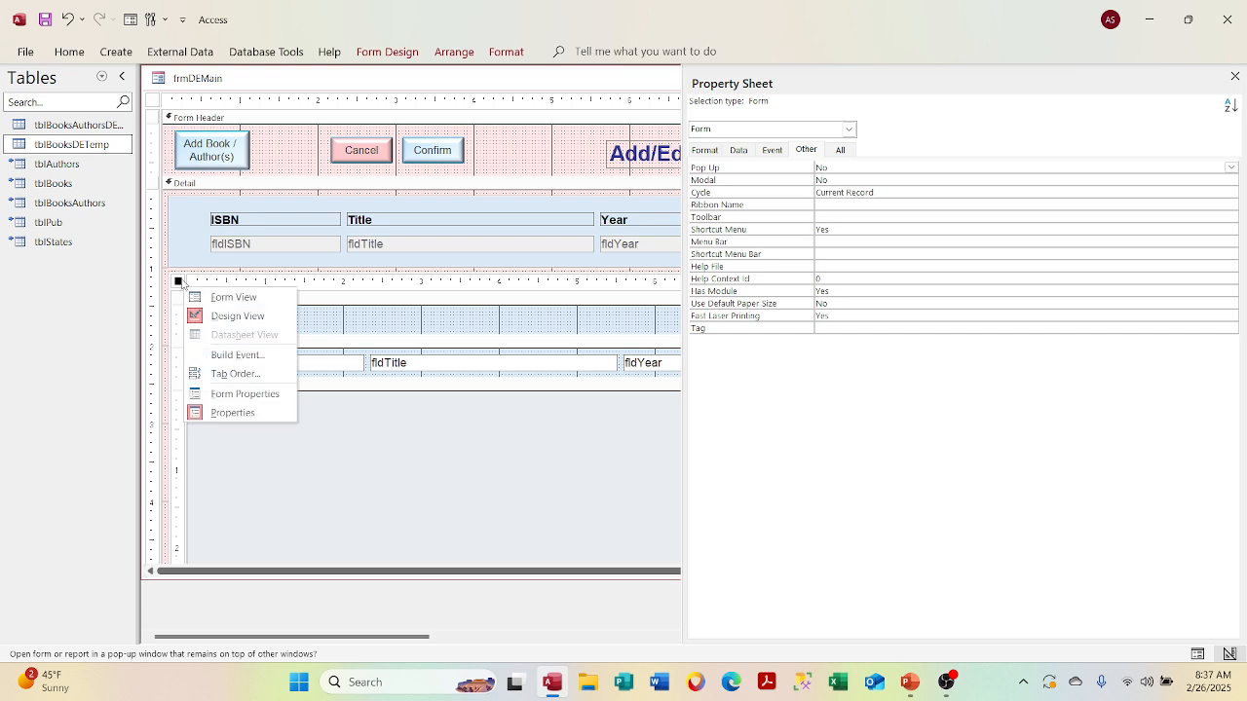
{"action": "left_click", "coordinate": [217, 374]}
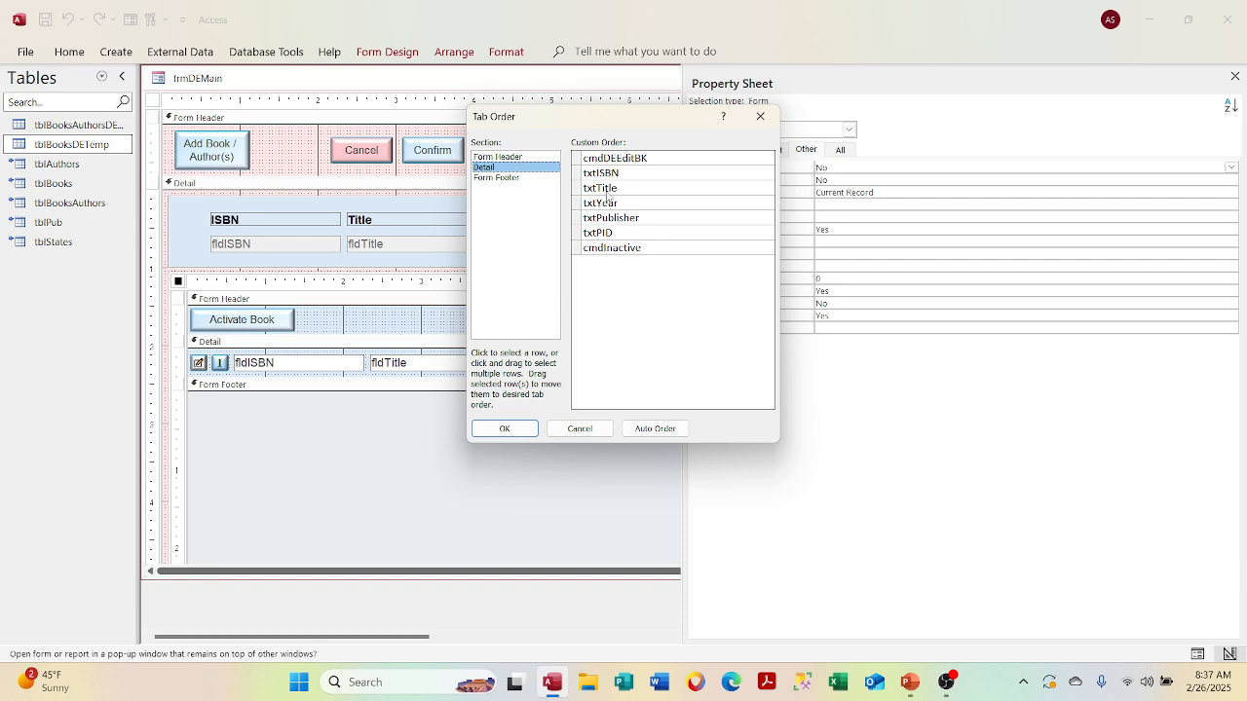
{"action": "left_click", "coordinate": [759, 118]}
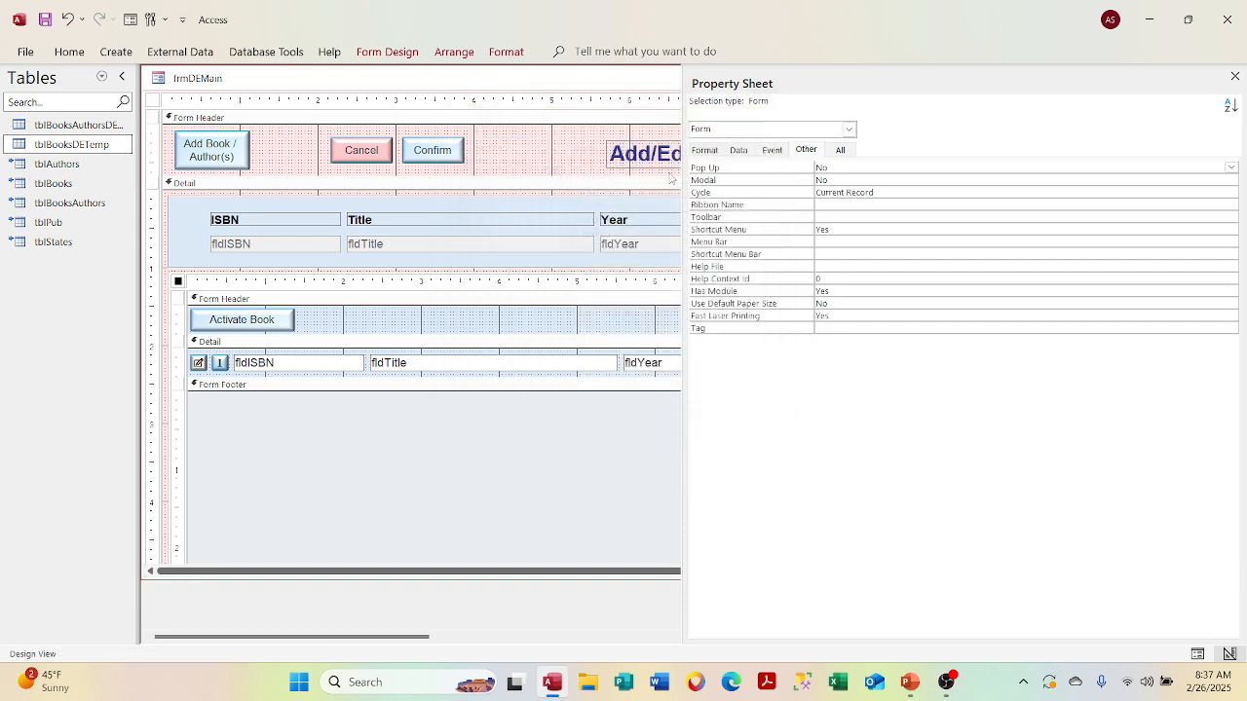
Review the Tab Stop options of the subform's fldTitle text box and compare them with the main form's fldTitle text box.
{"action": "left_click", "coordinate": [475, 363]}
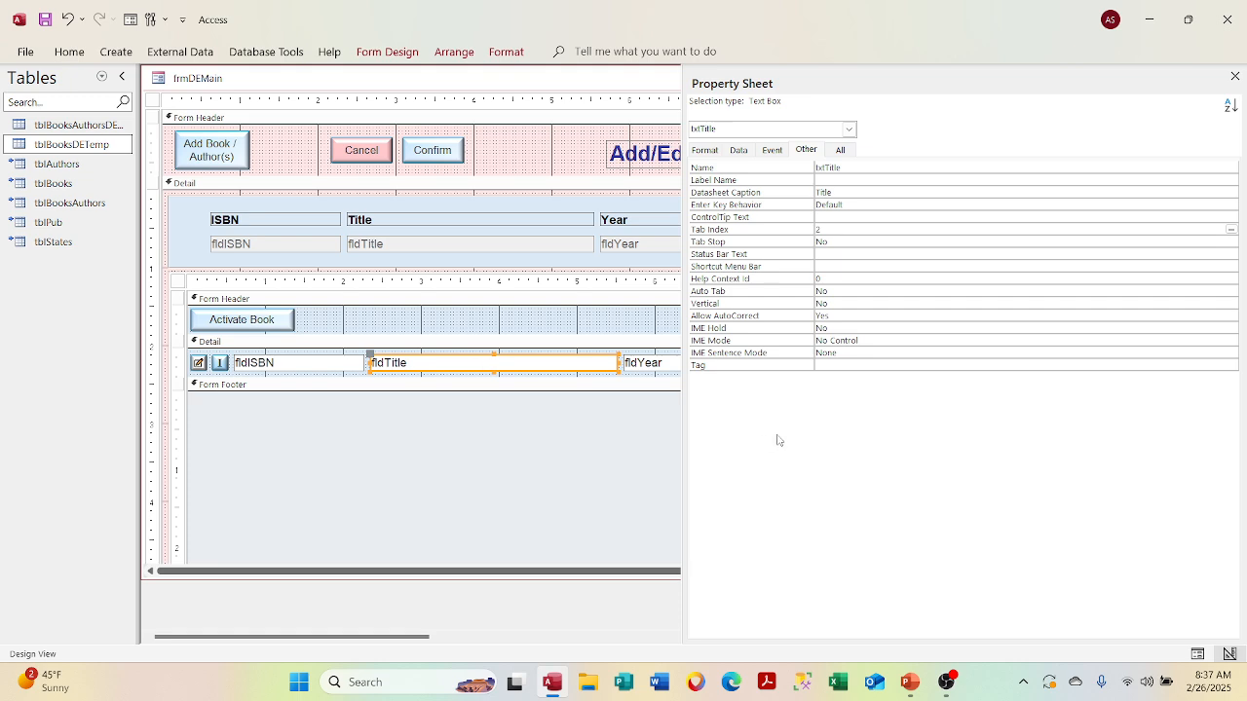
{"action": "left_click", "coordinate": [1113, 241]}
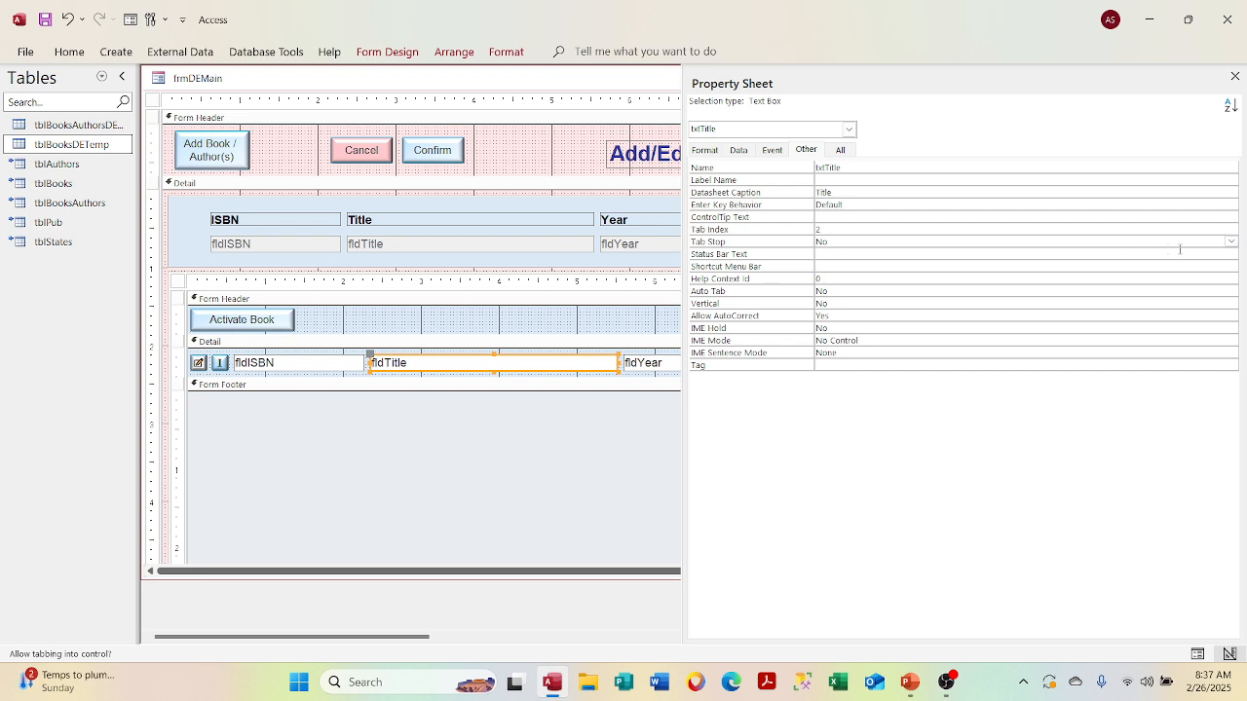
{"action": "left_click", "coordinate": [1229, 247]}
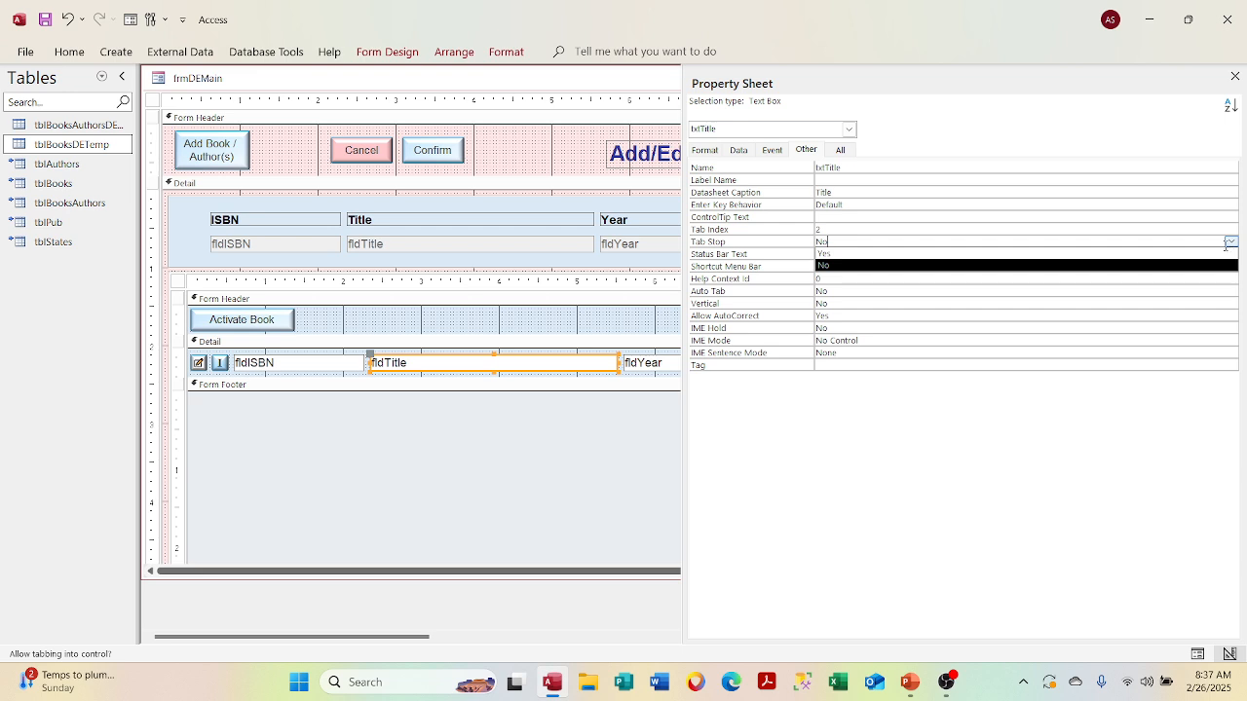
{"action": "left_click", "coordinate": [557, 245]}
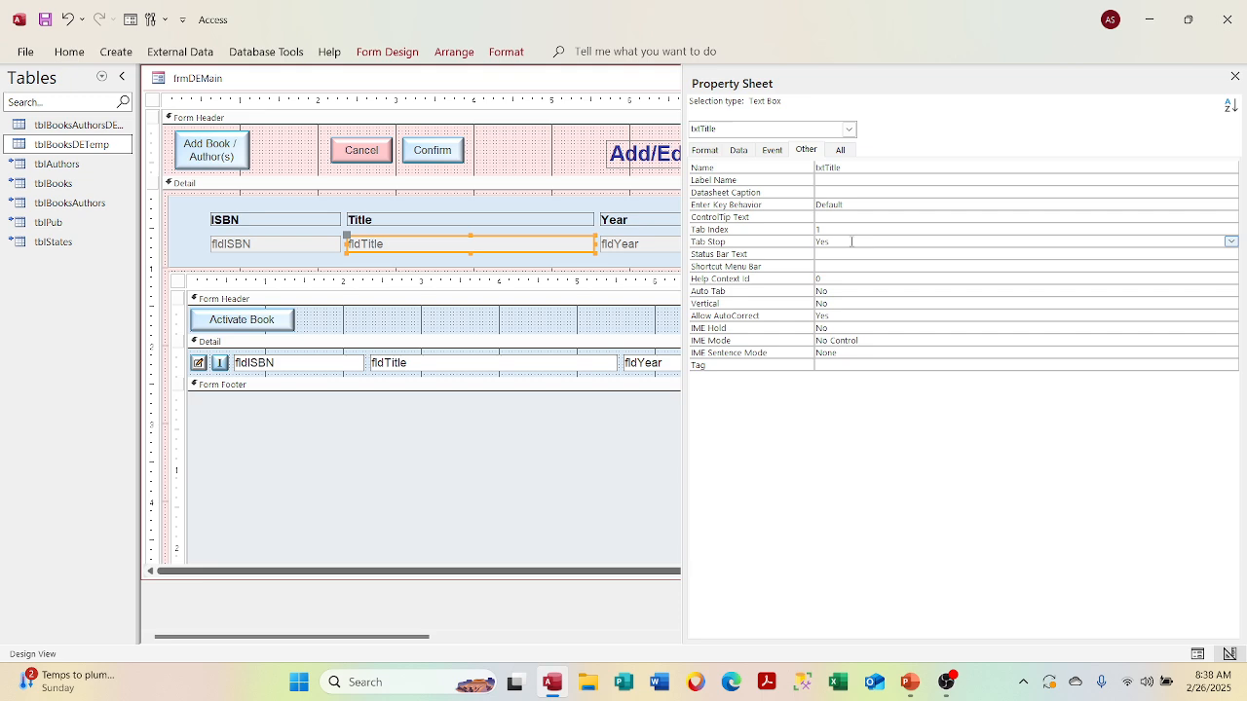
Review the Auto Tab and Vertical properties of the subform's fldTitle text box.
{"action": "left_click", "coordinate": [571, 363]}
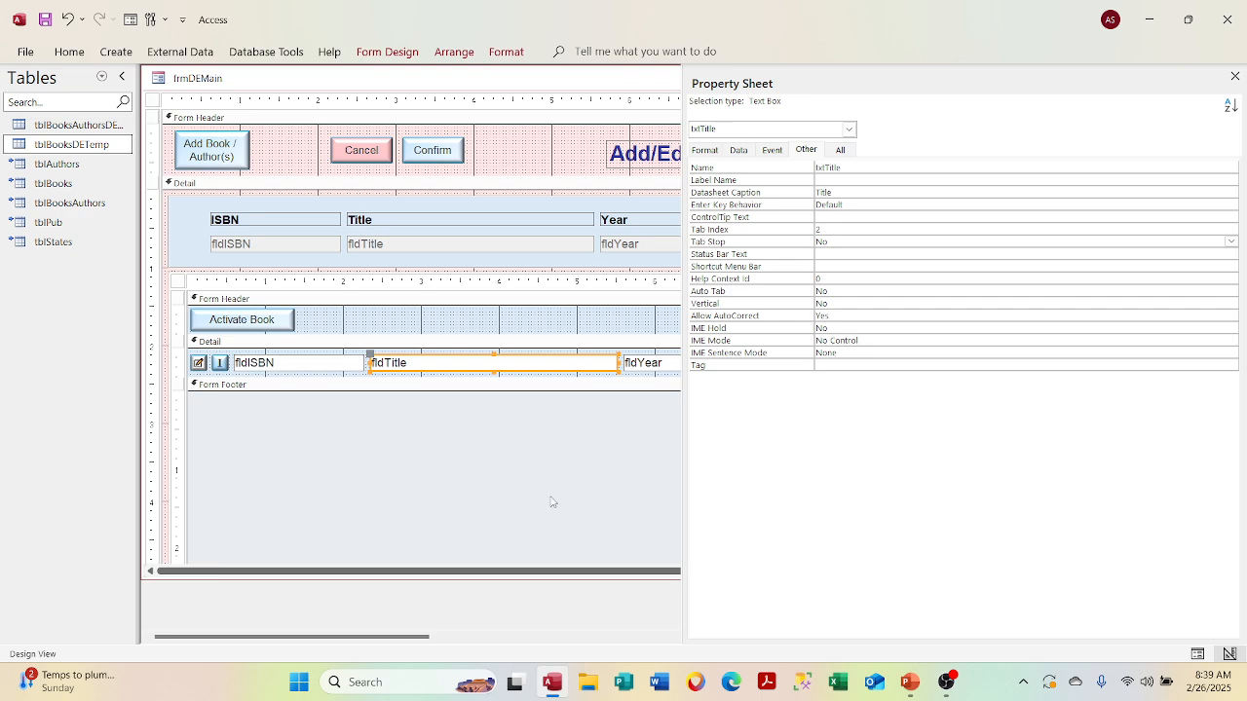
{"action": "left_click", "coordinate": [867, 294]}
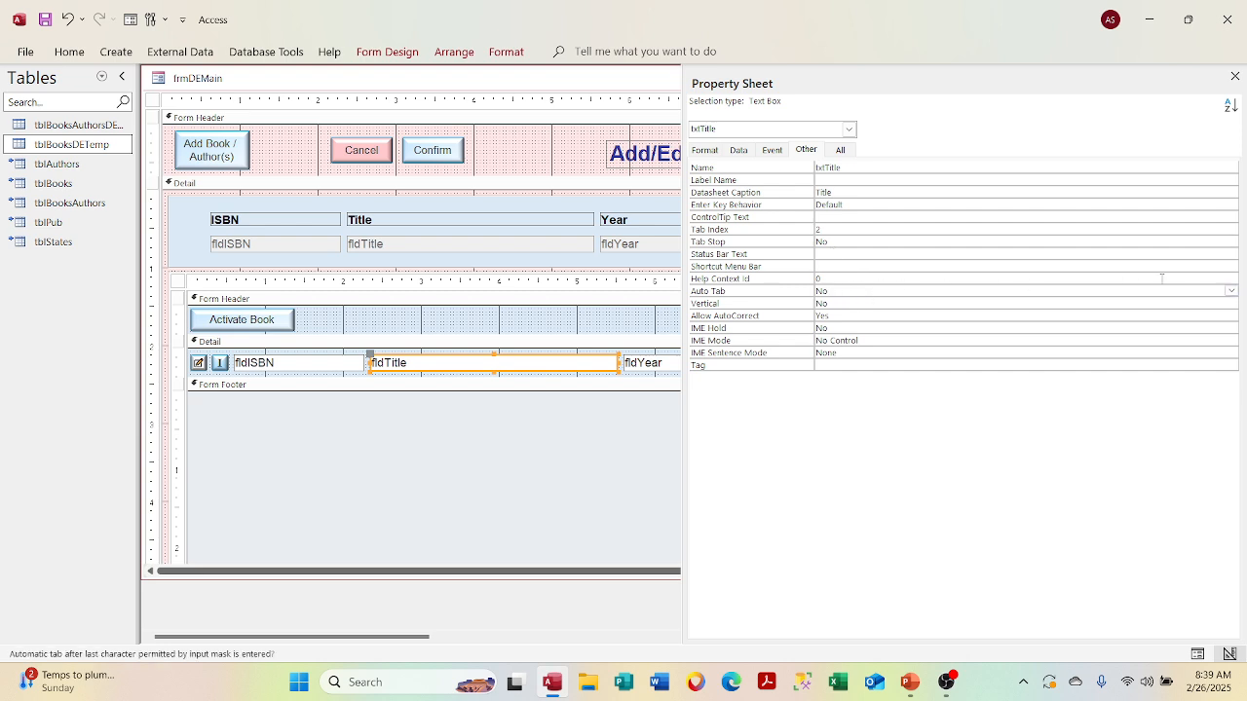
{"action": "left_click", "coordinate": [1230, 290]}
{"action": "left_click", "coordinate": [948, 316]}
{"action": "left_click", "coordinate": [933, 303]}
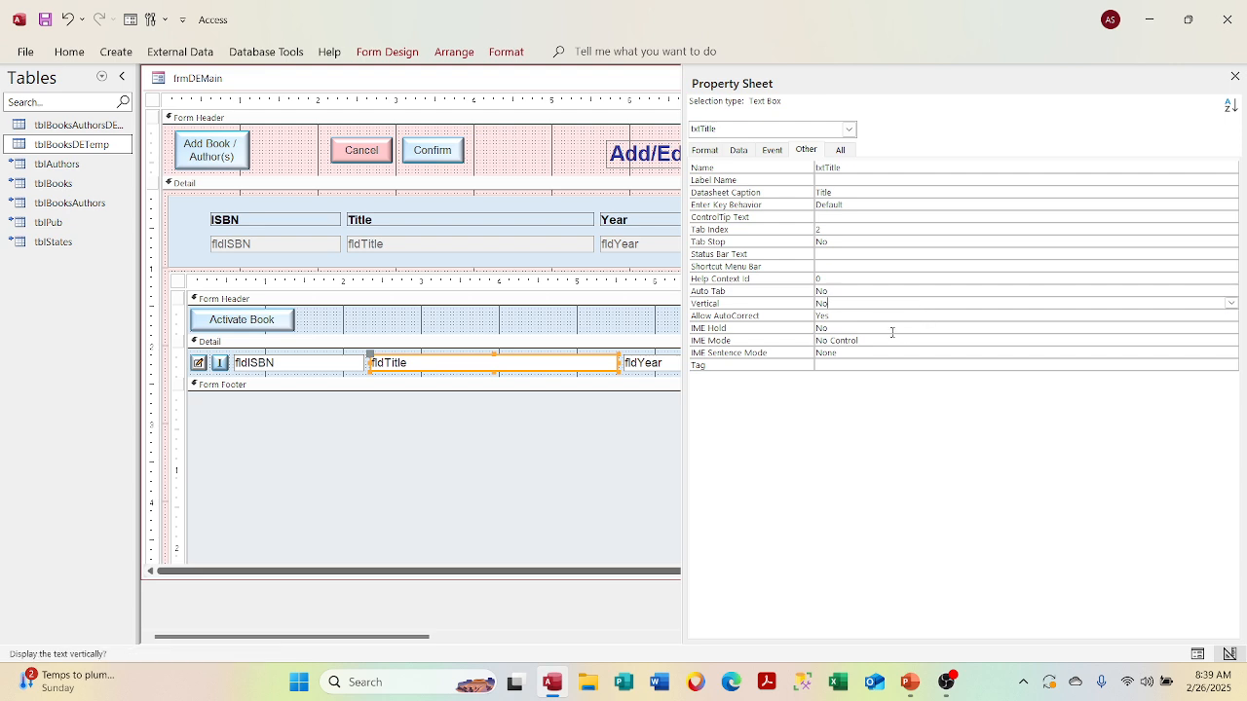
Review the IME Sentence Mode and Tag properties of the subform's fldTitle text box, then close its property sheet.
{"action": "left_click", "coordinate": [847, 354]}
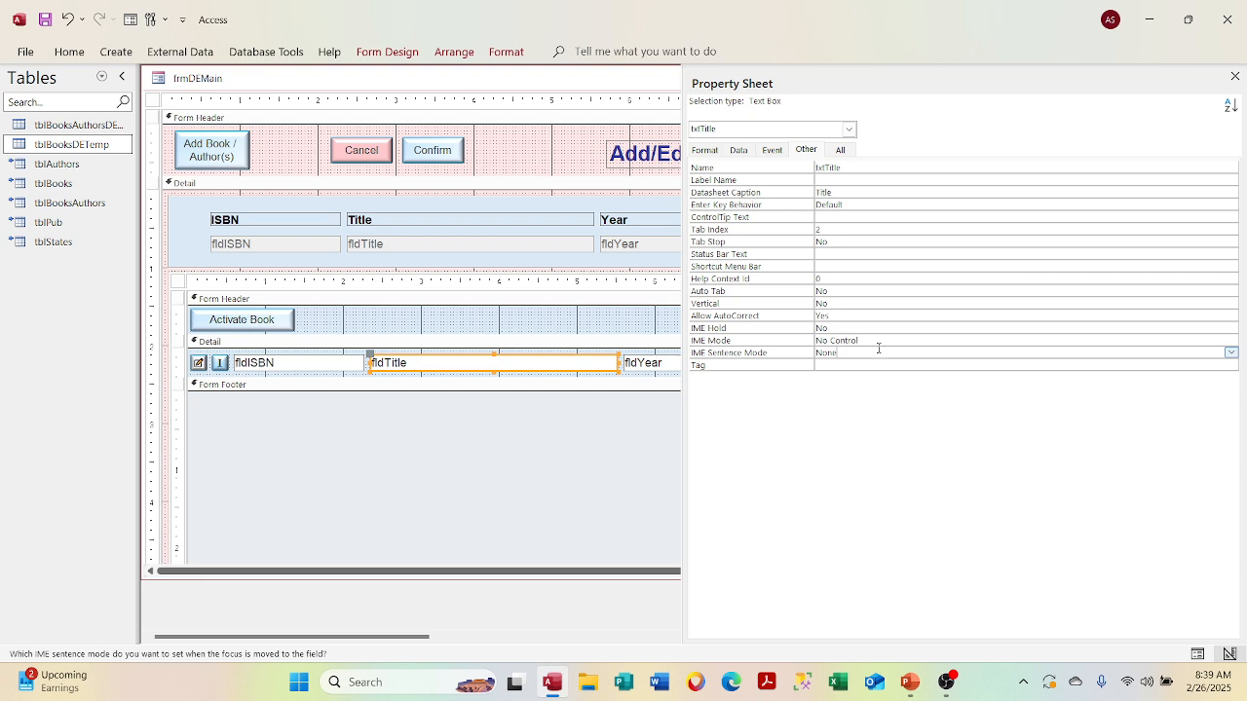
{"action": "left_click", "coordinate": [867, 367]}
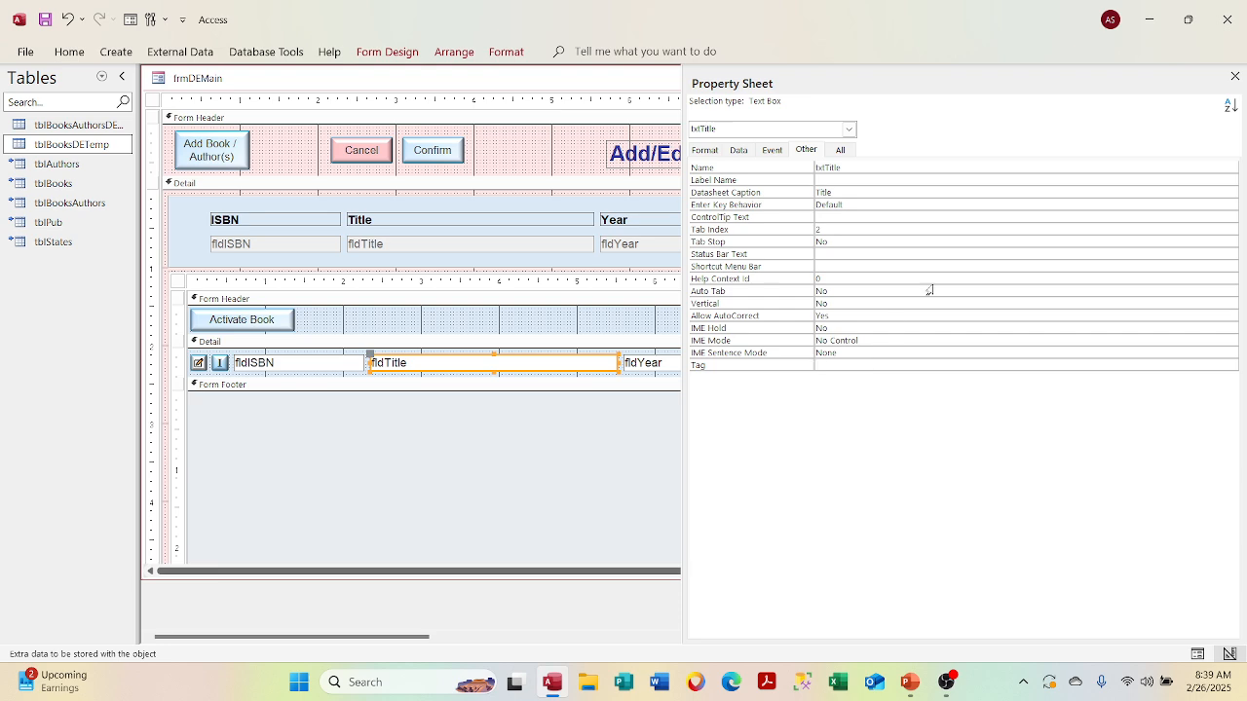
{"action": "left_click", "coordinate": [1234, 76]}
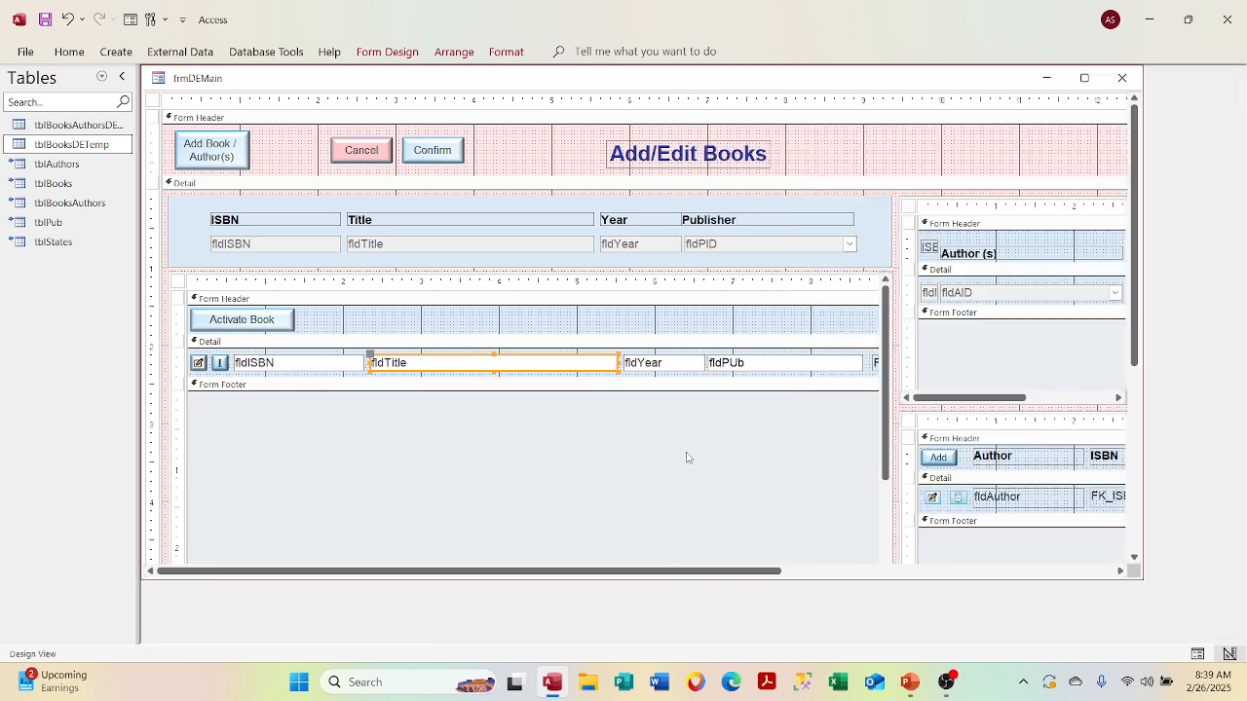
{"action": "left_click", "coordinate": [652, 457]}
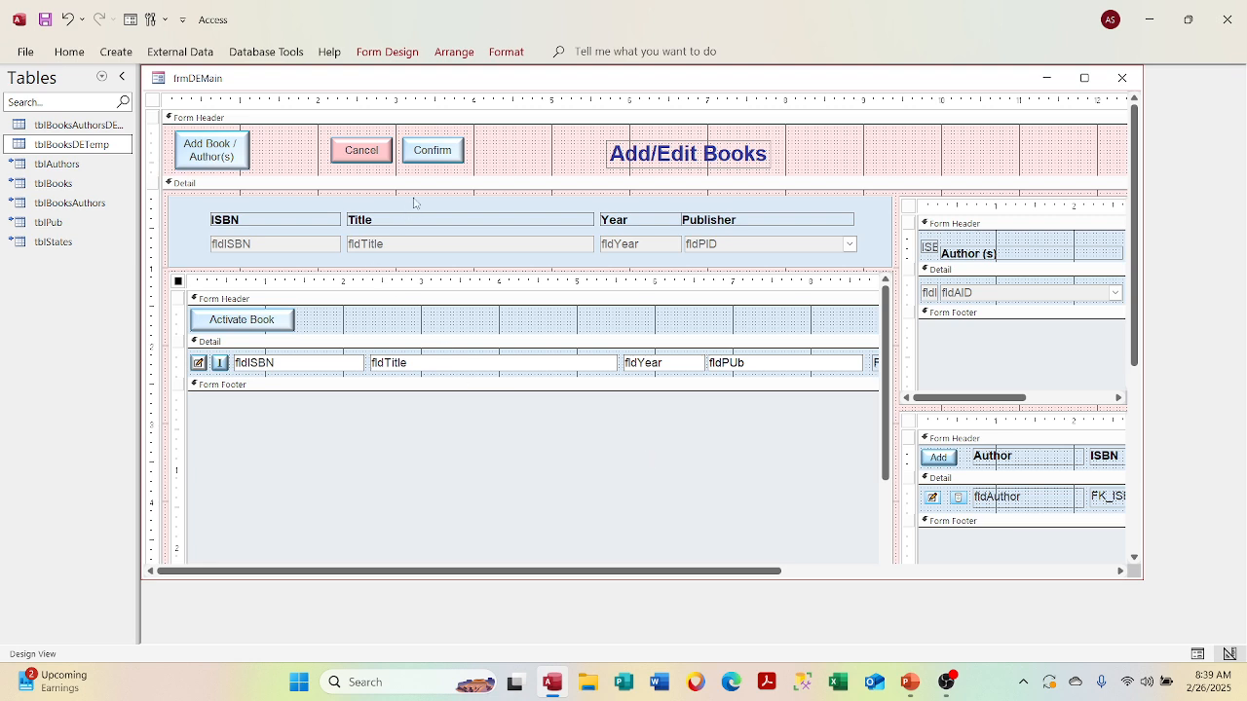
Review the Default, Cancel and Tag properties of the Add Book / Author(s) button in the main form's header.
{"action": "left_click", "coordinate": [216, 156]}
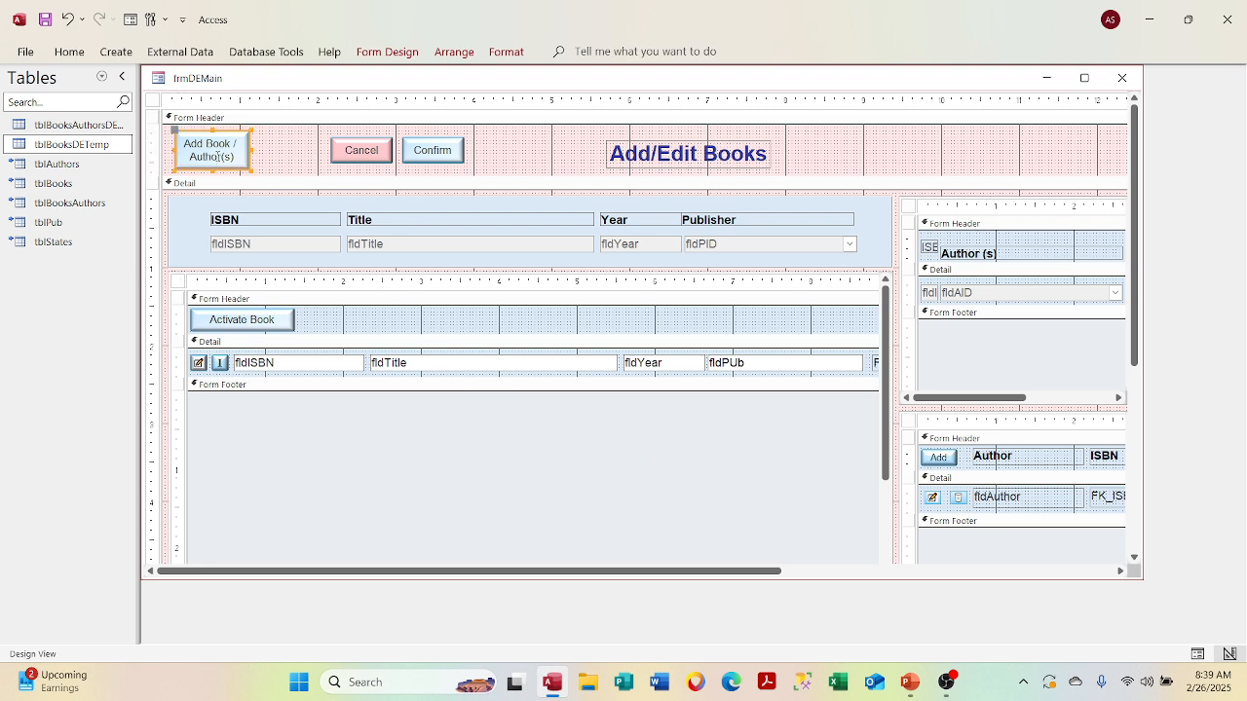
{"action": "right_click", "coordinate": [216, 156]}
{"action": "left_click", "coordinate": [277, 646]}
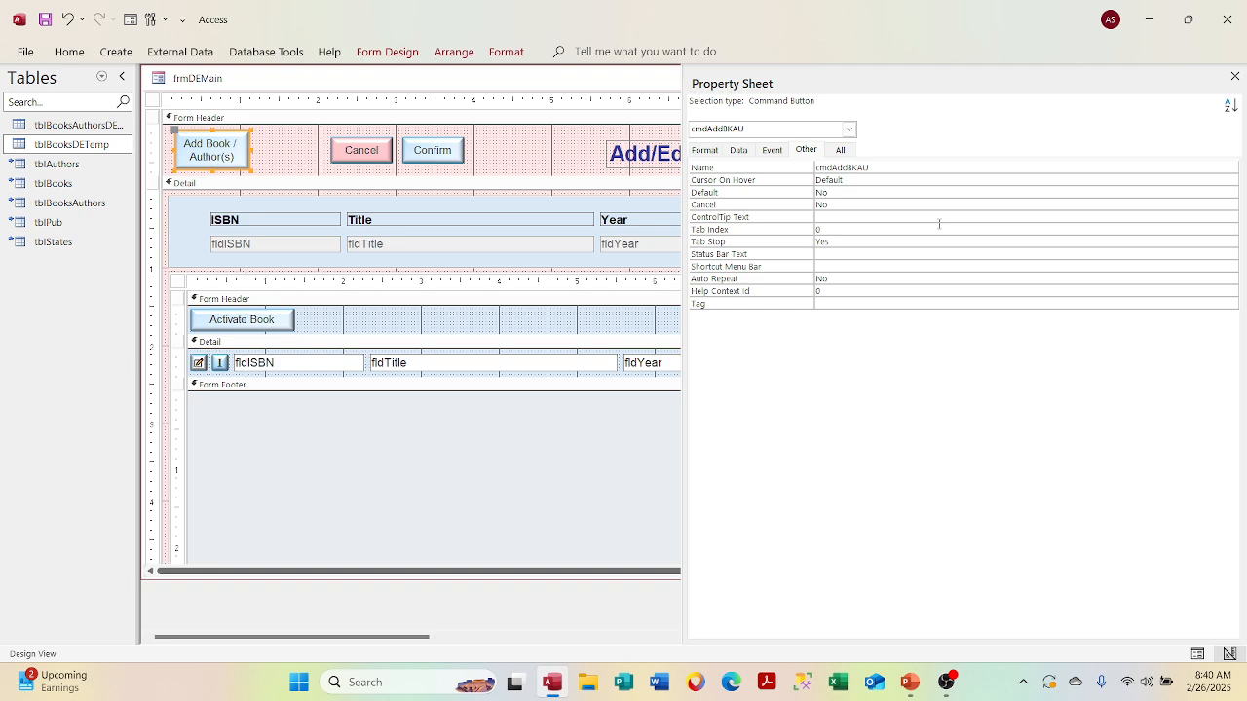
{"action": "left_click", "coordinate": [1087, 188]}
{"action": "left_click", "coordinate": [1231, 193]}
{"action": "left_click", "coordinate": [1231, 193]}
{"action": "left_click", "coordinate": [1058, 204]}
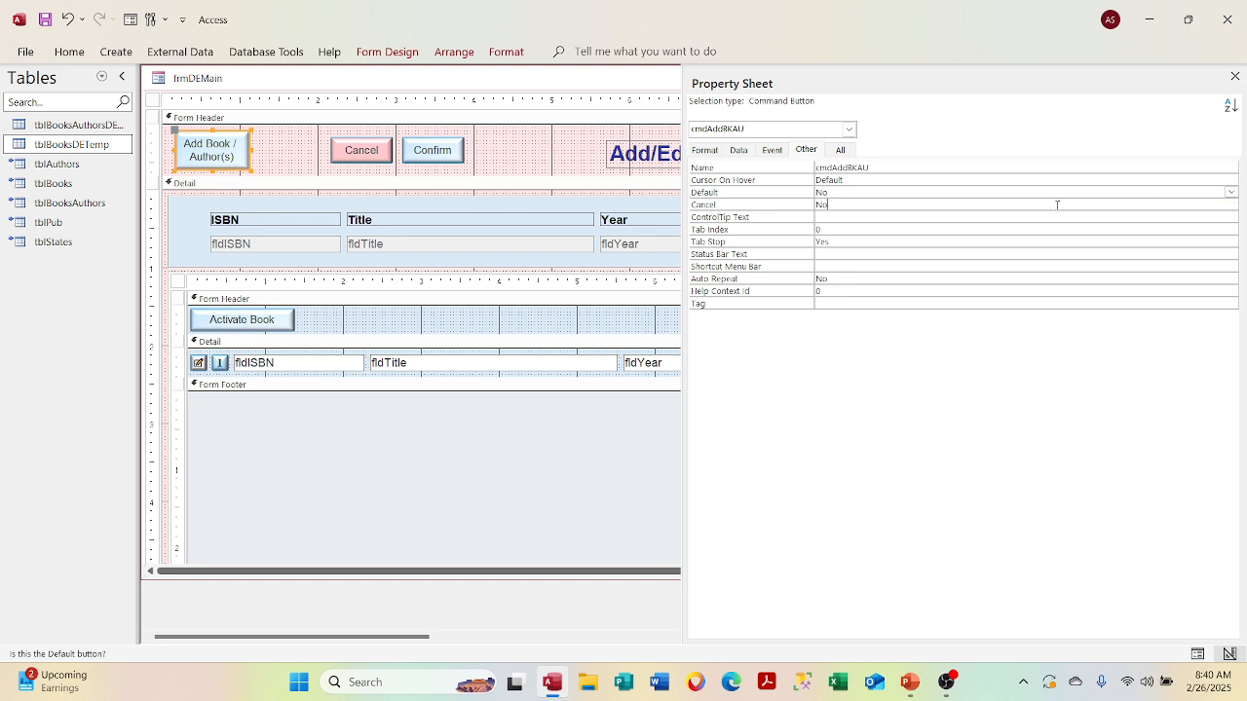
{"action": "left_click", "coordinate": [1232, 206]}
{"action": "left_click", "coordinate": [1232, 206]}
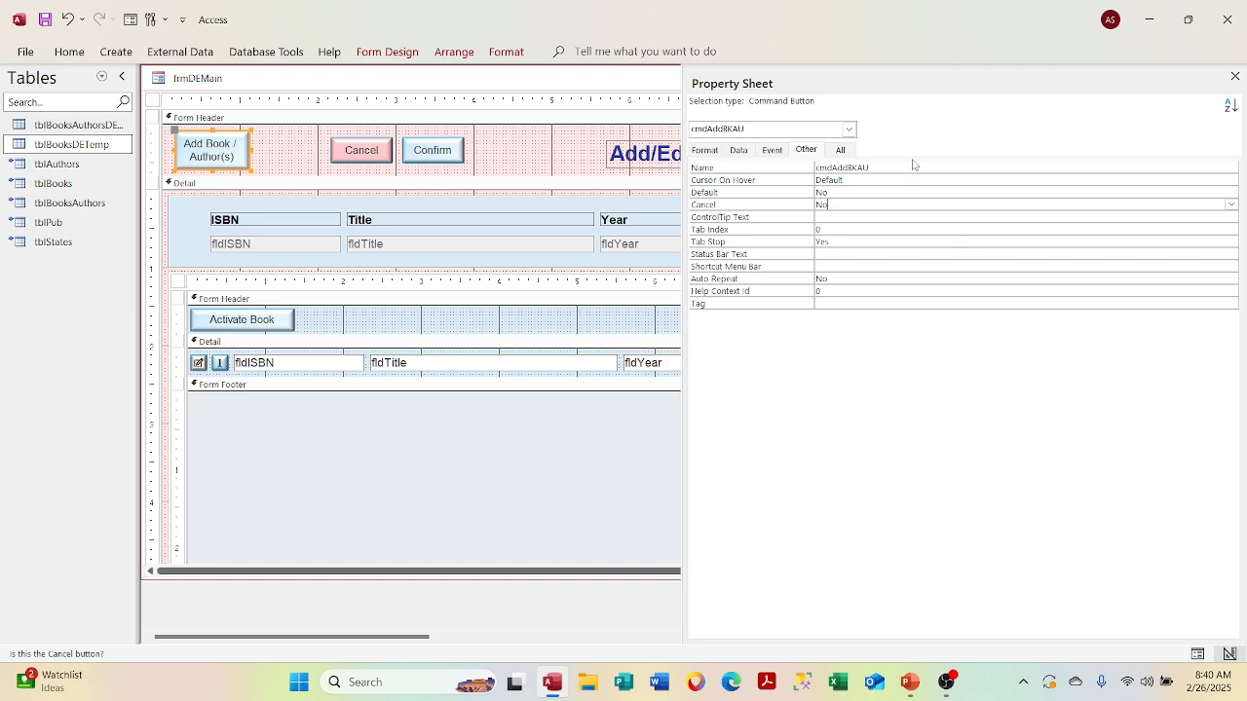
{"action": "left_click", "coordinate": [867, 303]}
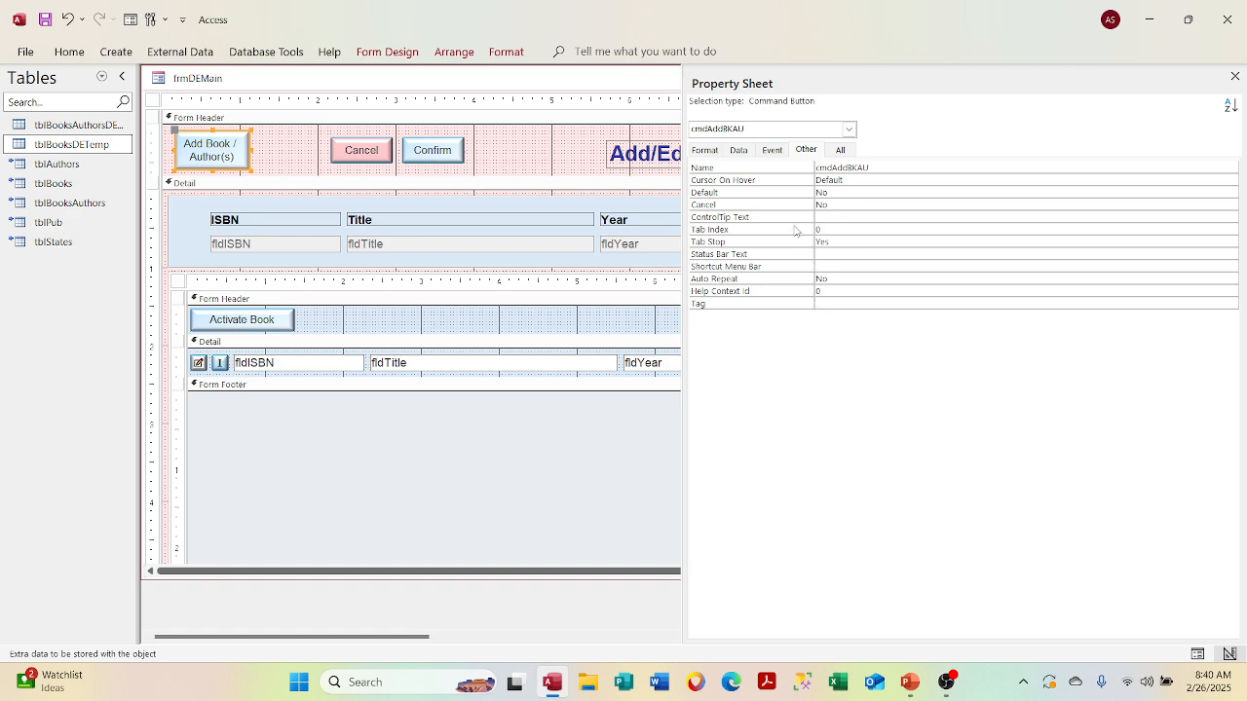
Try the Transparent Back Style on the Add Book / Author(s) button, then set it back to Normal.
{"action": "left_click", "coordinate": [715, 152]}
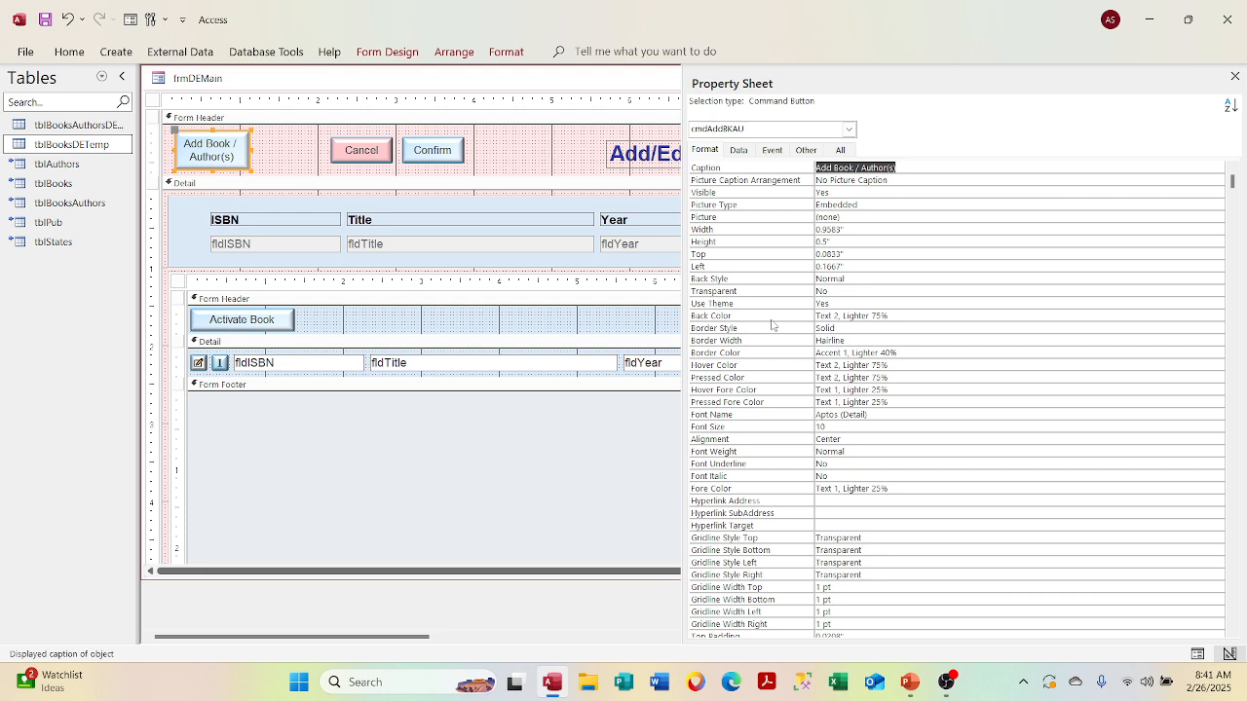
{"action": "left_click", "coordinate": [943, 277]}
{"action": "left_click", "coordinate": [1217, 279]}
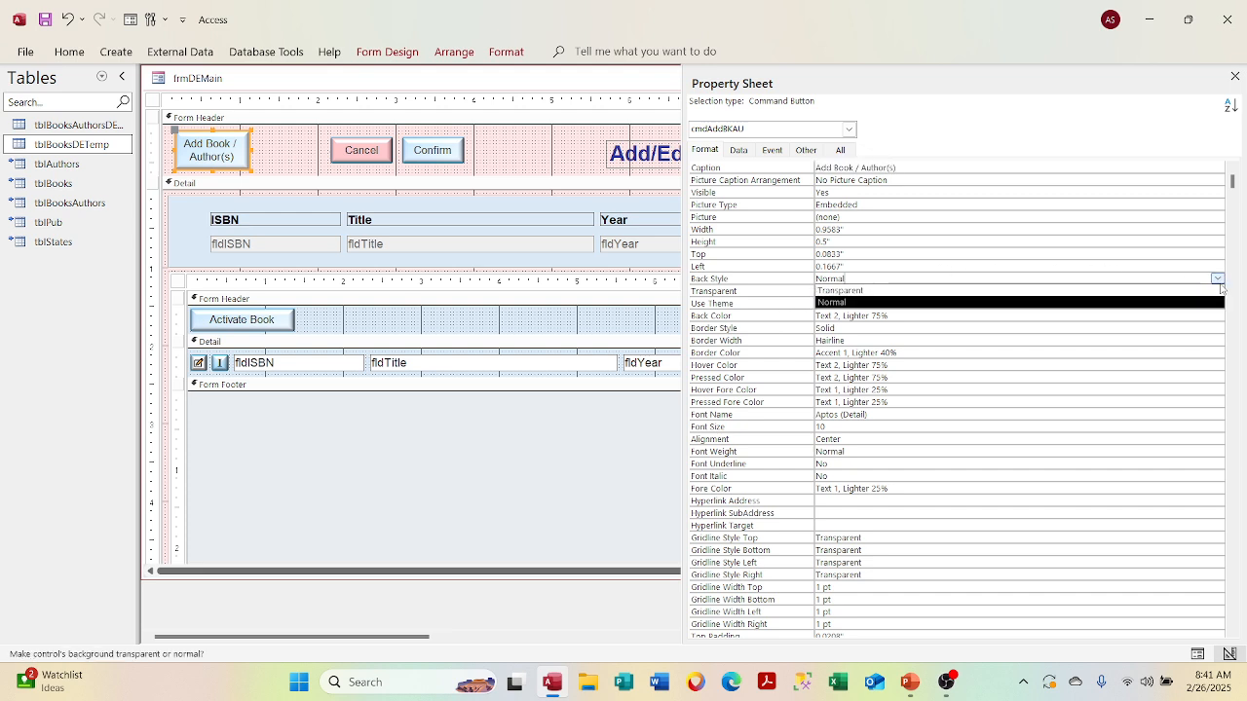
{"action": "left_click", "coordinate": [1207, 291]}
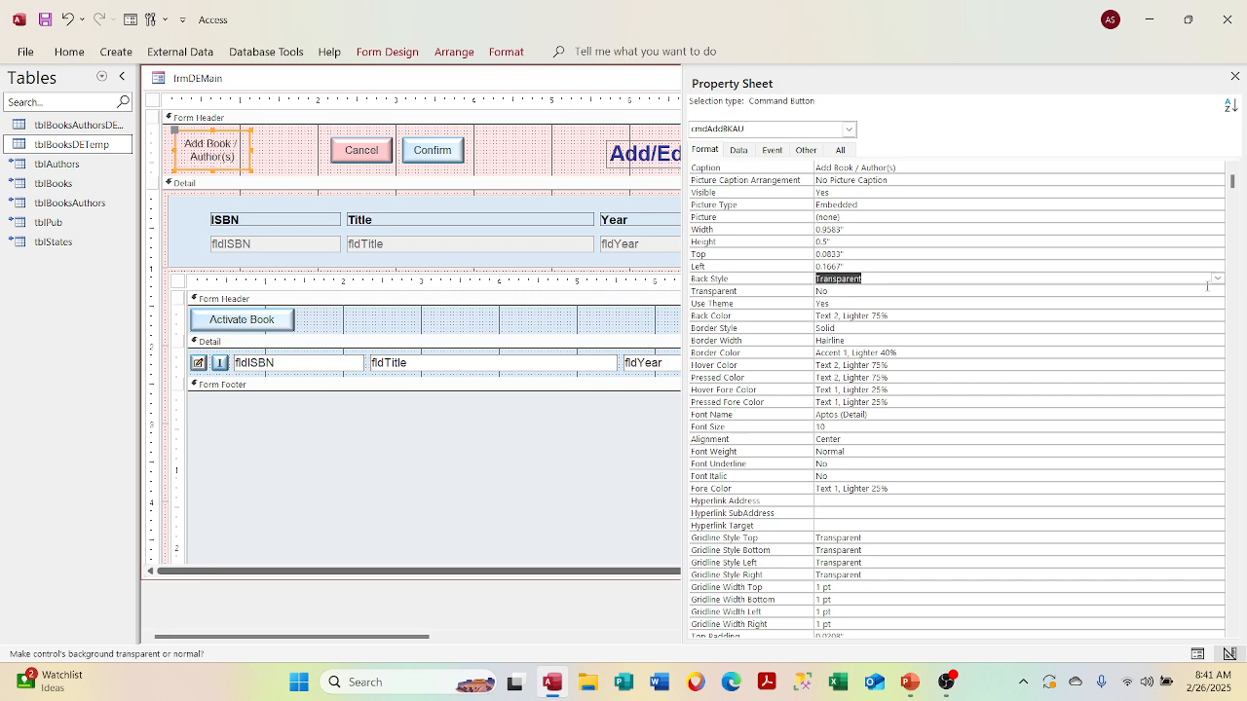
{"action": "left_click", "coordinate": [1217, 280]}
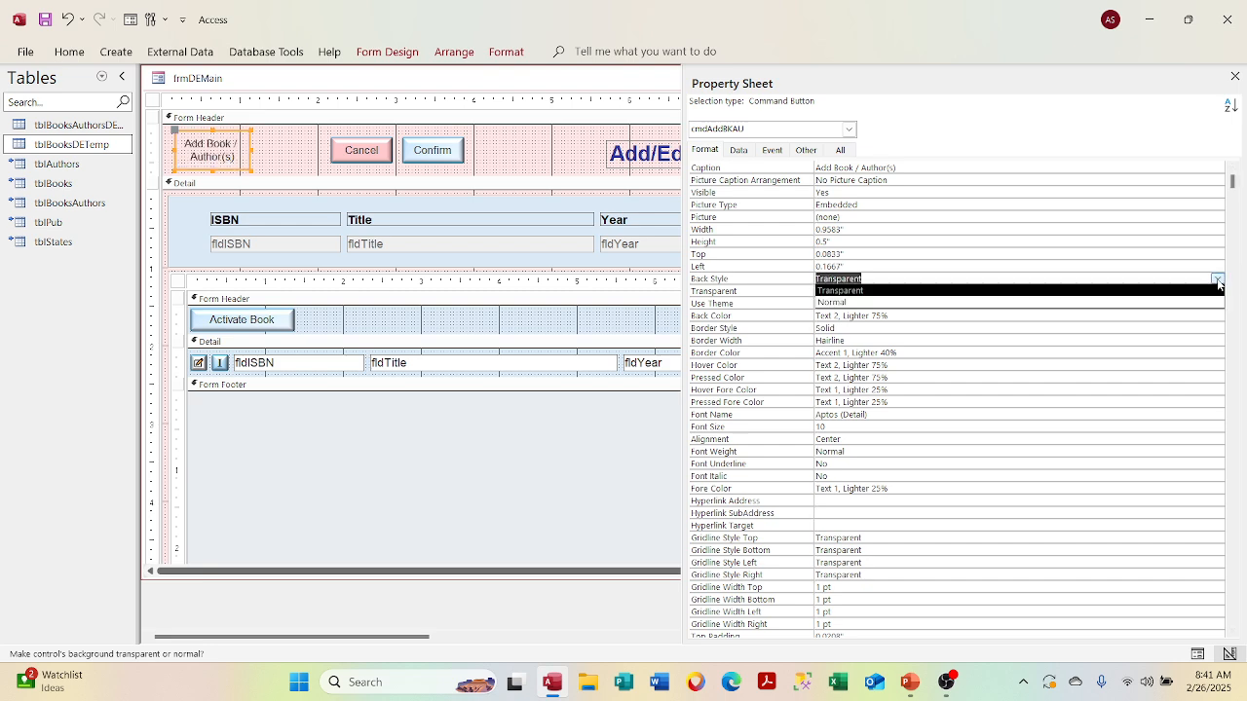
{"action": "left_click", "coordinate": [1209, 302]}
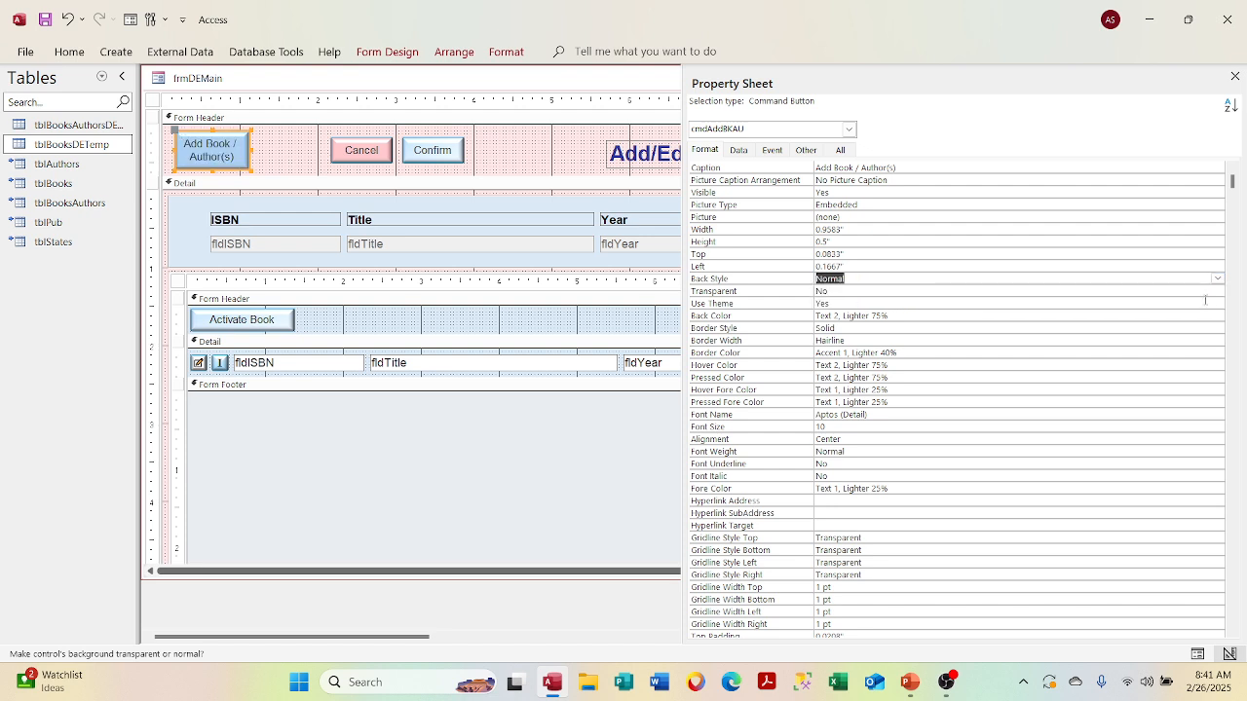
Compare the picture and other Format properties of the Add Book / Author(s) button with the subform's inactive and edit buttons.
{"action": "left_click", "coordinate": [1087, 204]}
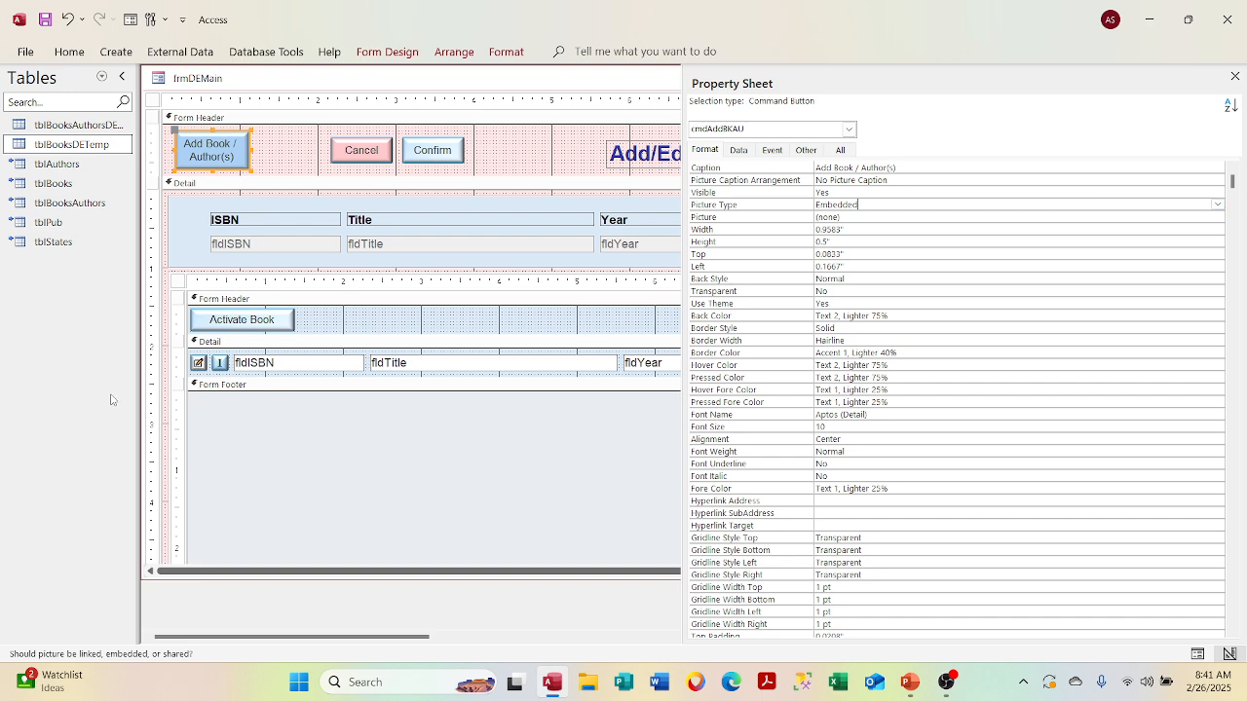
{"action": "left_click", "coordinate": [220, 363]}
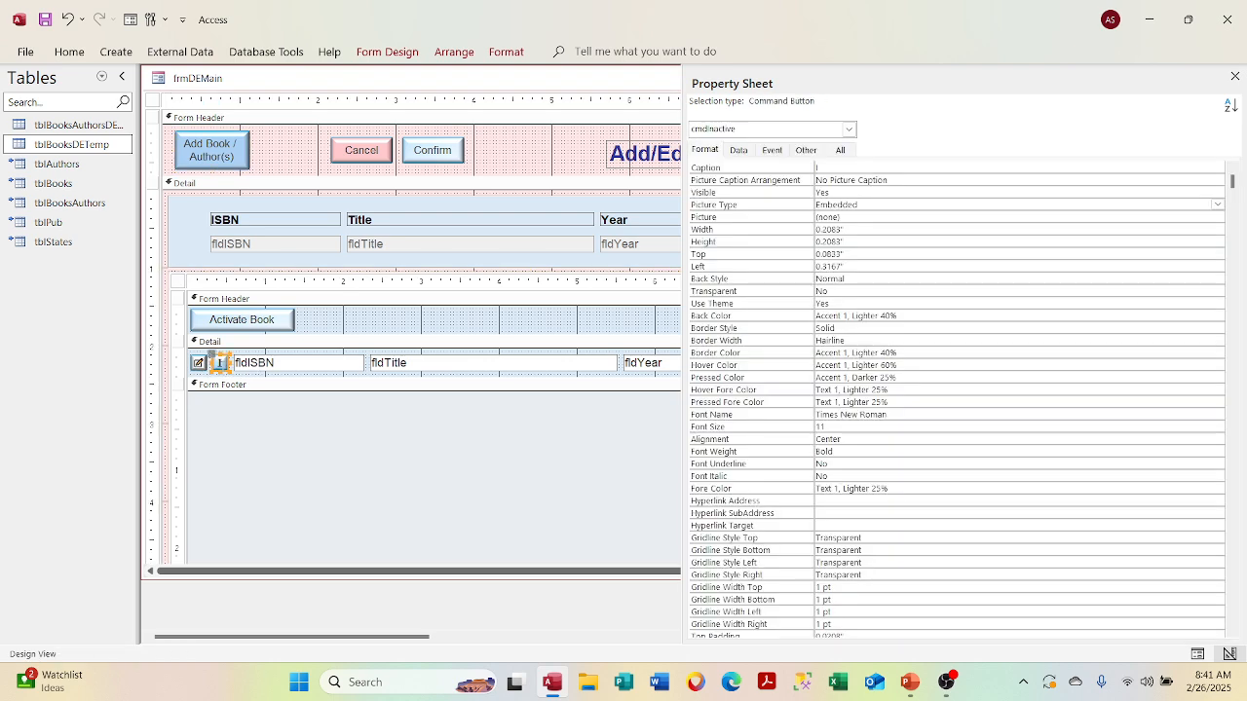
{"action": "left_click", "coordinate": [198, 363]}
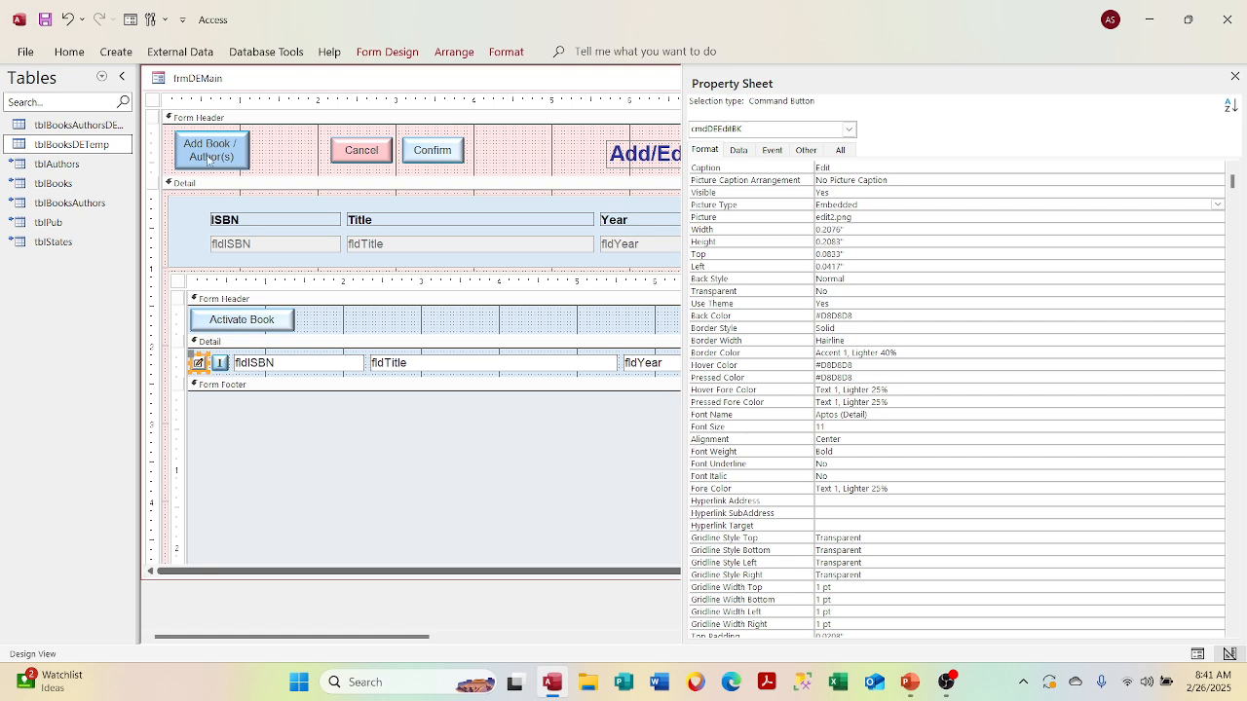
{"action": "left_click", "coordinate": [207, 159]}
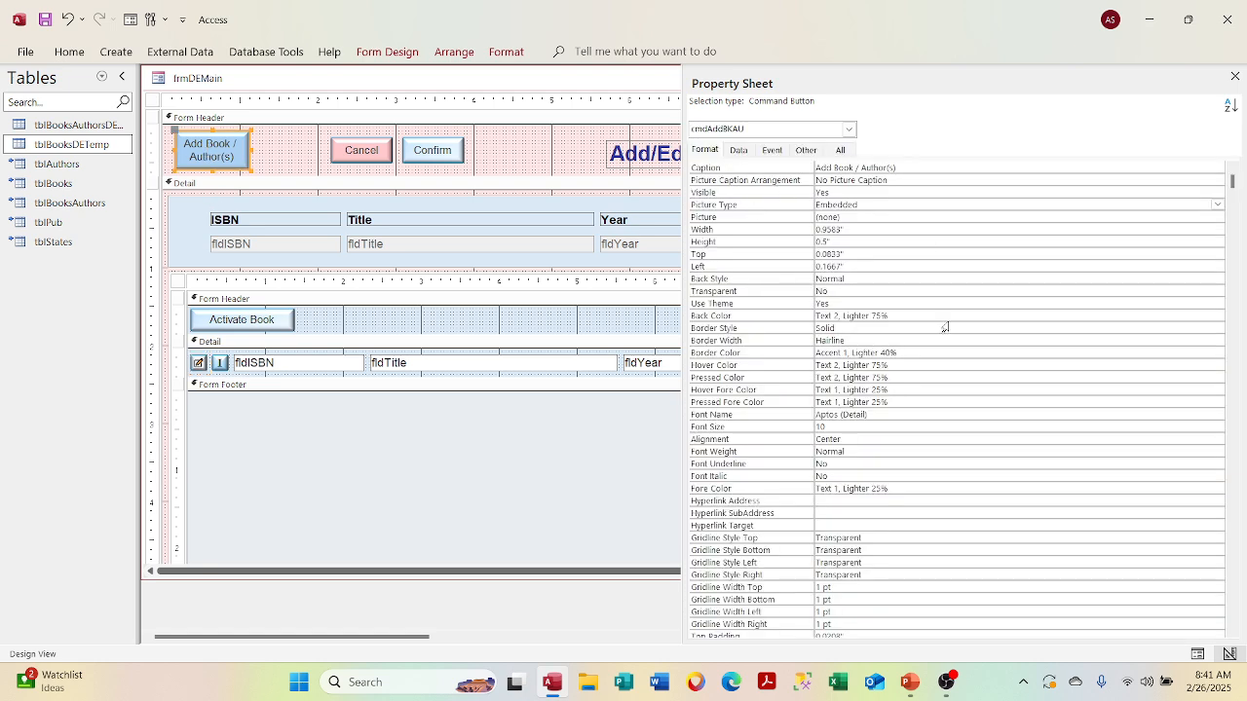
{"action": "scroll", "coordinate": [943, 321], "scroll_direction": "down", "scroll_amount": 3}
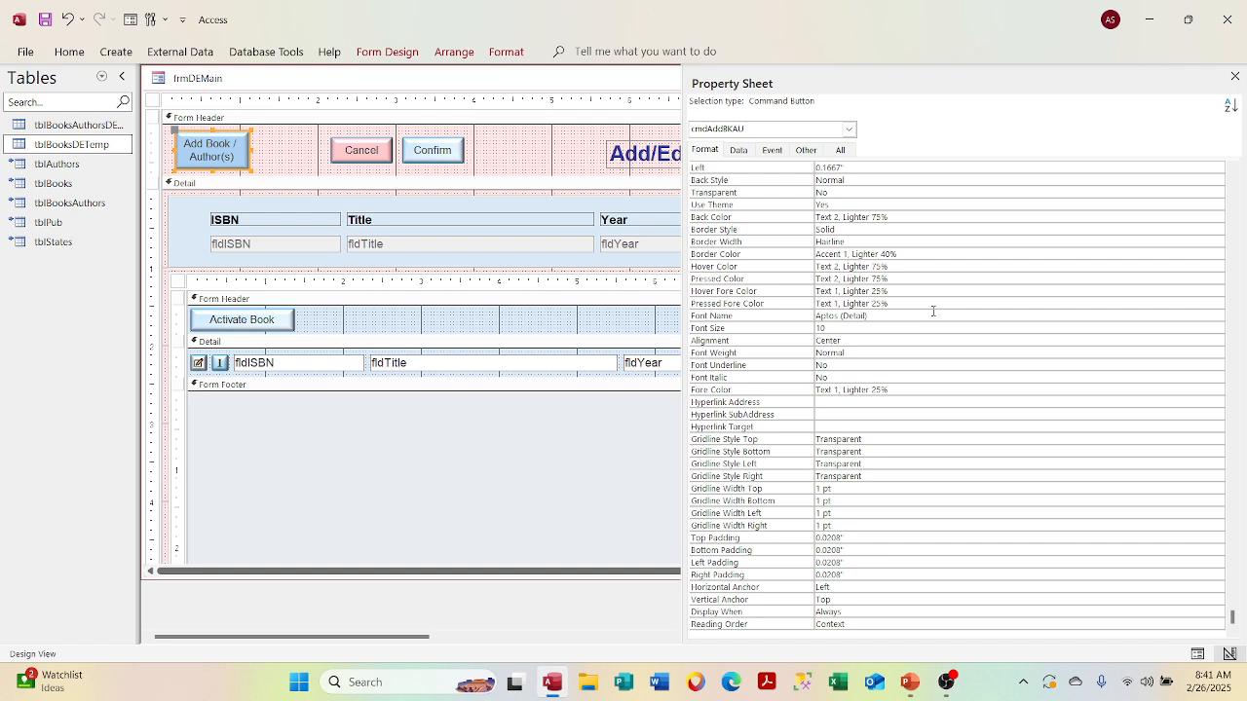
{"action": "scroll", "coordinate": [932, 311], "scroll_direction": "up", "scroll_amount": 3}
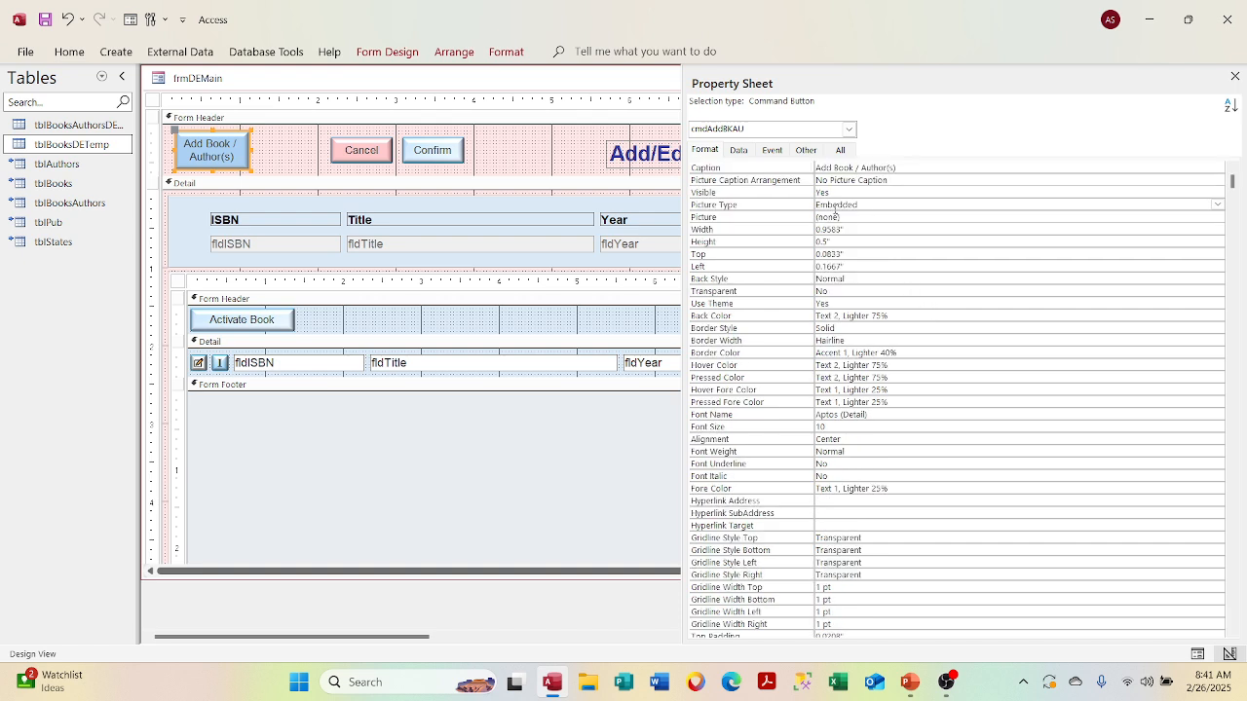
Review the Other and Data properties of the Add Book / Author(s) button and the Data and Event properties of the Confirm button.
{"action": "left_click", "coordinate": [806, 151]}
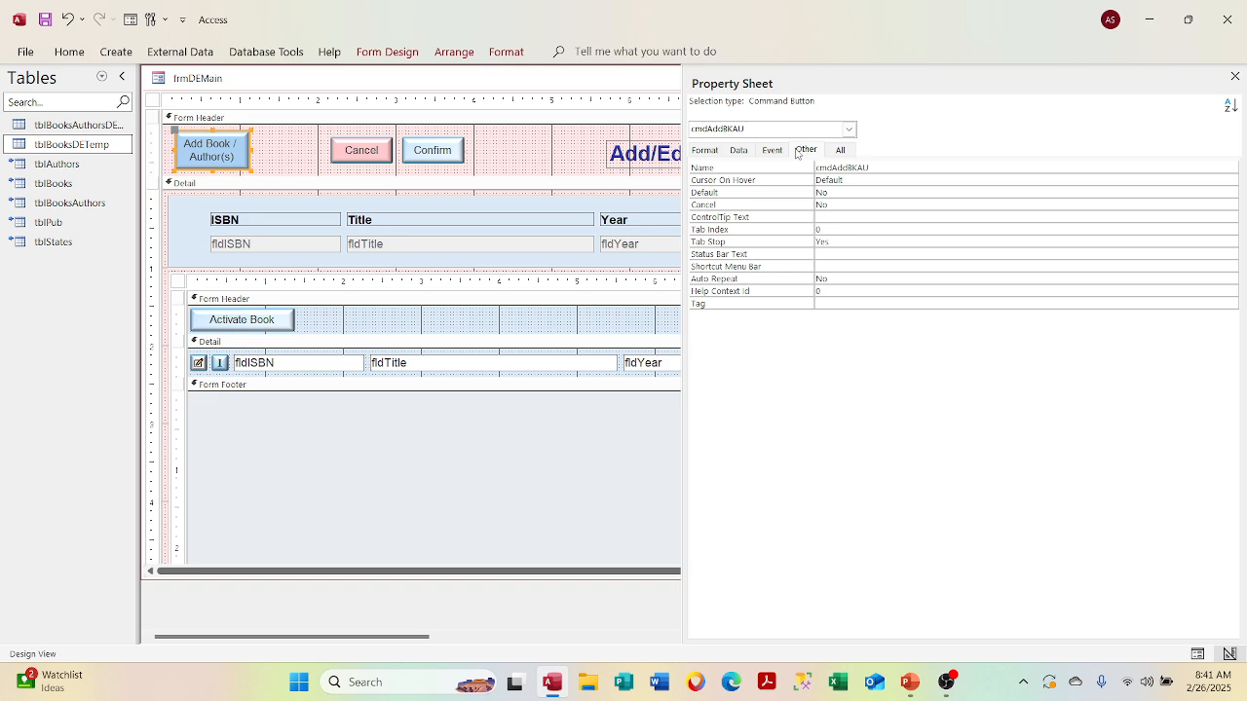
{"action": "left_click", "coordinate": [738, 150]}
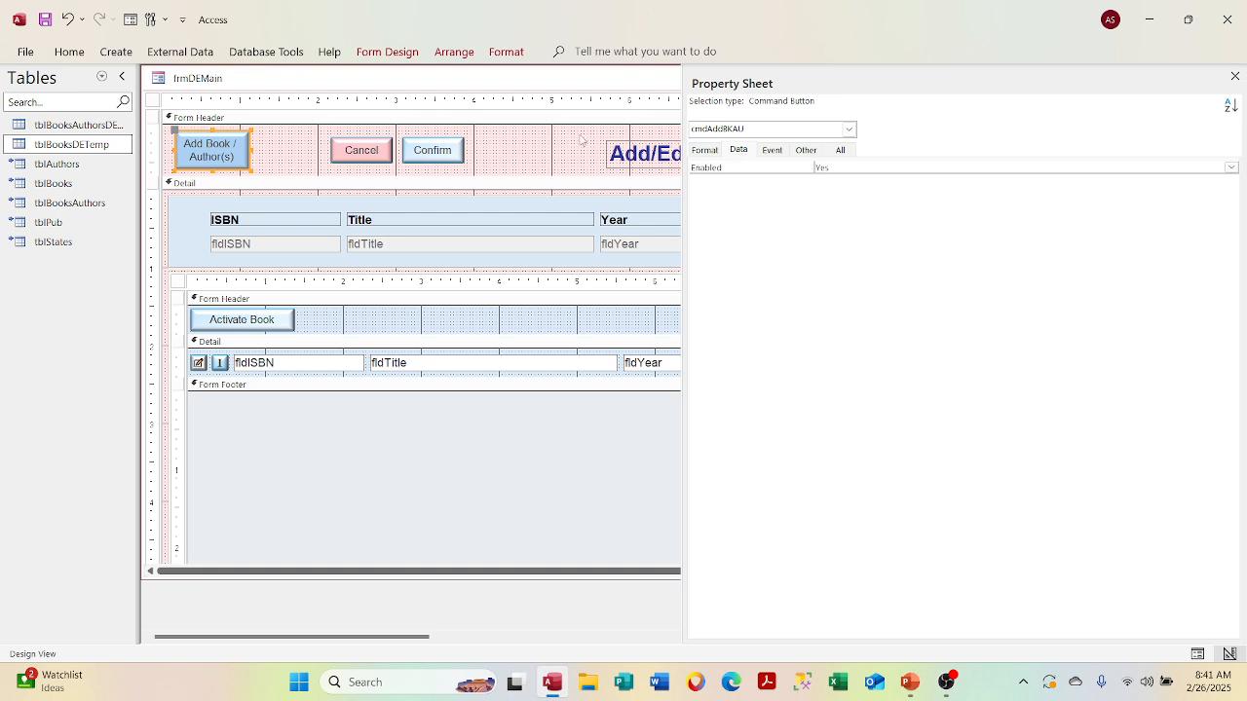
{"action": "left_click", "coordinate": [439, 151]}
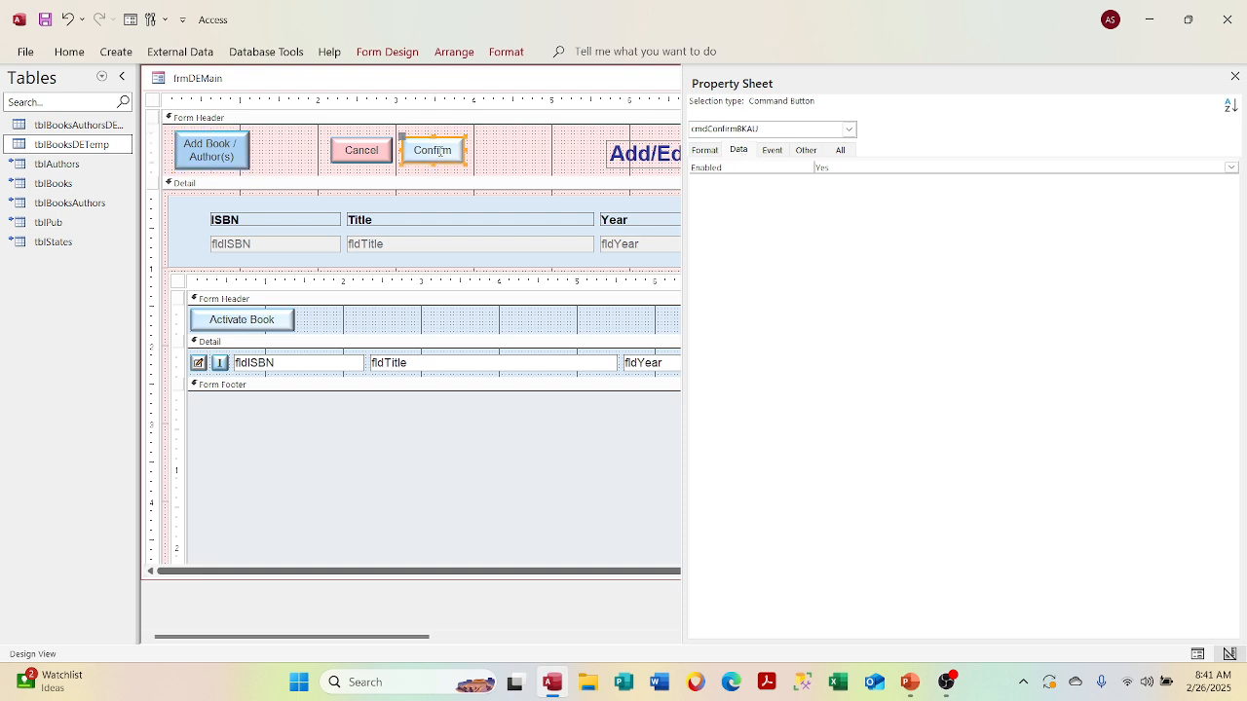
{"action": "left_click", "coordinate": [771, 150]}
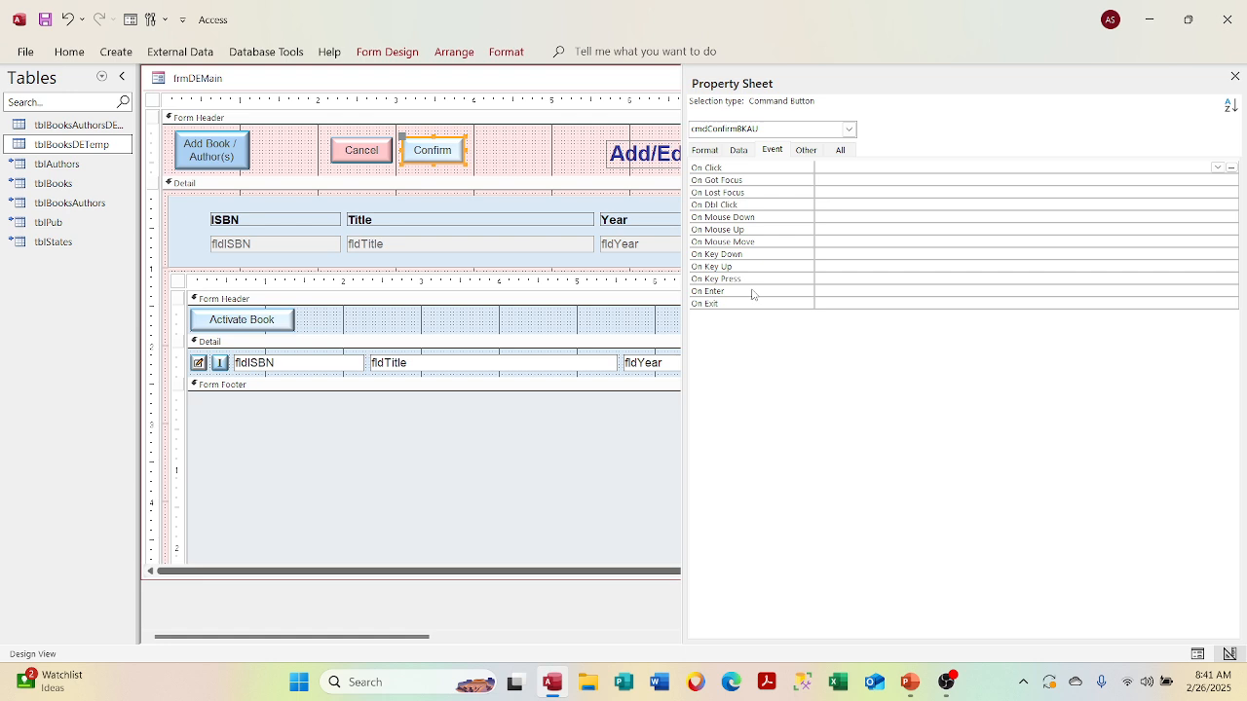
{"action": "left_click", "coordinate": [1234, 77]}
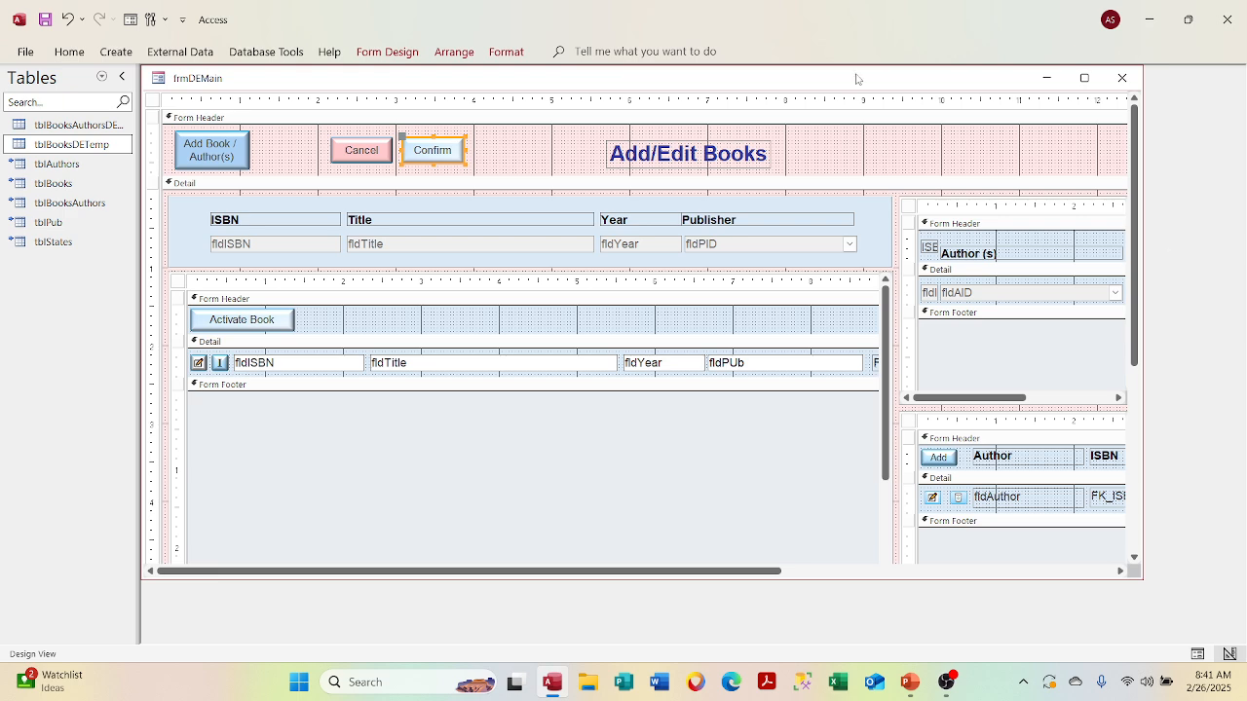
Preview the frmDEMain form in Form View and return to Design View.
{"action": "right_click", "coordinate": [610, 75]}
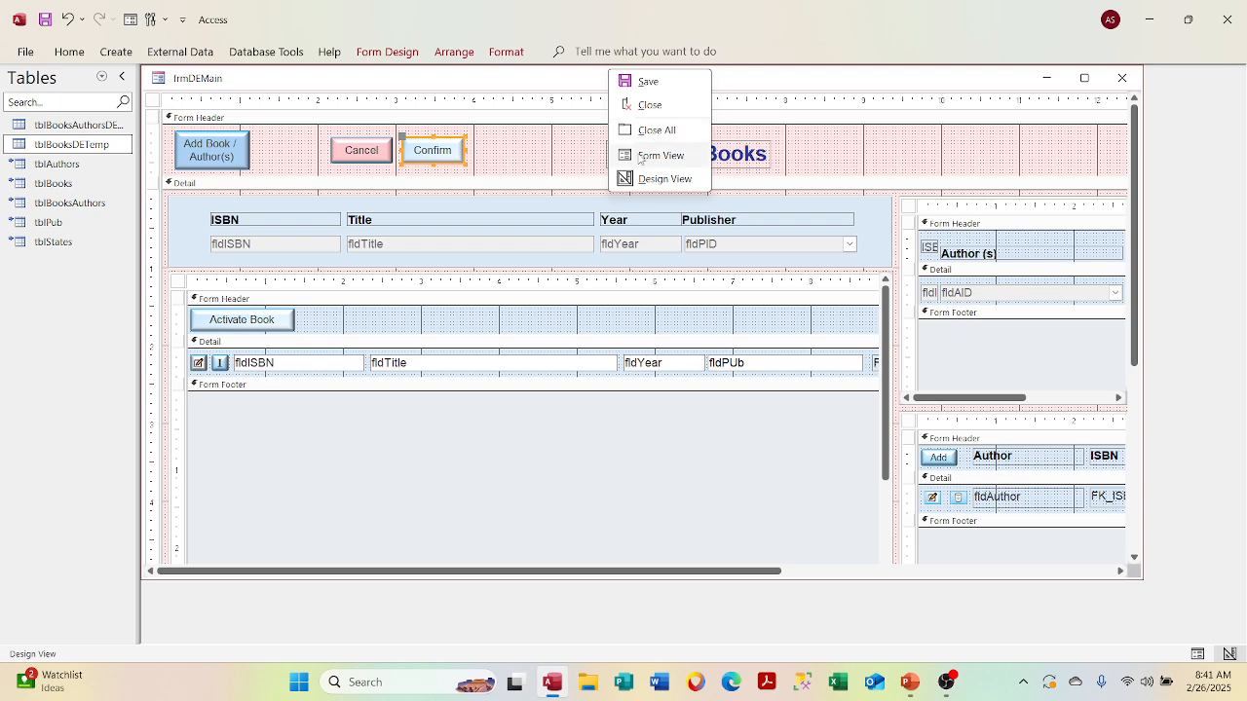
{"action": "left_click", "coordinate": [660, 155]}
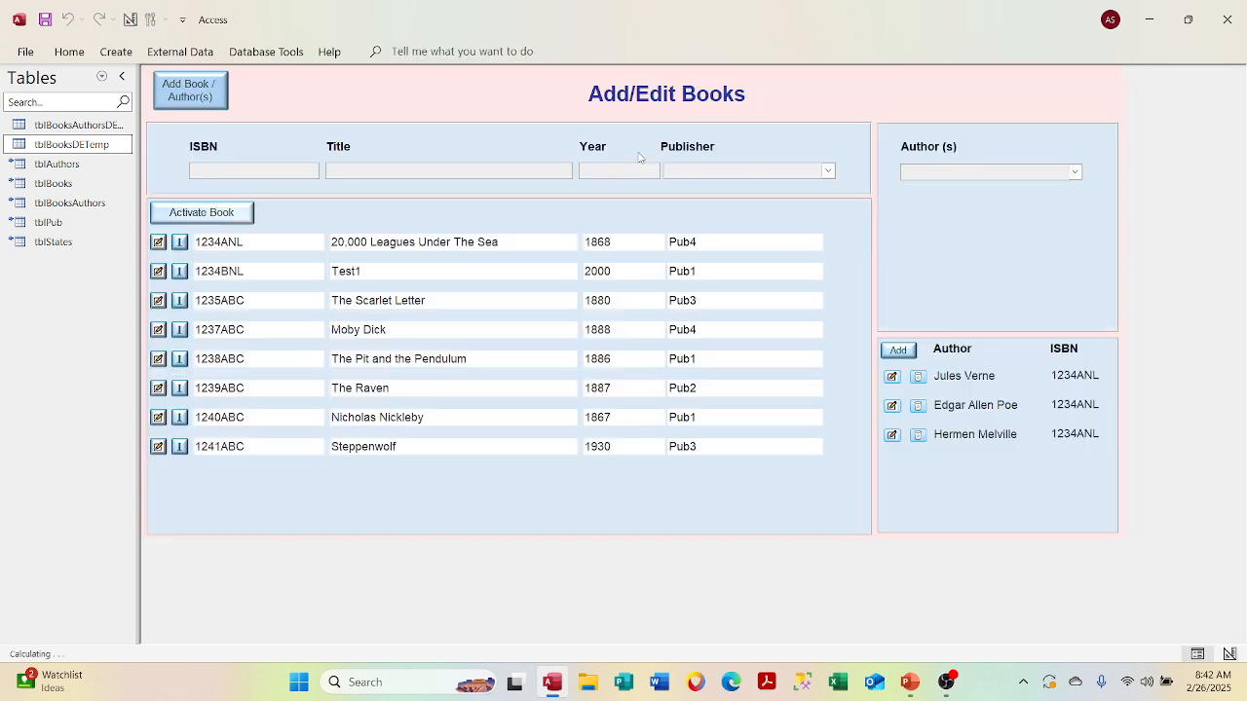
{"action": "right_click", "coordinate": [747, 83]}
{"action": "left_click", "coordinate": [799, 116]}
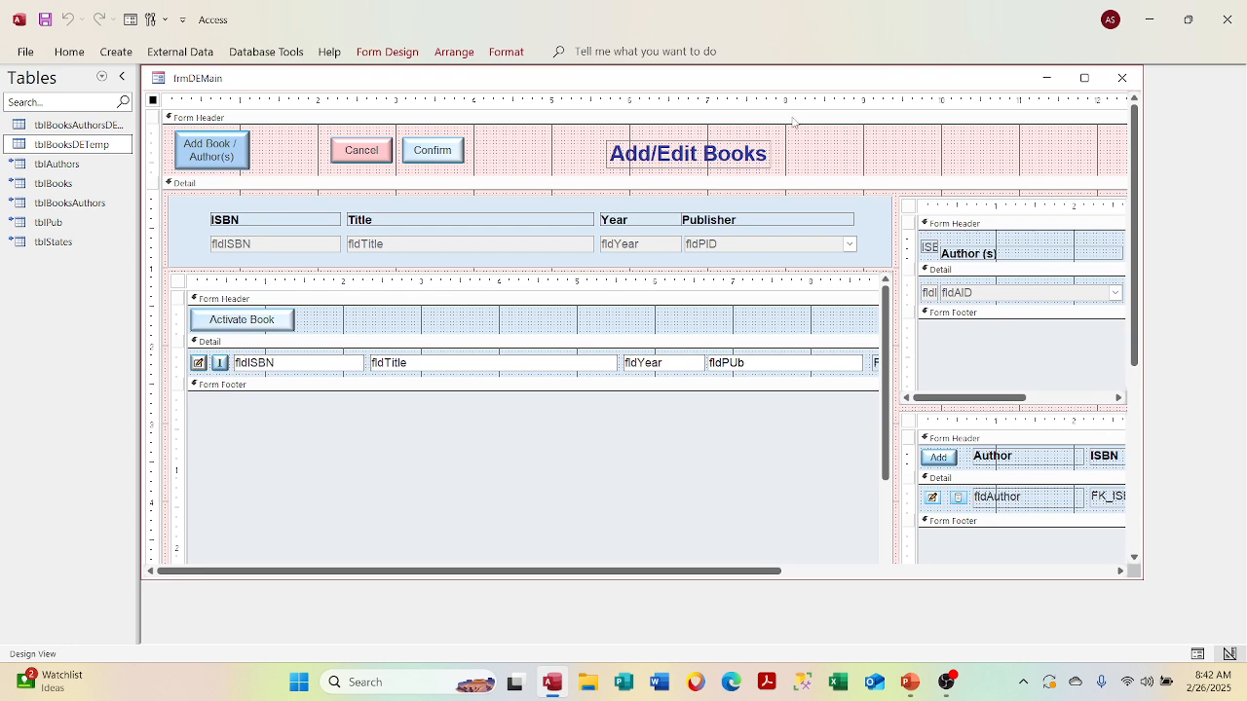
Select the ISBN label in the Author(s) subform's header and look over the subform's design area.
{"action": "left_click", "coordinate": [934, 249]}
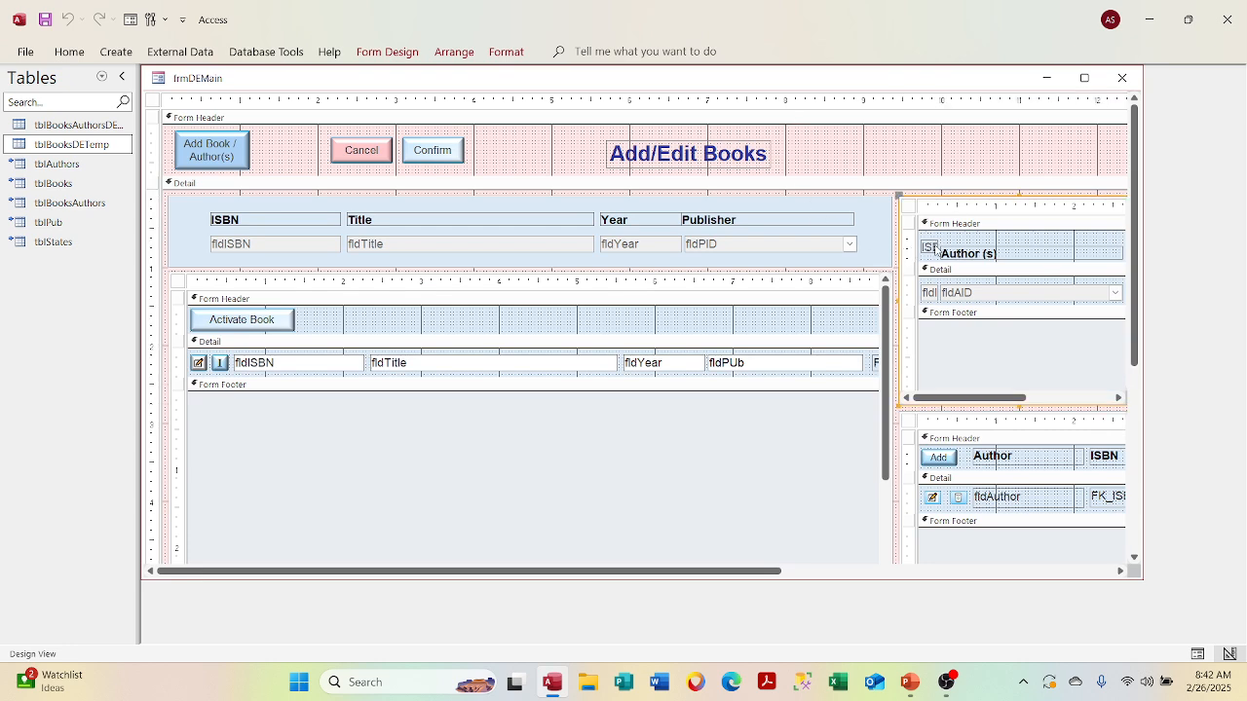
{"action": "left_click", "coordinate": [935, 249]}
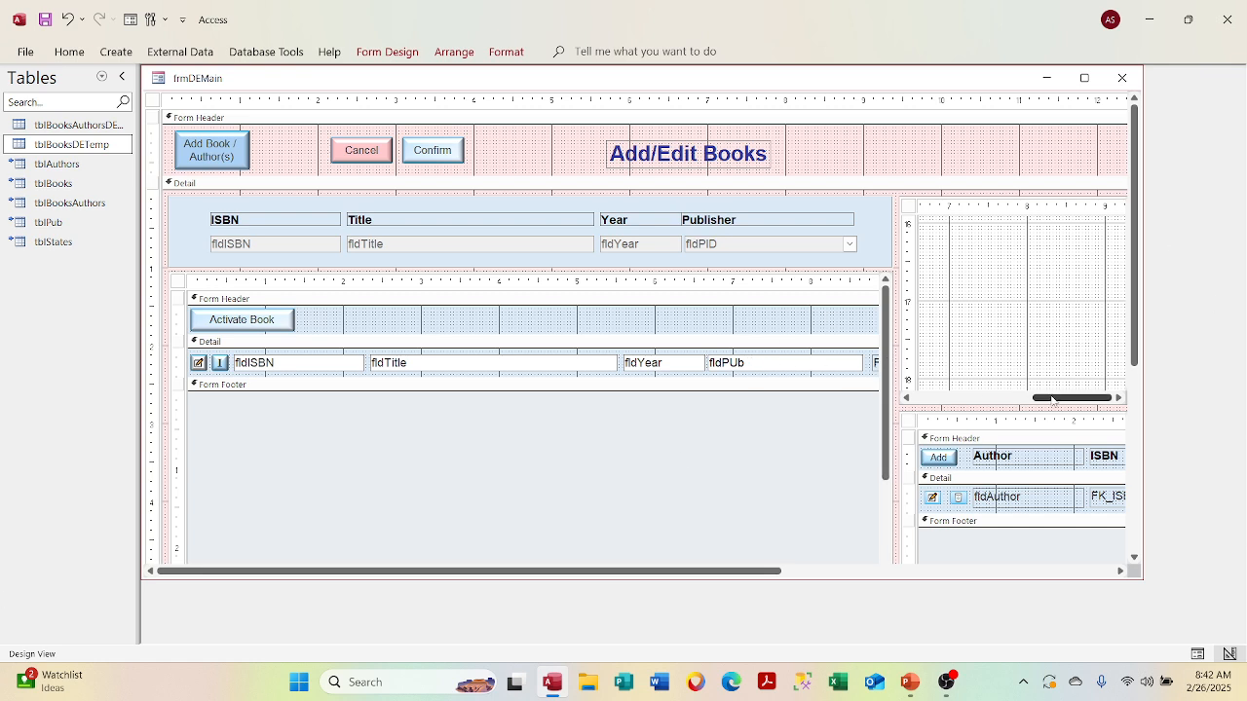
{"action": "left_click_drag", "start_coordinate": [1056, 399], "coordinate": [903, 405]}
{"action": "scroll", "coordinate": [1016, 273], "scroll_direction": "down", "scroll_amount": 4}
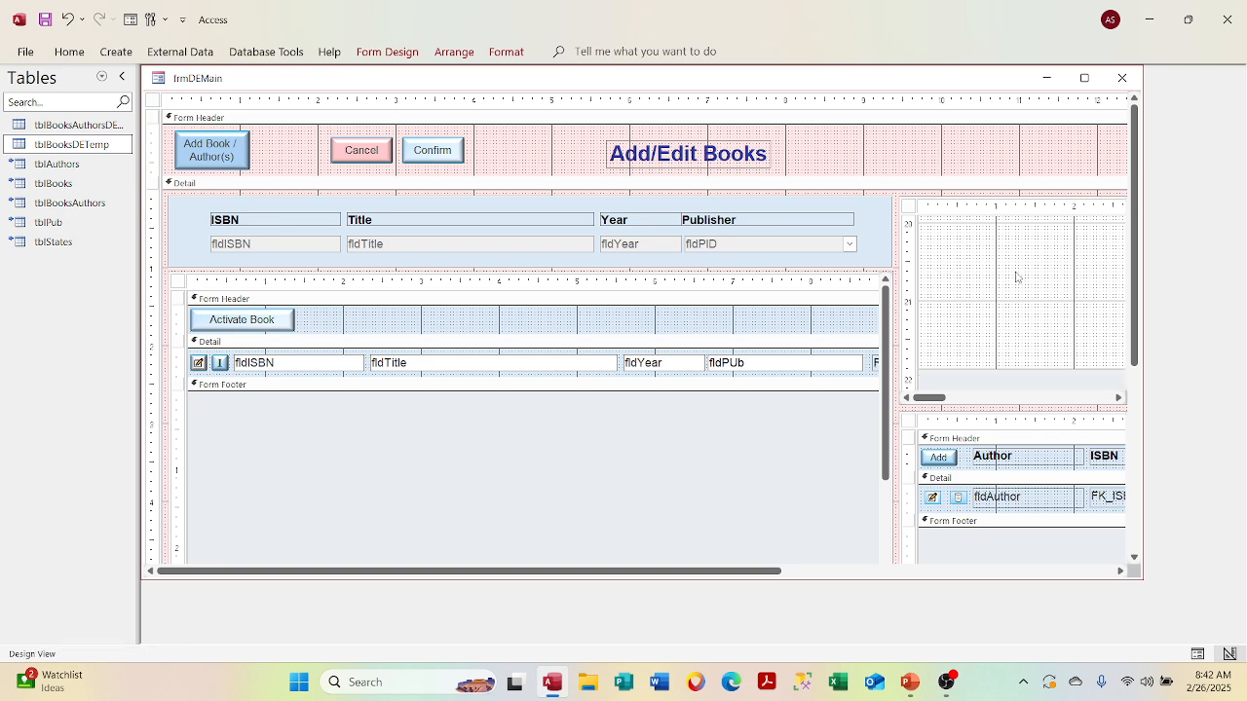
{"action": "scroll", "coordinate": [1013, 325], "scroll_direction": "up", "scroll_amount": 4}
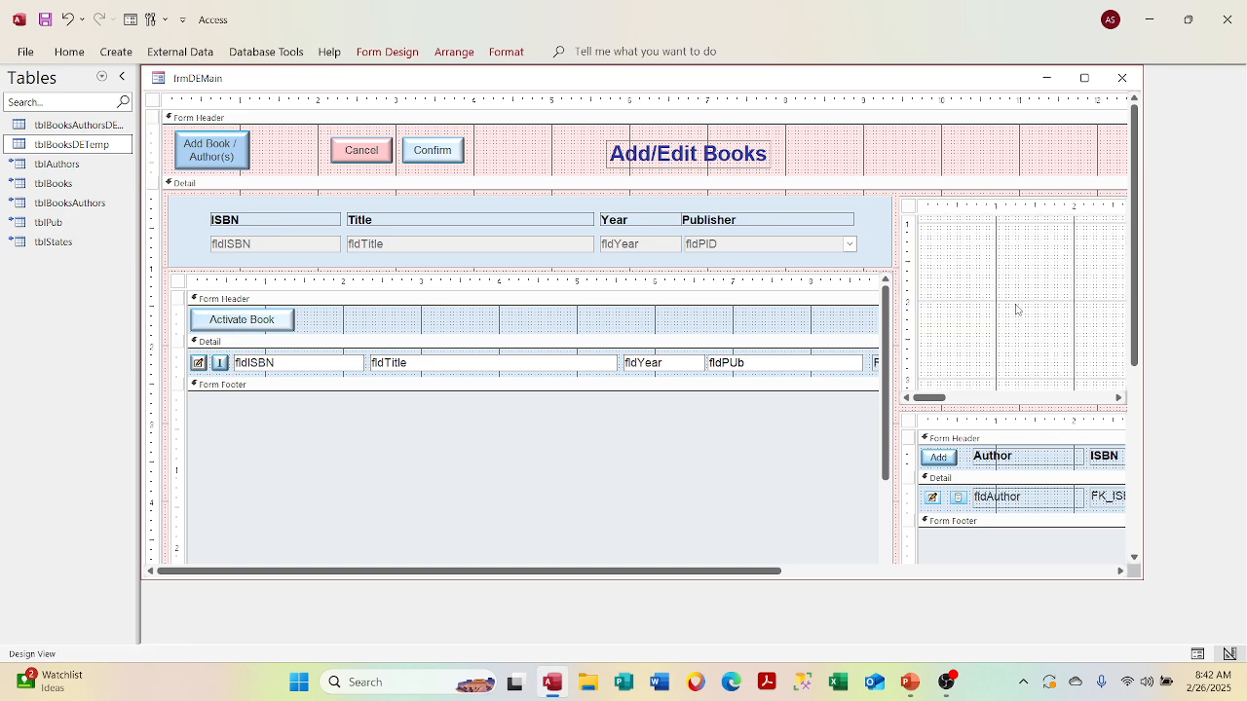
Close the frmDEMain form without saving the changes to frmDEMain, sfrmDEAuthors and sfrmDEBooks.
{"action": "left_click", "coordinate": [1122, 77]}
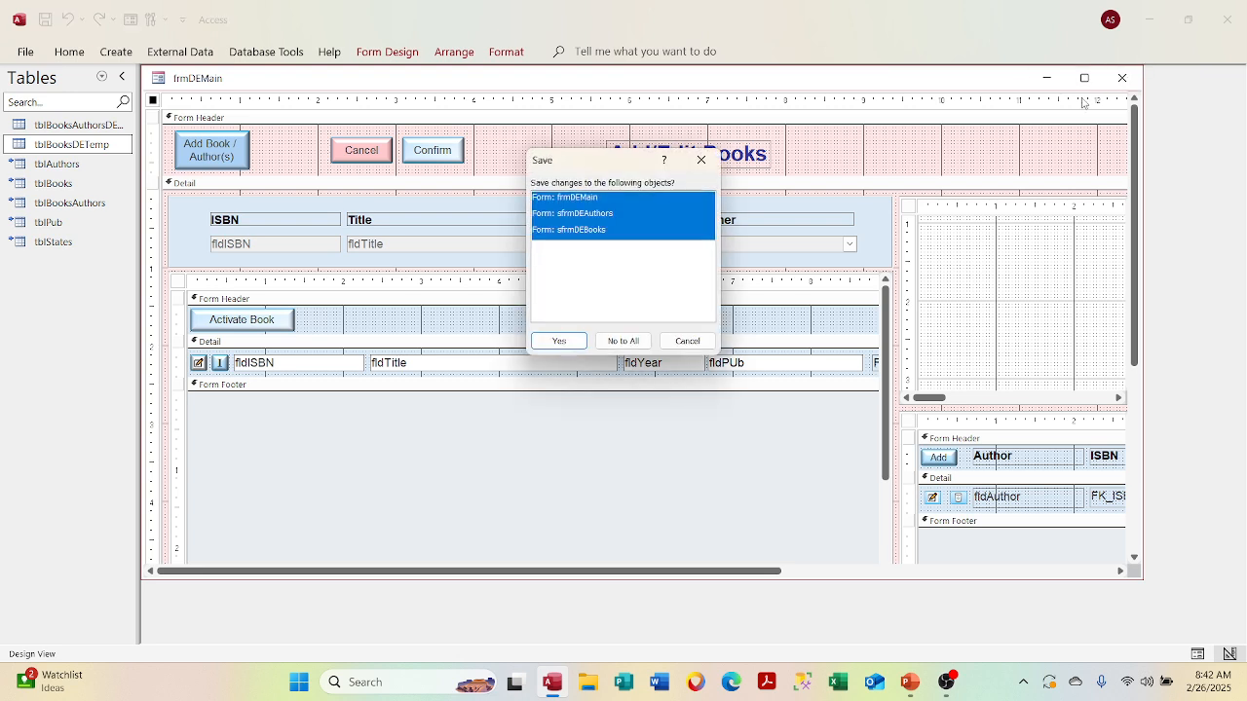
{"action": "left_click", "coordinate": [624, 341]}
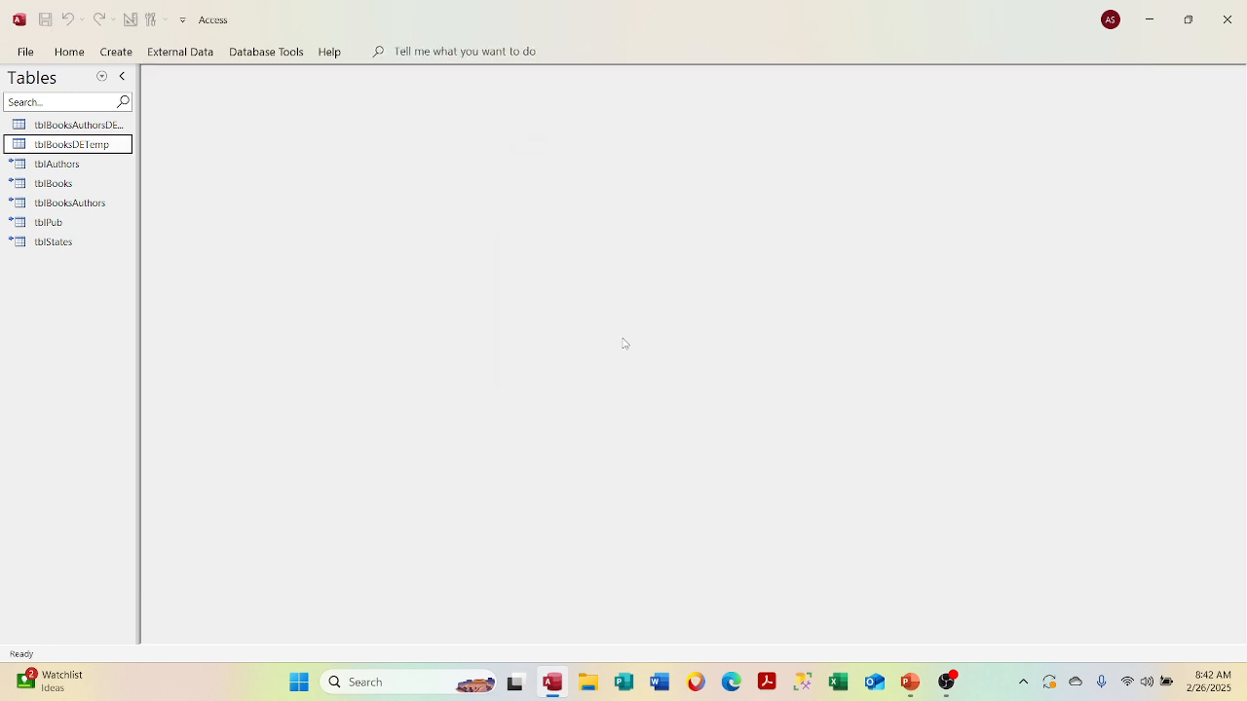
List the database's forms, open frmDEMain and switch it to Design View.
{"action": "left_click", "coordinate": [102, 76]}
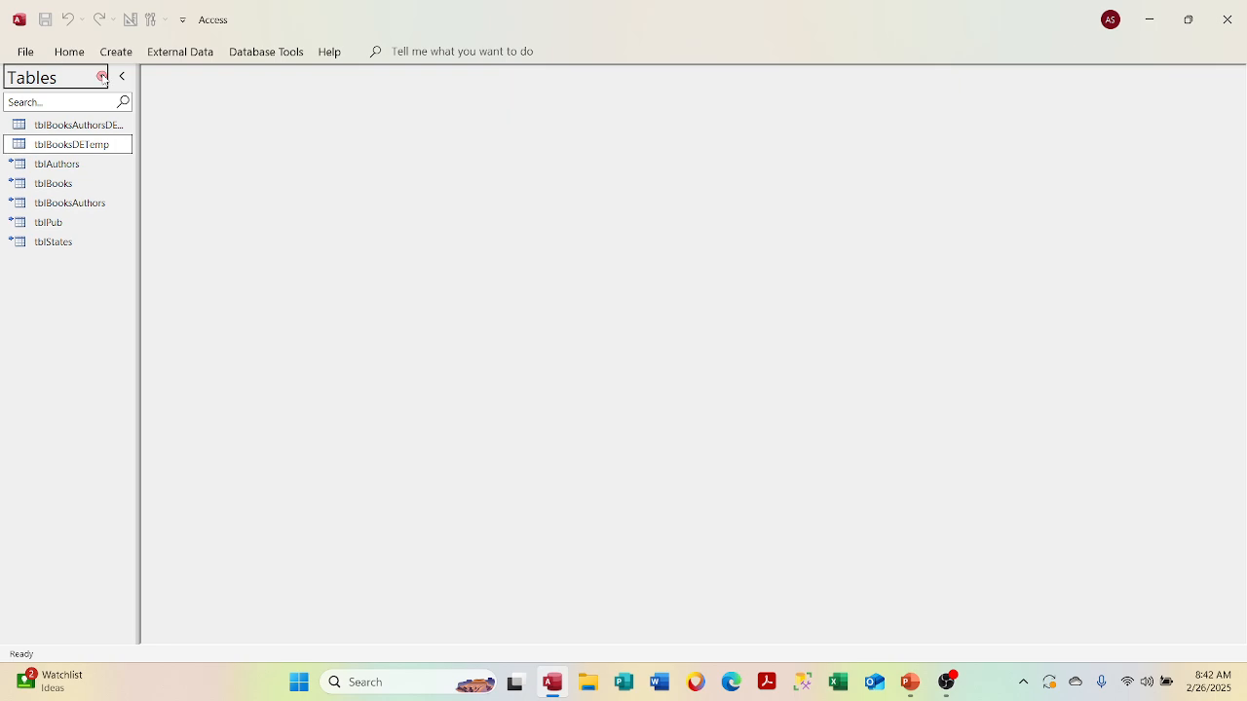
{"action": "left_click", "coordinate": [63, 279]}
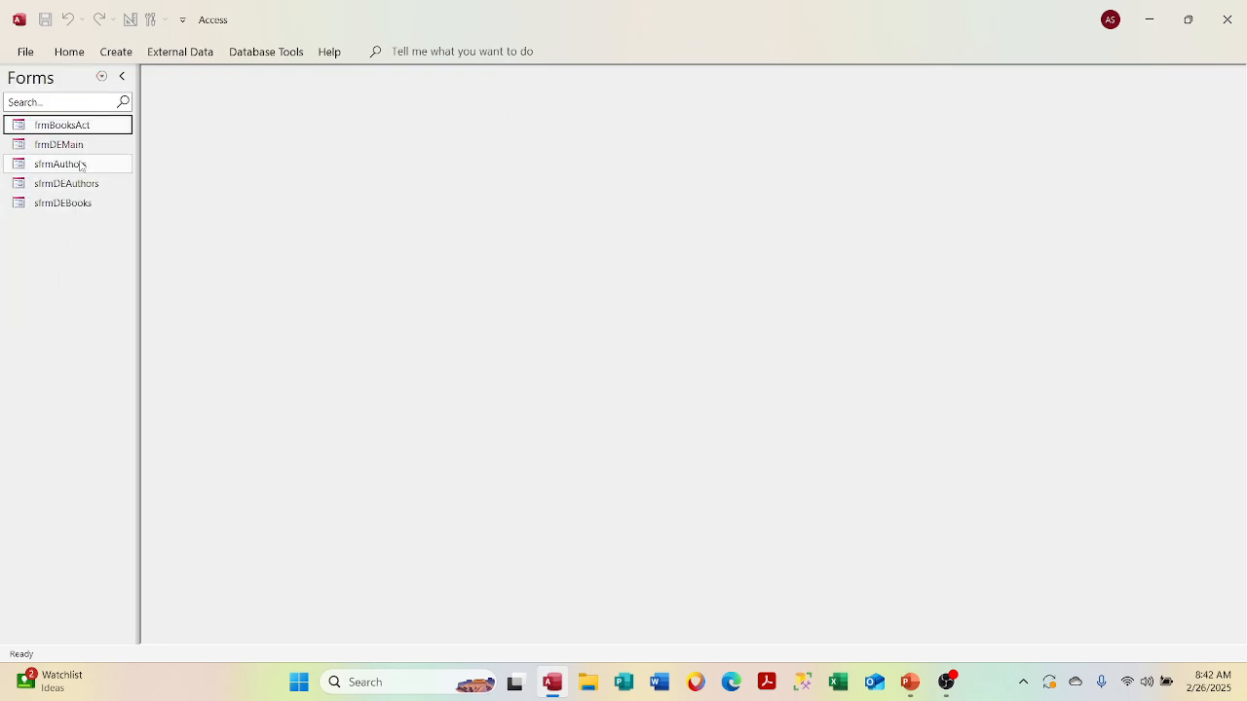
{"action": "double_click", "coordinate": [60, 144]}
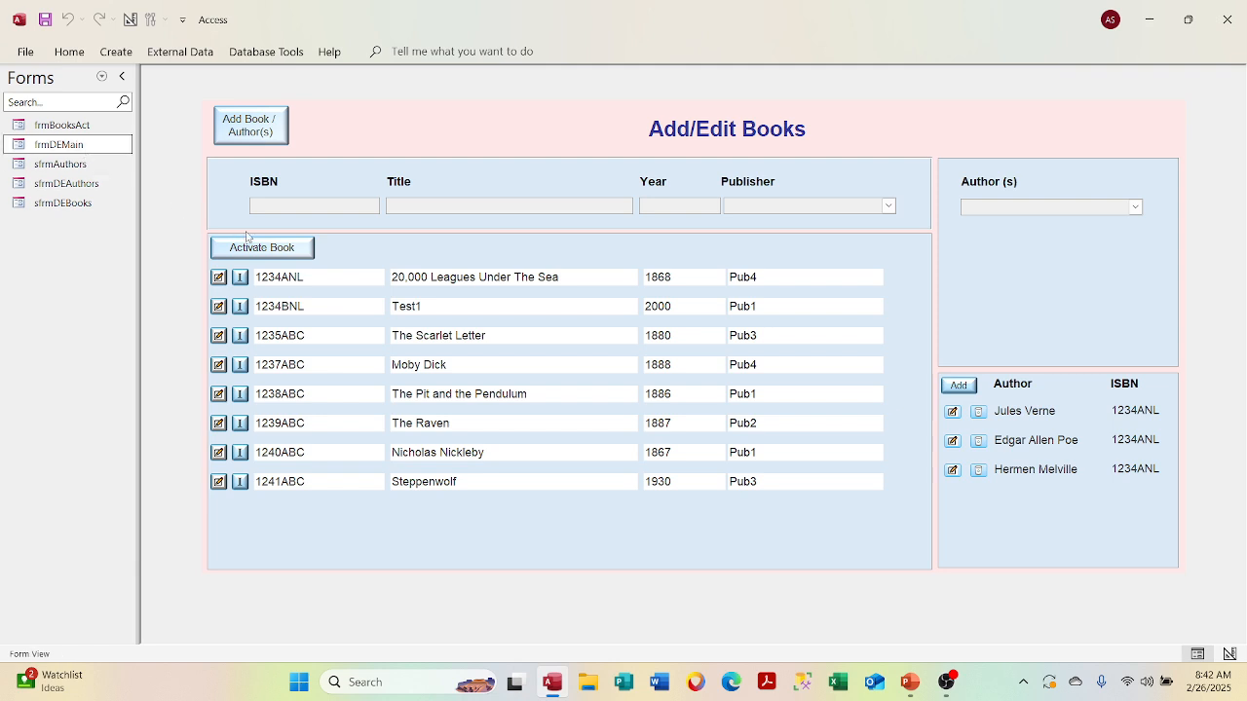
{"action": "right_click", "coordinate": [551, 128]}
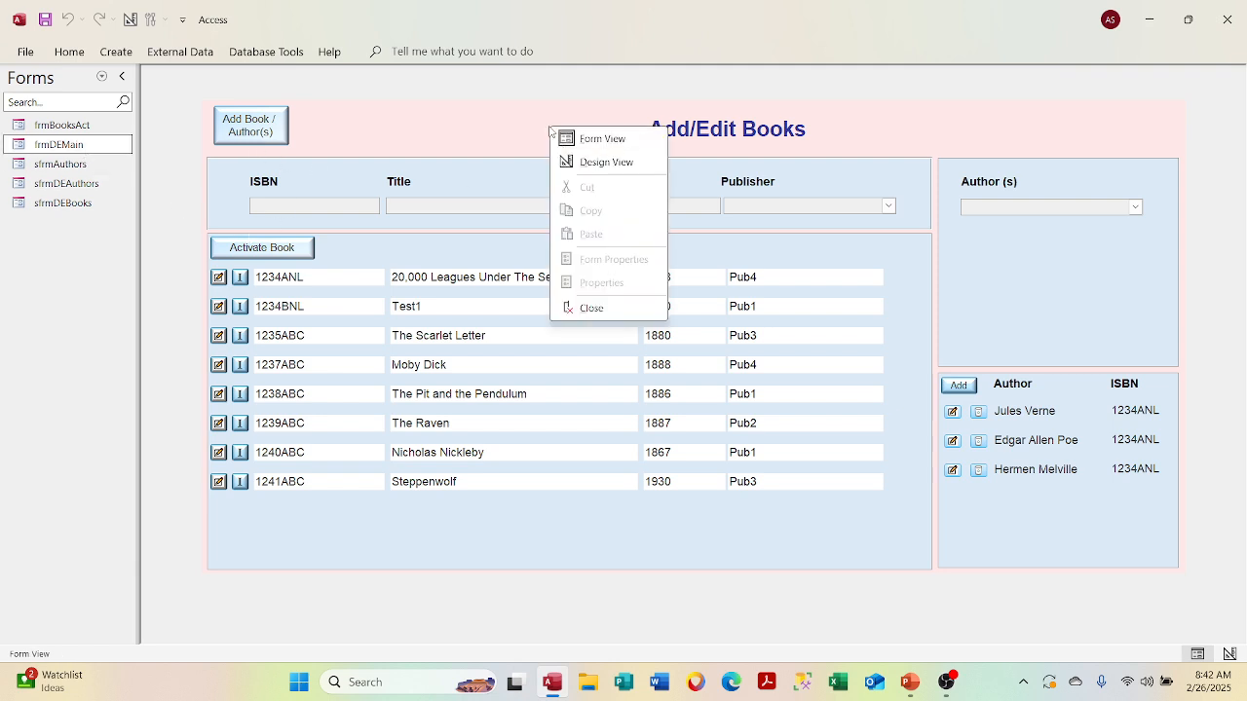
{"action": "left_click", "coordinate": [575, 162]}
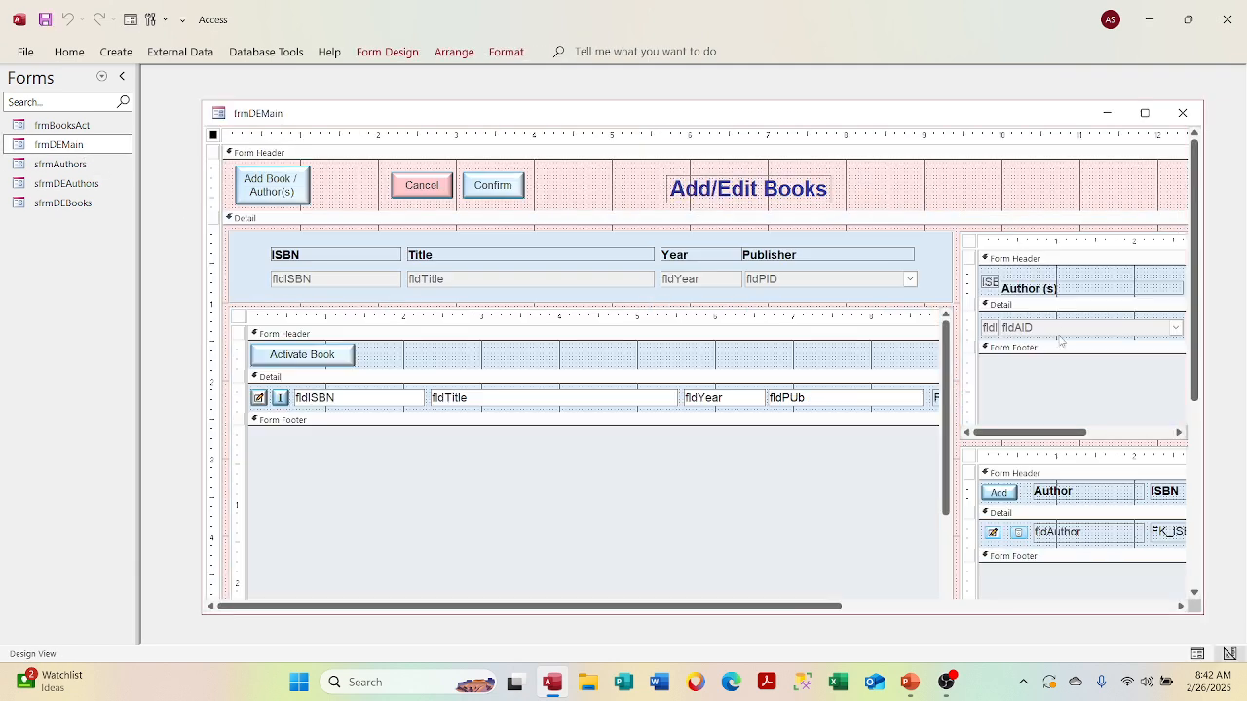
Check the properties of the ISBN label in the Author(s) subform's header, and delete that label.
{"action": "left_click", "coordinate": [989, 282]}
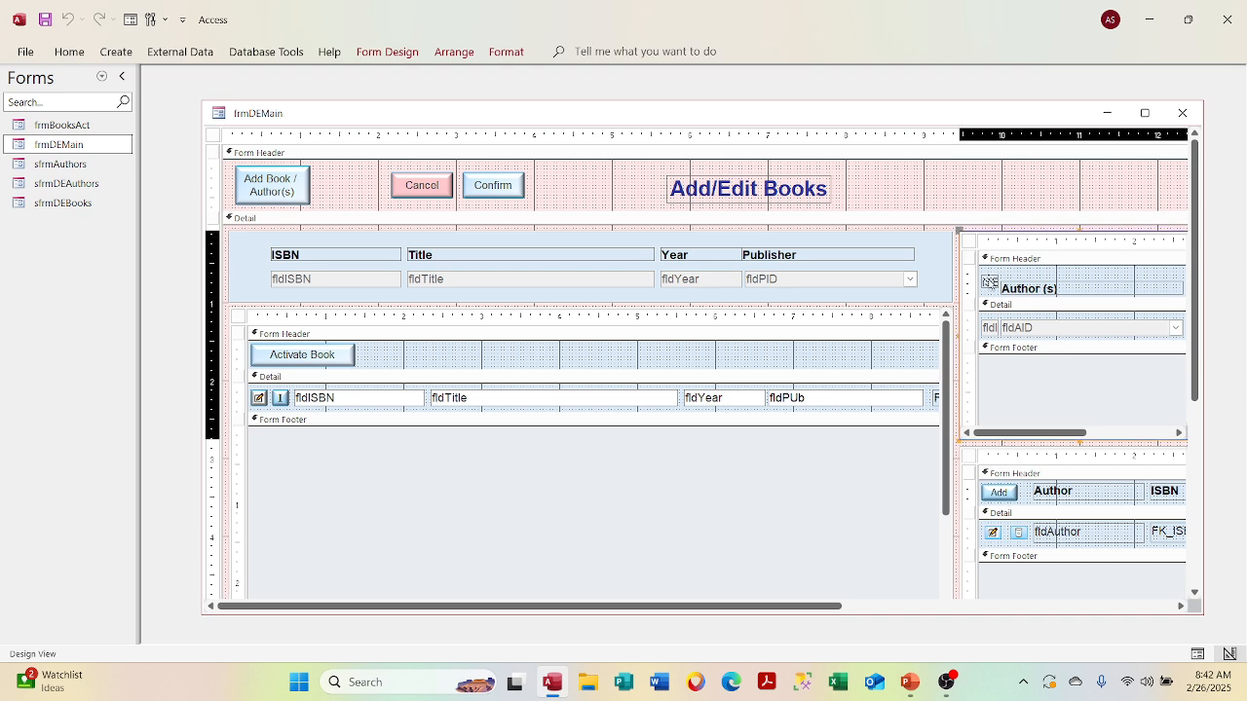
{"action": "right_click", "coordinate": [989, 281]}
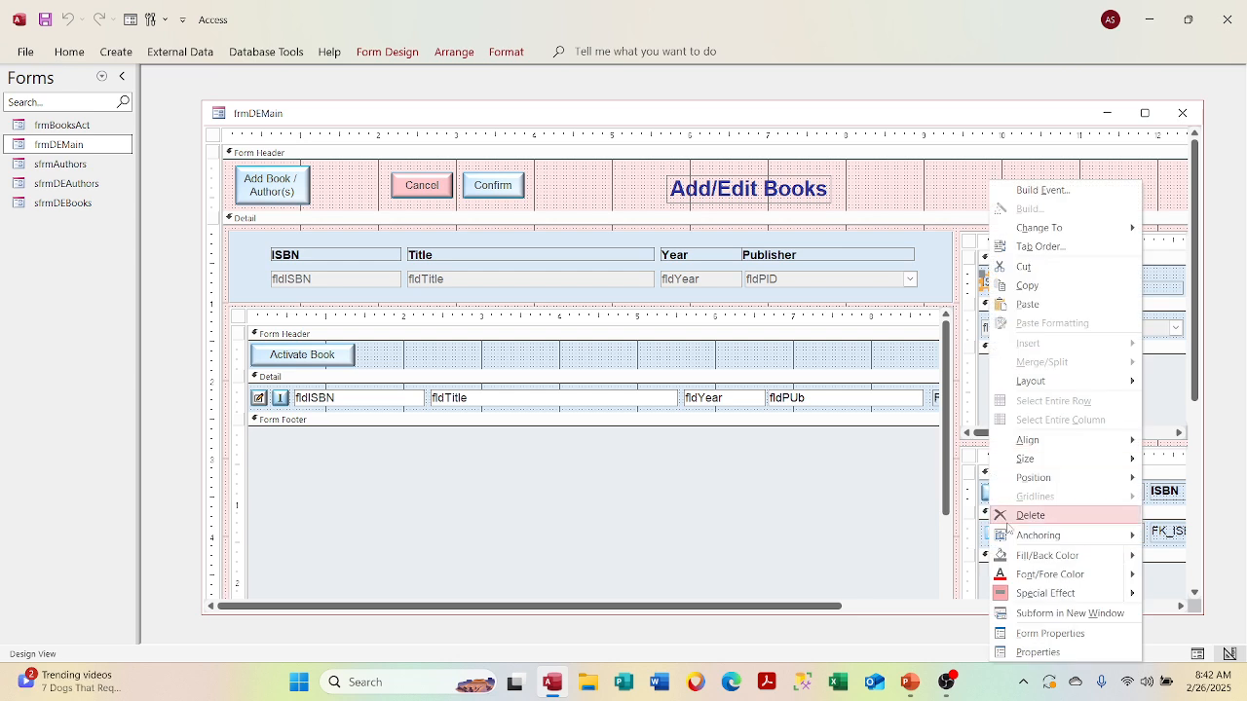
{"action": "left_click", "coordinate": [1037, 652]}
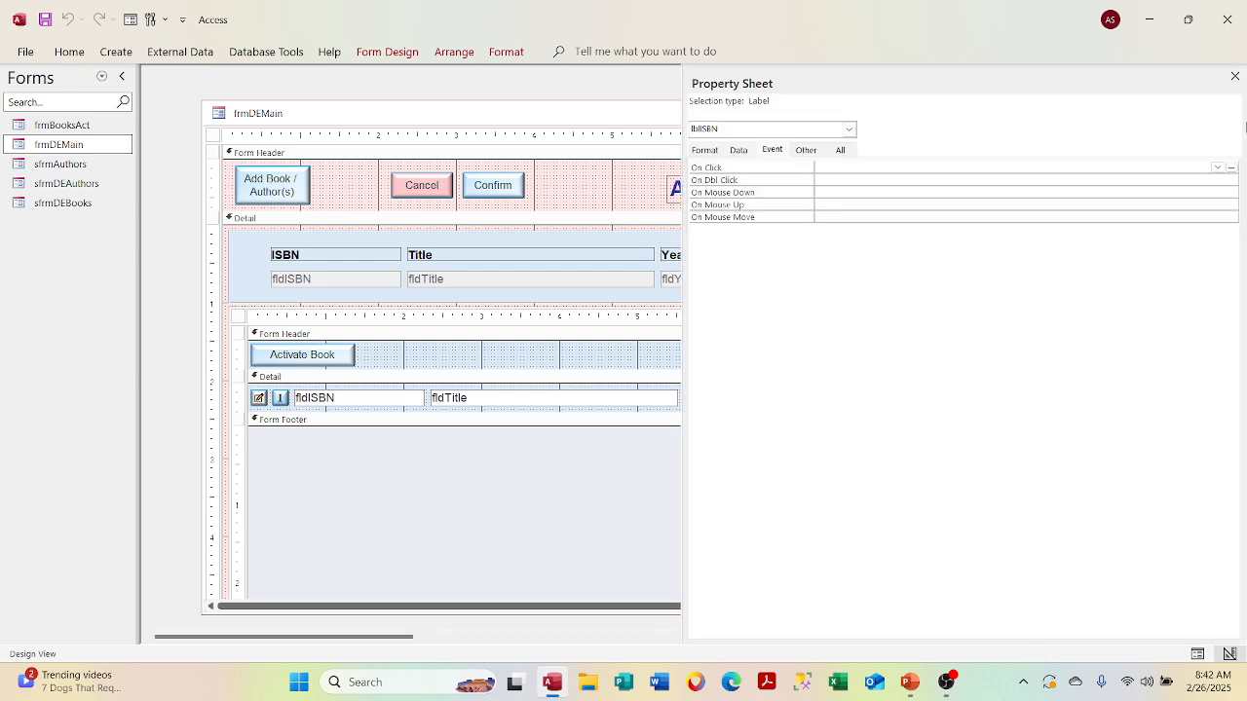
{"action": "left_click", "coordinate": [1234, 77]}
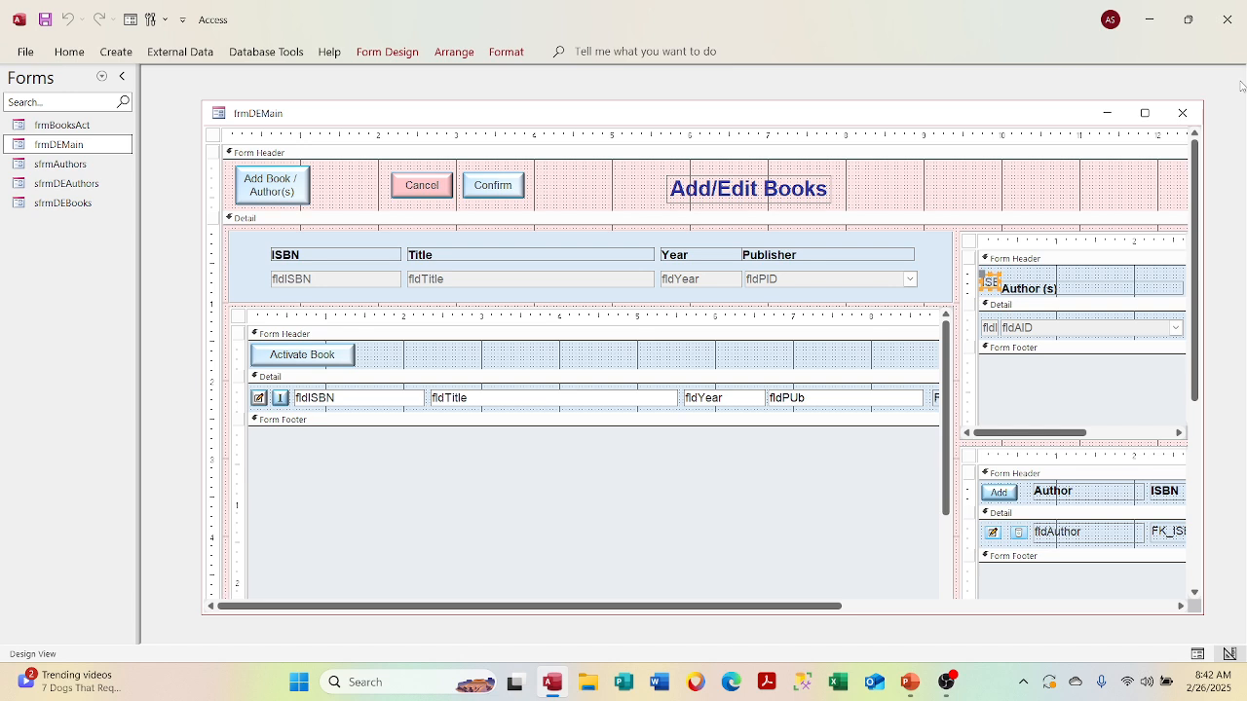
{"action": "key", "text": "Delete"}
Preview frmDEMain in Form View without the ISBN label and return to Design View.
{"action": "right_click", "coordinate": [849, 114]}
{"action": "left_click", "coordinate": [897, 194]}
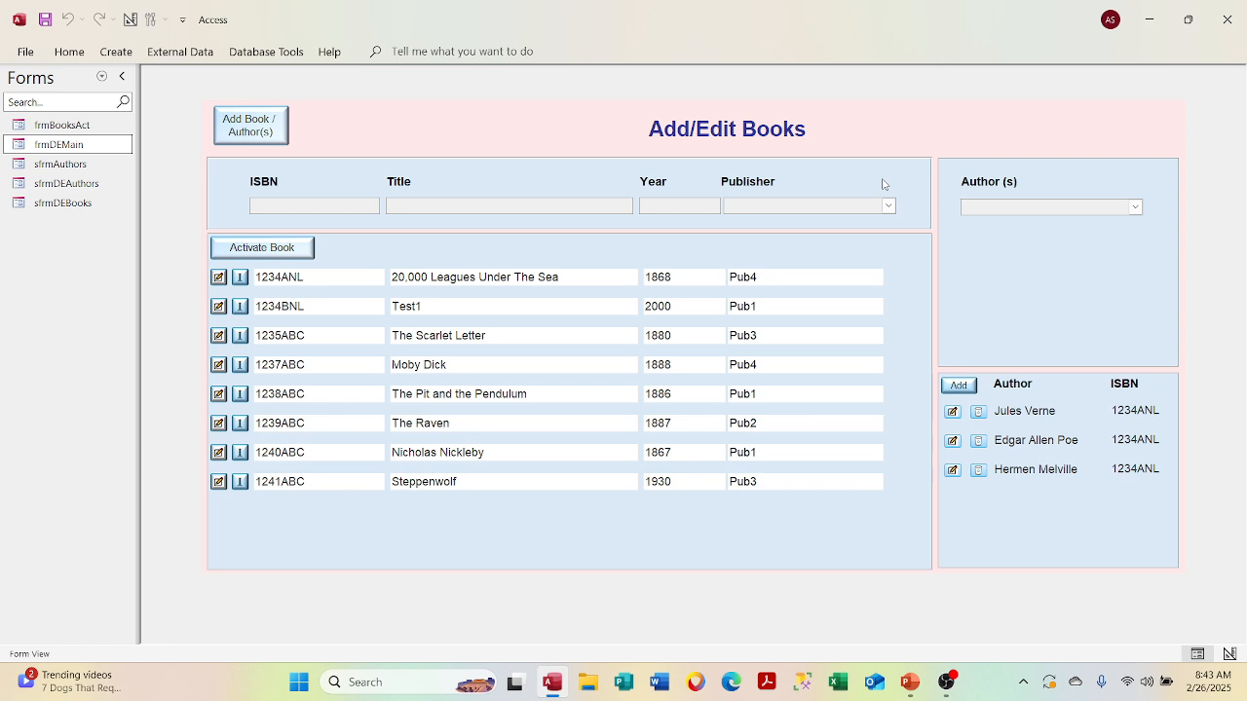
{"action": "right_click", "coordinate": [496, 119]}
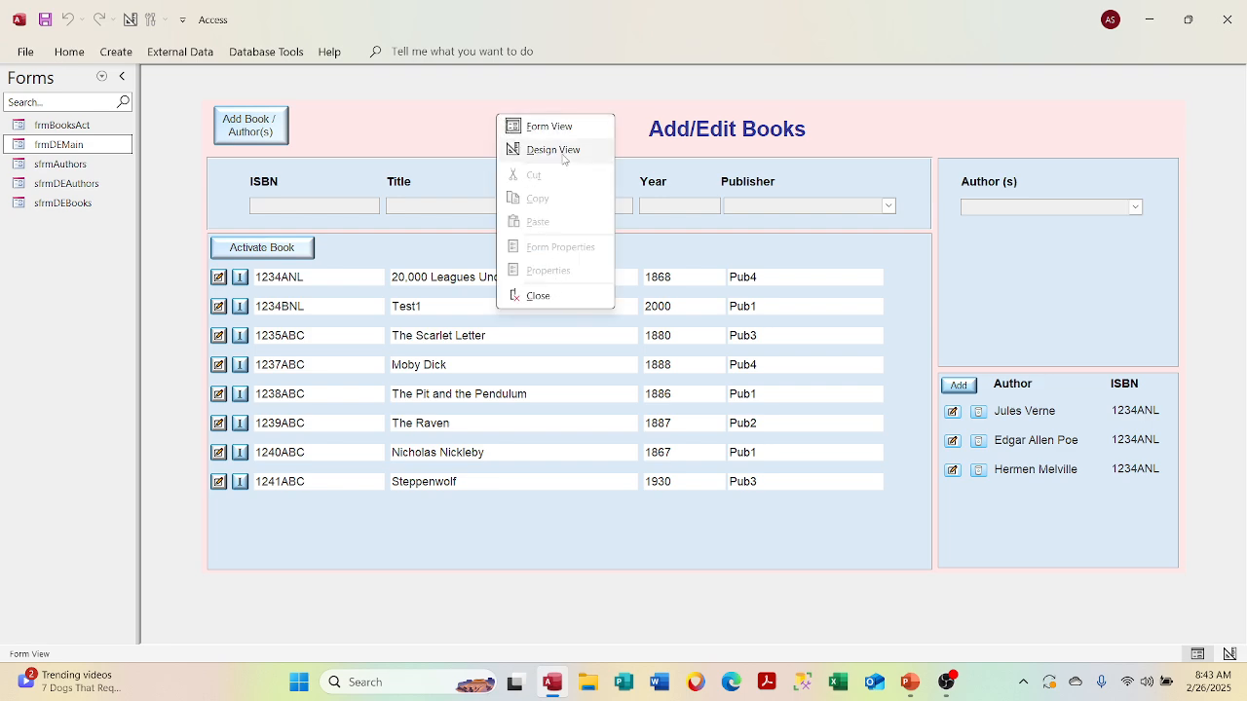
{"action": "left_click", "coordinate": [553, 150]}
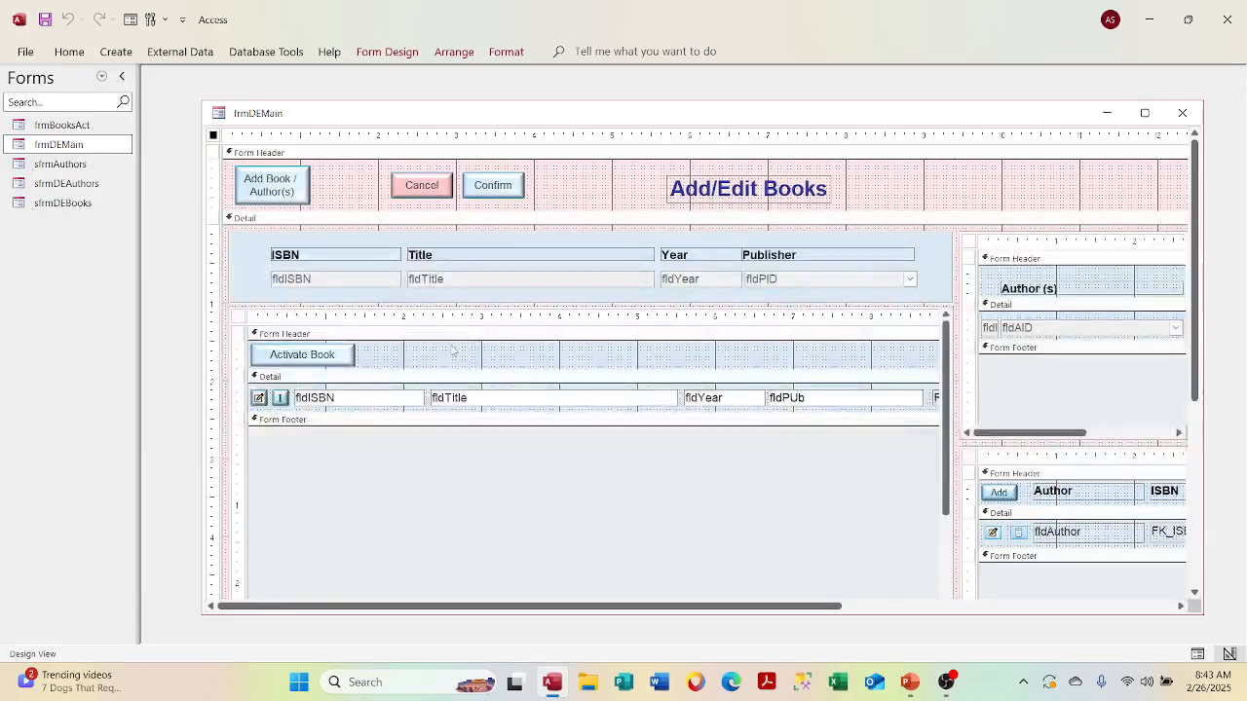
Review the Event properties of the sfrmBooksDE subform control and of its form's header and footer sections.
{"action": "right_click", "coordinate": [446, 358]}
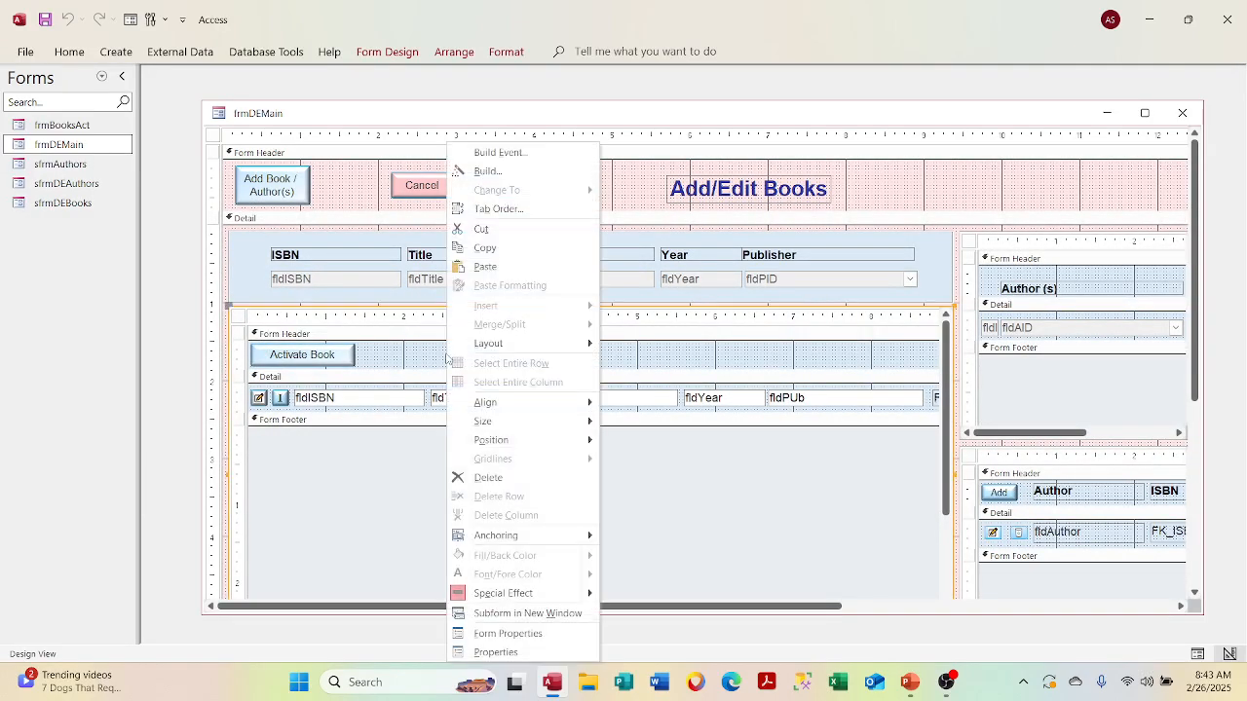
{"action": "left_click", "coordinate": [531, 653]}
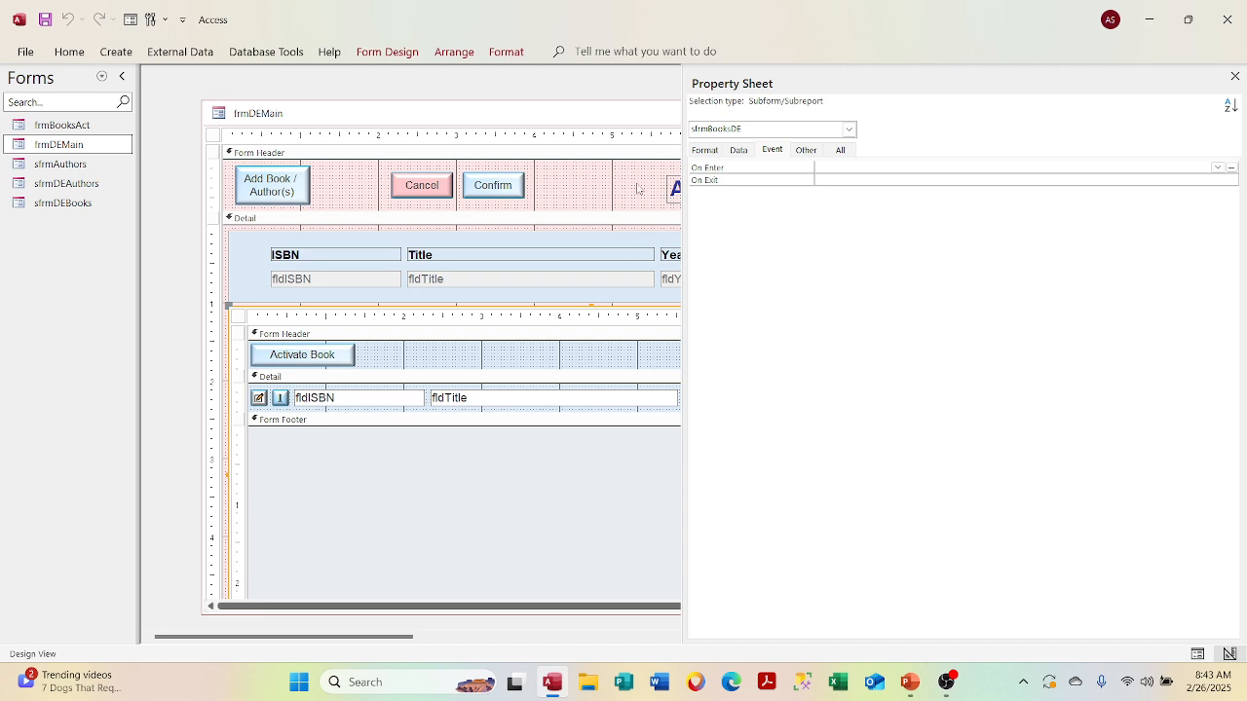
{"action": "left_click", "coordinate": [507, 360]}
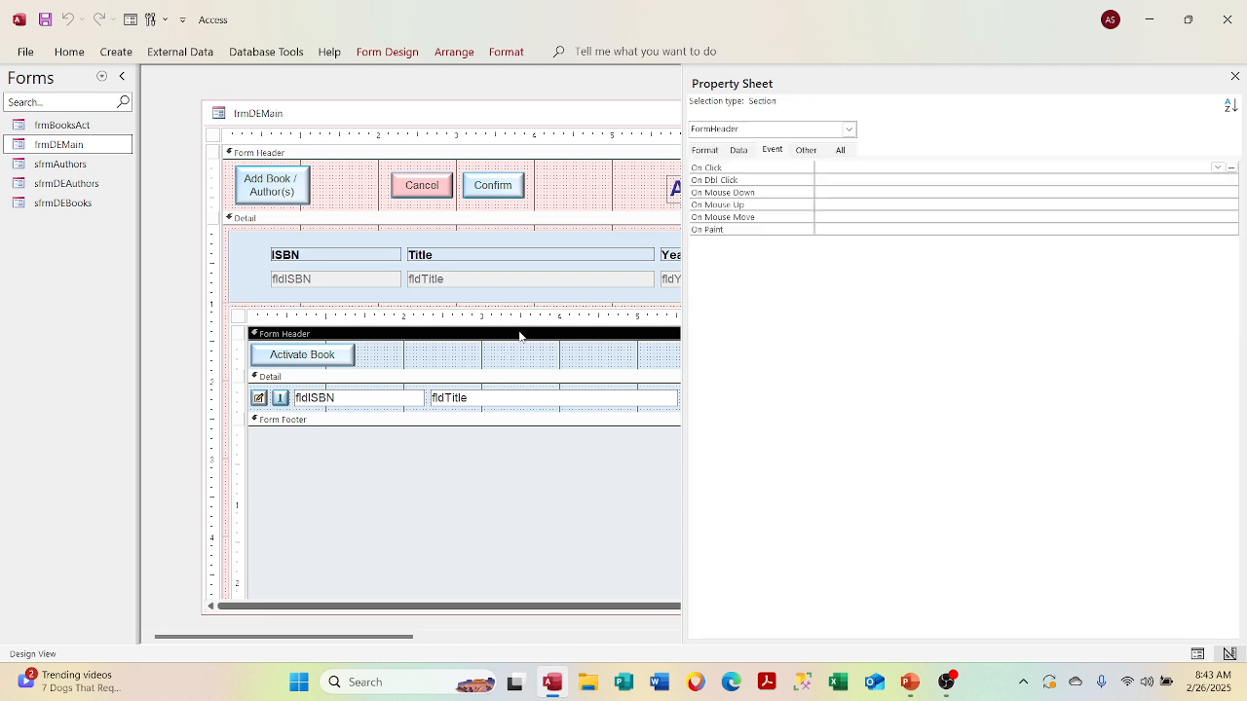
{"action": "left_click", "coordinate": [849, 129]}
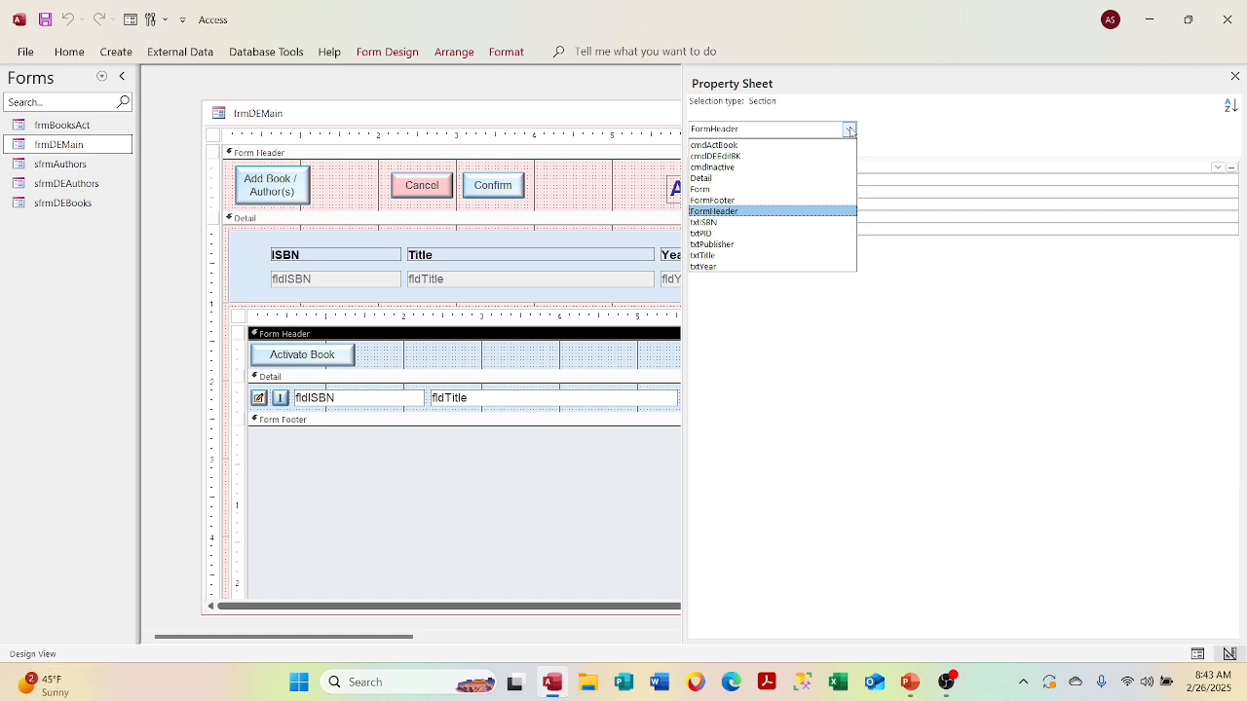
{"action": "left_click", "coordinate": [834, 198]}
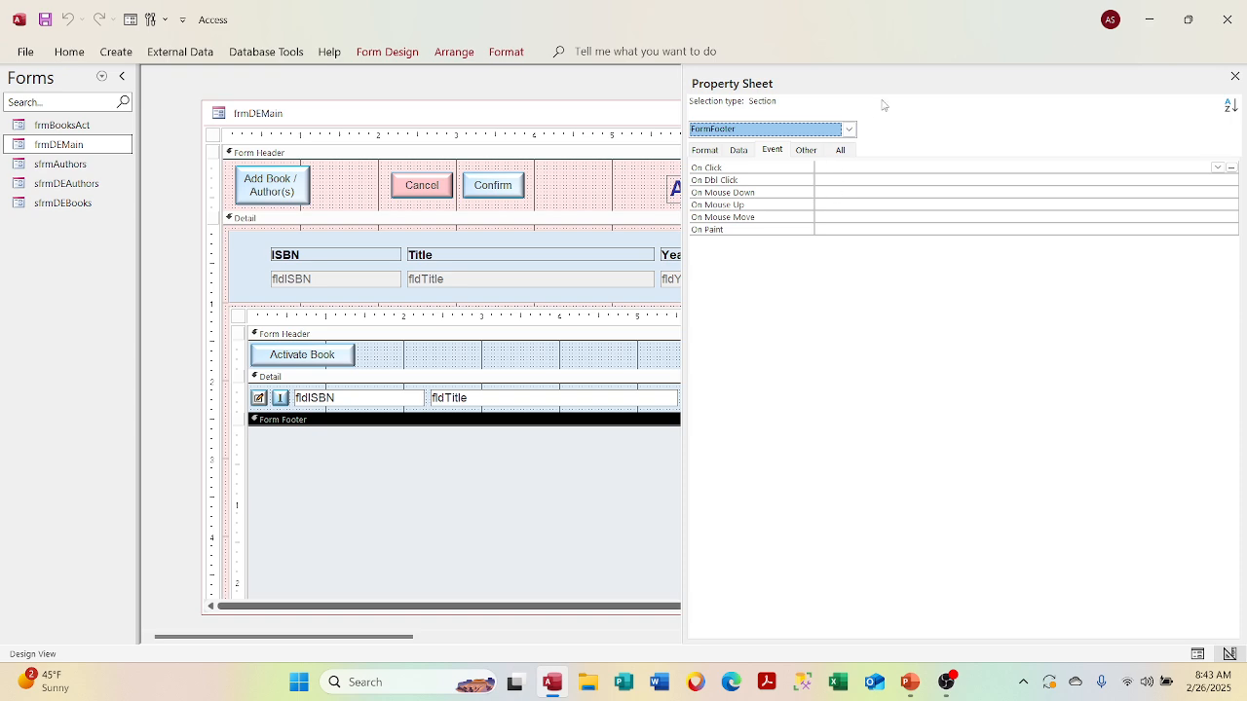
Review the Event properties of the cmdActBook, cmdDEEditBK and cmdInactive buttons and the Detail section in the books subform.
{"action": "left_click", "coordinate": [849, 130]}
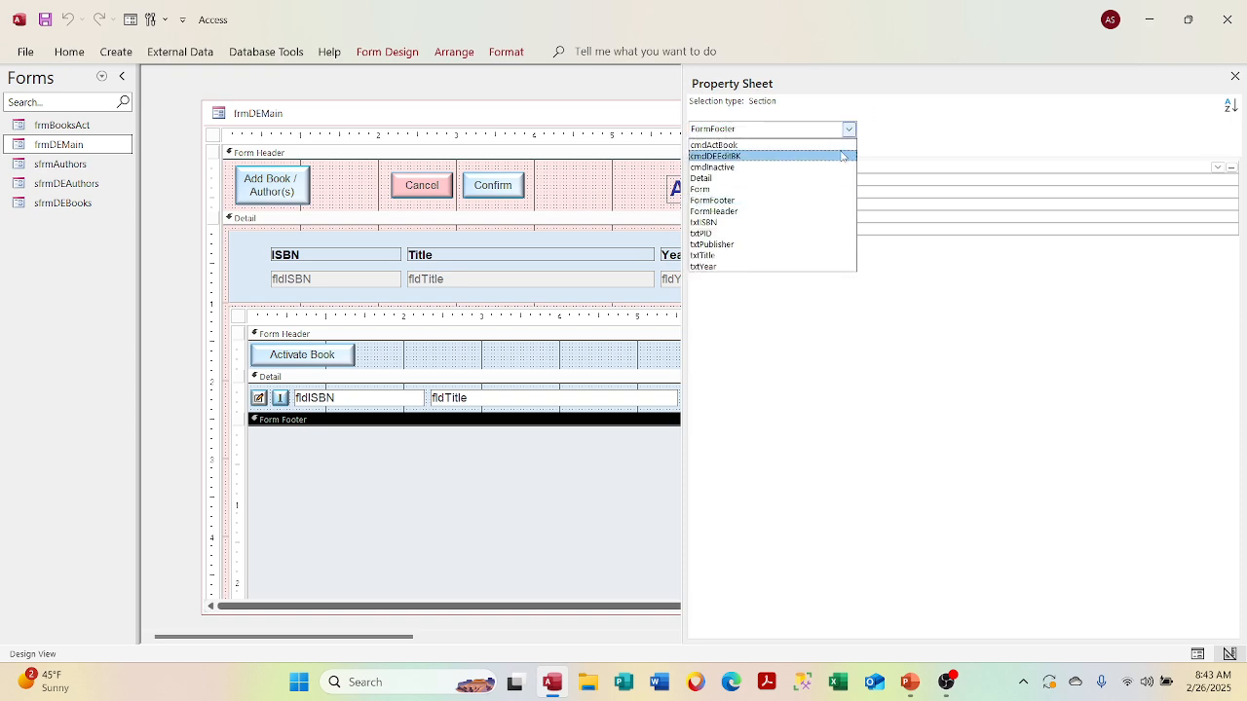
{"action": "left_click", "coordinate": [840, 145]}
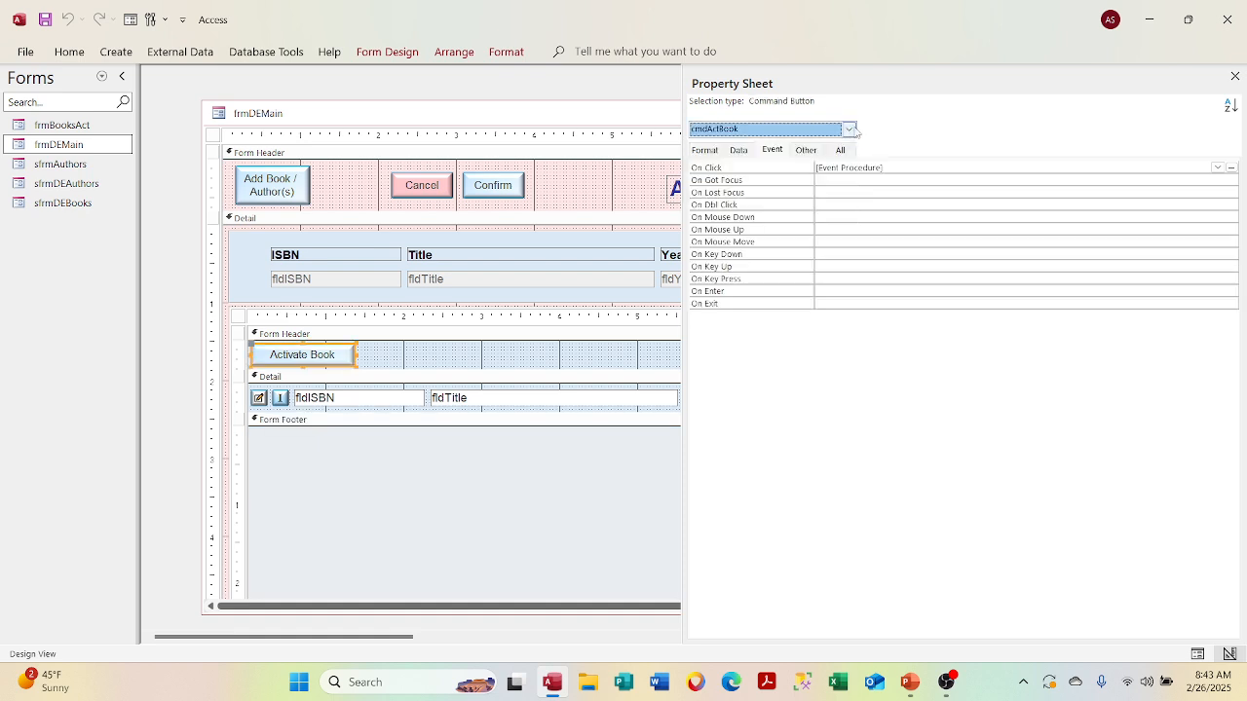
{"action": "left_click", "coordinate": [850, 130]}
{"action": "left_click", "coordinate": [835, 154]}
{"action": "left_click", "coordinate": [849, 129]}
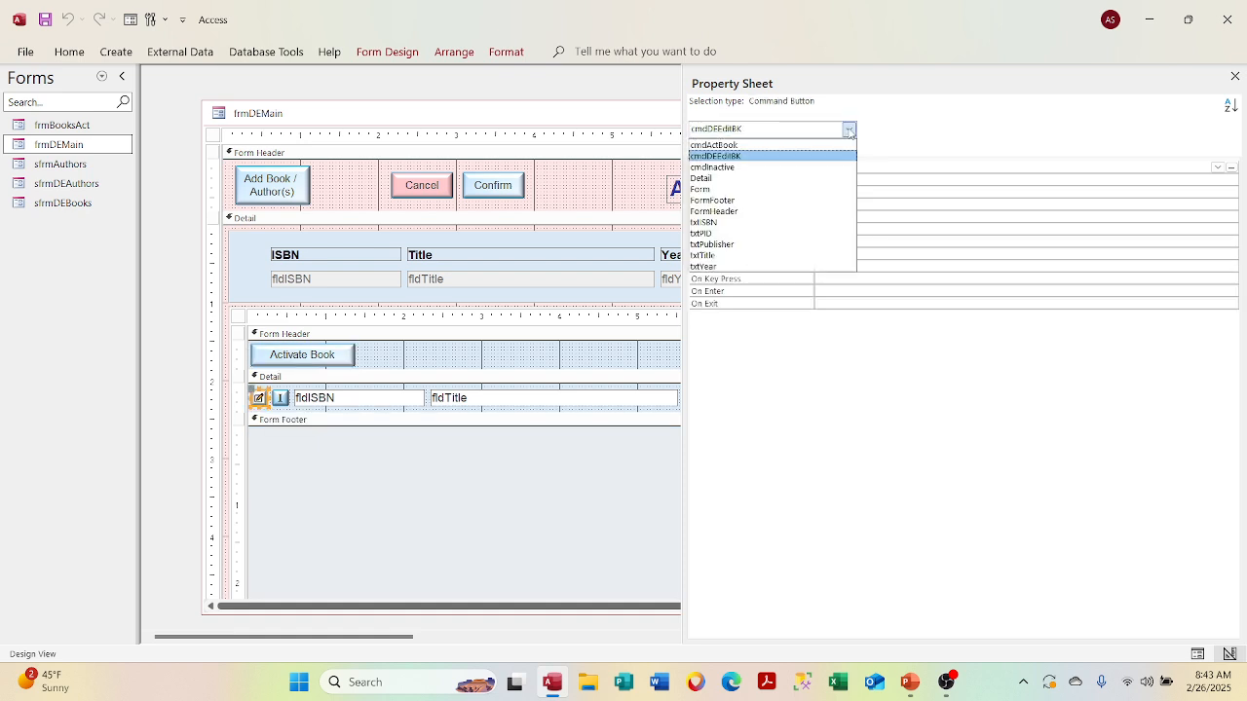
{"action": "left_click", "coordinate": [834, 167]}
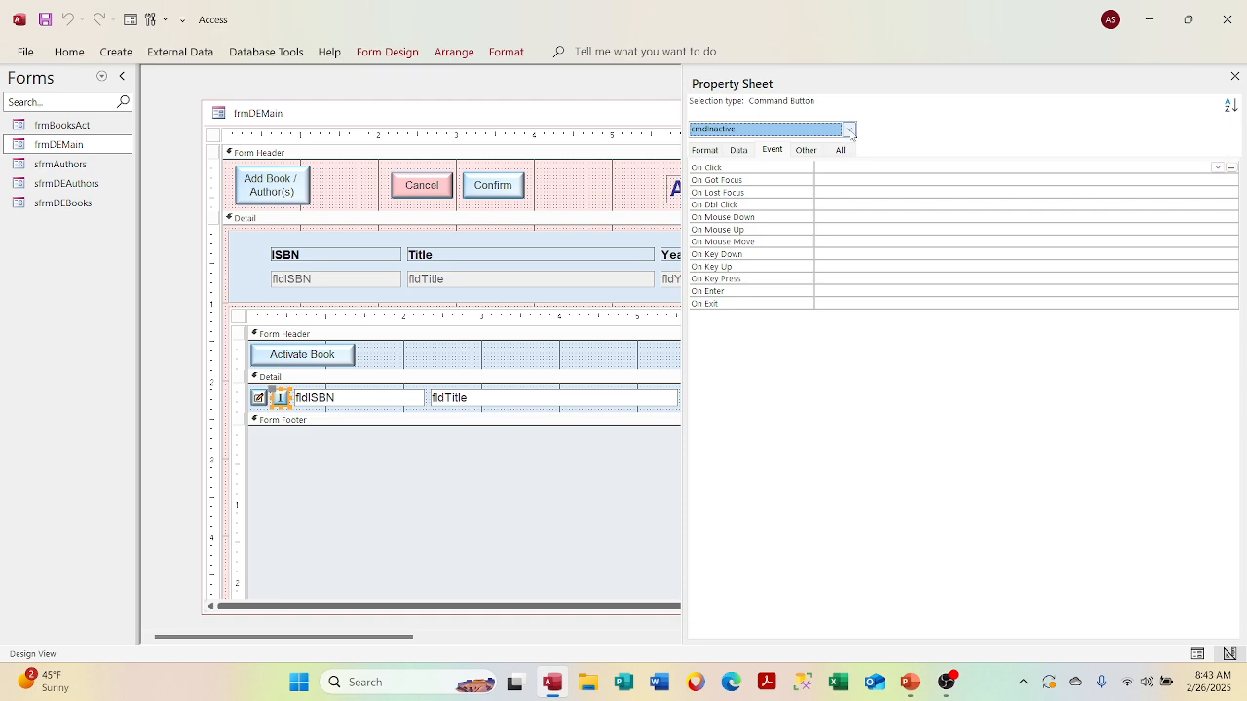
{"action": "left_click", "coordinate": [849, 130]}
{"action": "left_click", "coordinate": [836, 178]}
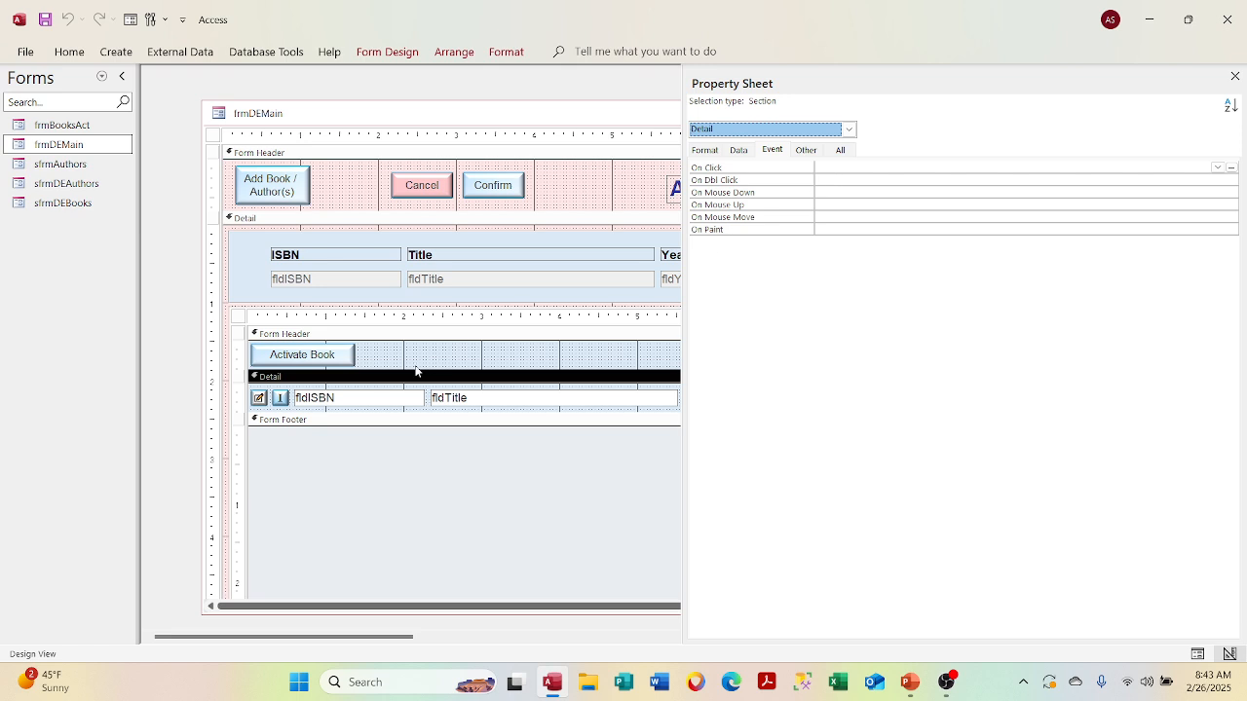
{"action": "left_click", "coordinate": [413, 414]}
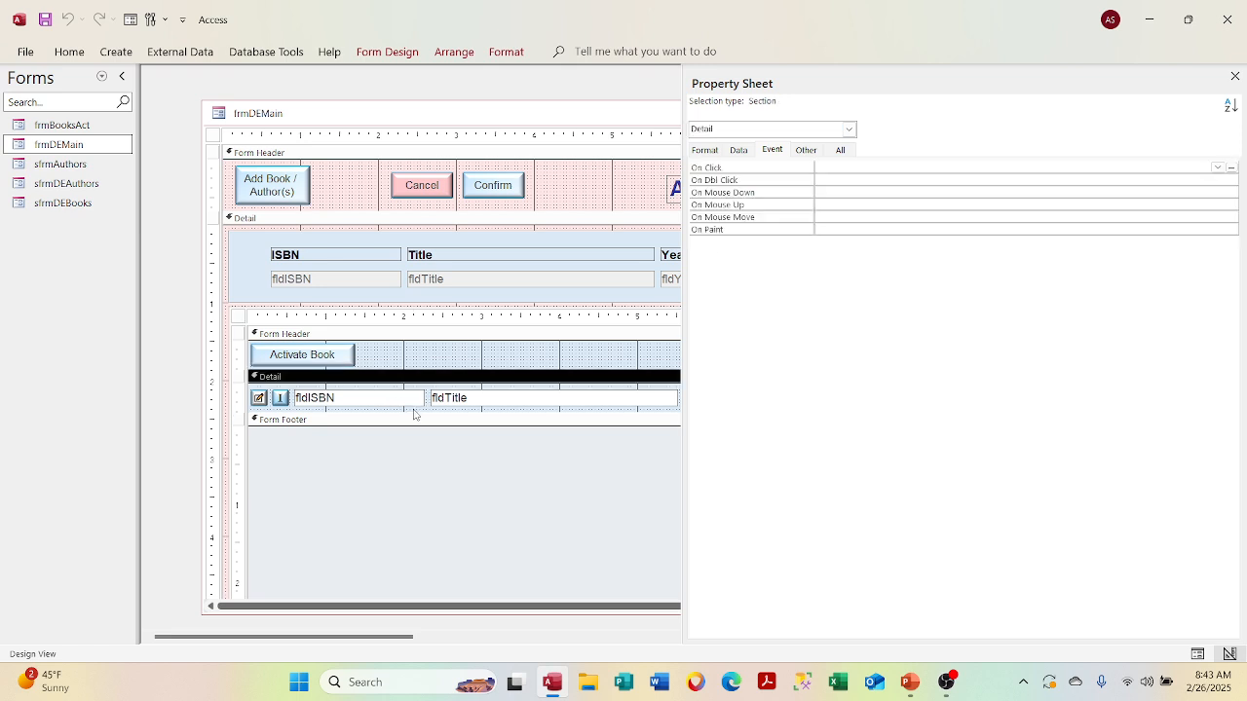
Review the books subform's form-level Event and Data properties and the Data properties of its footer and header.
{"action": "left_click", "coordinate": [848, 129]}
{"action": "left_click", "coordinate": [823, 189]}
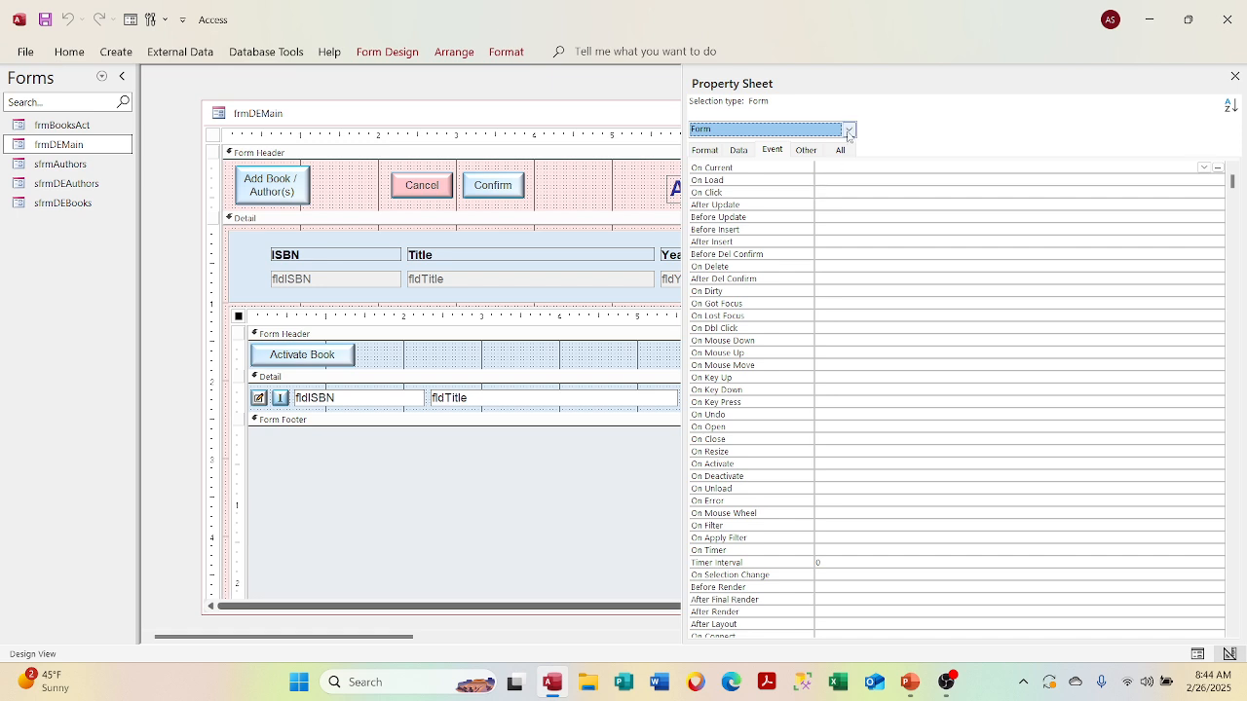
{"action": "left_click", "coordinate": [751, 152]}
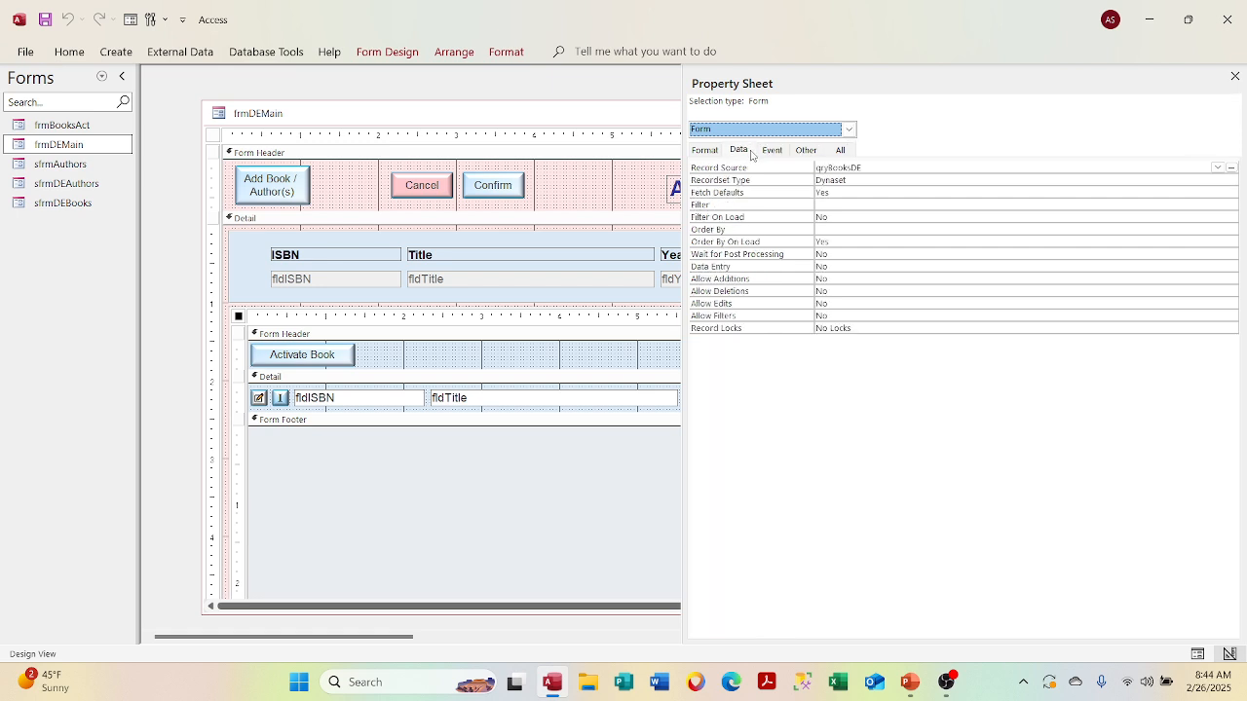
{"action": "left_click", "coordinate": [848, 129]}
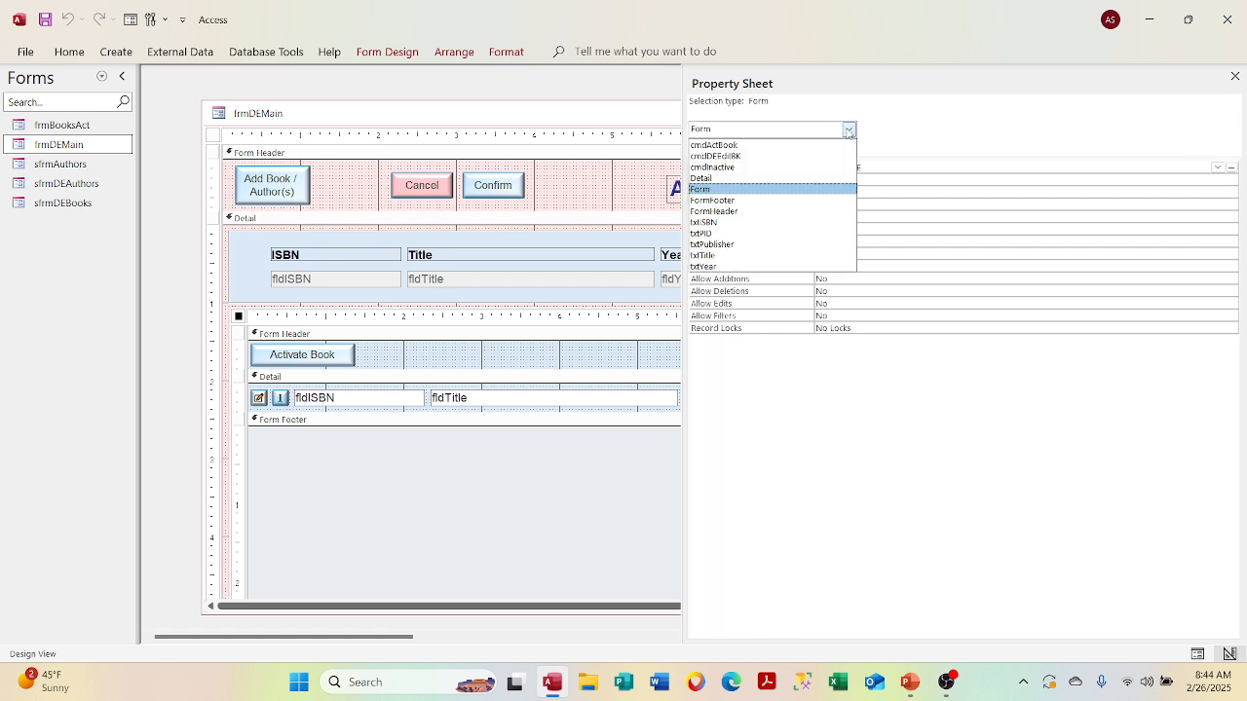
{"action": "left_click", "coordinate": [821, 201]}
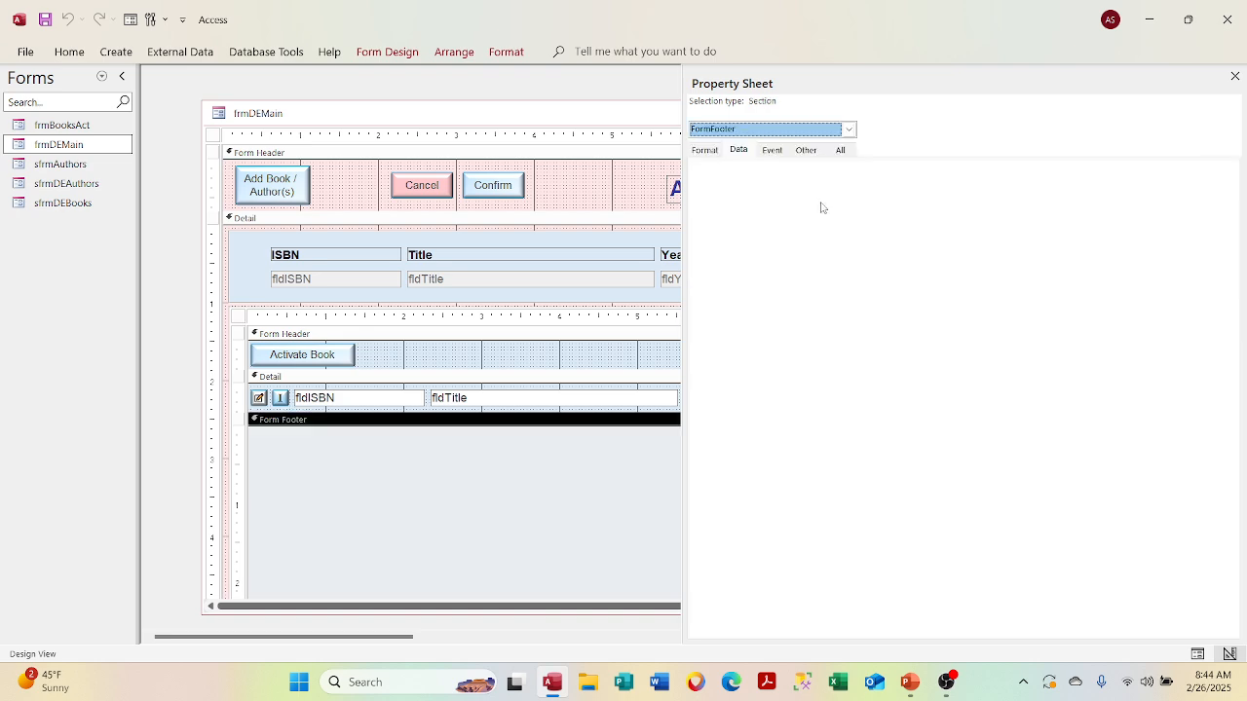
{"action": "left_click", "coordinate": [849, 129]}
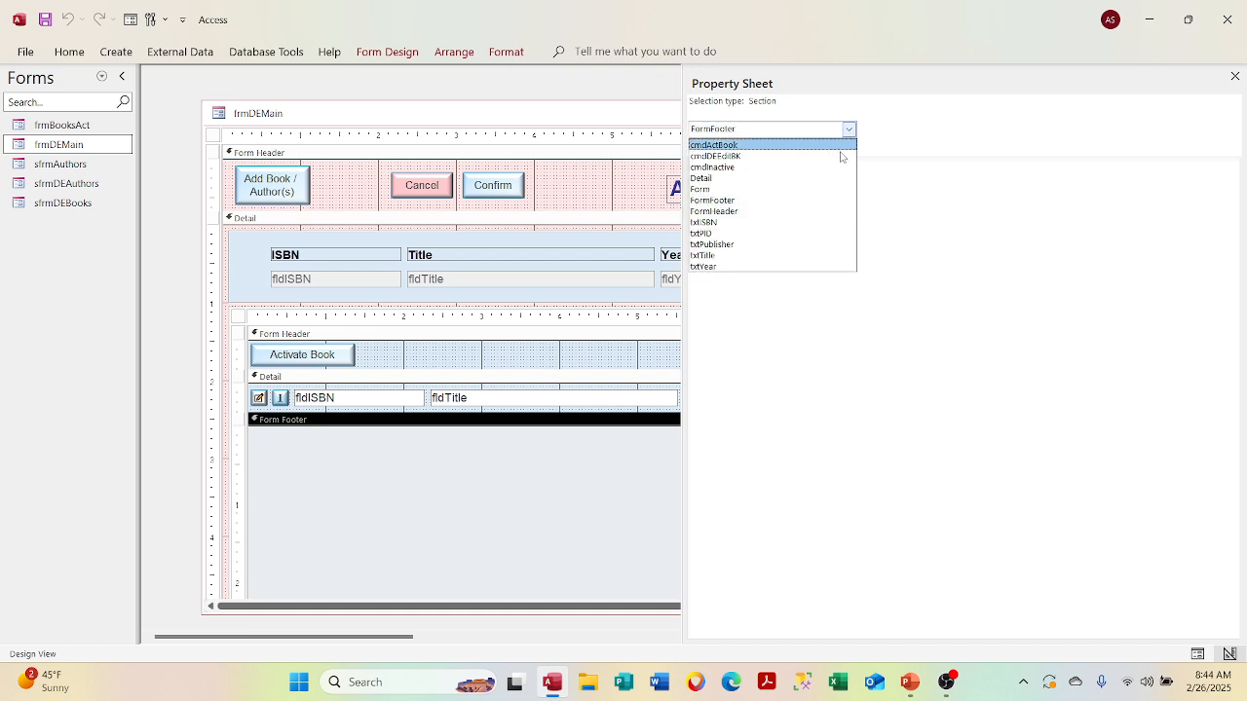
{"action": "left_click", "coordinate": [823, 211]}
Review the Data properties of the txtISBN, txtPID, txtPublisher, txtTitle and txtYear text boxes in the books subform.
{"action": "left_click", "coordinate": [848, 128]}
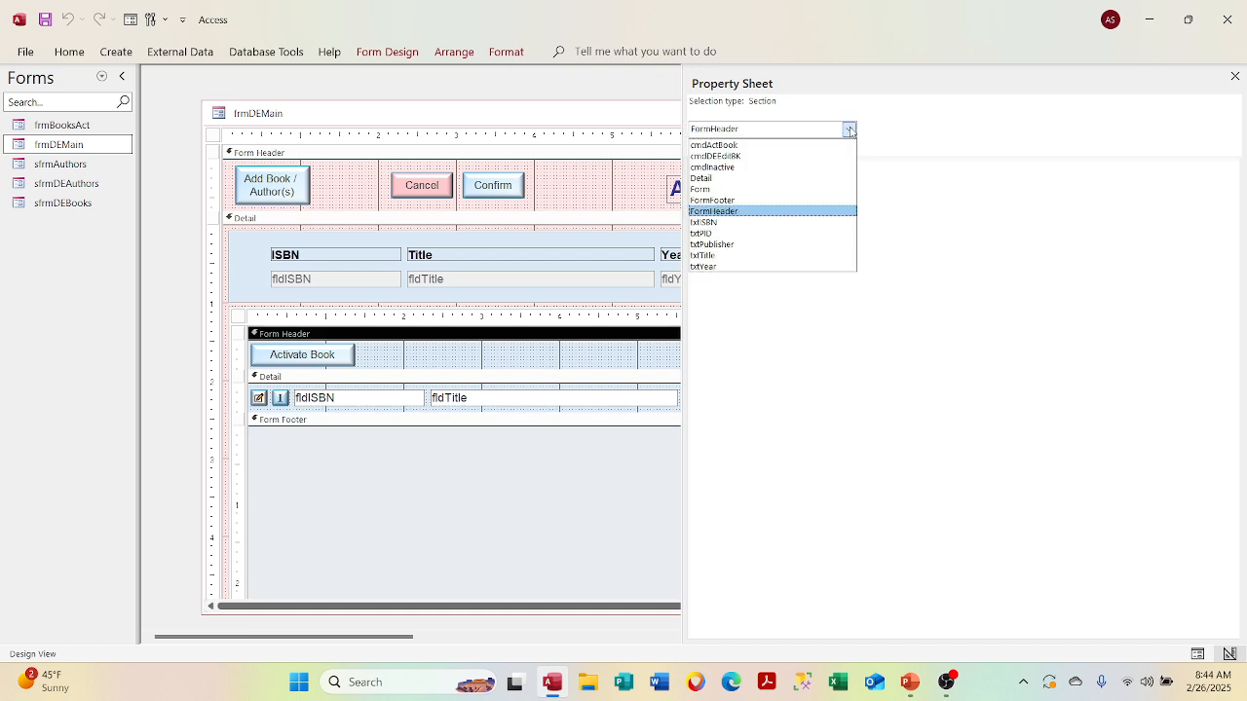
{"action": "left_click", "coordinate": [805, 222]}
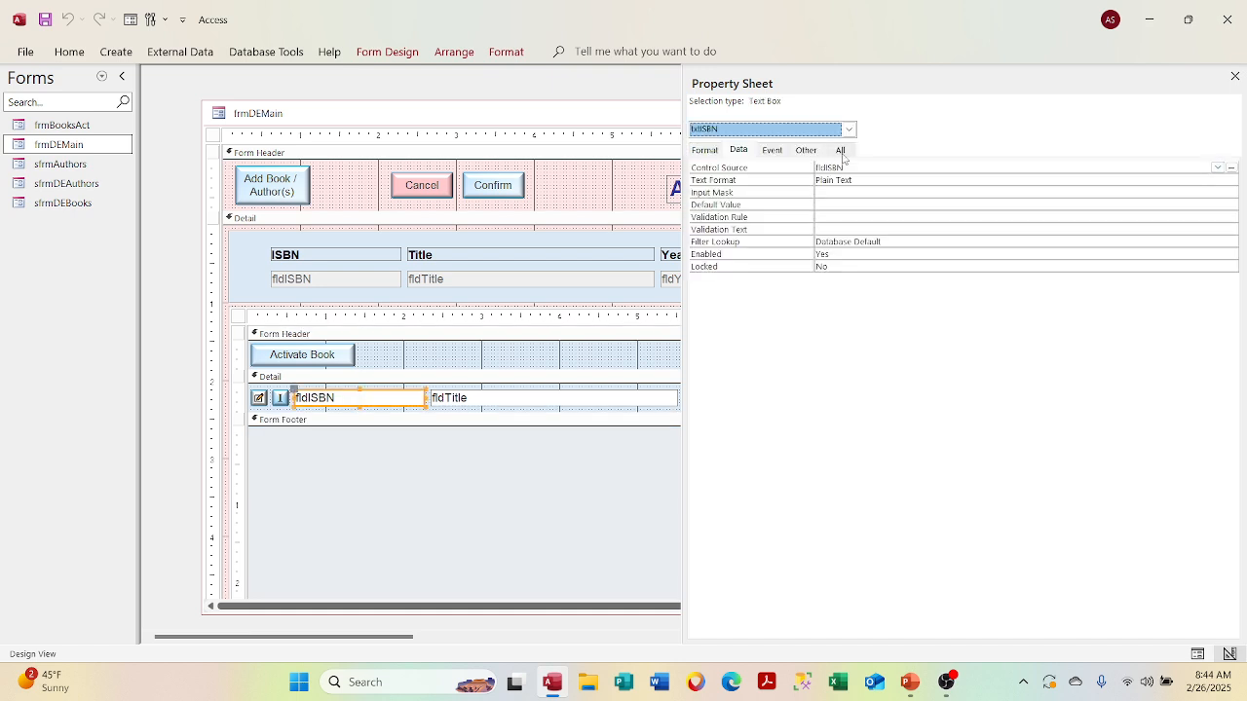
{"action": "left_click", "coordinate": [849, 128]}
{"action": "left_click", "coordinate": [821, 234]}
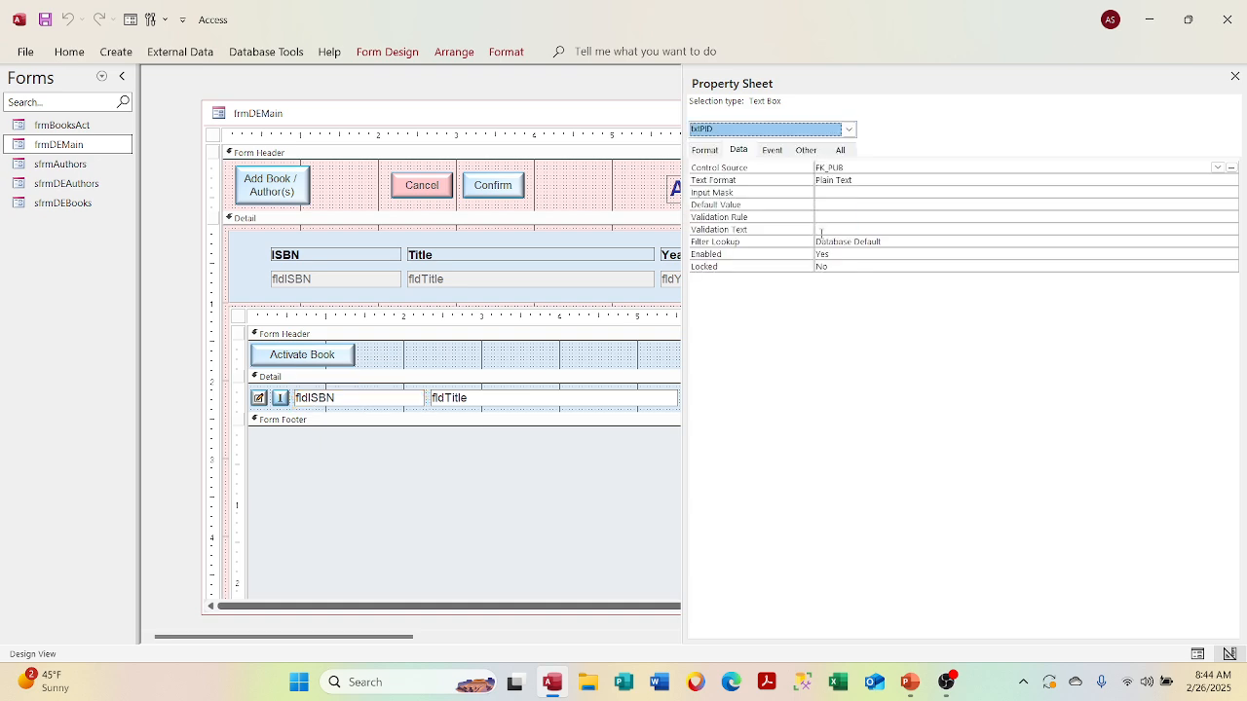
{"action": "left_click", "coordinate": [849, 129]}
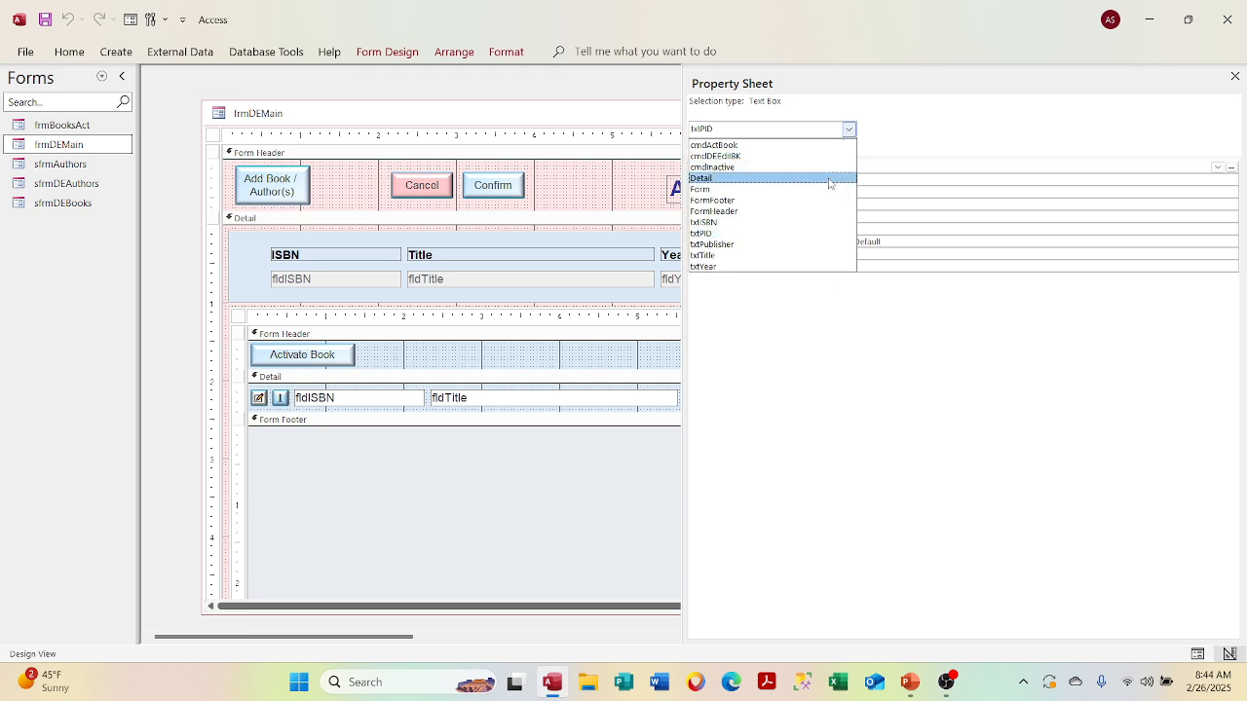
{"action": "left_click", "coordinate": [808, 244]}
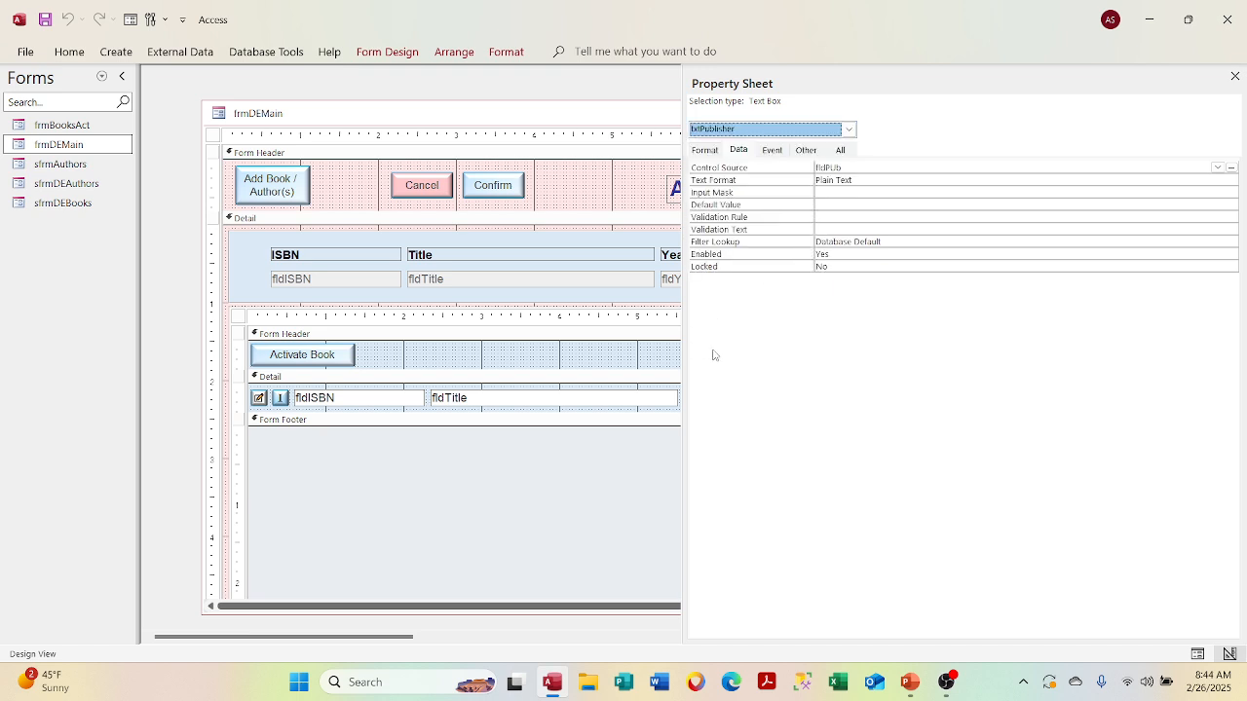
{"action": "left_click", "coordinate": [850, 134]}
{"action": "left_click", "coordinate": [812, 255]}
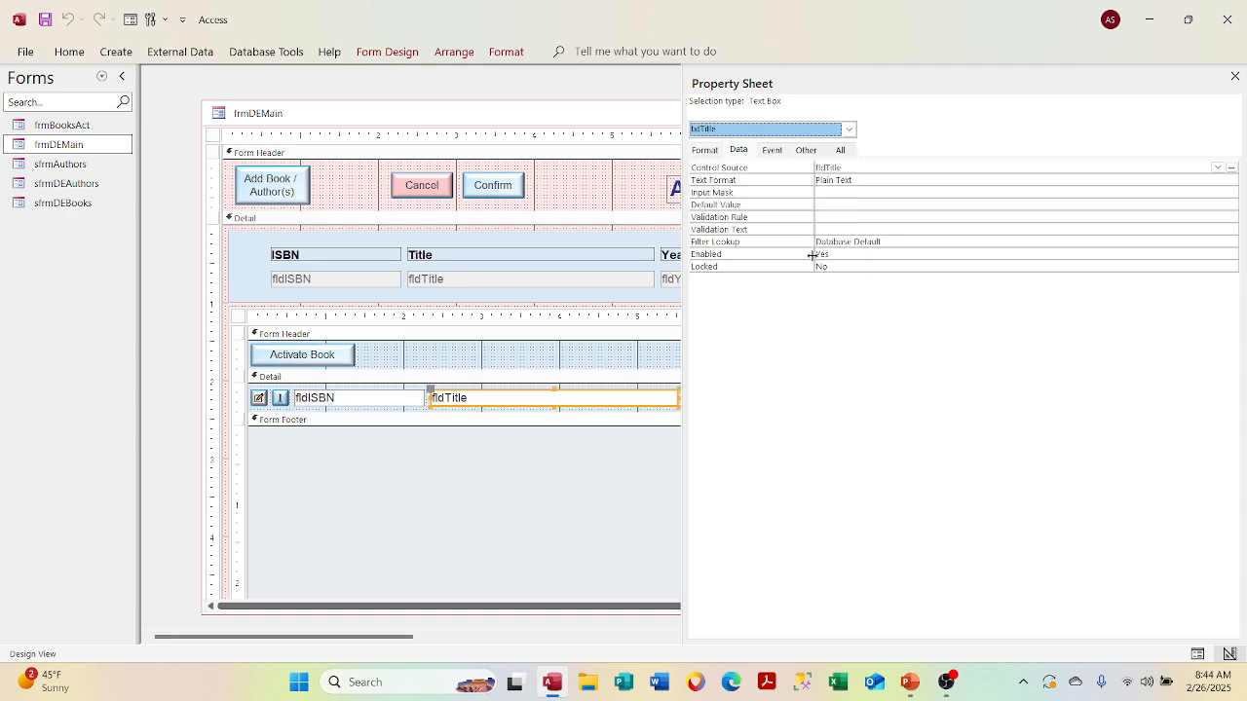
{"action": "left_click", "coordinate": [848, 130]}
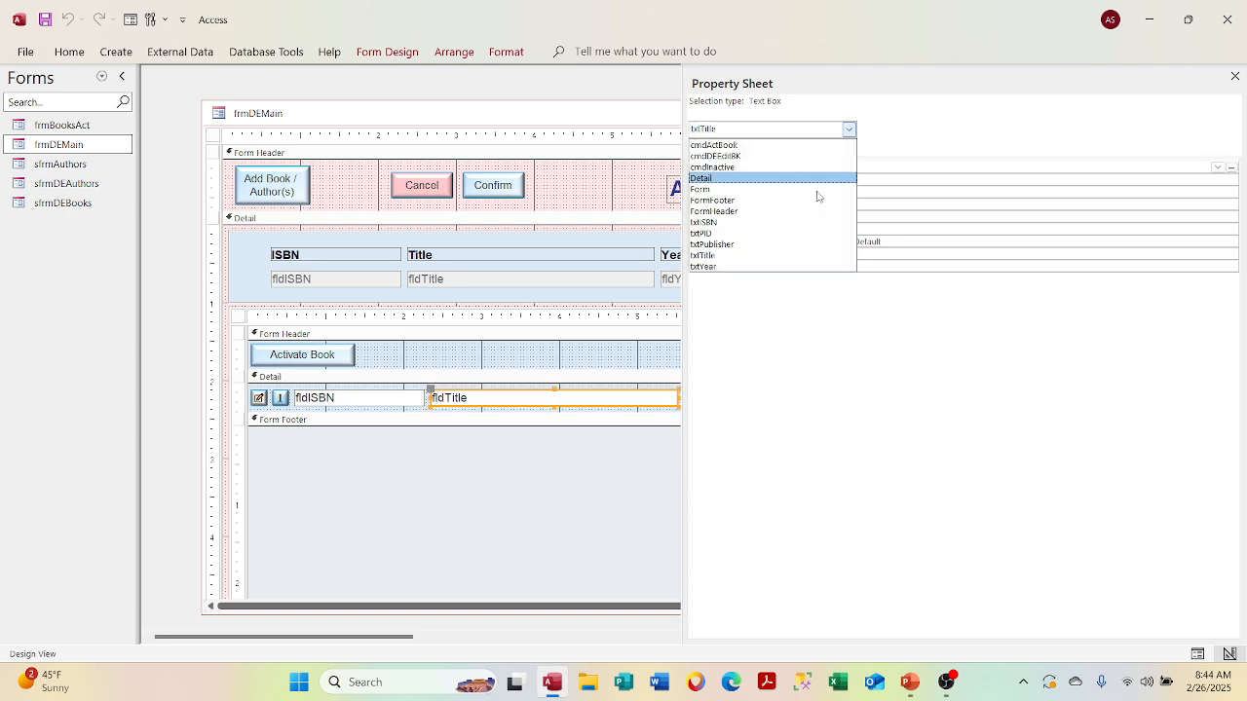
{"action": "left_click", "coordinate": [804, 275]}
{"action": "left_click", "coordinate": [1234, 76]}
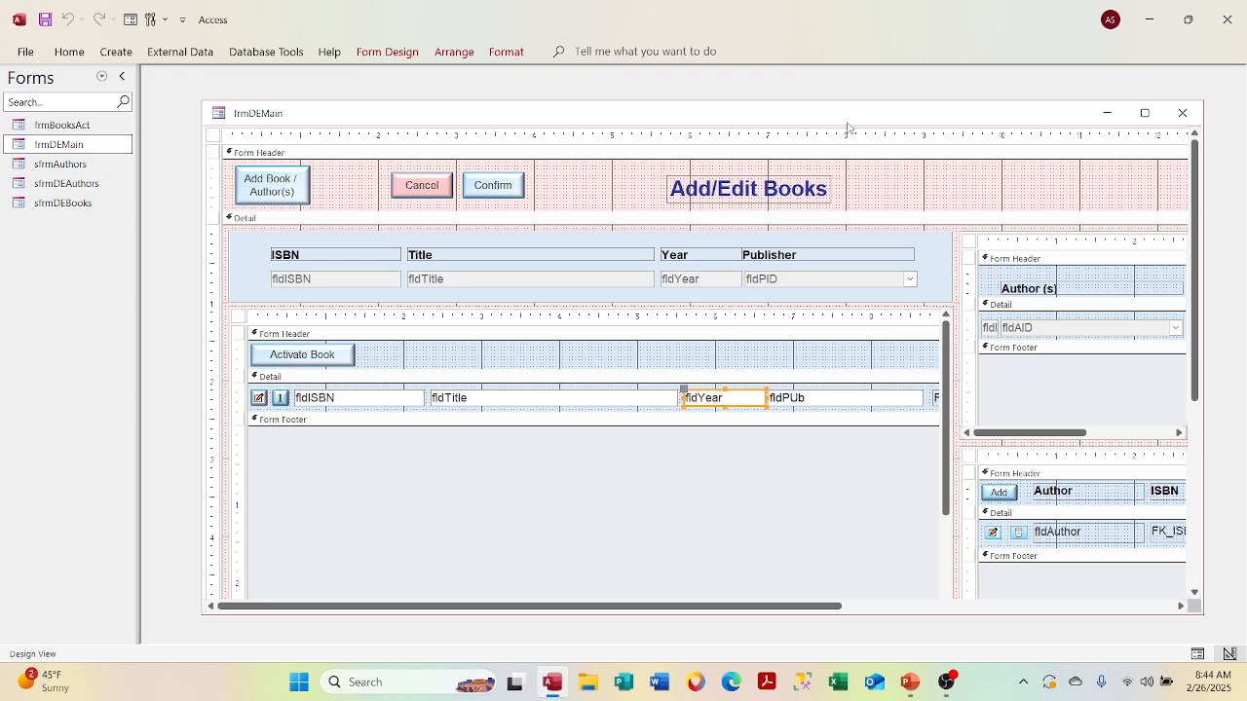
{"action": "left_click", "coordinate": [967, 458]}
{"action": "left_click_drag", "start_coordinate": [967, 458], "coordinate": [967, 461]}
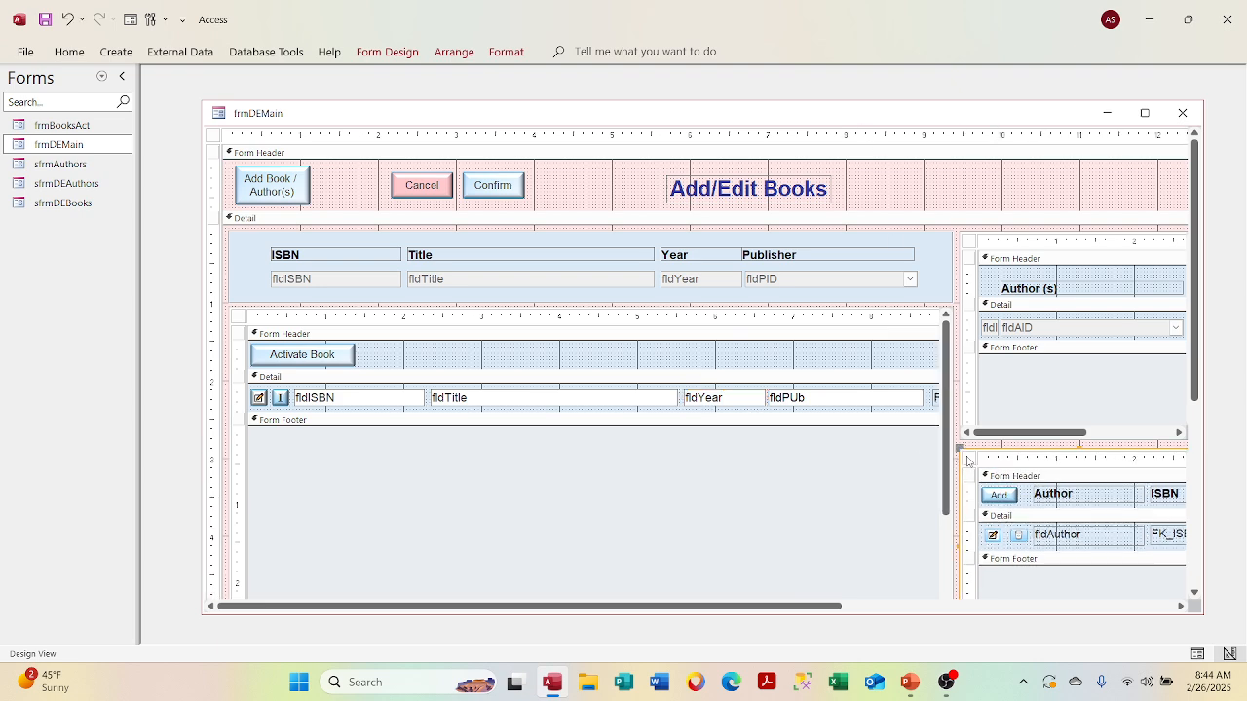
{"action": "key", "text": "ctrl+z"}
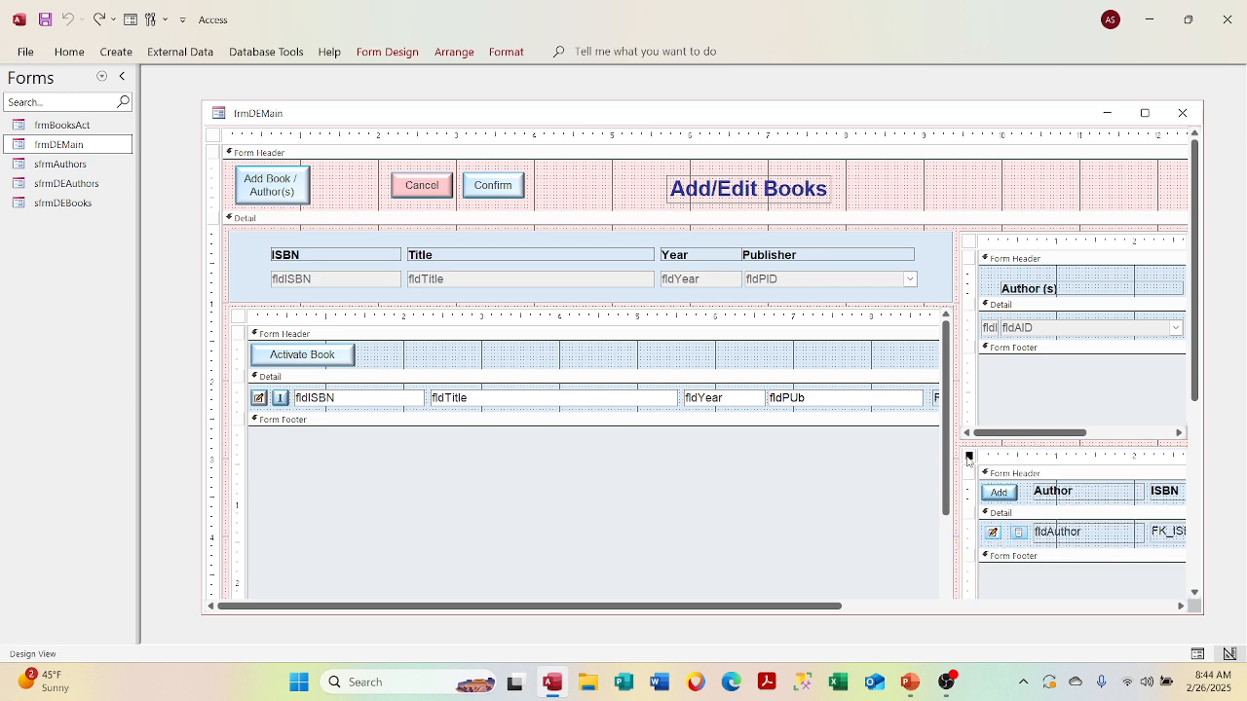
Review the form-level Data properties of the authors subform with the Add button, and those of its Label5.
{"action": "right_click", "coordinate": [967, 458]}
{"action": "left_click", "coordinate": [997, 574]}
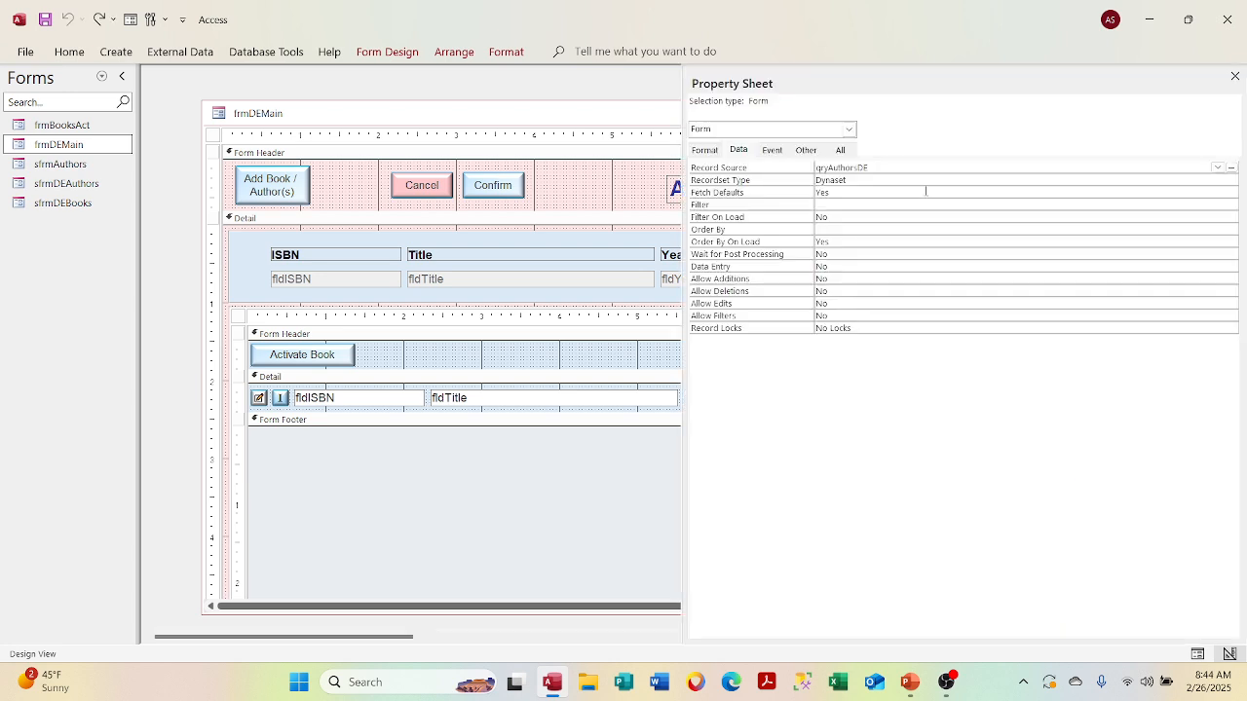
{"action": "left_click", "coordinate": [849, 130]}
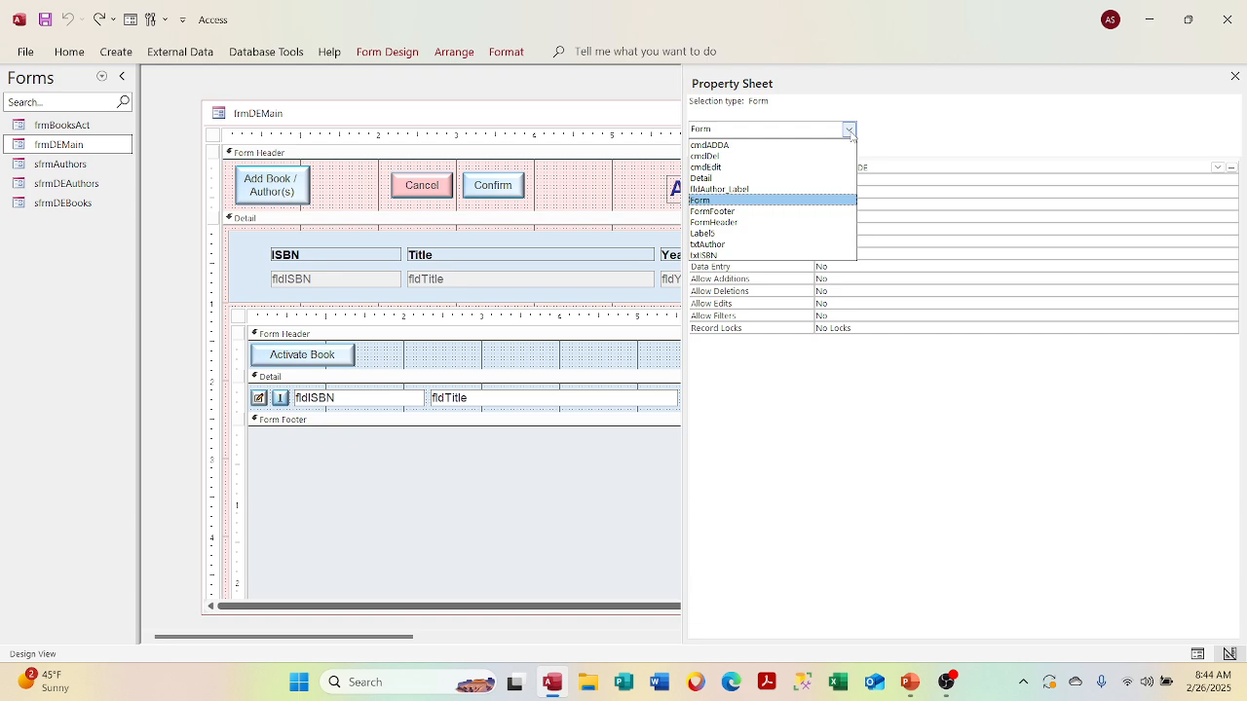
{"action": "left_click", "coordinate": [813, 234]}
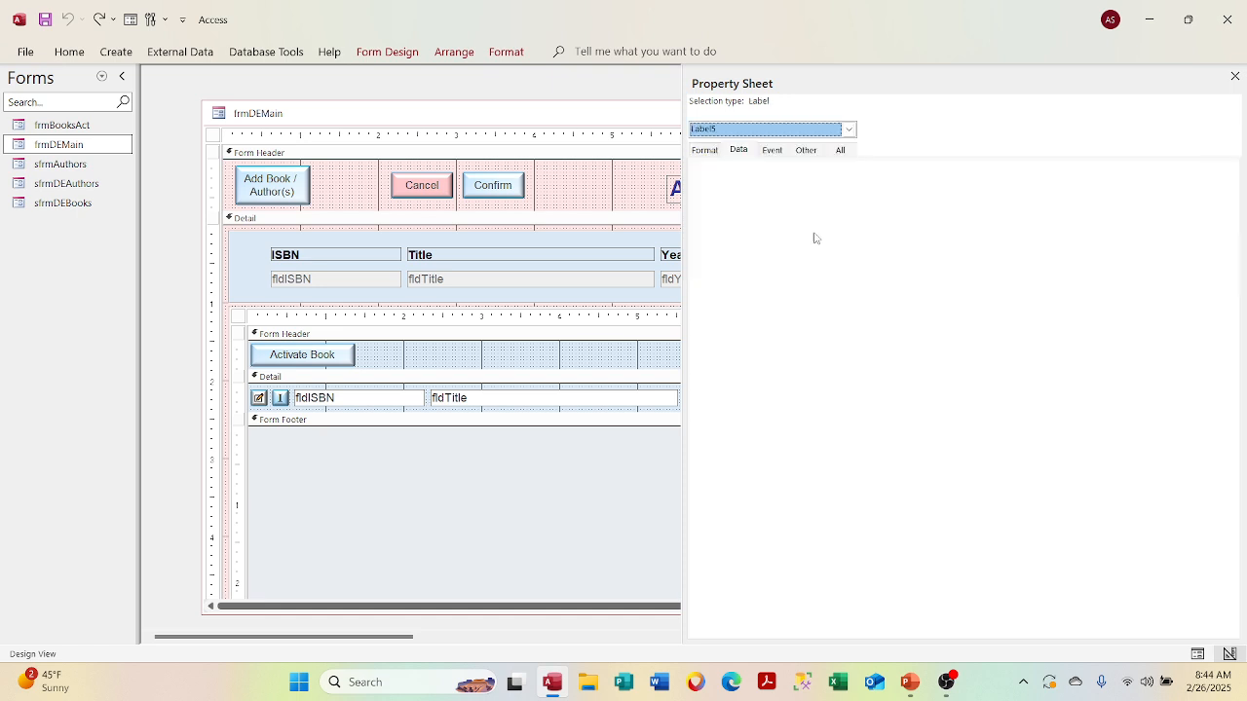
{"action": "left_click", "coordinate": [1233, 76]}
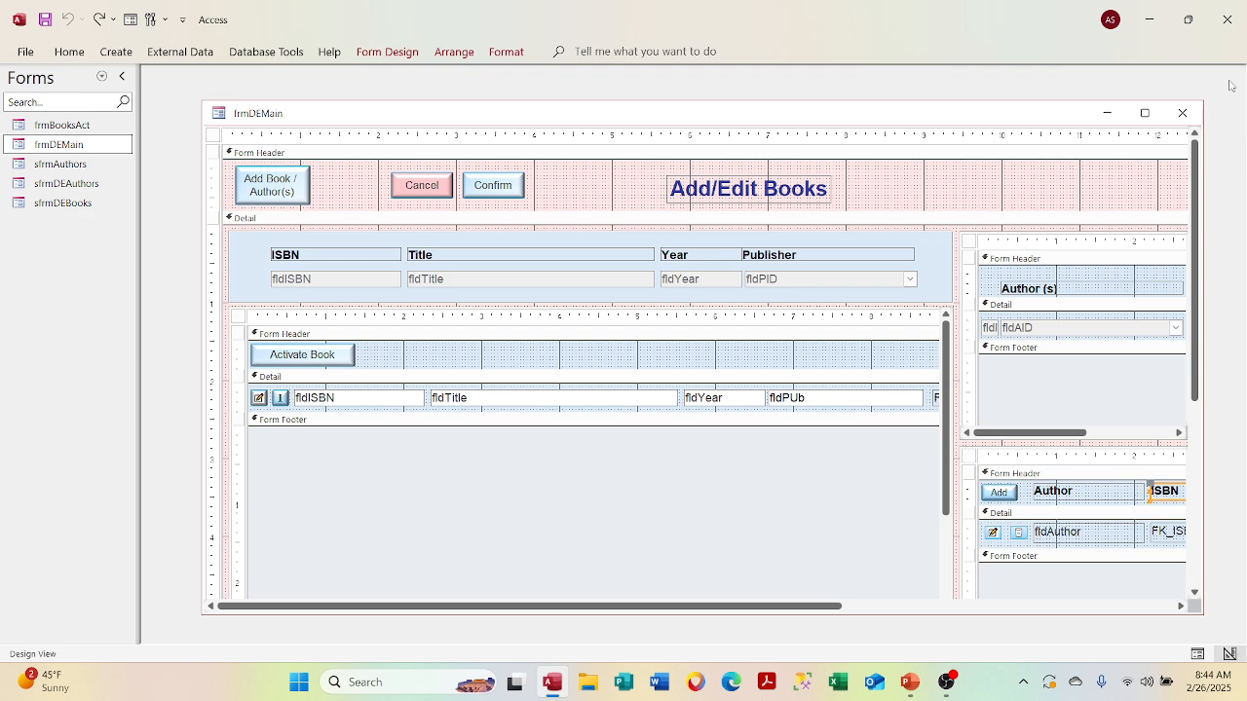
Rename the ISBN header label of the authors subform with the Add button as lblISBN.
{"action": "right_click", "coordinate": [1165, 494]}
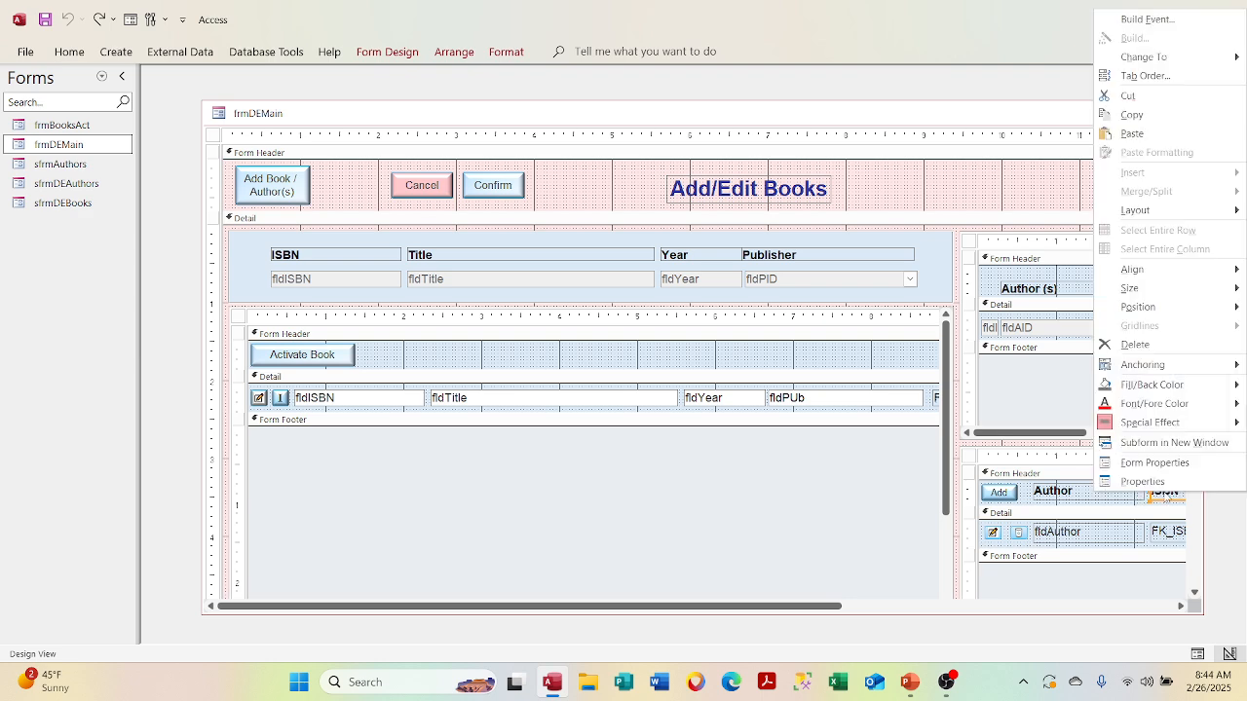
{"action": "left_click", "coordinate": [1142, 481]}
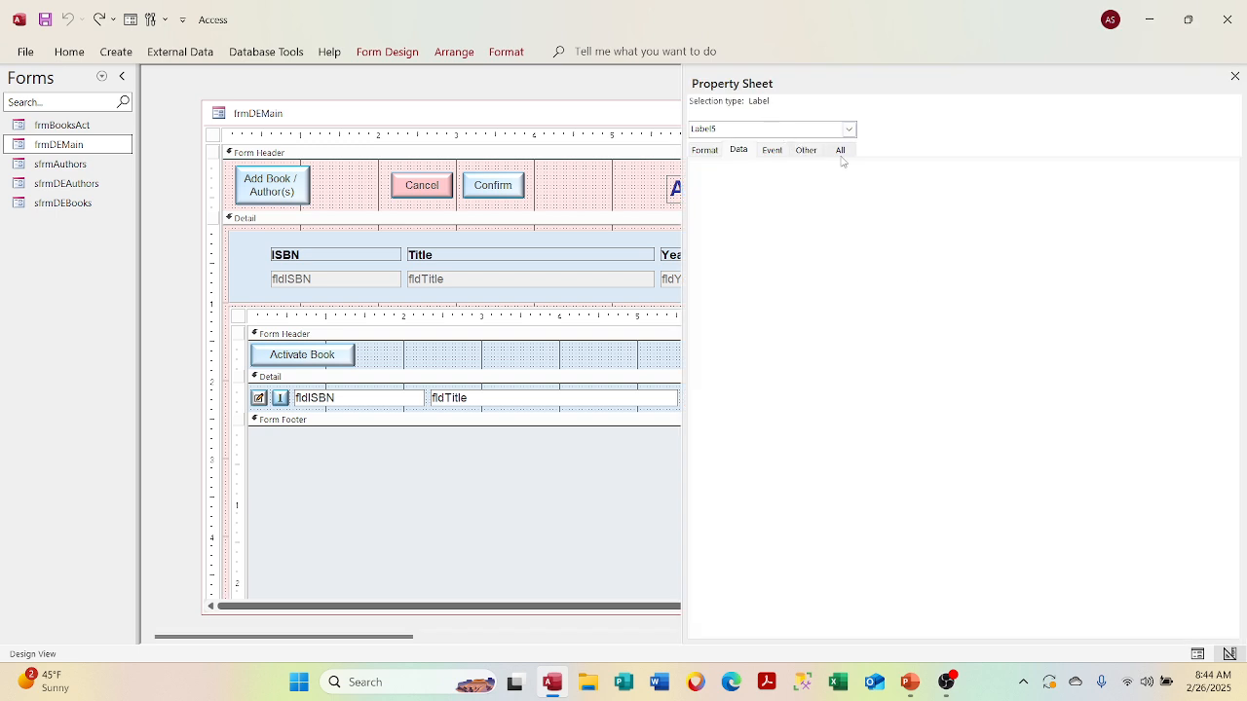
{"action": "left_click", "coordinate": [841, 156]}
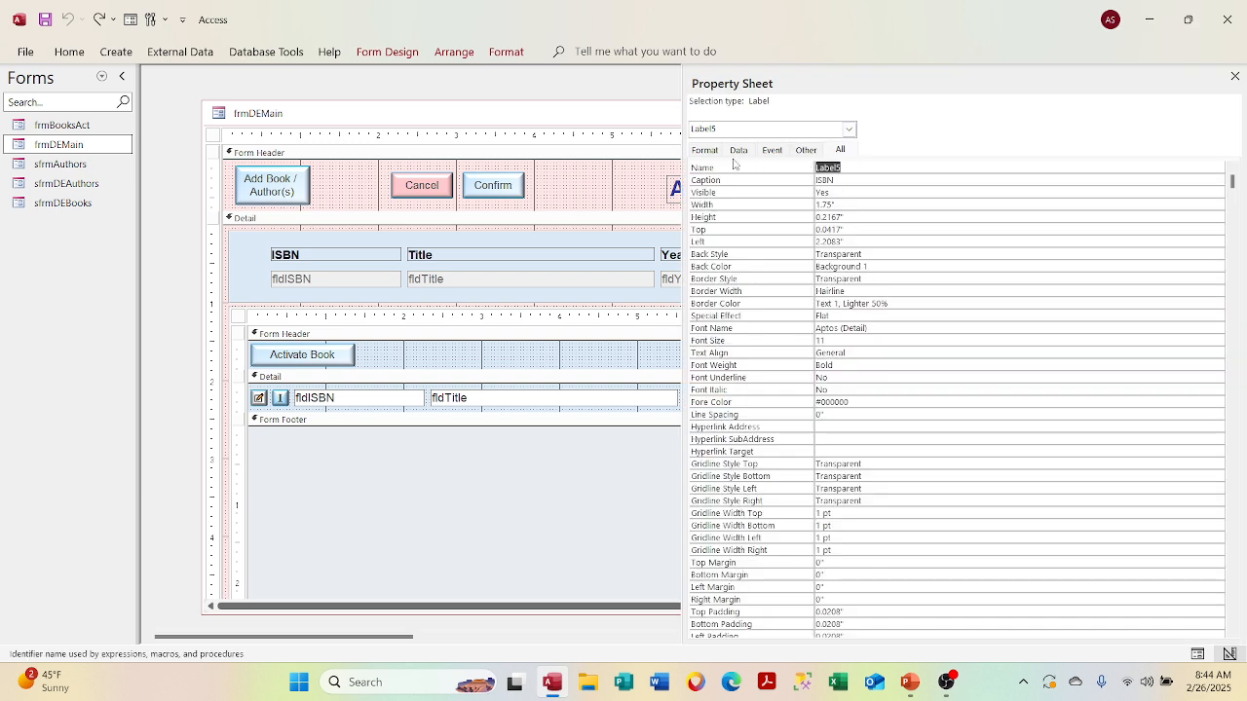
{"action": "type", "text": "lblISBN"}
{"action": "left_click", "coordinate": [806, 206]}
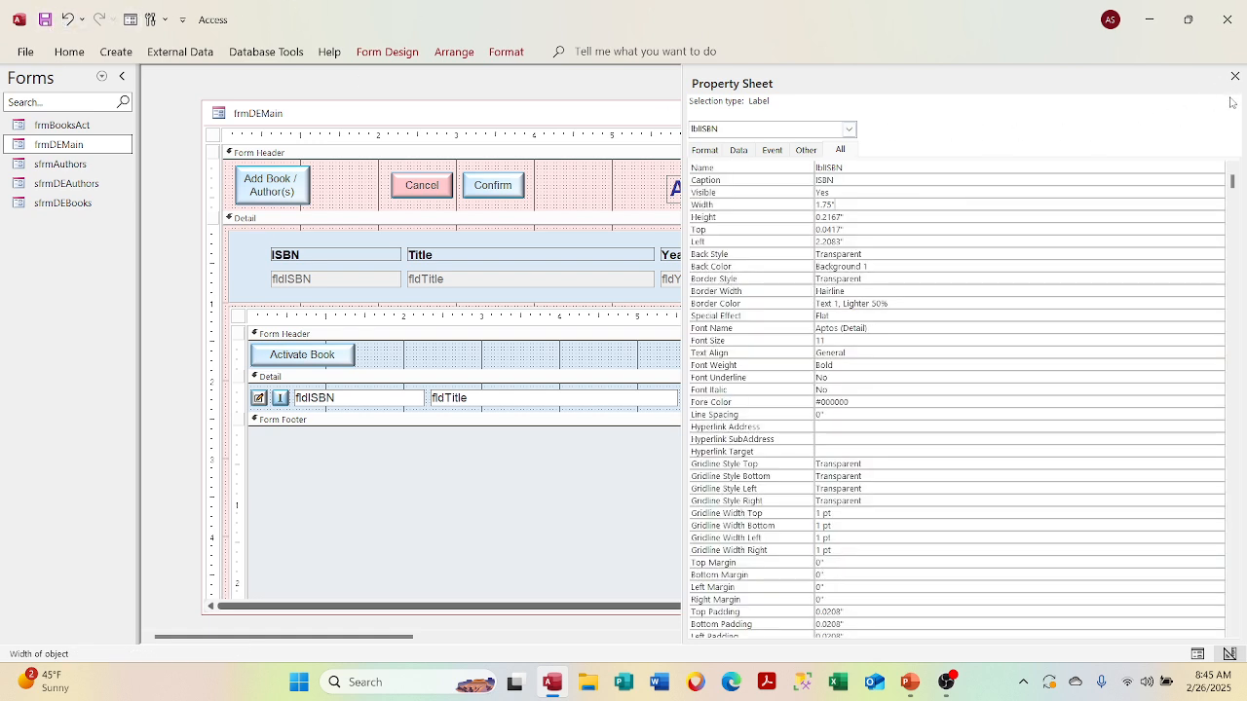
Rename the same subform's Author header label as lblAuthor and check the subform's control names.
{"action": "left_click", "coordinate": [849, 130]}
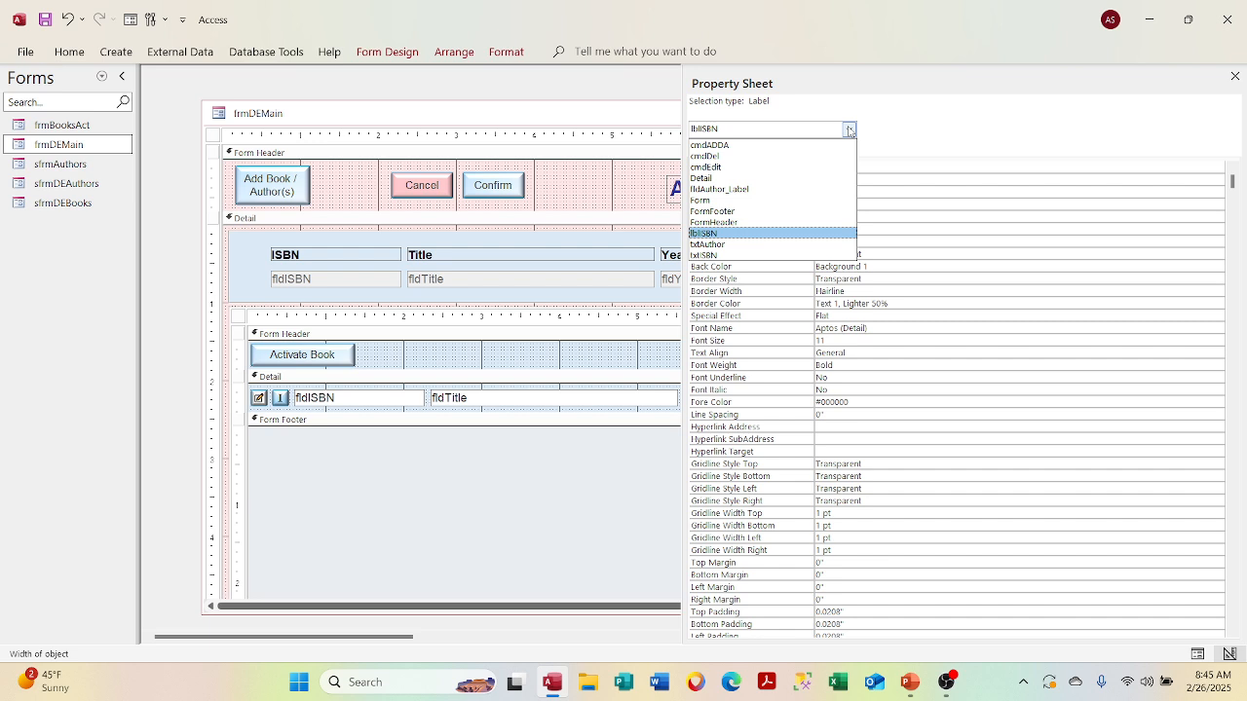
{"action": "left_click", "coordinate": [778, 189]}
{"action": "left_click_drag", "start_coordinate": [893, 171], "coordinate": [692, 160]}
{"action": "key", "text": "BackSpace"}
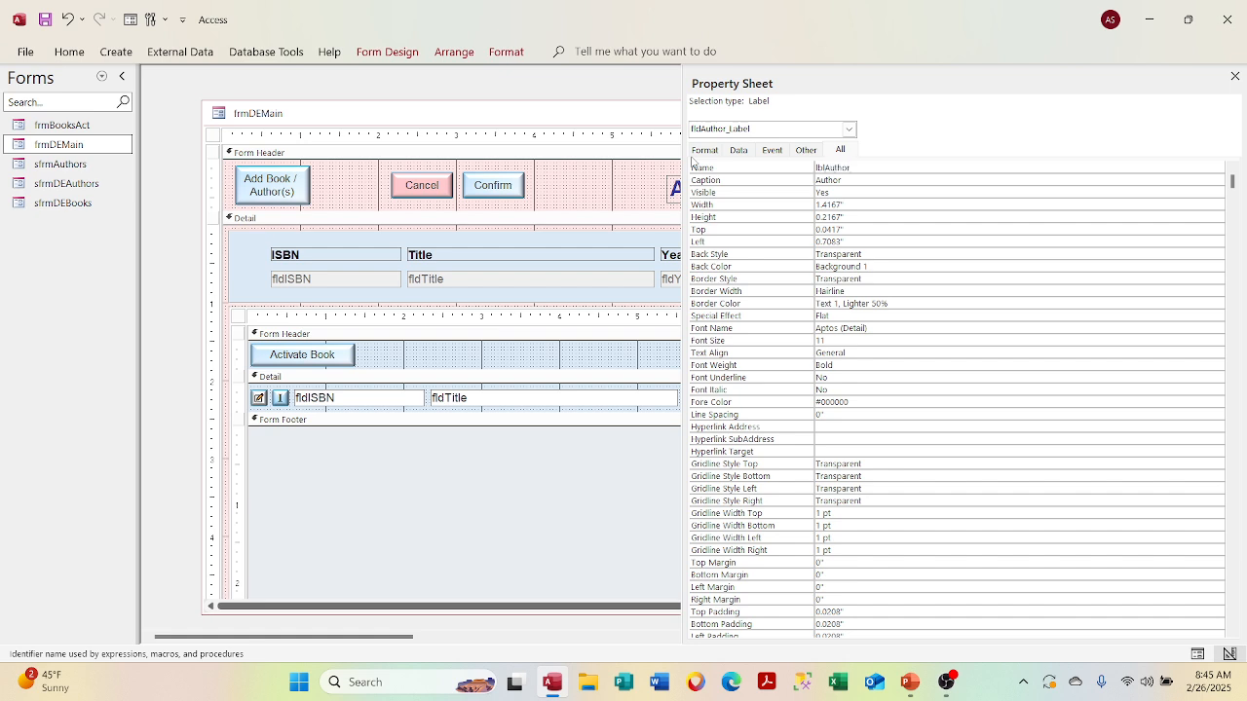
{"action": "type", "text": "lblAuthor"}
{"action": "left_click", "coordinate": [901, 216]}
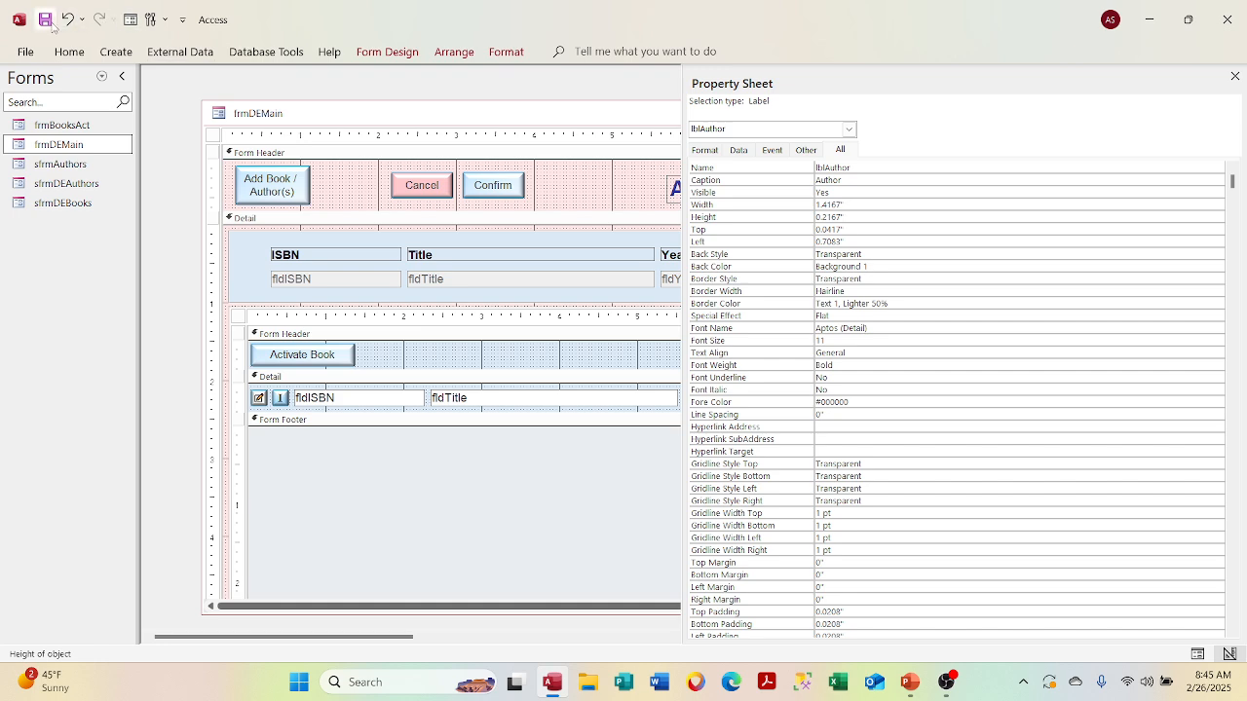
{"action": "left_click", "coordinate": [848, 129]}
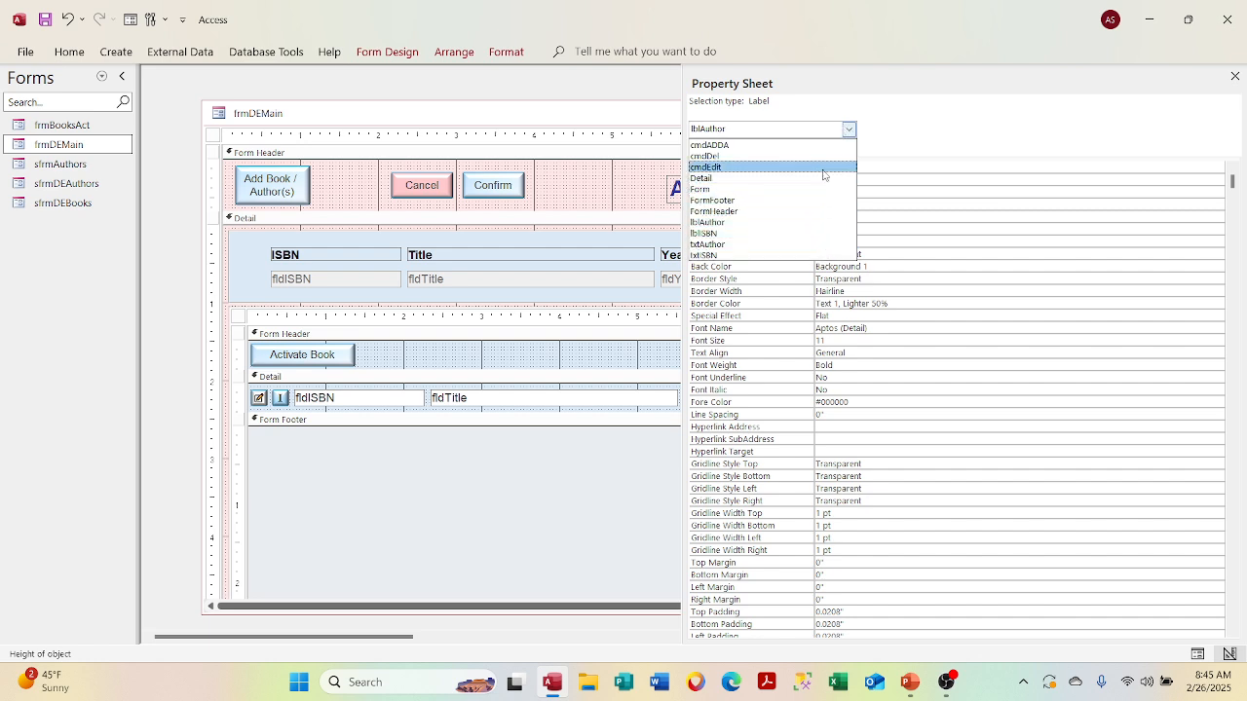
{"action": "left_click", "coordinate": [1237, 78]}
{"action": "left_click", "coordinate": [1235, 77]}
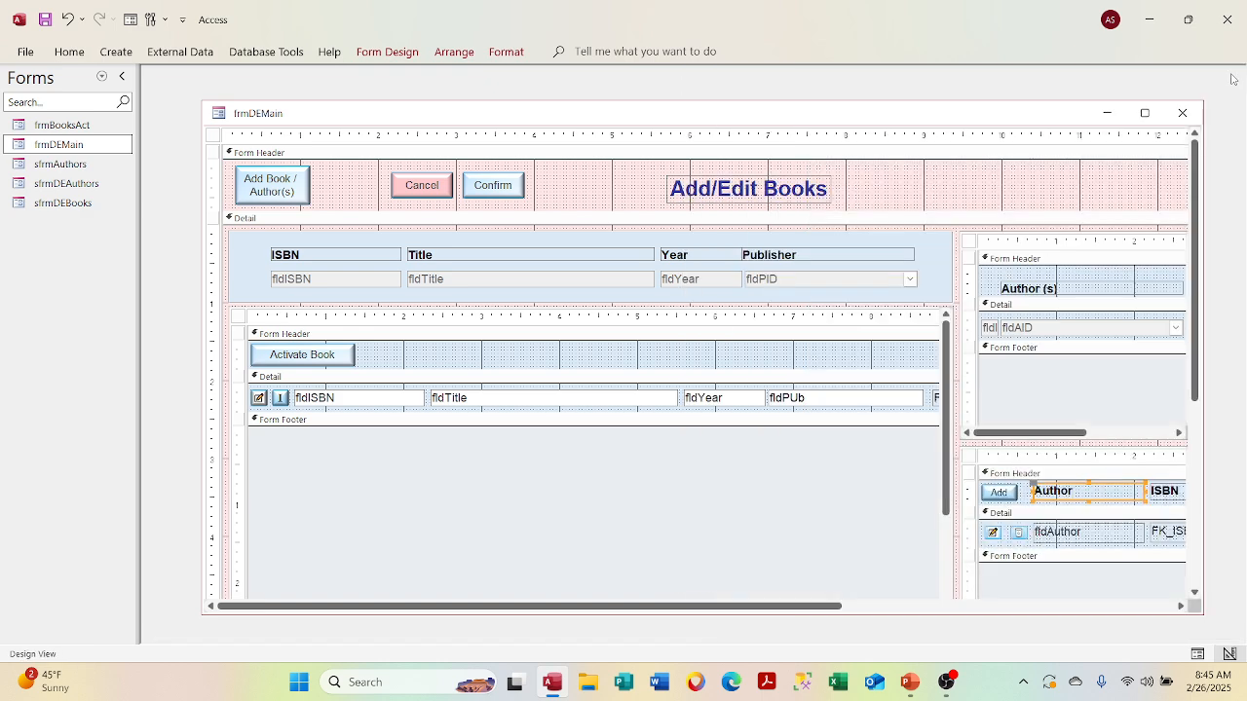
Review the form-level properties and the control names of the Author(s) subform.
{"action": "left_click", "coordinate": [975, 241]}
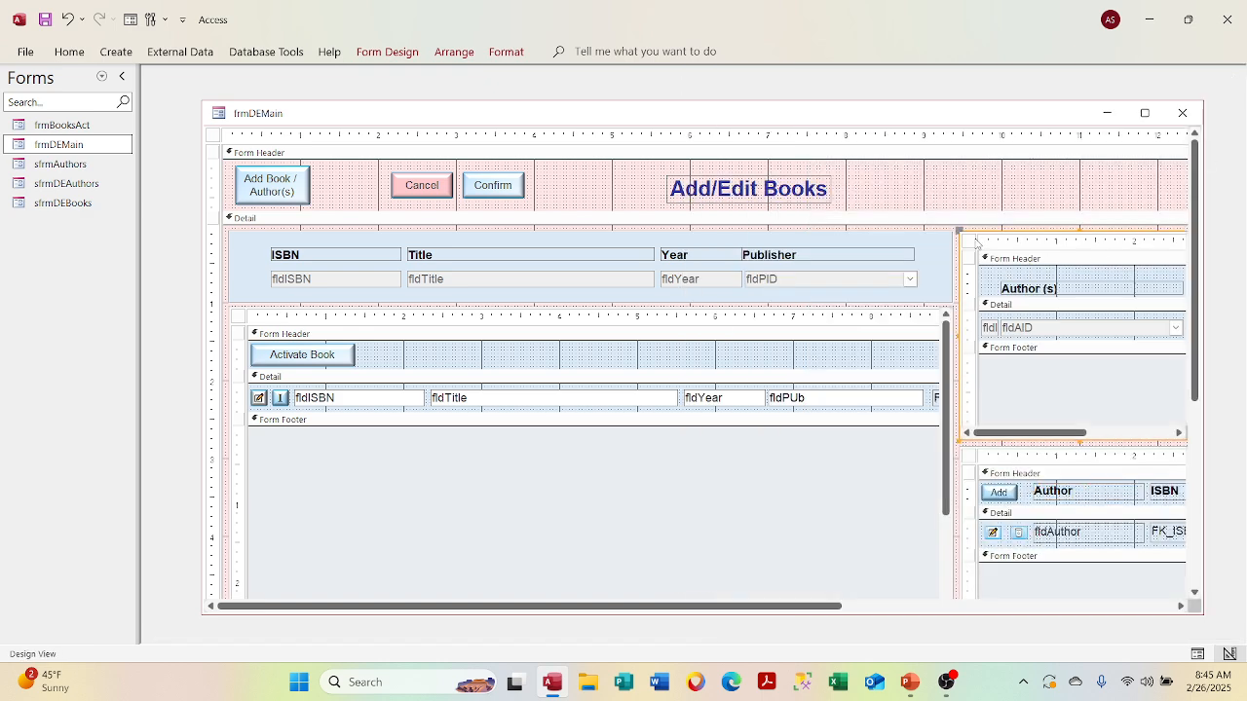
{"action": "right_click", "coordinate": [974, 241]}
{"action": "left_click", "coordinate": [985, 363]}
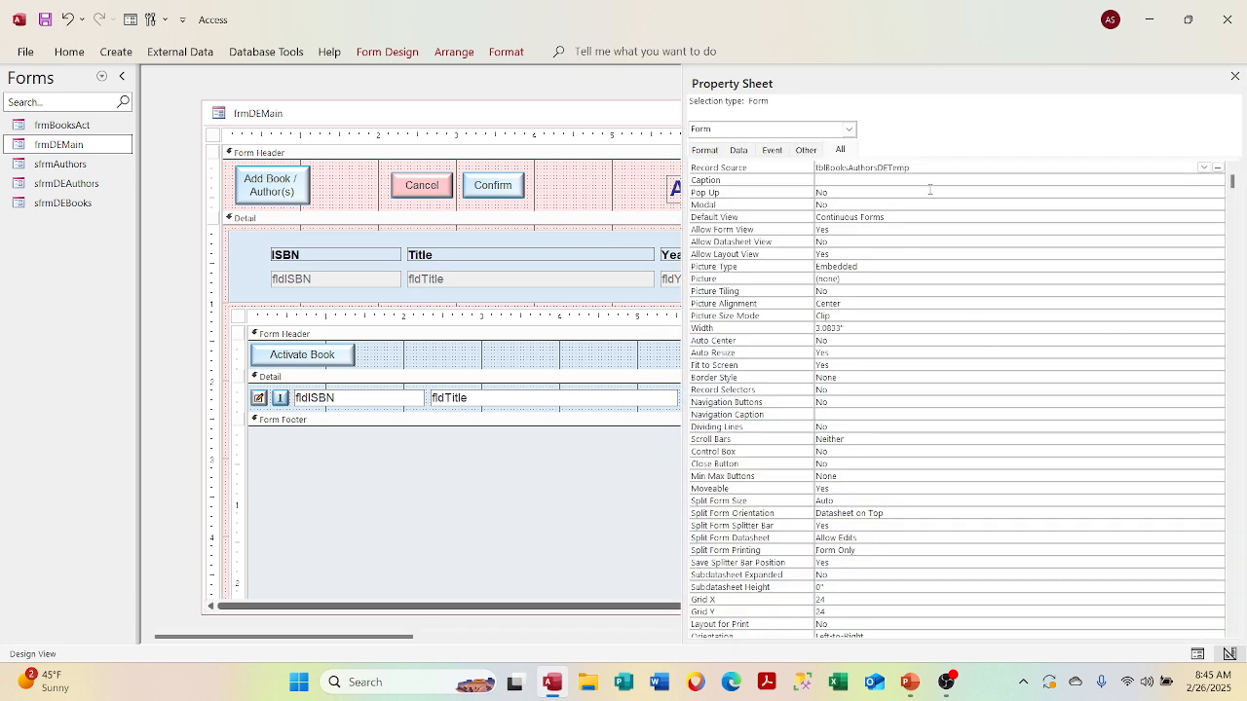
{"action": "left_click", "coordinate": [848, 130]}
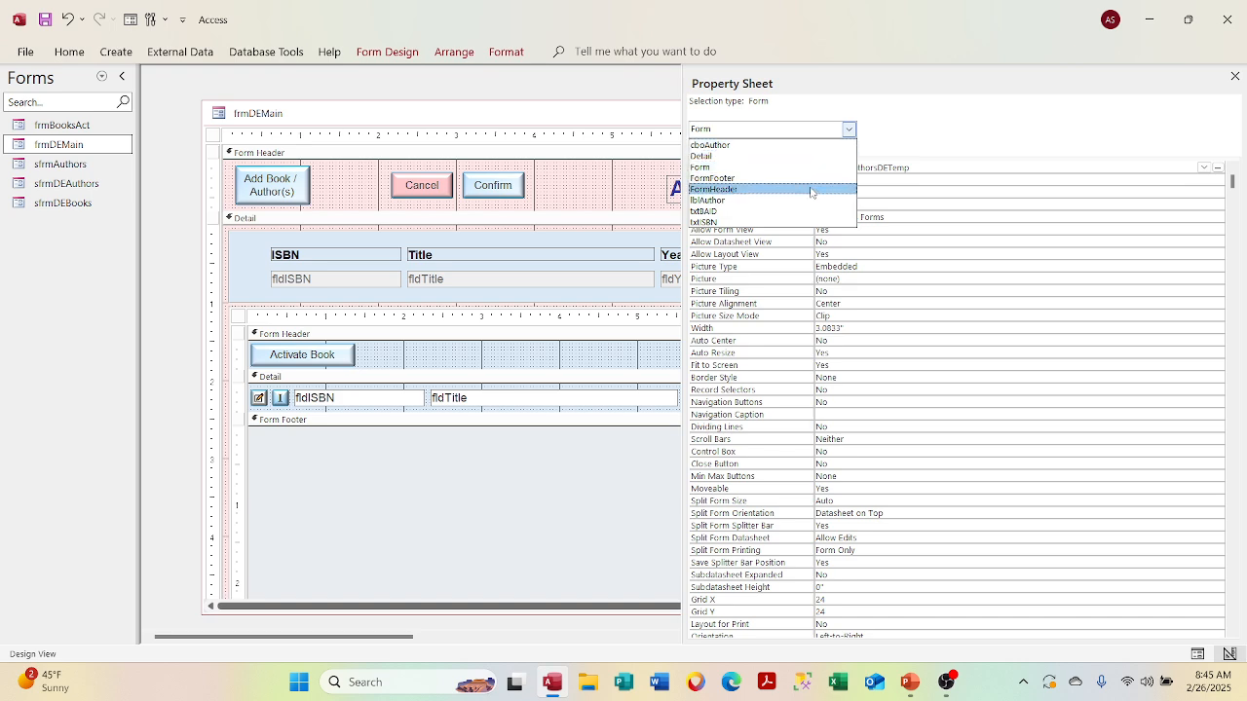
{"action": "left_click", "coordinate": [1233, 78]}
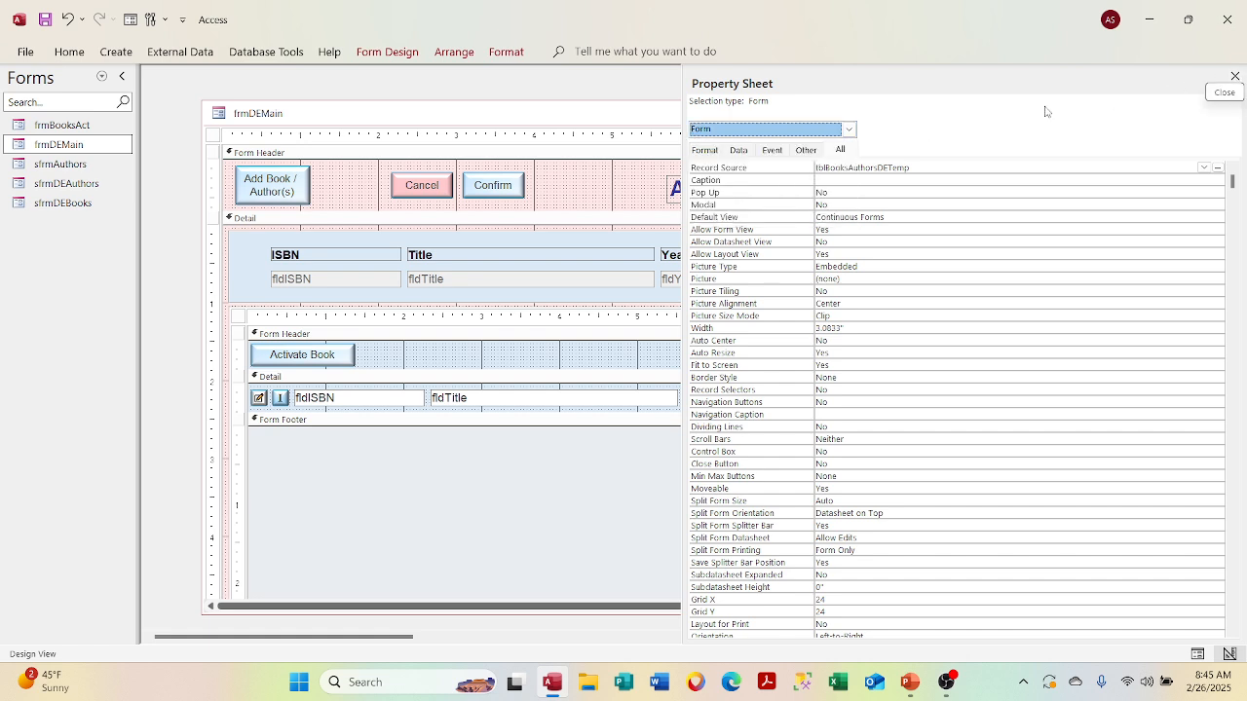
{"action": "left_click", "coordinate": [1234, 76]}
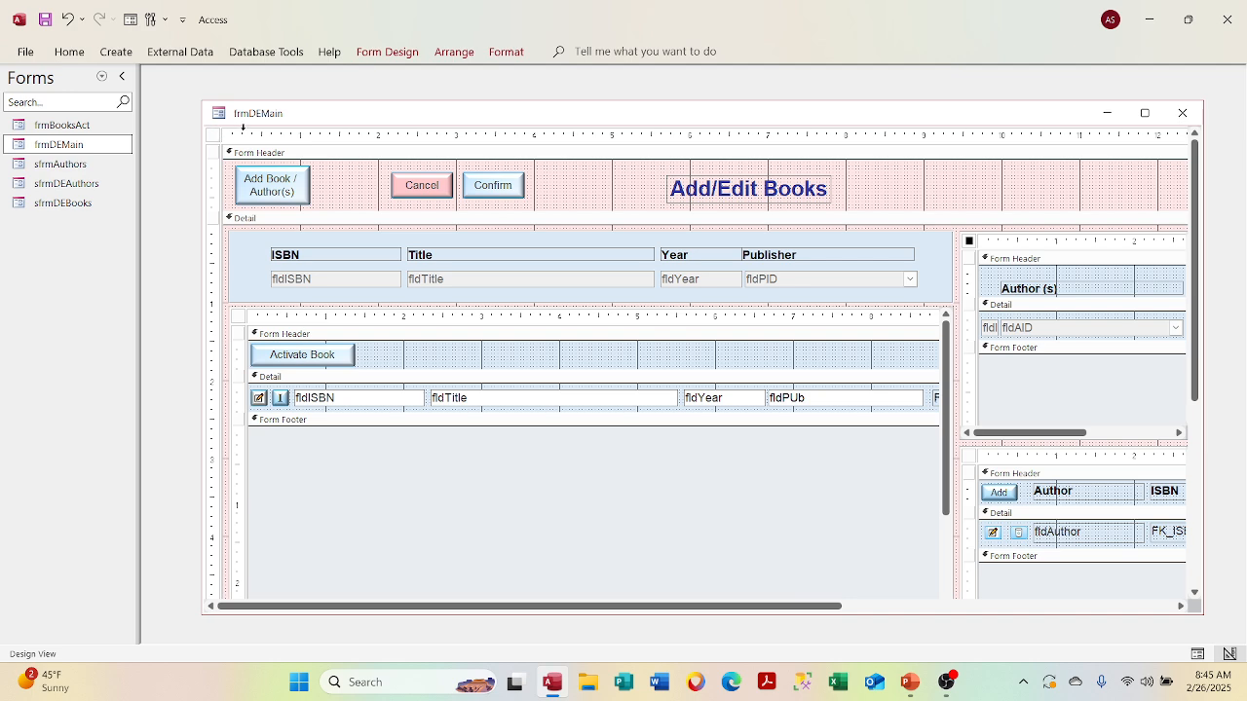
Review the control names of frmDEMain and all properties of its bxDEBook rectangle and cboPublisher combo box.
{"action": "left_click", "coordinate": [213, 137]}
{"action": "right_click", "coordinate": [213, 136]}
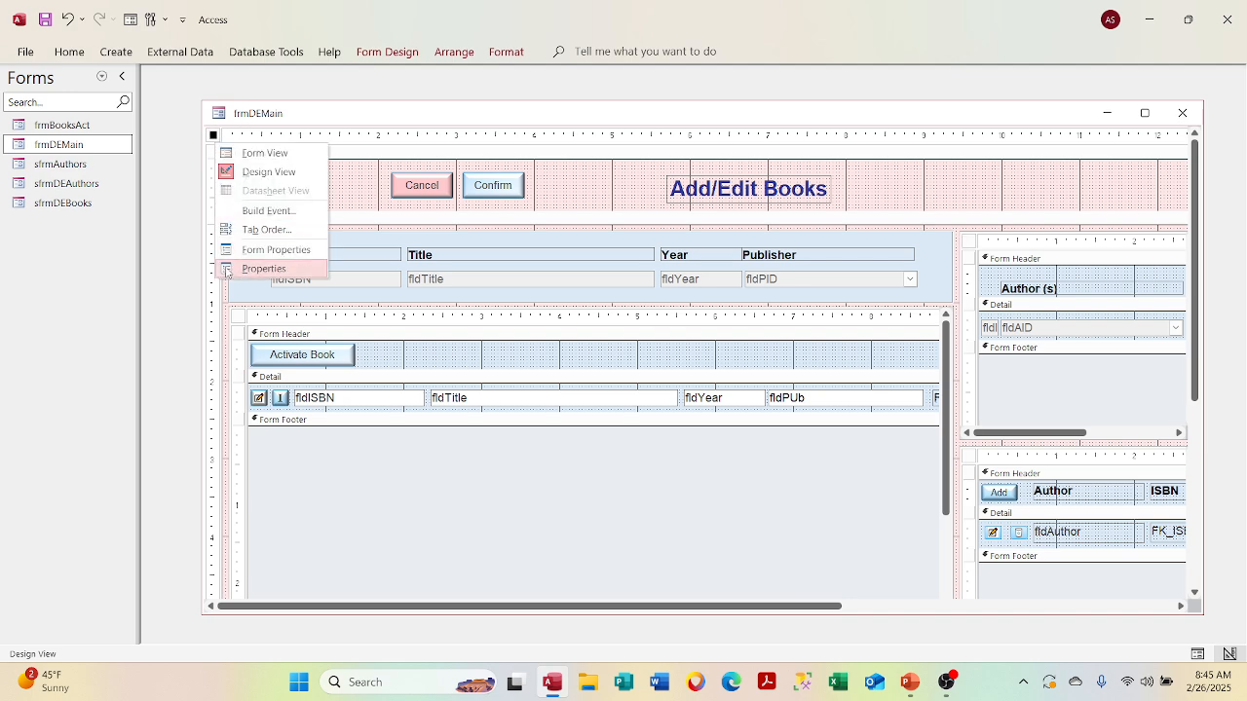
{"action": "left_click", "coordinate": [274, 265]}
{"action": "left_click", "coordinate": [849, 129]}
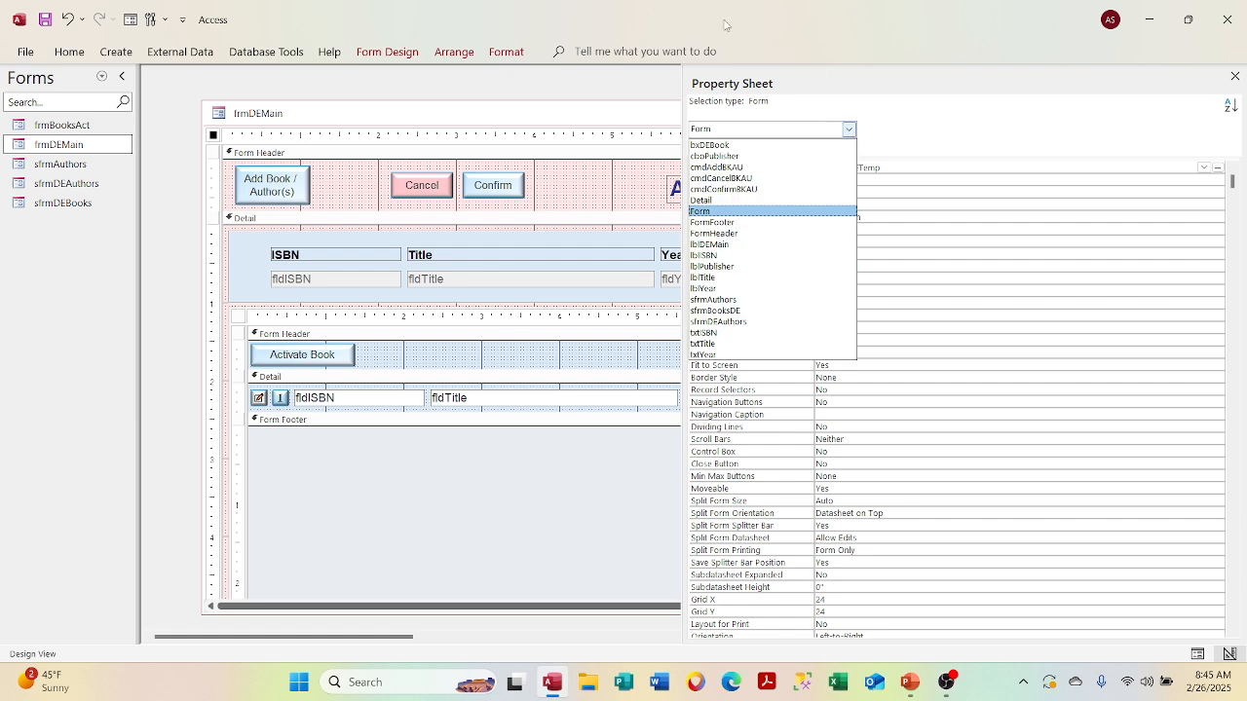
{"action": "left_click", "coordinate": [761, 145]}
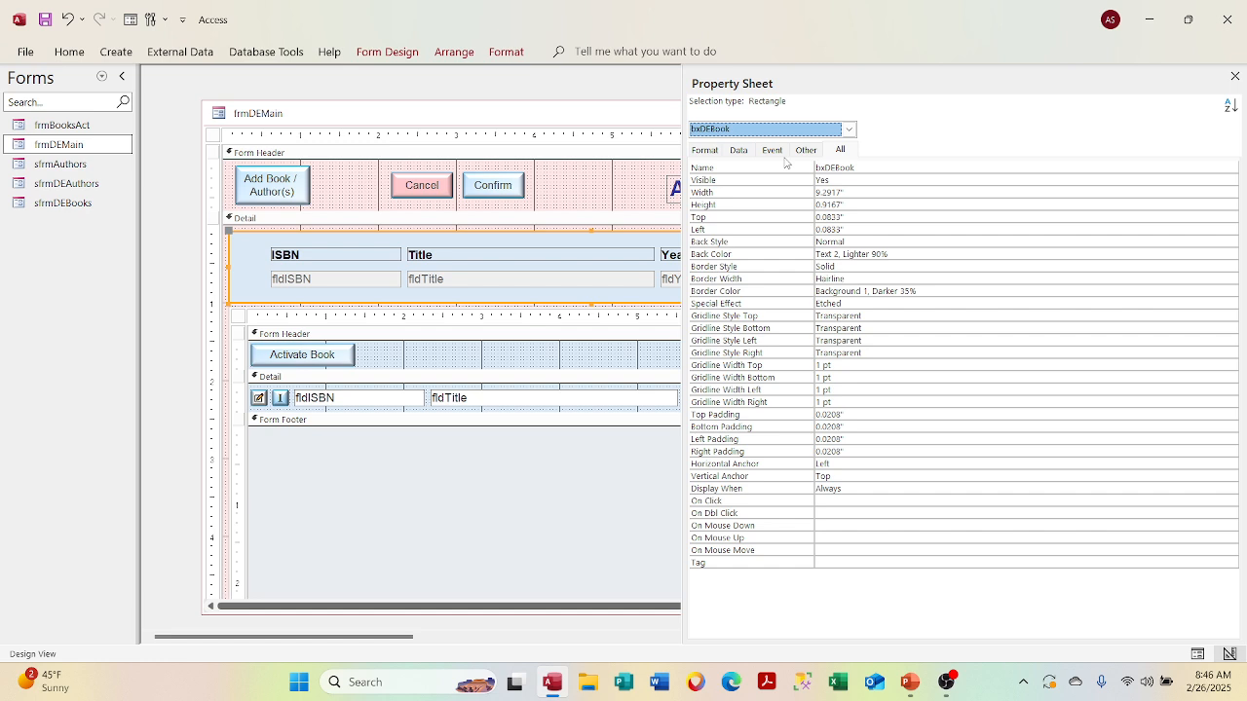
{"action": "left_click", "coordinate": [848, 128]}
{"action": "left_click", "coordinate": [841, 158]}
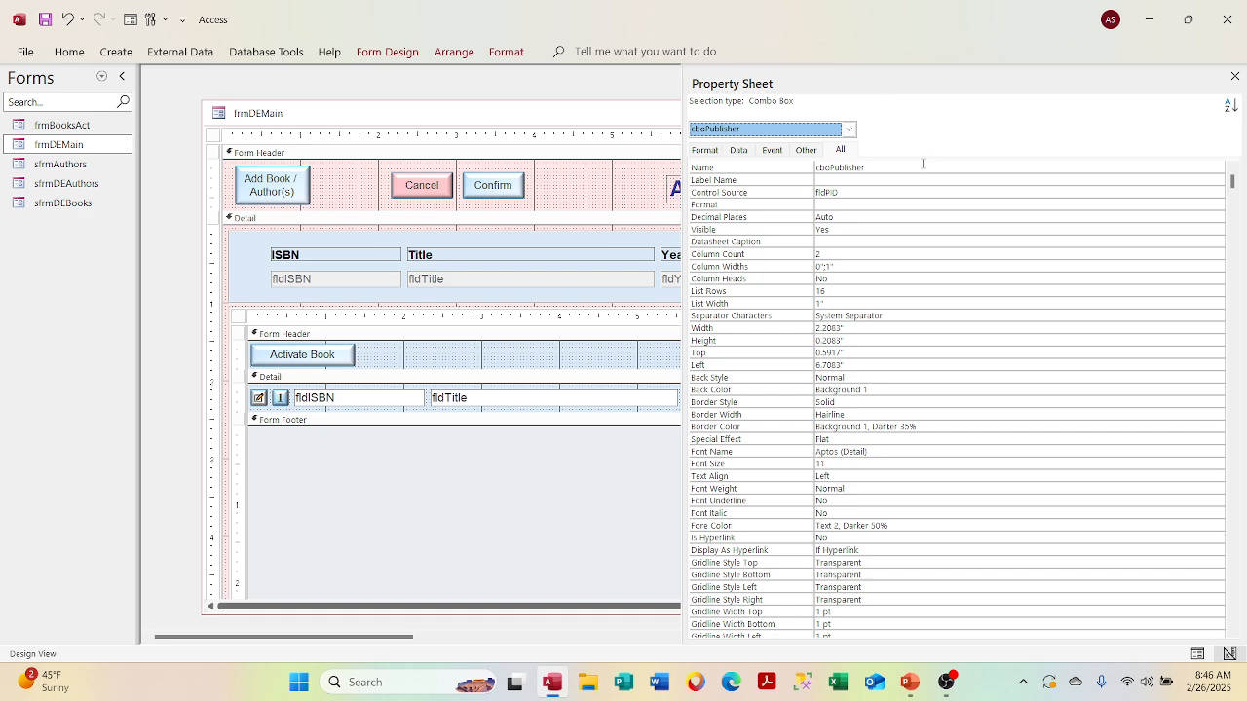
{"action": "left_click", "coordinate": [1234, 77]}
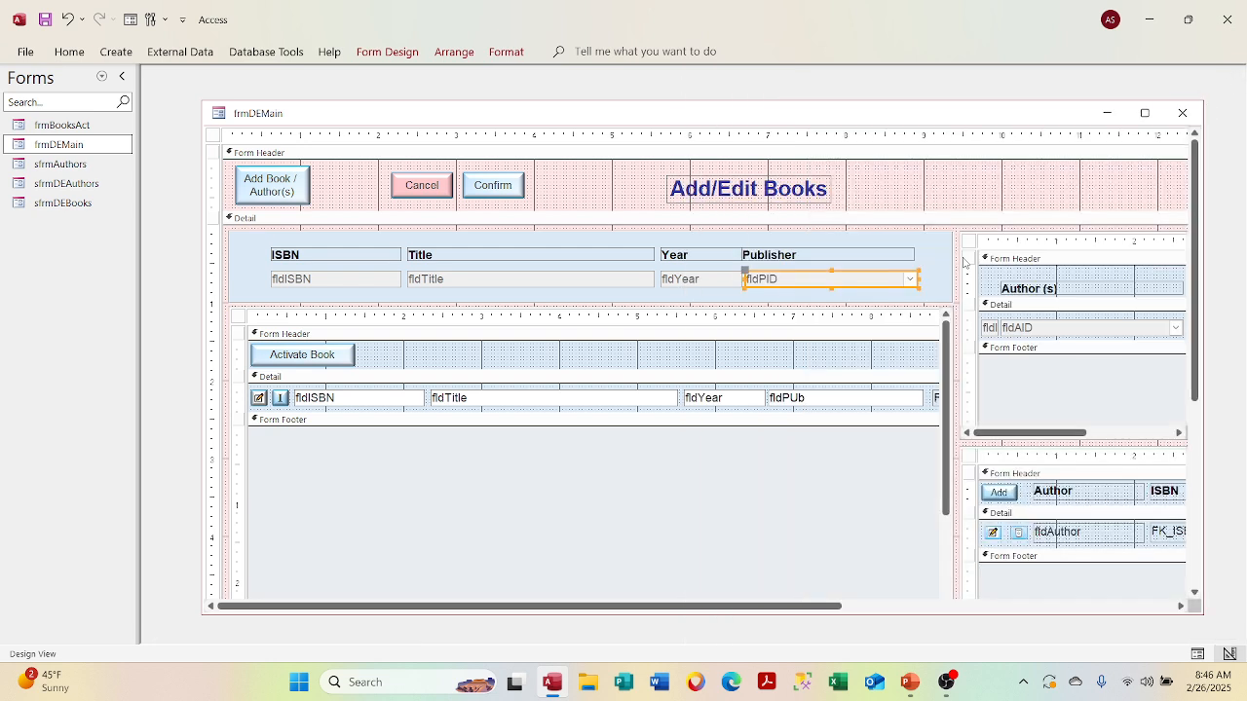
Review the properties of frmDEMain's command buttons cmdAddBKAU, cmdCancelBKAU and cmdConfirmBKAU.
{"action": "right_click", "coordinate": [216, 144]}
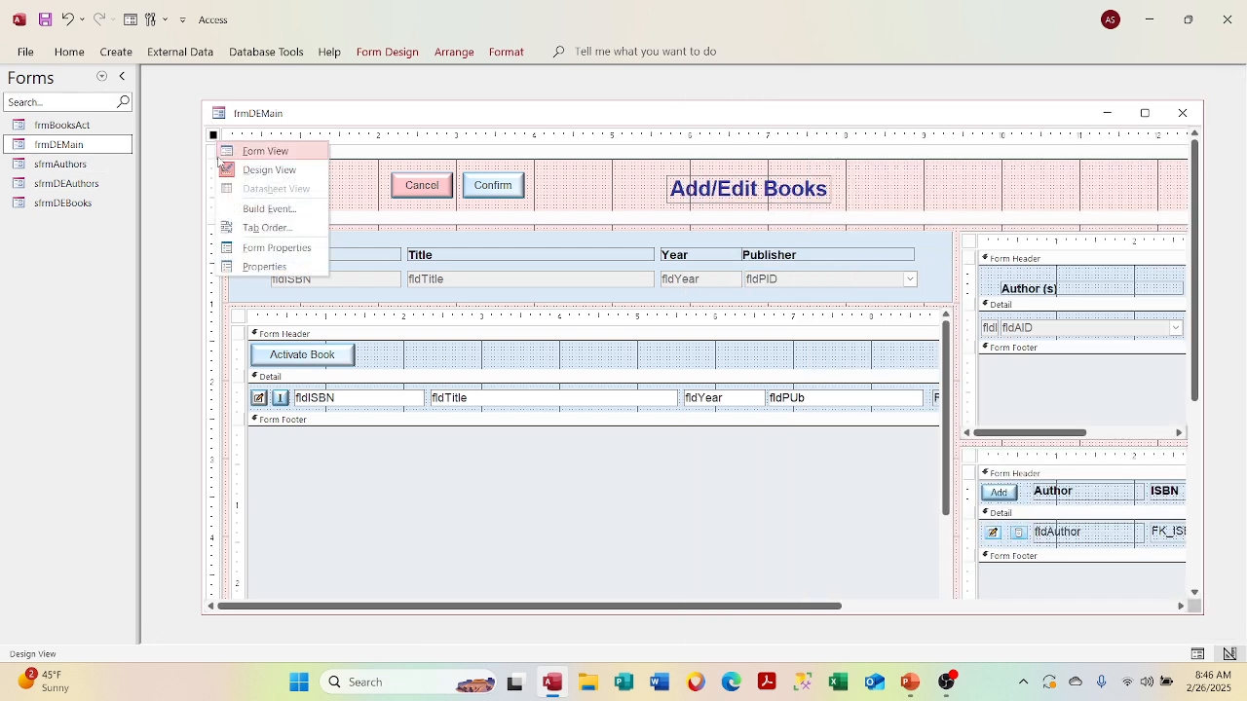
{"action": "left_click", "coordinate": [275, 246]}
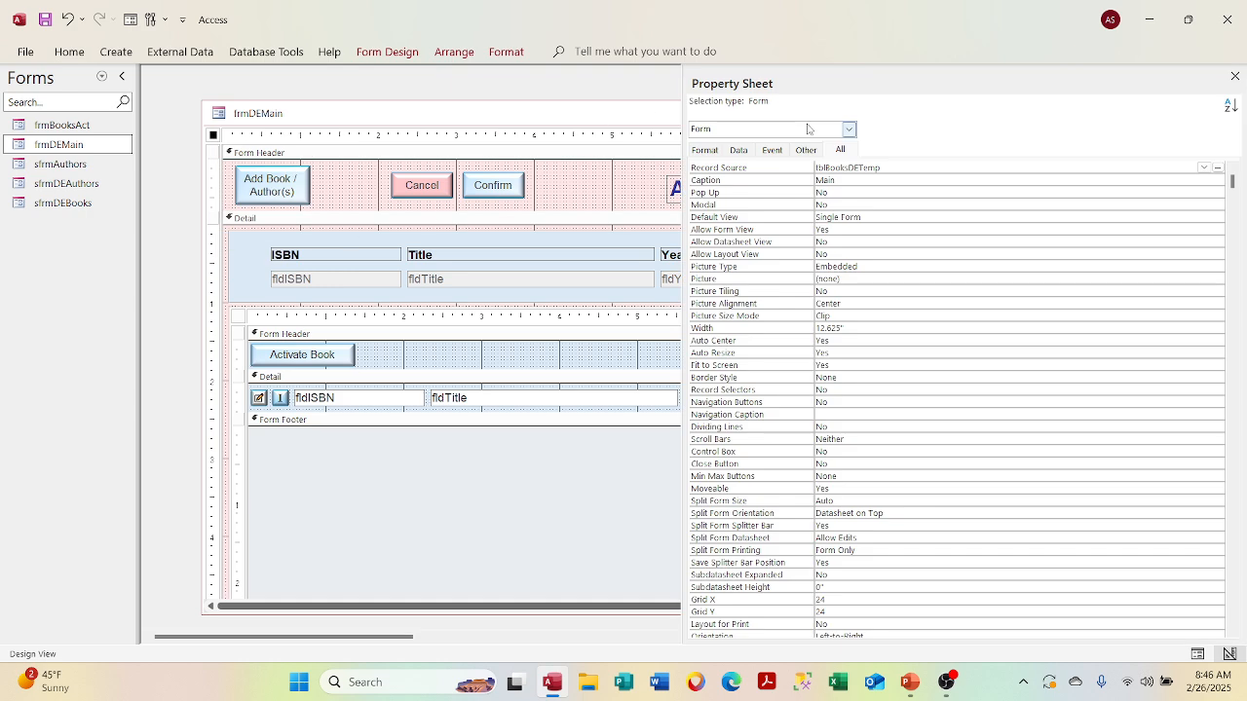
{"action": "left_click", "coordinate": [848, 129]}
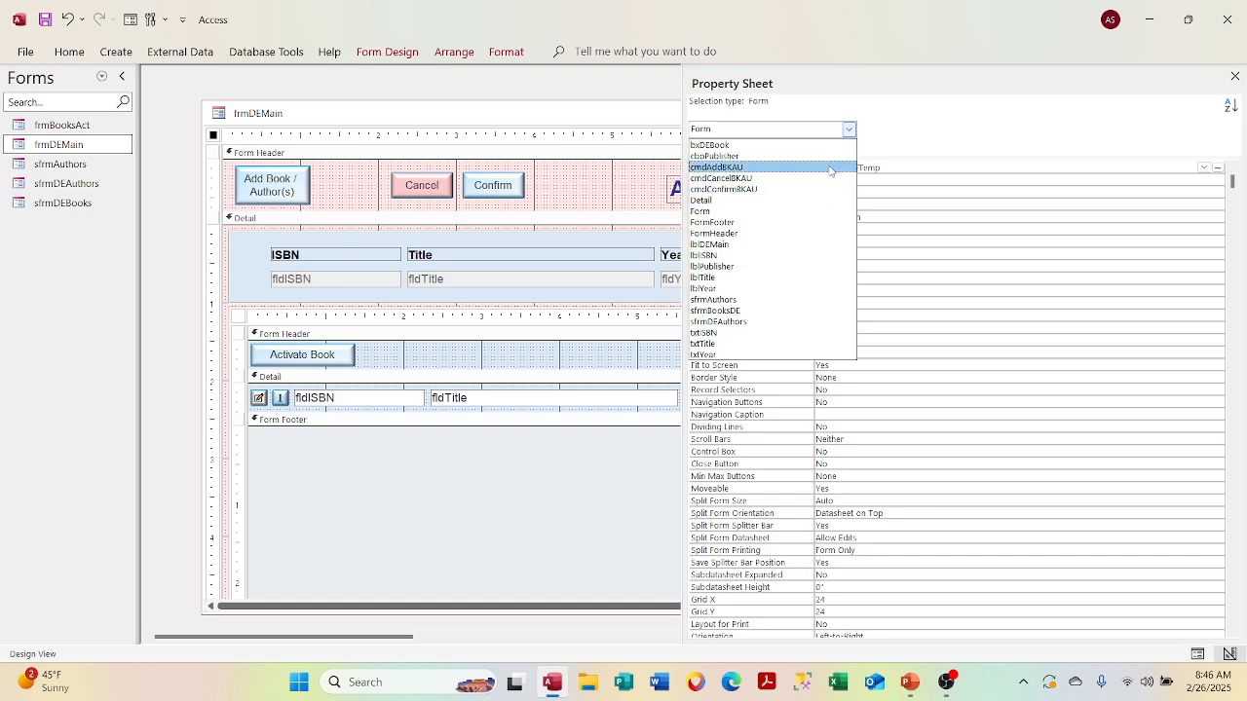
{"action": "left_click", "coordinate": [829, 168]}
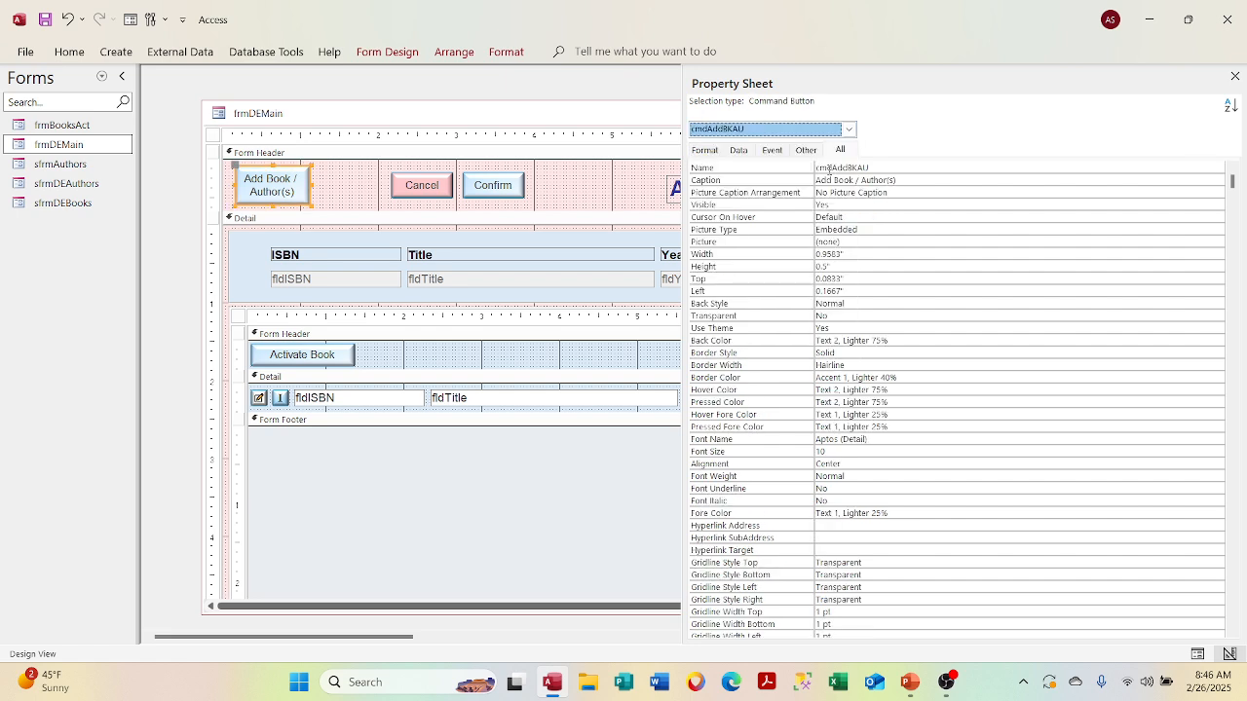
{"action": "left_click", "coordinate": [848, 129]}
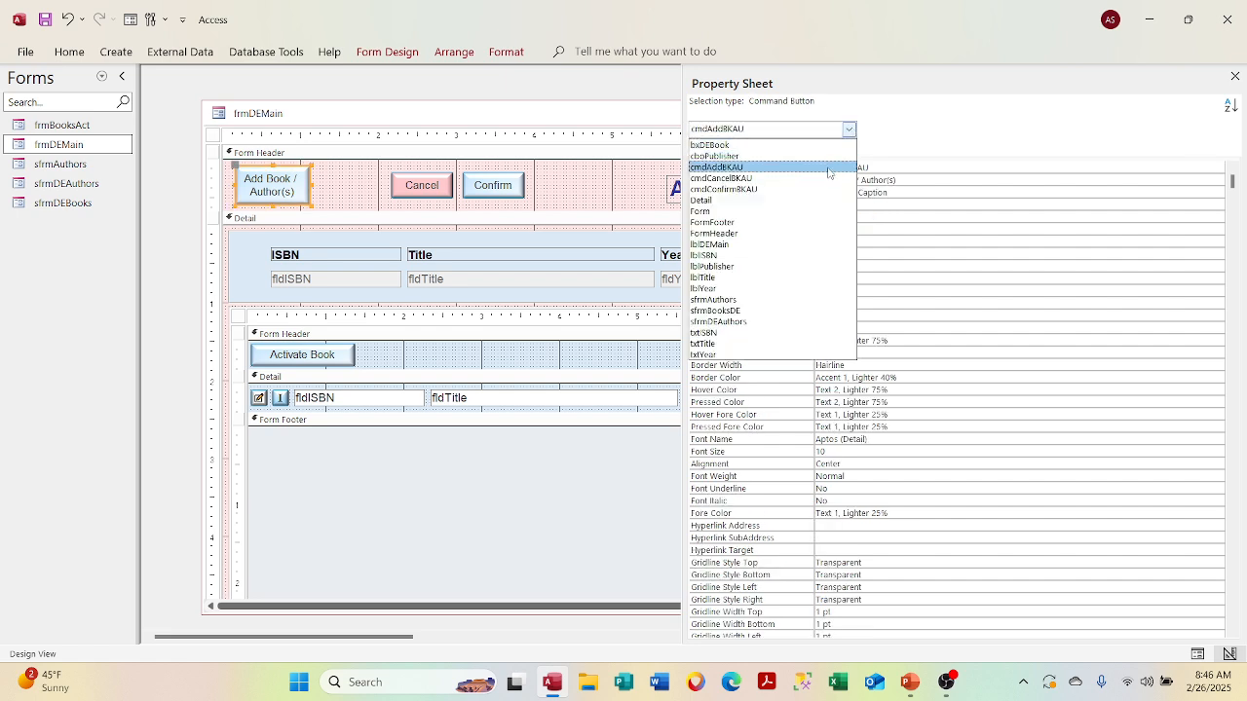
{"action": "left_click", "coordinate": [828, 166]}
{"action": "left_click", "coordinate": [848, 128]}
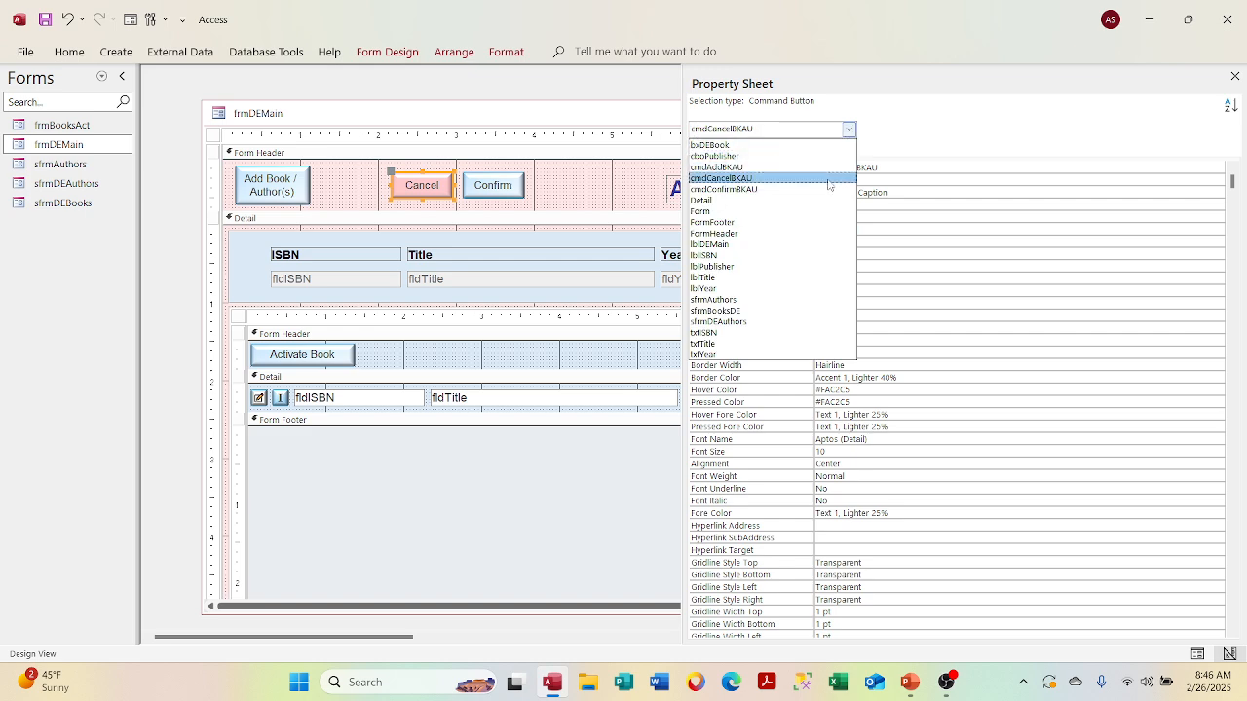
{"action": "left_click", "coordinate": [829, 190]}
Review the properties of frmDEMain's Detail section, the form itself, and its FormFooter and FormHeader sections.
{"action": "left_click", "coordinate": [849, 128]}
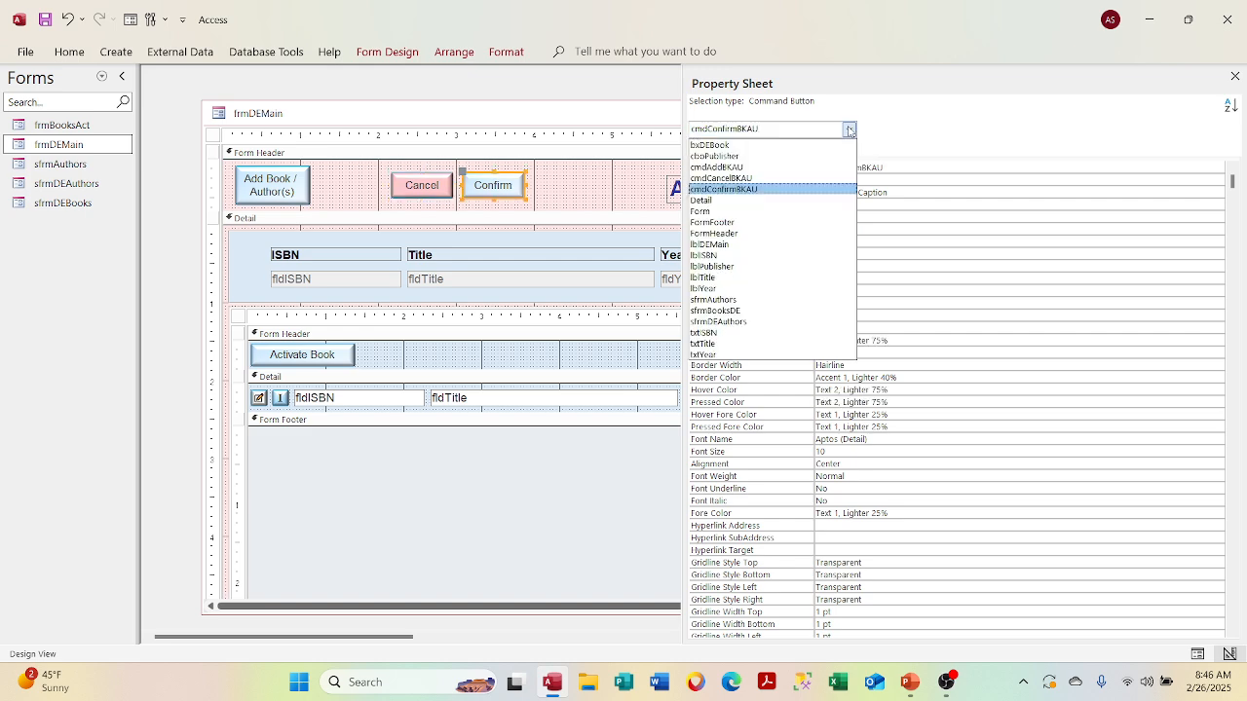
{"action": "left_click", "coordinate": [791, 200]}
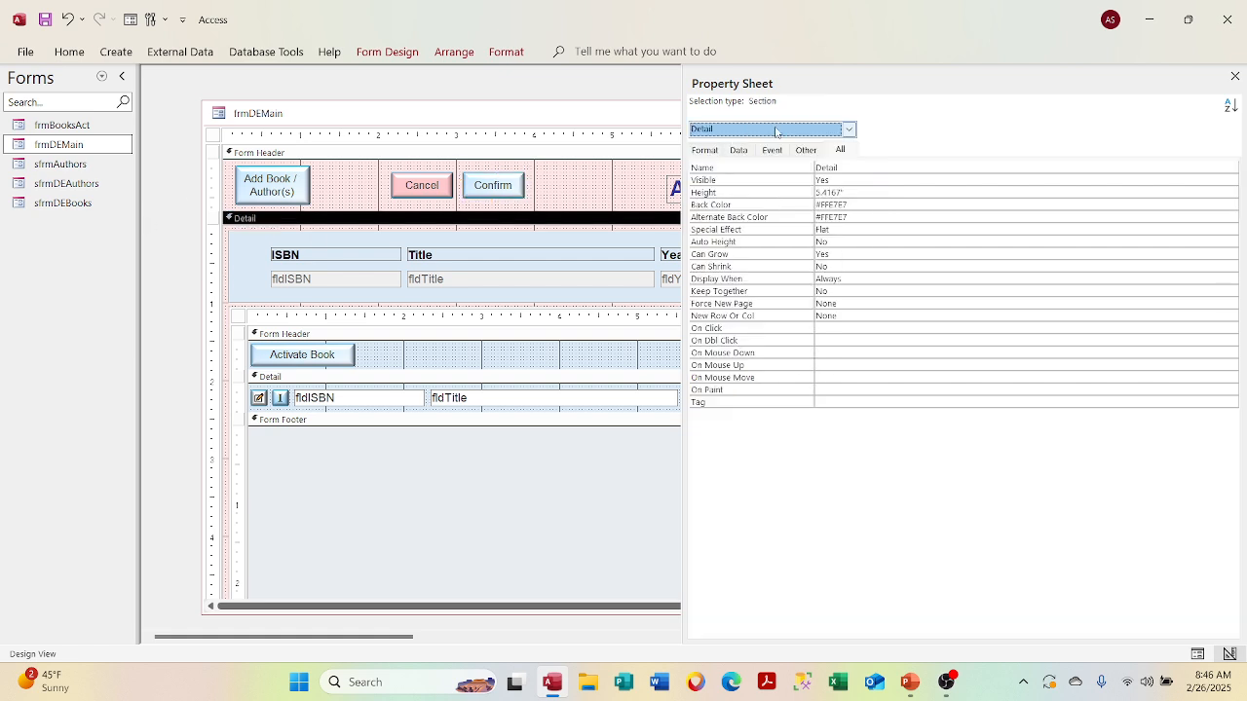
{"action": "left_click", "coordinate": [848, 129]}
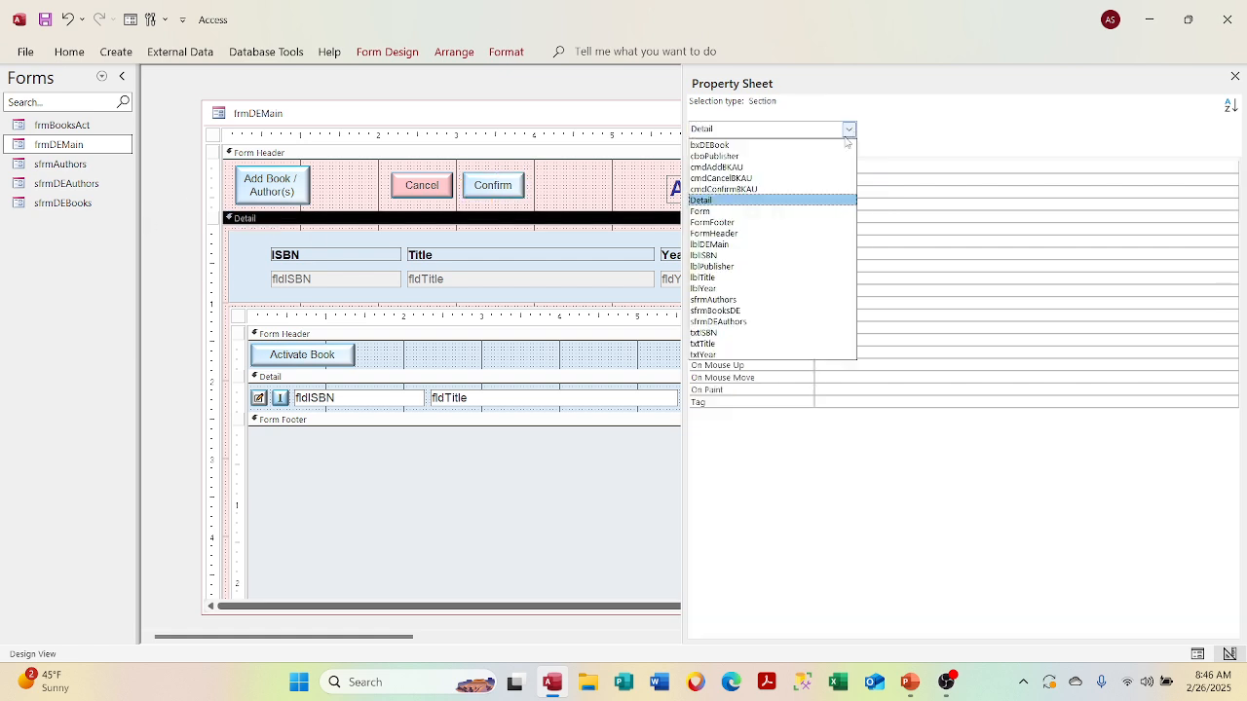
{"action": "left_click", "coordinate": [823, 211]}
{"action": "left_click", "coordinate": [848, 128]}
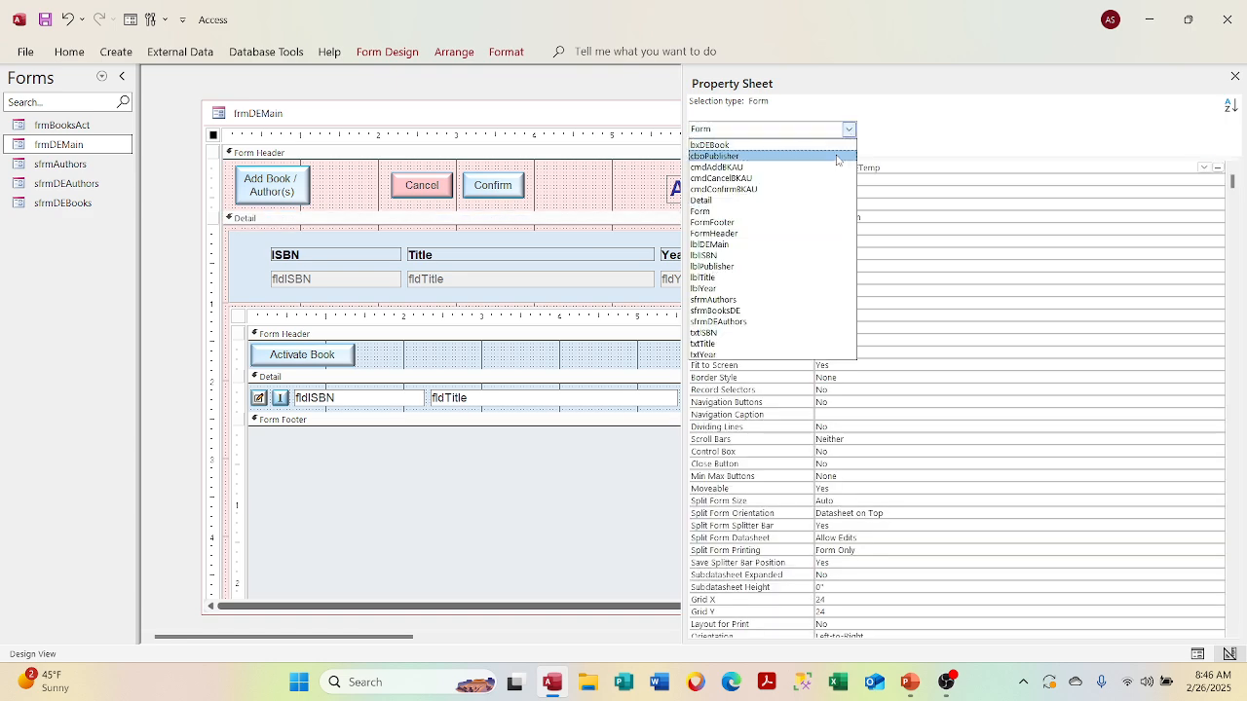
{"action": "left_click", "coordinate": [814, 223]}
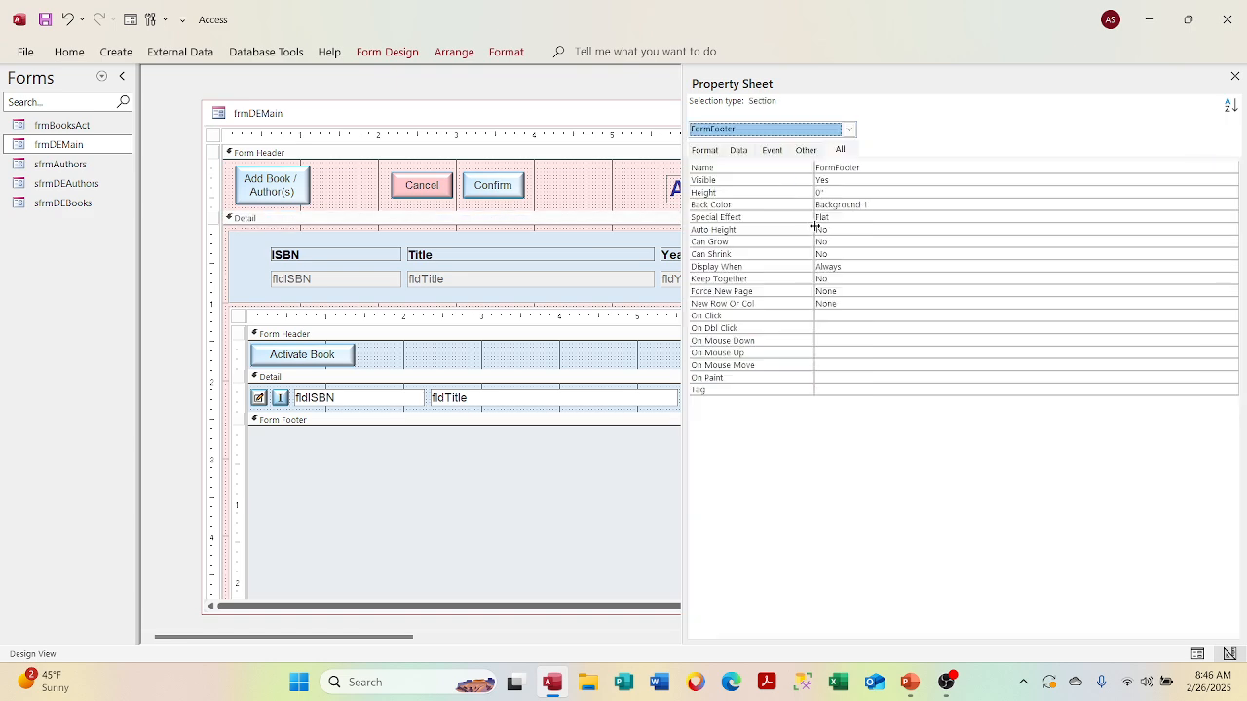
{"action": "left_click", "coordinate": [848, 129]}
{"action": "left_click", "coordinate": [800, 238]}
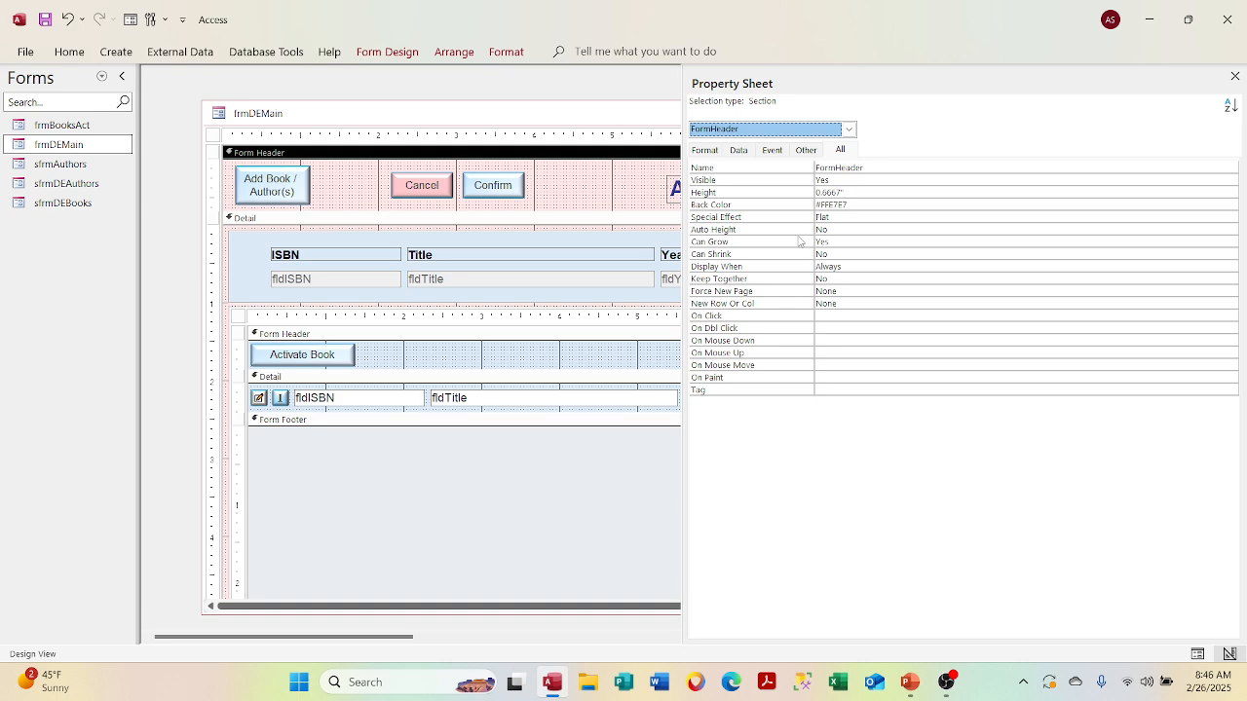
{"action": "left_click", "coordinate": [584, 183]}
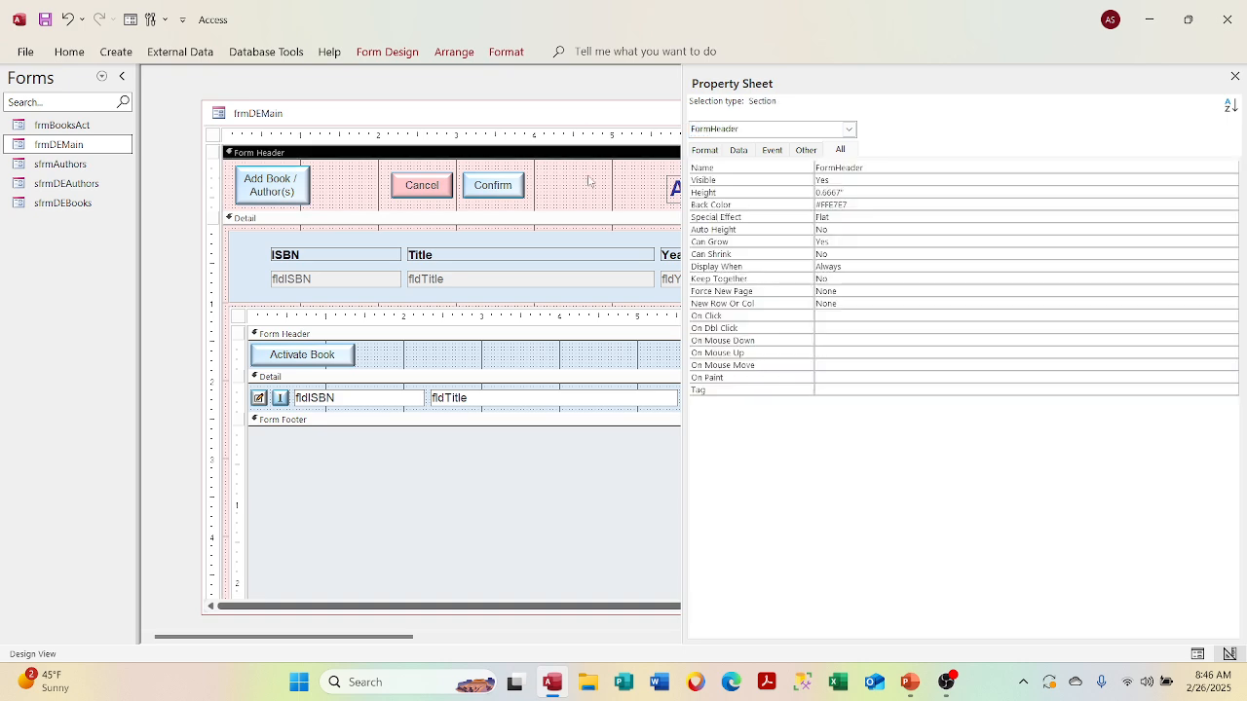
Review the properties of the lblDEMain title label, close the property sheet and stay in Design View.
{"action": "left_click", "coordinate": [849, 129]}
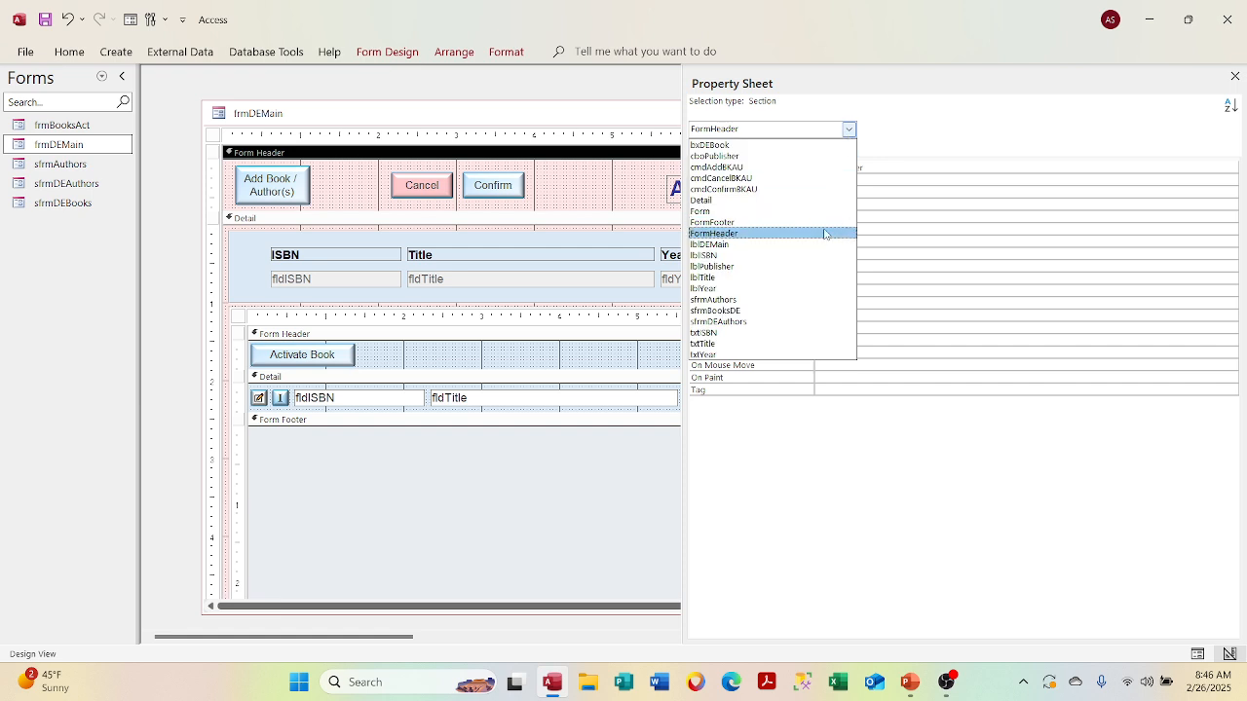
{"action": "left_click", "coordinate": [824, 245]}
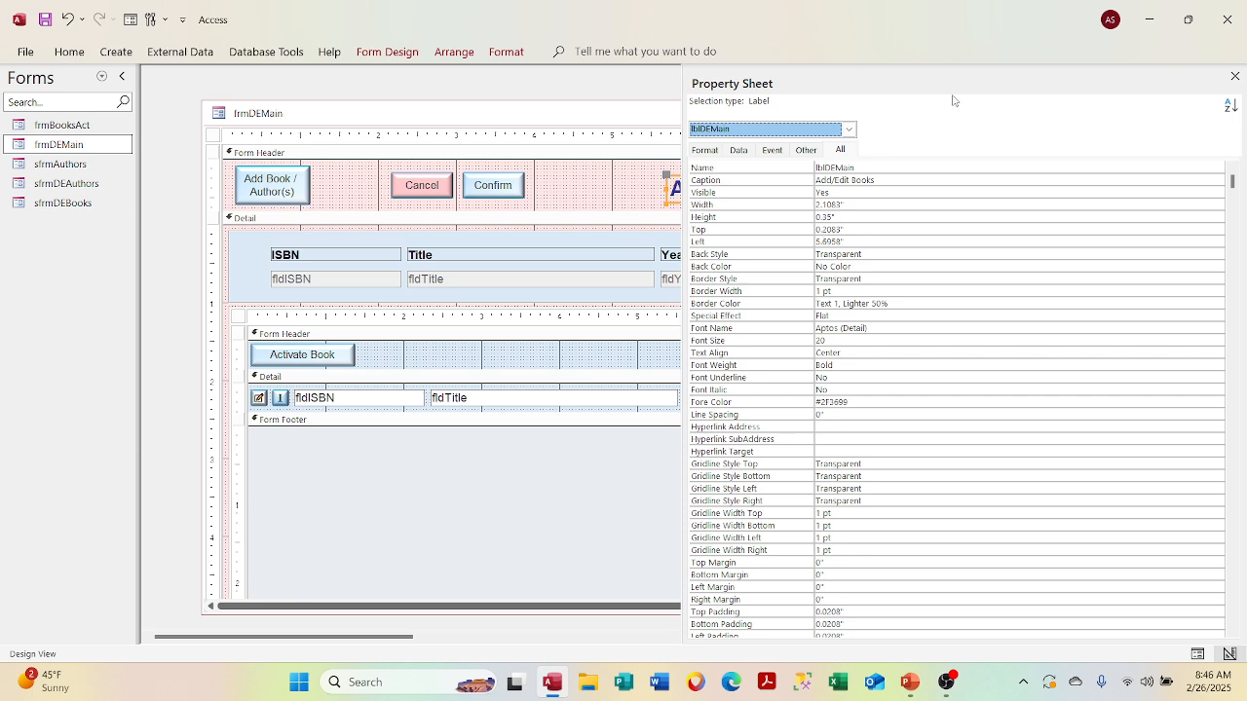
{"action": "left_click", "coordinate": [1234, 76]}
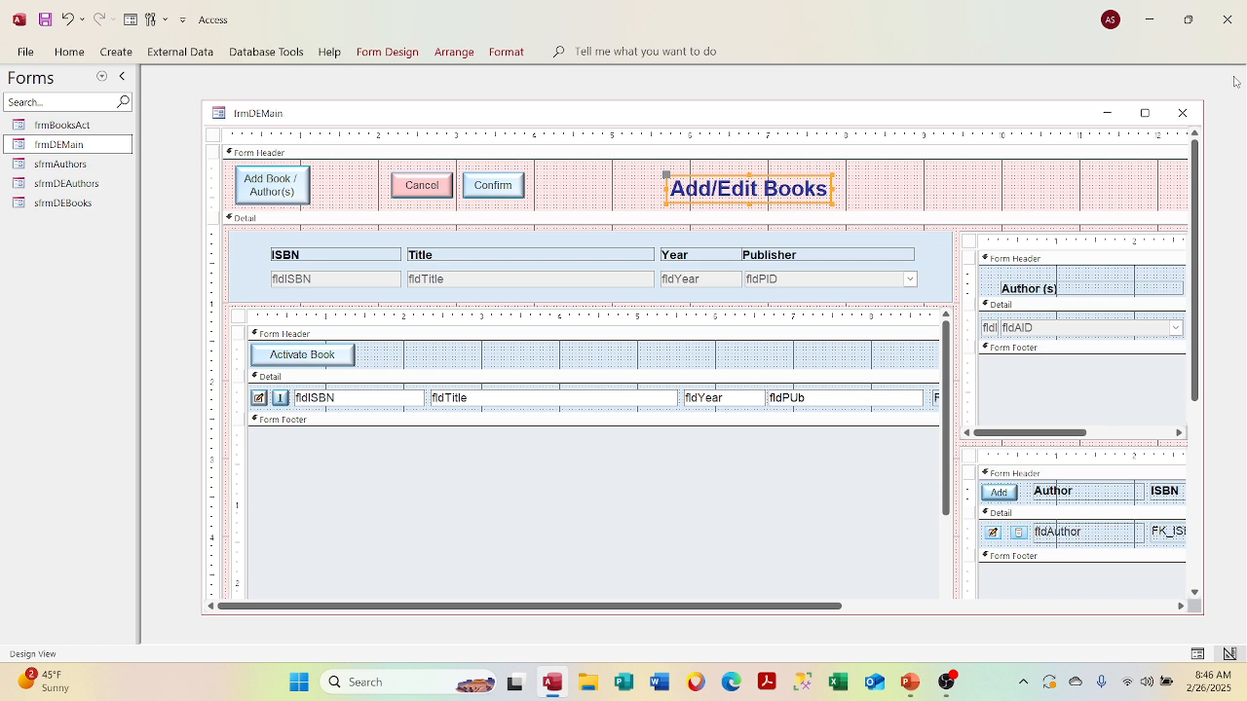
{"action": "right_click", "coordinate": [672, 114]}
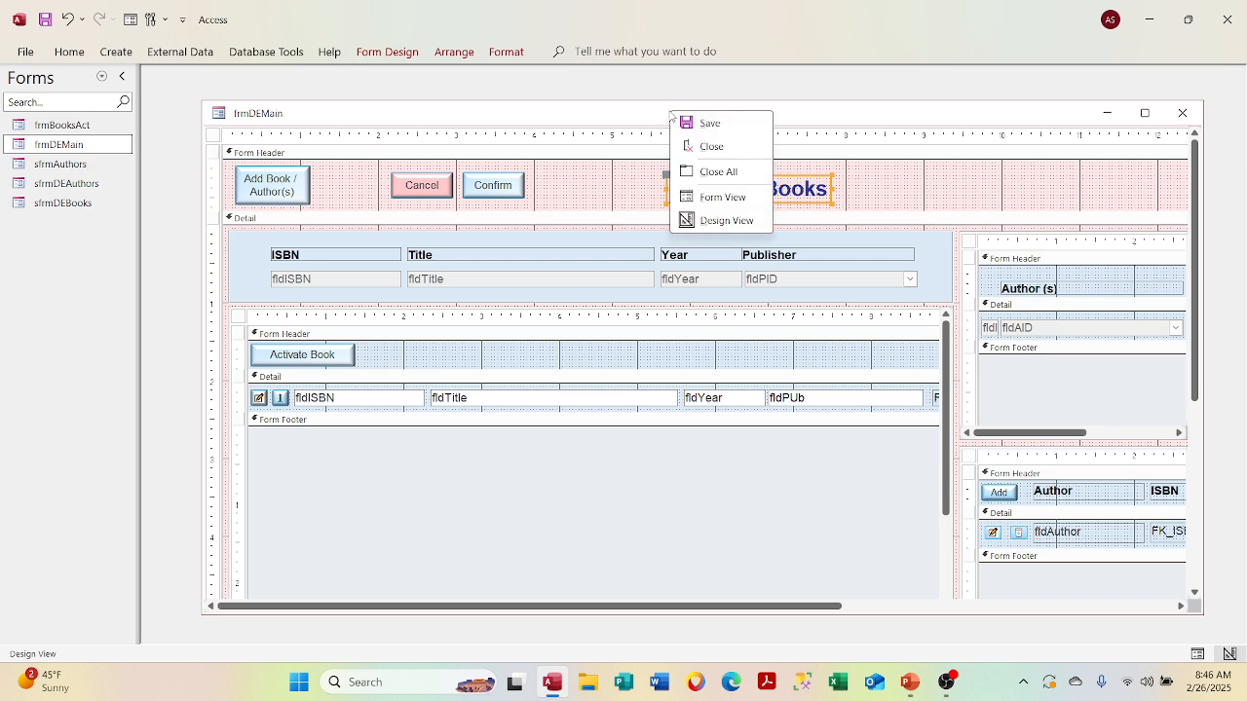
{"action": "left_click", "coordinate": [711, 221]}
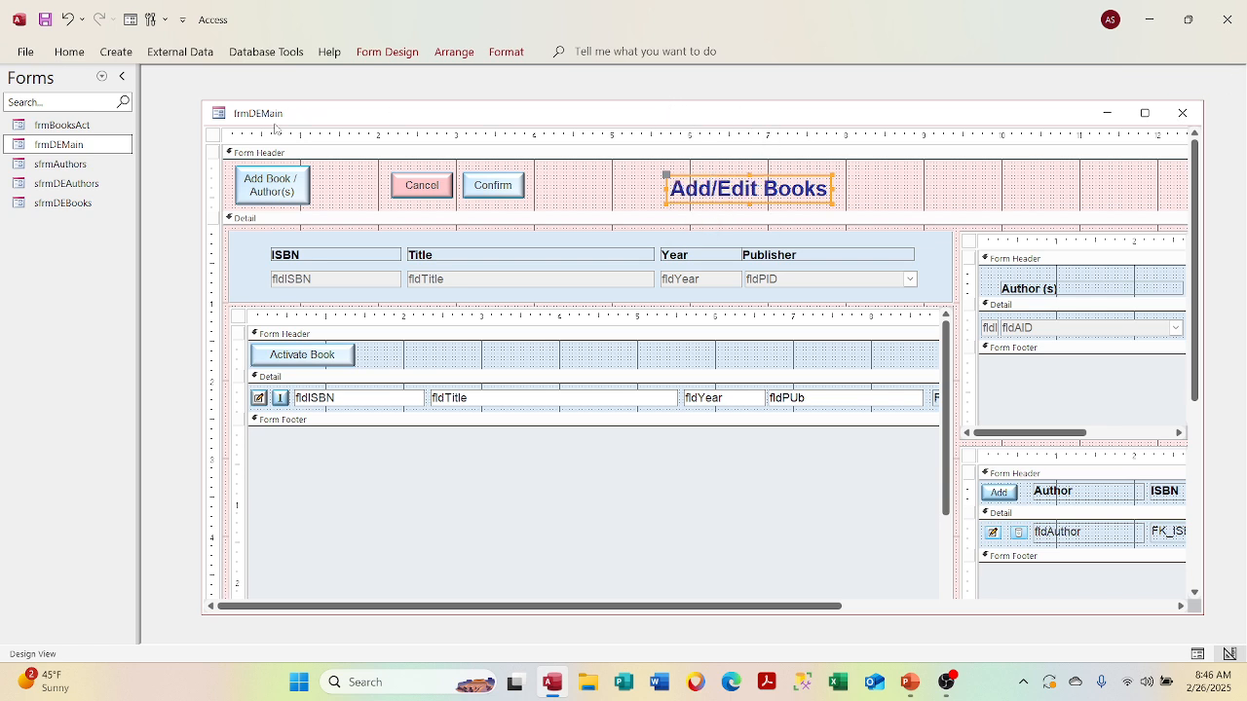
Review the properties of frmDEMain's column labels lblISBN, lblPublisher, lblTitle and lblYear.
{"action": "right_click", "coordinate": [211, 143]}
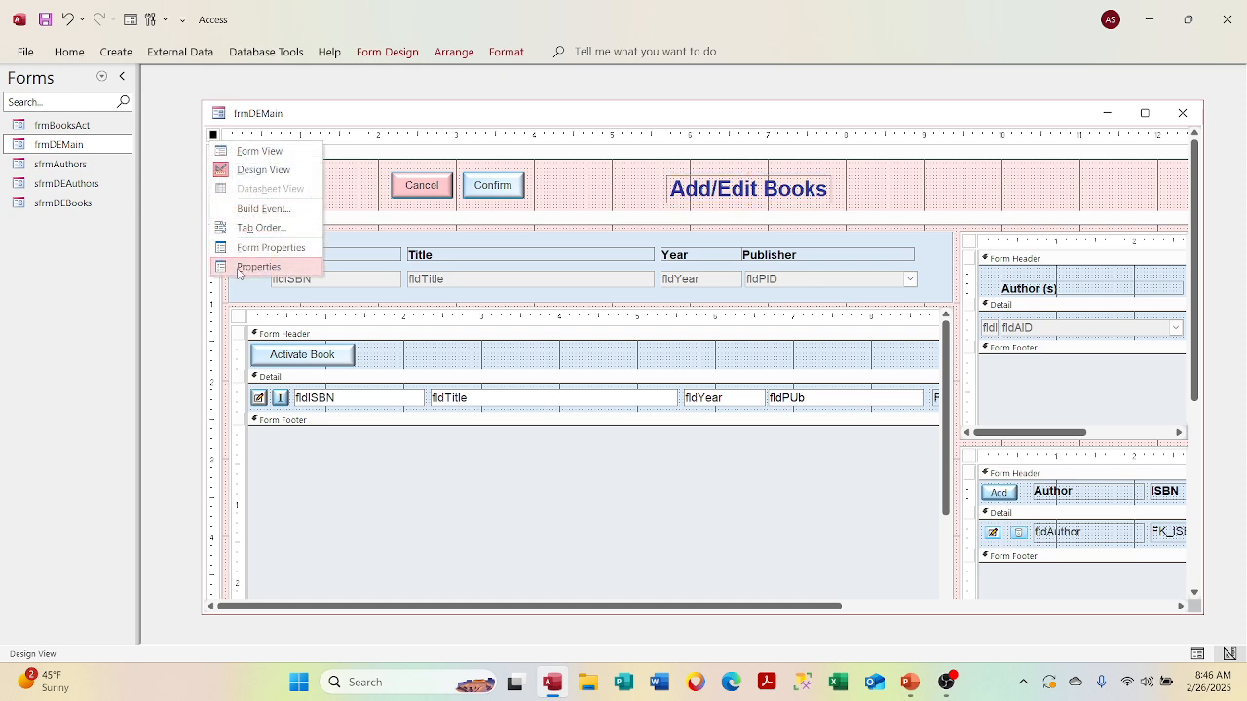
{"action": "left_click", "coordinate": [243, 268]}
{"action": "left_click", "coordinate": [849, 128]}
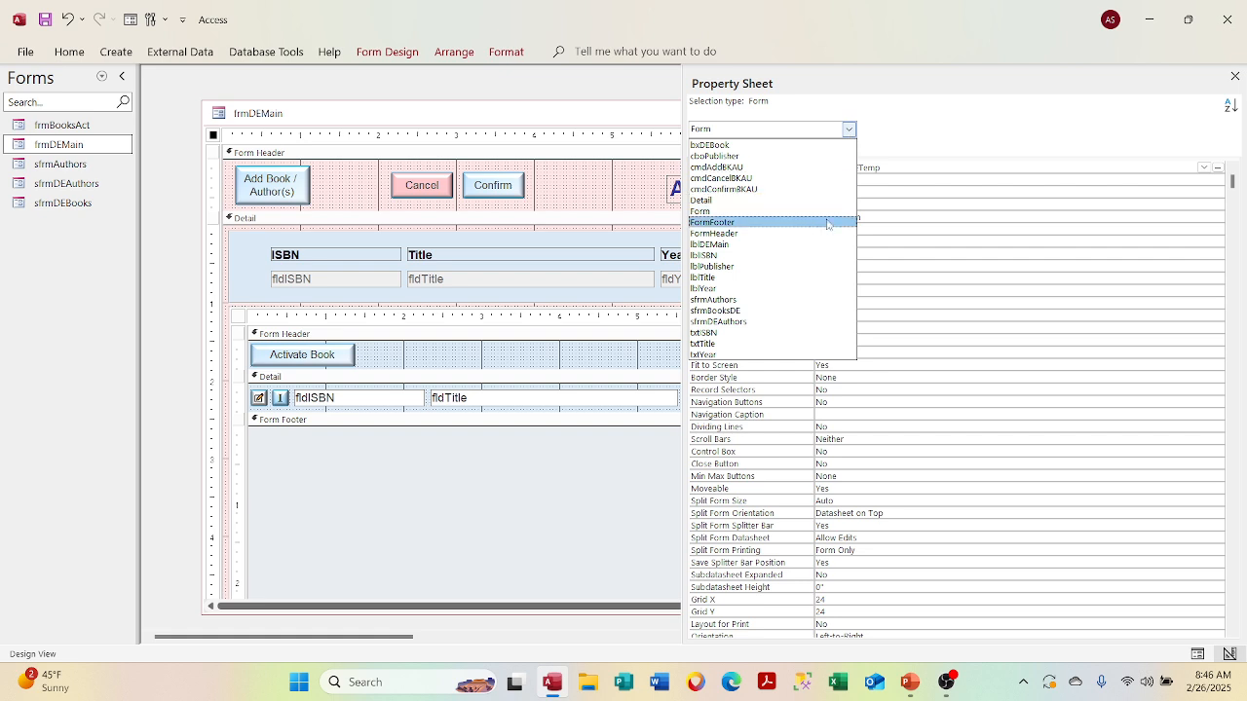
{"action": "left_click", "coordinate": [816, 255]}
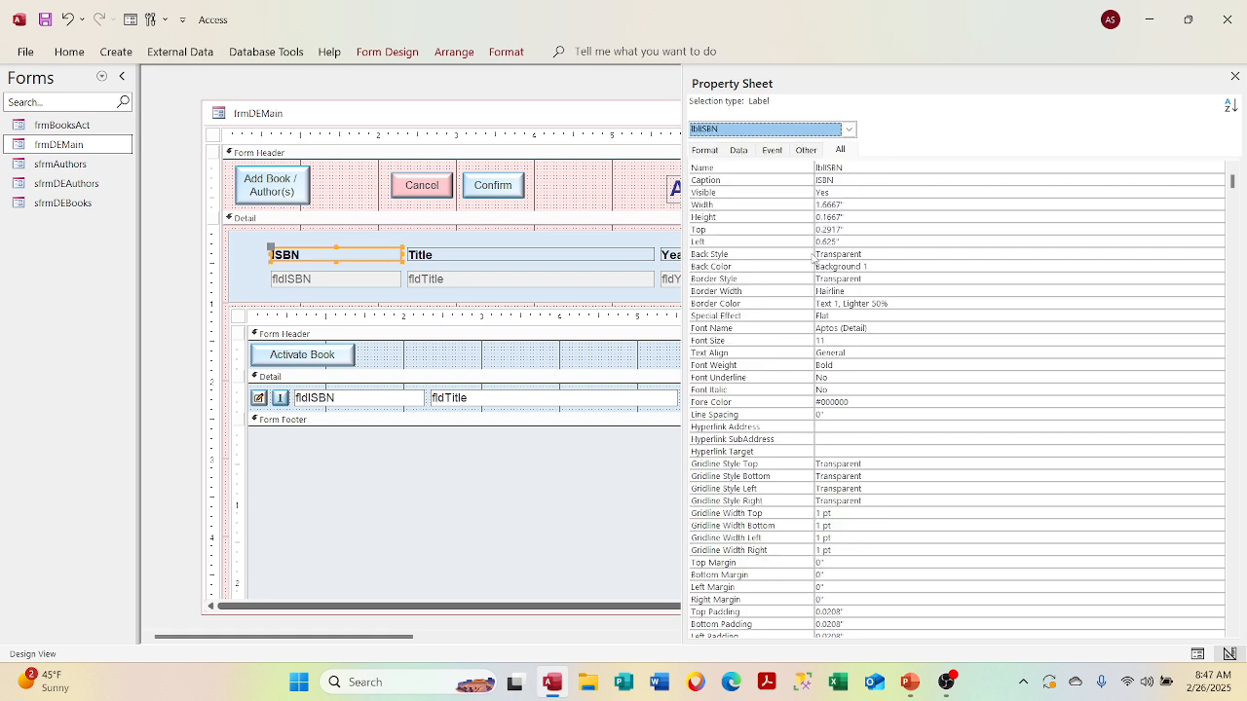
{"action": "left_click", "coordinate": [848, 129]}
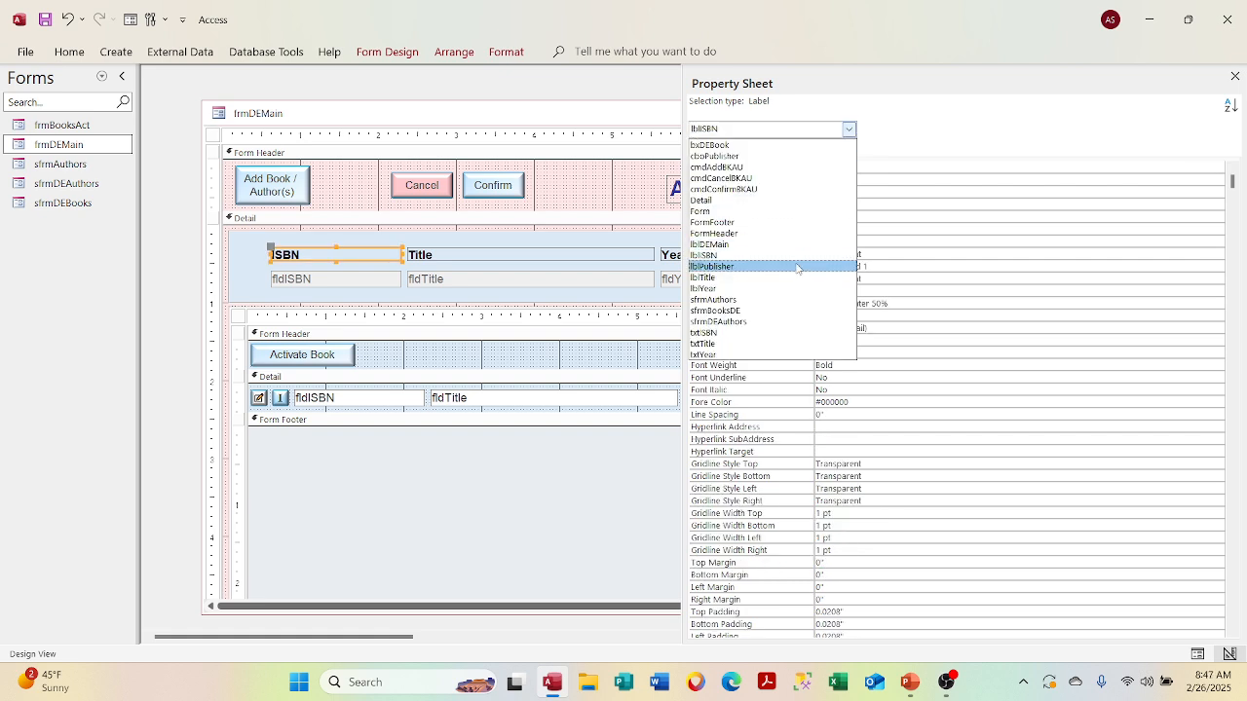
{"action": "left_click", "coordinate": [802, 264]}
{"action": "left_click", "coordinate": [849, 129]}
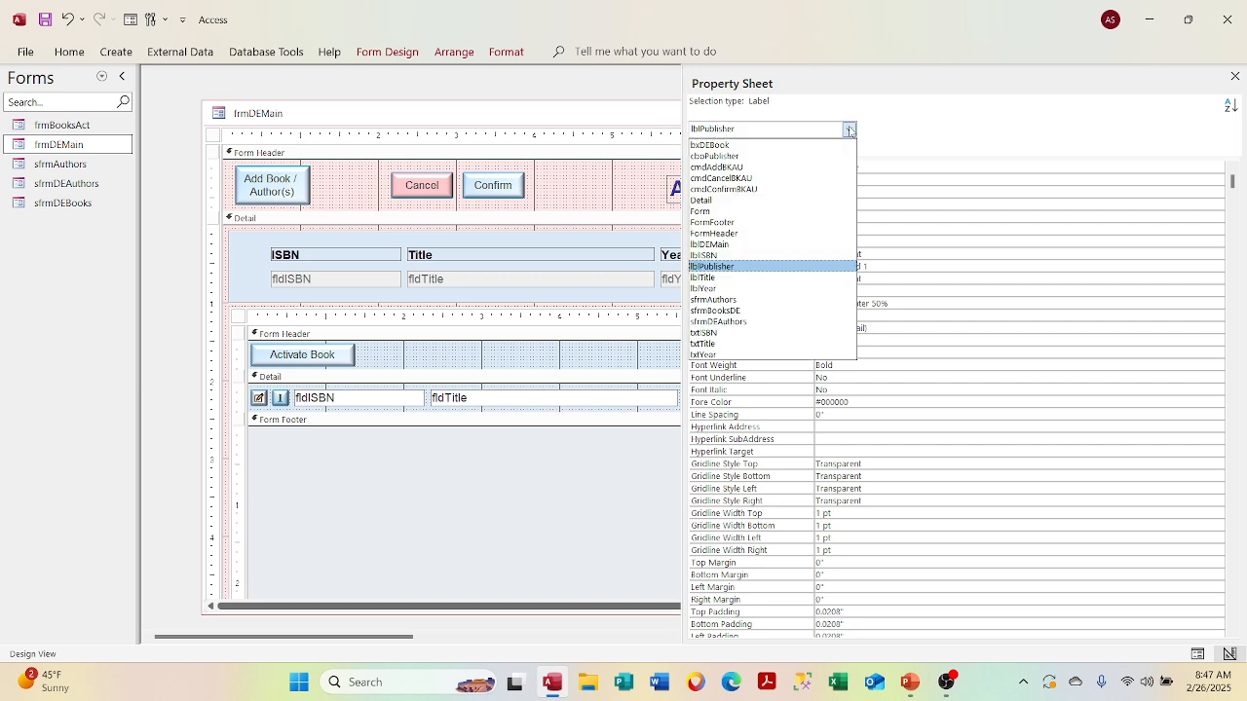
{"action": "left_click", "coordinate": [798, 278]}
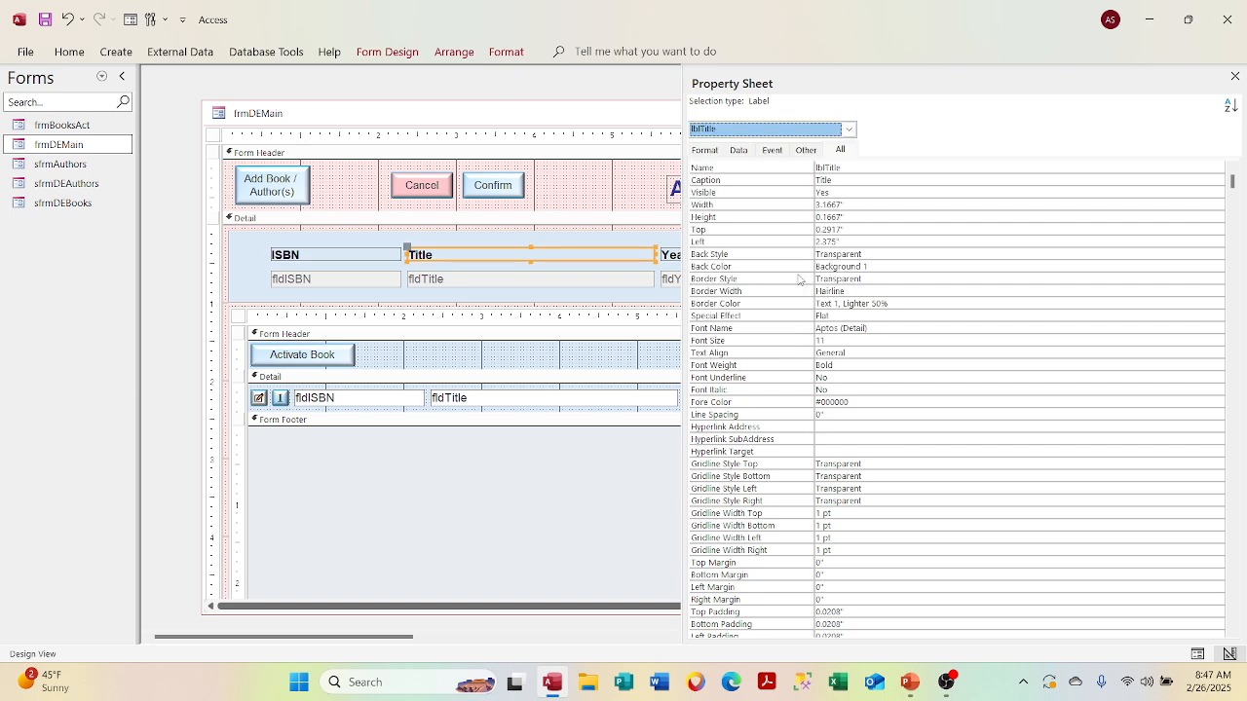
{"action": "left_click", "coordinate": [848, 129]}
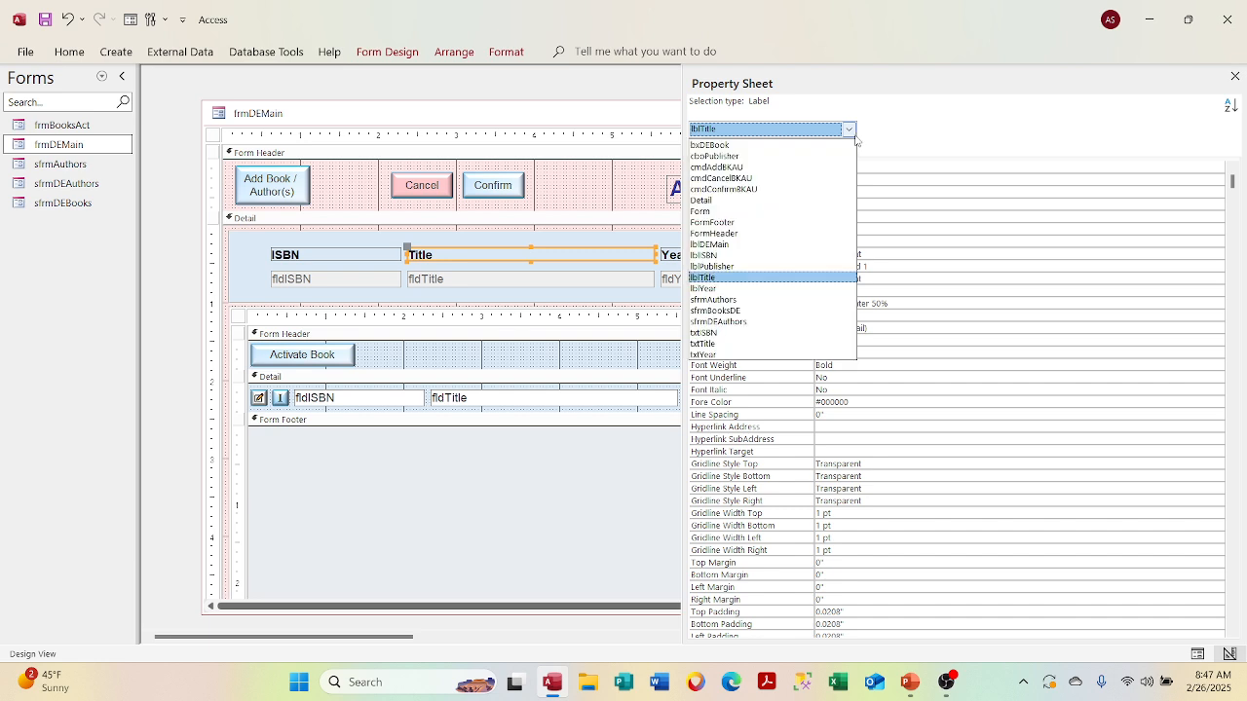
{"action": "left_click", "coordinate": [790, 289]}
Inspect the properties of the sfrmAuthors subform control, then close the property sheet to locate it on the form.
{"action": "left_click", "coordinate": [848, 129]}
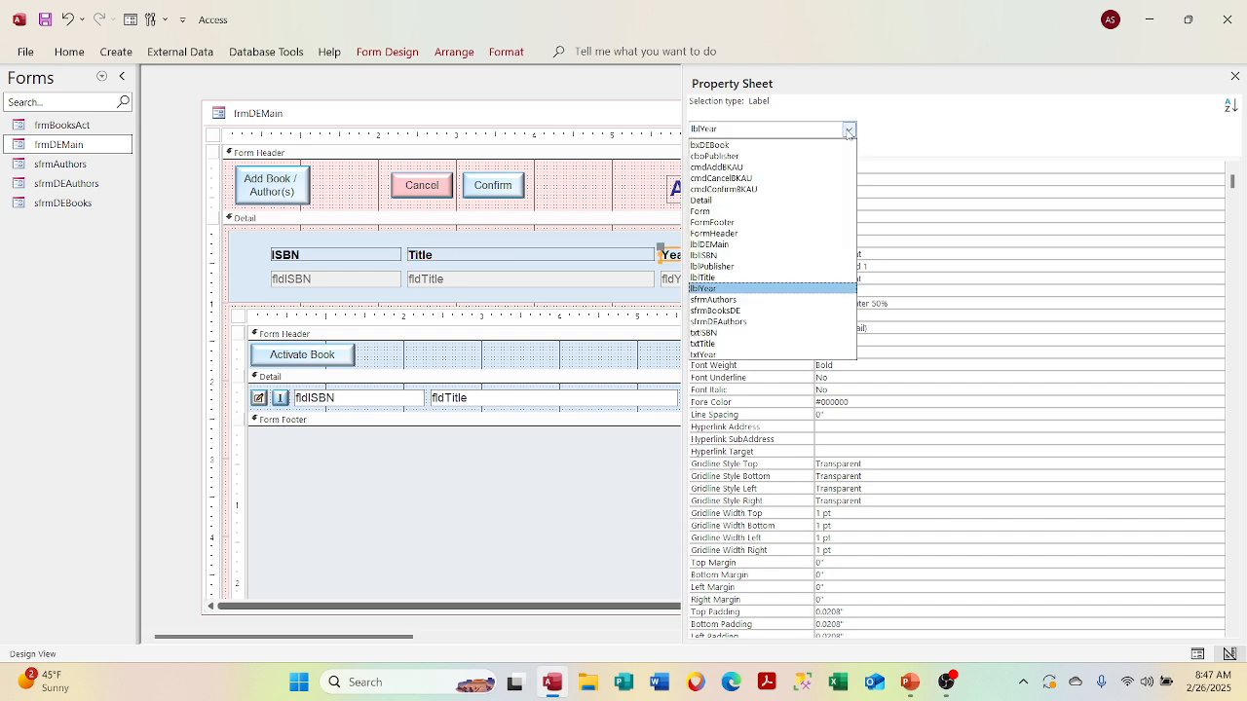
{"action": "left_click", "coordinate": [796, 301]}
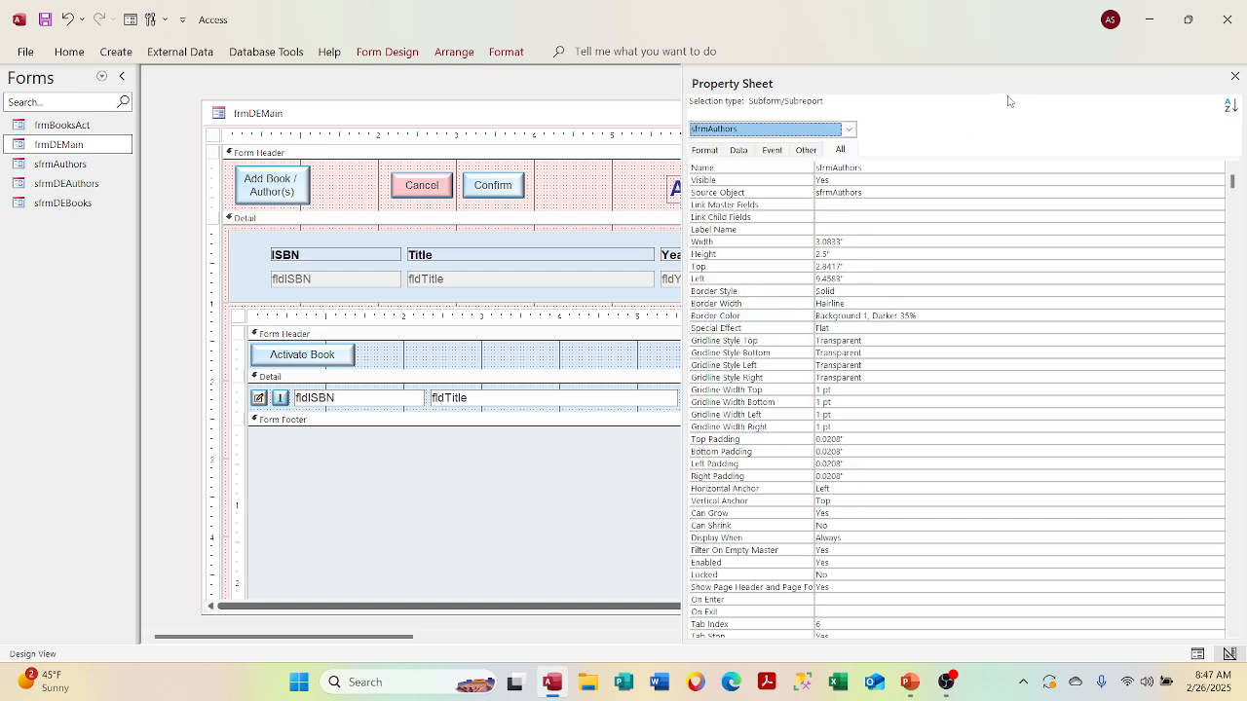
{"action": "left_click", "coordinate": [1234, 76]}
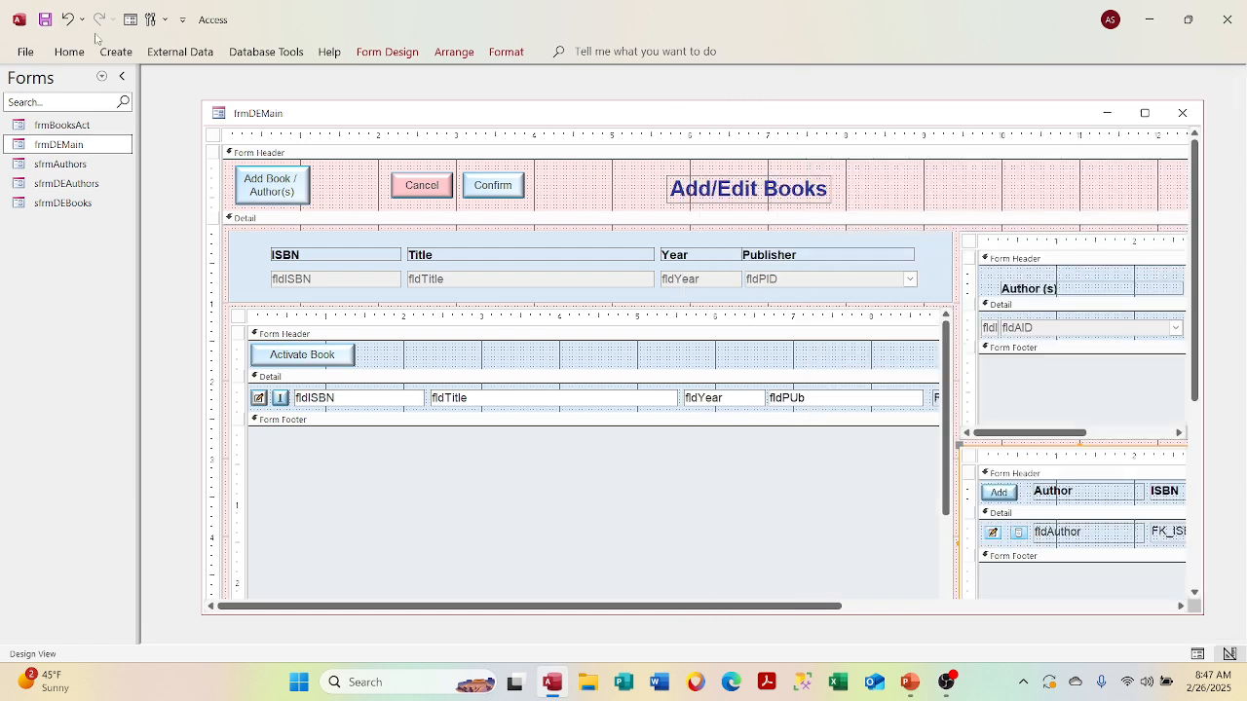
Review the properties of the sfrmBooksDE and sfrmDEAuthors subform controls and close the property sheet.
{"action": "right_click", "coordinate": [220, 146]}
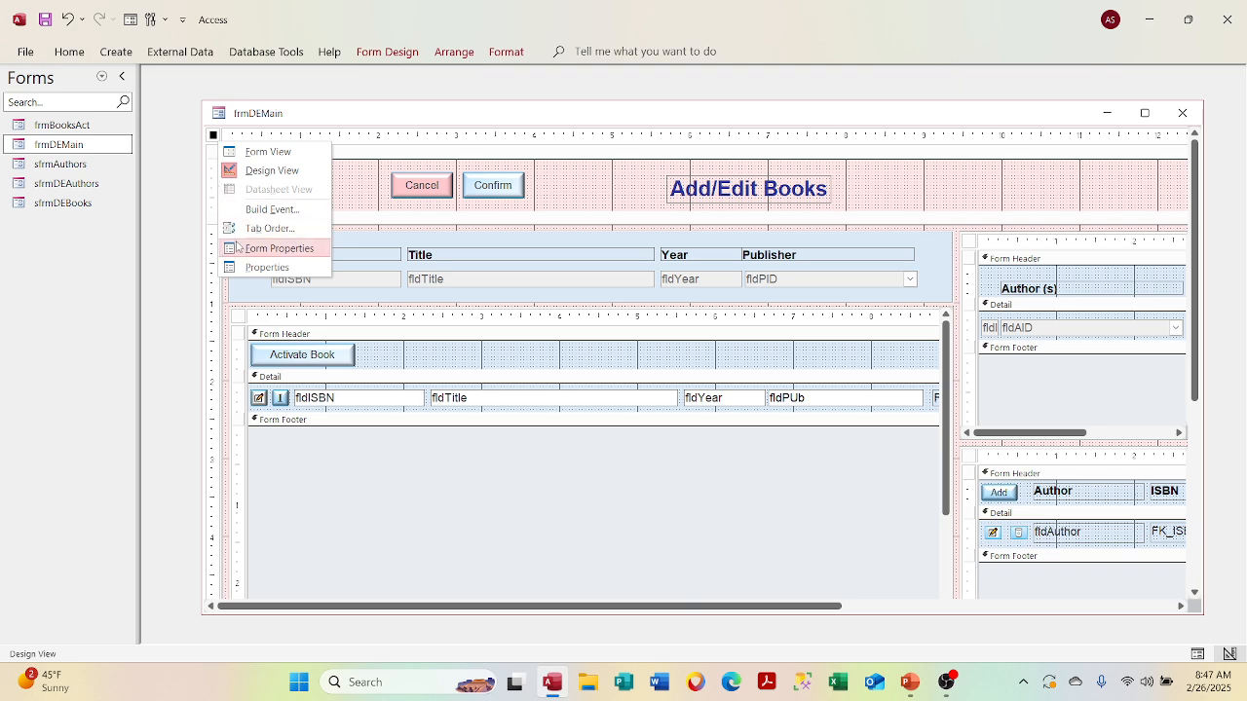
{"action": "left_click", "coordinate": [279, 247]}
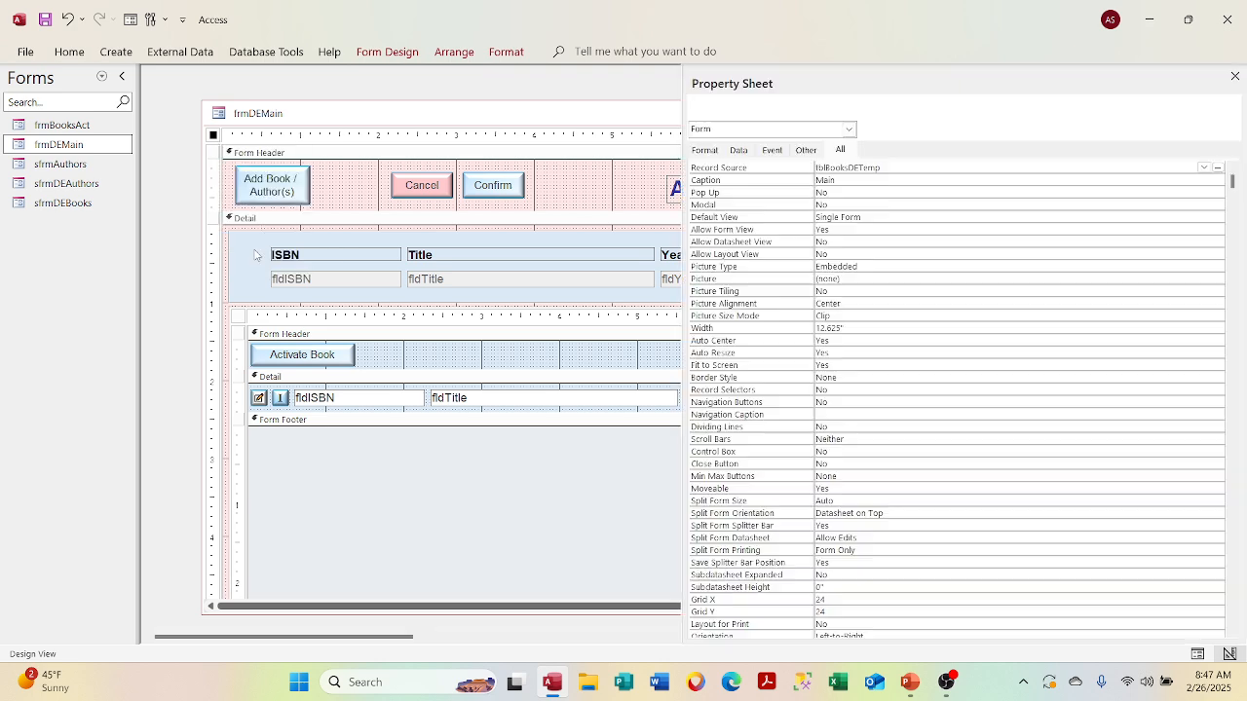
{"action": "left_click", "coordinate": [849, 129]}
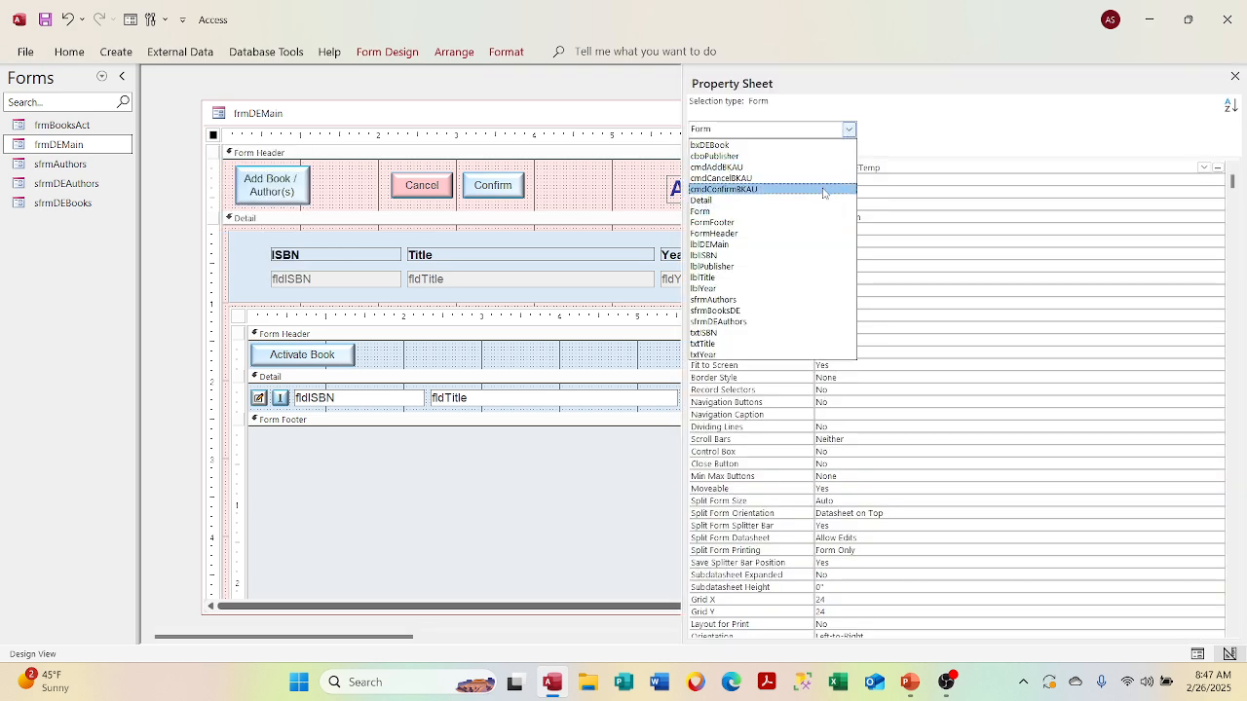
{"action": "left_click", "coordinate": [784, 310]}
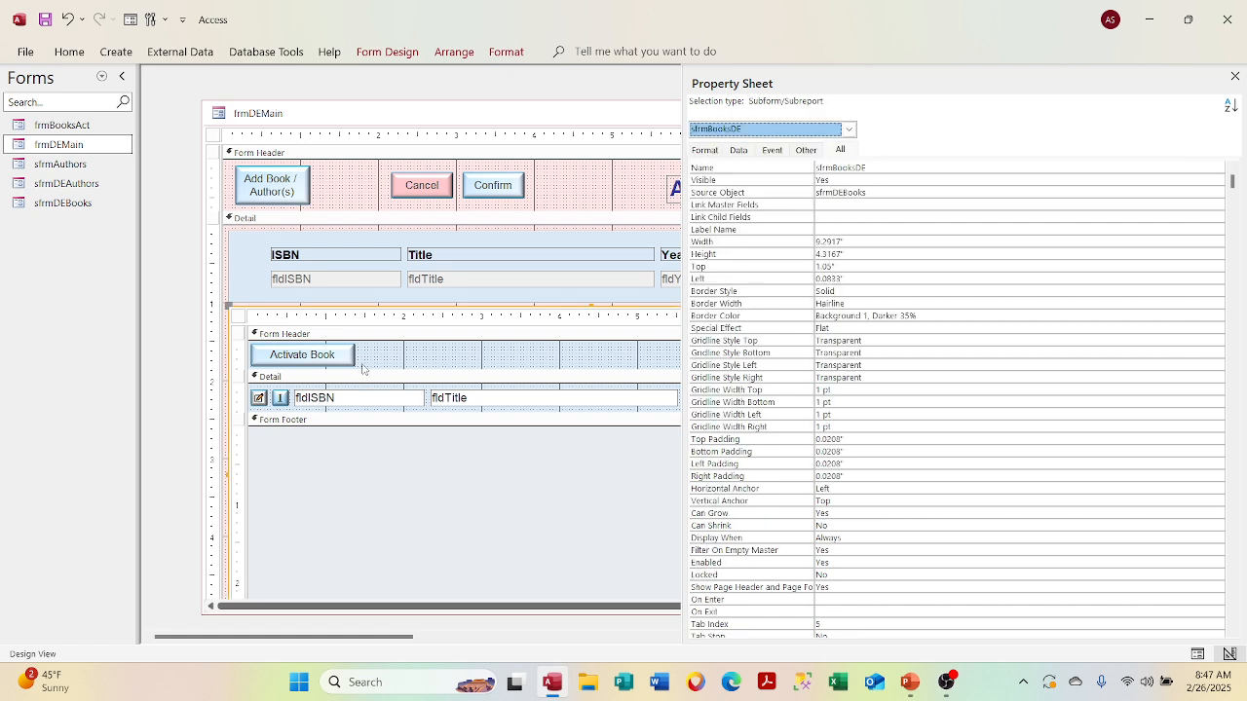
{"action": "left_click", "coordinate": [848, 128]}
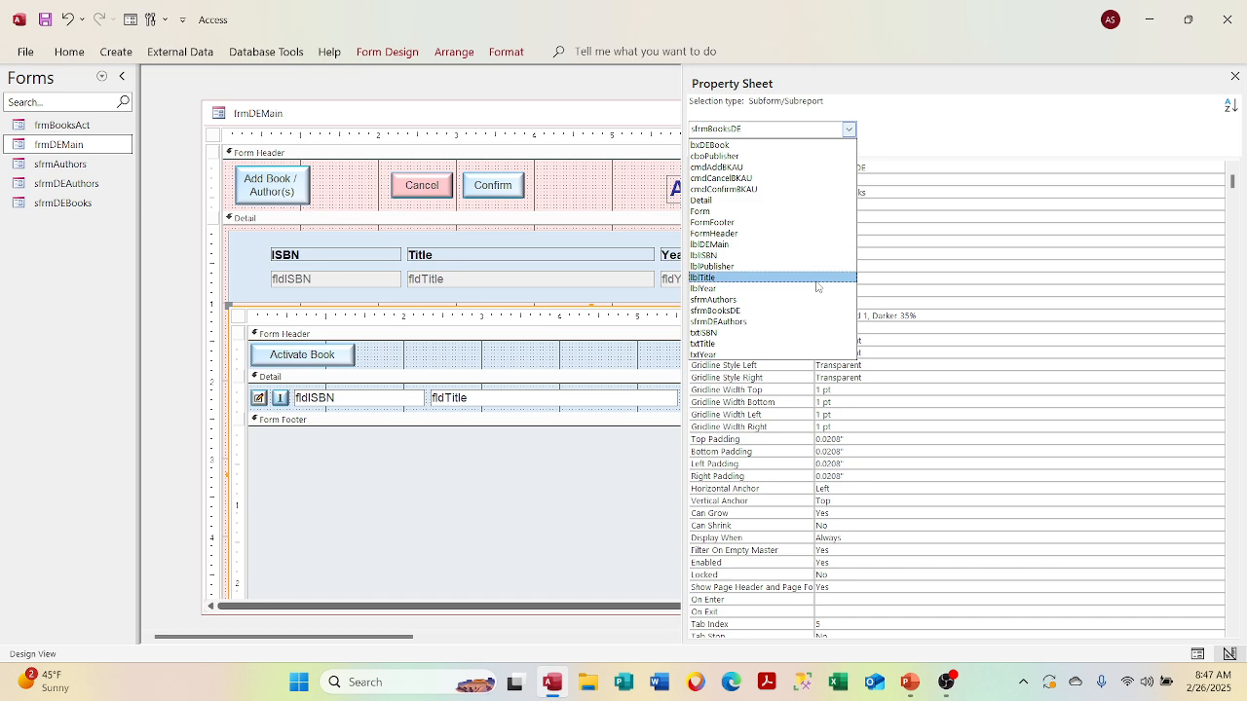
{"action": "left_click", "coordinate": [802, 323]}
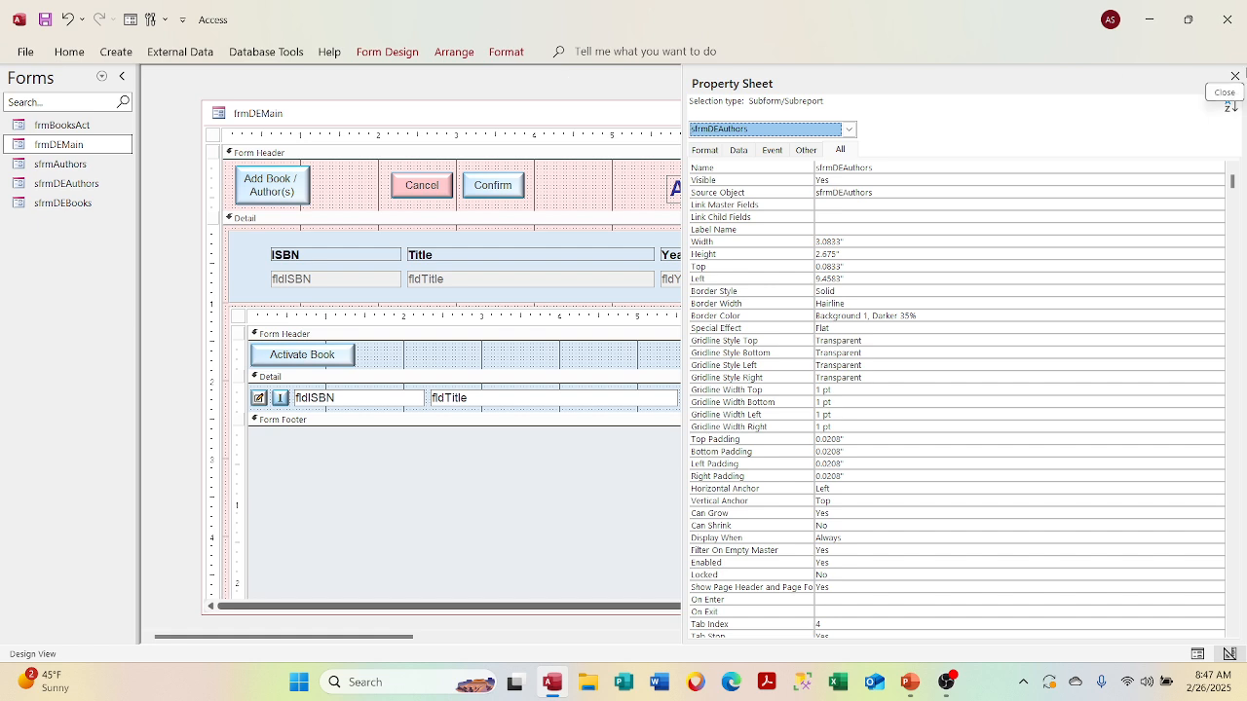
{"action": "left_click", "coordinate": [1234, 76]}
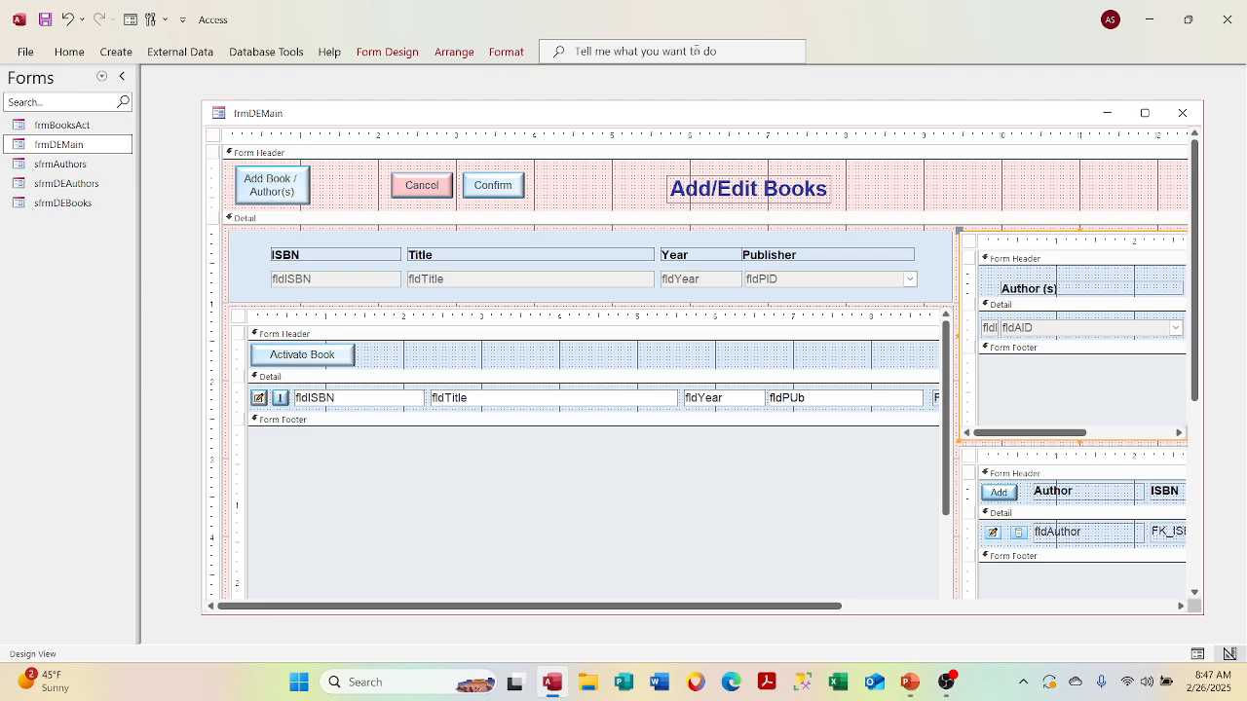
Preview frmDEMain in Form View and return it to Design View.
{"action": "right_click", "coordinate": [634, 112]}
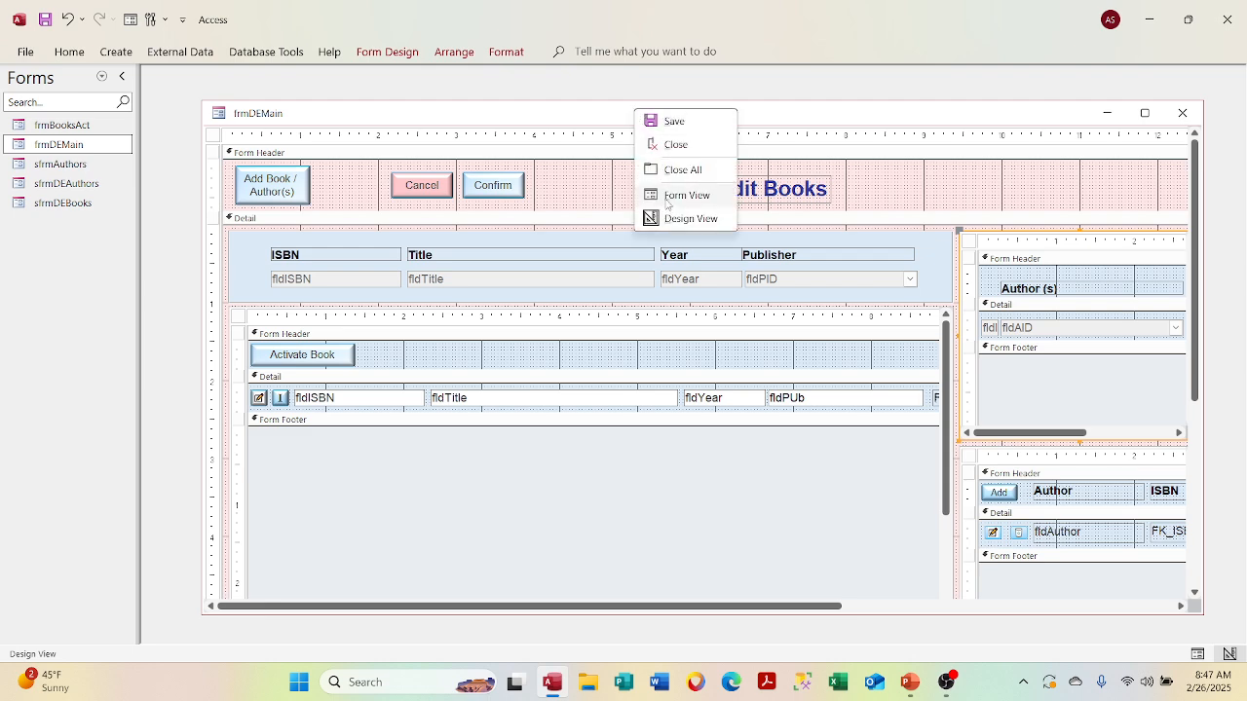
{"action": "left_click", "coordinate": [674, 194]}
{"action": "right_click", "coordinate": [336, 114]}
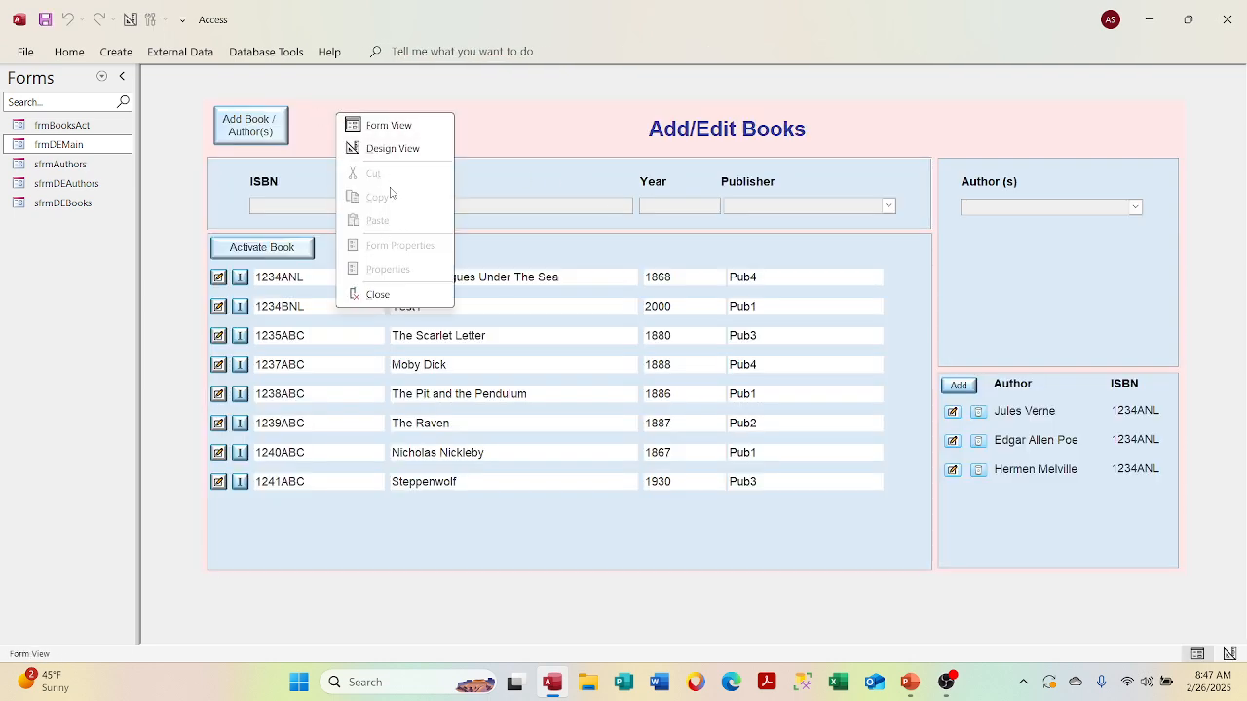
{"action": "left_click", "coordinate": [390, 150]}
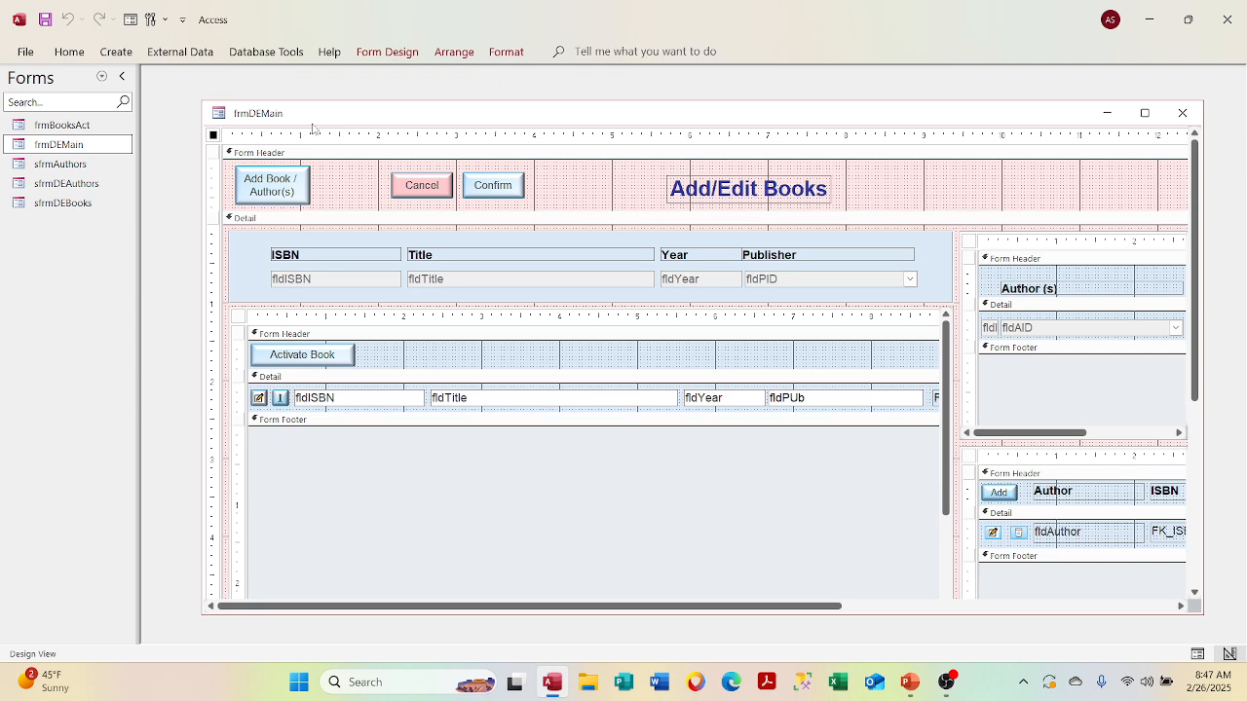
Review the properties of frmDEMain's text boxes txtISBN, txtTitle and txtYear, and close the property sheet.
{"action": "right_click", "coordinate": [211, 138]}
{"action": "left_click", "coordinate": [253, 259]}
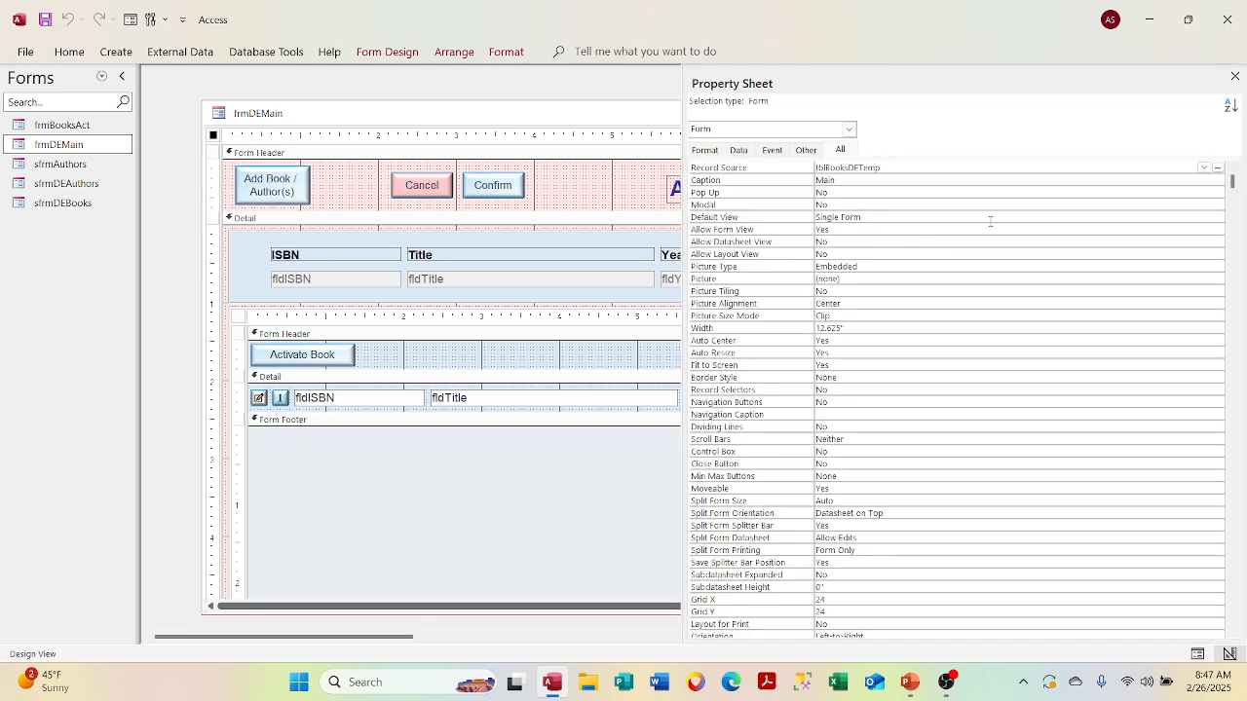
{"action": "left_click", "coordinate": [849, 129]}
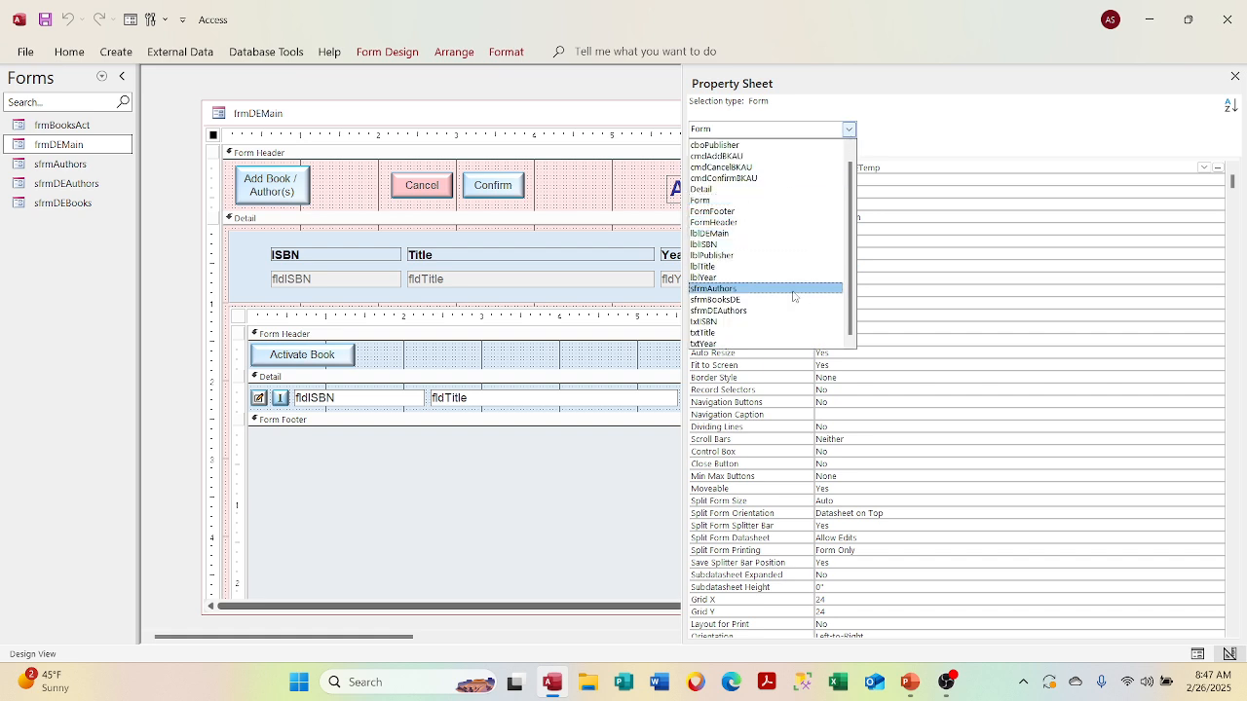
{"action": "left_click", "coordinate": [763, 321]}
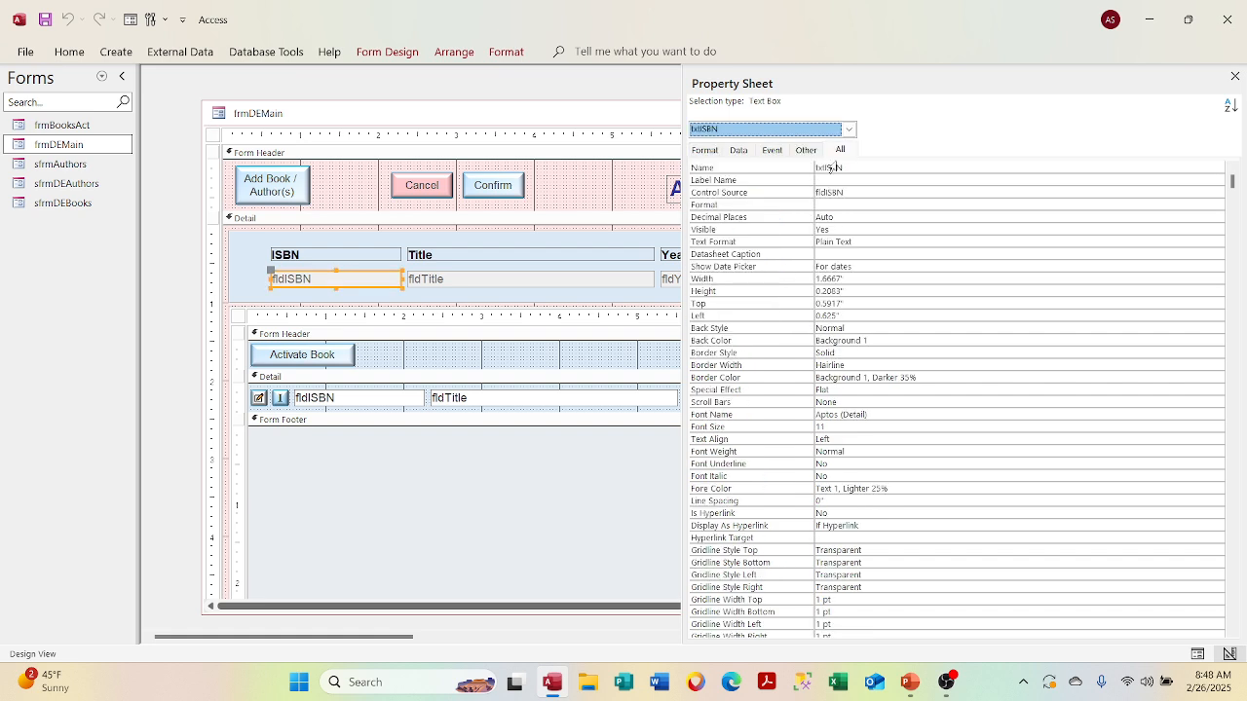
{"action": "left_click", "coordinate": [849, 129]}
{"action": "left_click", "coordinate": [779, 333]}
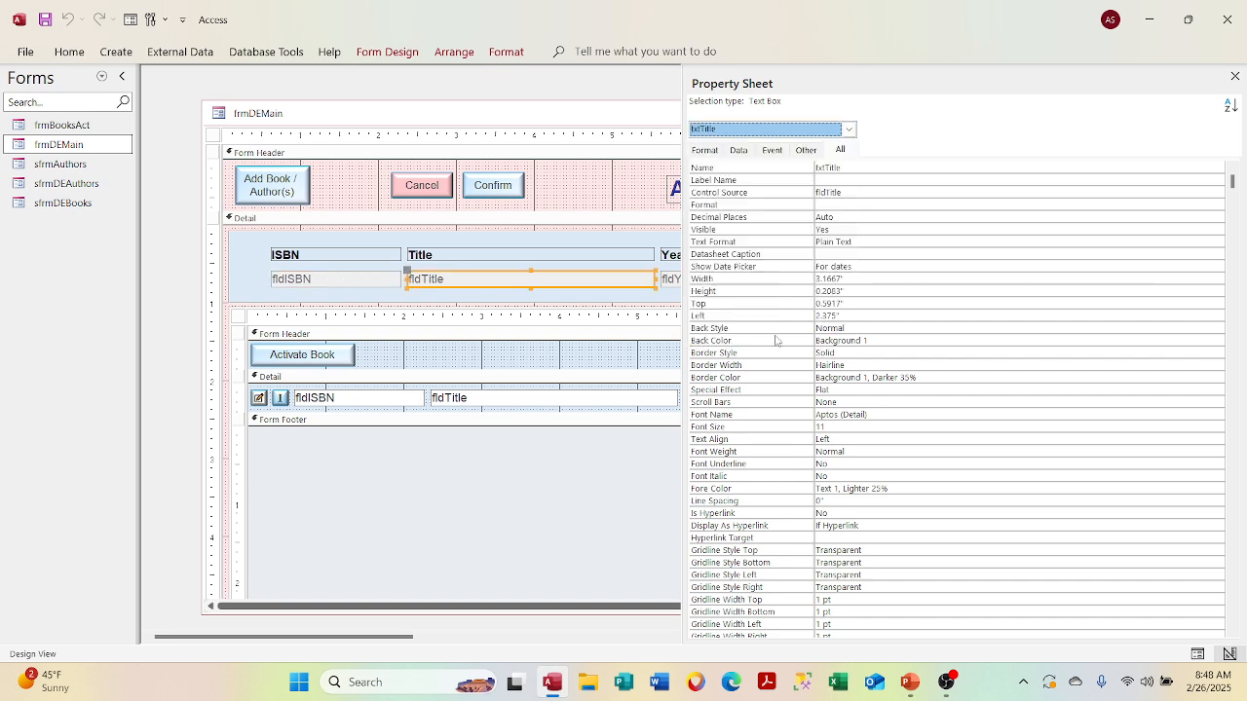
{"action": "left_click", "coordinate": [849, 128]}
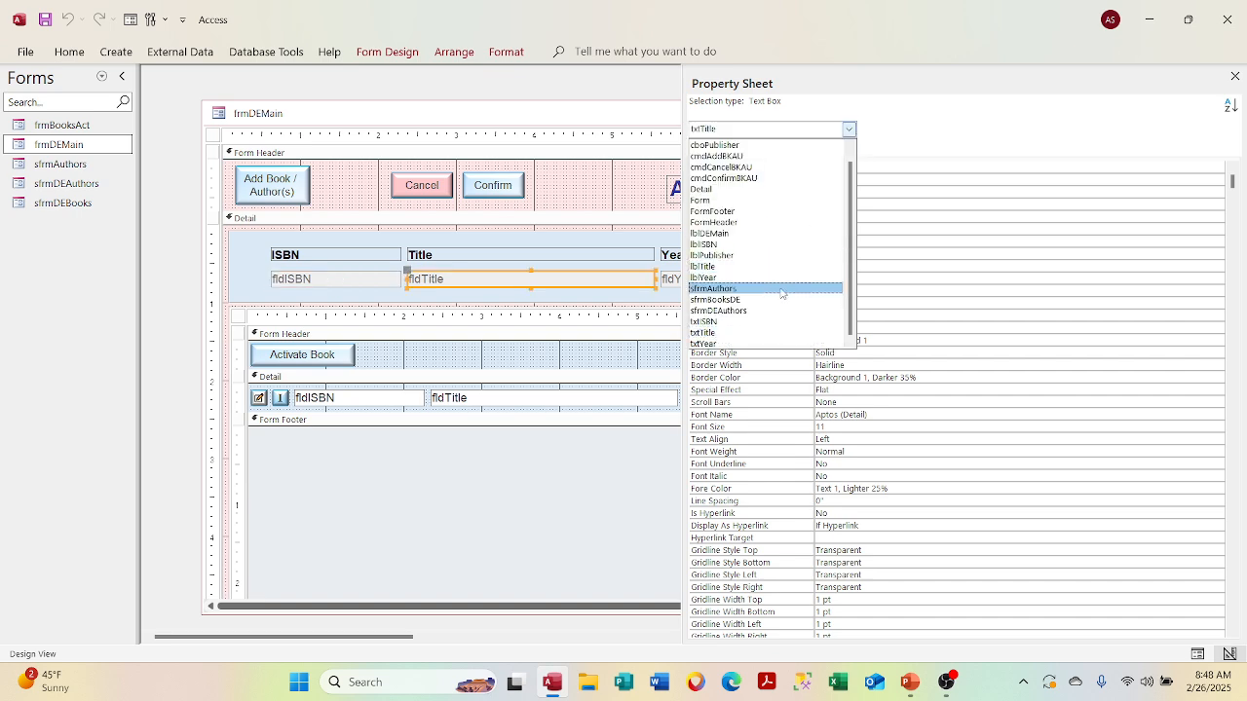
{"action": "left_click", "coordinate": [764, 344]}
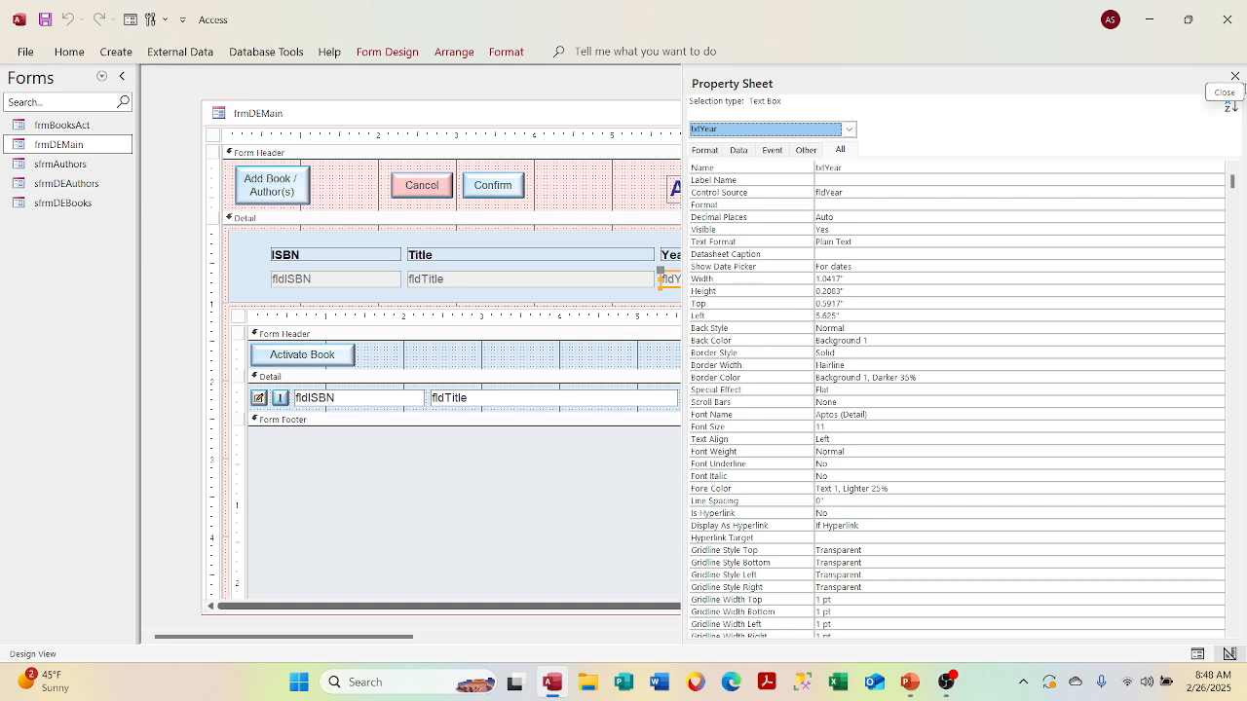
{"action": "left_click", "coordinate": [1234, 77]}
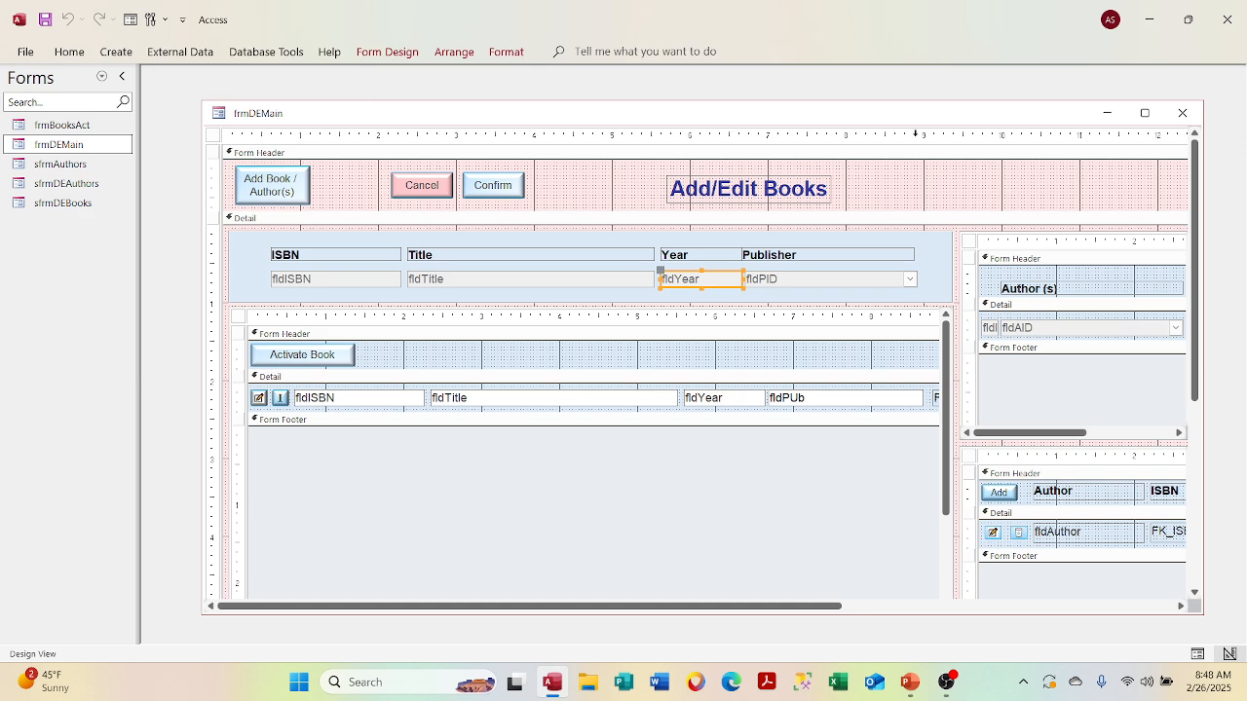
Close frmDEMain and run the Performance Analyzer on it, reading the notes for the suggestion about removing its module.
{"action": "left_click", "coordinate": [1183, 113]}
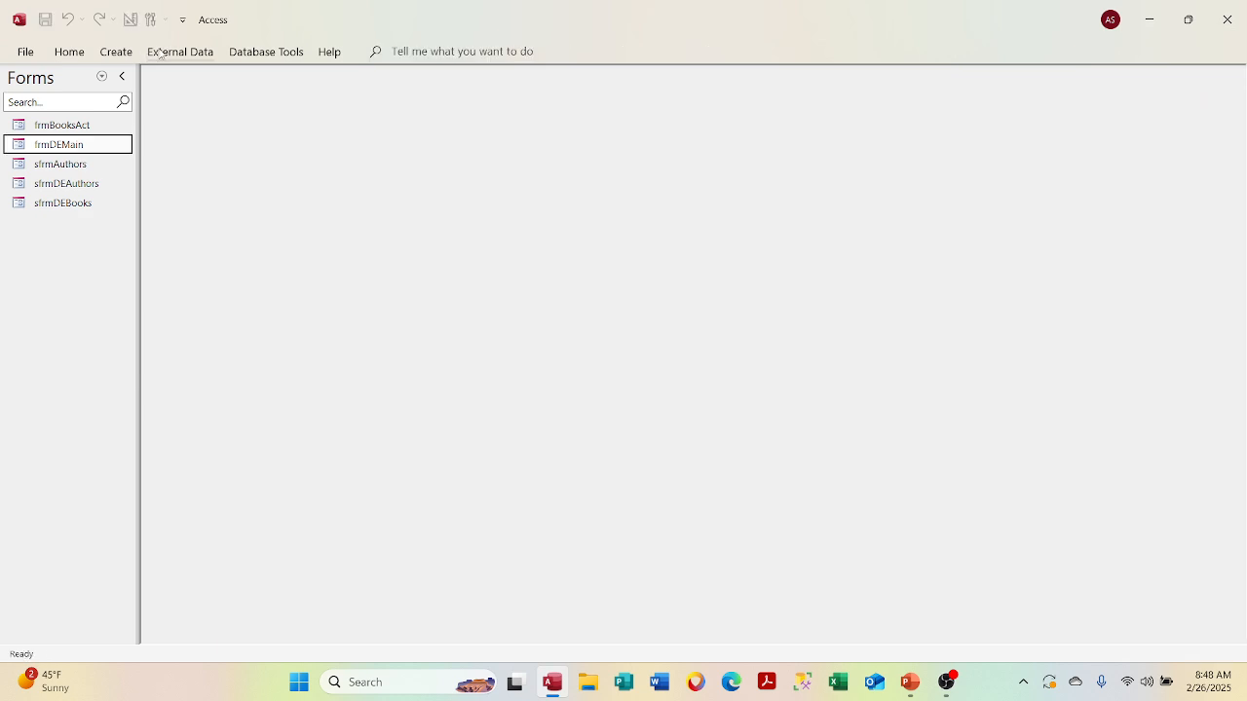
{"action": "left_click", "coordinate": [273, 53]}
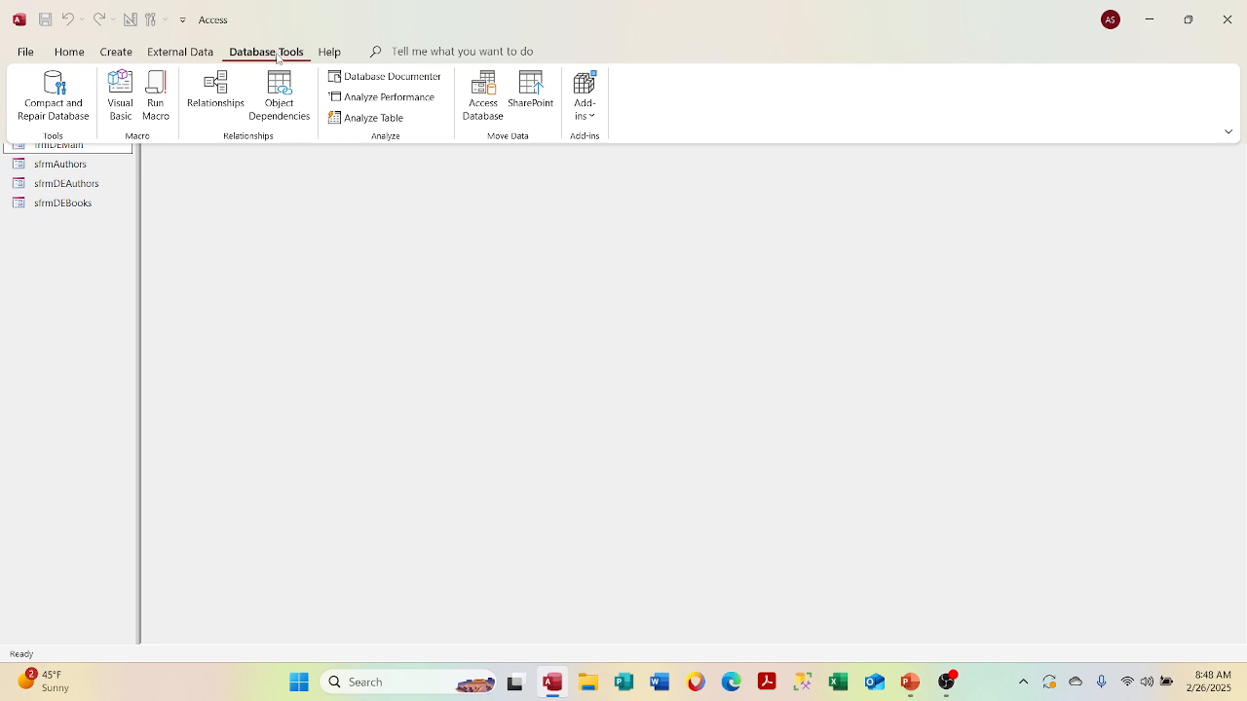
{"action": "left_click", "coordinate": [376, 98]}
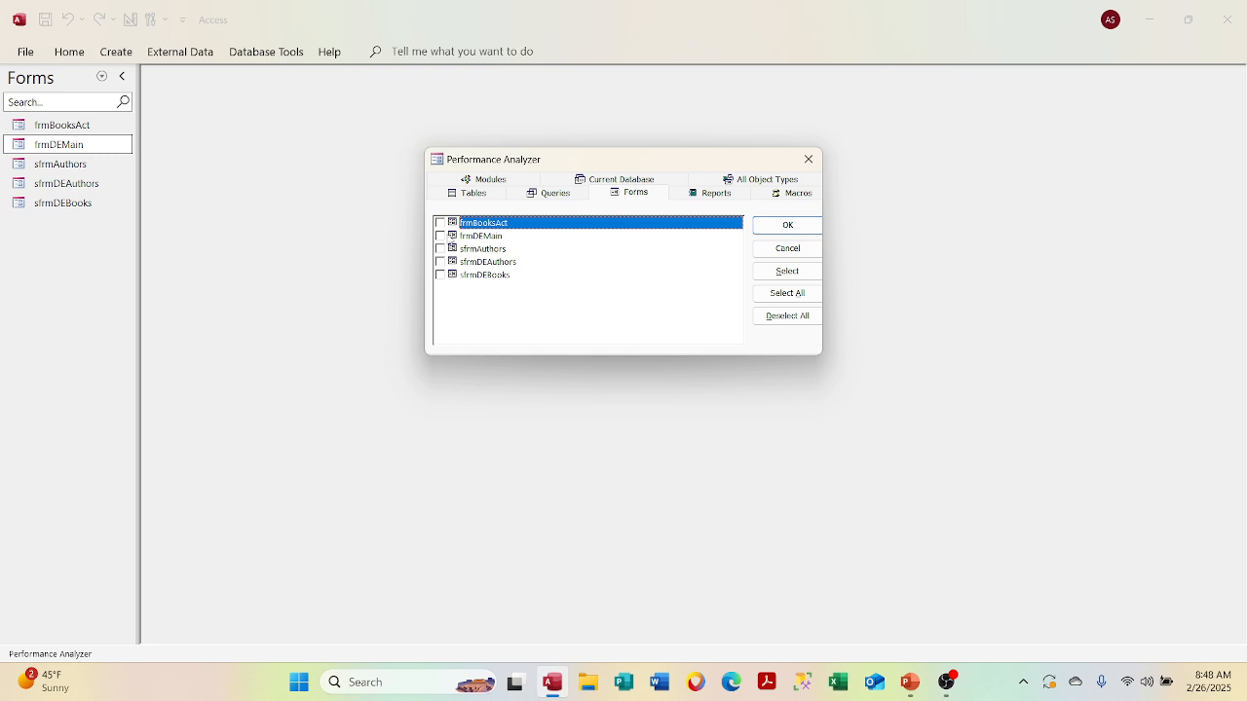
{"action": "left_click", "coordinate": [452, 236]}
{"action": "left_click", "coordinate": [440, 236]}
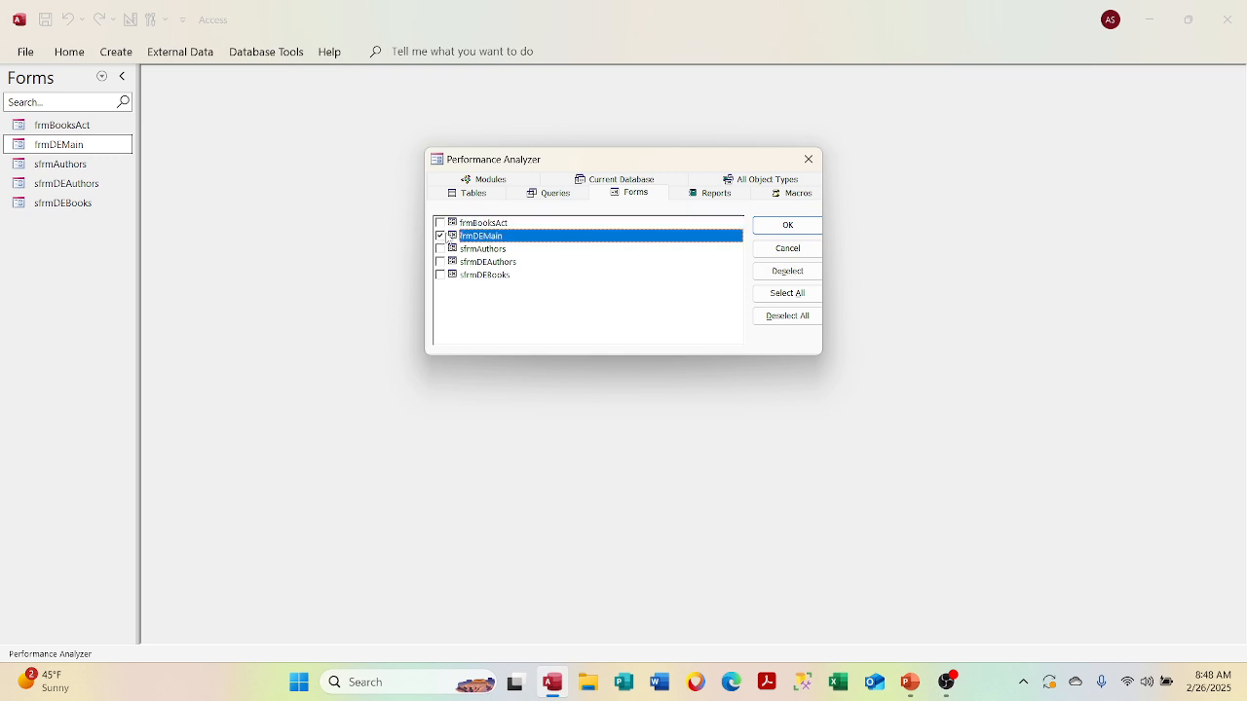
{"action": "left_click", "coordinate": [768, 225]}
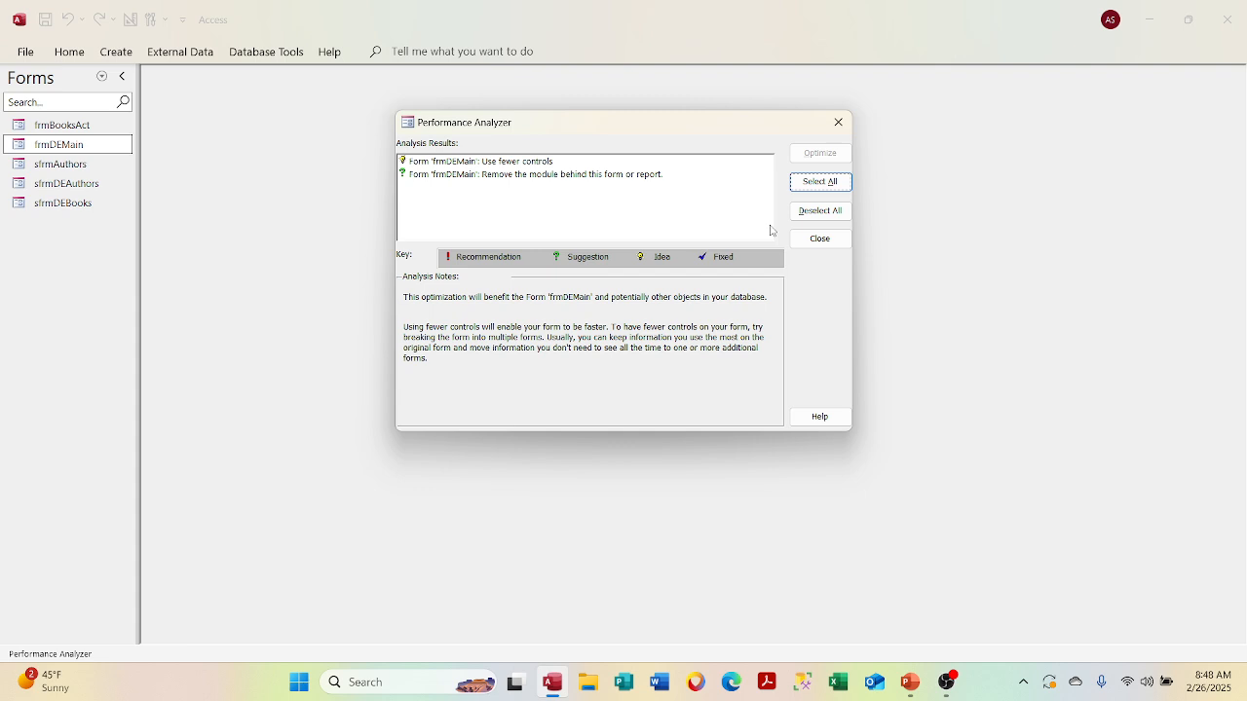
{"action": "left_click", "coordinate": [645, 179]}
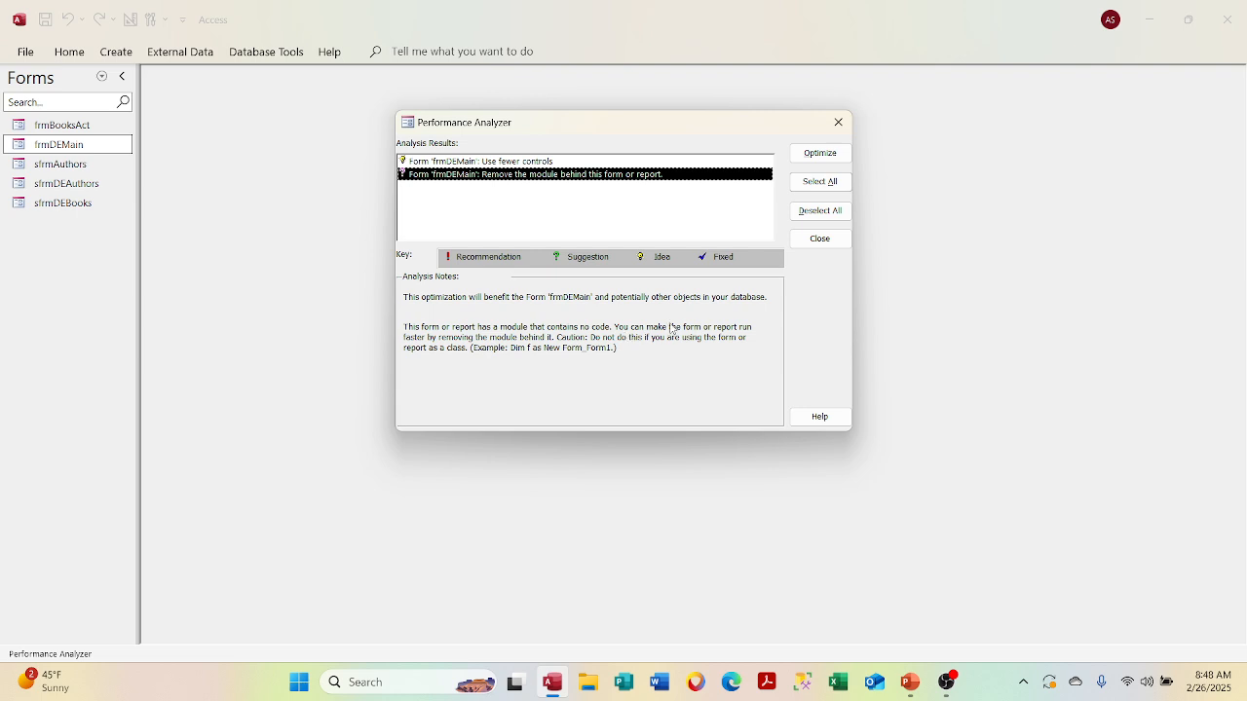
{"action": "left_click", "coordinate": [839, 124]}
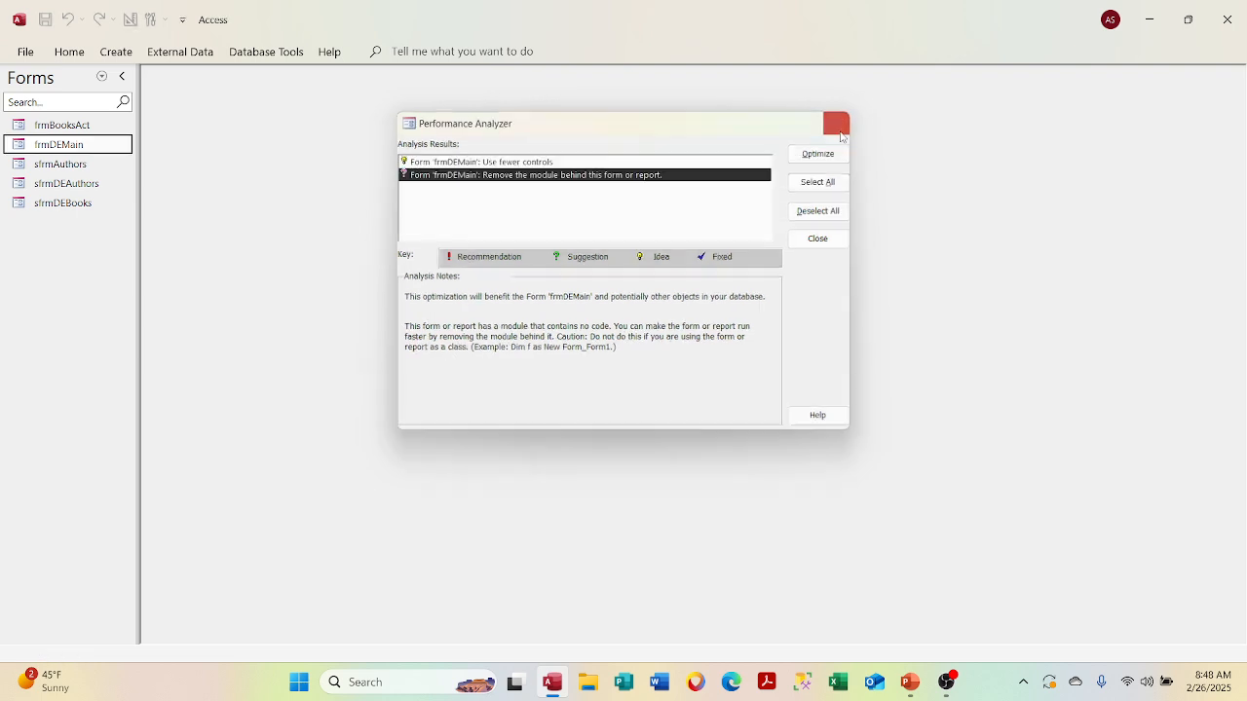
Reopen frmDEMain in Design View and check the form's event properties for assigned procedures.
{"action": "right_click", "coordinate": [90, 146]}
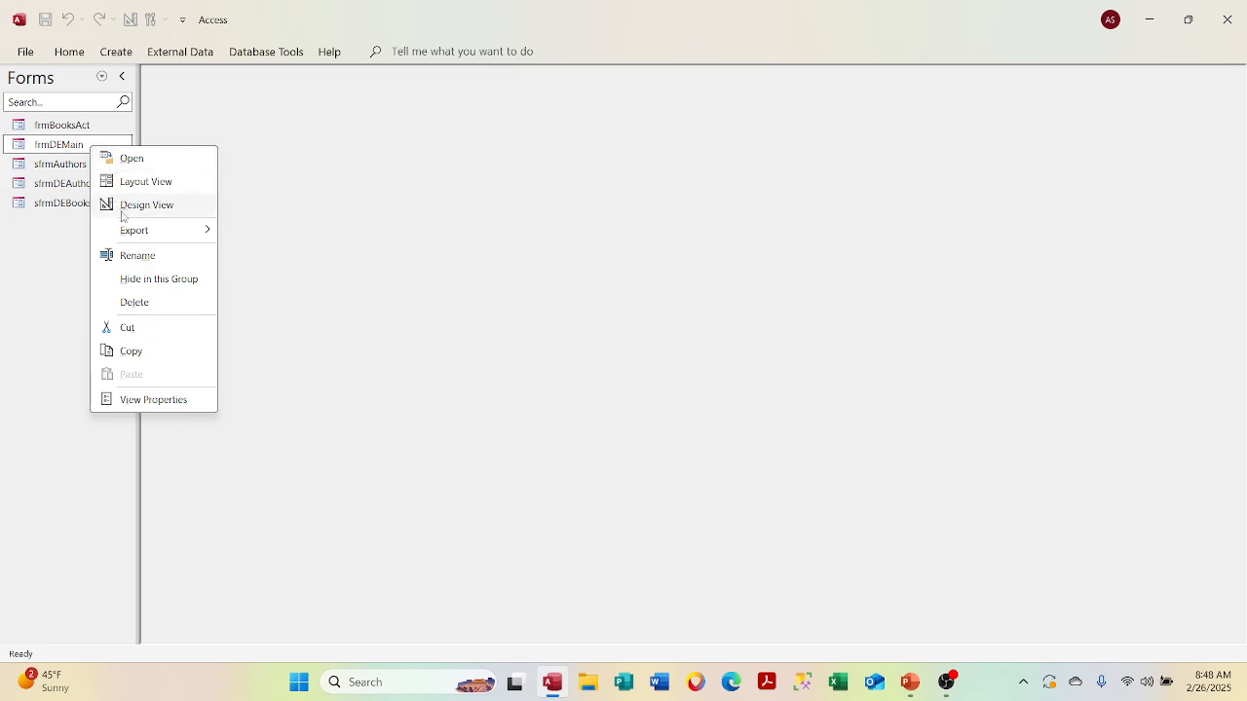
{"action": "left_click", "coordinate": [123, 206]}
{"action": "right_click", "coordinate": [211, 141]}
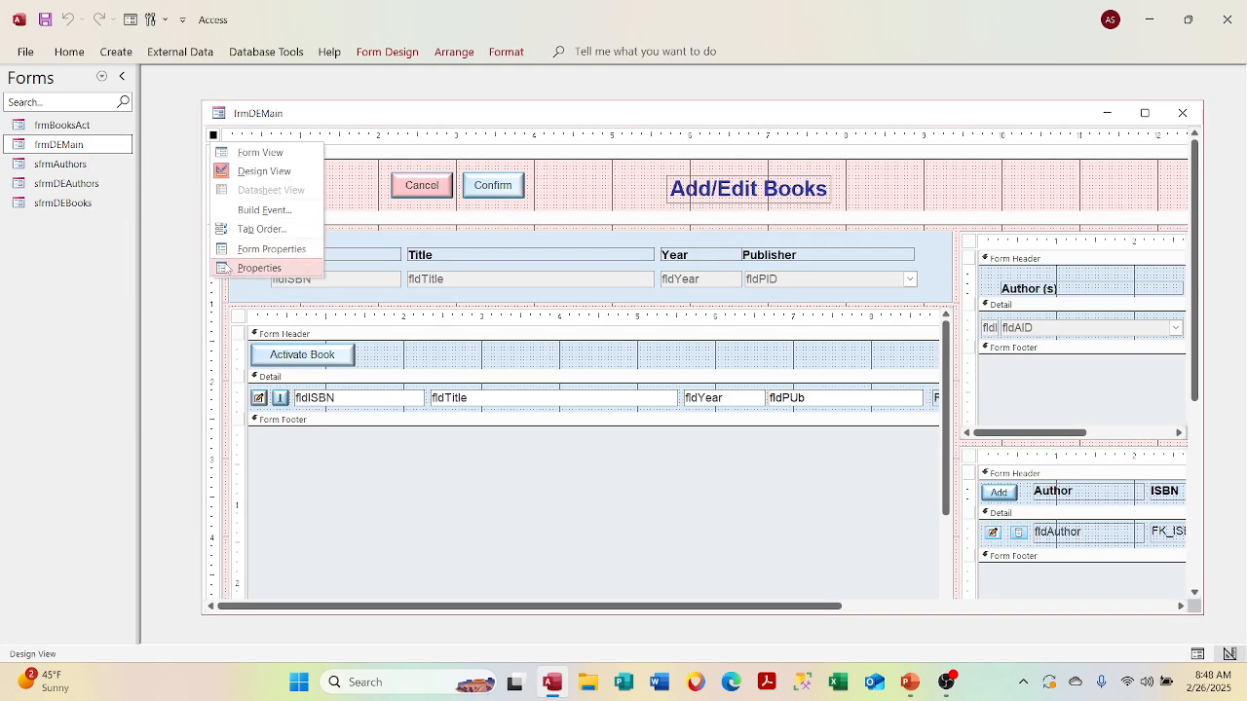
{"action": "left_click", "coordinate": [234, 267]}
{"action": "left_click", "coordinate": [773, 150]}
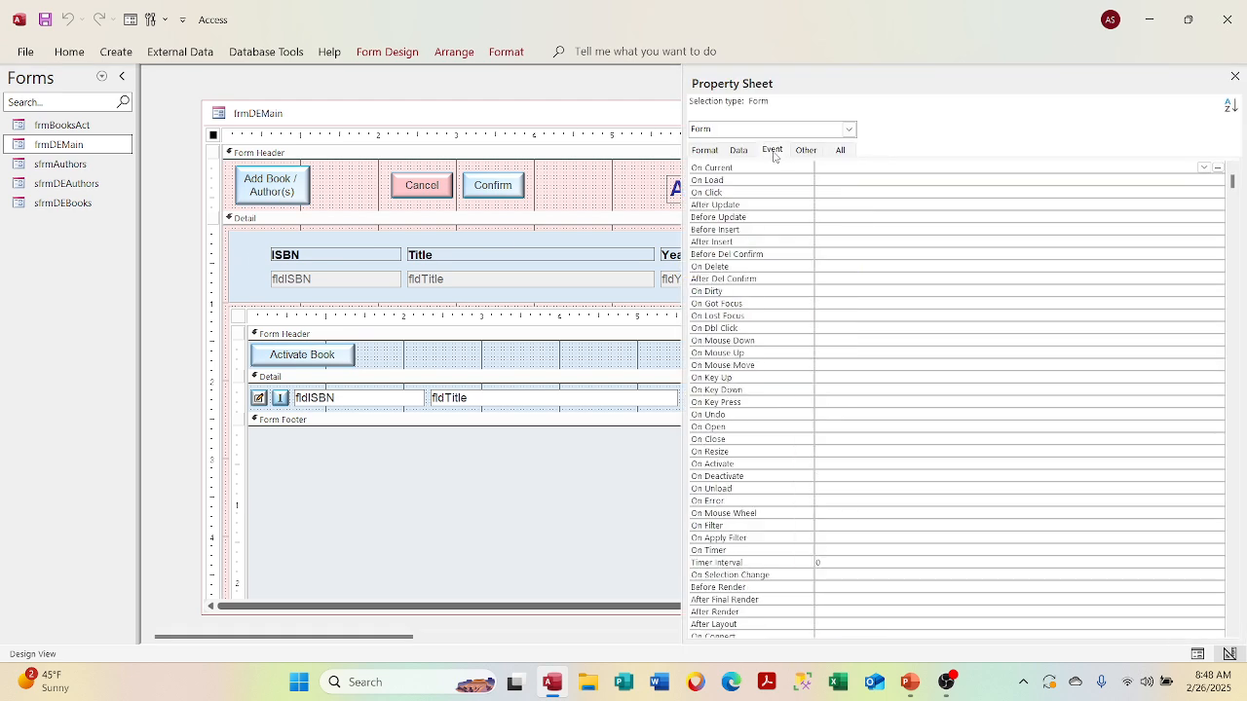
Inspect the Form_frmDEMain code module in the Visual Basic editor, then close the editor and the property sheet.
{"action": "left_click", "coordinate": [266, 51]}
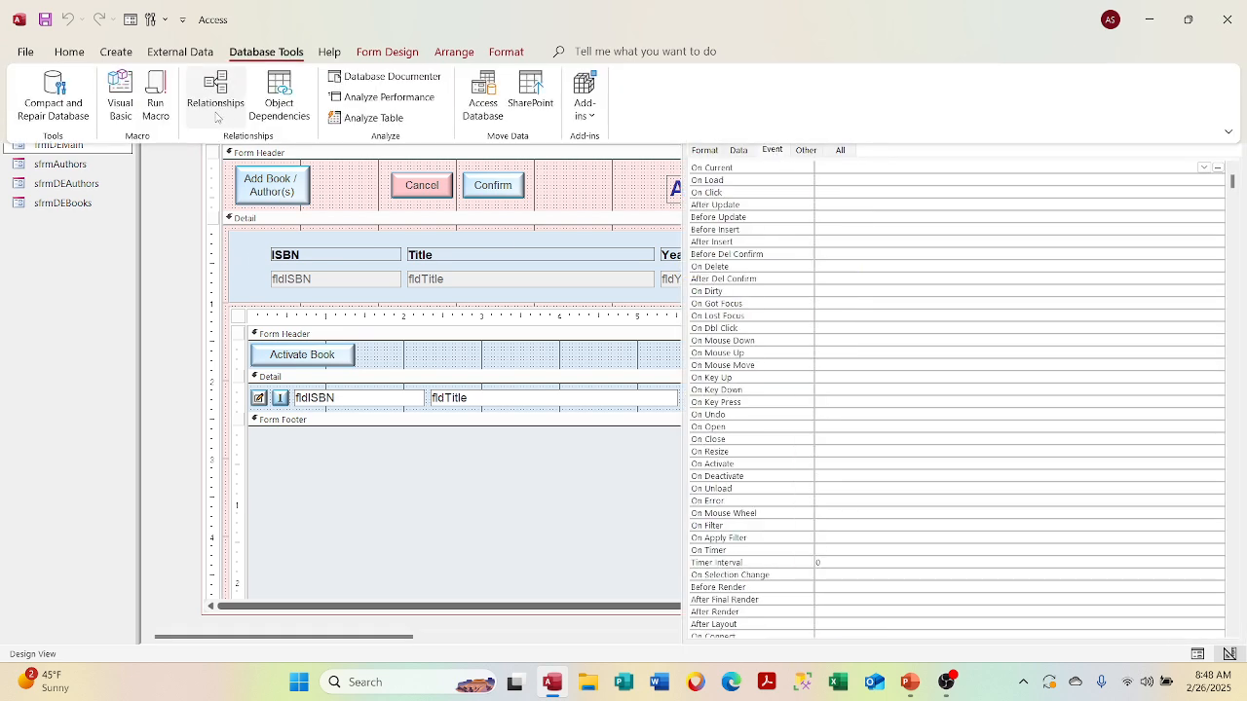
{"action": "left_click", "coordinate": [120, 97]}
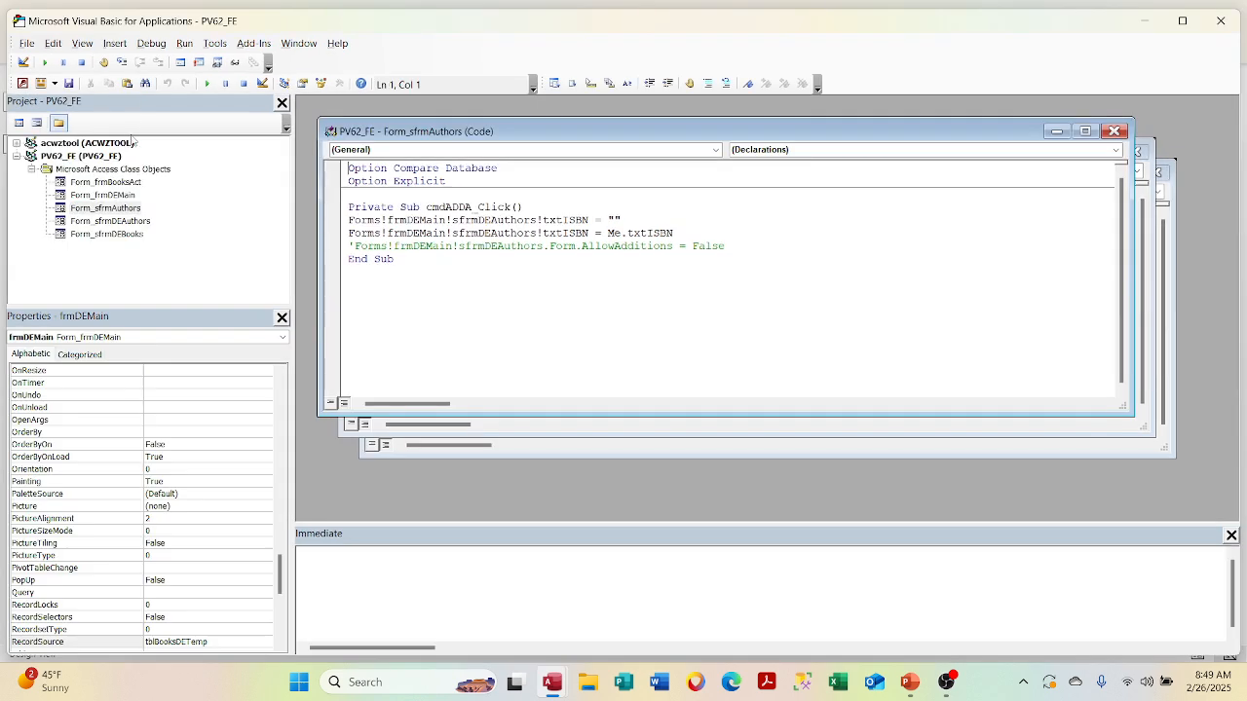
{"action": "left_click", "coordinate": [124, 209]}
{"action": "double_click", "coordinate": [130, 195]}
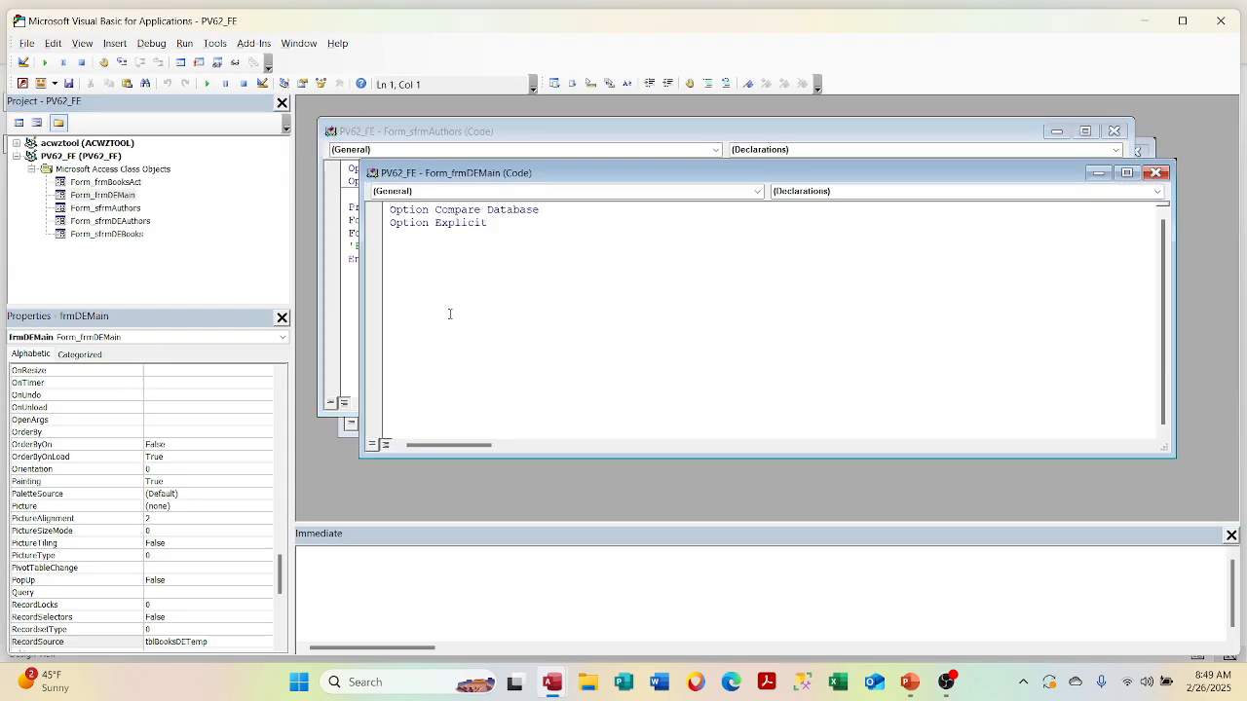
{"action": "left_click", "coordinate": [1220, 20]}
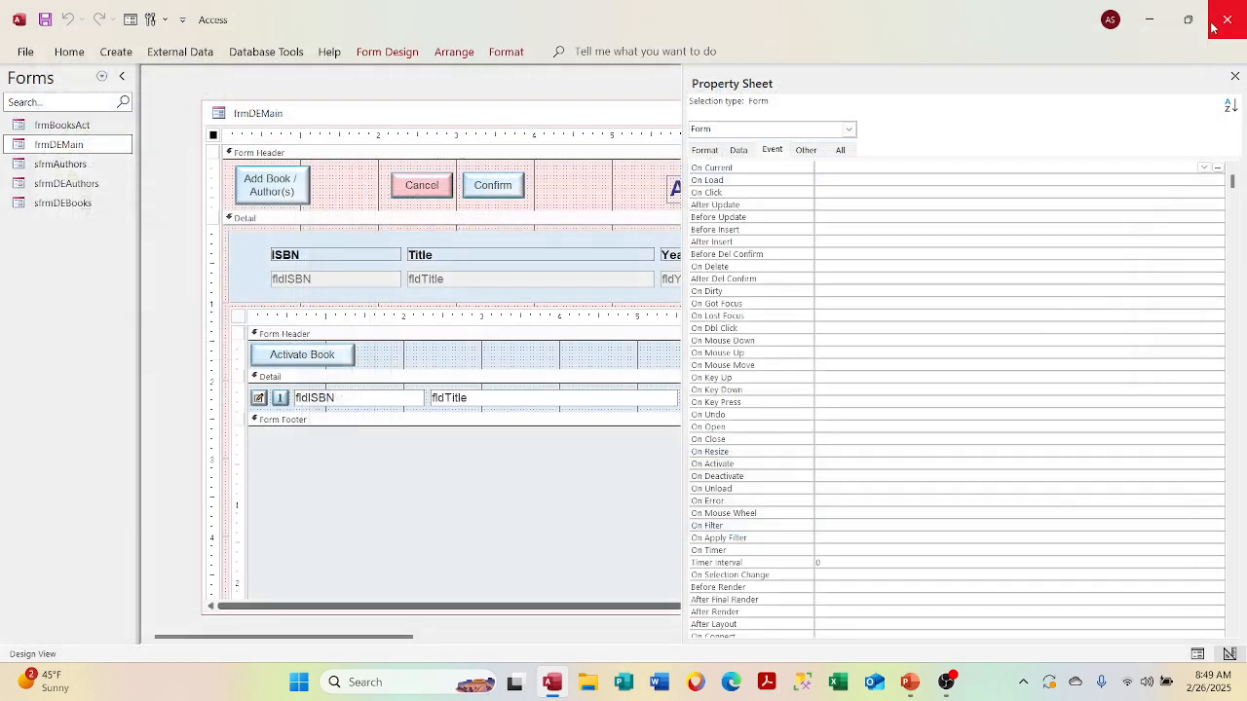
{"action": "left_click", "coordinate": [1234, 77]}
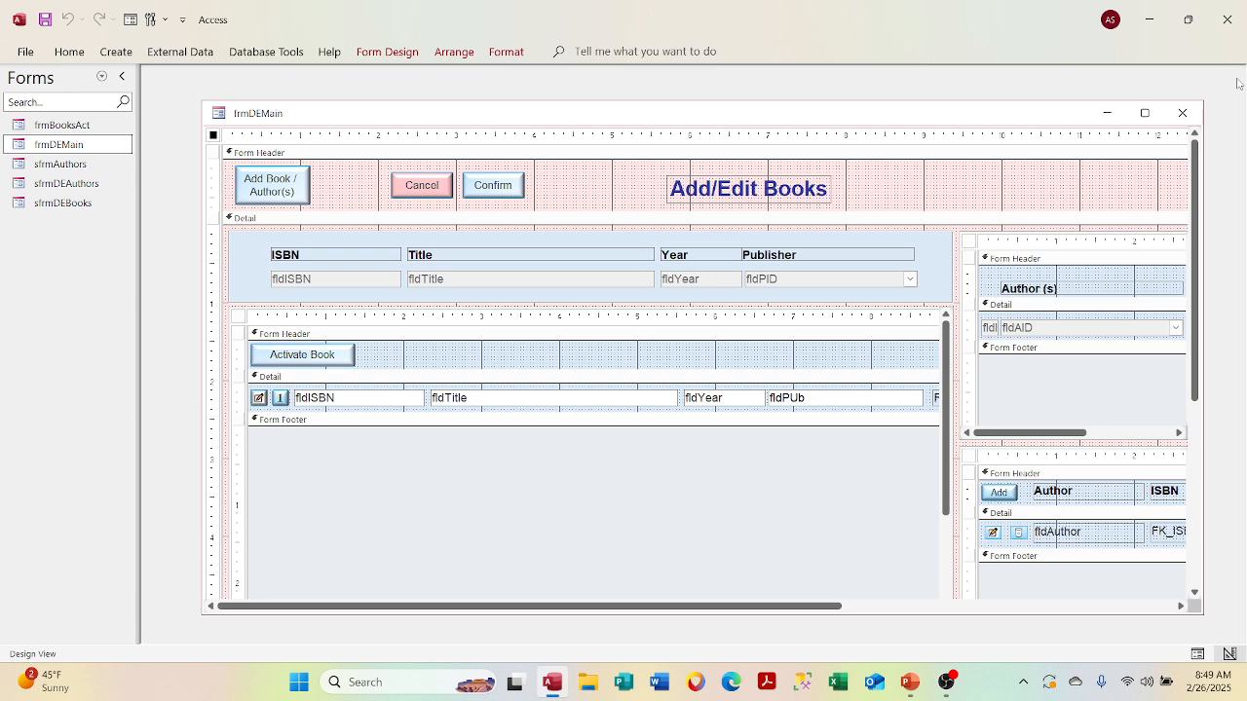
Close frmDEMain and run the Performance Analyzer on that form again.
{"action": "left_click", "coordinate": [1182, 113]}
{"action": "left_click", "coordinate": [266, 51]}
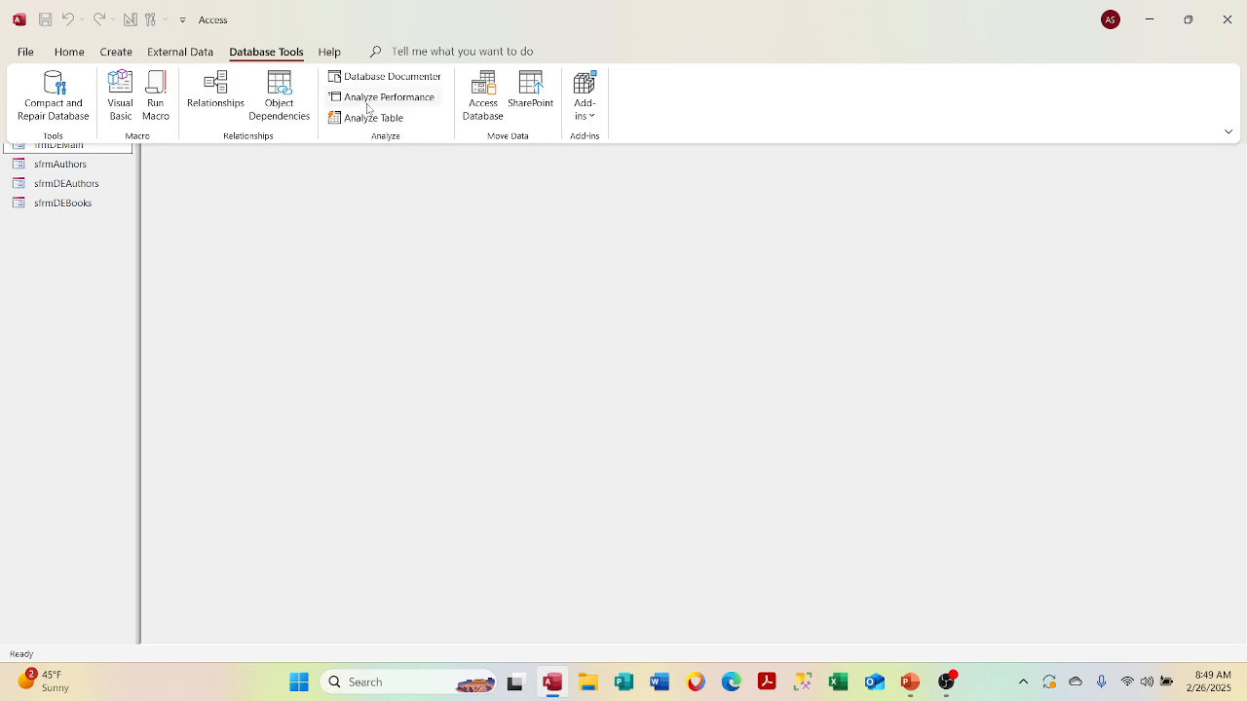
{"action": "left_click", "coordinate": [370, 101]}
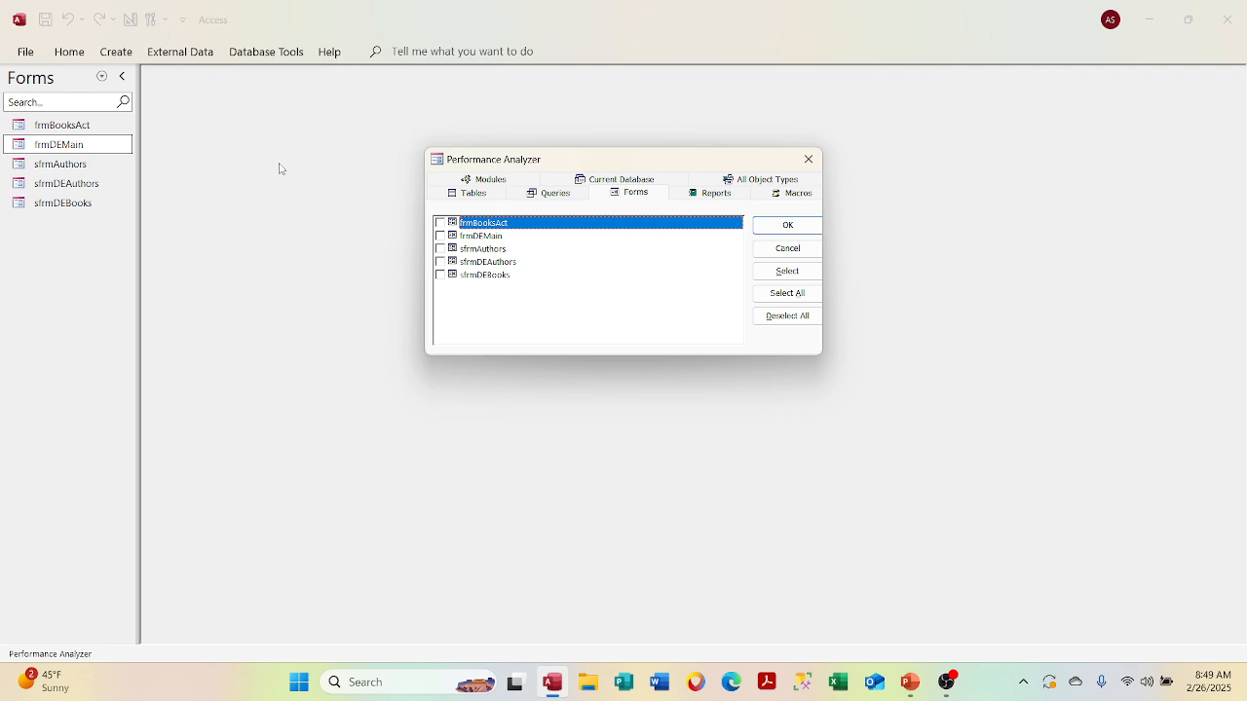
{"action": "left_click", "coordinate": [440, 236]}
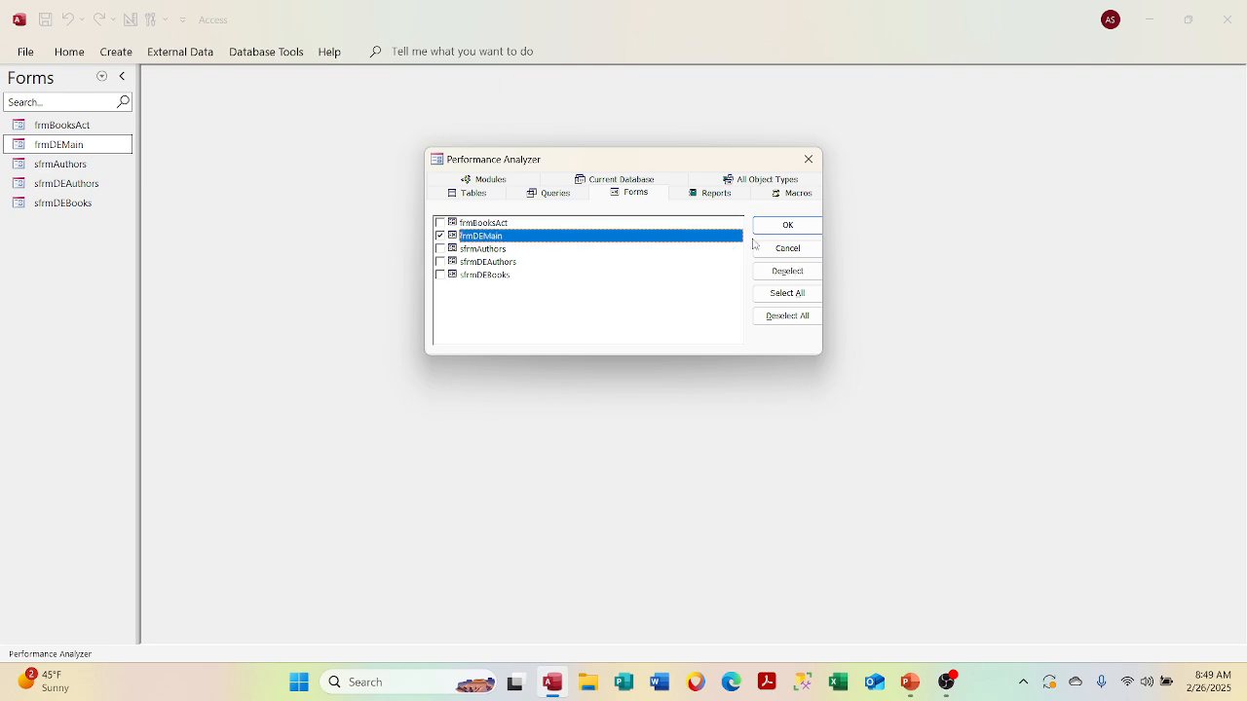
{"action": "left_click", "coordinate": [804, 228]}
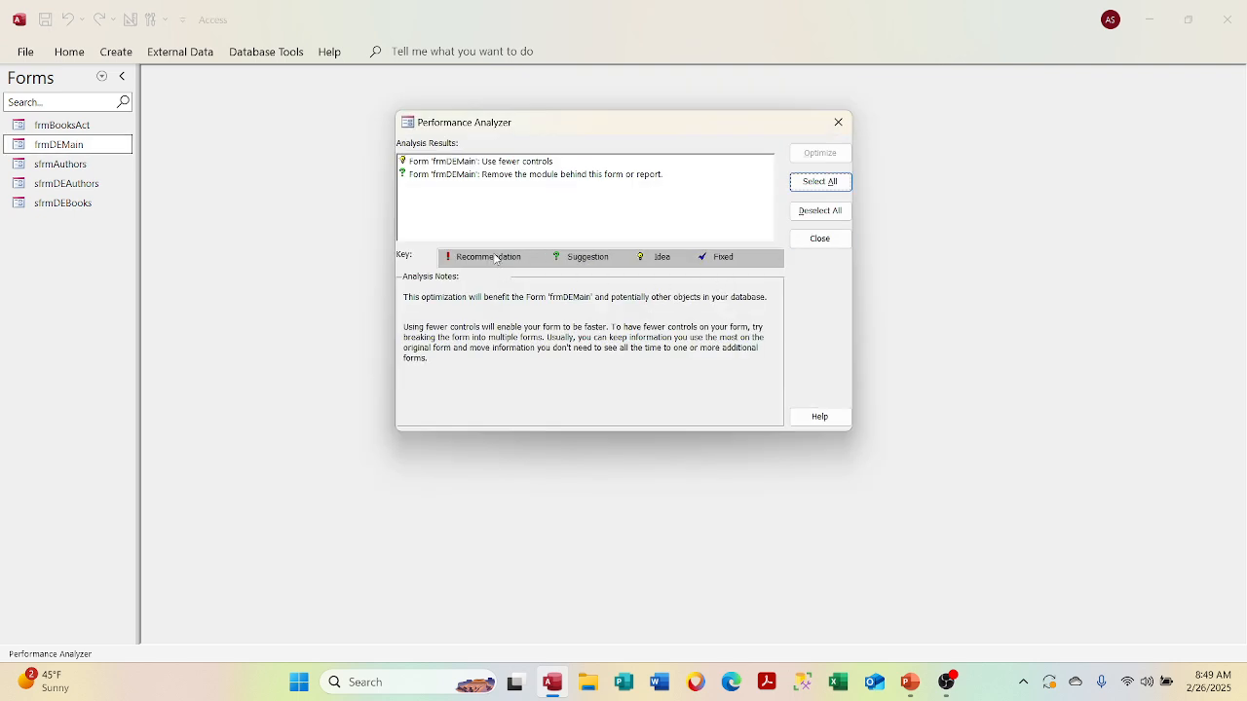
Compare the analysis notes for using fewer controls and removing the form's module, and close the analyzer without optimizing.
{"action": "left_click", "coordinate": [472, 164]}
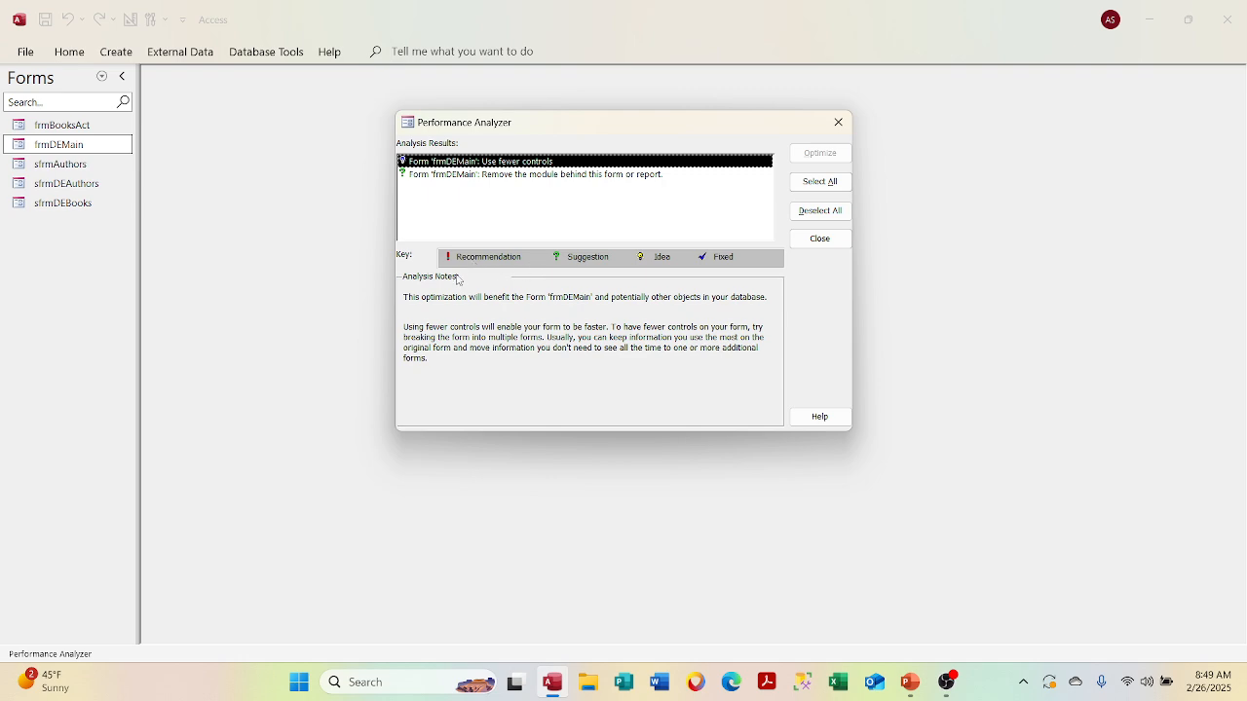
{"action": "left_click", "coordinate": [447, 177]}
{"action": "left_click", "coordinate": [445, 162]}
{"action": "left_click", "coordinate": [443, 175]}
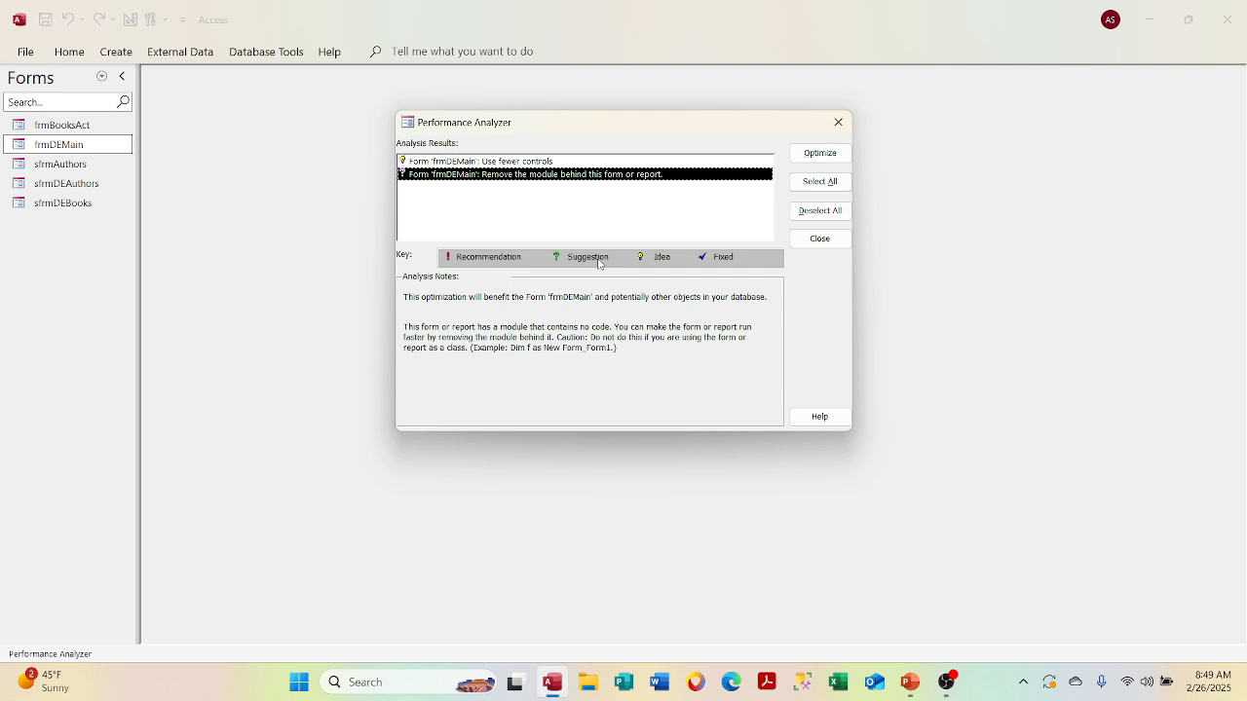
{"action": "left_click", "coordinate": [527, 162]}
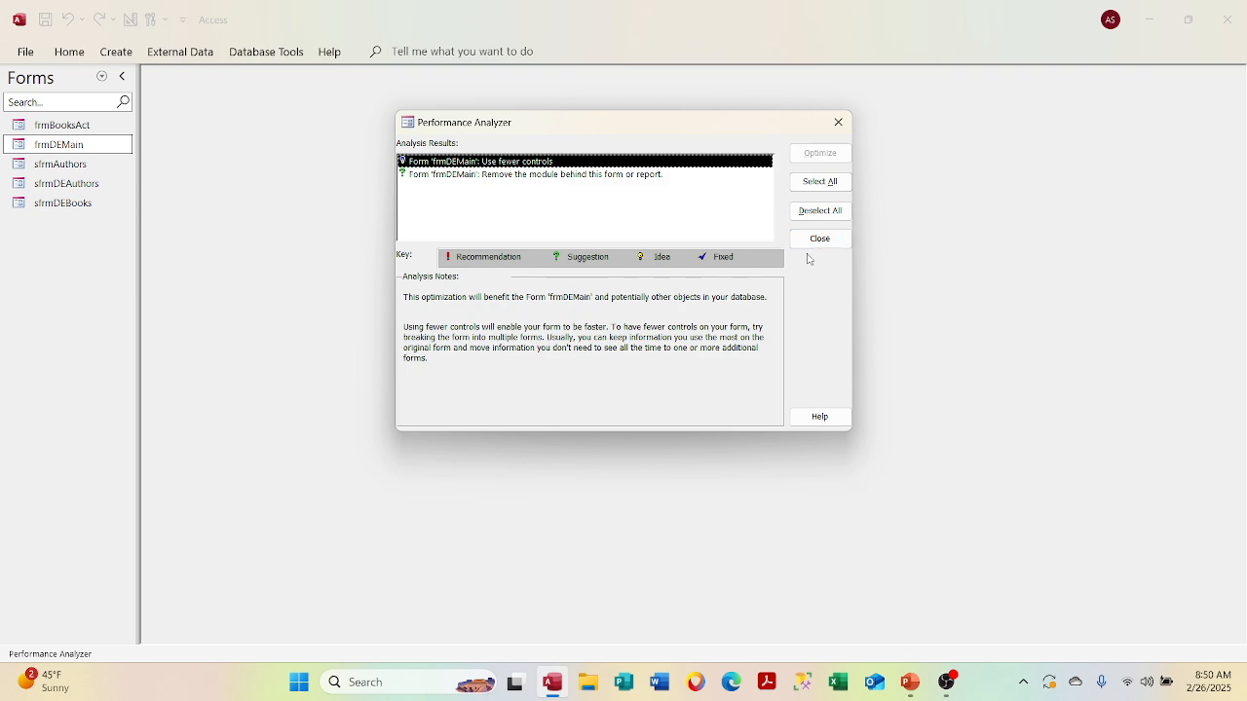
{"action": "left_click", "coordinate": [584, 179]}
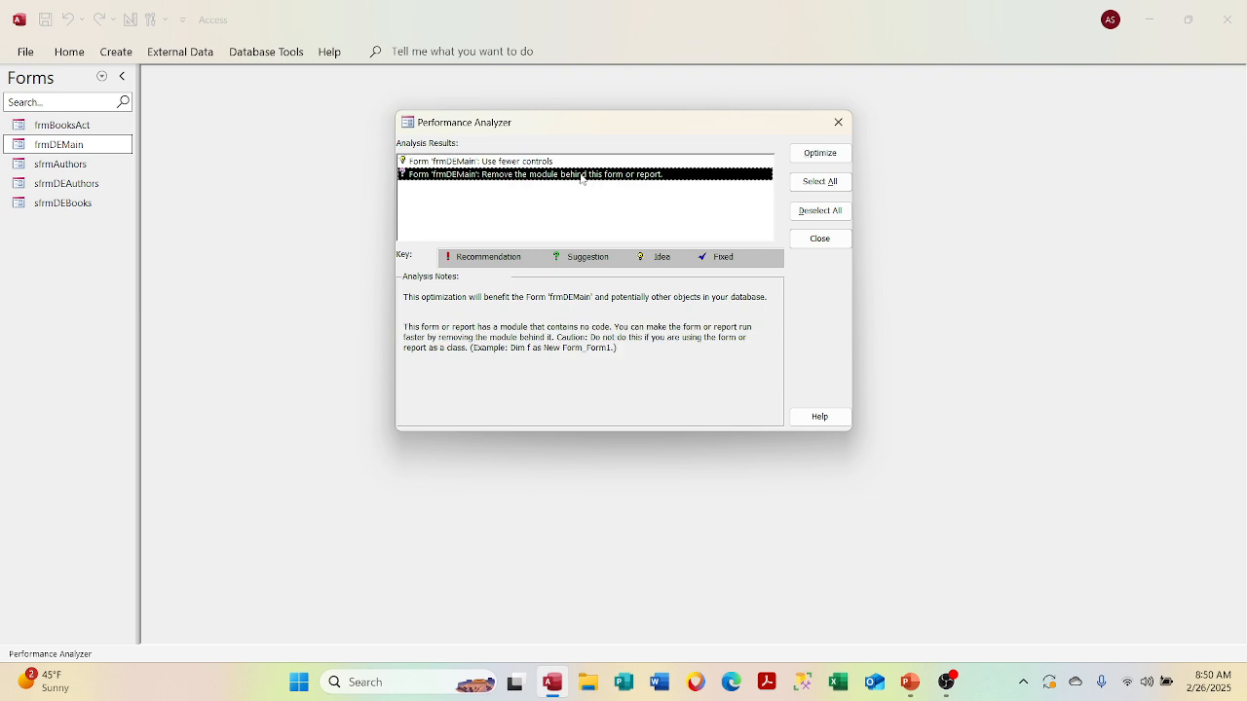
{"action": "left_click", "coordinate": [837, 127]}
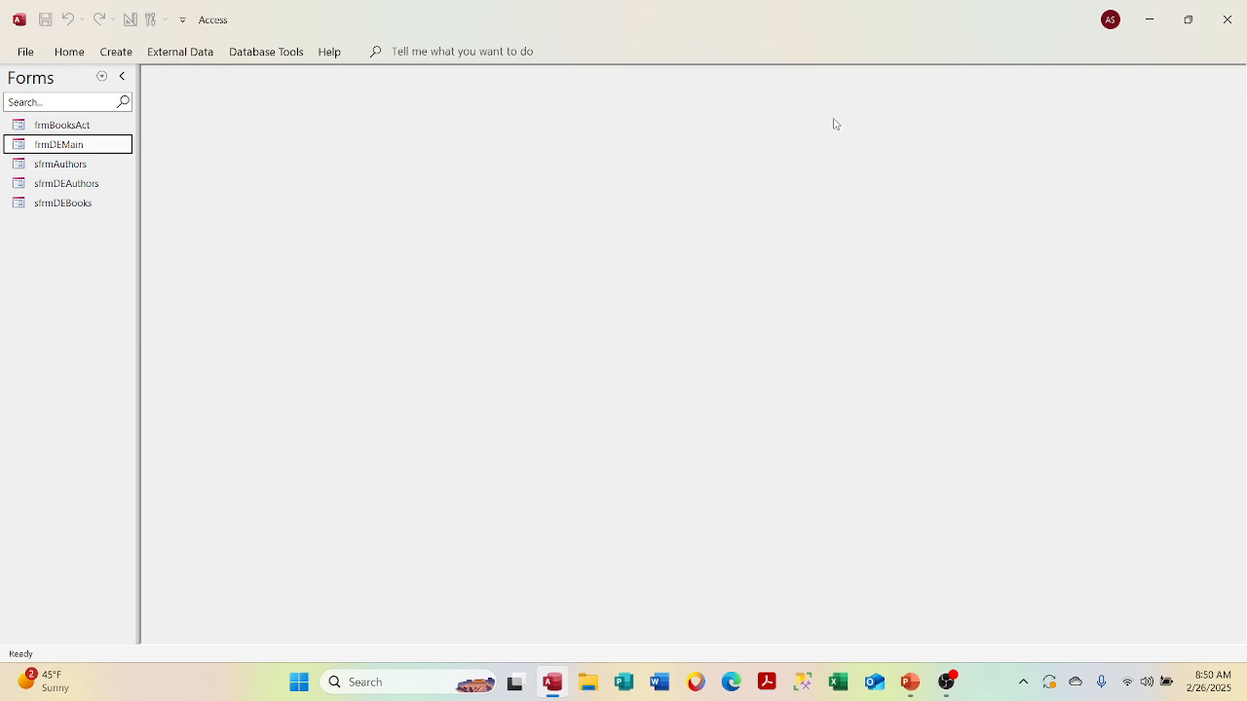
Open frmDEMain in Form View, then switch to the PowerPoint presentation and show the Course Outline slide.
{"action": "double_click", "coordinate": [86, 146]}
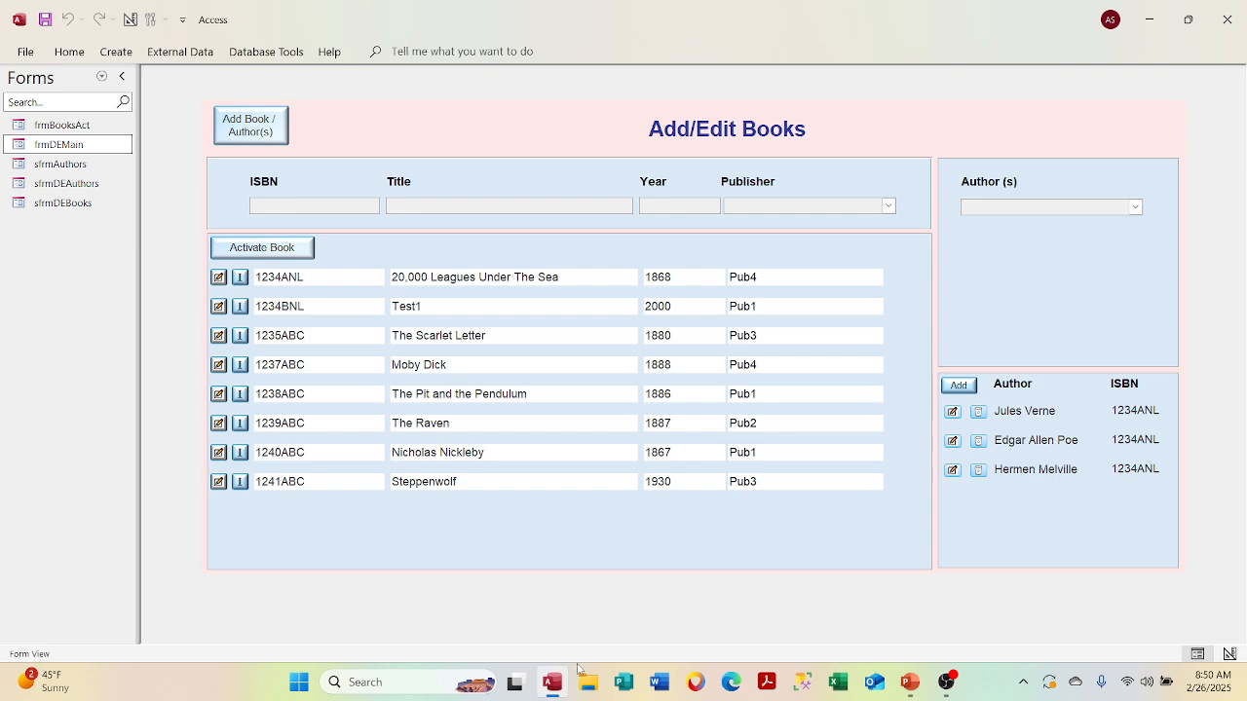
{"action": "left_click", "coordinate": [911, 682]}
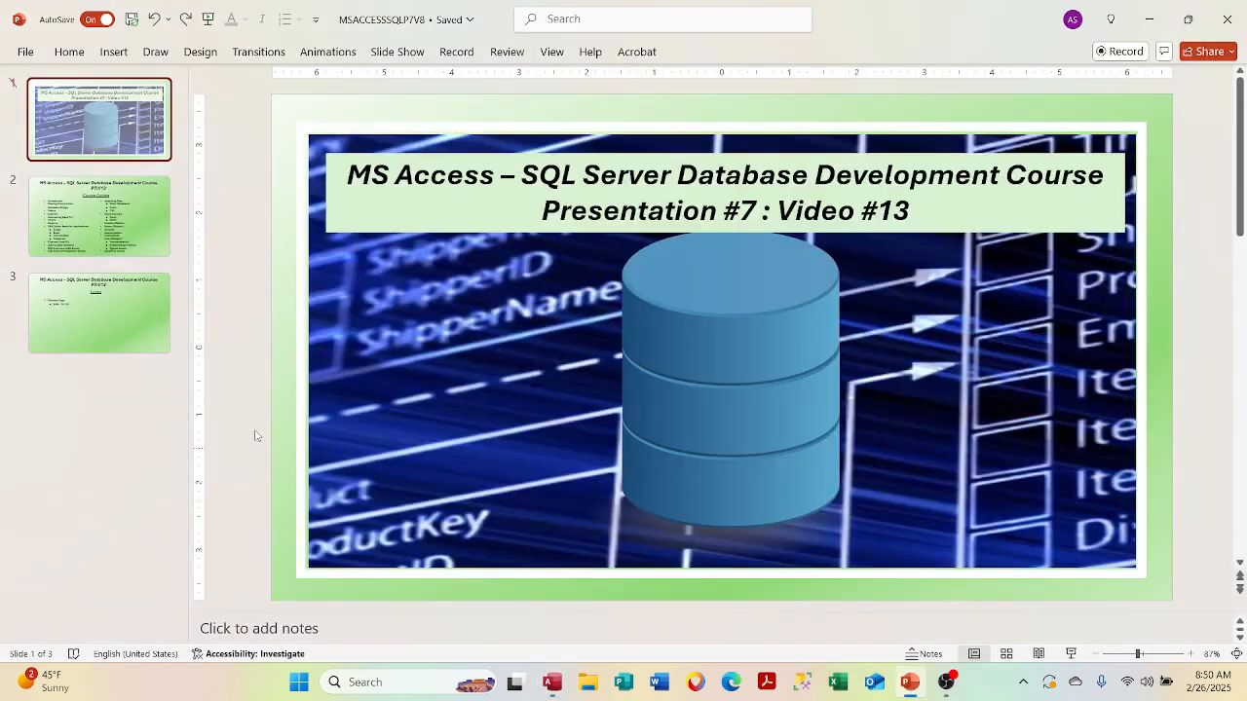
{"action": "left_click", "coordinate": [89, 219]}
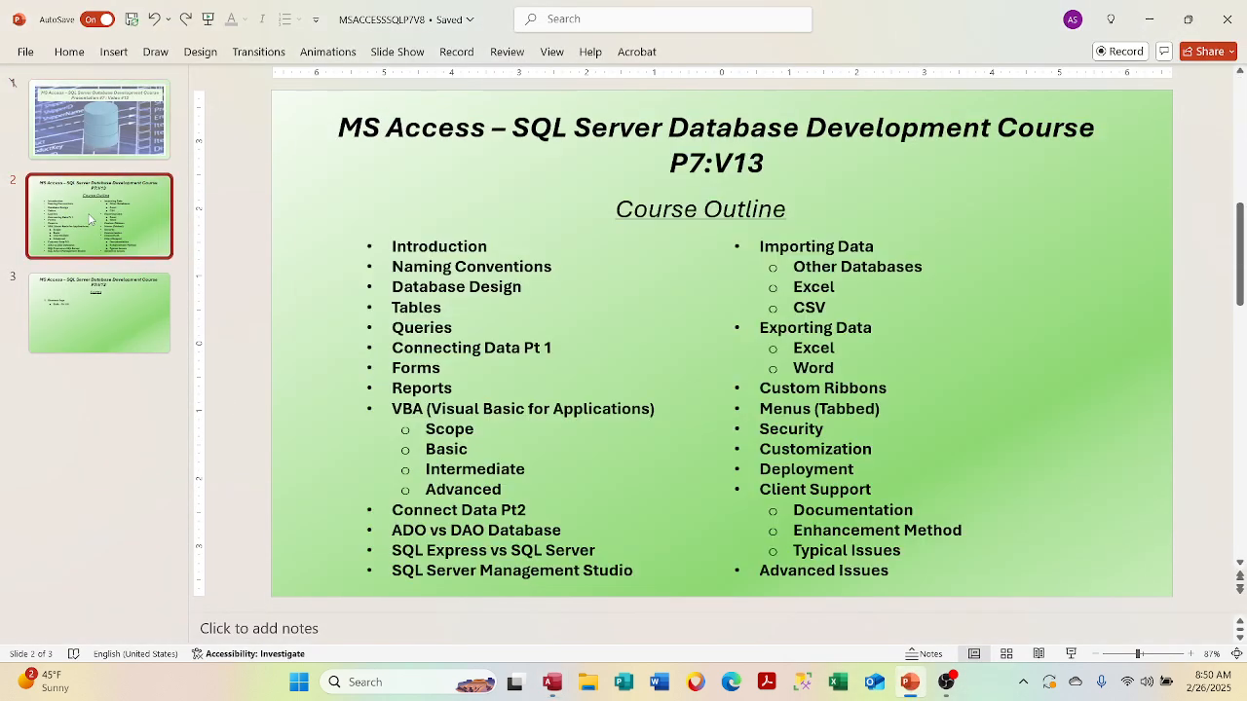